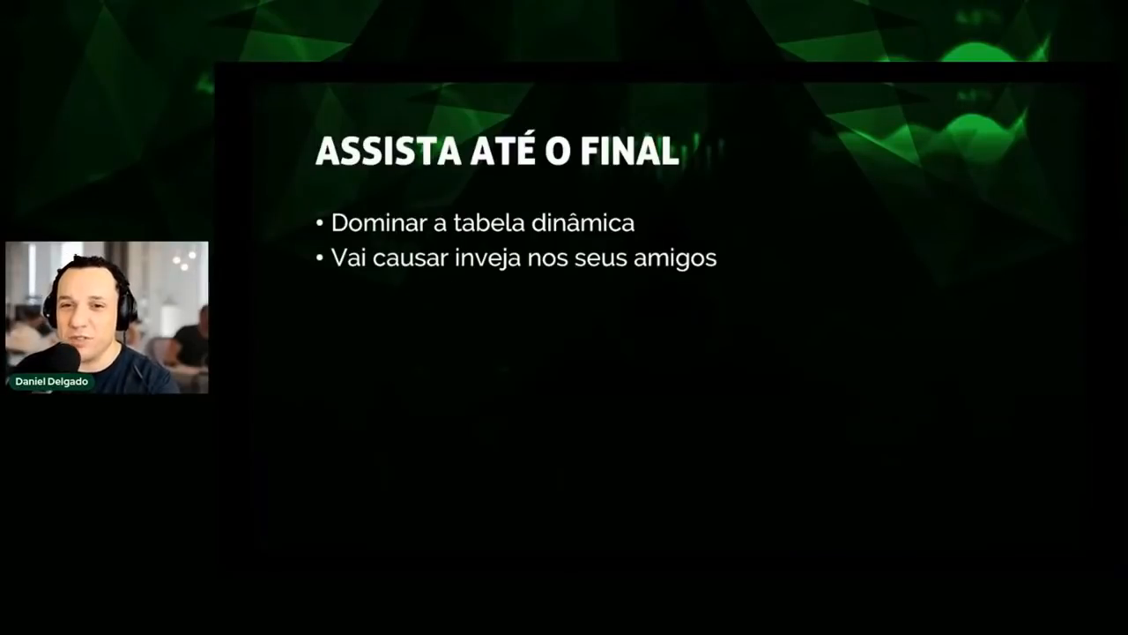
key("Right")
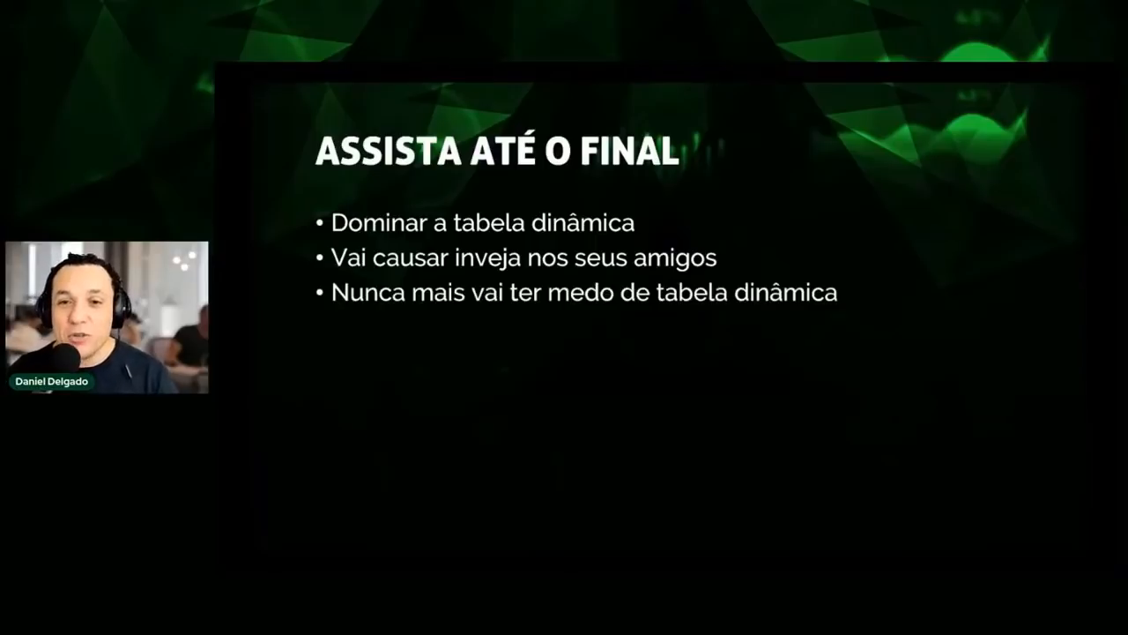
key("Left")
key("Right")
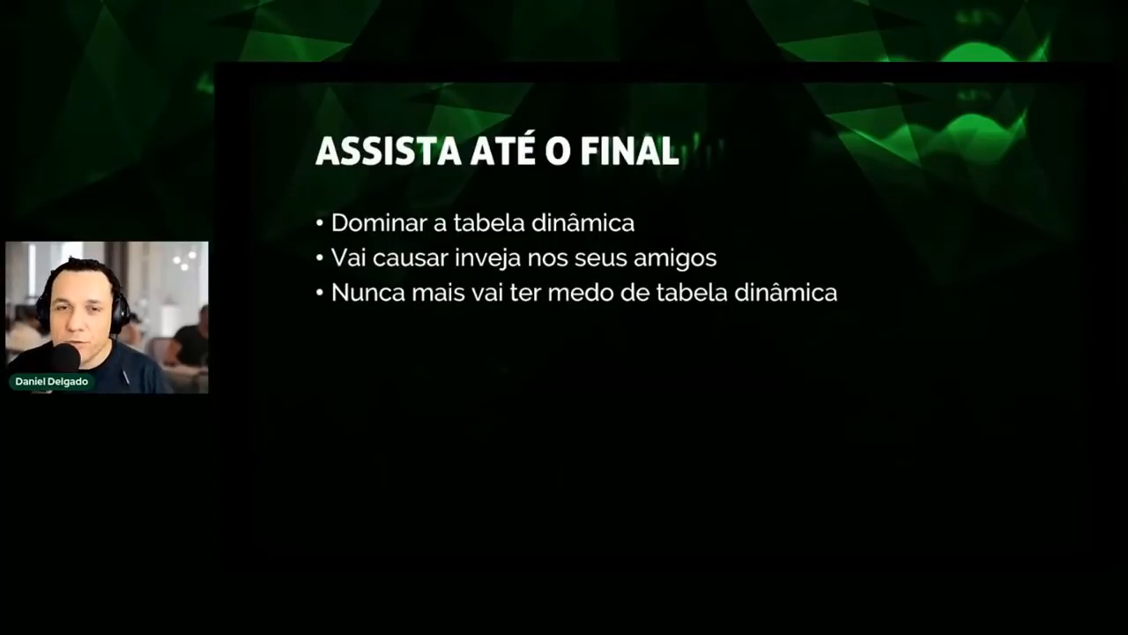
key("Right")
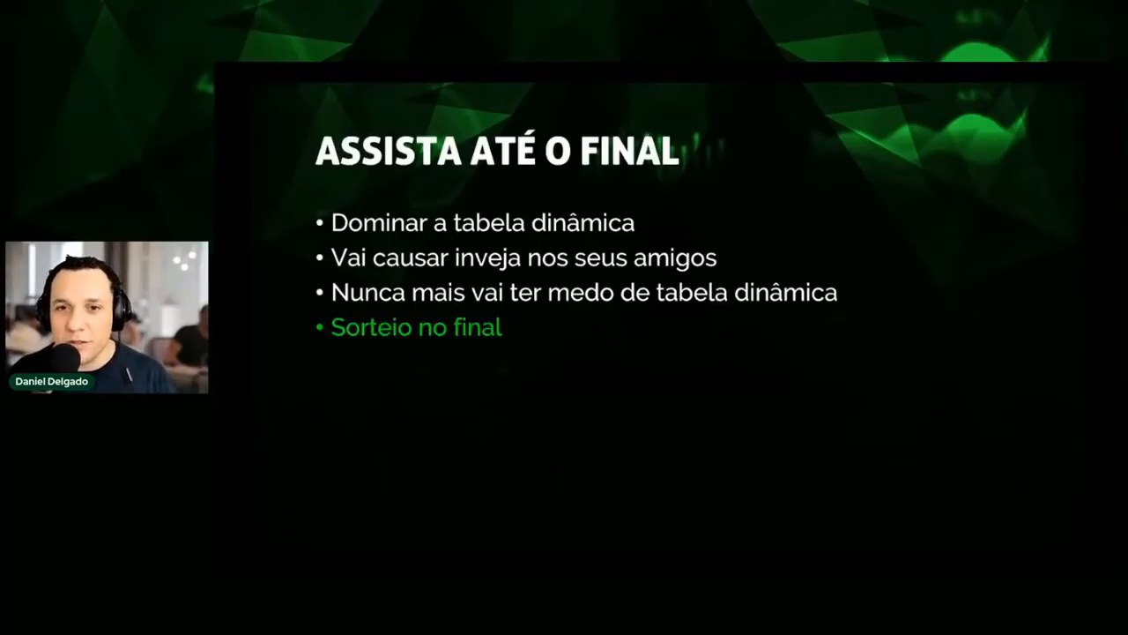
key("Right")
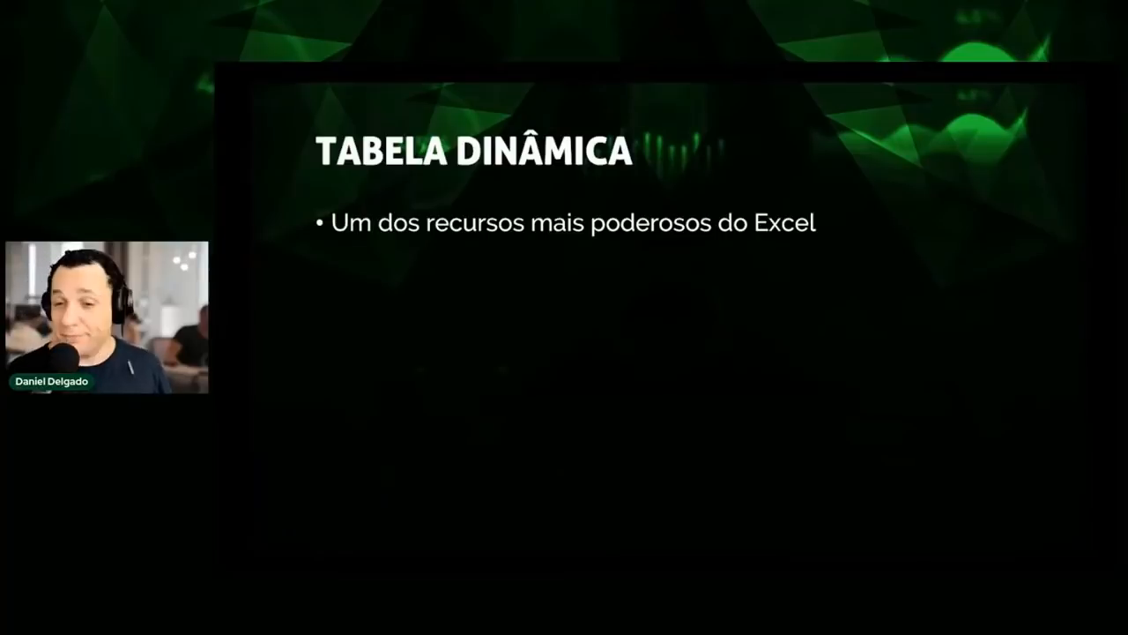
Switch to the blank Excel workbook and enlarge the empty worksheet around its first cells
key("alt+Tab")
key("alt+Tab")
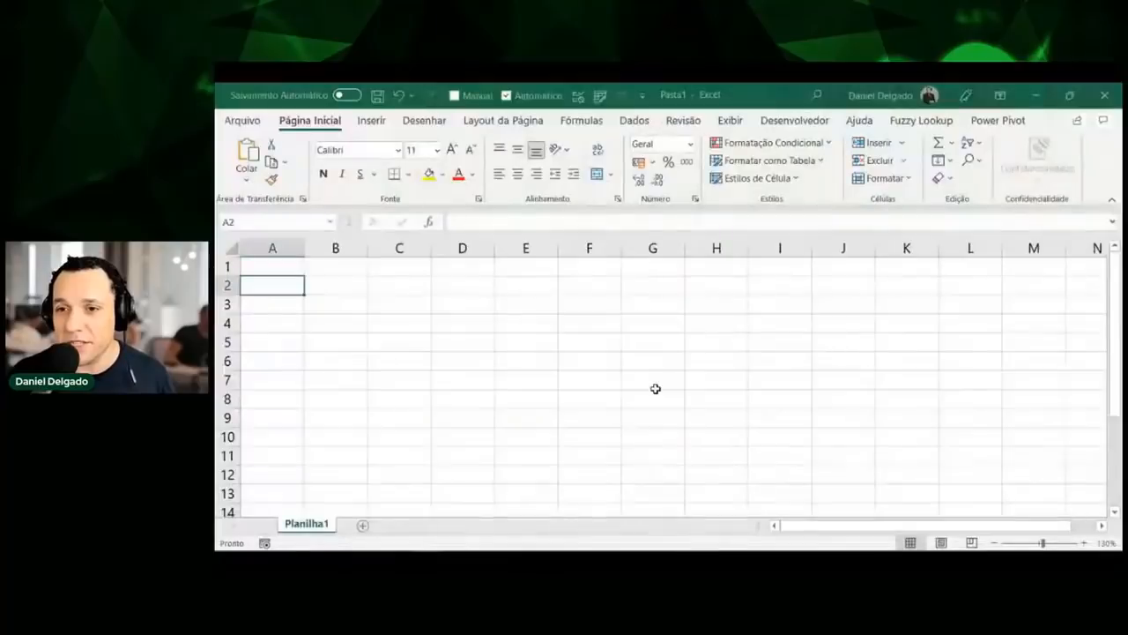
left_click(436, 344)
scroll(397, 331, "up", 6)
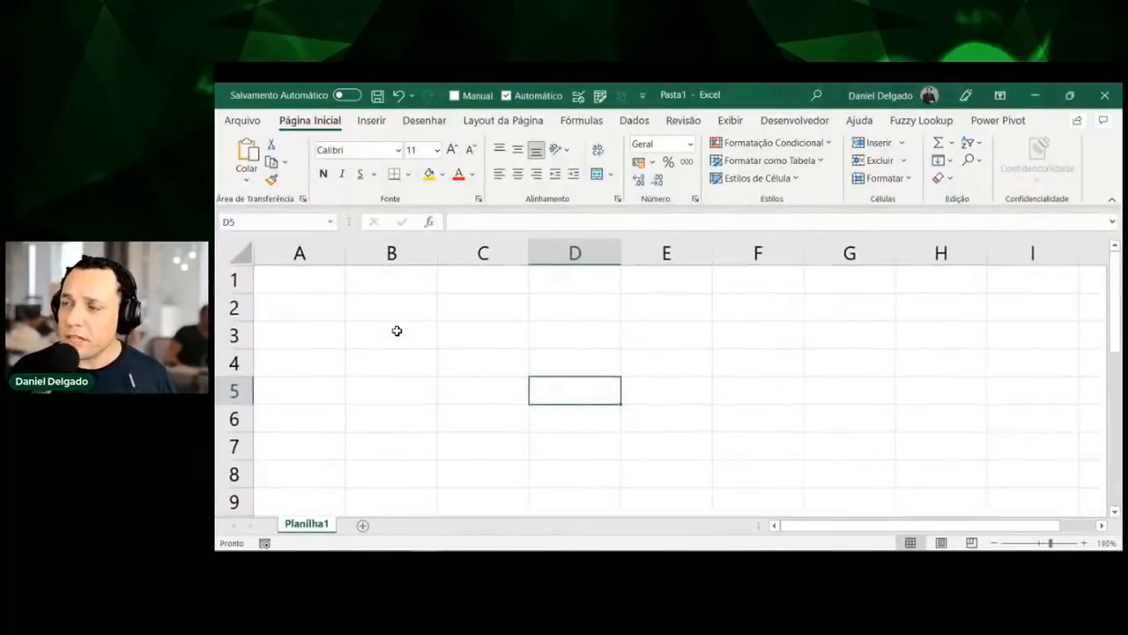
left_click(368, 324)
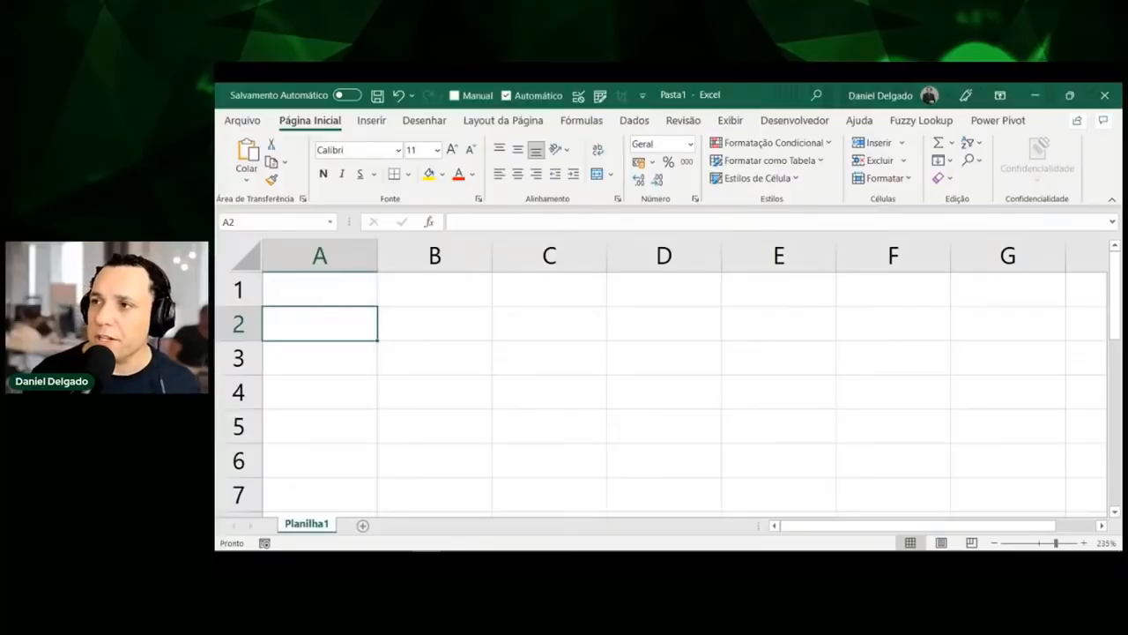
Enter the title Vendas in cell A1 and the column header Produto in A2
left_click(302, 285)
type("vENDAS")
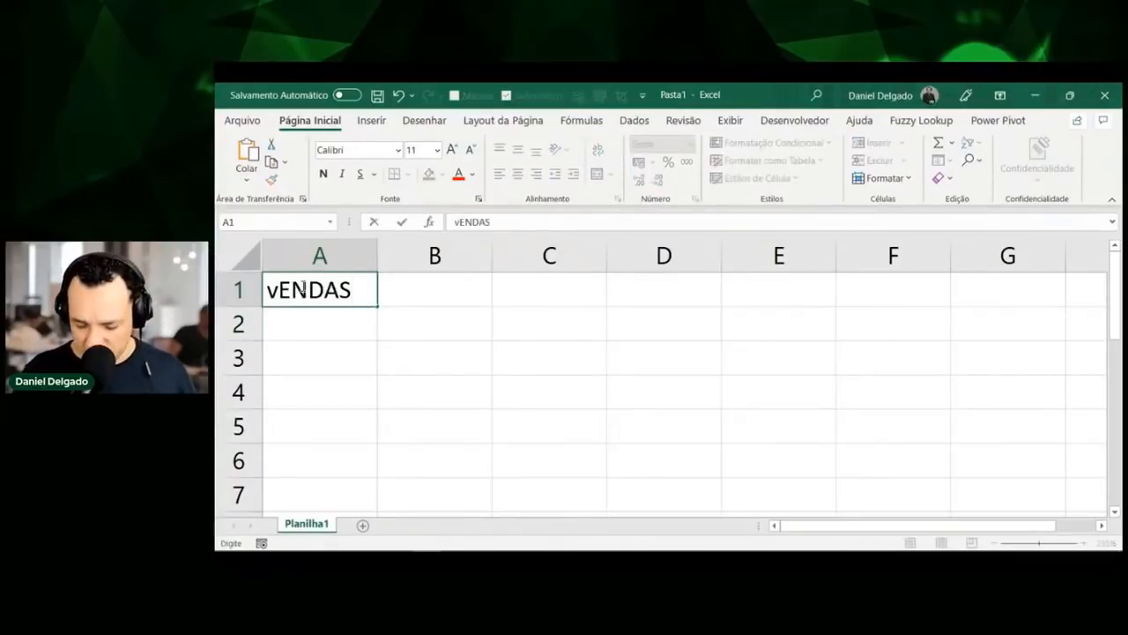
key("Return")
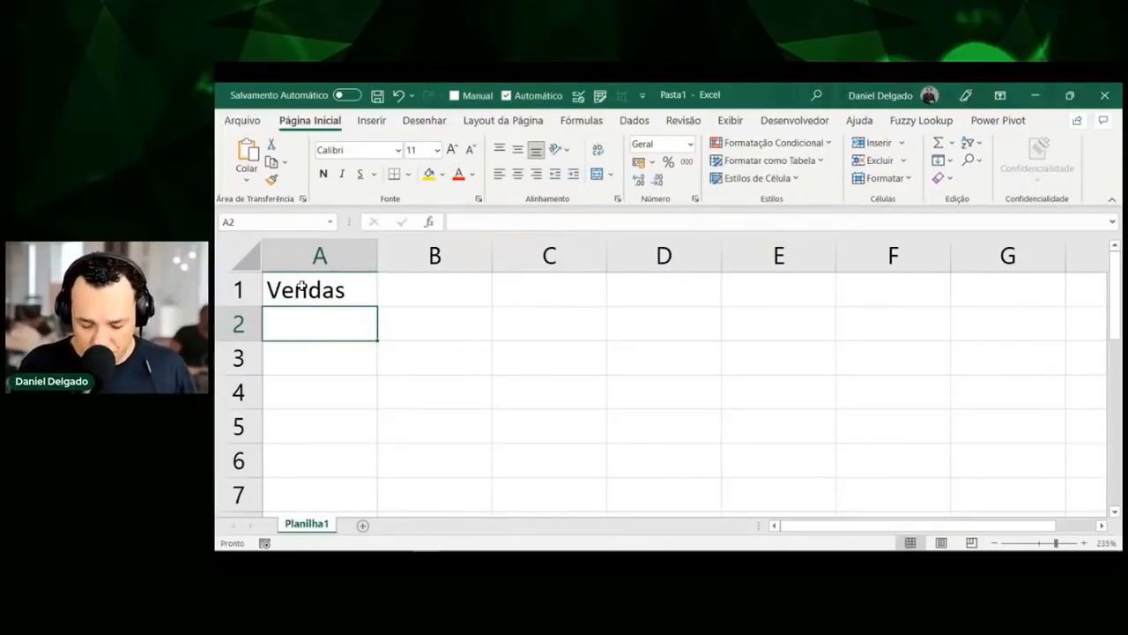
type("Produto")
key("Return")
key("Up")
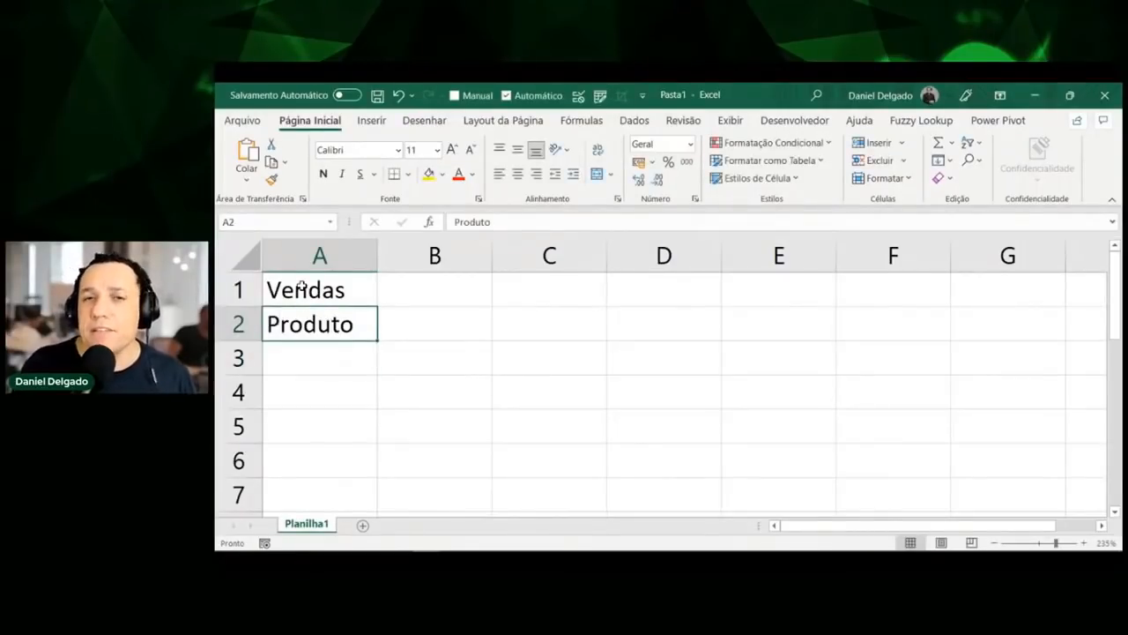
Add the column headers Cliente, Data and Qtde in cells B2, C2 and D2
key("Right")
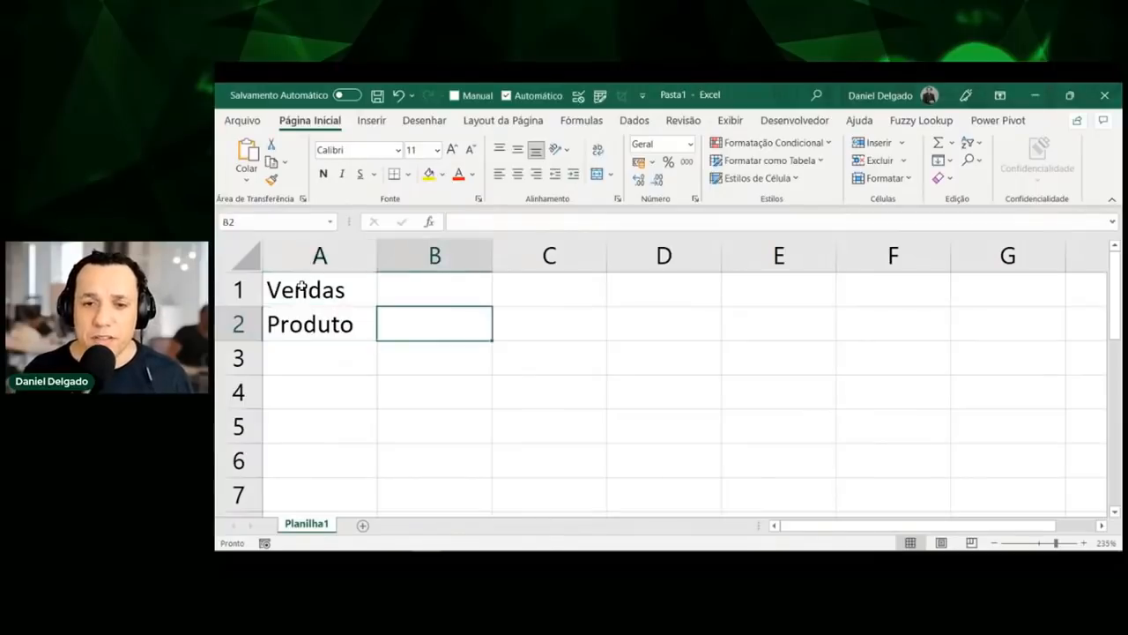
type("Cliente")
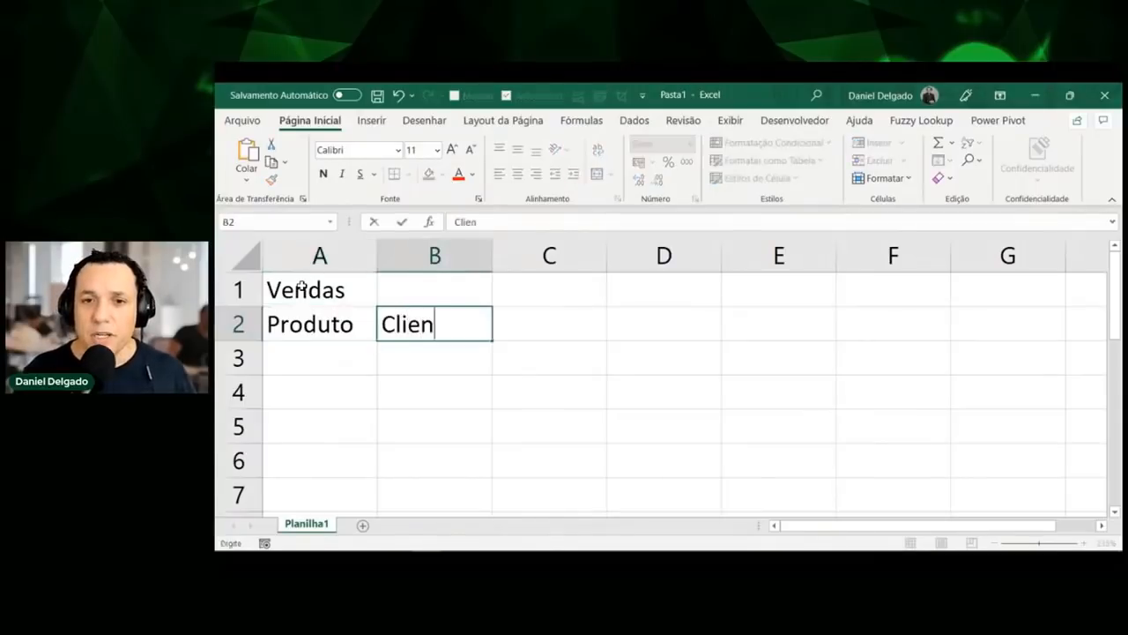
key("Tab")
type("Data")
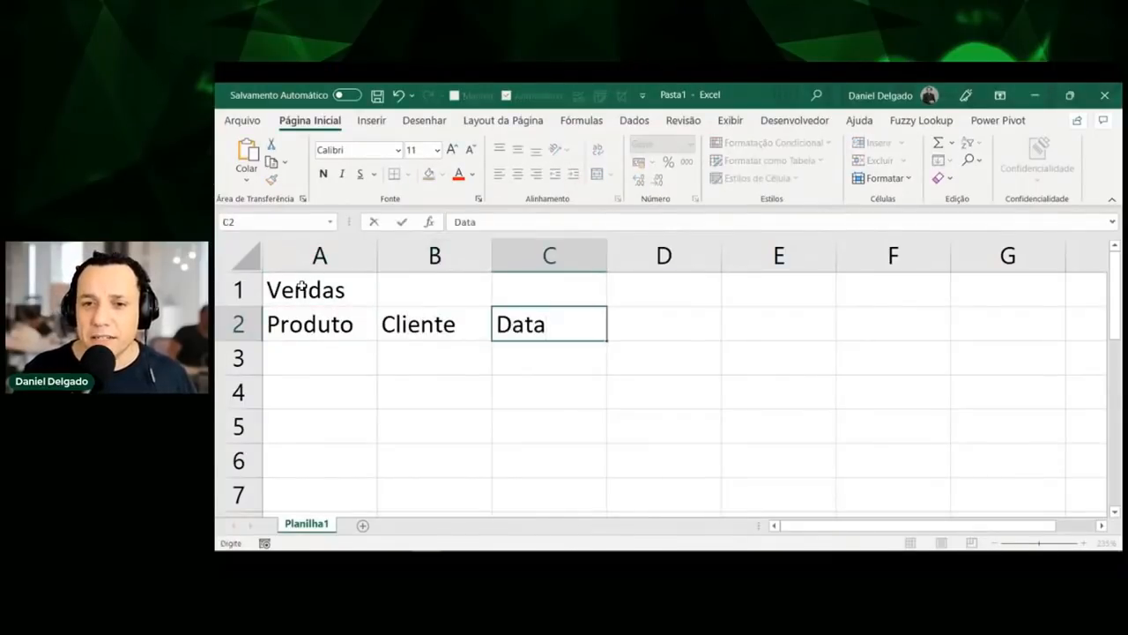
key("Tab")
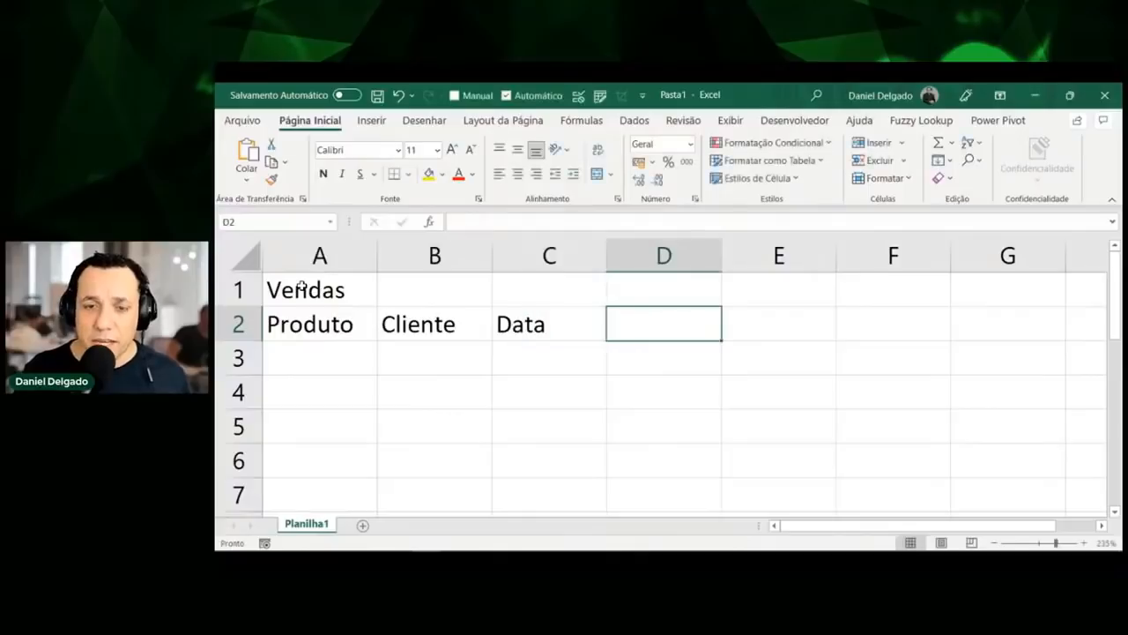
type("Qtde")
key("Tab")
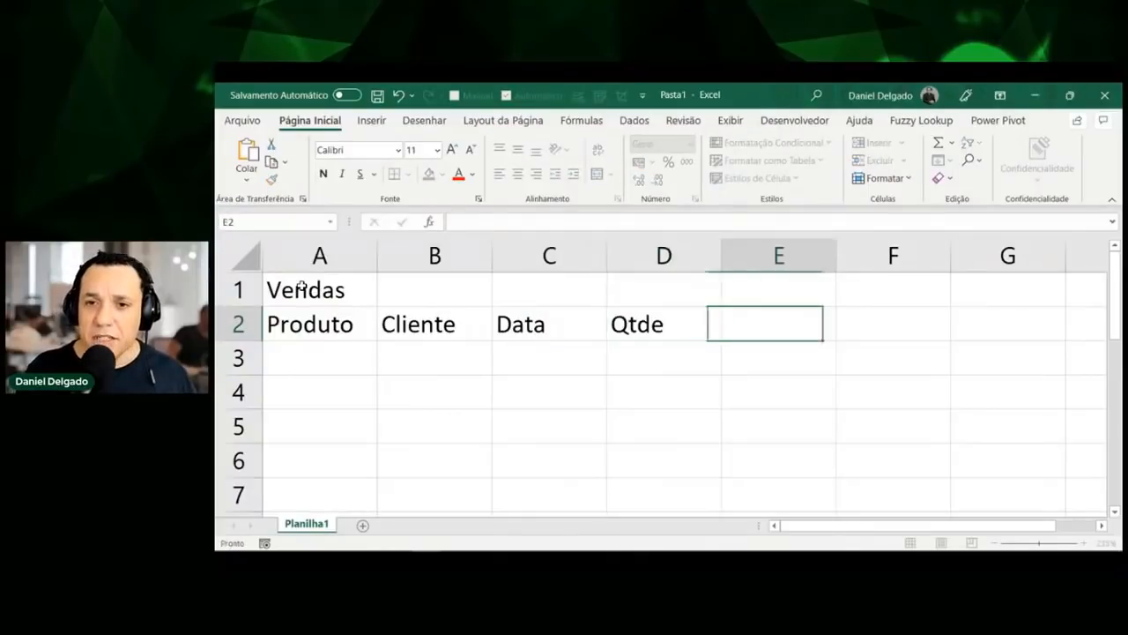
Enter the column header Valor Unid in cell E2
type("Va")
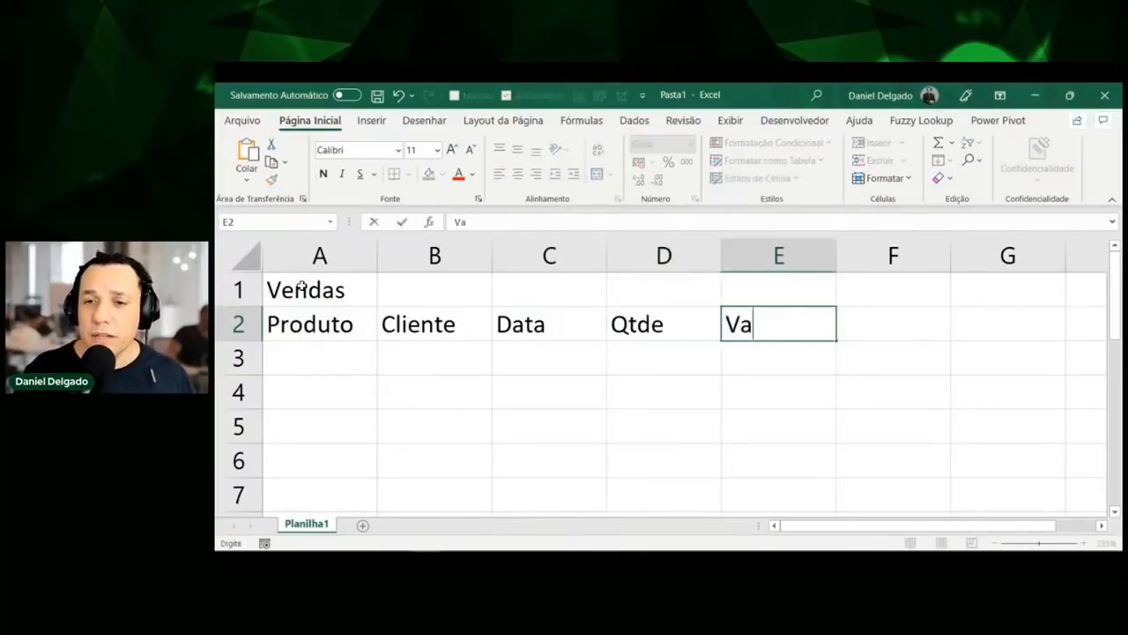
type("lor")
key("BackSpace")
type("or Unid")
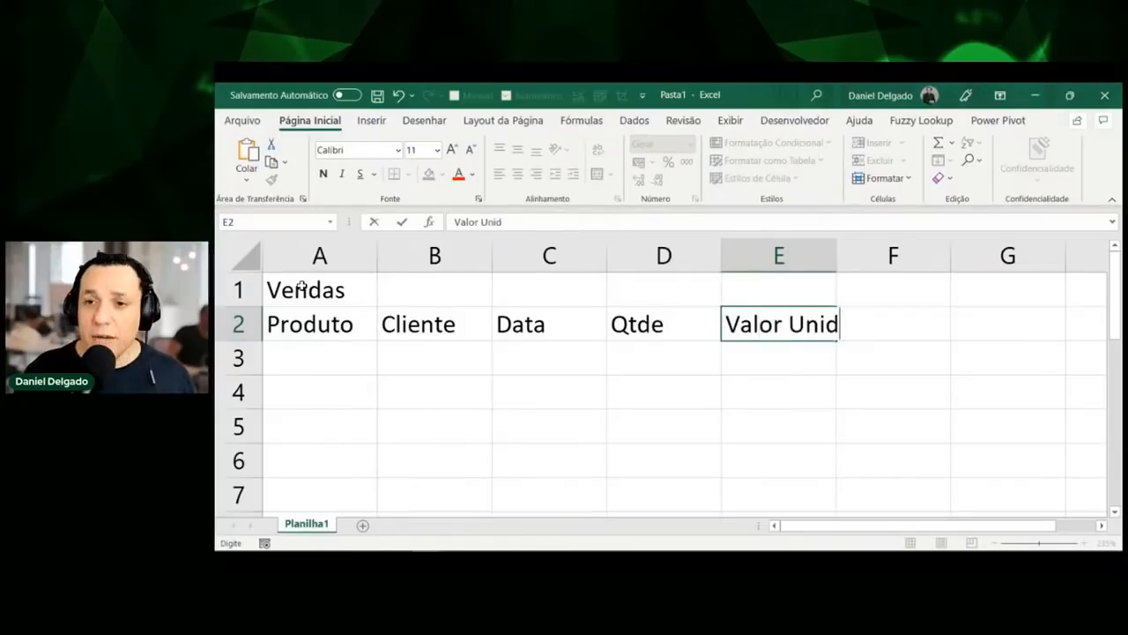
key("Tab")
key("Left")
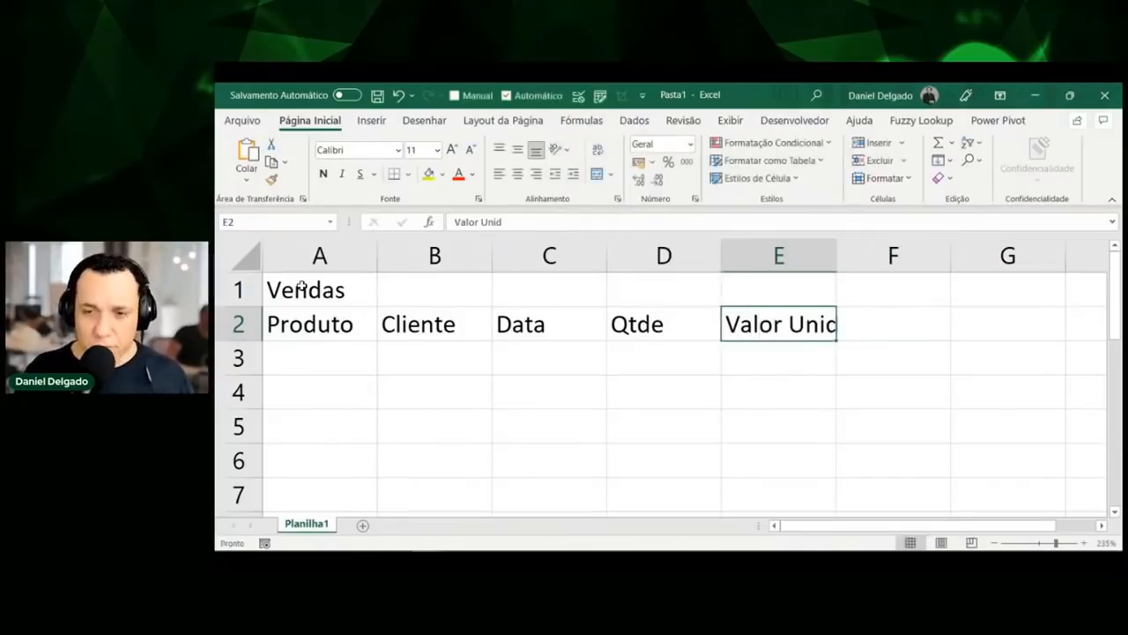
key("BackSpace")
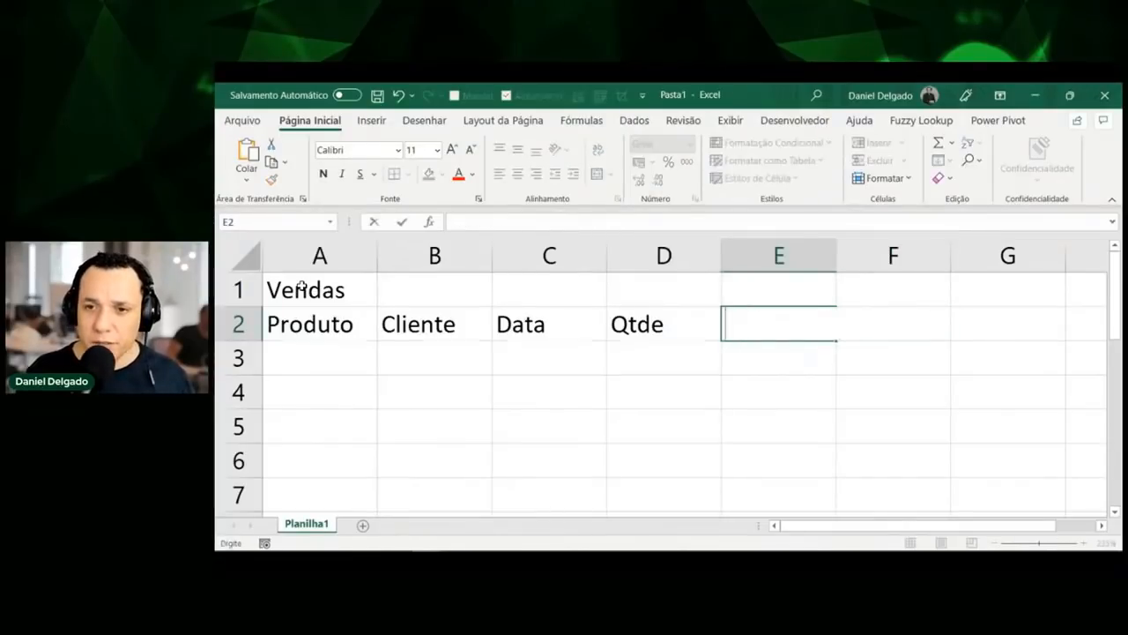
key("Escape")
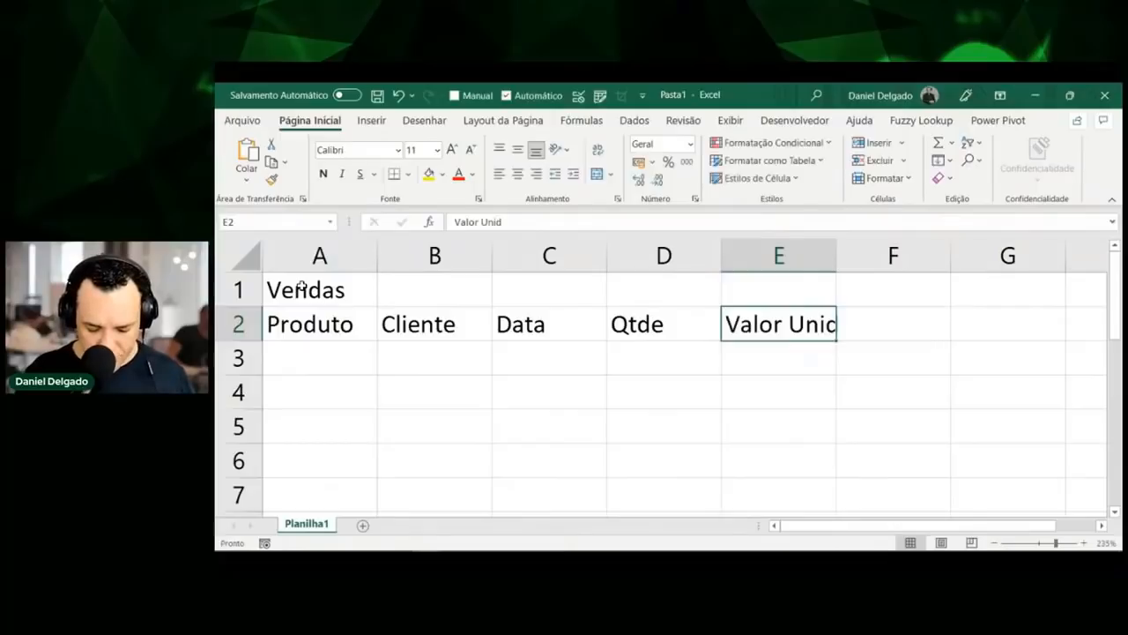
Set the header in E2 to Valor unitário and enter Valor total in F2
type("Valor unitário")
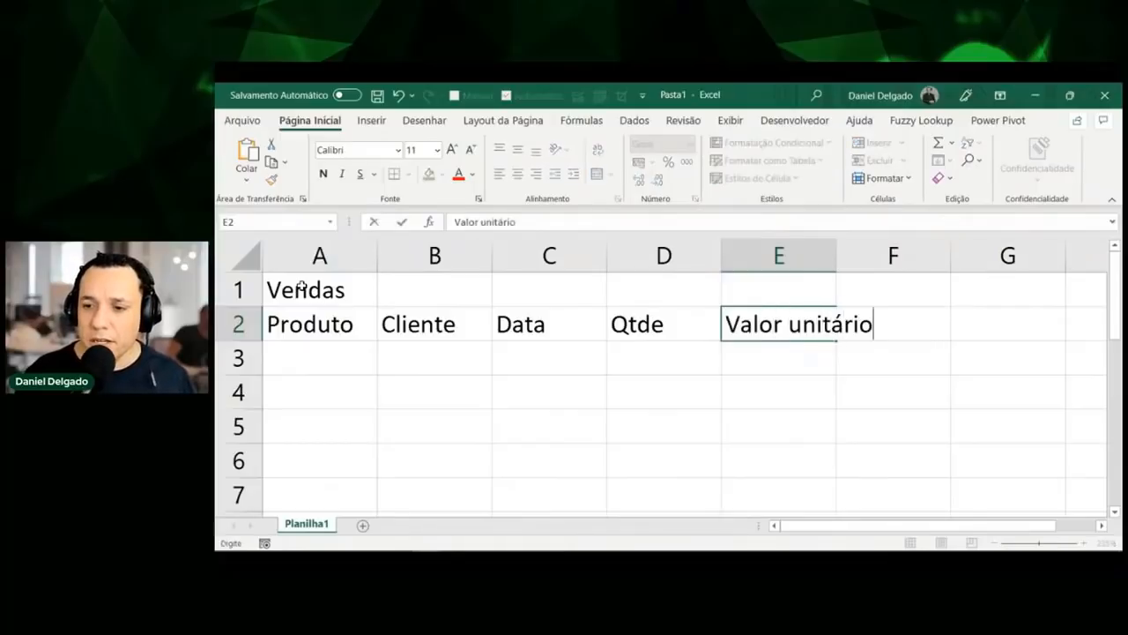
key("Tab")
type("Valor total")
key("Return")
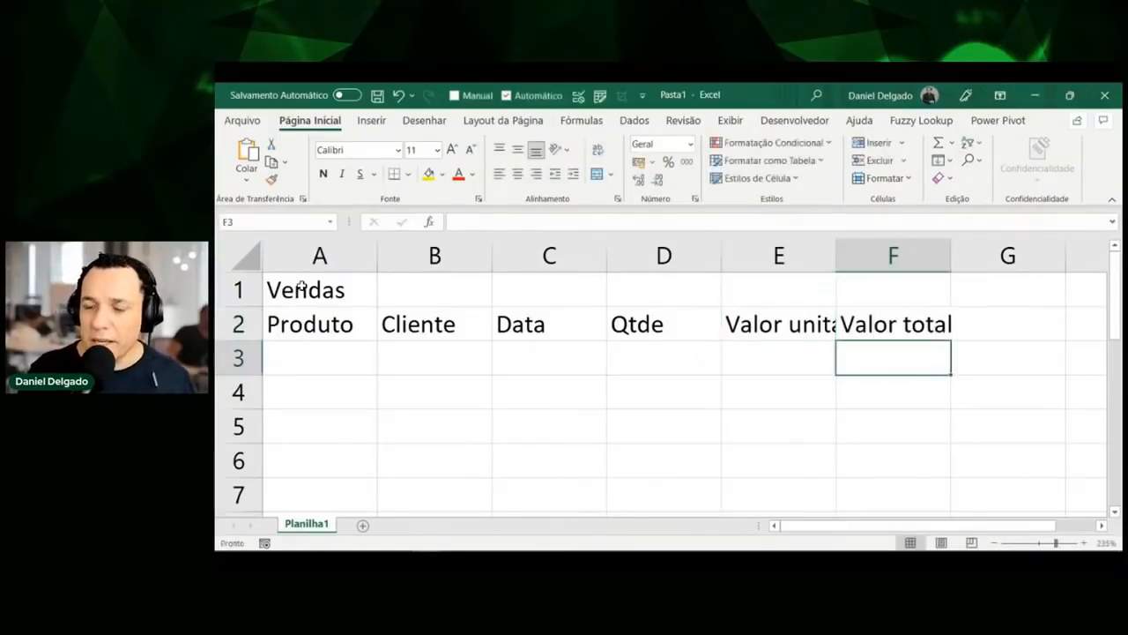
key("Up")
key("Left")
key("Left")
key("Left")
key("Left")
key("Left")
key("Right")
key("Right")
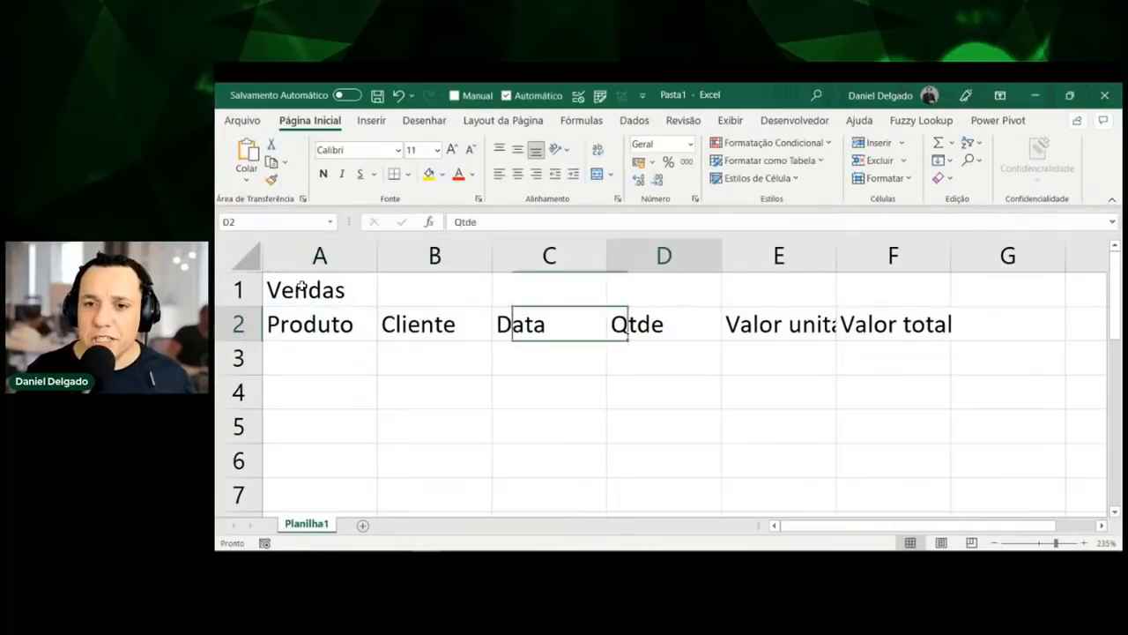
key("Right")
key("Right")
key("Right")
key("Left")
key("Left")
key("Left")
key("Left")
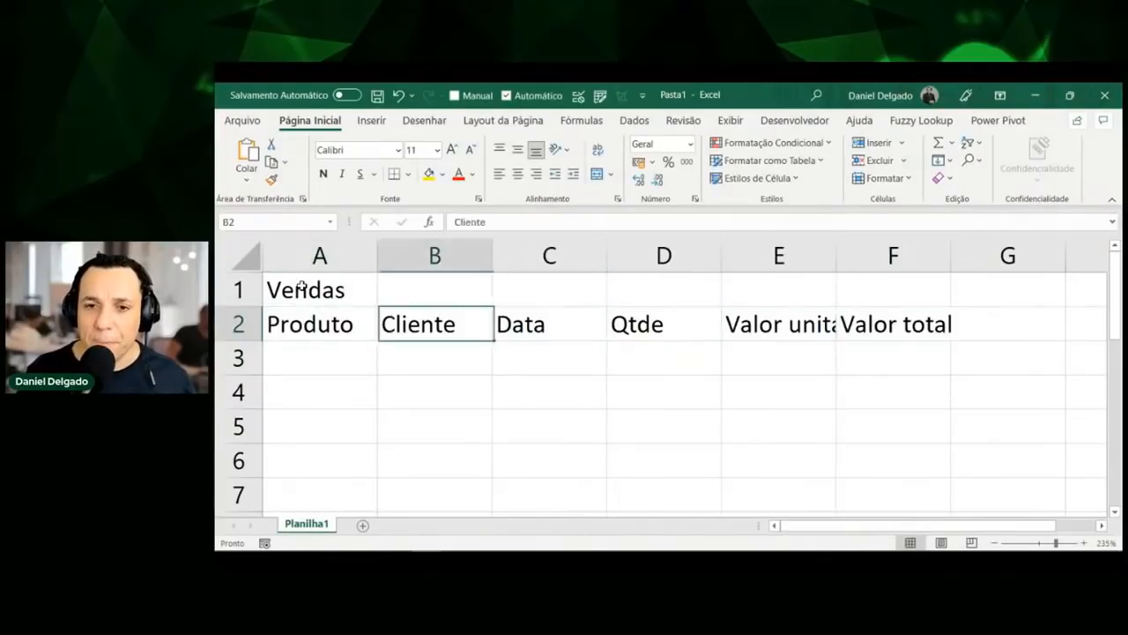
Select the header row A2:F2, from Produto through Valor total
key("Left")
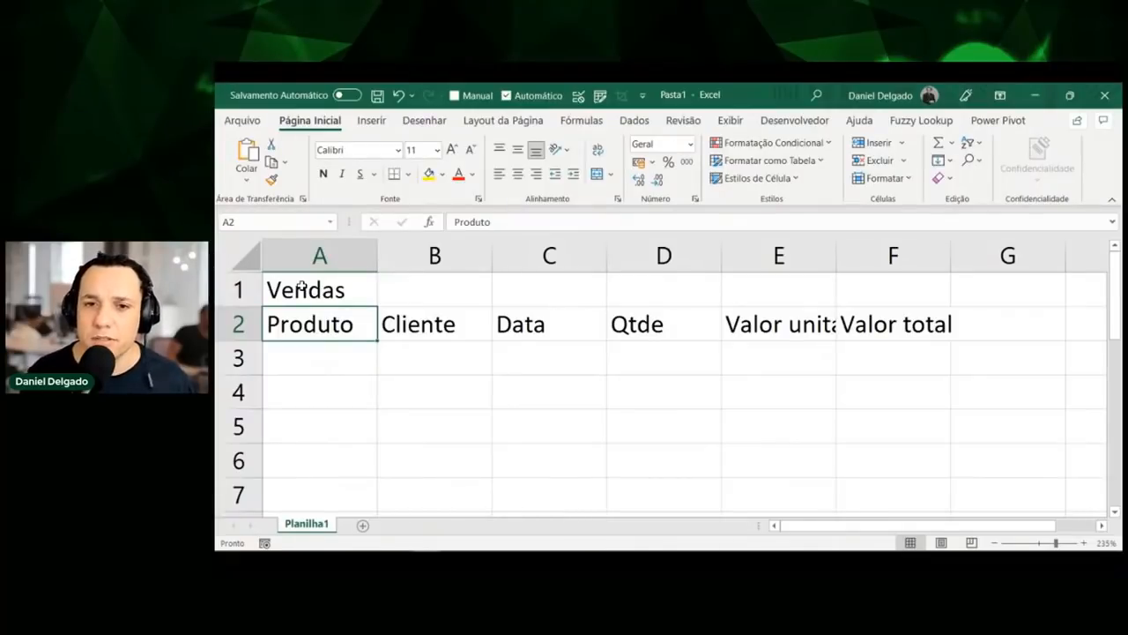
key("shift+Right")
key("shift+Right")
key("shift+Right")
key("shift+Right")
key("shift+Right")
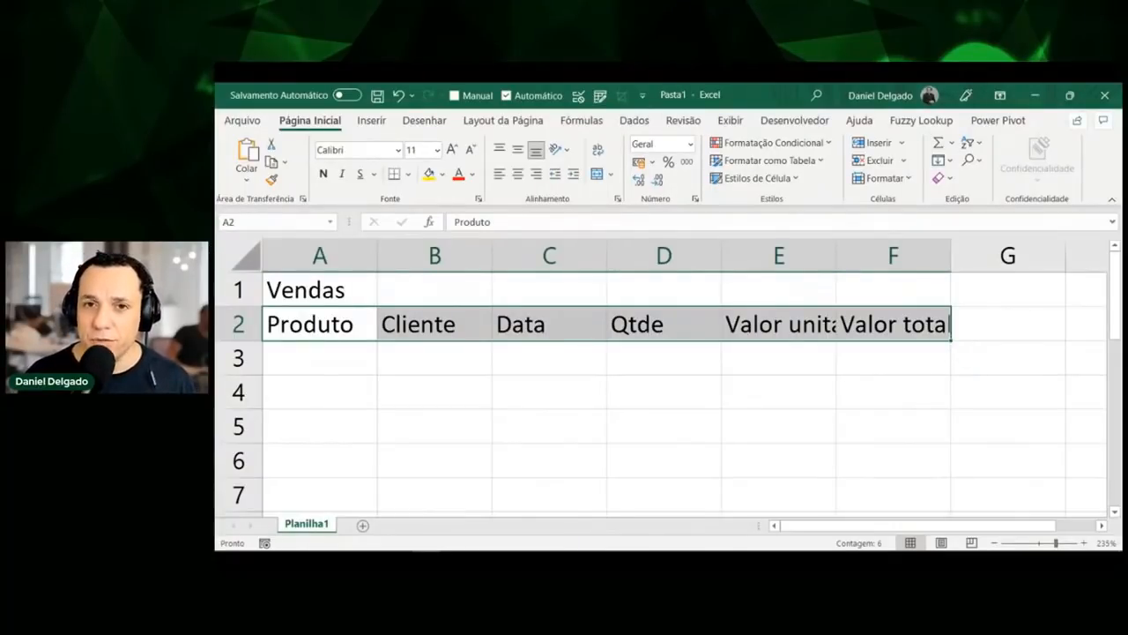
Bring up the Tabela insertion command, mark it and the cells below Produto with pink ink, and clear the markings
left_click(371, 121)
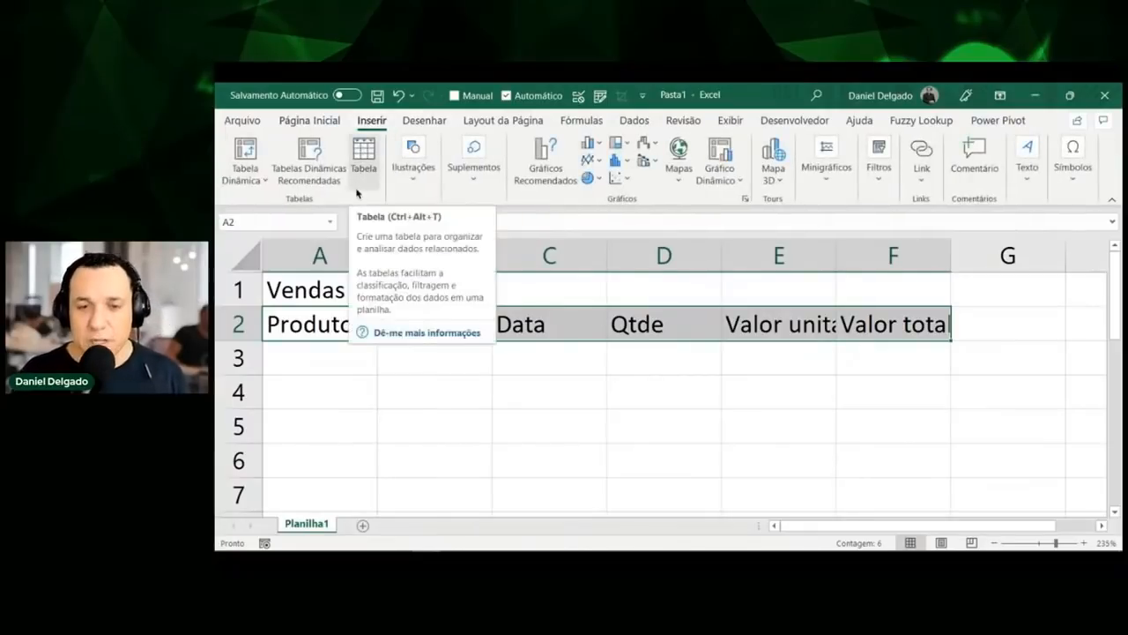
key("ctrl+q")
mouse_move(342, 152)
left_mouse_down()
mouse_move(365, 127)
mouse_move(397, 174)
mouse_move(345, 183)
mouse_move(335, 152)
mouse_move(351, 136)
left_mouse_up()
mouse_move(377, 239)
left_mouse_down()
mouse_move(371, 197)
mouse_move(359, 215)
mouse_move(370, 192)
left_mouse_up()
left_click_drag(371, 192, 384, 208)
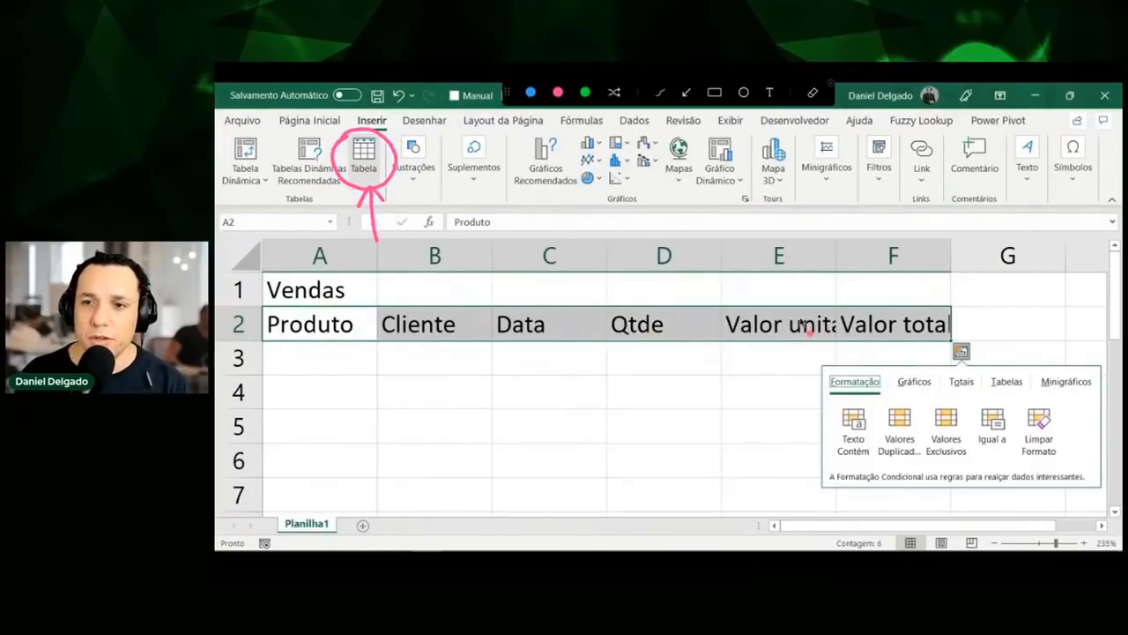
left_click_drag(281, 335, 281, 483)
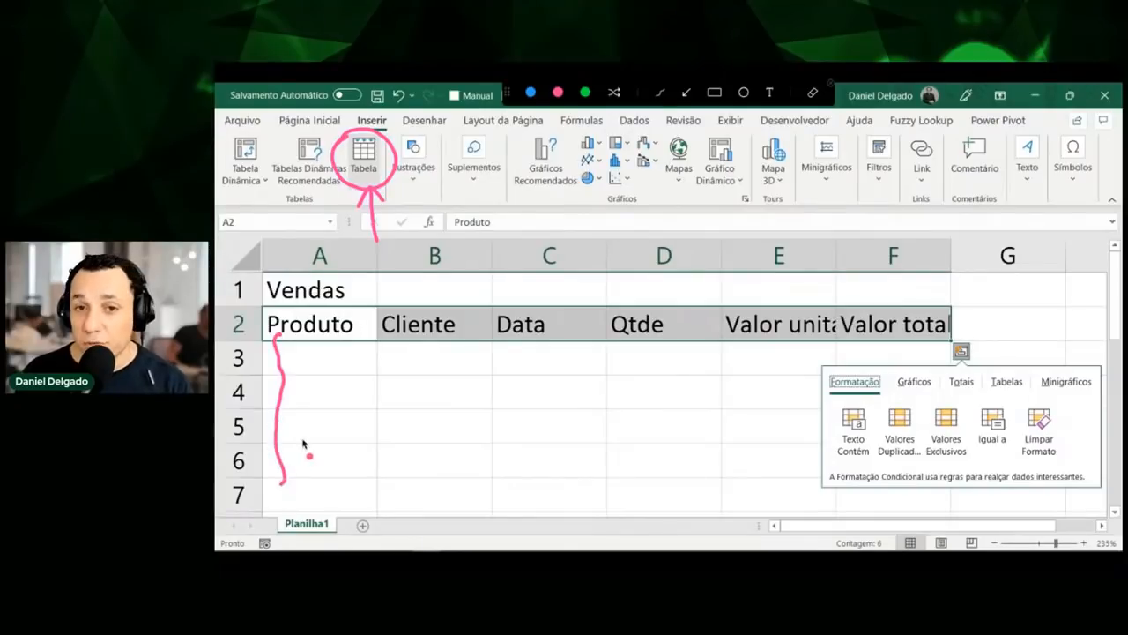
key("Escape")
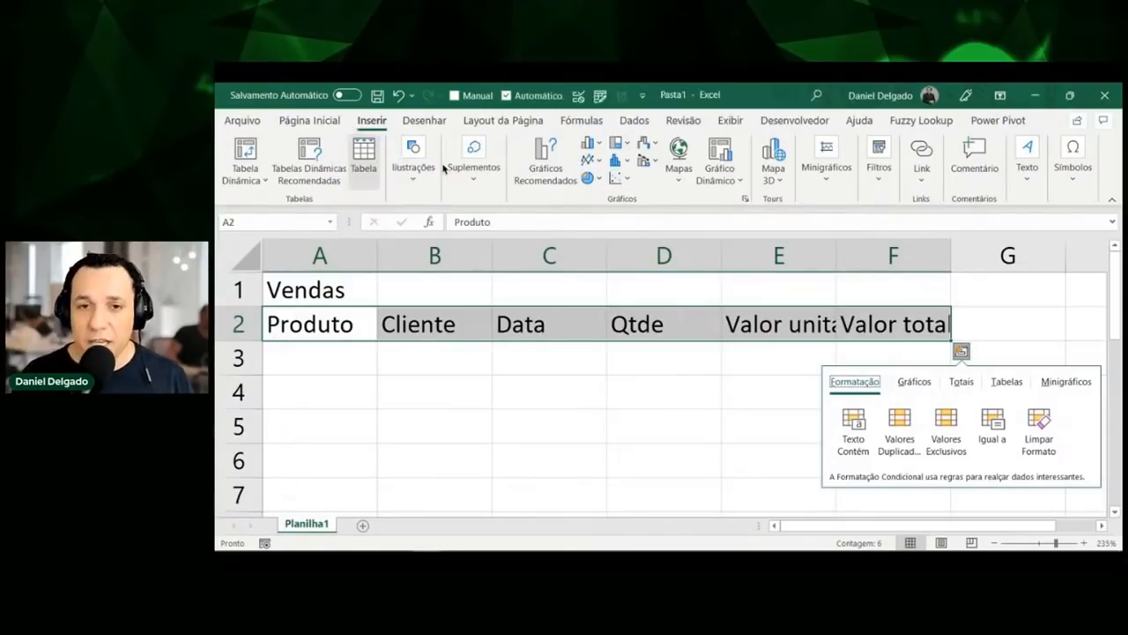
Bring up the Formatar como Tabela style gallery, circle the command and Página Inicial in pink ink, and dismiss the markings and gallery
left_click(323, 123)
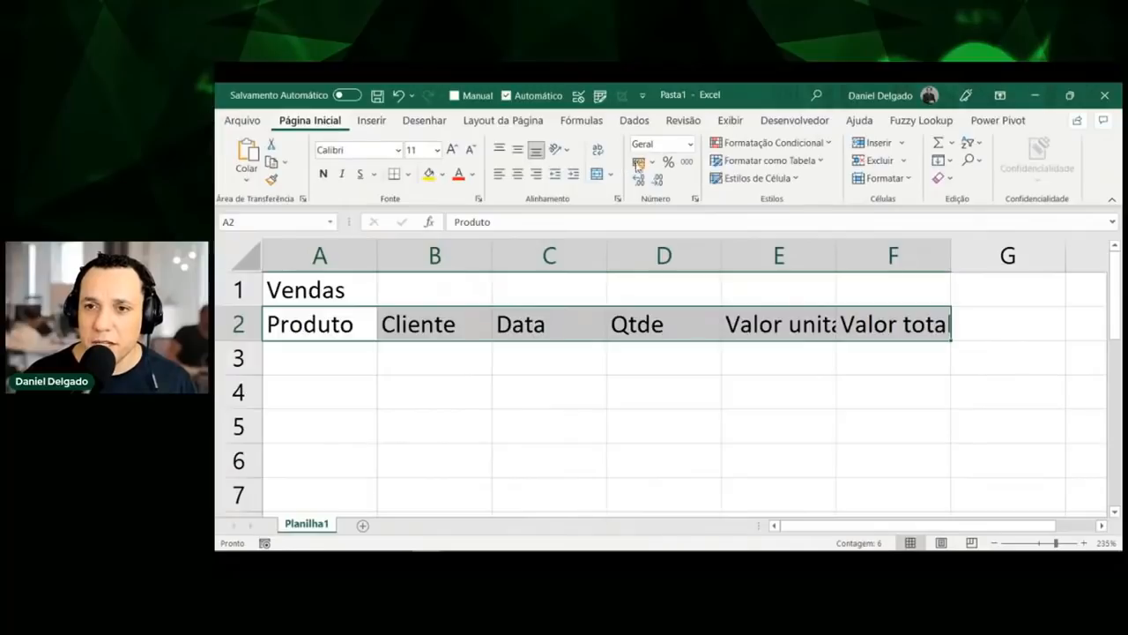
left_click(798, 160)
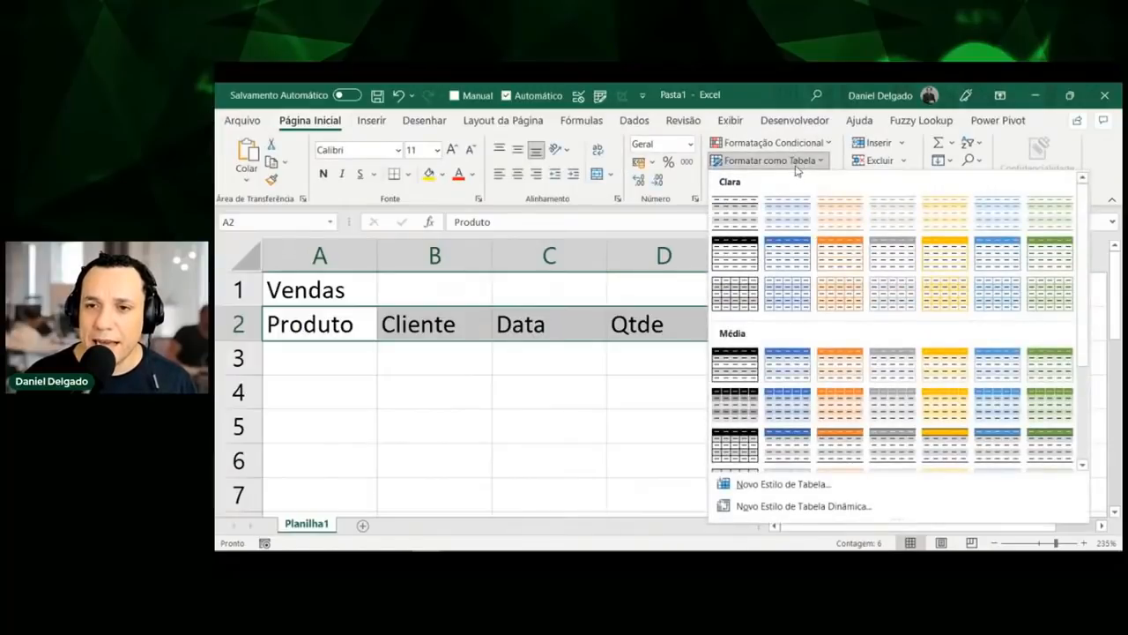
key("ctrl+shift+a")
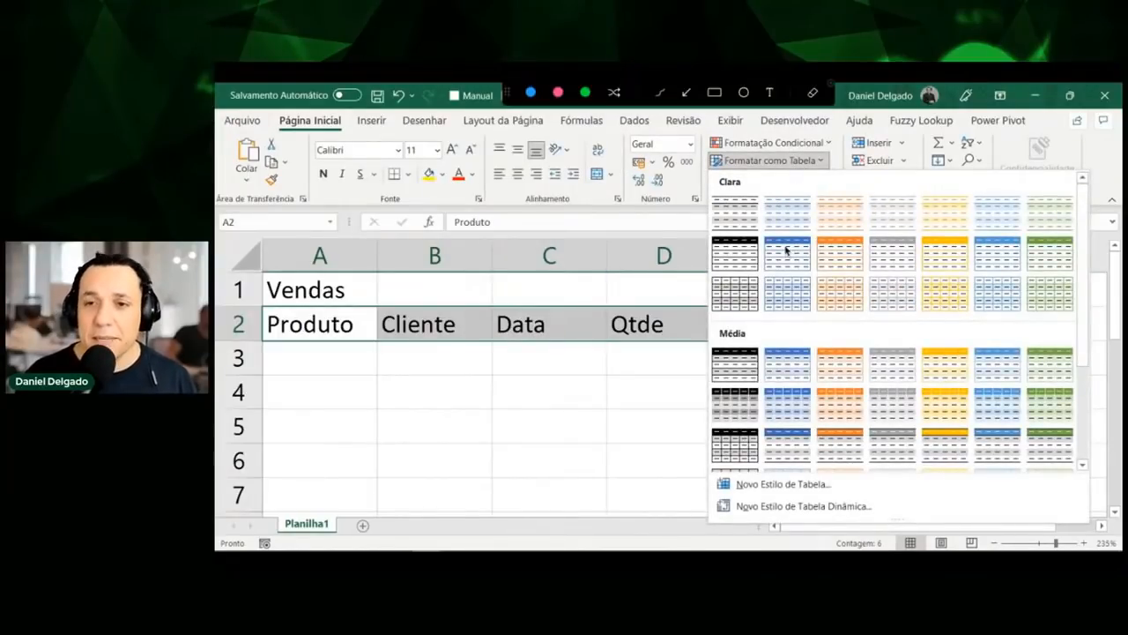
mouse_move(697, 162)
left_mouse_down()
mouse_move(802, 155)
mouse_move(828, 172)
mouse_move(715, 176)
left_mouse_up()
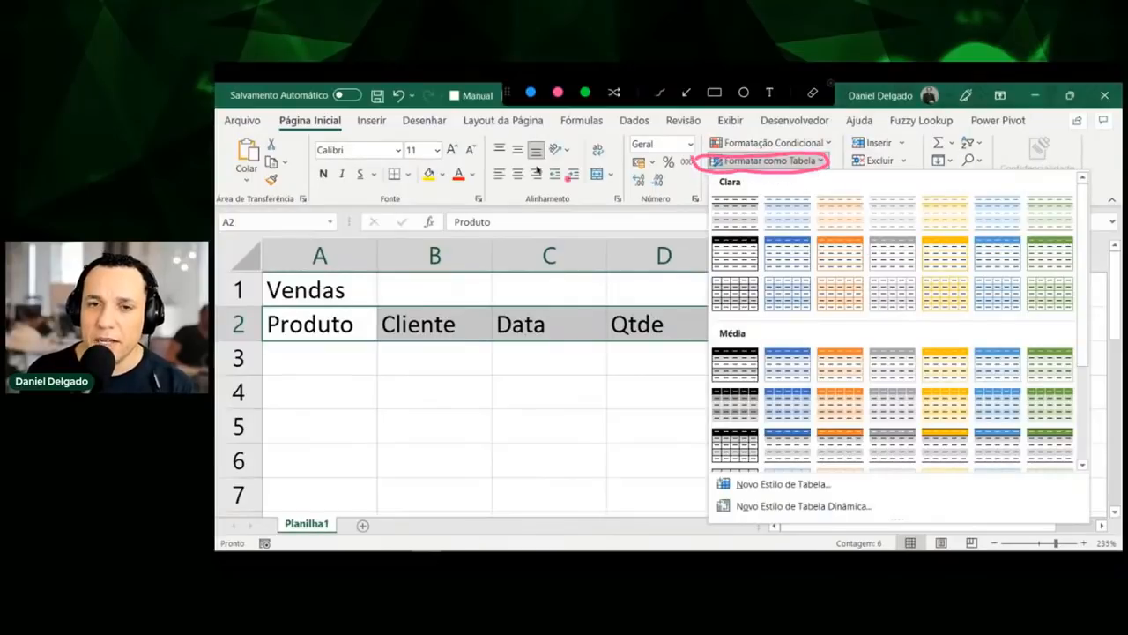
mouse_move(268, 112)
left_mouse_down()
mouse_move(337, 104)
mouse_move(296, 155)
mouse_move(282, 109)
left_mouse_up()
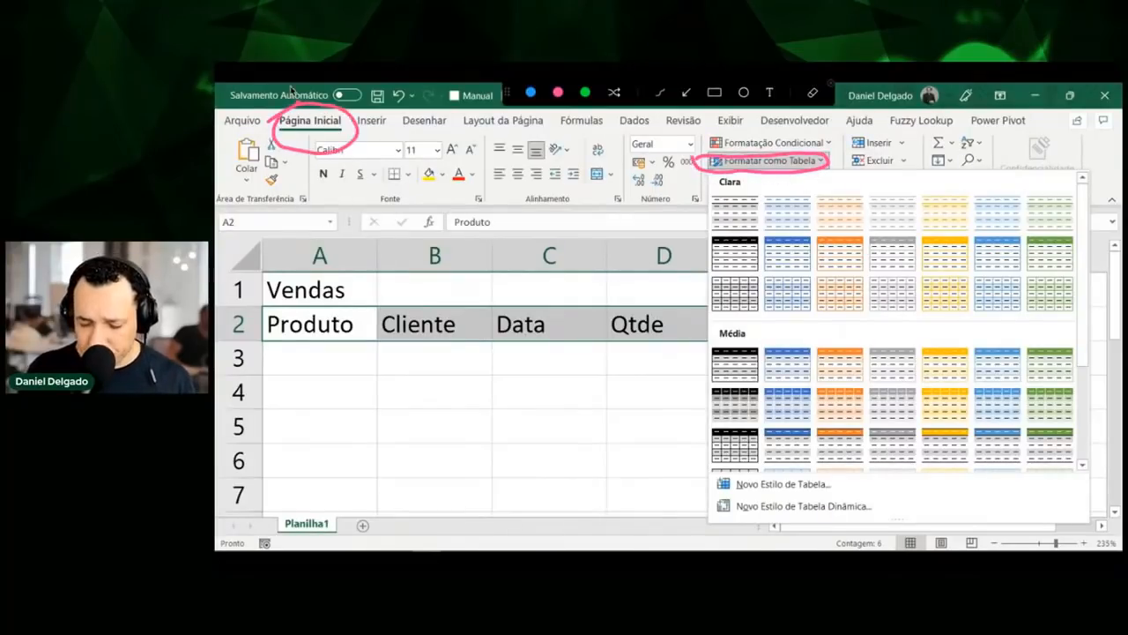
key("Escape")
key("ctrl+shift+a")
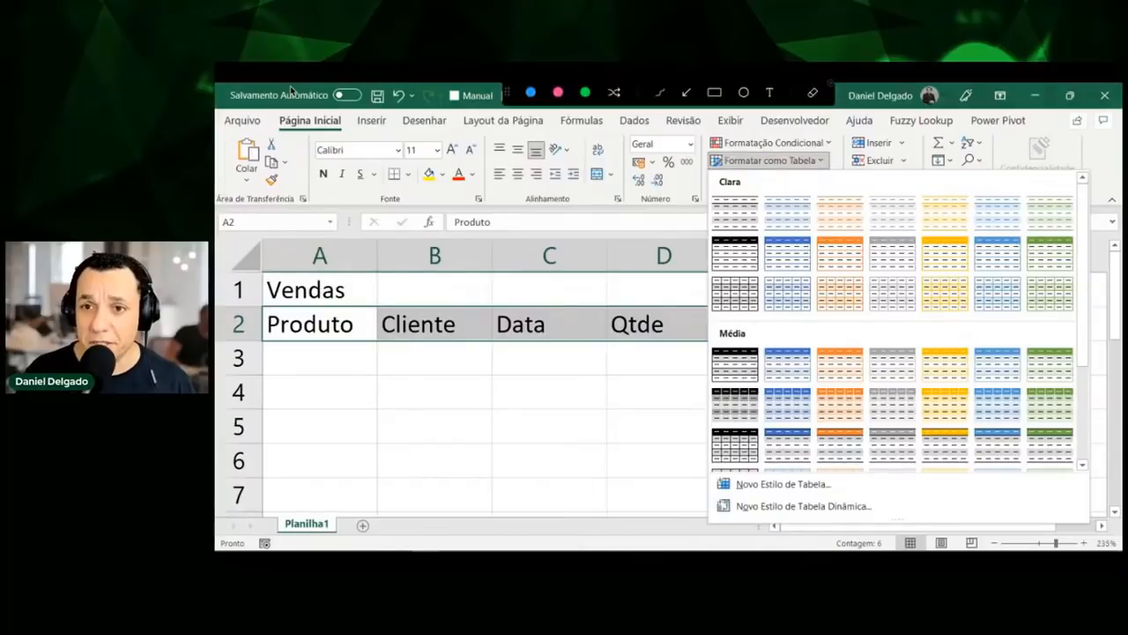
key("Escape")
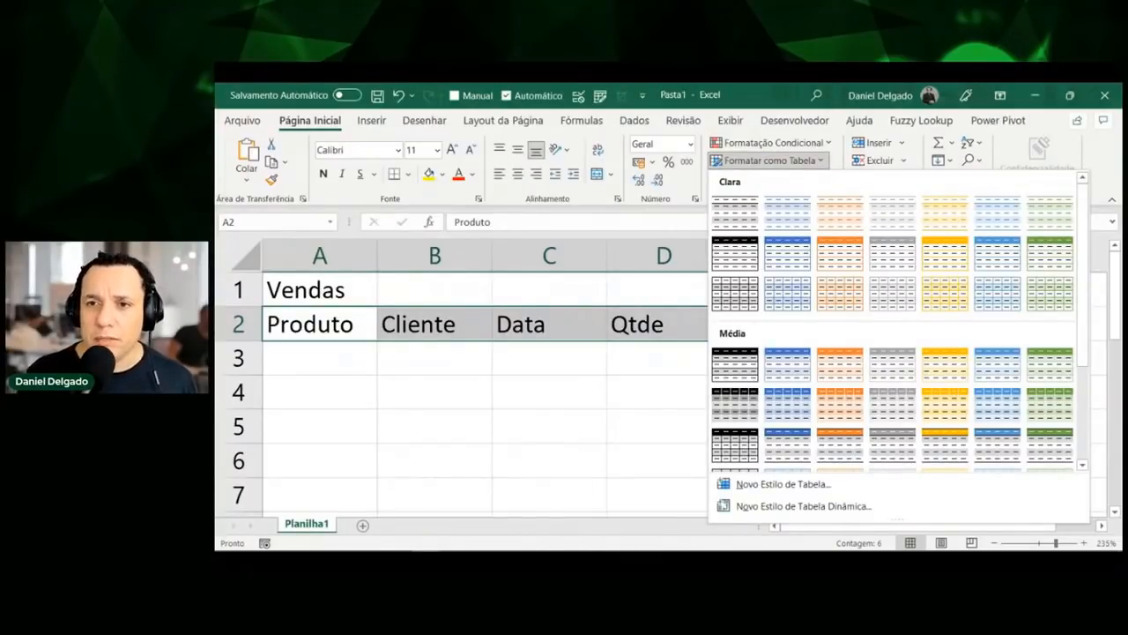
left_click(771, 166)
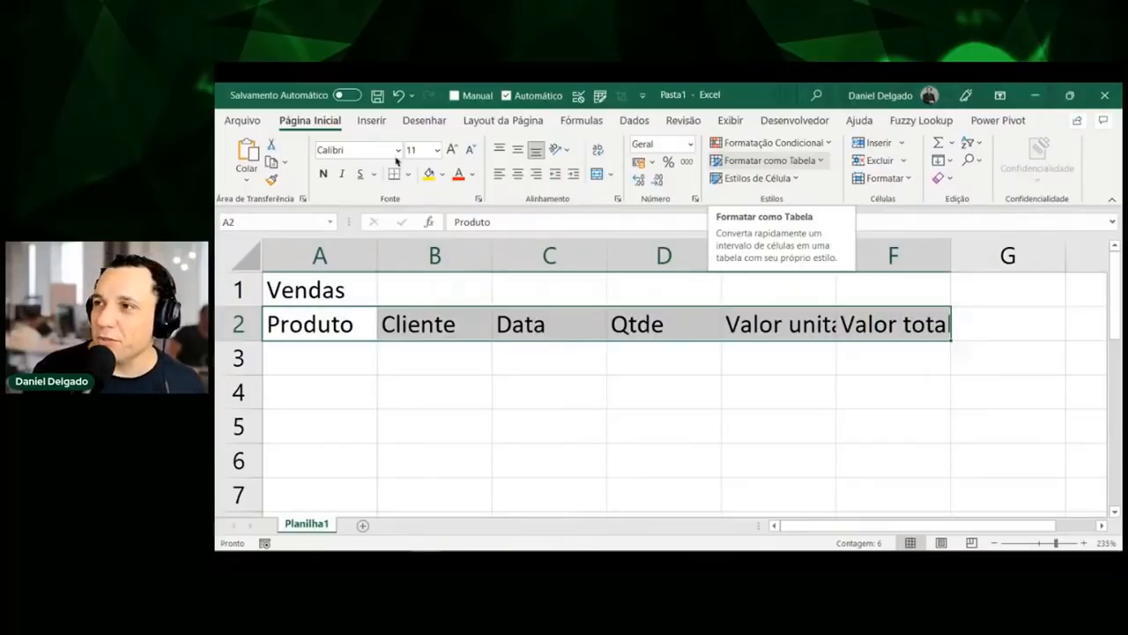
Convert the header row A2:F2 into a table with headers, and undo the conversion
left_click(373, 124)
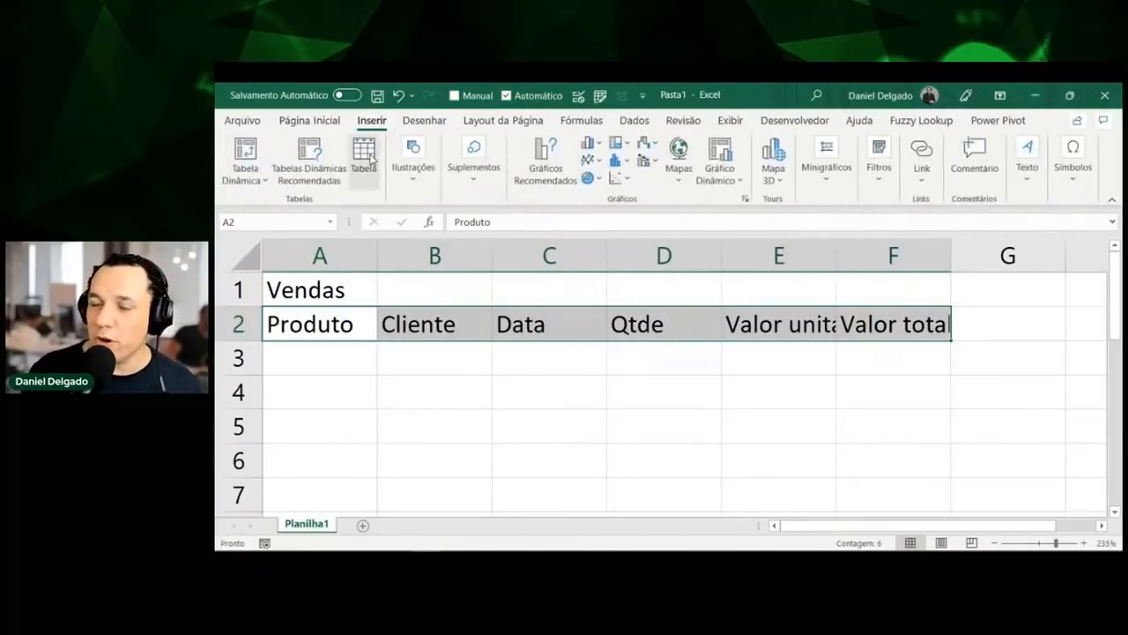
left_click(364, 155)
left_click(450, 318)
left_click(468, 335)
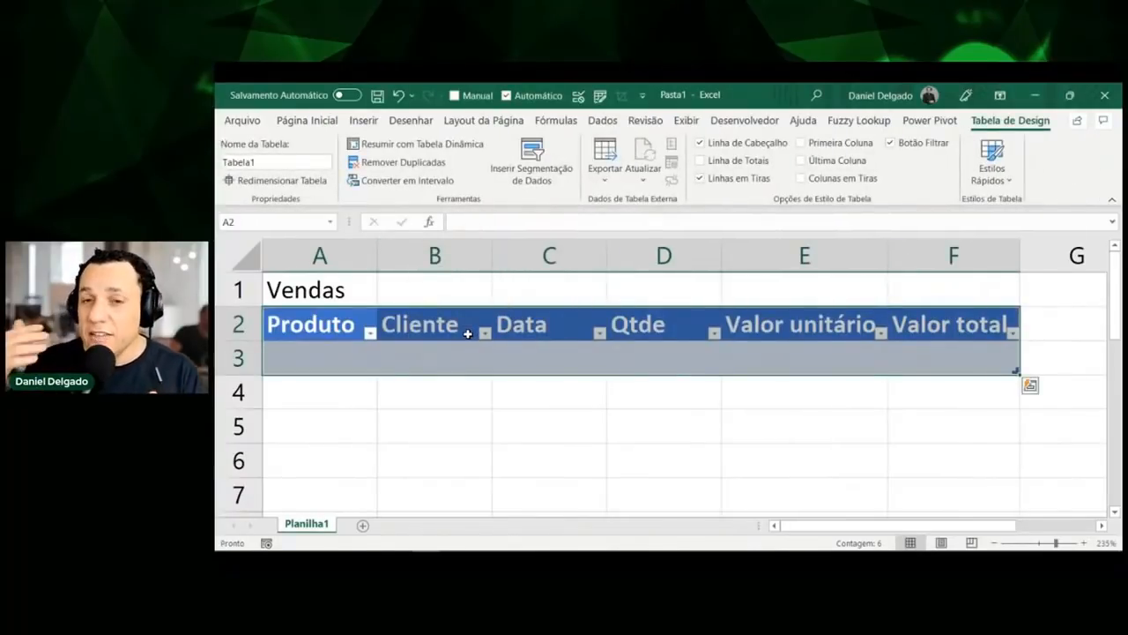
key("ctrl+z")
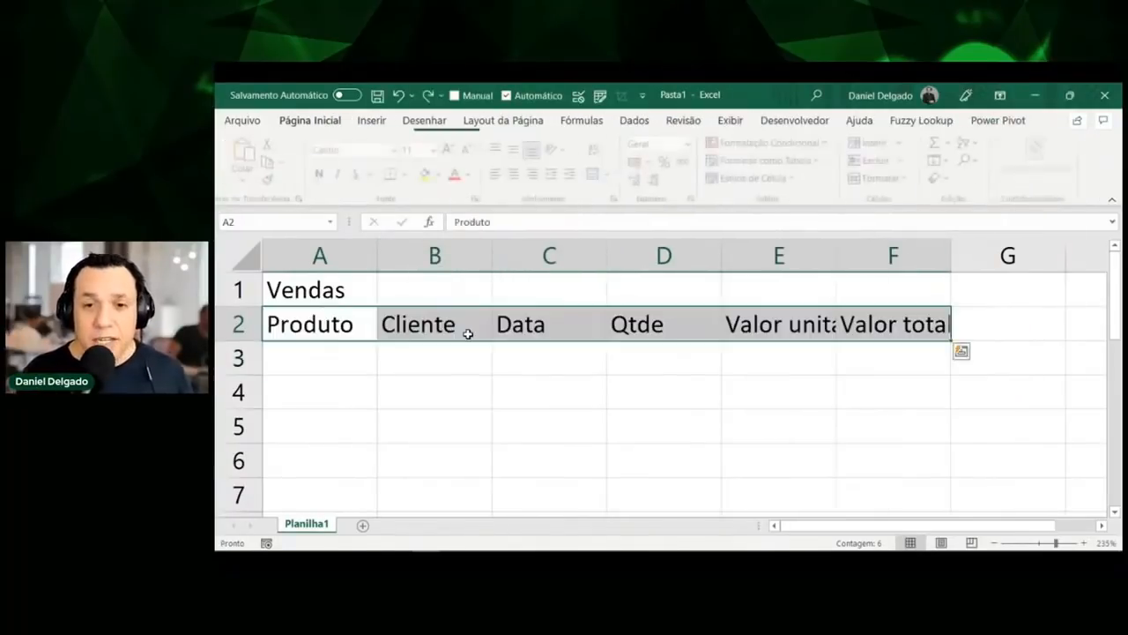
Create a table from the range $A$2:$F$2 with the option Minha tabela tem cabeçalhos enabled
left_click(369, 121)
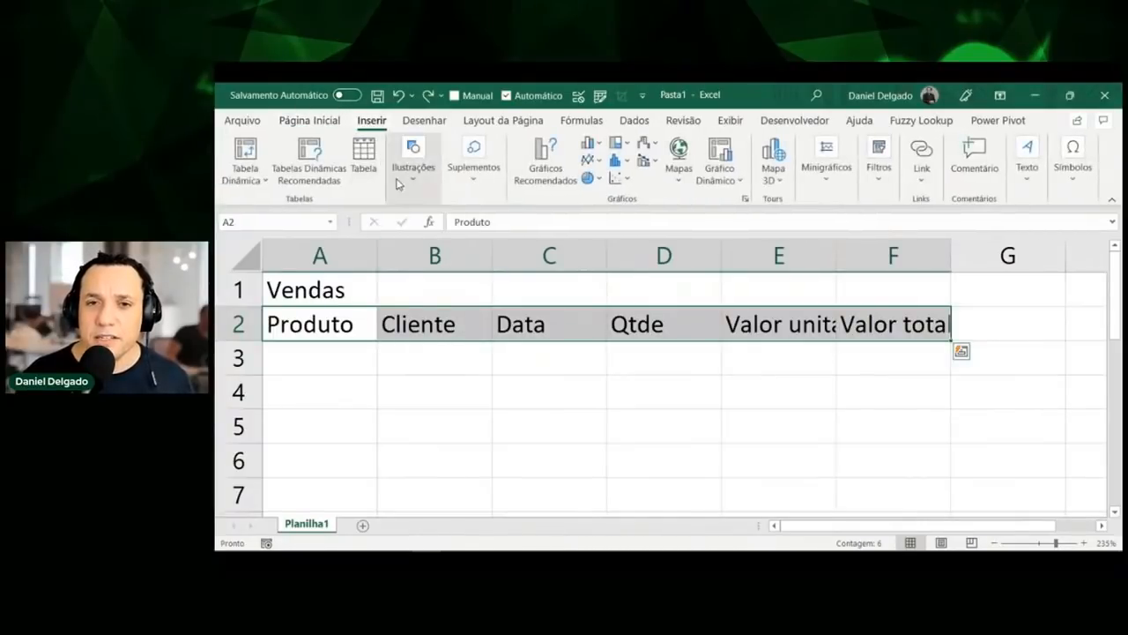
left_click(364, 154)
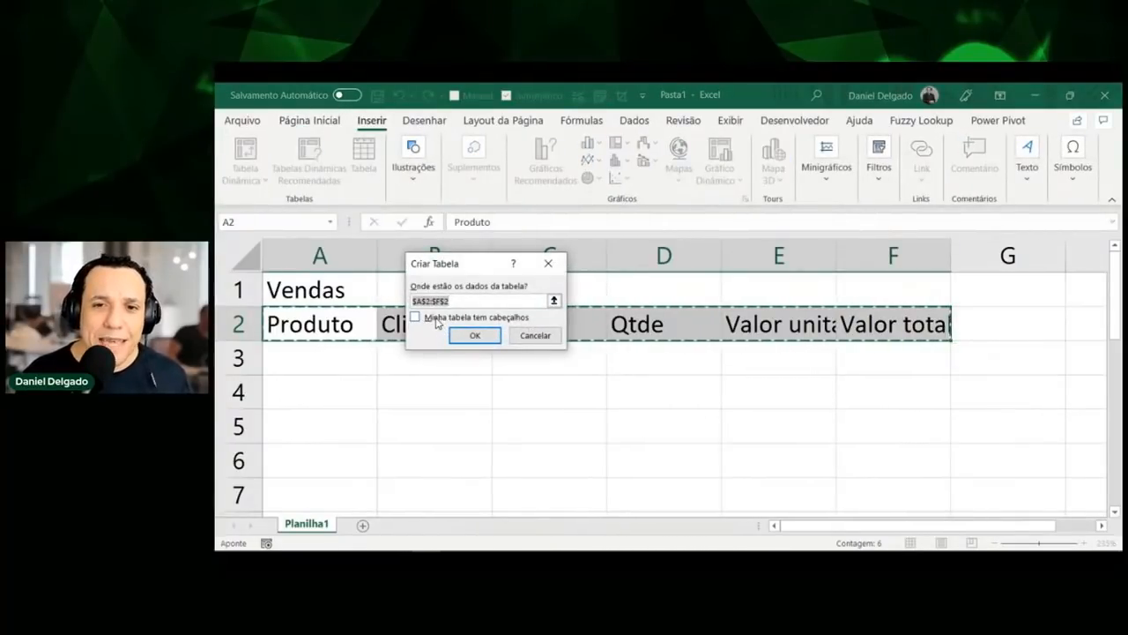
left_click_drag(466, 262, 470, 350)
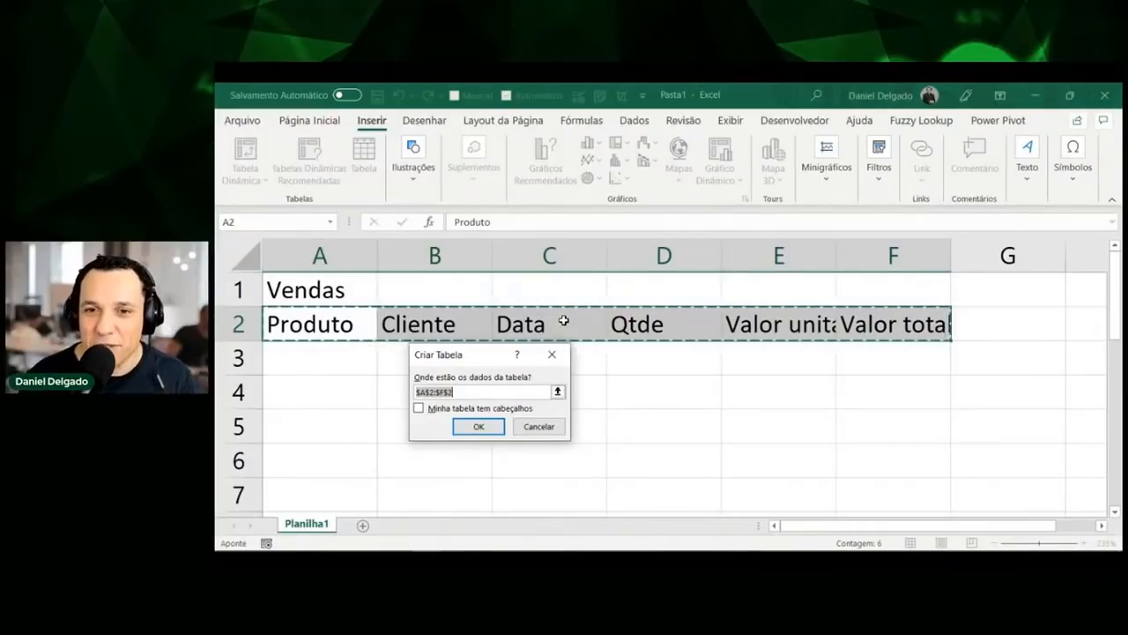
left_click(495, 414)
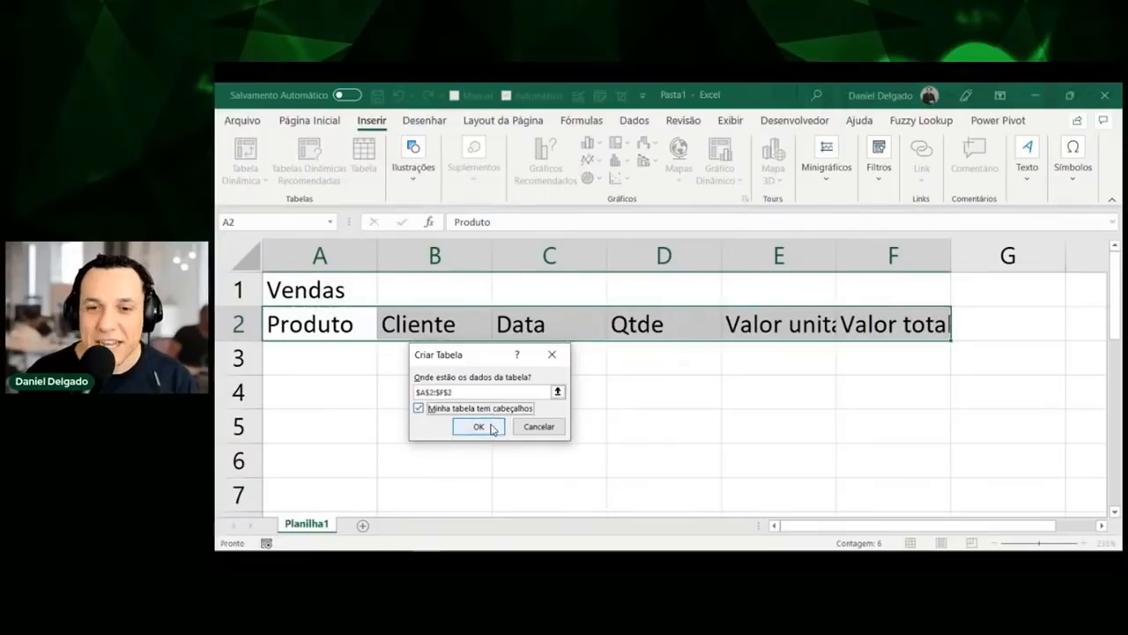
left_click(491, 426)
Select cell A3 in the table, circle Tabela de Design and Nome da Tabela in pink ink, and clear the markings
left_click(326, 355)
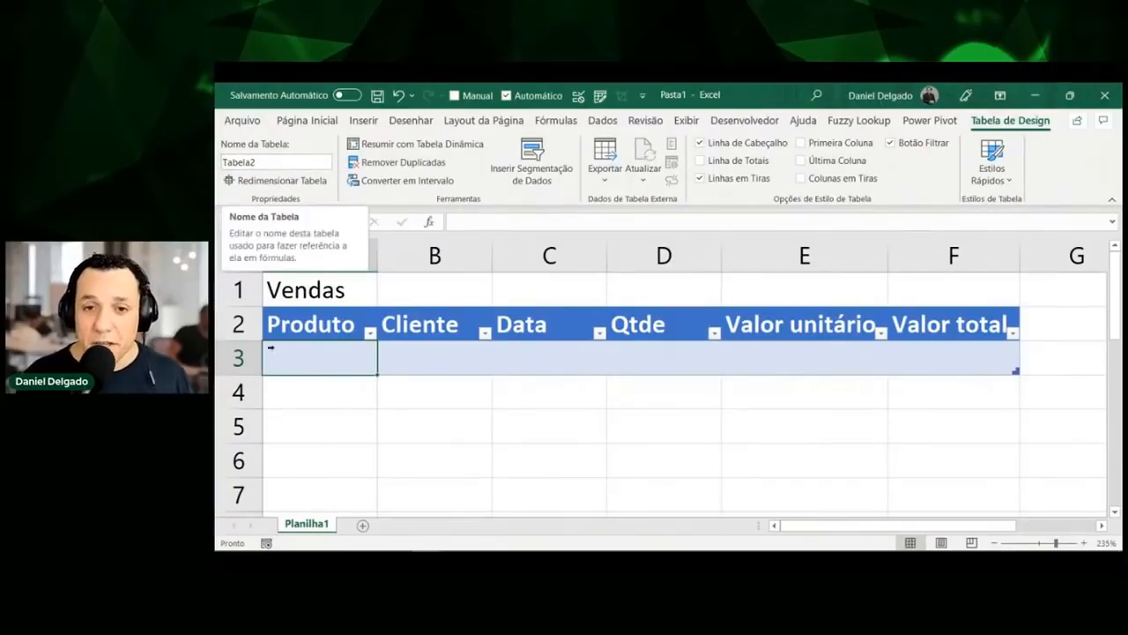
left_click(333, 394)
left_click(325, 358)
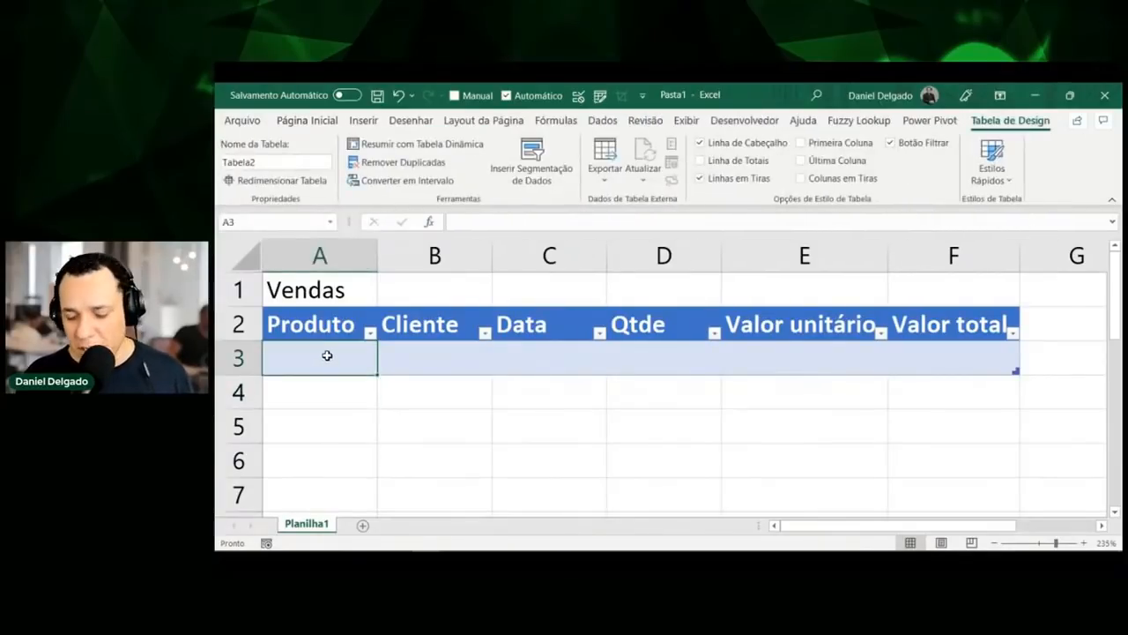
mouse_move(963, 125)
left_mouse_down()
mouse_move(975, 106)
mouse_move(1050, 116)
mouse_move(963, 155)
mouse_move(991, 106)
left_mouse_up()
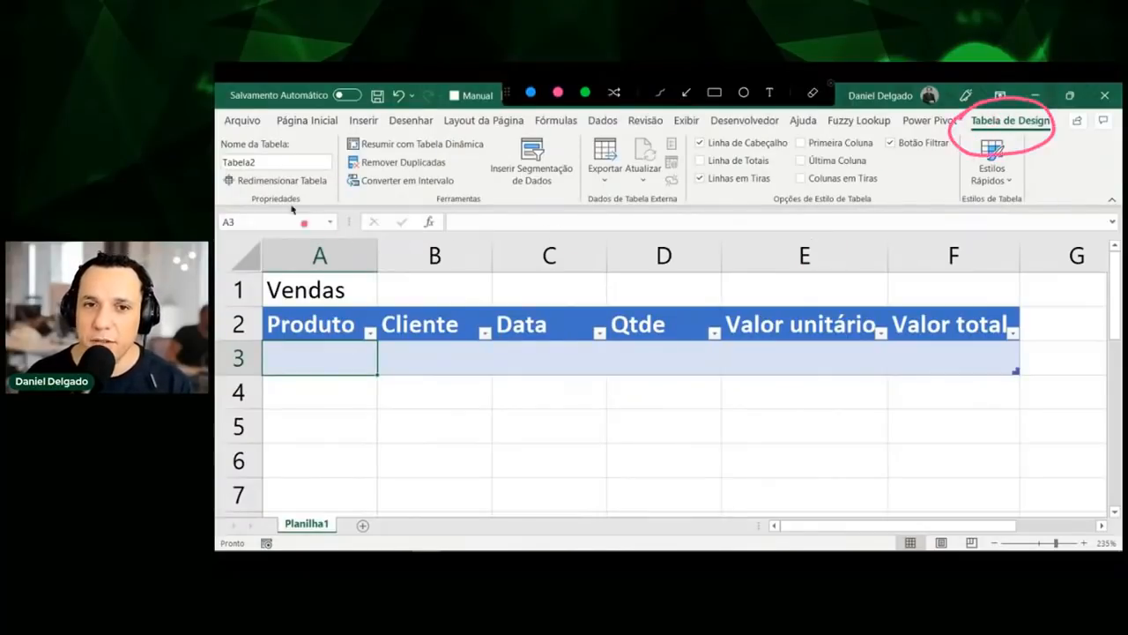
mouse_move(220, 147)
left_mouse_down()
mouse_move(299, 140)
mouse_move(231, 201)
mouse_move(221, 141)
mouse_move(251, 174)
left_mouse_up()
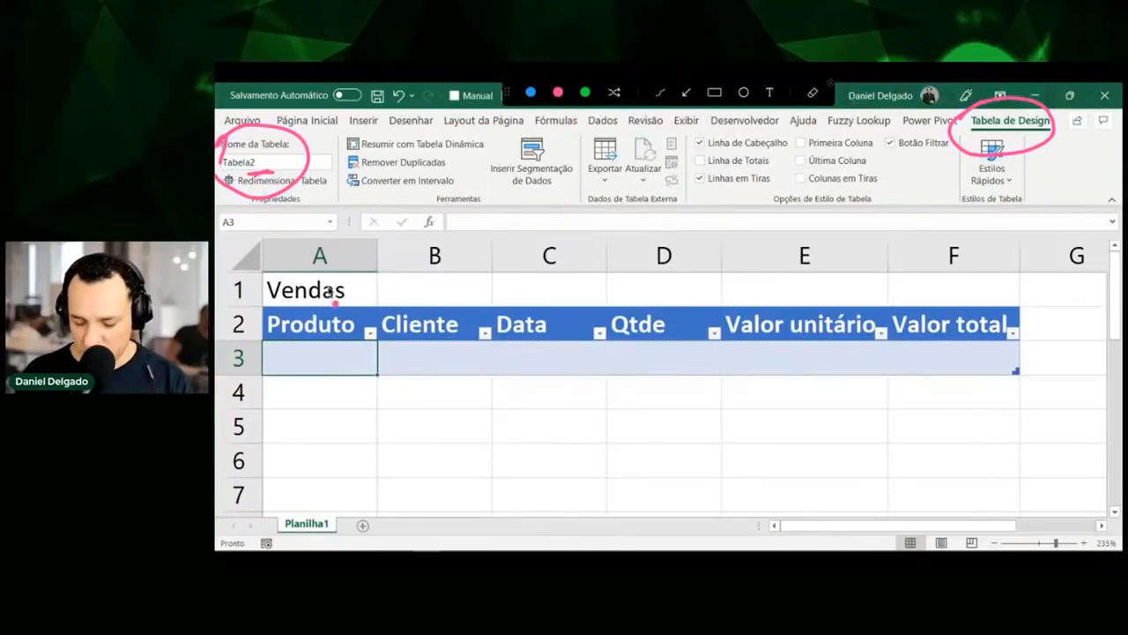
key("Escape")
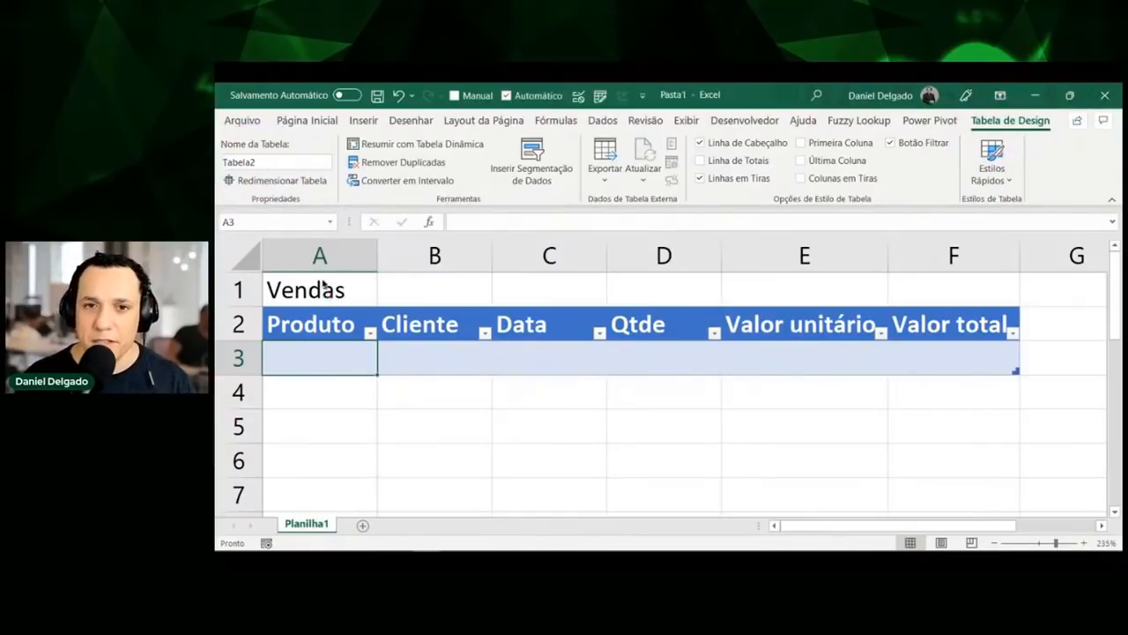
Rename the table as TabVendas
left_click(288, 161)
type("TabVendas")
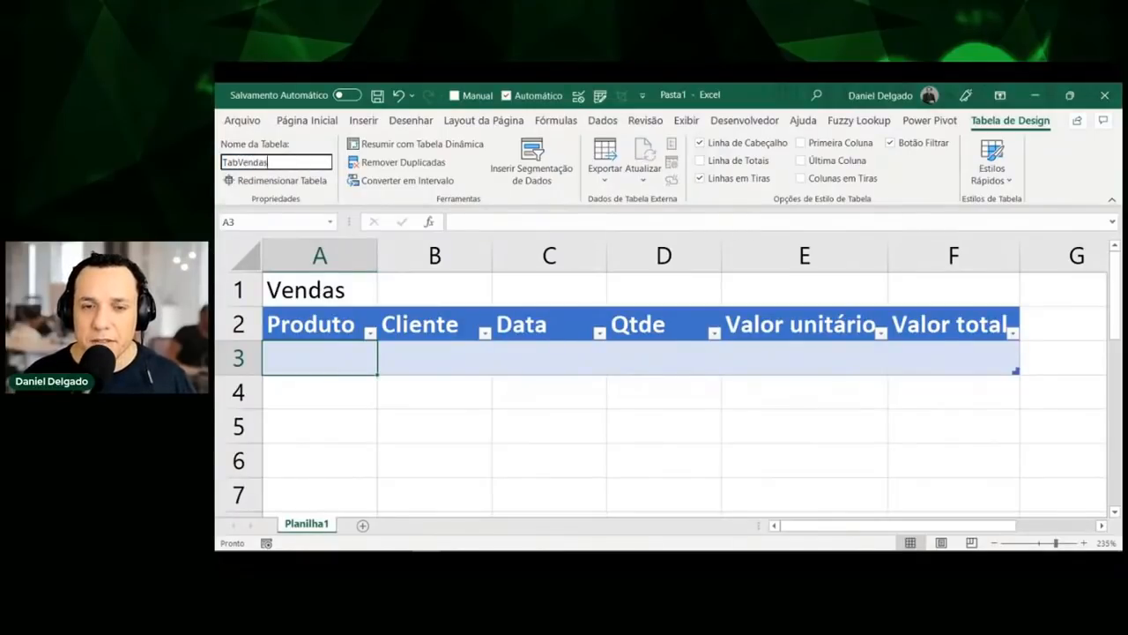
key("Return")
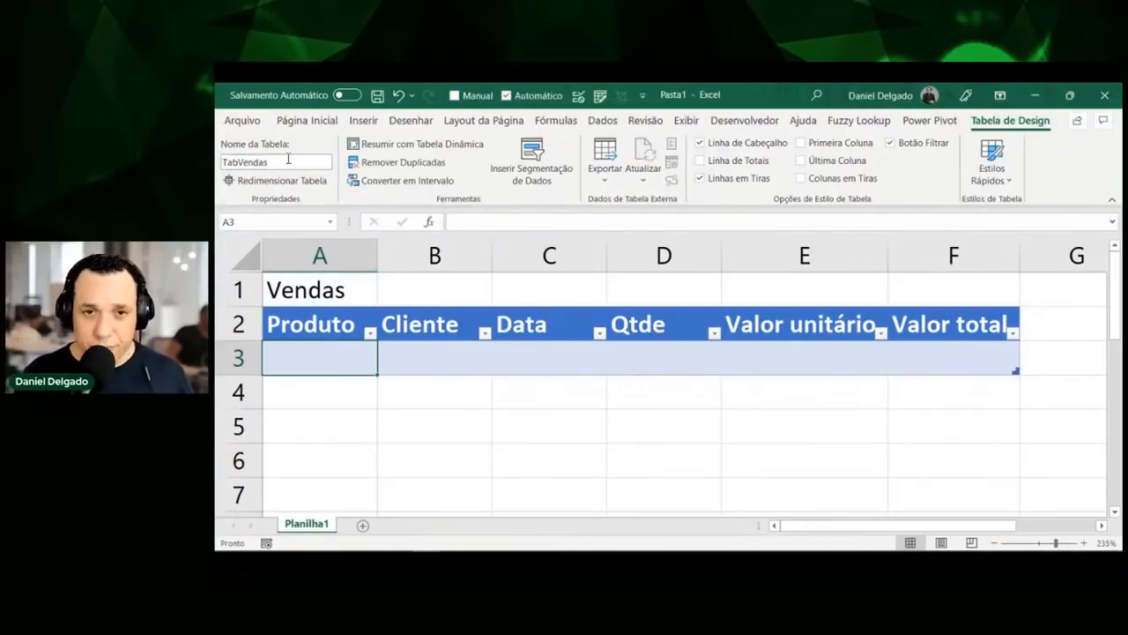
Launch ZoomIt.exe, magnify the area around the table name, and return to the normal view
key("super")
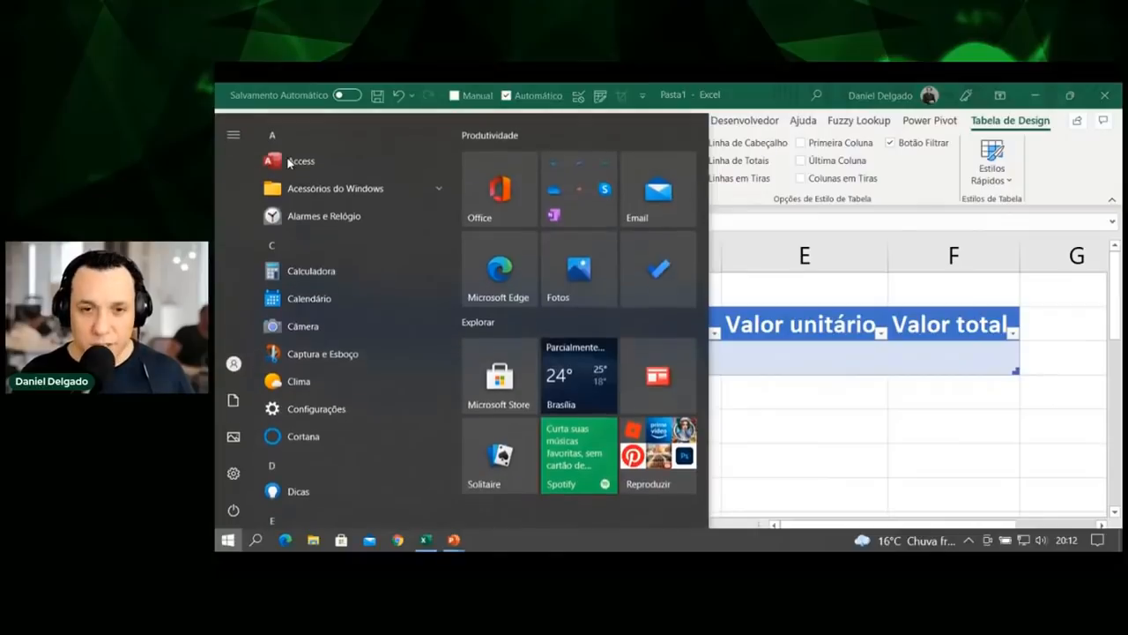
type("zoom")
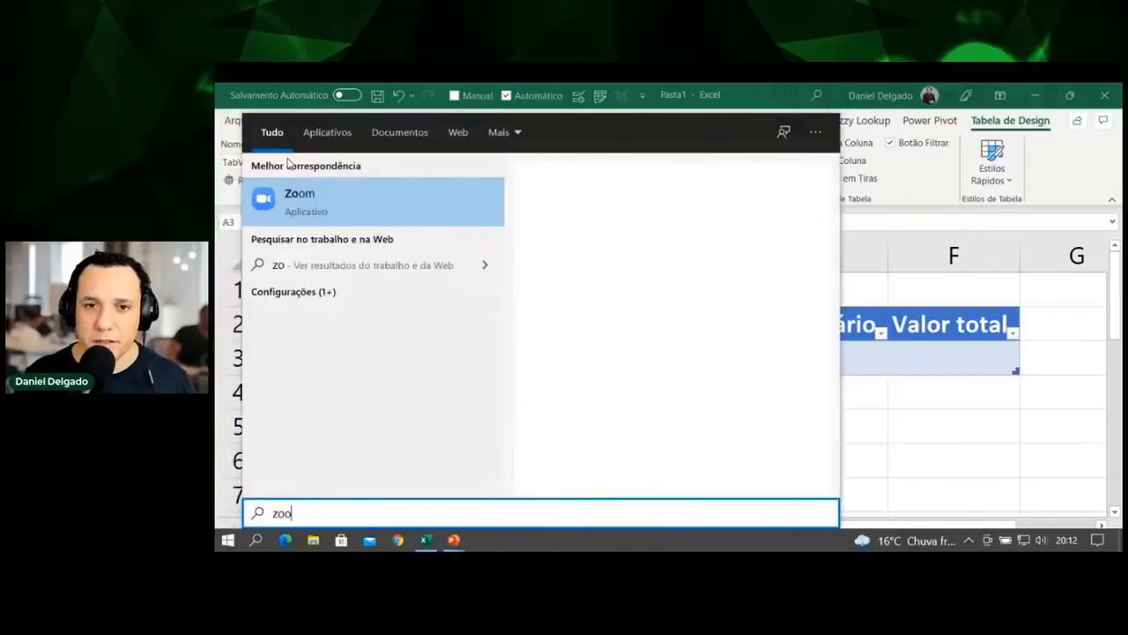
key("Down")
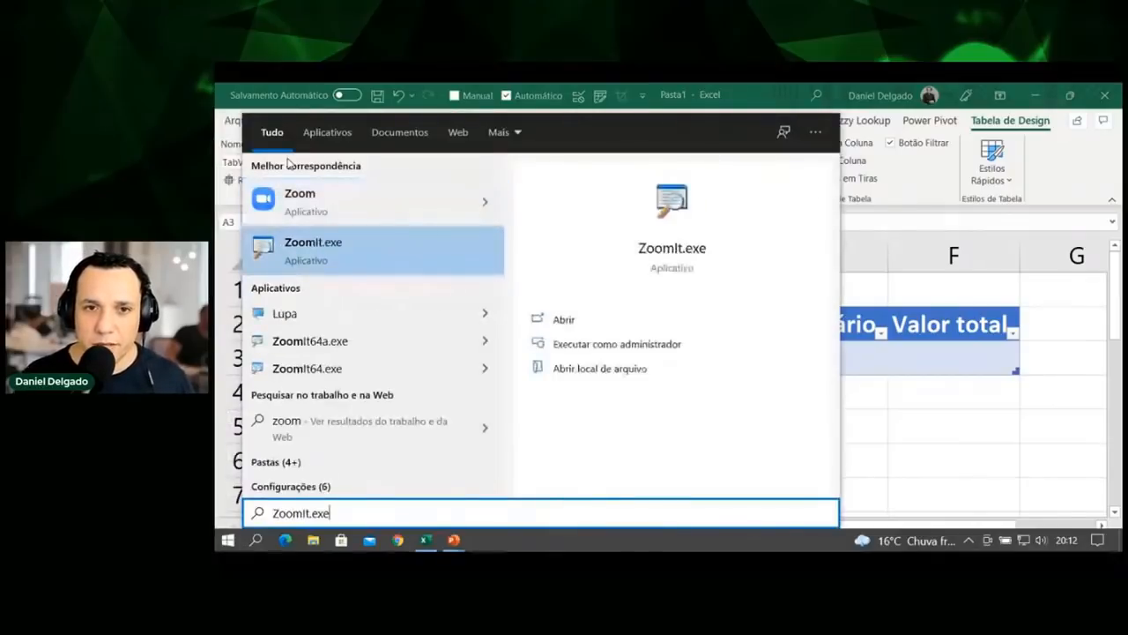
key("Return")
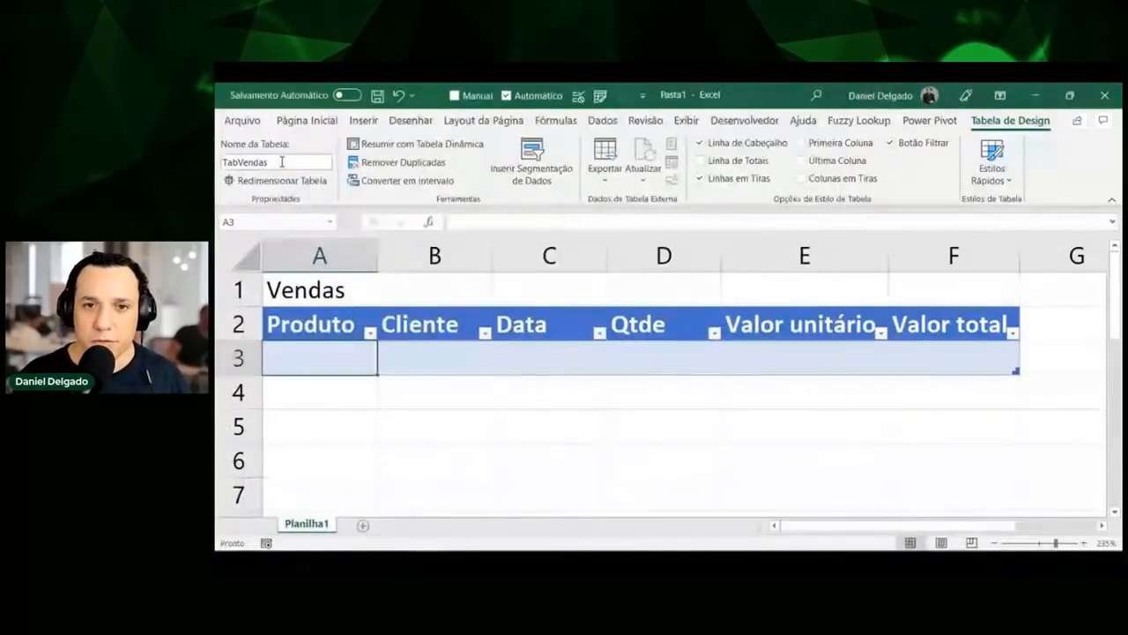
key("ctrl+1")
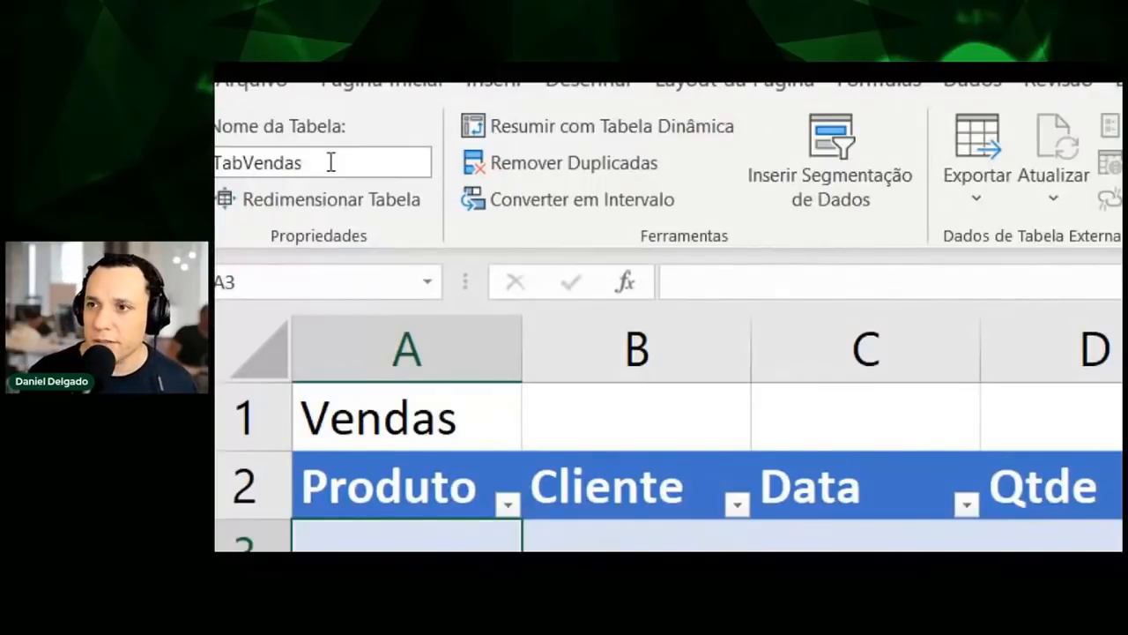
key("Escape")
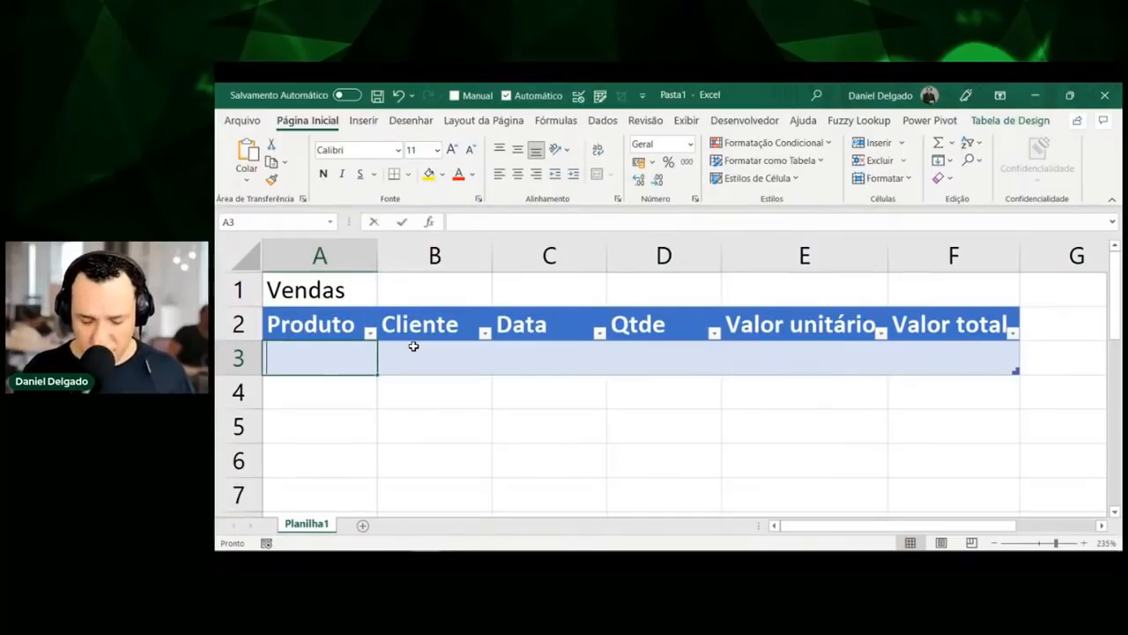
Fill the Produto column from A3 to A8 with Mouse twice, Teclado twice and Celular twice
type("Mouse")
key("Return")
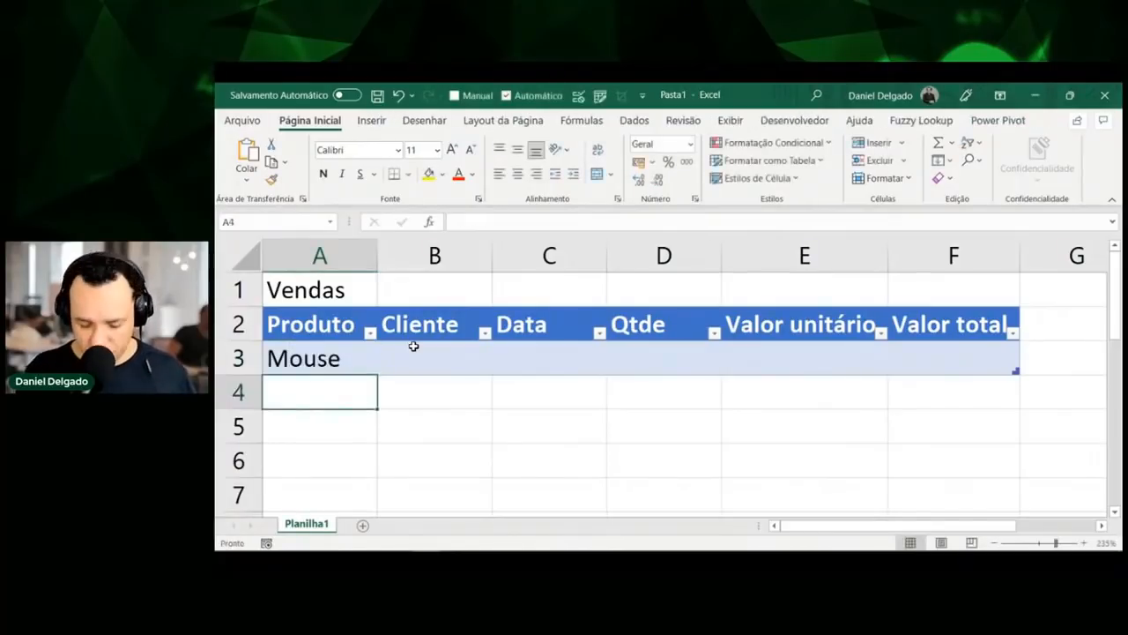
type("Mouse")
key("Return")
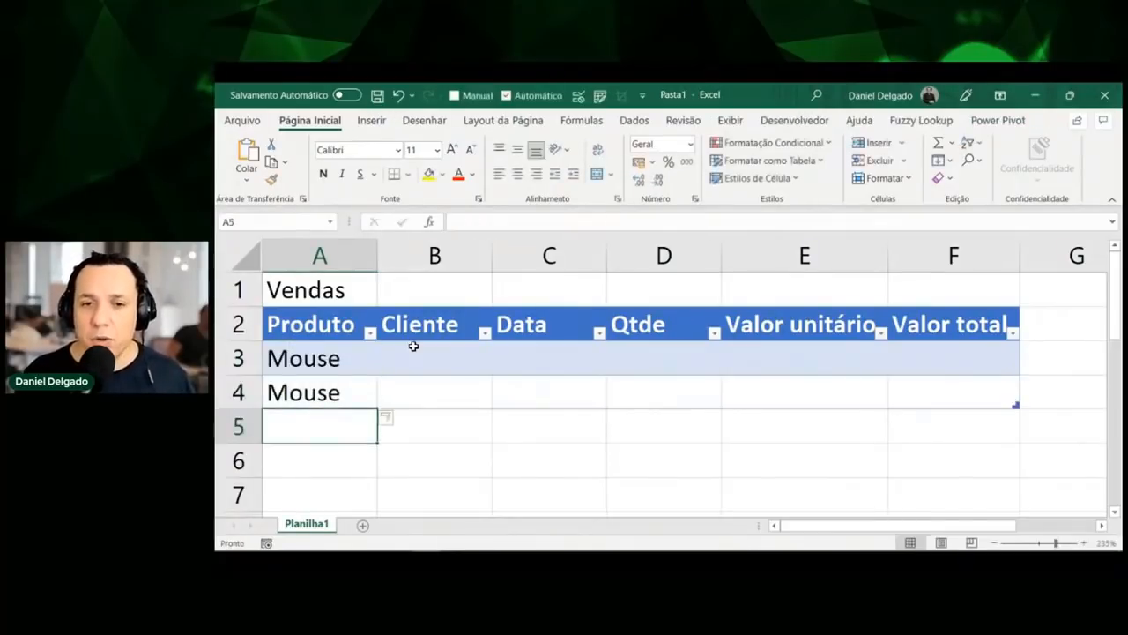
type("Teclado")
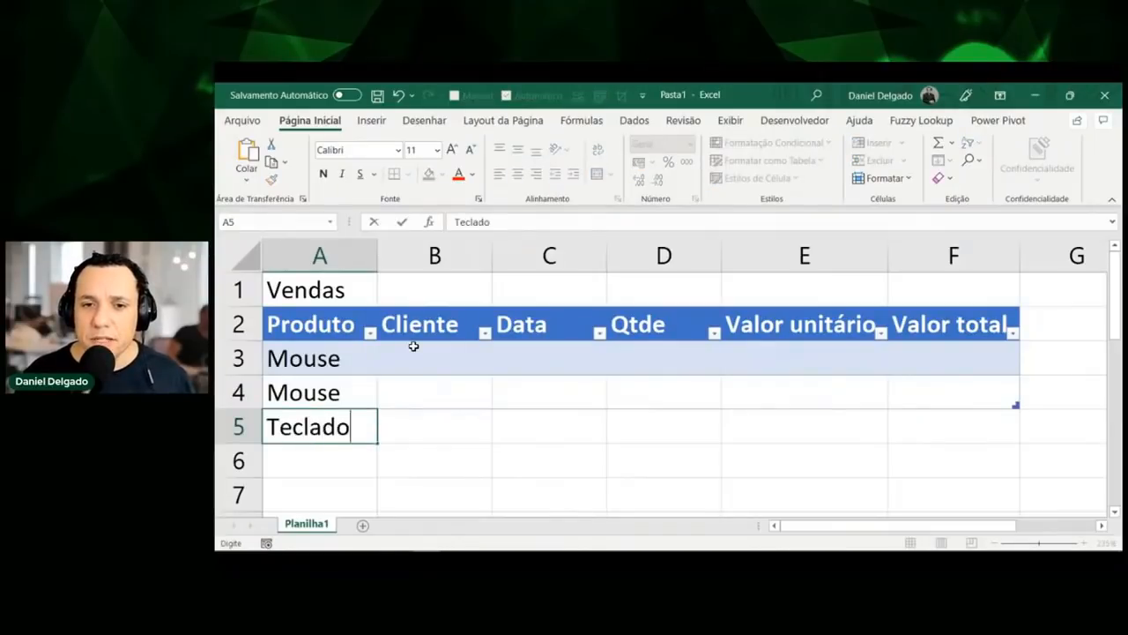
key("Return")
type("Teclado")
key("Return")
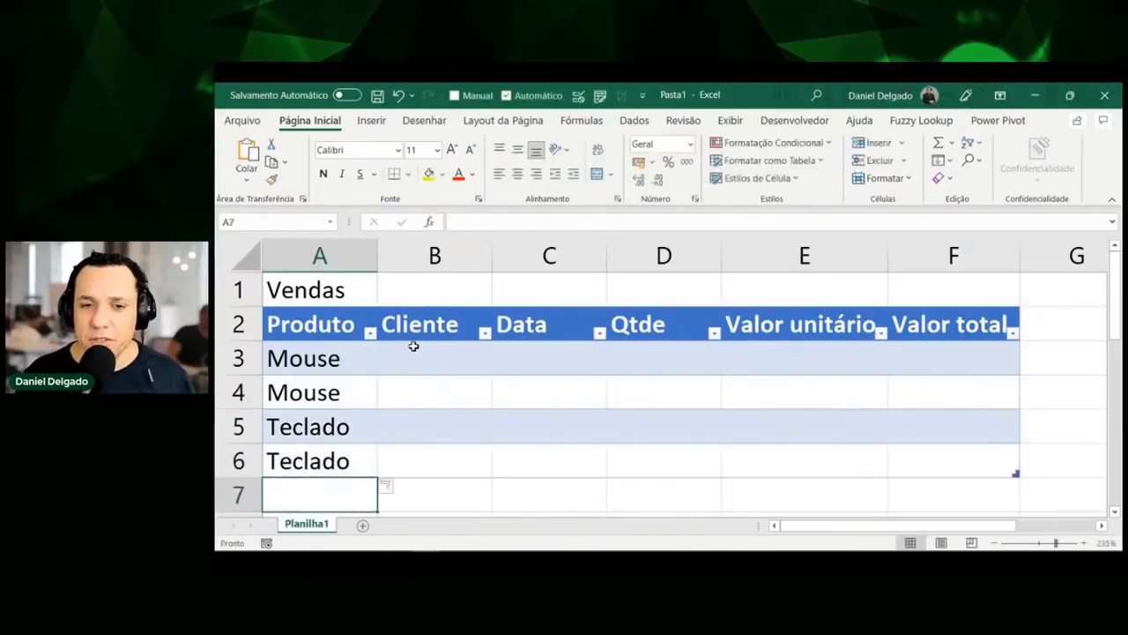
type("C")
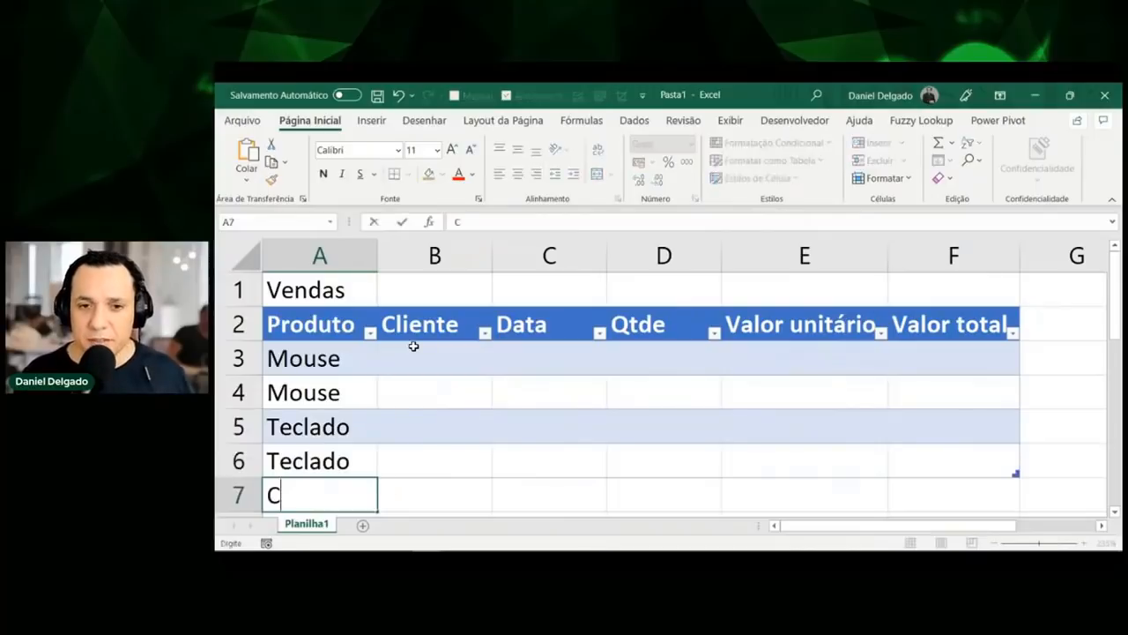
type("elular")
key("Return")
type("Celular")
key("Return")
key("Up")
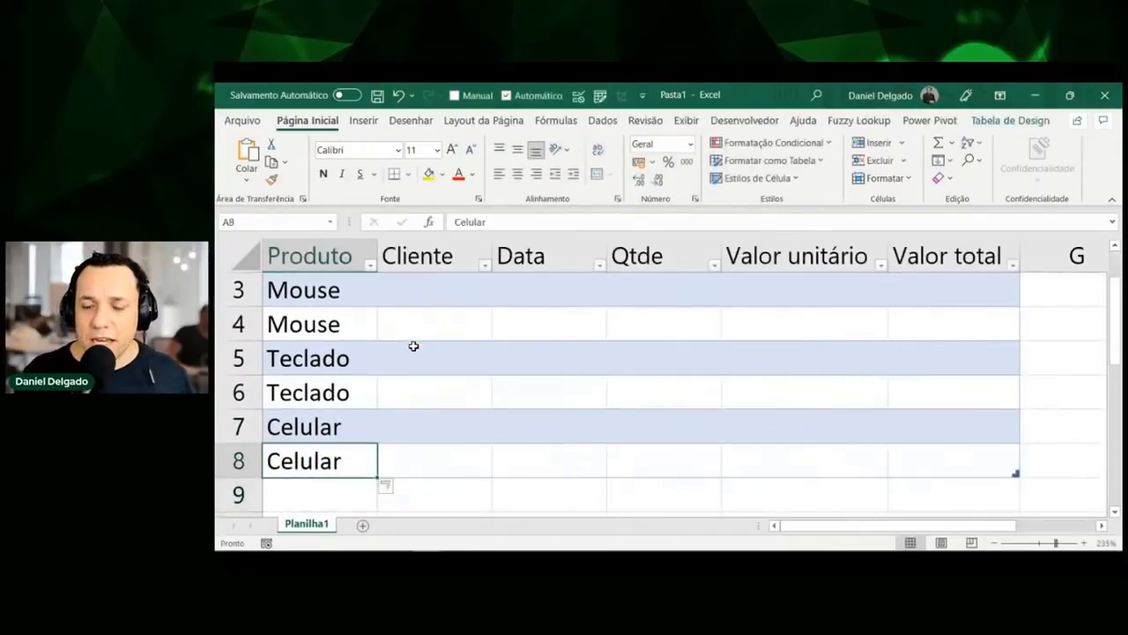
Zoom the worksheet out so the whole sales table fits in view
left_click(994, 543)
left_click(995, 543)
left_click(994, 543)
left_click(994, 543)
left_click(994, 542)
left_click(994, 543)
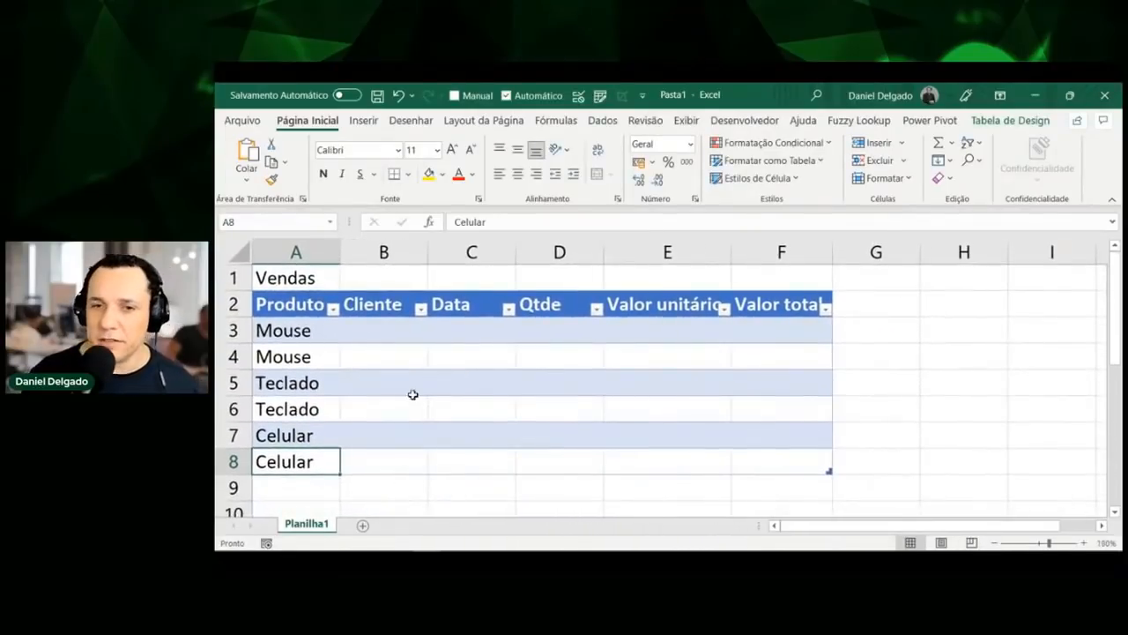
Fill the Cliente column from B3 to B6 with four different customer first names
left_click(383, 382)
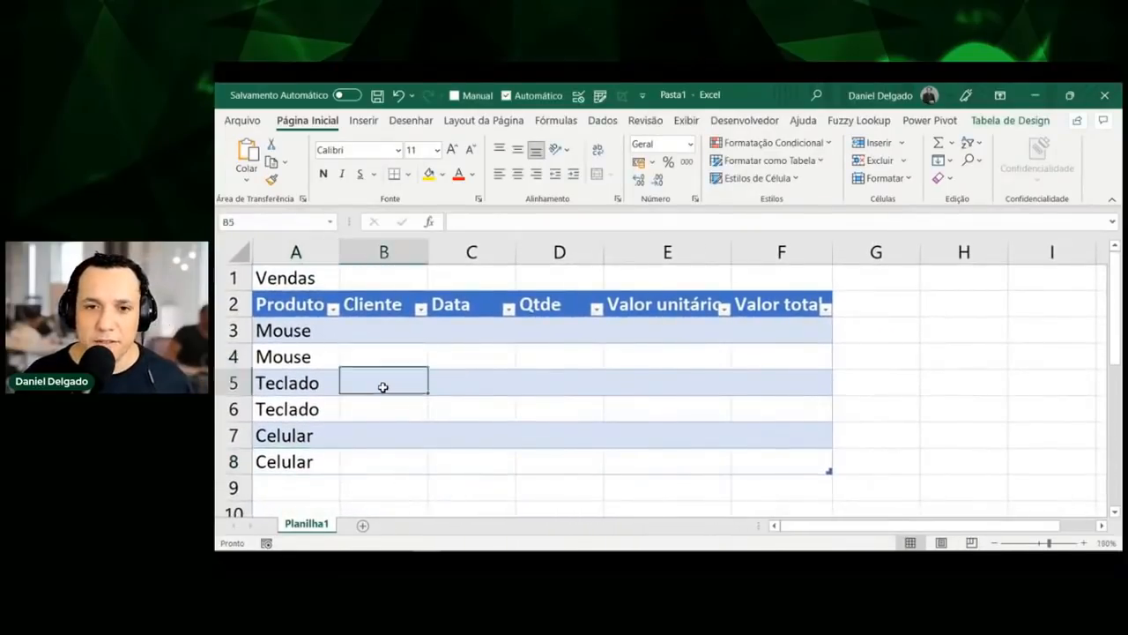
left_click(366, 329)
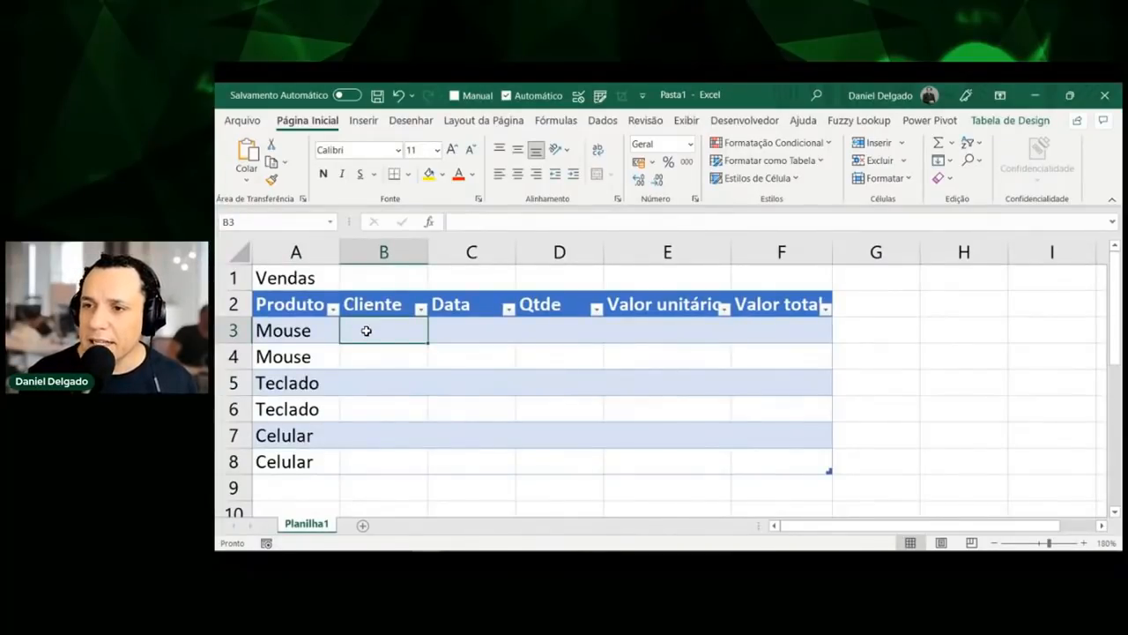
double_click(365, 330)
type("Alisson")
key("Return")
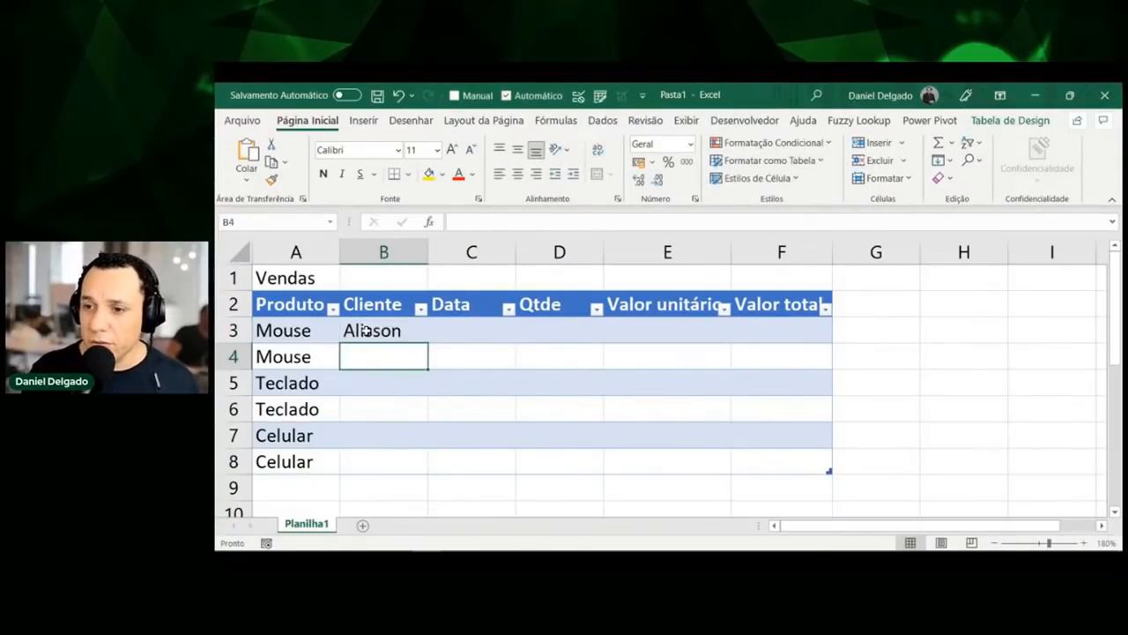
type("Jorge")
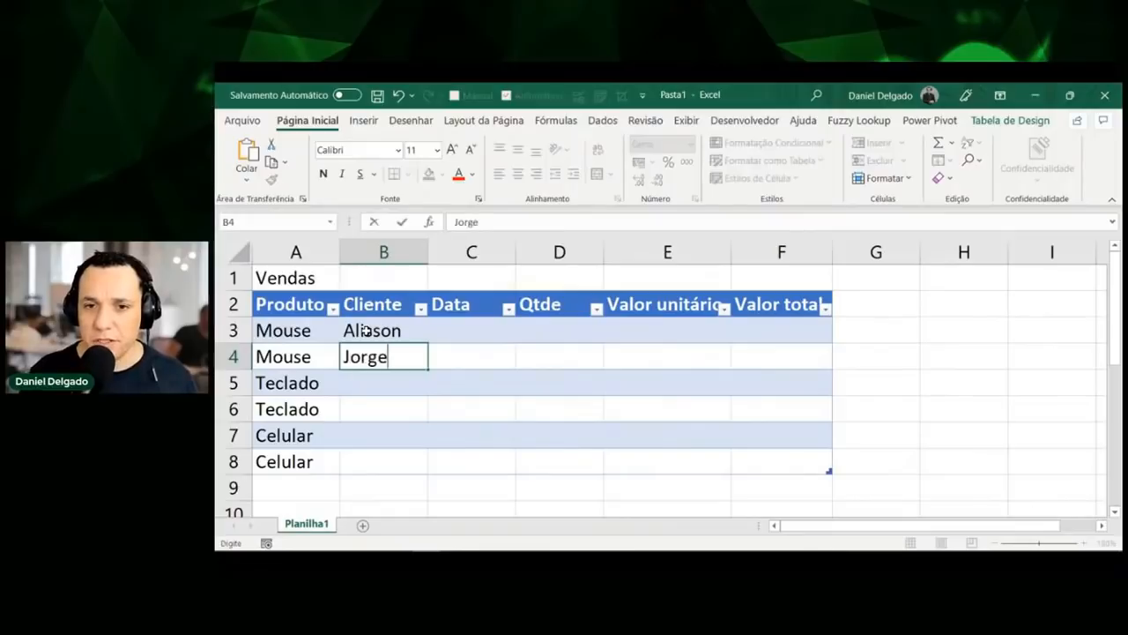
key("Return")
type("Elaine")
key("Return")
type("Juliana")
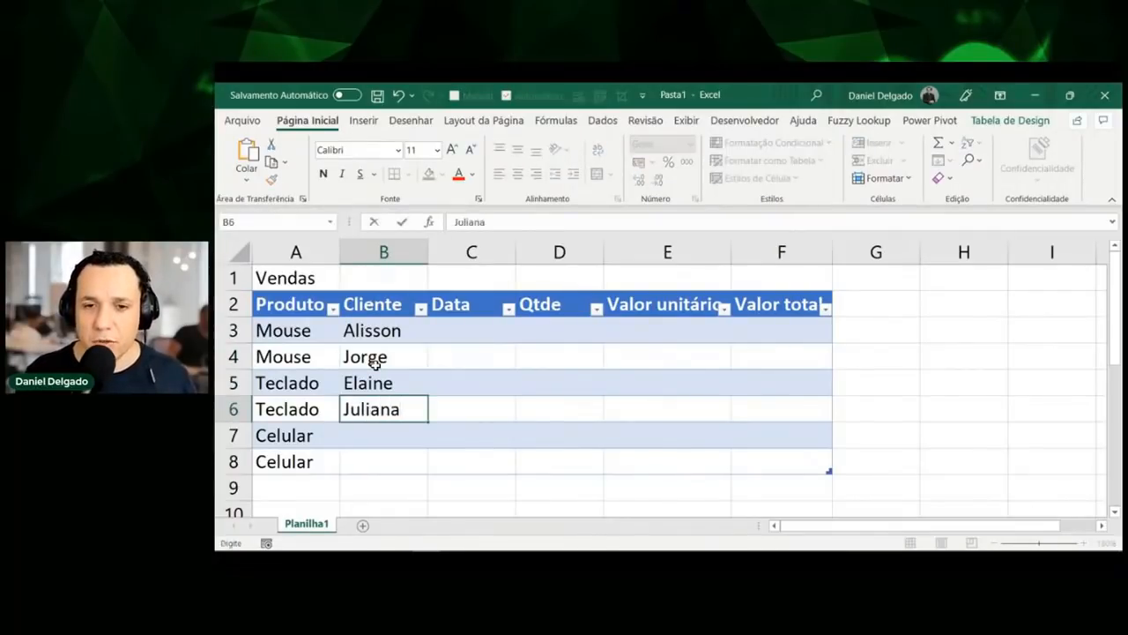
key("Return")
key("Up")
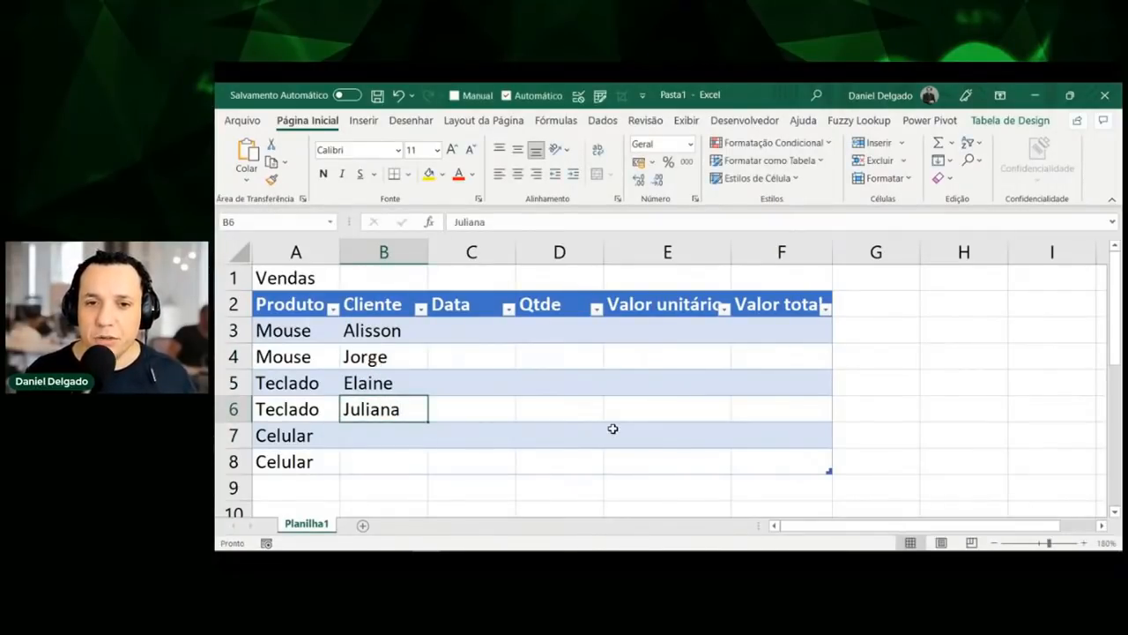
Enter the customer name from B3 in B7 and the customer name from B6 in B8
key("Down")
type("A")
key("Return")
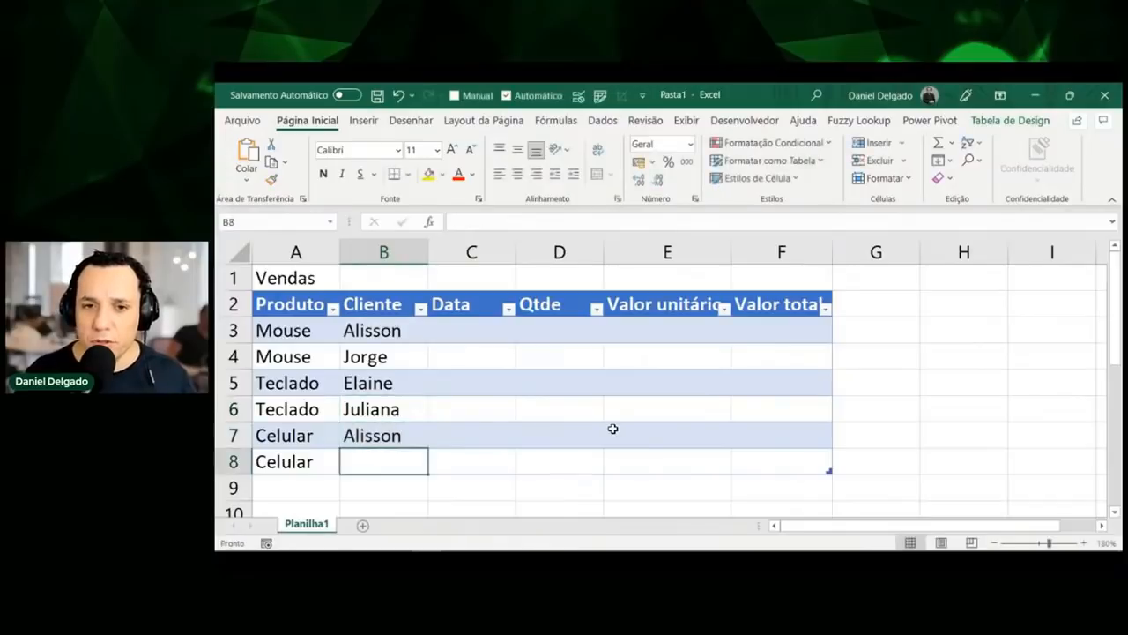
type("J")
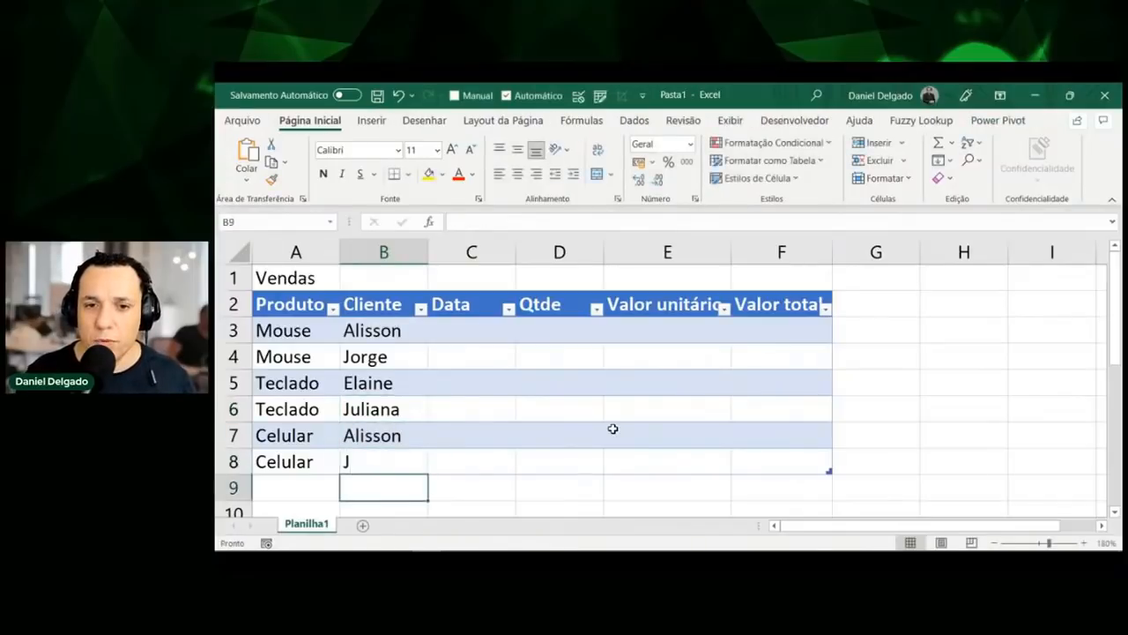
type("u")
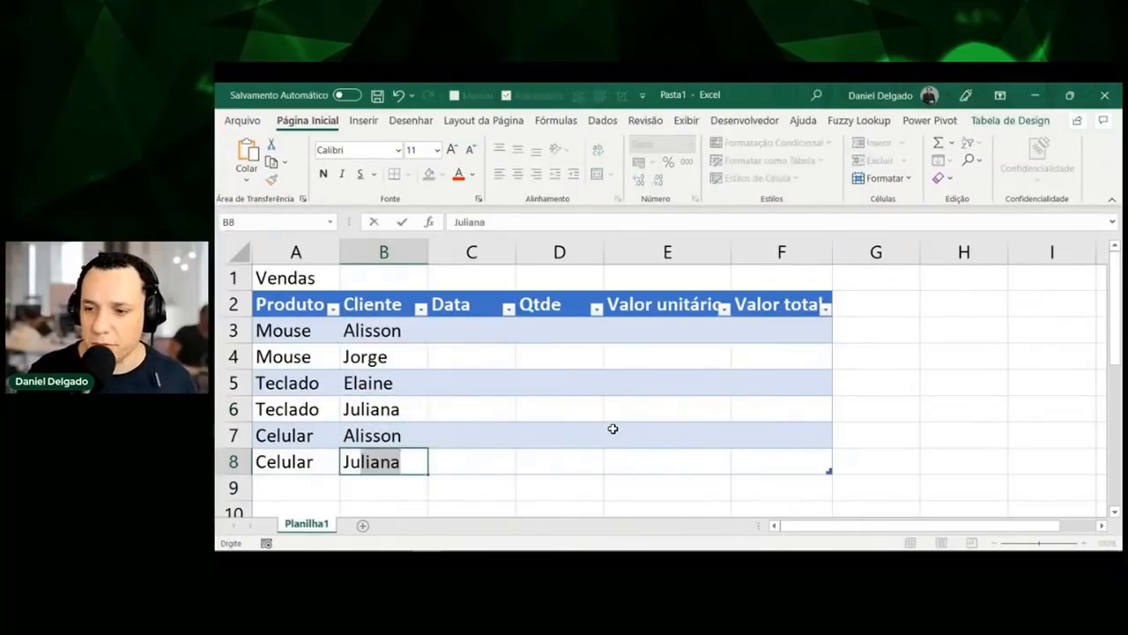
key("Return")
Enter the dates 01/01/2021 in C3 and 01/02/2021 in C4 of the Data column
key("Up")
key("Up")
key("Up")
key("Up")
key("Up")
key("Up")
key("Right")
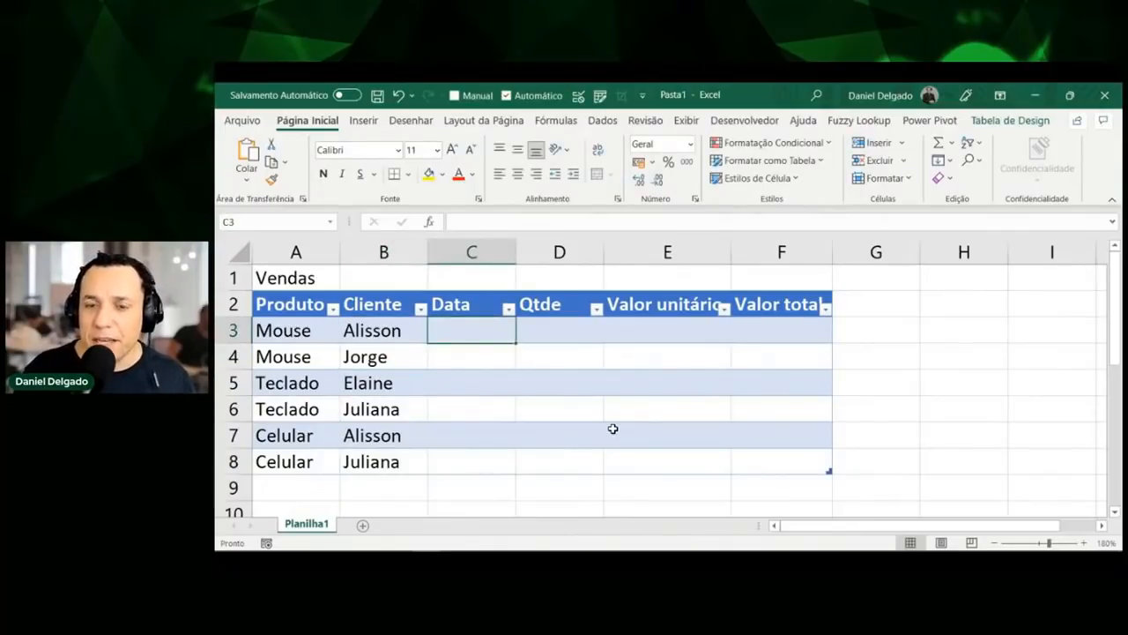
type("1/")
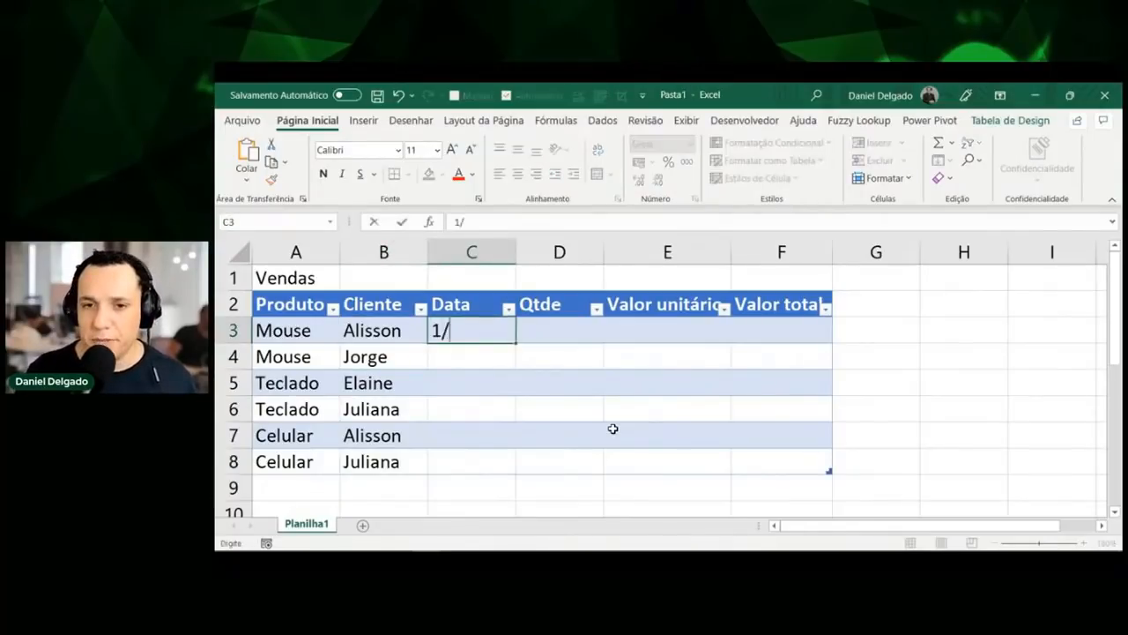
type("01/2021")
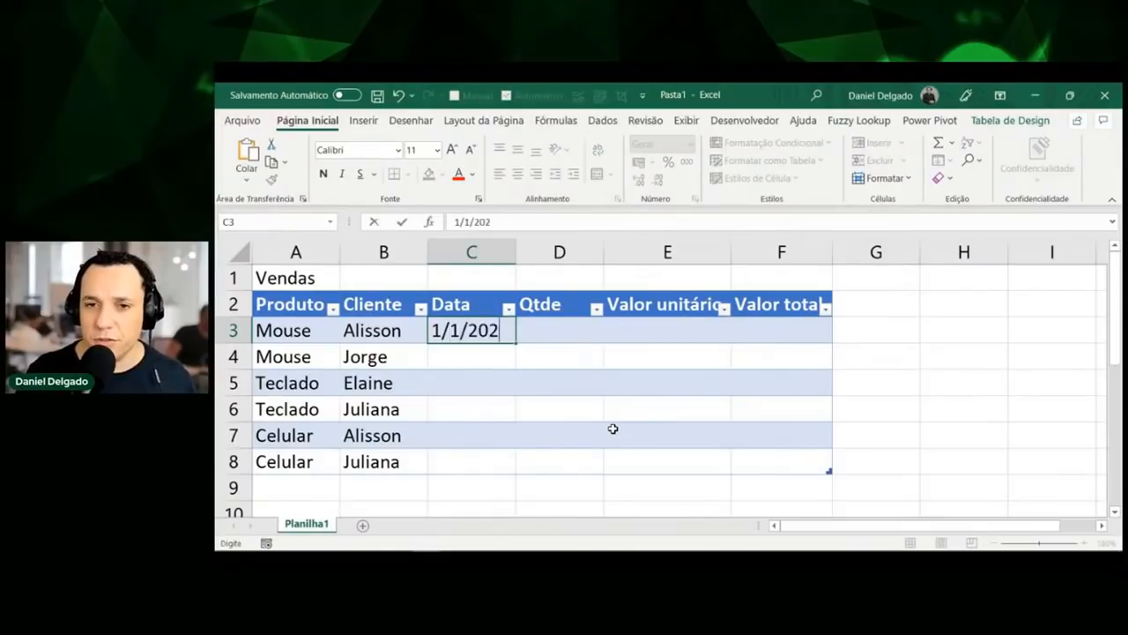
key("Return")
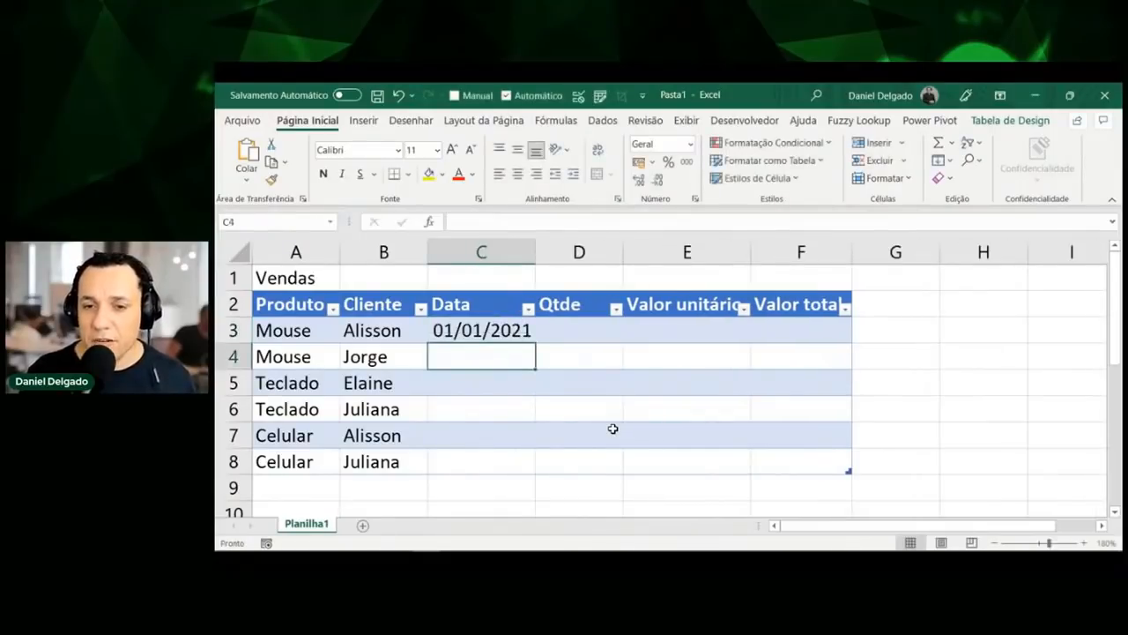
type("1")
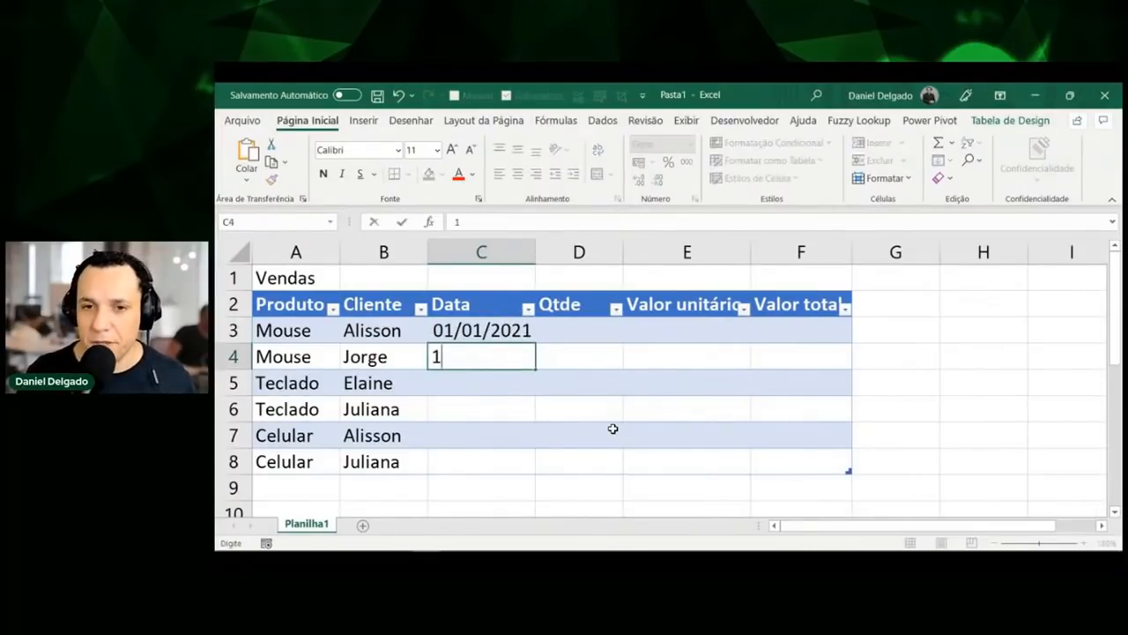
type("/02/2021")
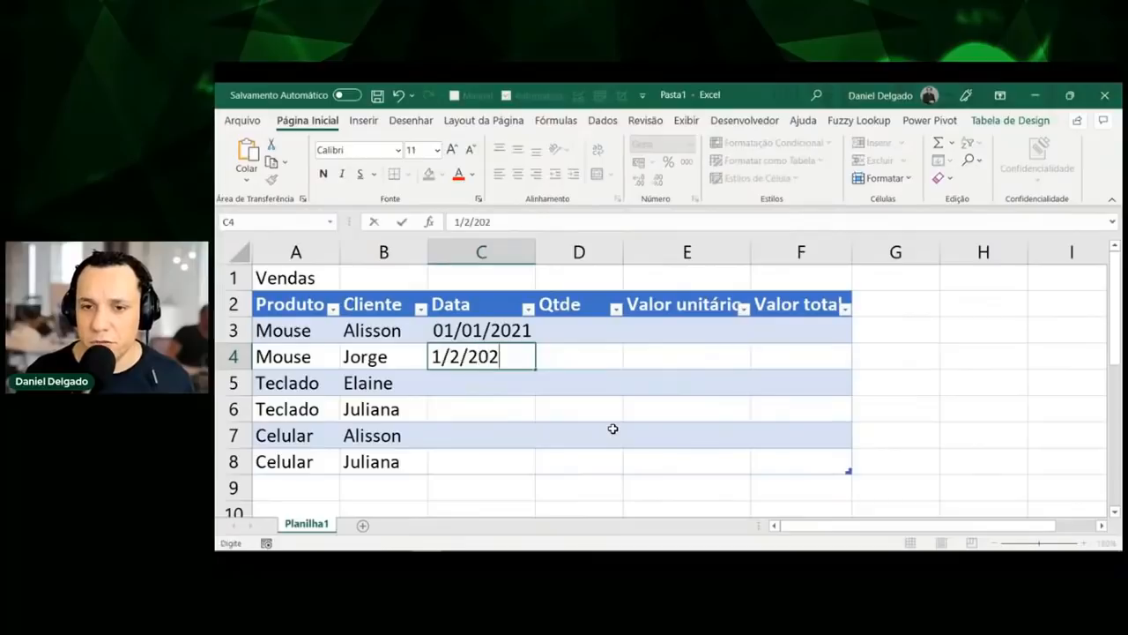
key("Return")
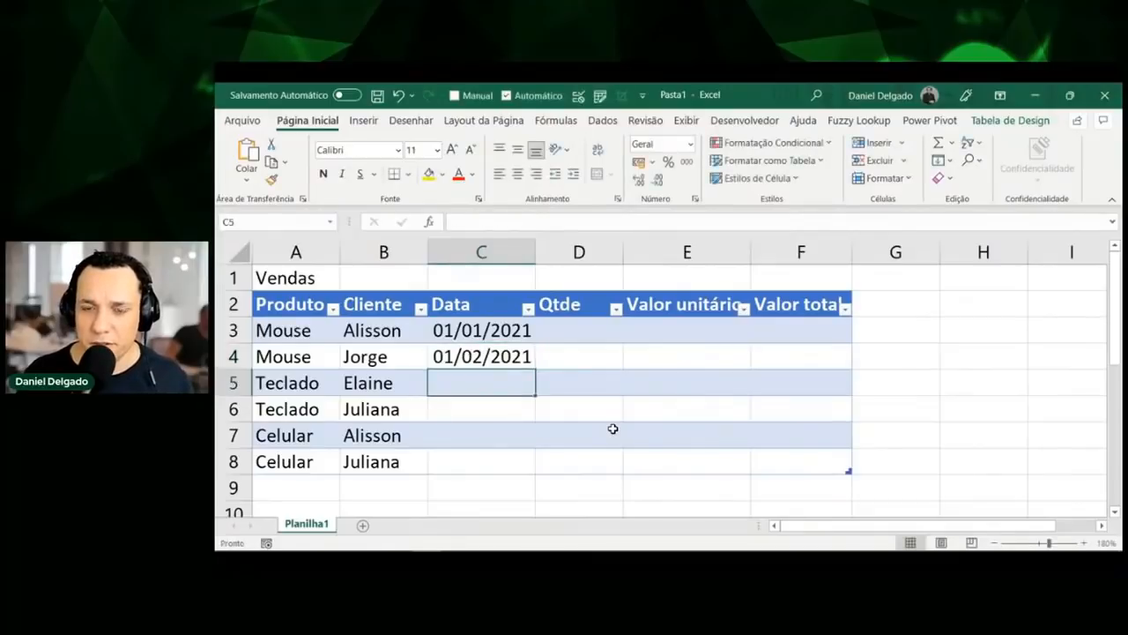
Copy the two dates in C3:C4 into C5:C6 and C7:C8 to complete the Data column
key("Up")
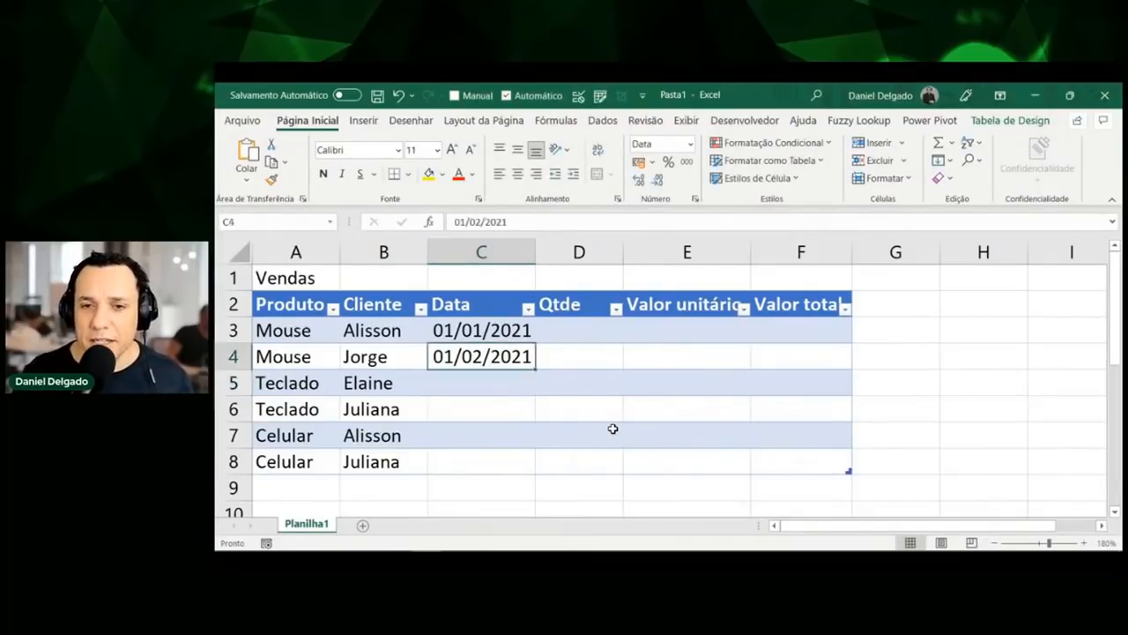
key("Up")
key("shift+Down")
key("ctrl+c")
key("Down")
key("Down")
key("Down")
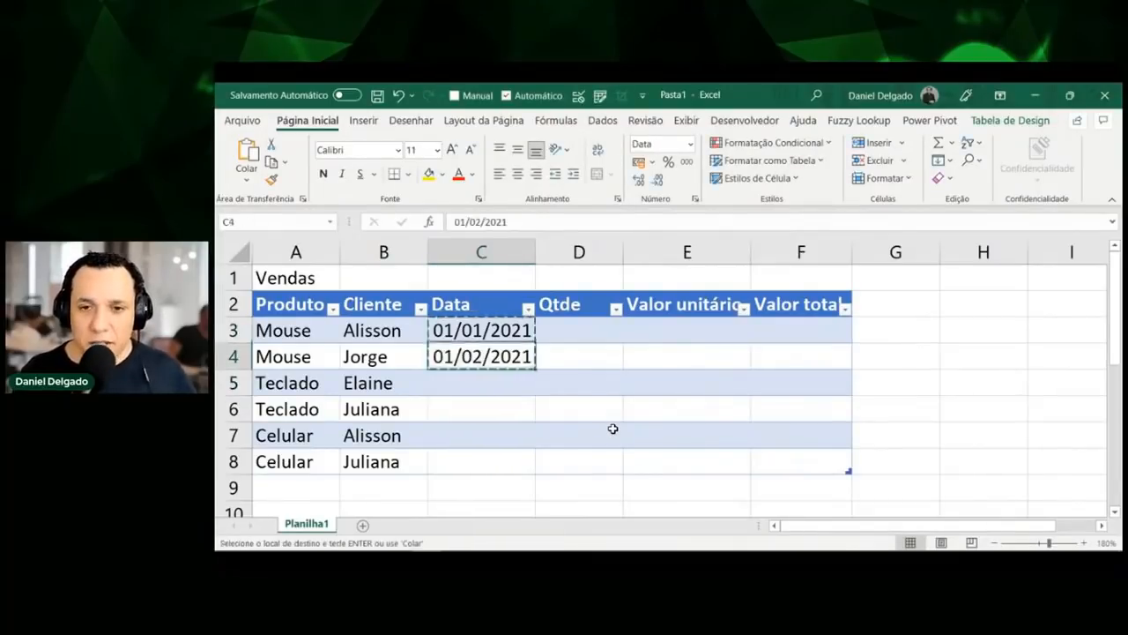
key("Up")
key("ctrl+v")
key("Down")
key("Down")
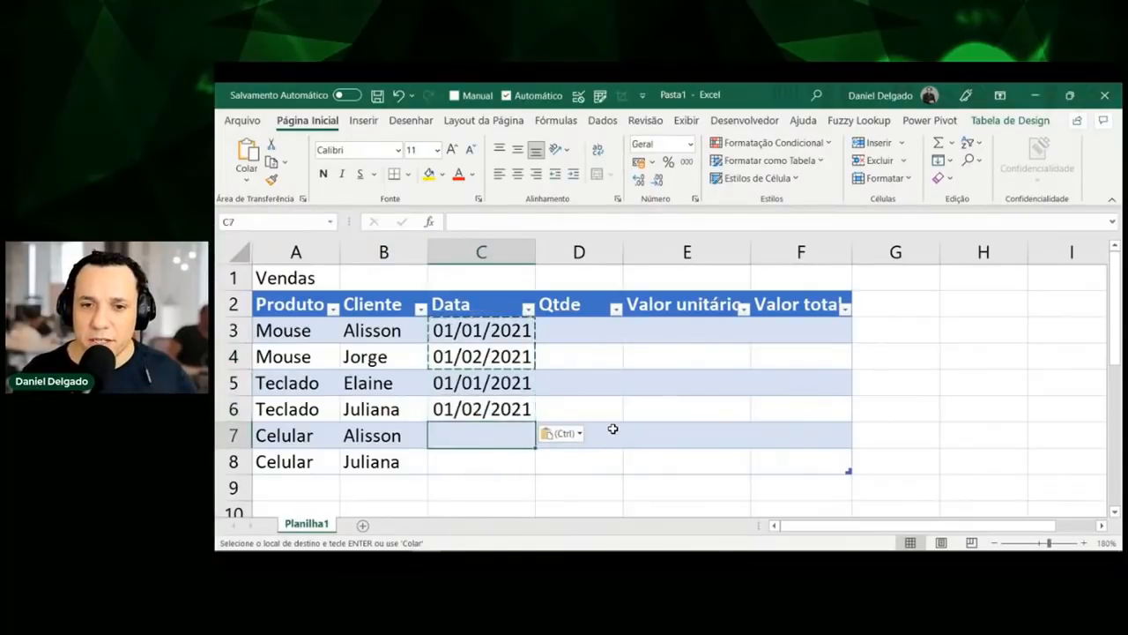
key("ctrl+v")
key("Escape")
Review the dates in C3 to C8 and the entries in the table's first sales row
key("Up")
key("Up")
key("Up")
key("Up")
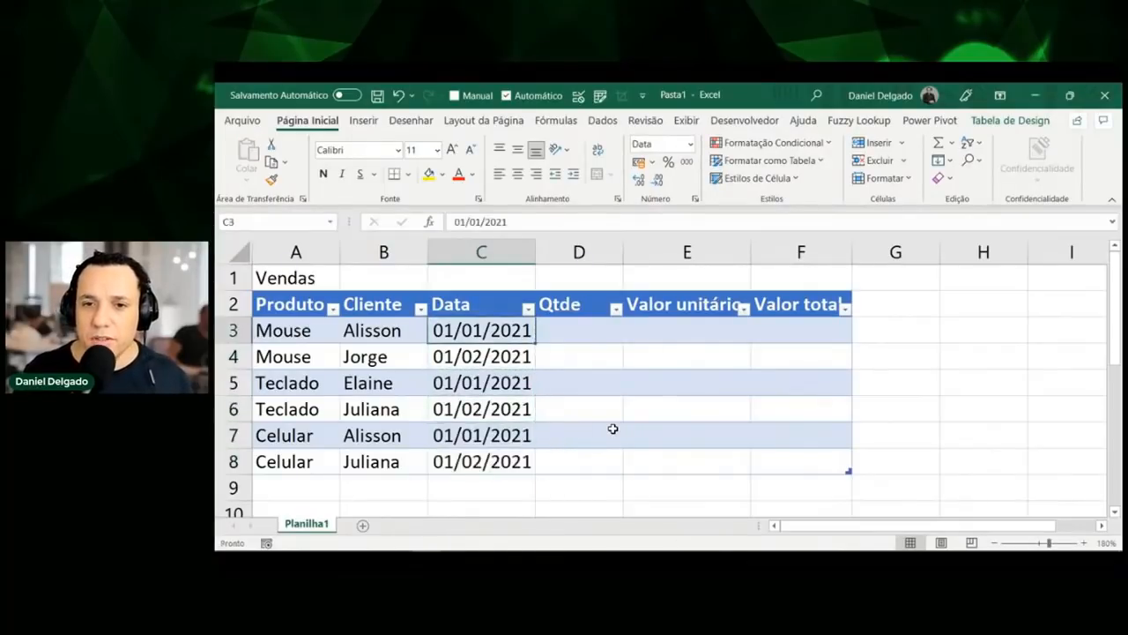
key("Down")
key("Down")
key("Down")
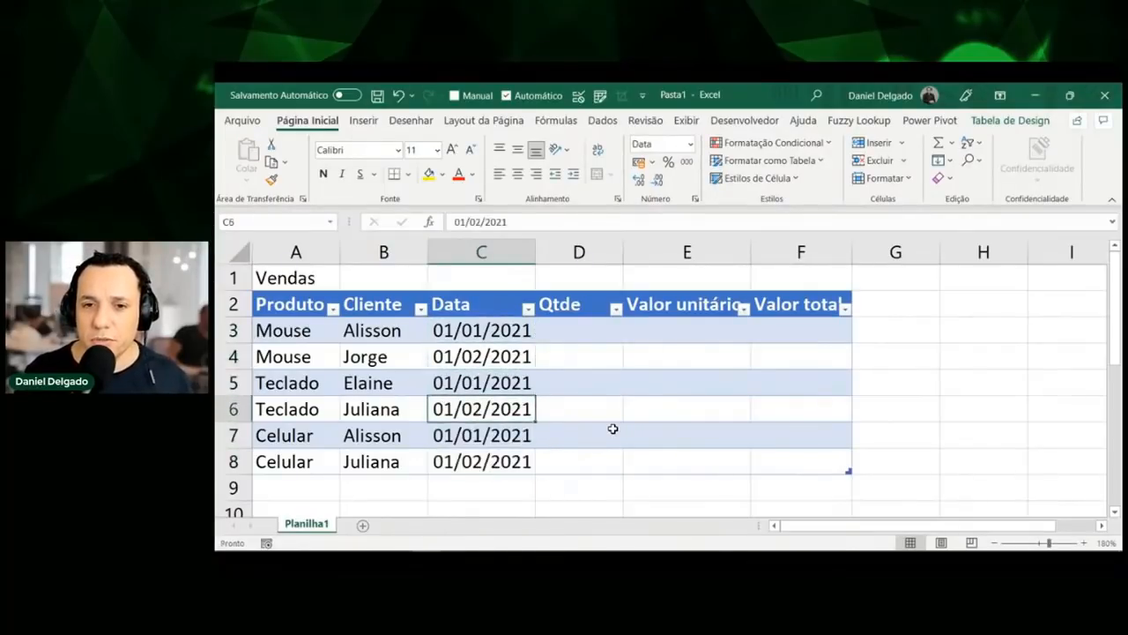
key("Down")
key("Down")
key("Up")
key("Up")
key("Up")
key("Up")
key("Up")
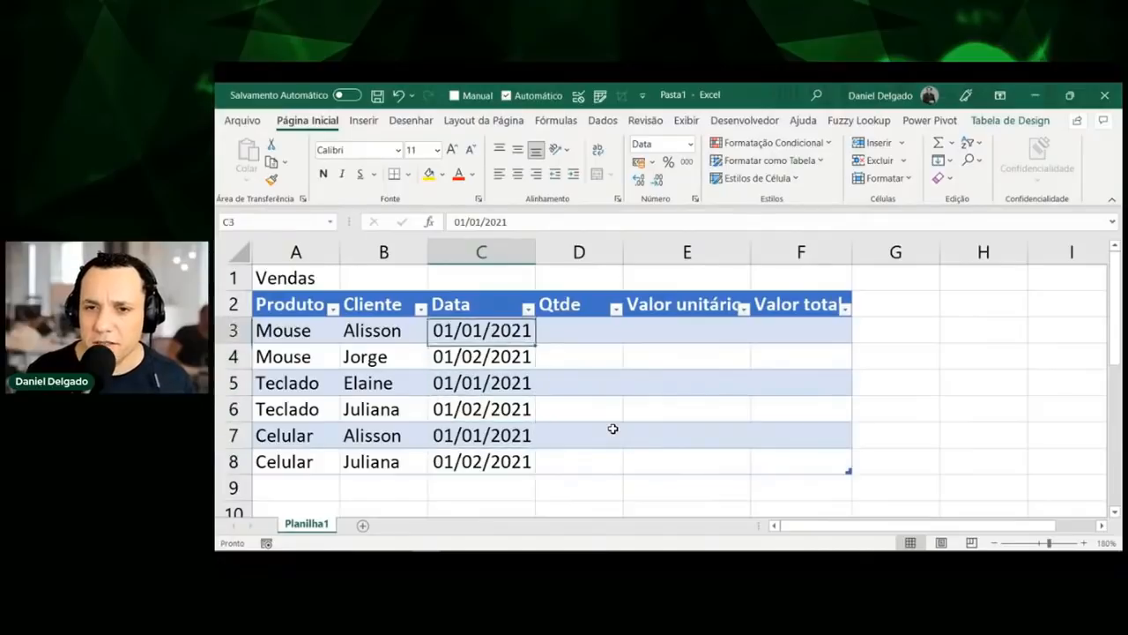
key("Right")
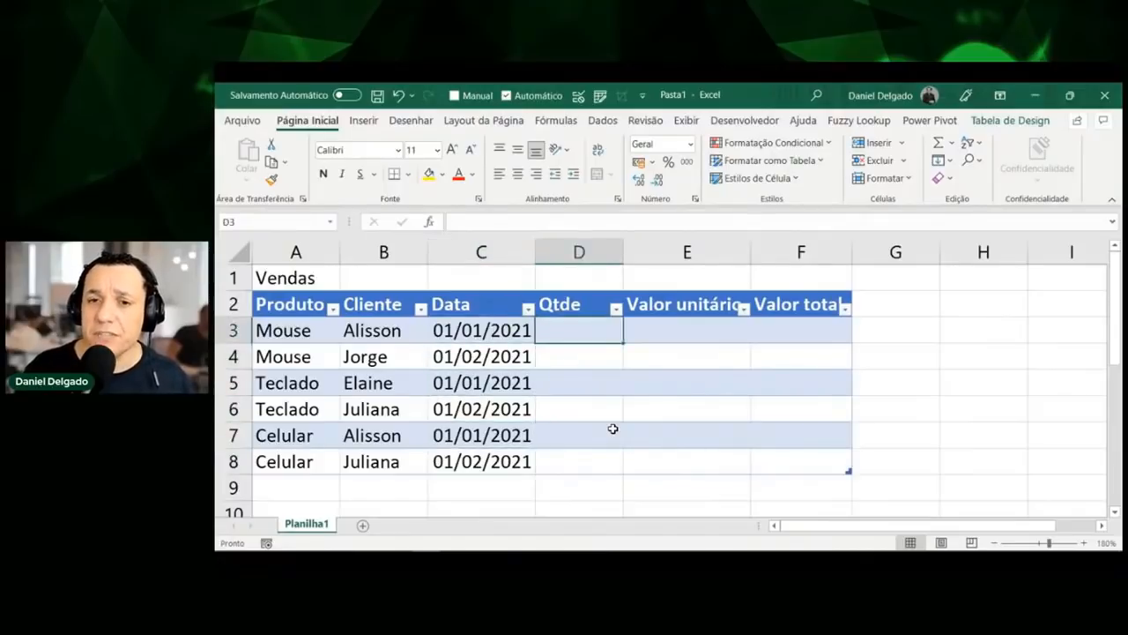
key("Left")
key("Left")
key("Left")
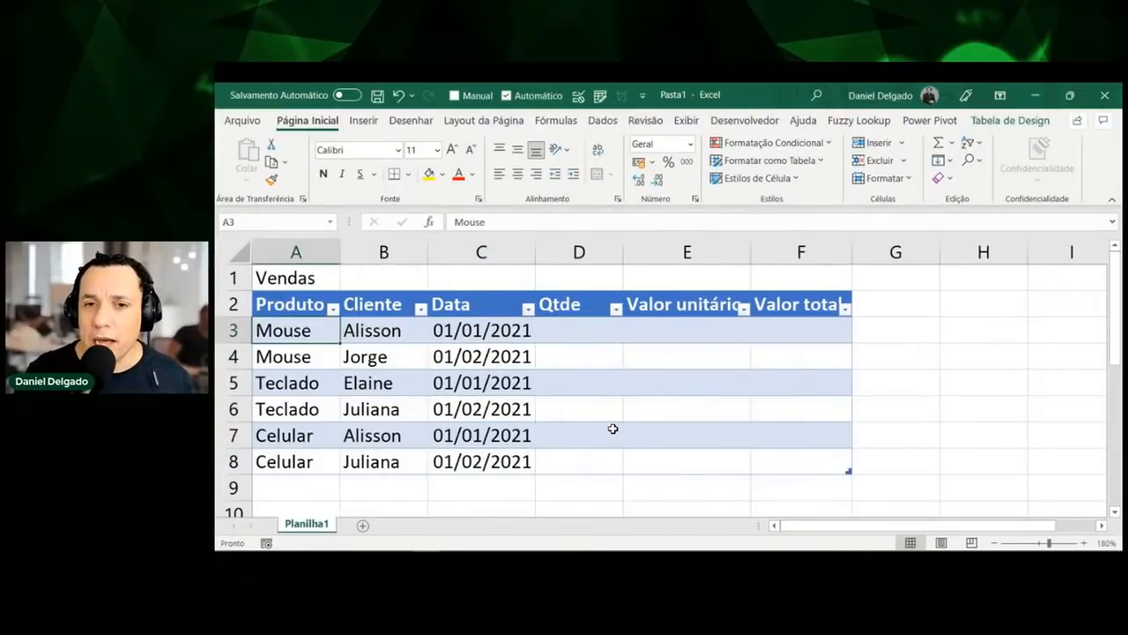
Fill the Qtde column from D3 to D8 with 1, 10, 2, 3, 4 and 10
key("Right")
key("Right")
key("Right")
type("1")
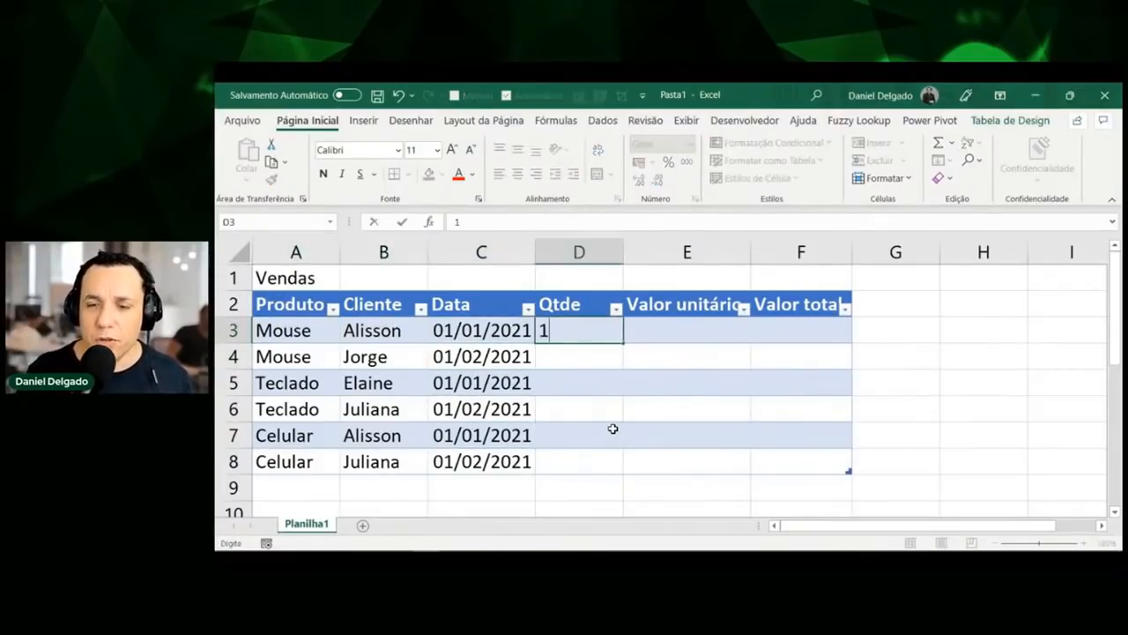
key("Return")
type("10")
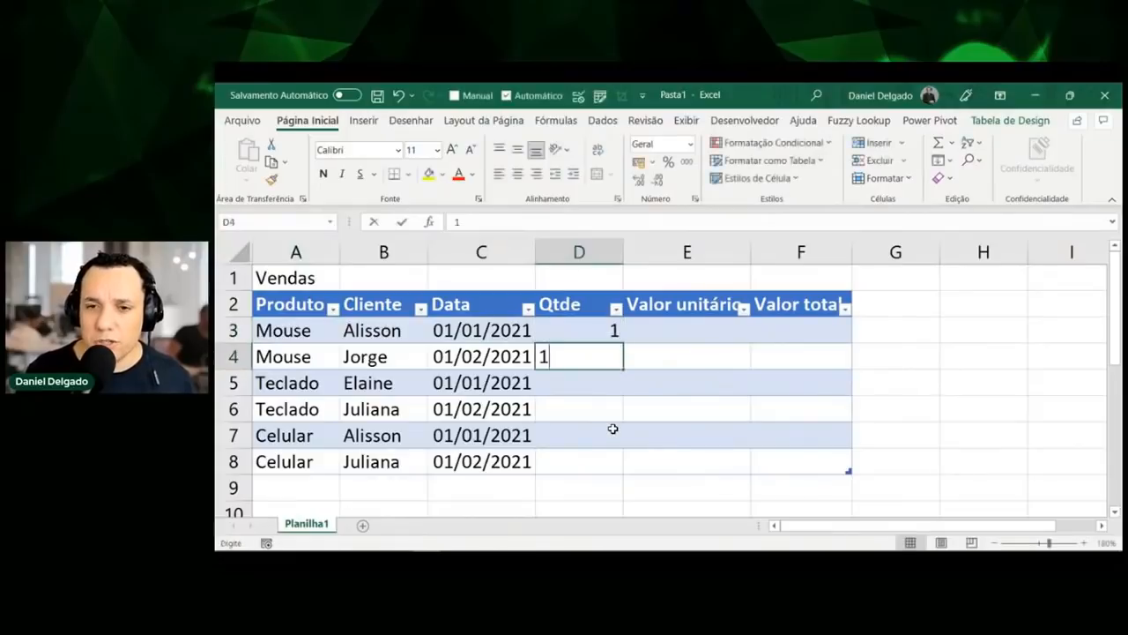
key("Return")
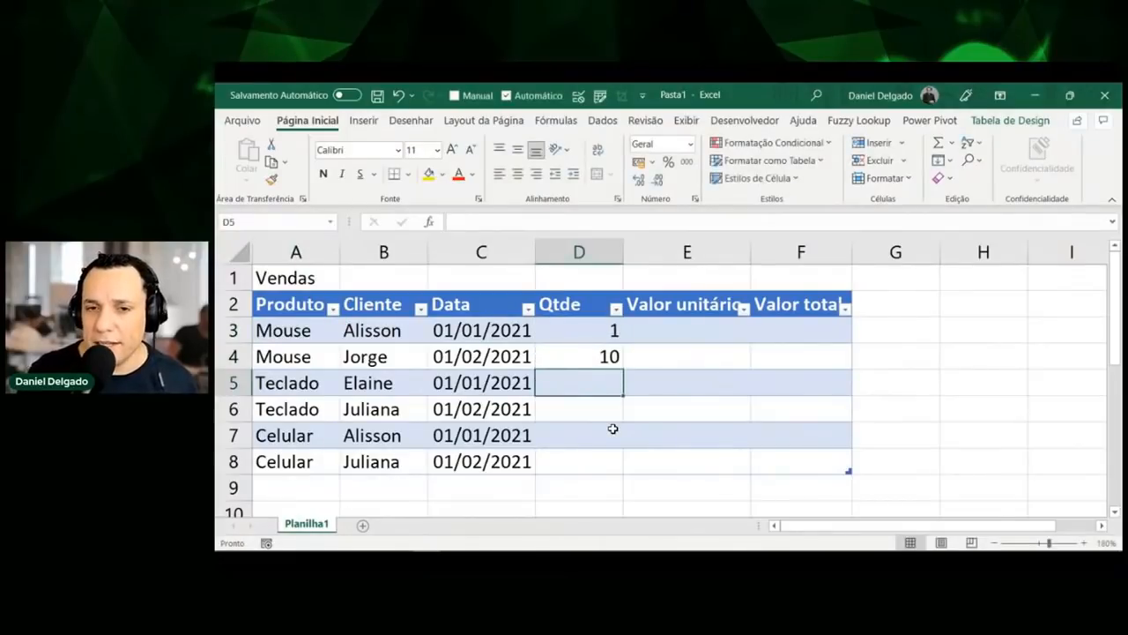
type("2")
key("Return")
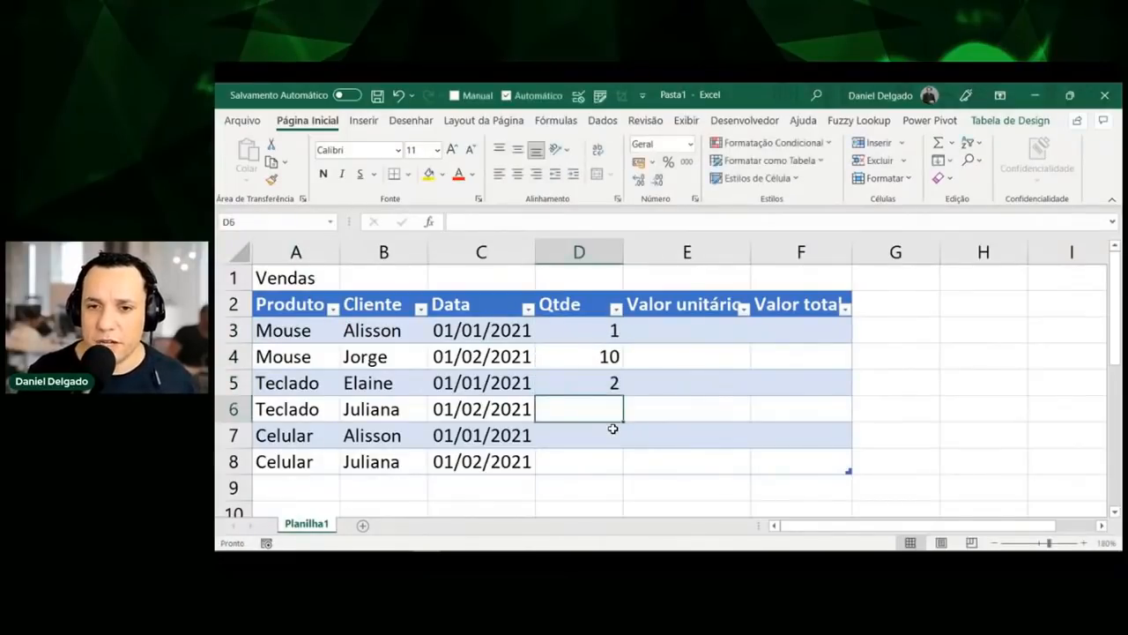
type("3")
key("Return")
type("4")
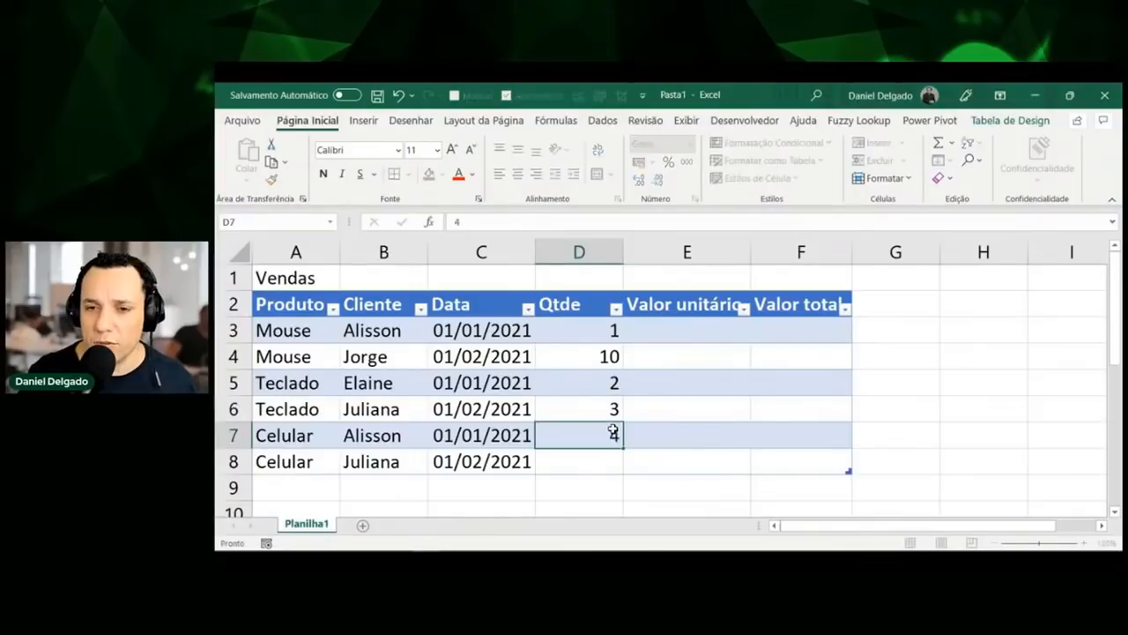
key("Return")
type("10")
key("Return")
Enter a unit price of 30 in E3 for the first Mouse sale
key("Up")
key("Up")
key("Up")
key("Up")
key("Up")
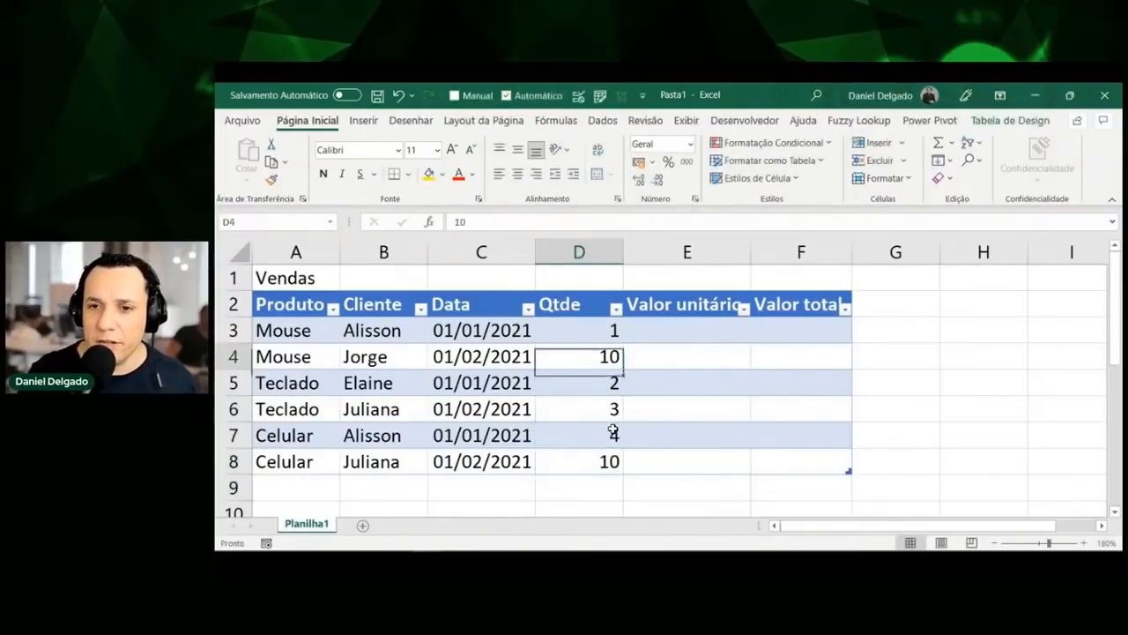
key("Up")
key("Up")
key("Right")
key("Down")
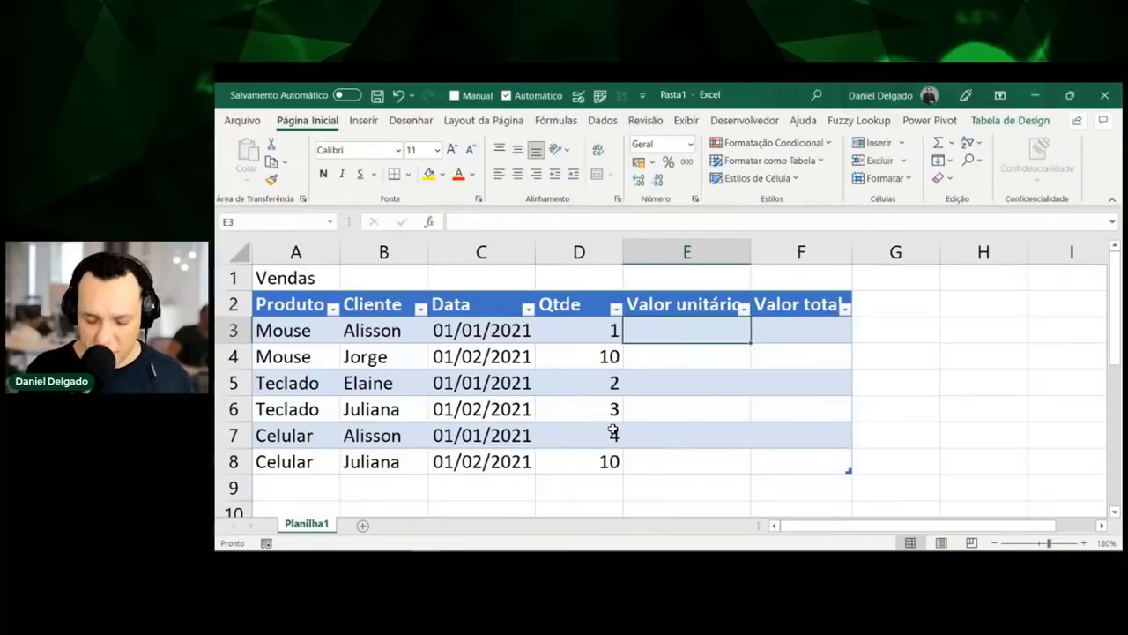
type("30")
key("Return")
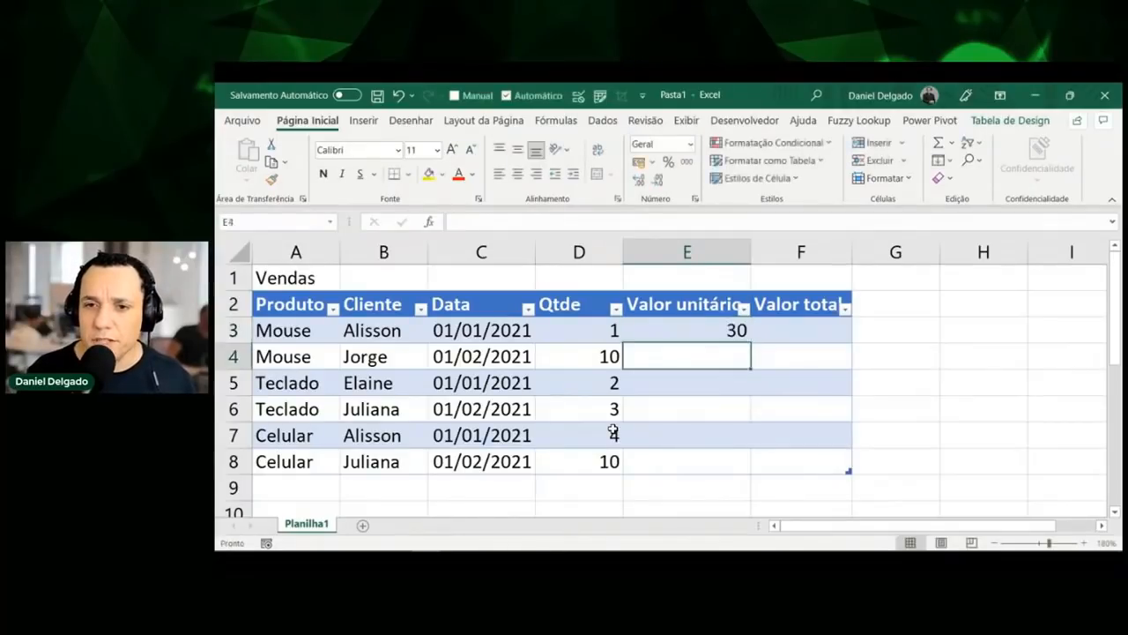
Copy the unit price from E3 into E4 for the second Mouse sale
key("Up")
key("ctrl+c")
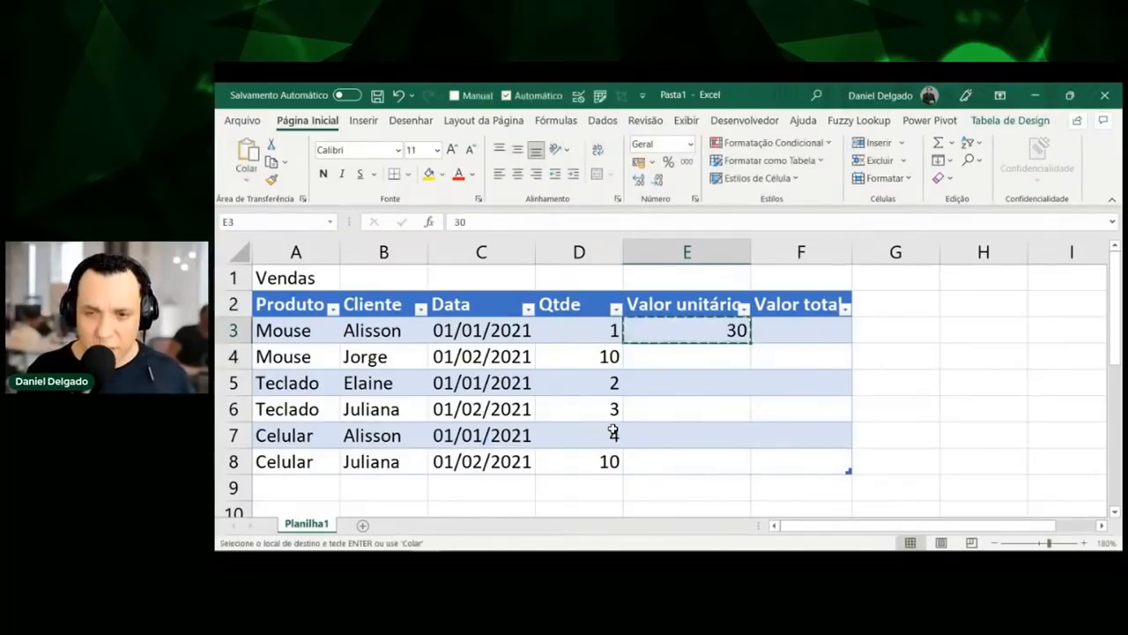
key("Down")
key("ctrl+v")
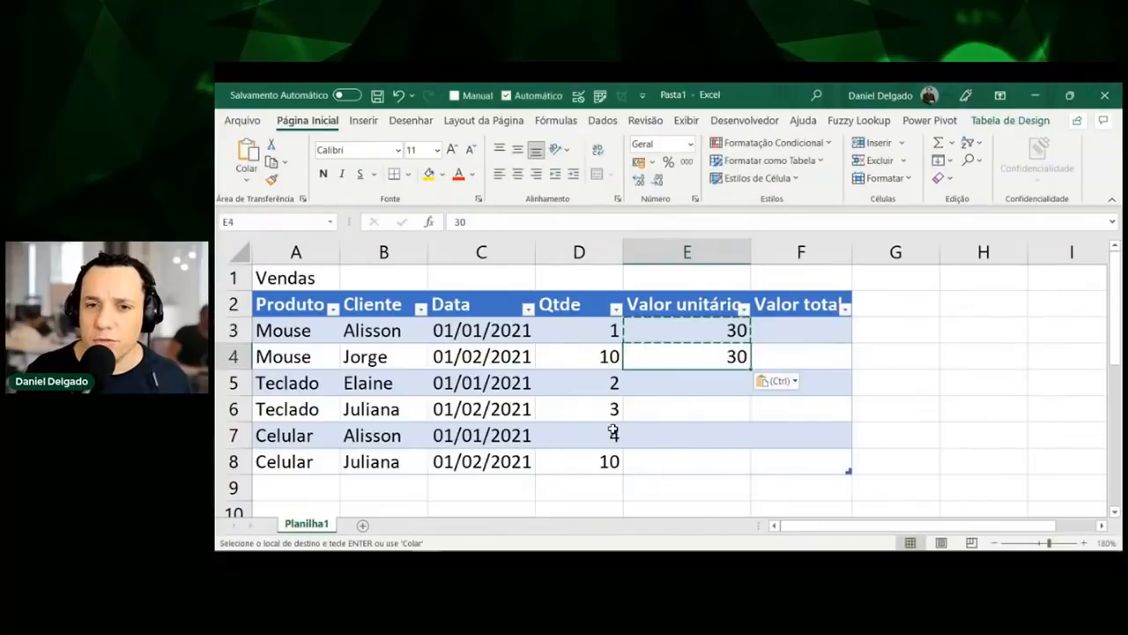
key("Down")
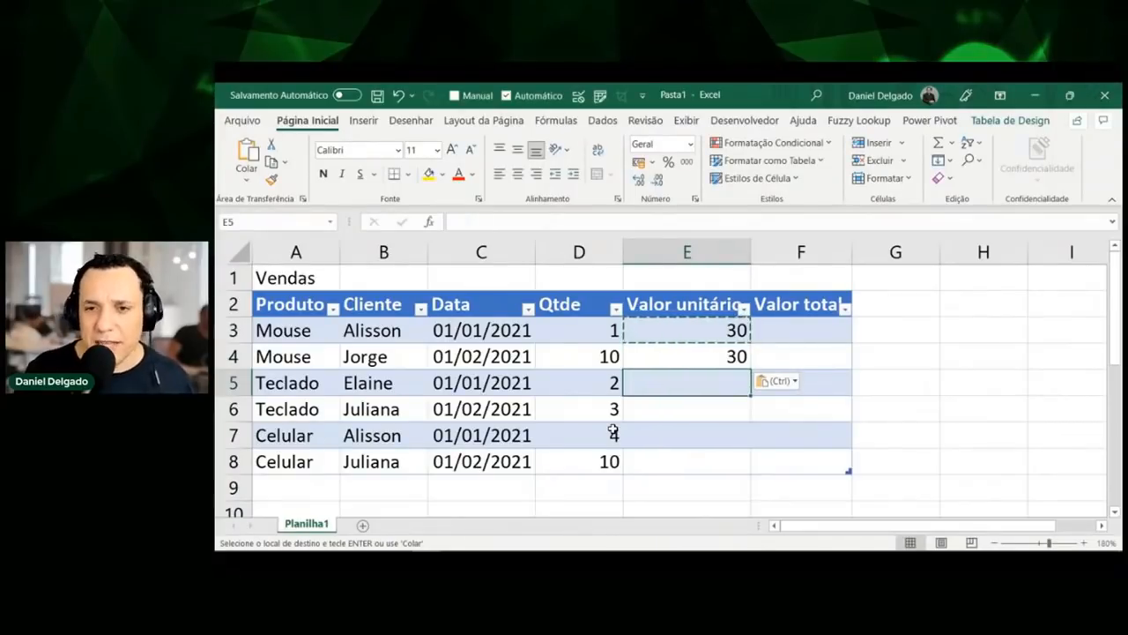
Fill the Valor unitário column with 100 in E5 and E6 and 600 in E7 and E8
type("100")
key("Return")
type("100")
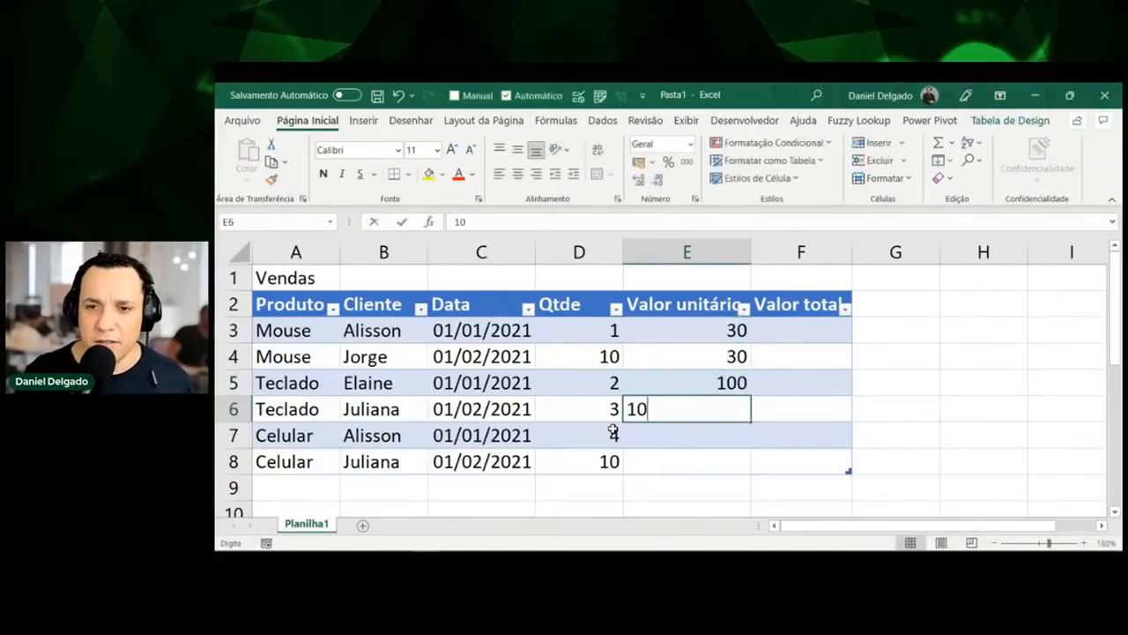
key("Return")
type("600")
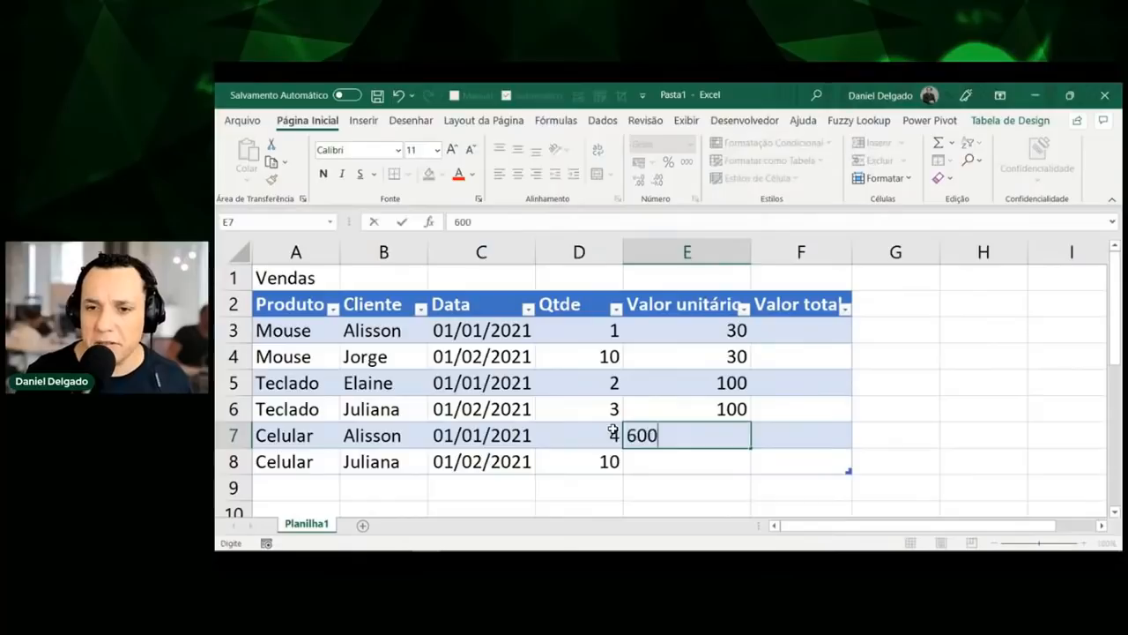
key("Return")
type("600")
key("Return")
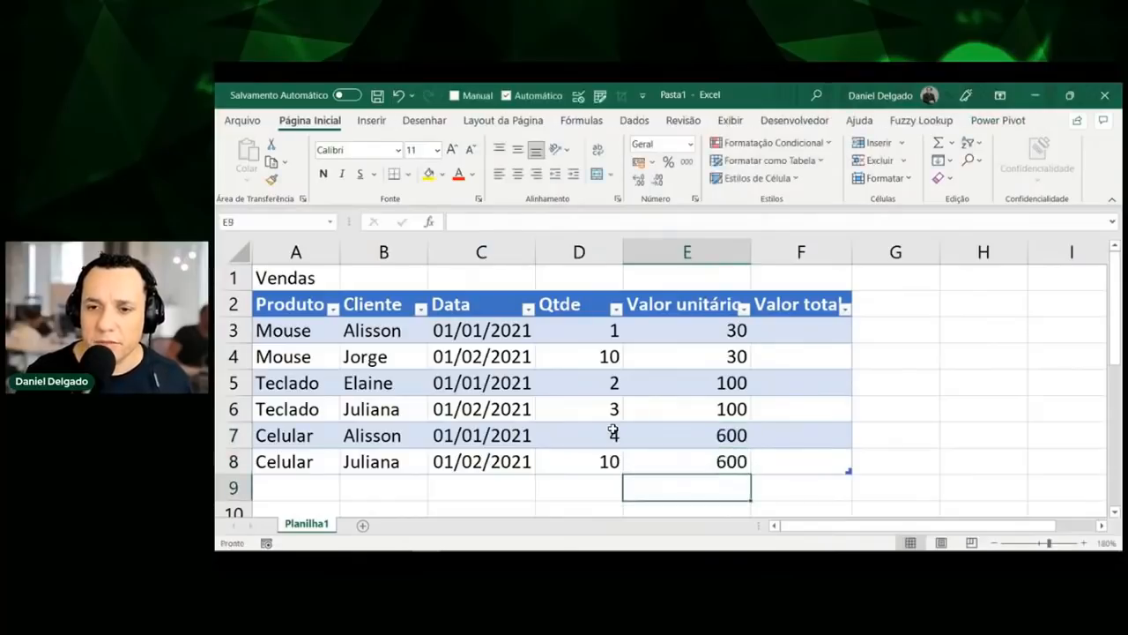
key("Up")
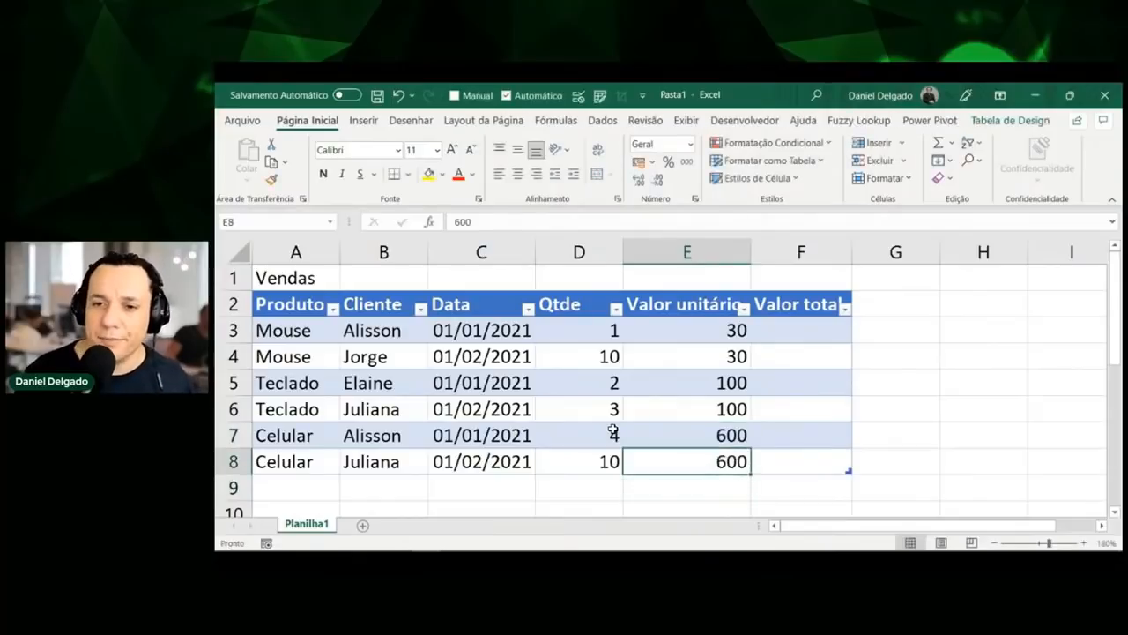
Widen column F so the Valor total header fits, and select its first data cell, F3
left_click(755, 349)
left_click_drag(848, 254, 889, 253)
left_click(813, 330)
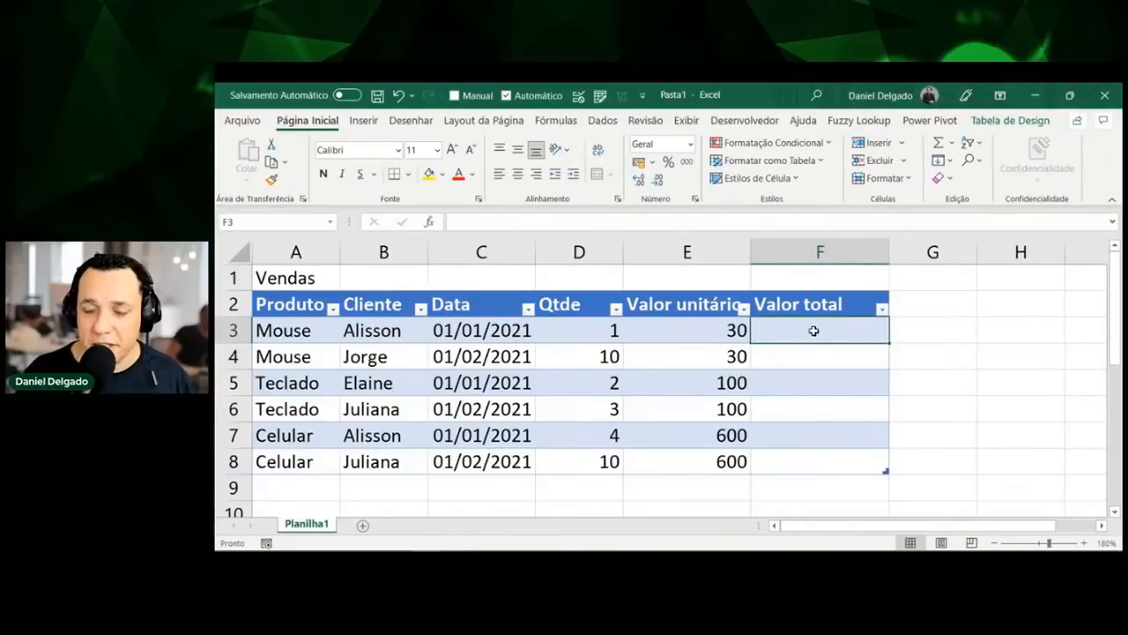
key("Left")
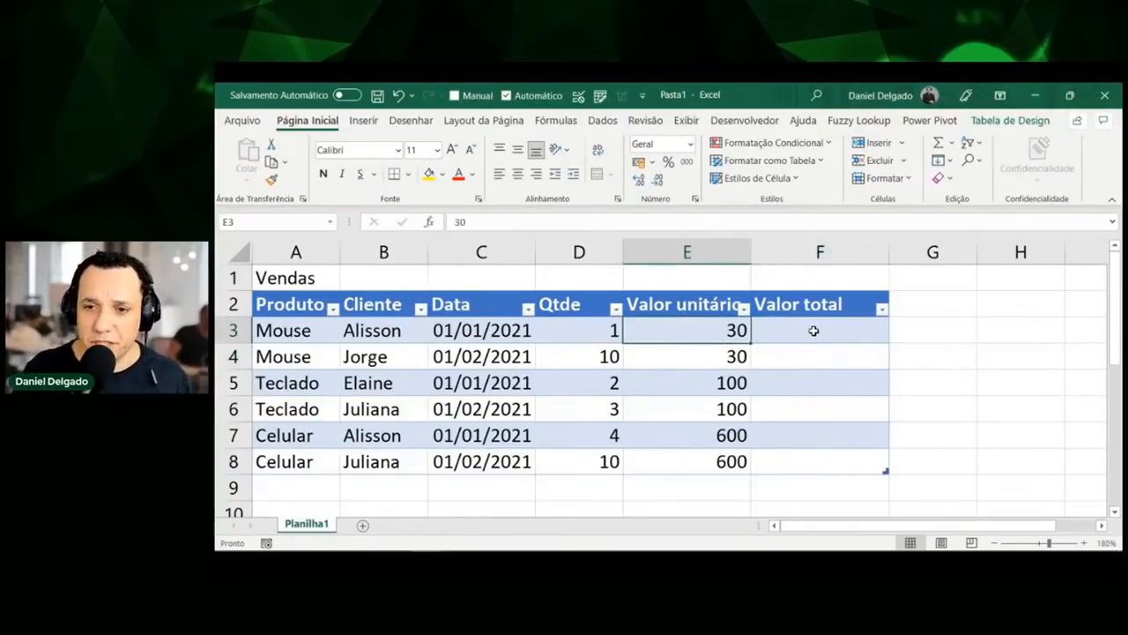
key("Right")
key("Down")
key("Left")
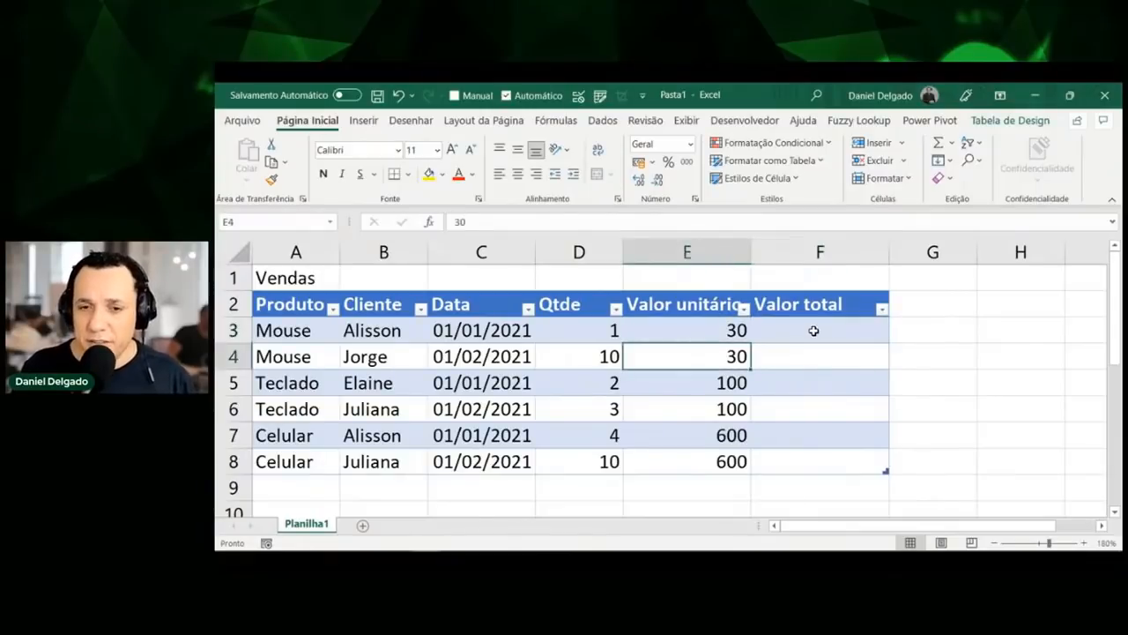
key("Left")
key("Right")
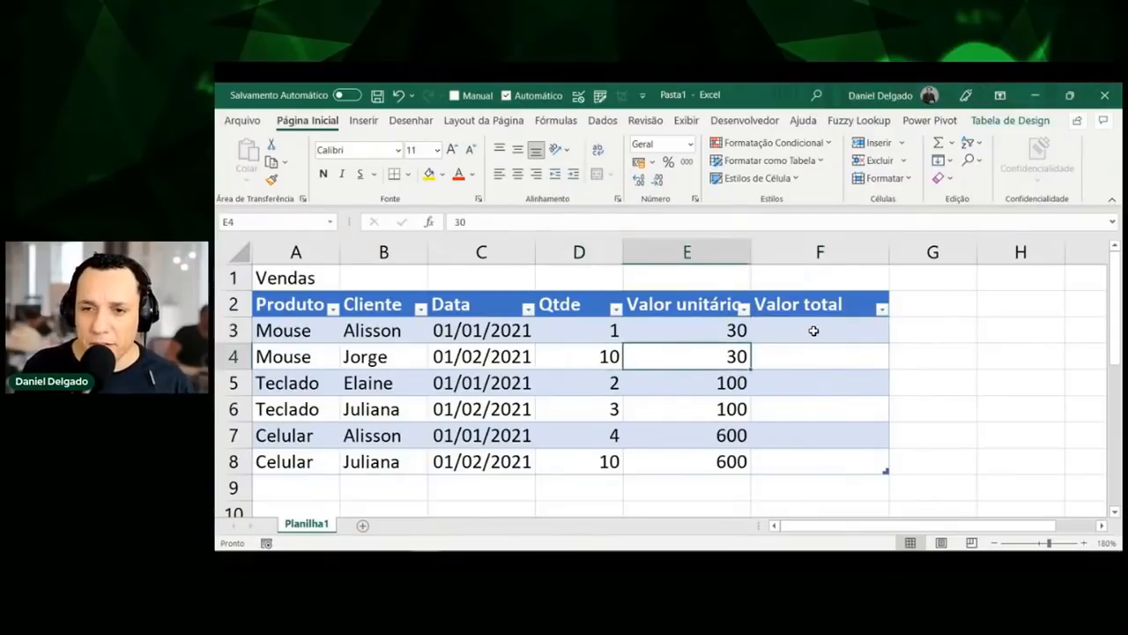
key("Right")
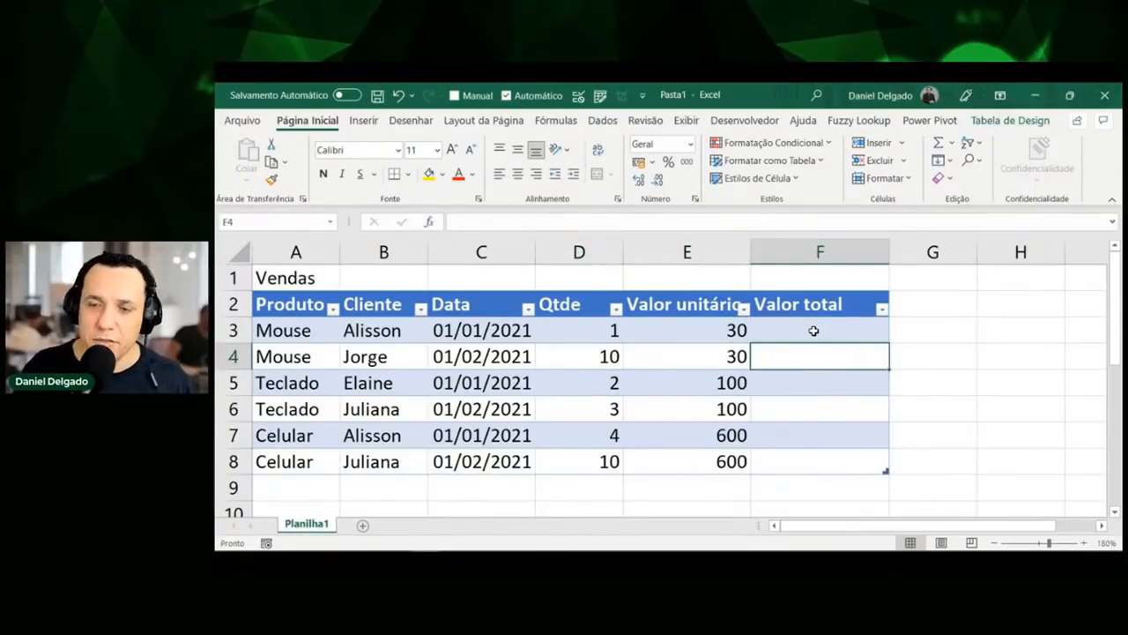
type("=")
key("Left")
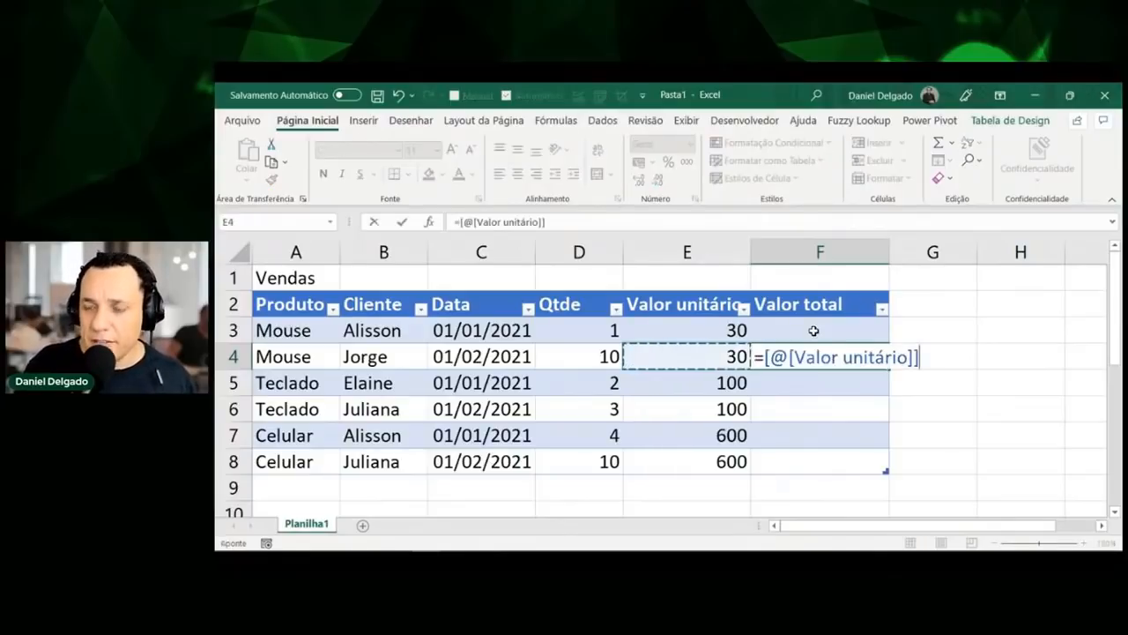
type("*")
key("Left")
key("Left")
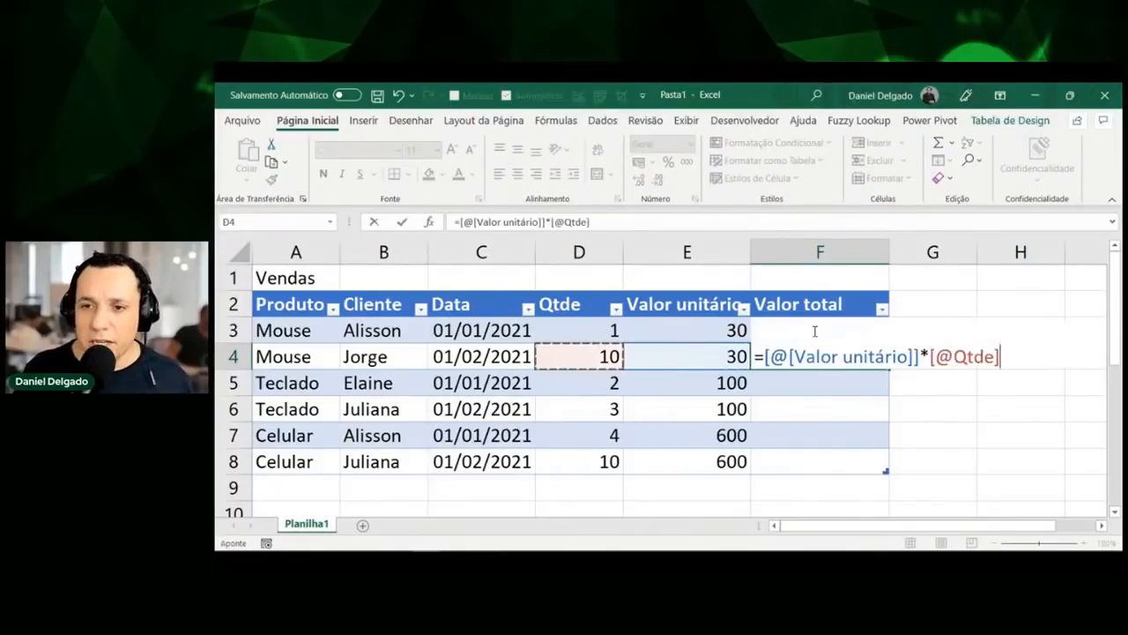
Mark the formula's equals sign and @ references, the Qtde and Valor unitário headers and row 4 with the screen pen, and clear the marks
key("ctrl+shift+d")
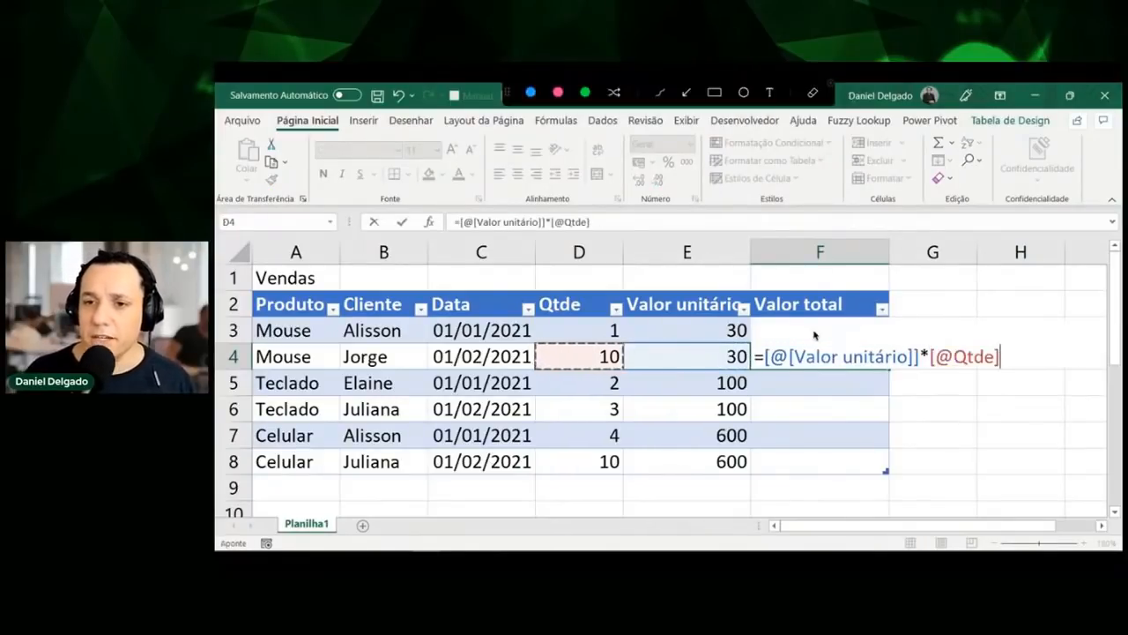
mouse_move(746, 348)
left_mouse_down()
mouse_move(765, 357)
mouse_move(757, 377)
mouse_move(750, 349)
left_mouse_up()
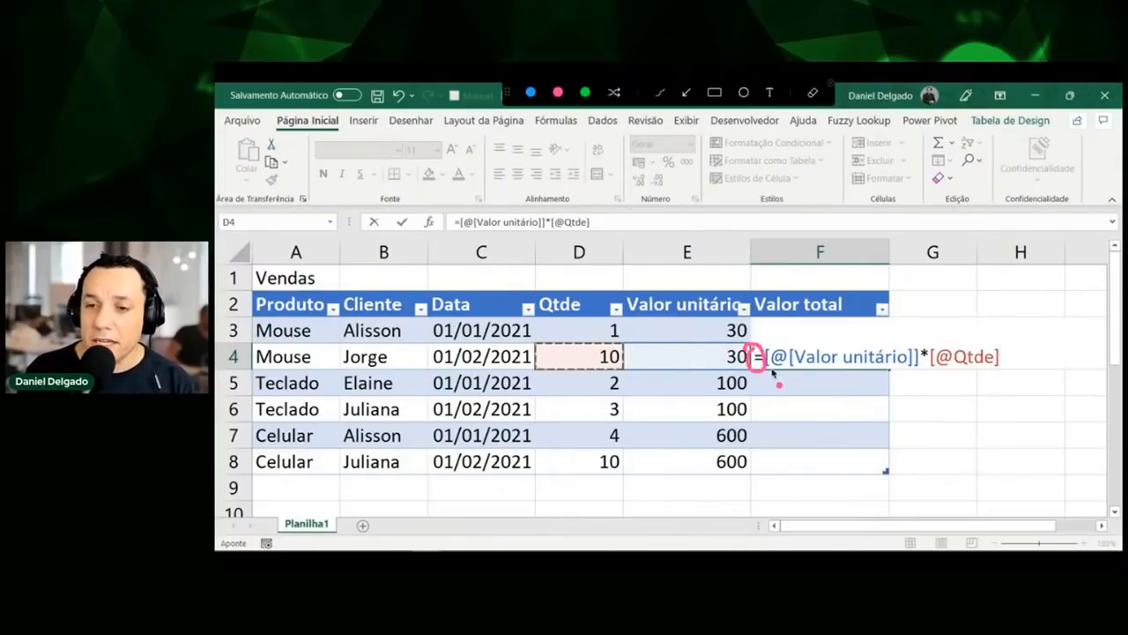
mouse_move(621, 283)
left_mouse_down()
mouse_move(719, 282)
mouse_move(683, 315)
mouse_move(624, 281)
mouse_move(540, 284)
mouse_move(600, 306)
left_mouse_up()
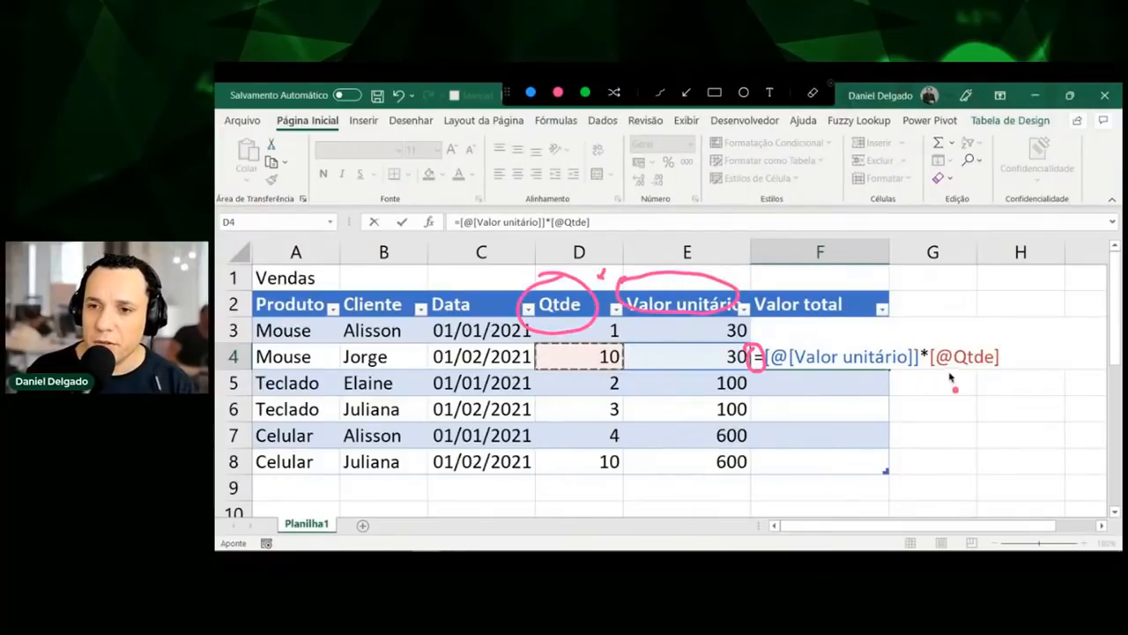
left_click_drag(941, 367, 945, 376)
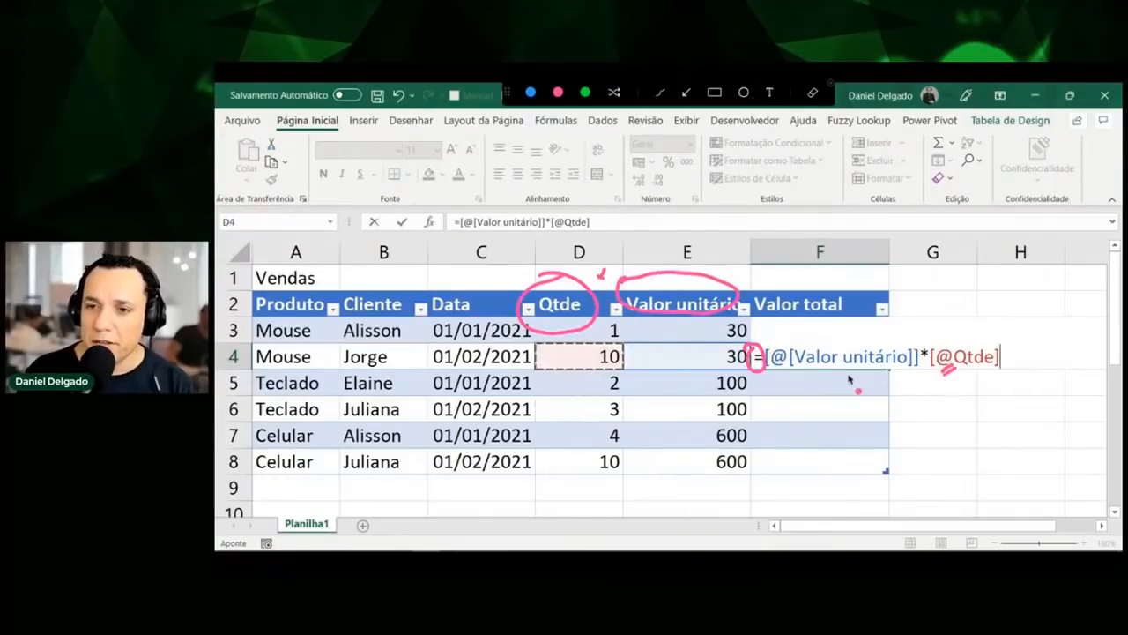
left_click_drag(776, 371, 786, 375)
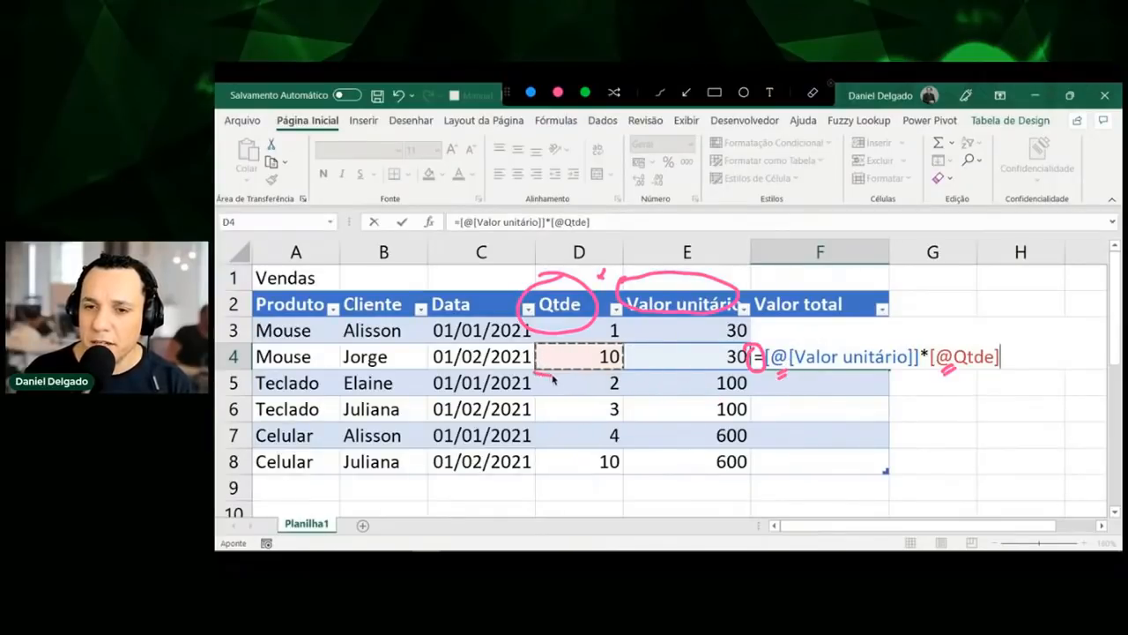
left_click_drag(592, 377, 754, 377)
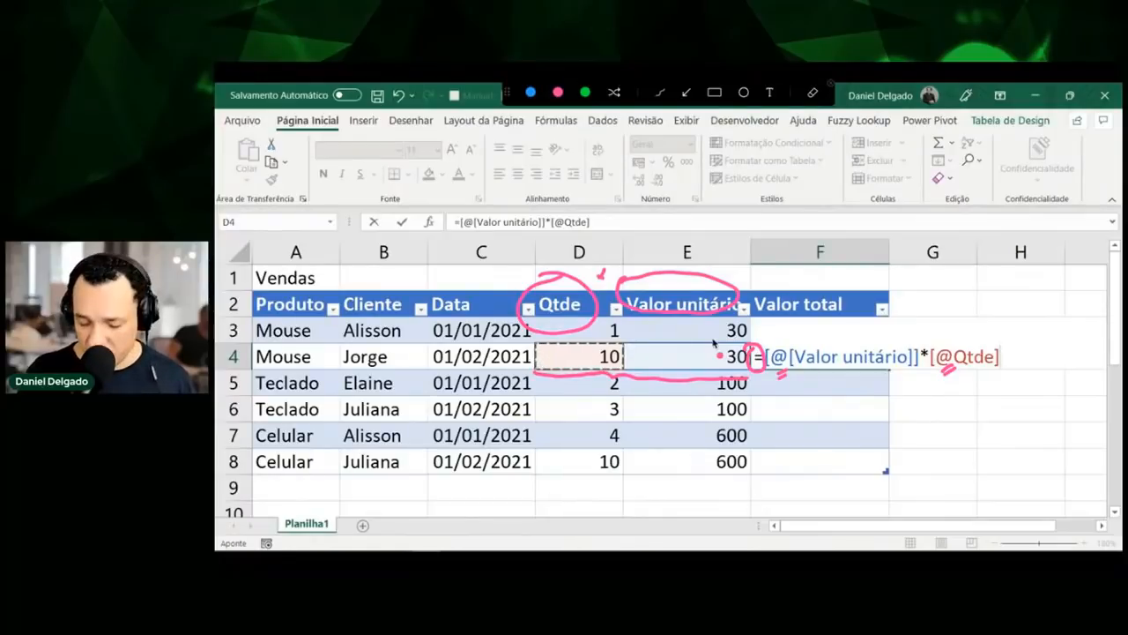
key("Escape")
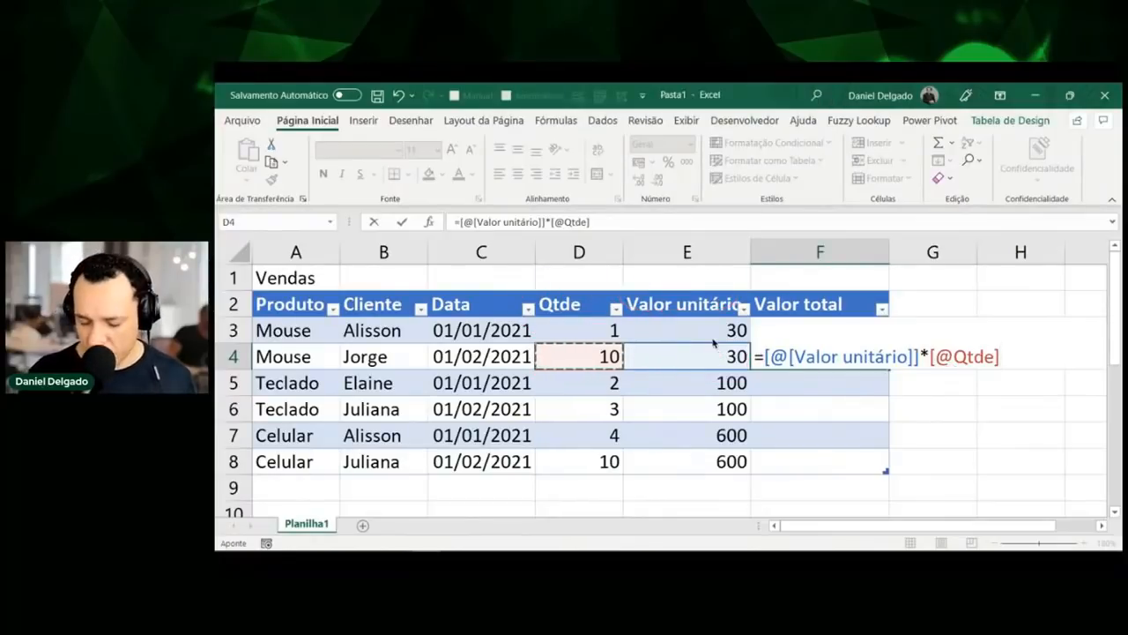
left_click(878, 353)
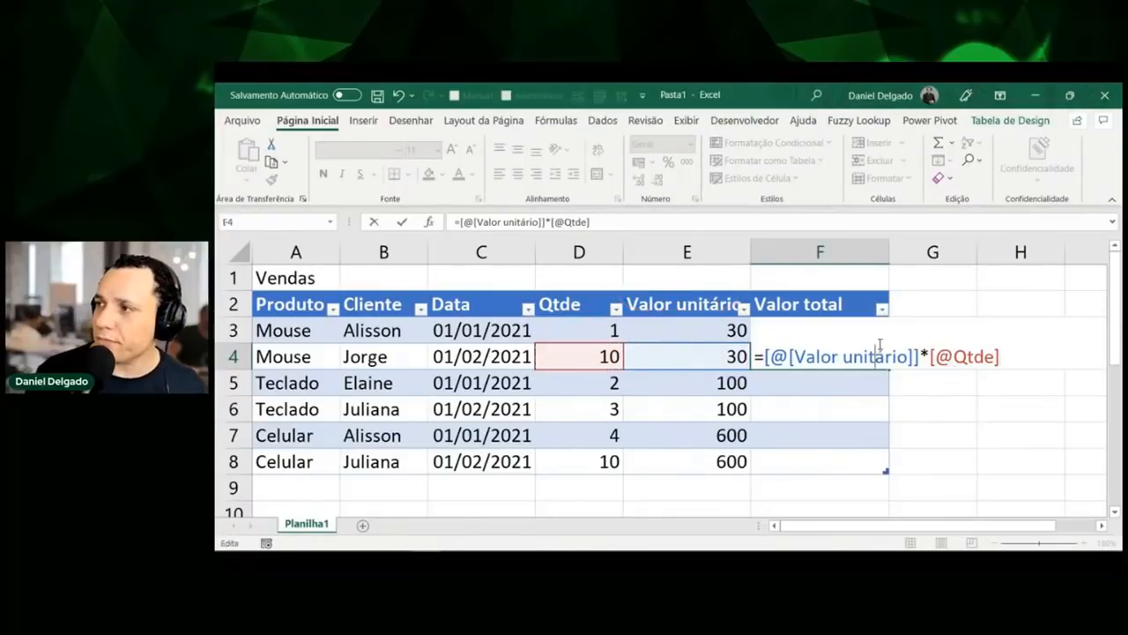
left_click(1003, 355)
key("BackSpace")
key("BackSpace")
key("BackSpace")
key("BackSpace")
key("BackSpace")
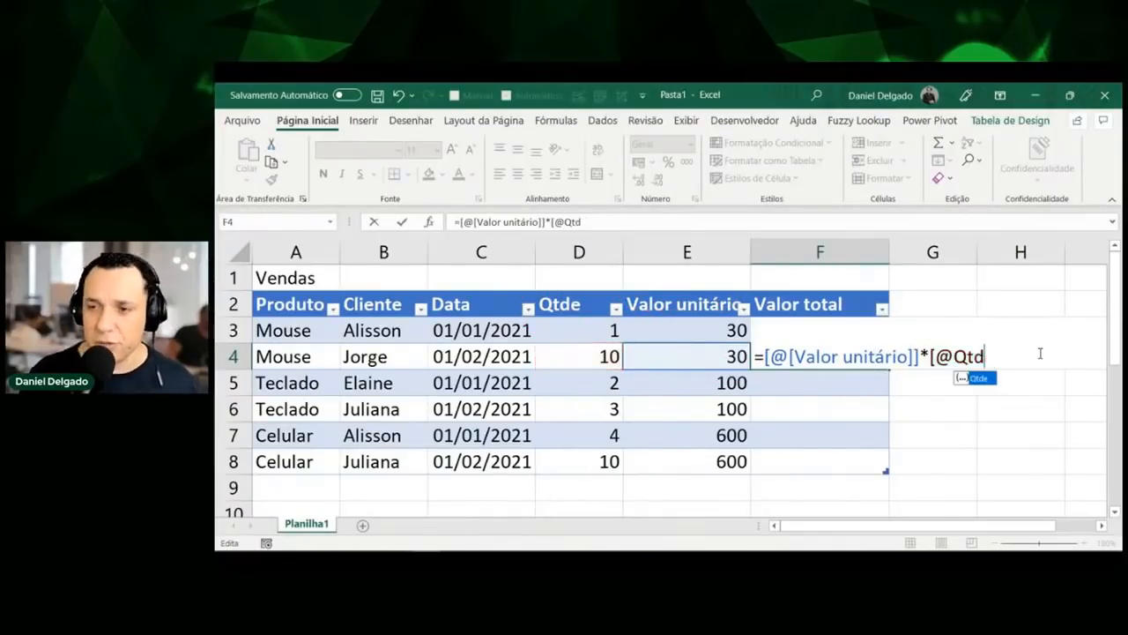
key("BackSpace")
key("BackSpace")
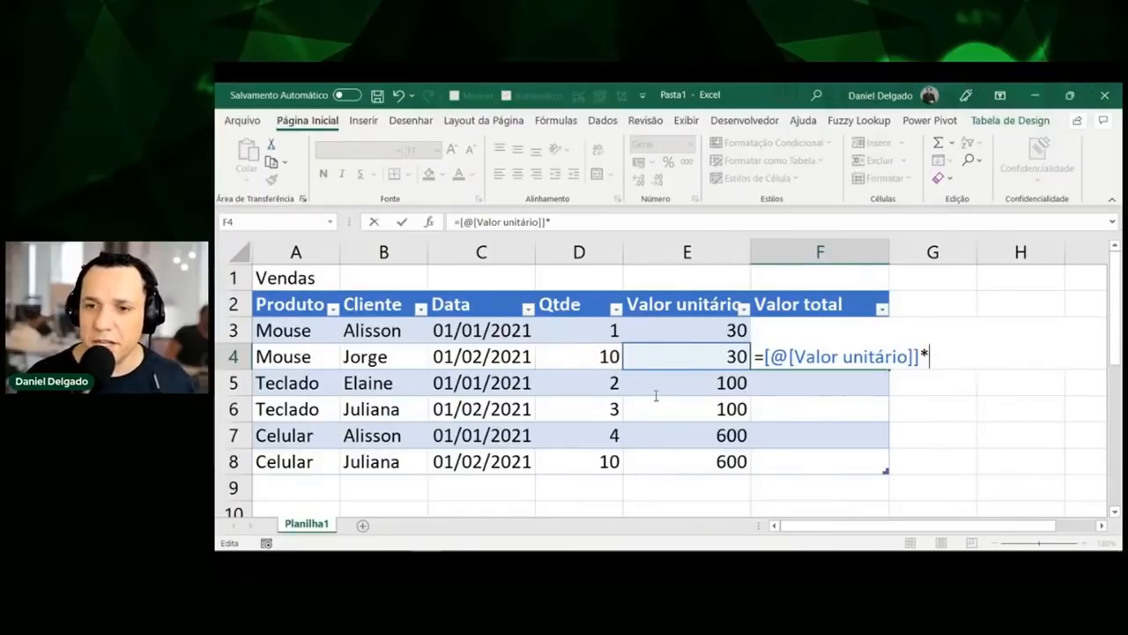
left_click(604, 383)
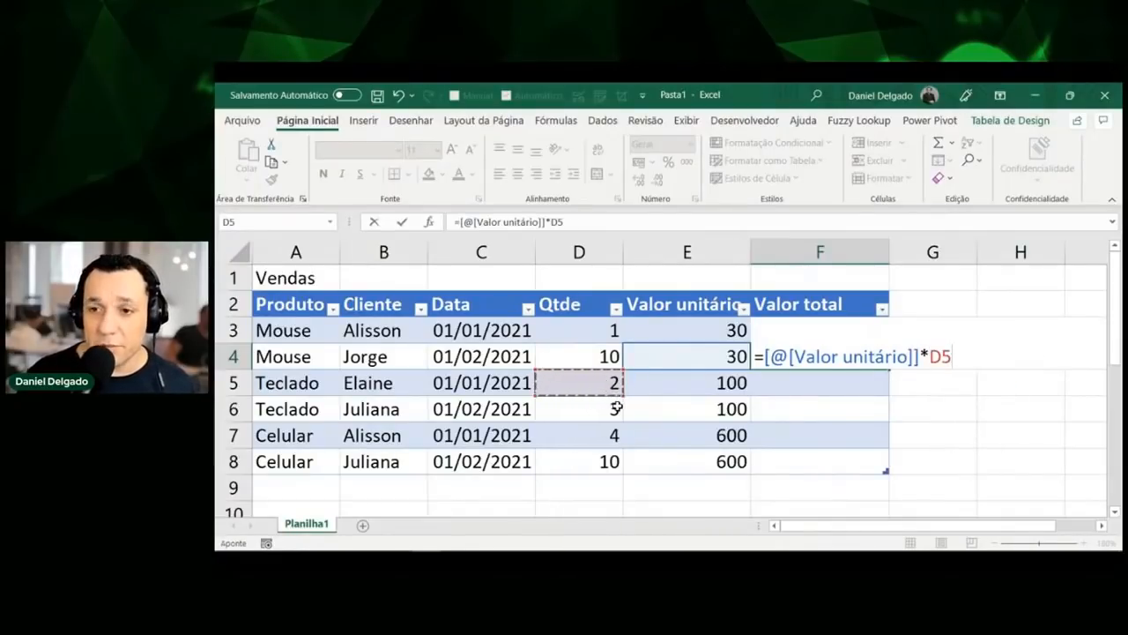
key("BackSpace")
key("BackSpace")
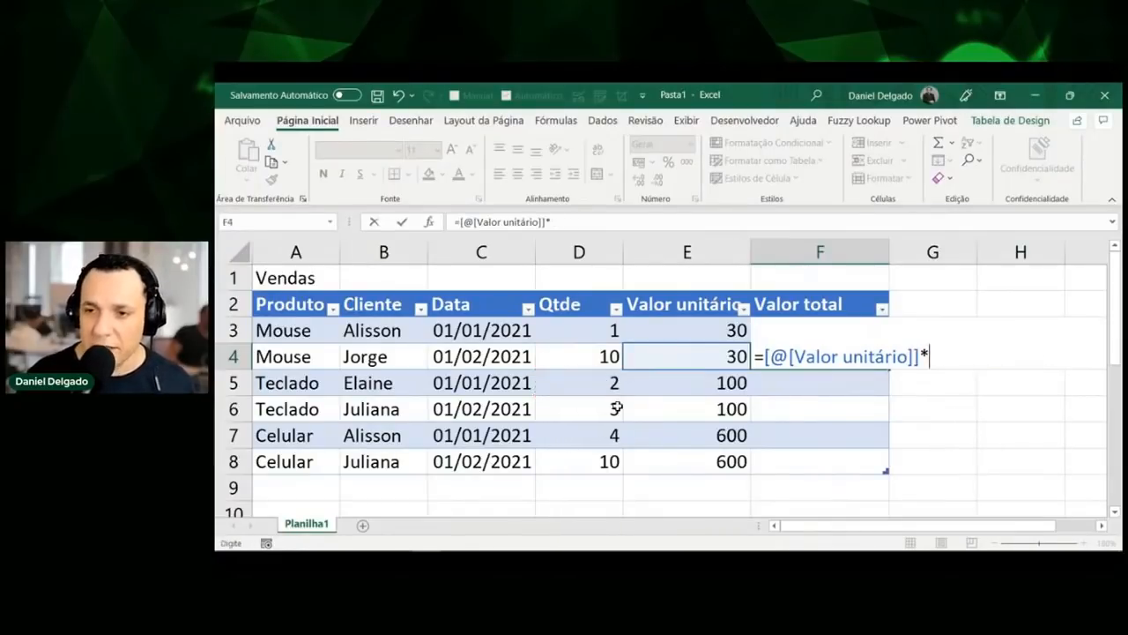
Complete the F4 formula with the Qtde reference from row 4, and check the Valor total formula in F3 and F6
left_click(569, 355)
key("Return")
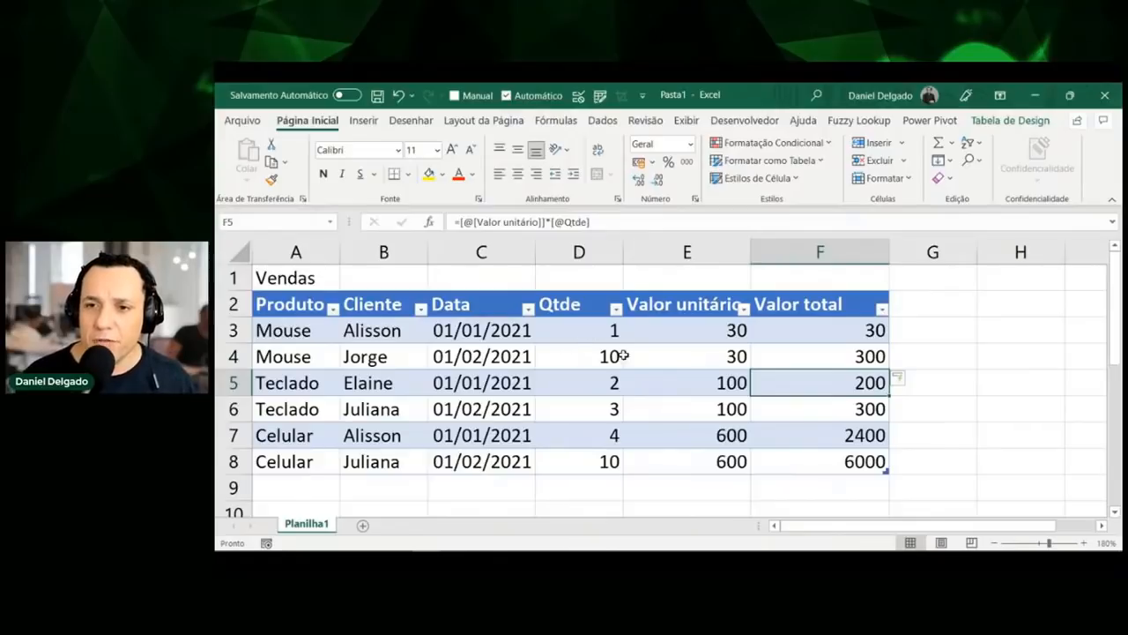
left_click(835, 337)
left_click(838, 402)
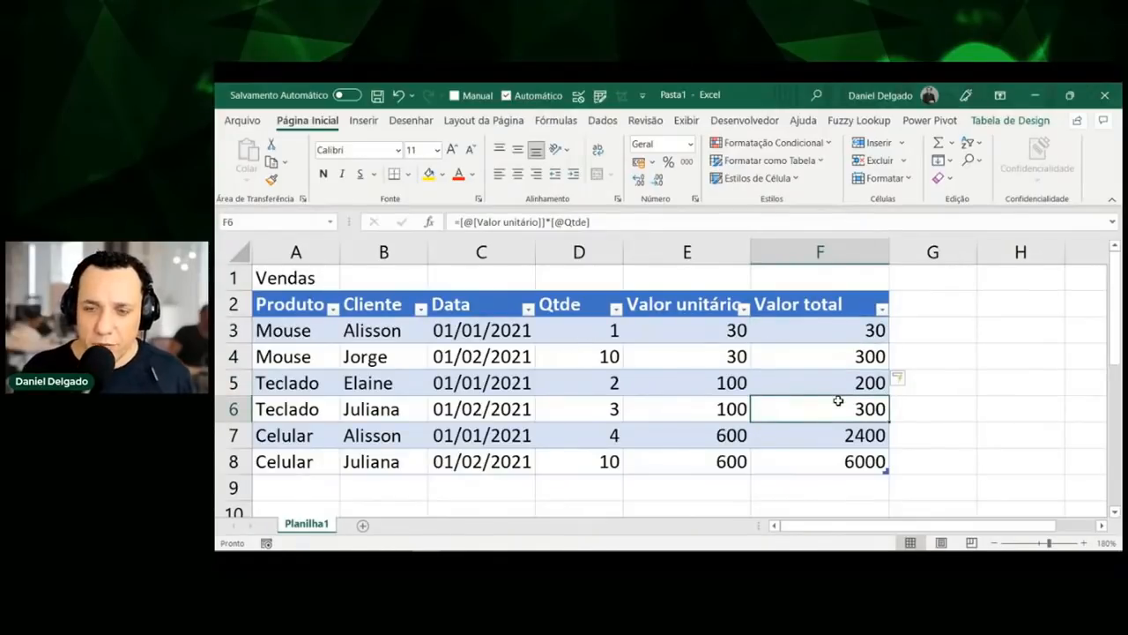
Format the Valor total column values in F3 to F8 as currency (Moeda)
key("ctrl+space")
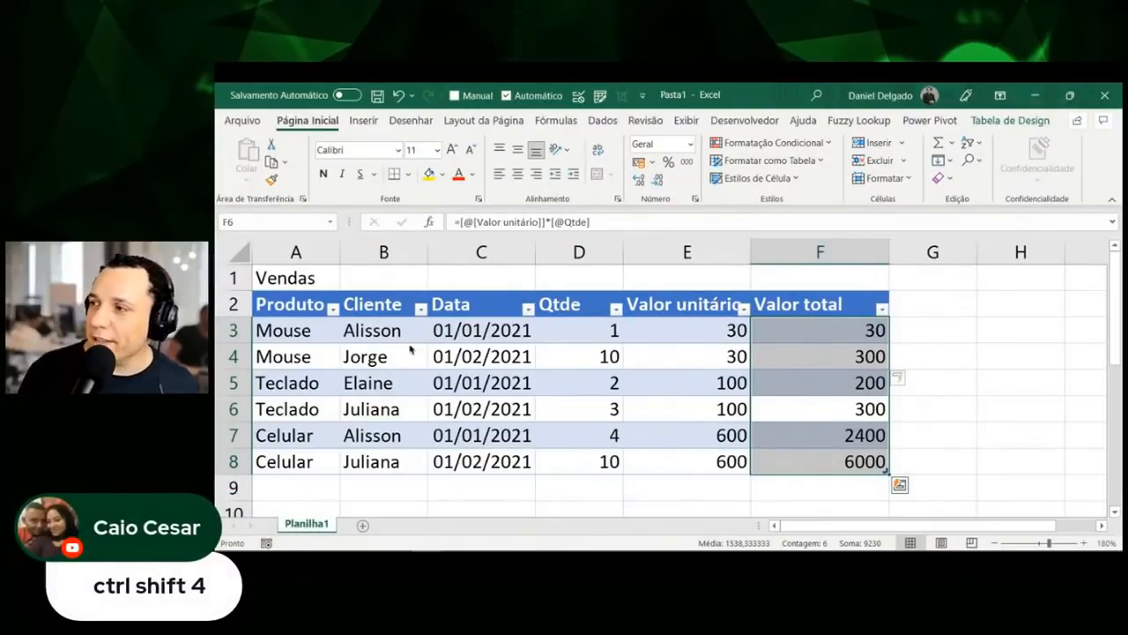
left_click(810, 363)
left_click(812, 383)
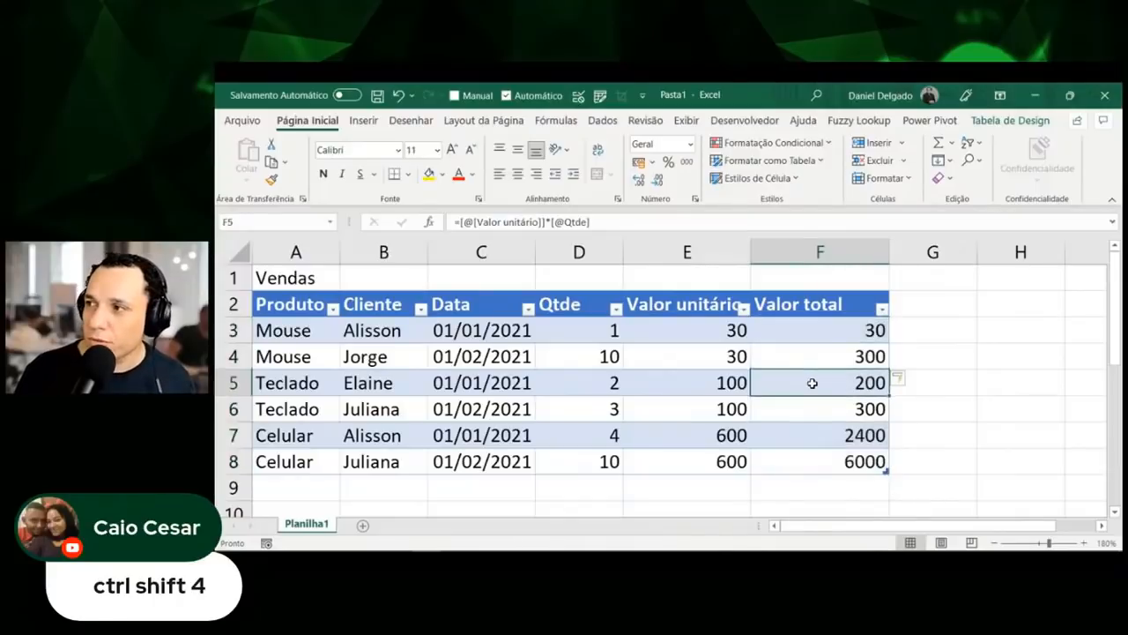
key("ctrl+space")
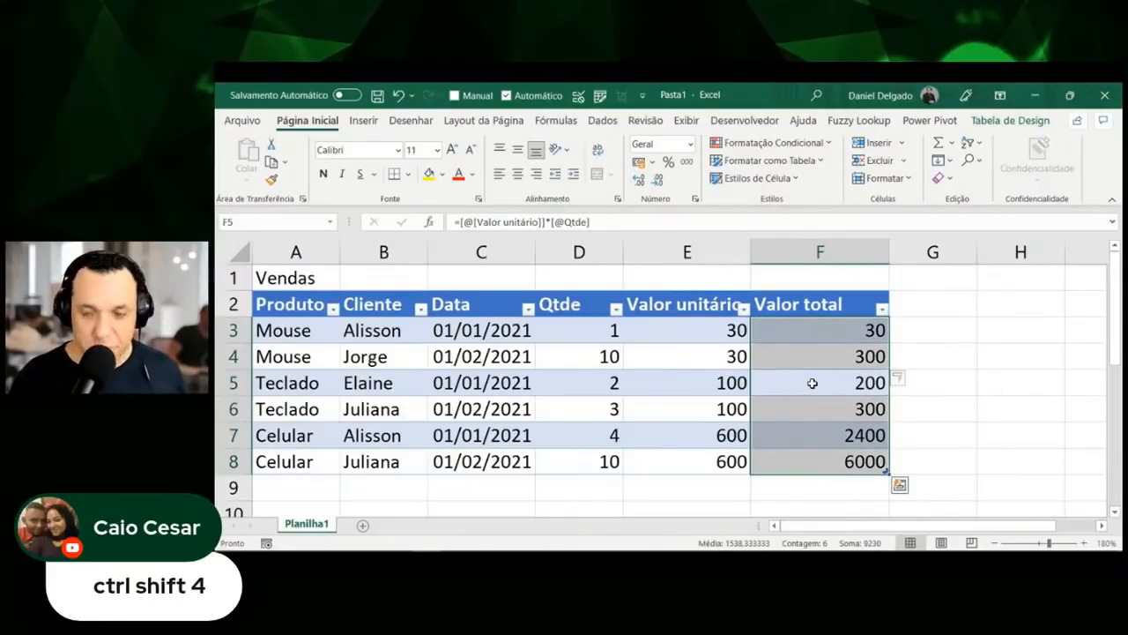
key("ctrl+shift+4")
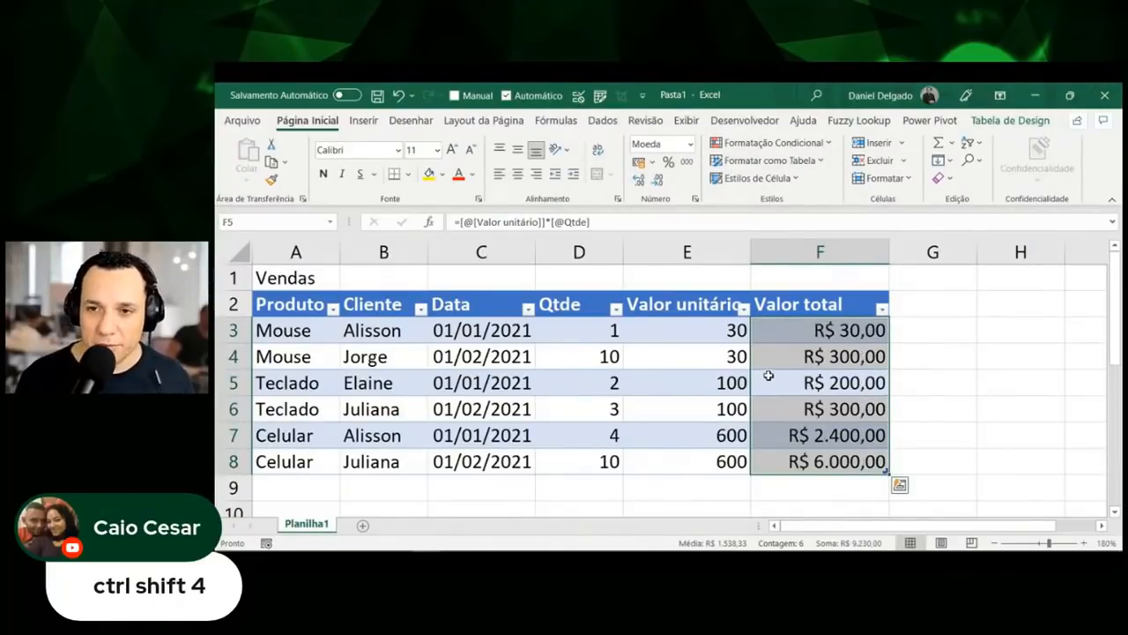
left_click(833, 366)
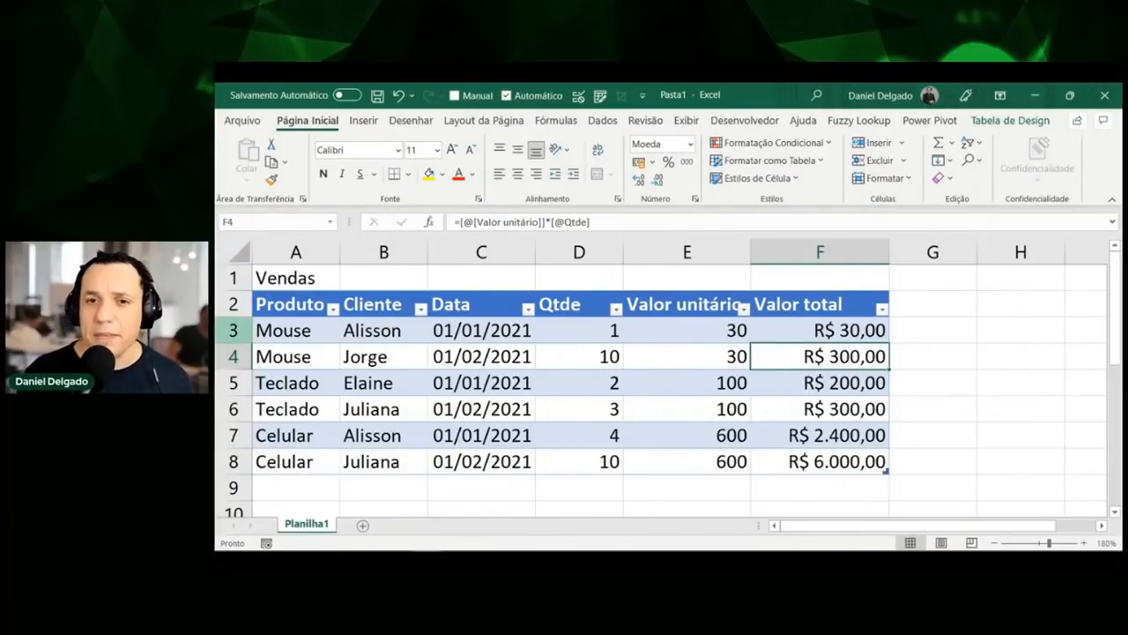
Review the whole sales table in A2:F8, its title in A1 and the first product cell, A3
left_click(643, 373)
left_click(588, 372)
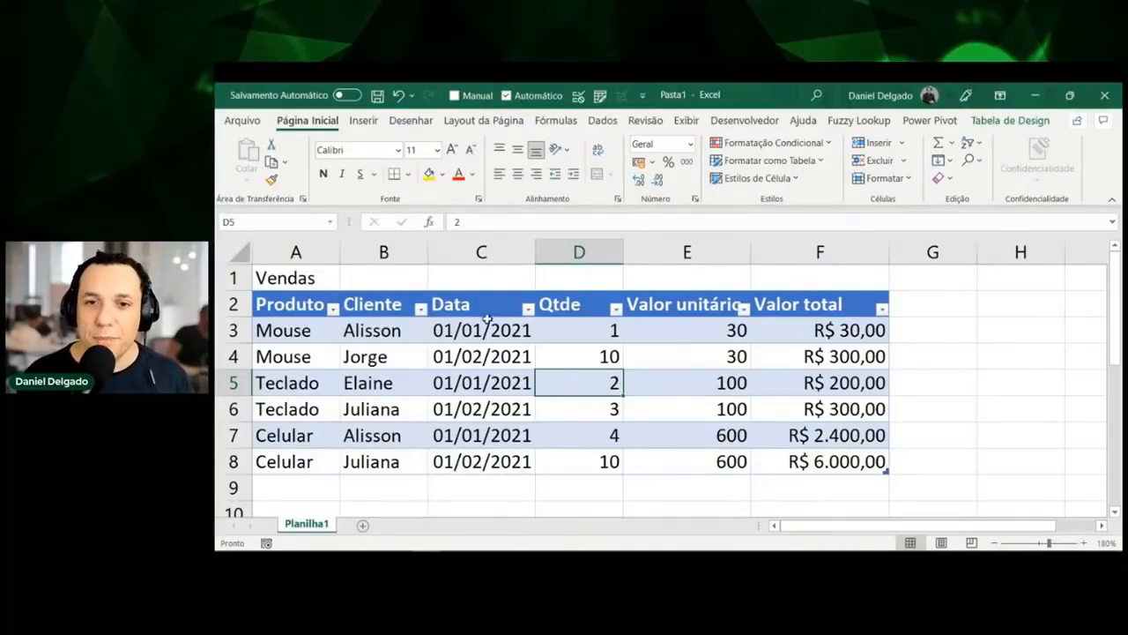
left_click_drag(300, 306, 836, 464)
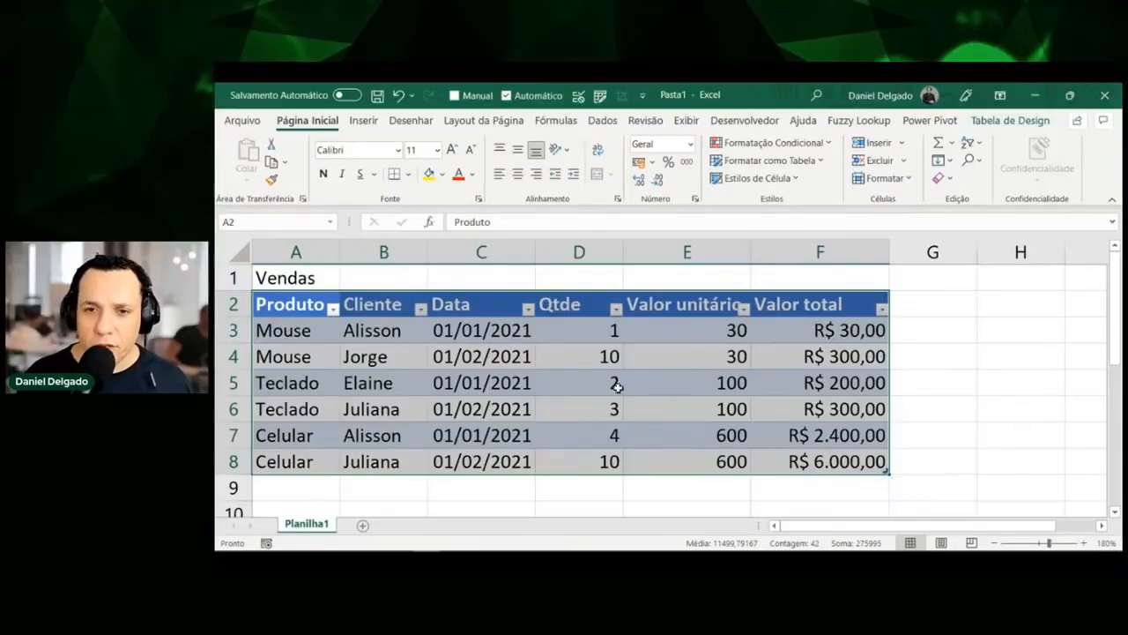
left_click(584, 382)
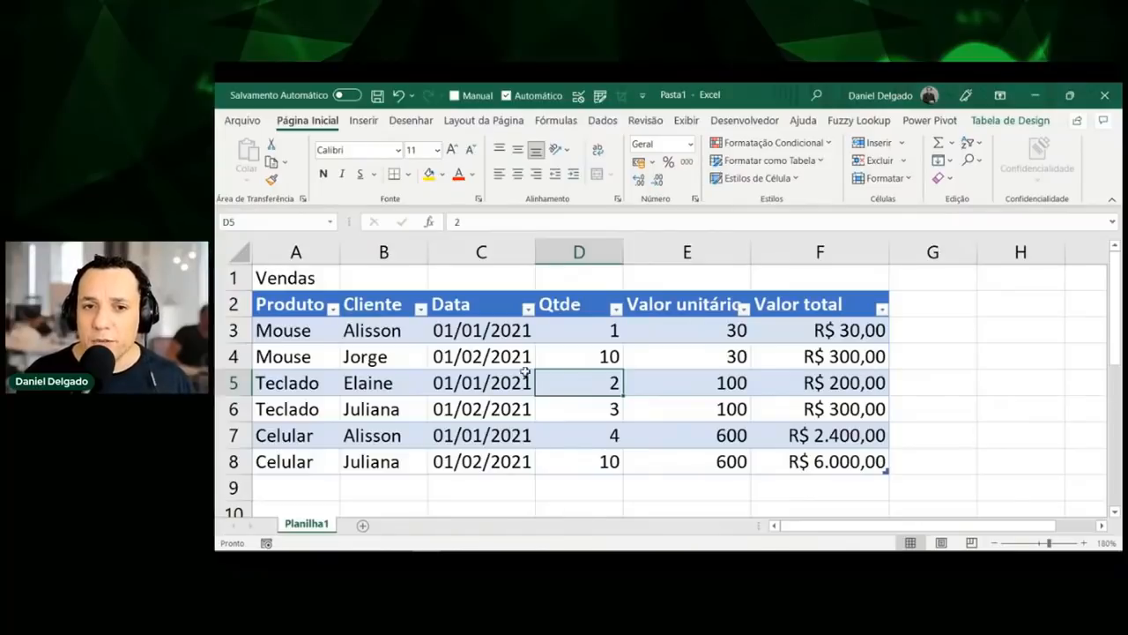
left_click(279, 273)
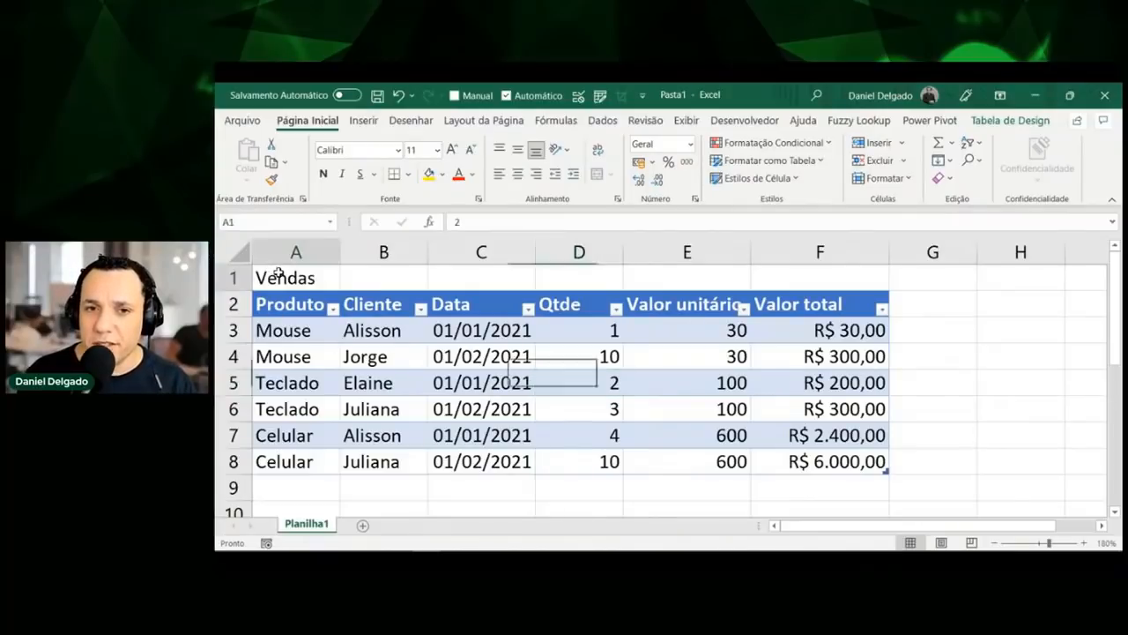
left_click(295, 328)
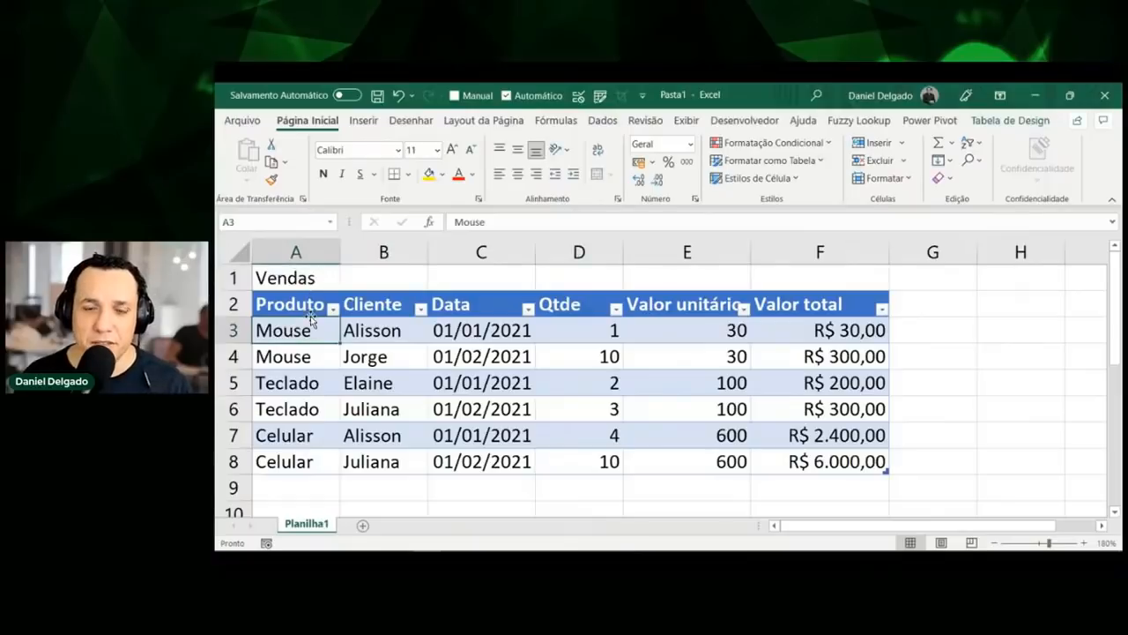
Examine the sales records in row 4, the Mouse products in A3:A4, and the Qtde and Valor total values in rows 3 to 8
left_click(405, 354)
left_click(502, 356)
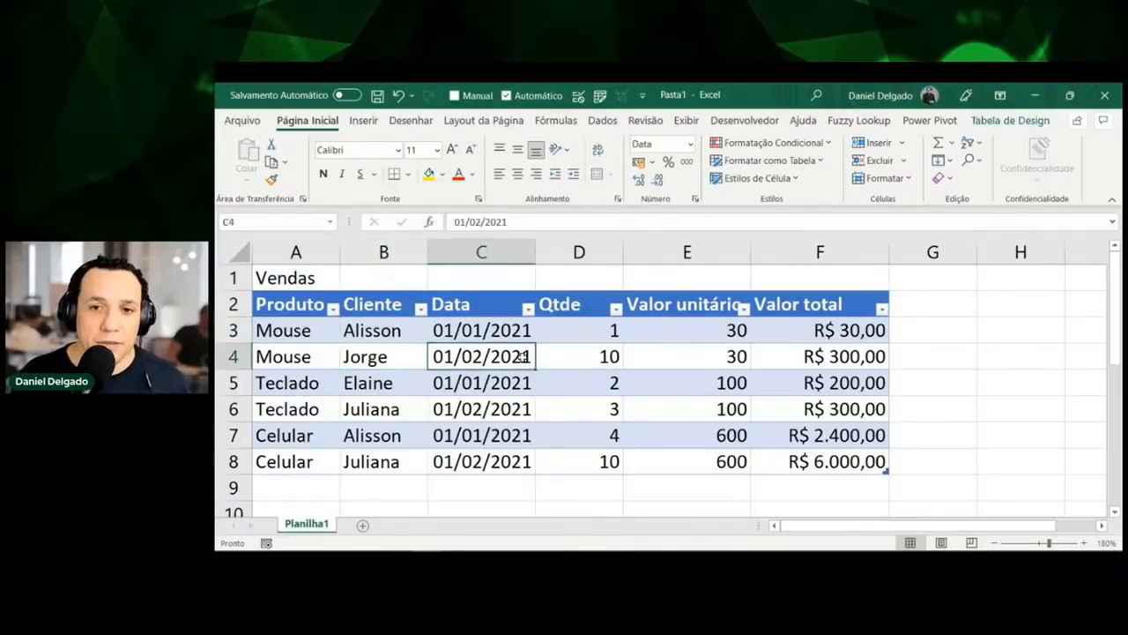
left_click(570, 351)
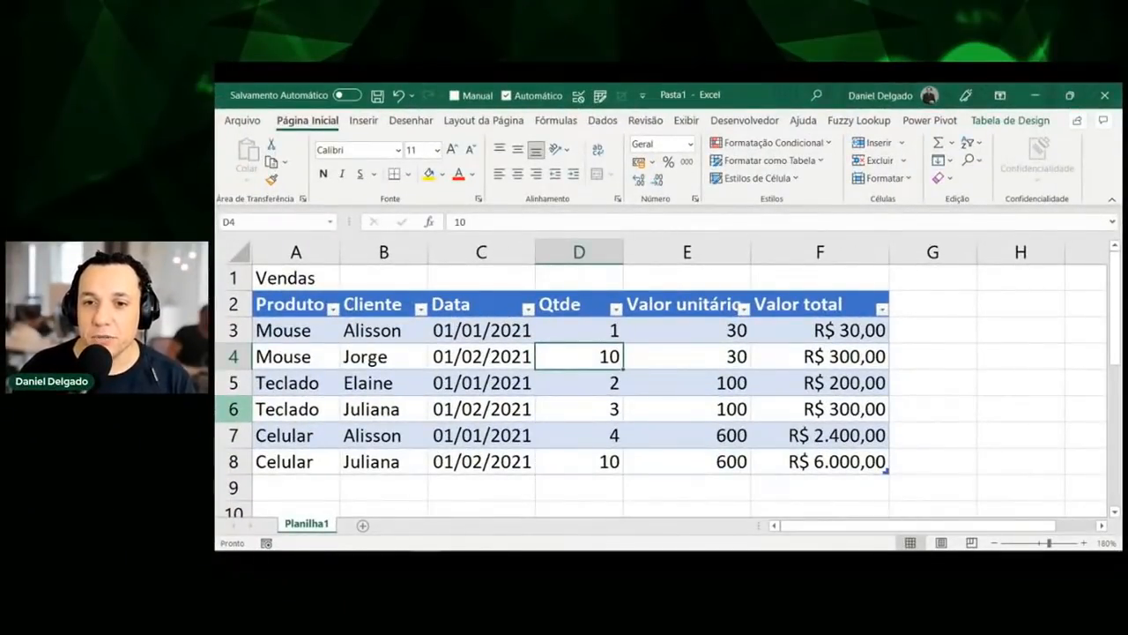
left_click(641, 405)
left_click(585, 383)
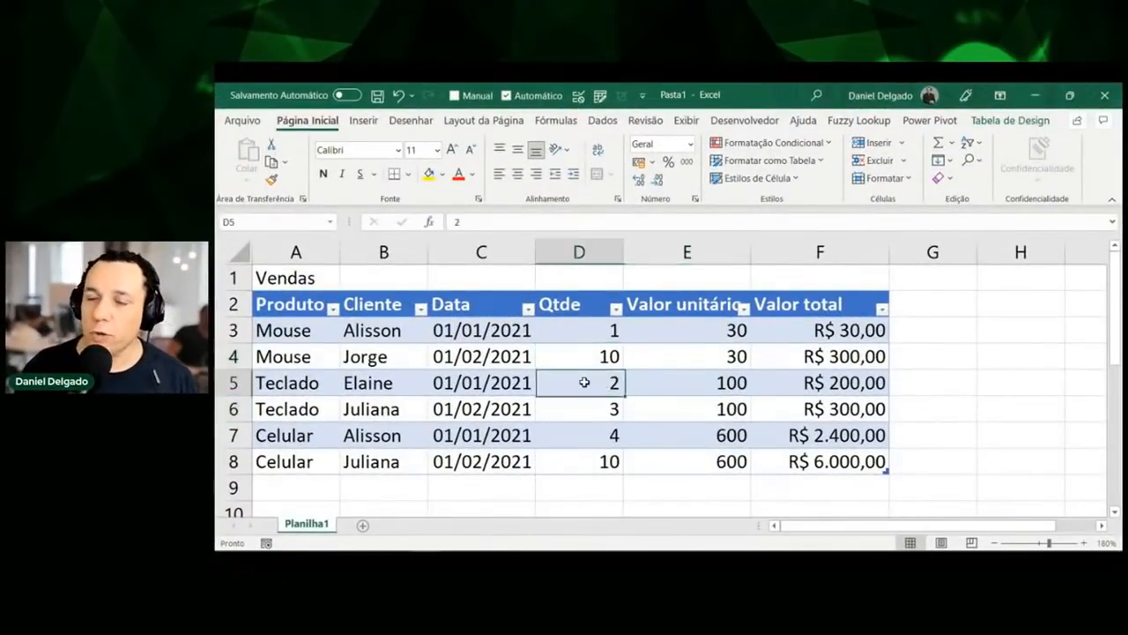
left_click_drag(298, 338, 300, 352)
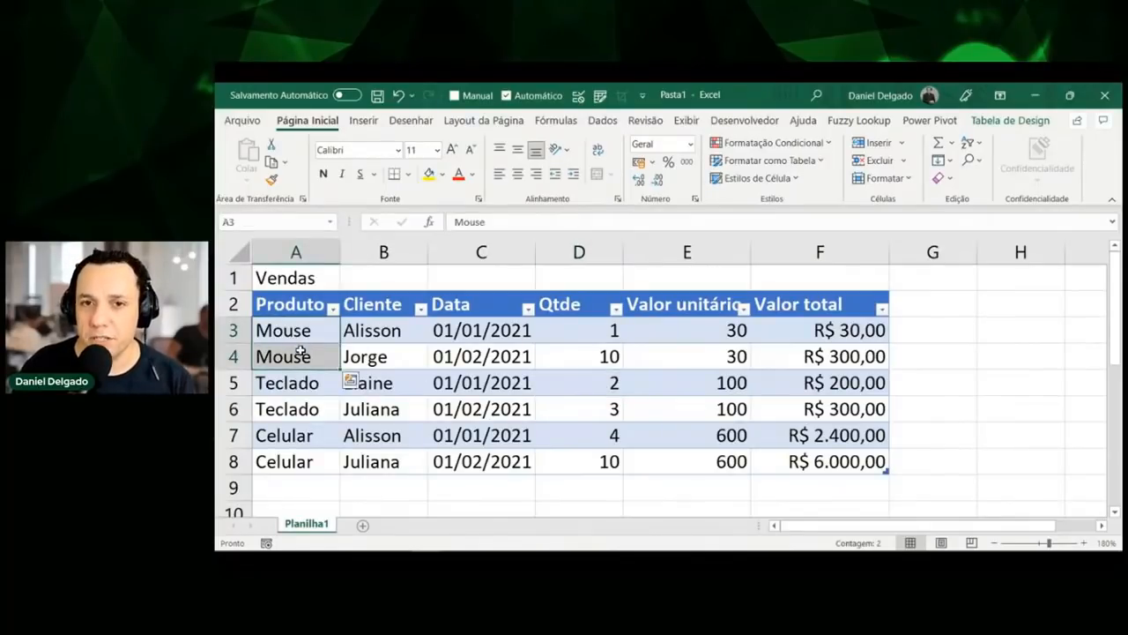
left_click_drag(564, 330, 582, 453)
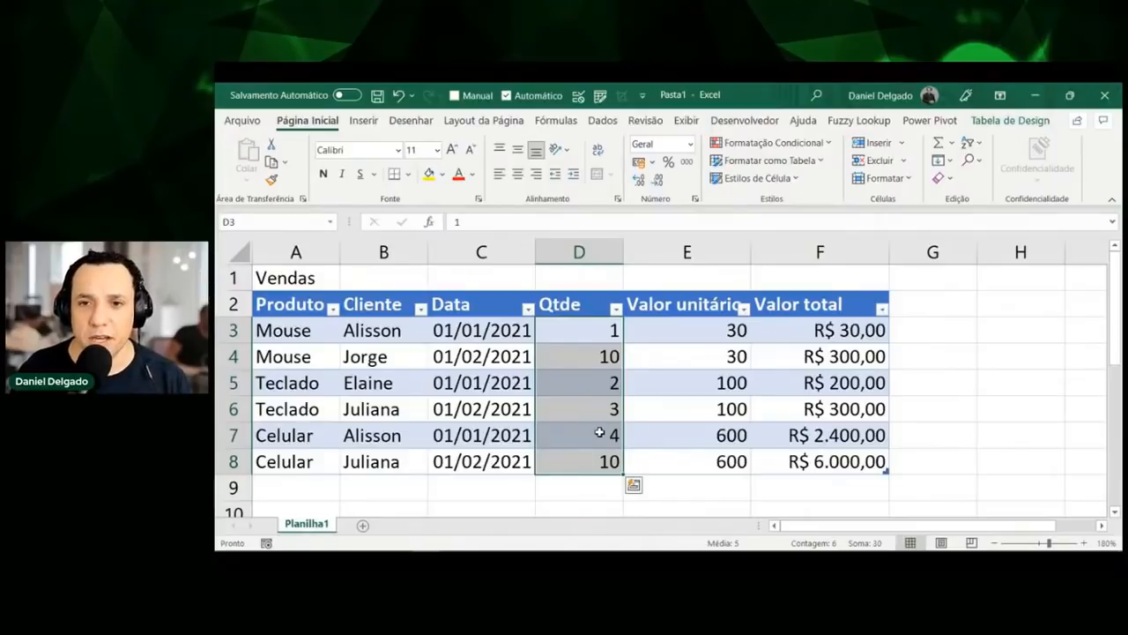
left_click(804, 335)
left_click_drag(804, 335, 820, 450)
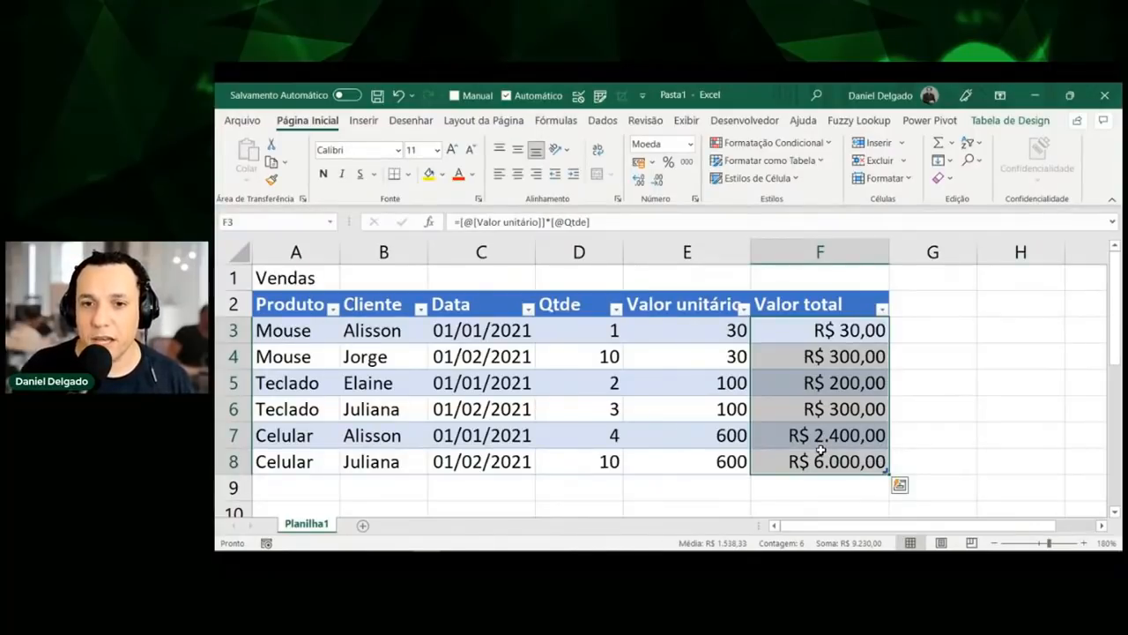
Examine the dates in C3:C4, the Cliente cells B6 and B3, and the complete first sales record in A3:F3
left_click(465, 330)
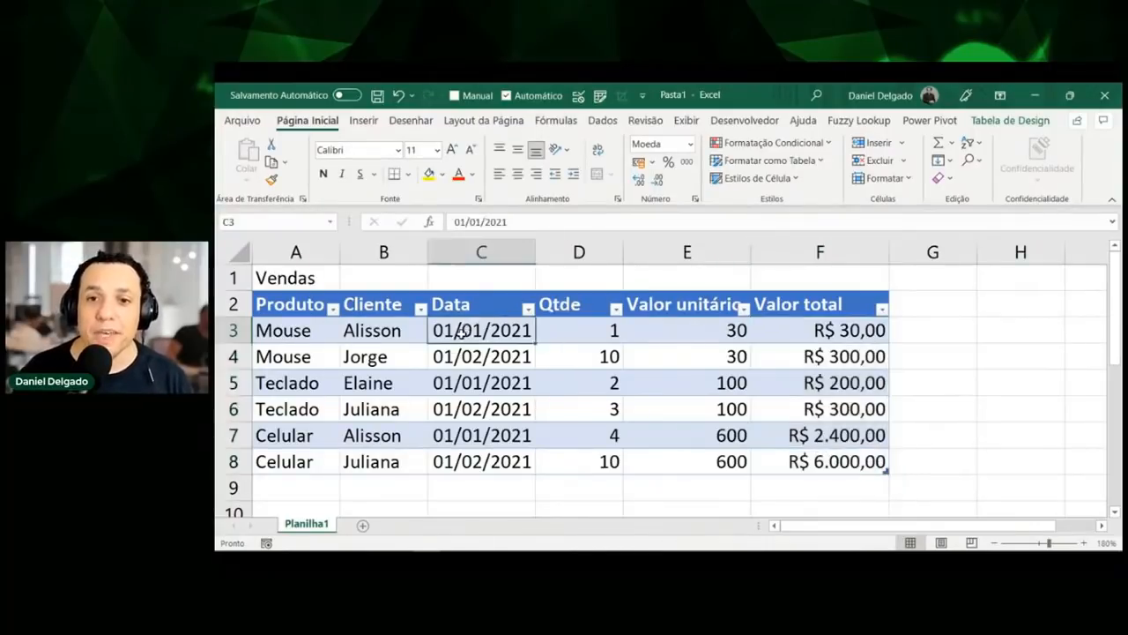
left_click_drag(455, 342, 494, 349)
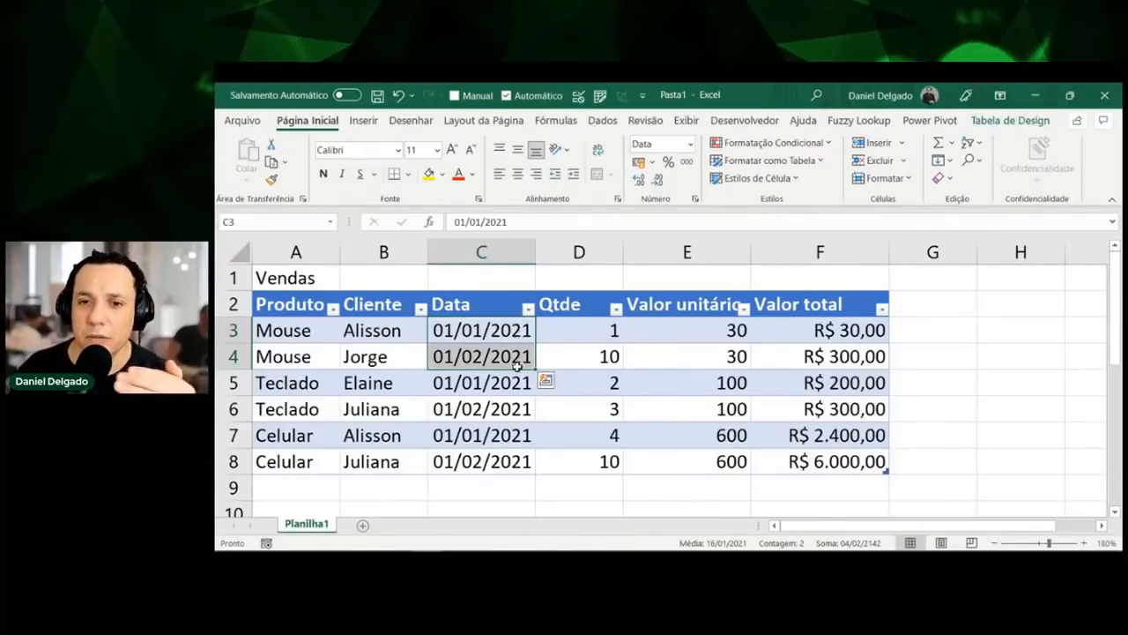
left_click(515, 399)
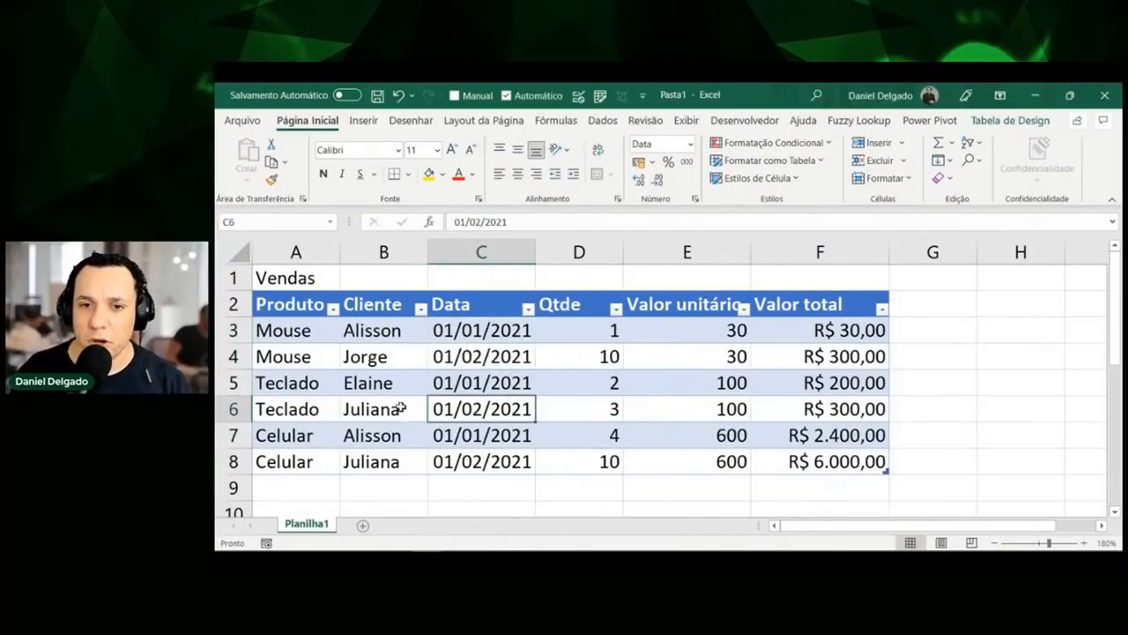
left_click(362, 408)
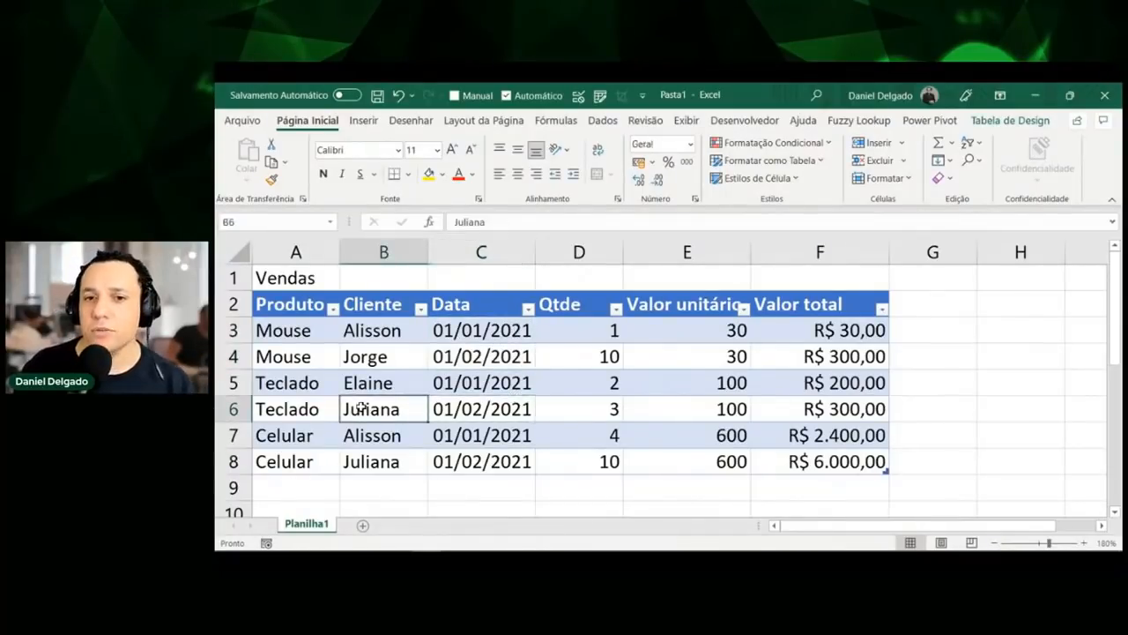
left_click(402, 335)
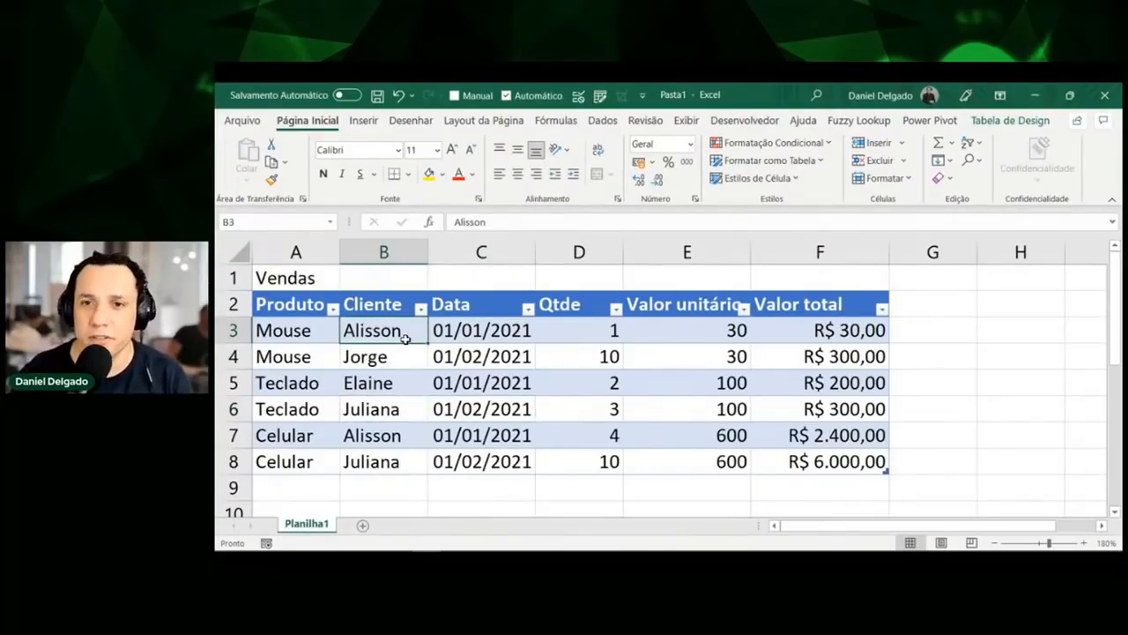
key("Left")
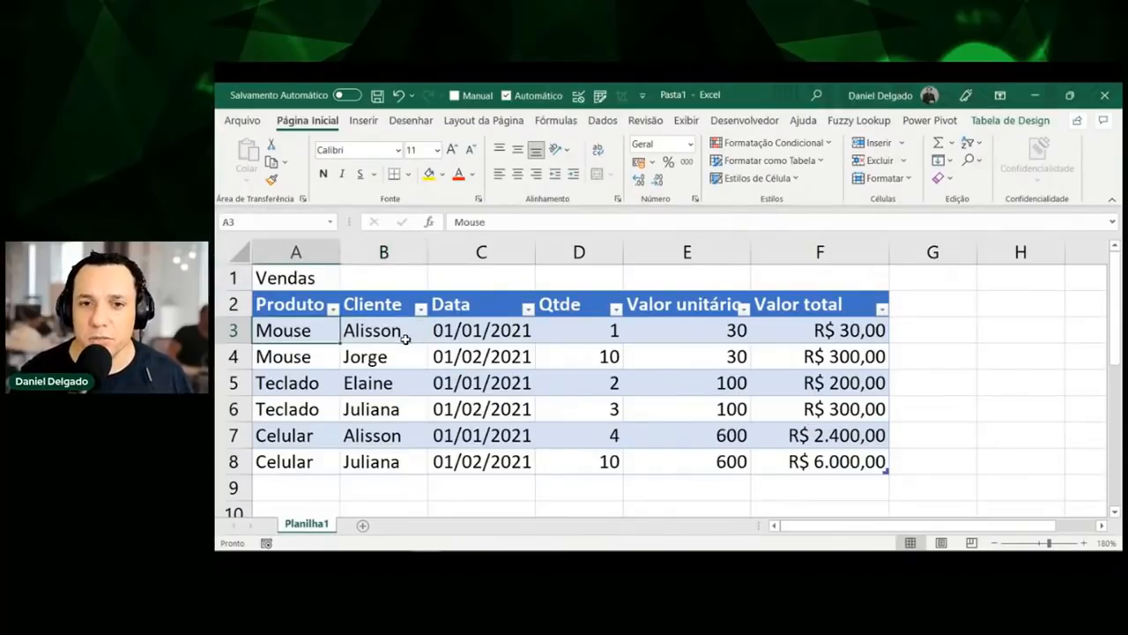
key("shift+Right")
key("shift+Right")
key("shift+Right")
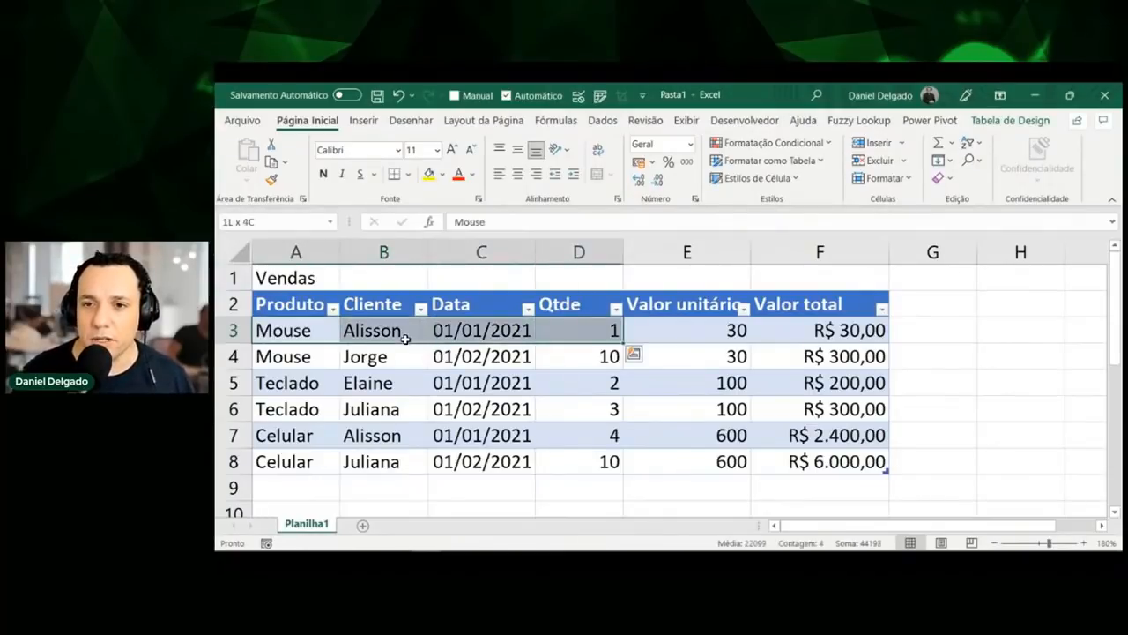
key("shift+Right")
key("shift+Right")
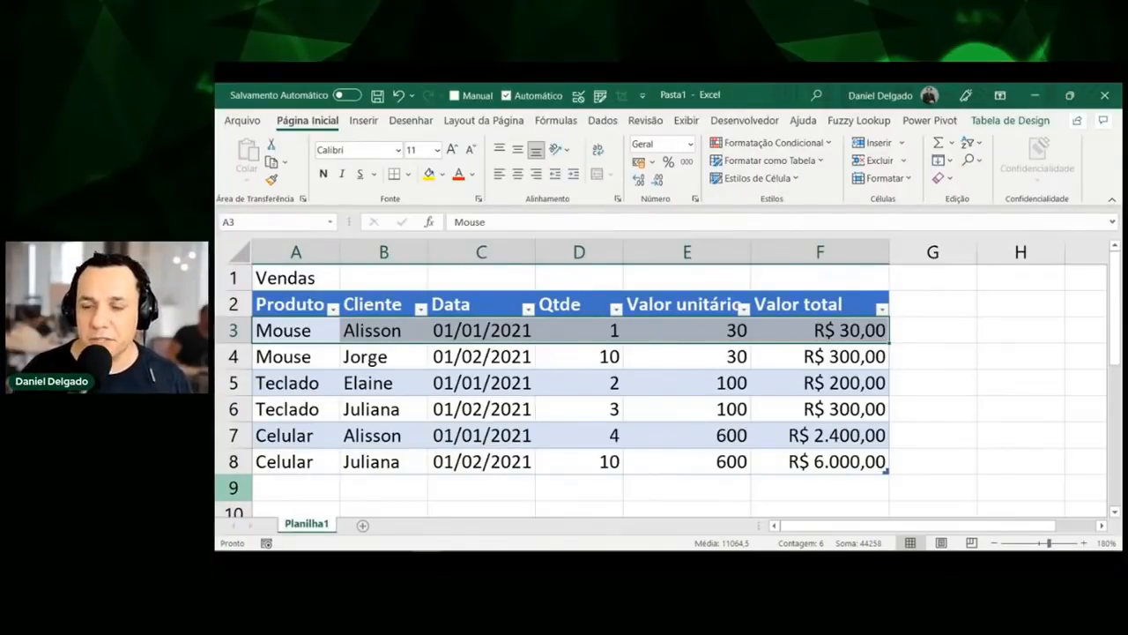
Review the whole sales table in A2:F8 and individual Qtde cells such as D4, D6 and D7
left_click(558, 393)
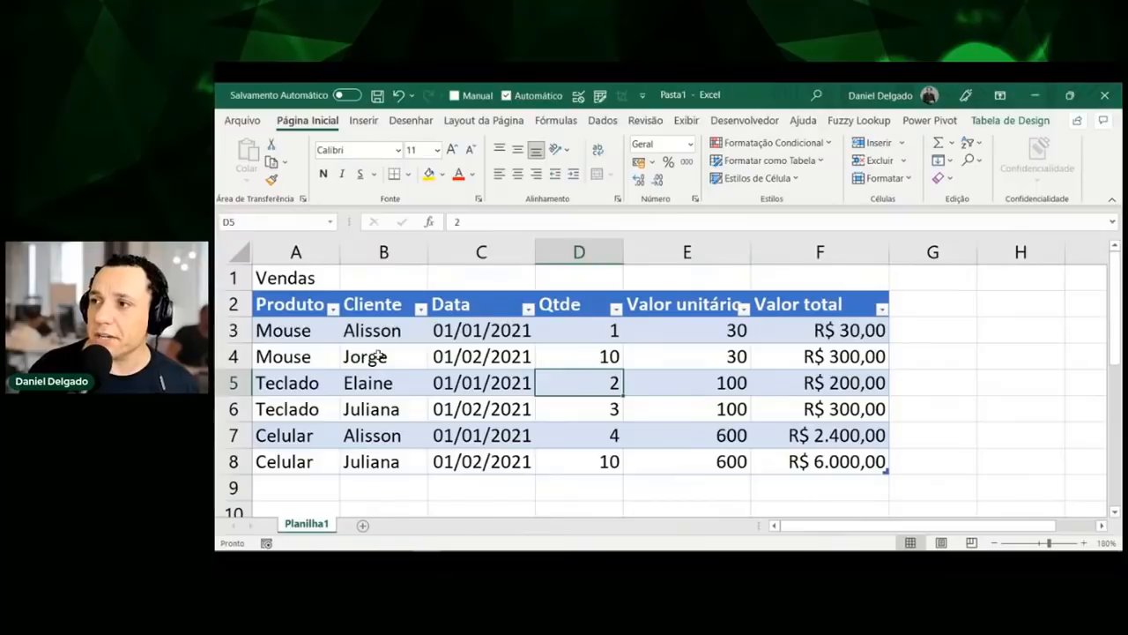
left_click_drag(292, 315, 793, 454)
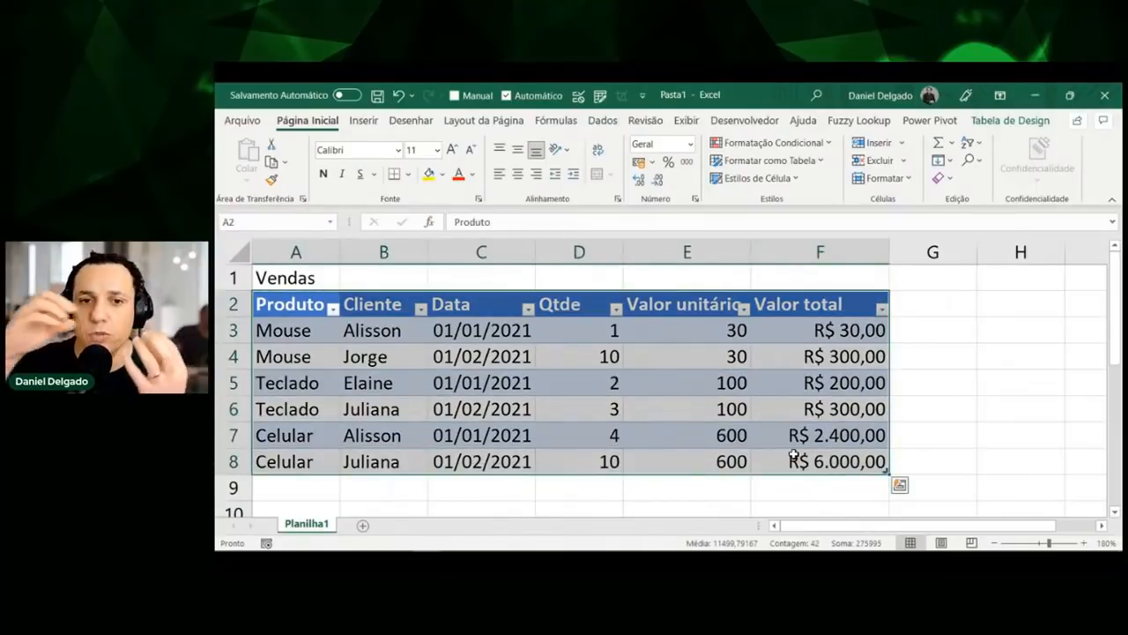
left_click(608, 347)
left_click(606, 407)
left_click(610, 429)
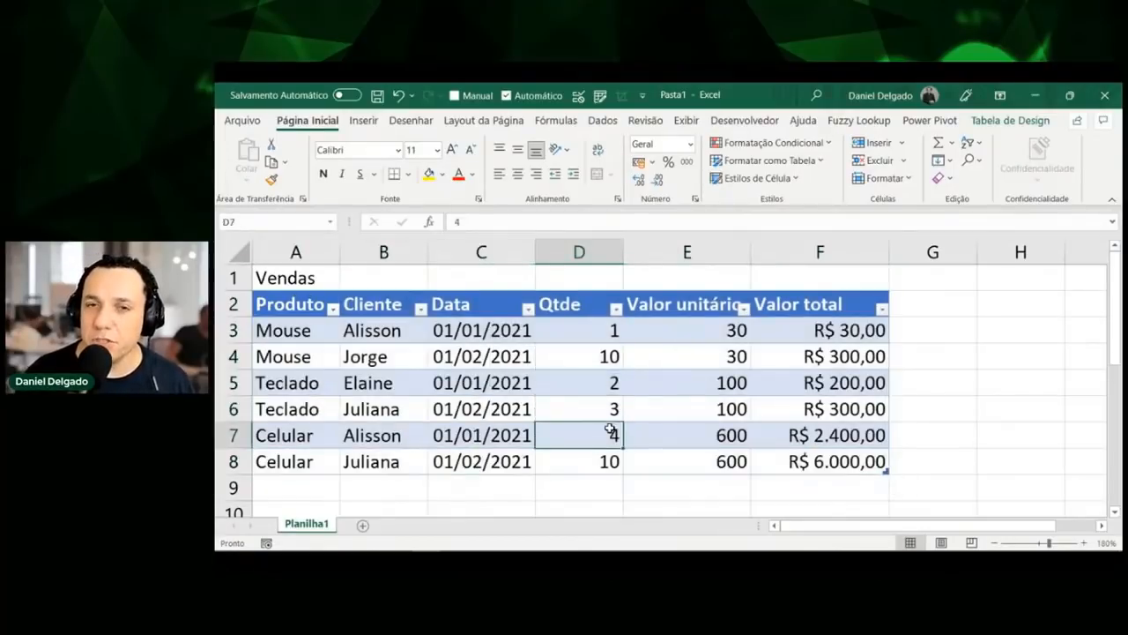
Delete row 1 containing the Vendas title so the sales table starts at the first row
left_click(231, 278)
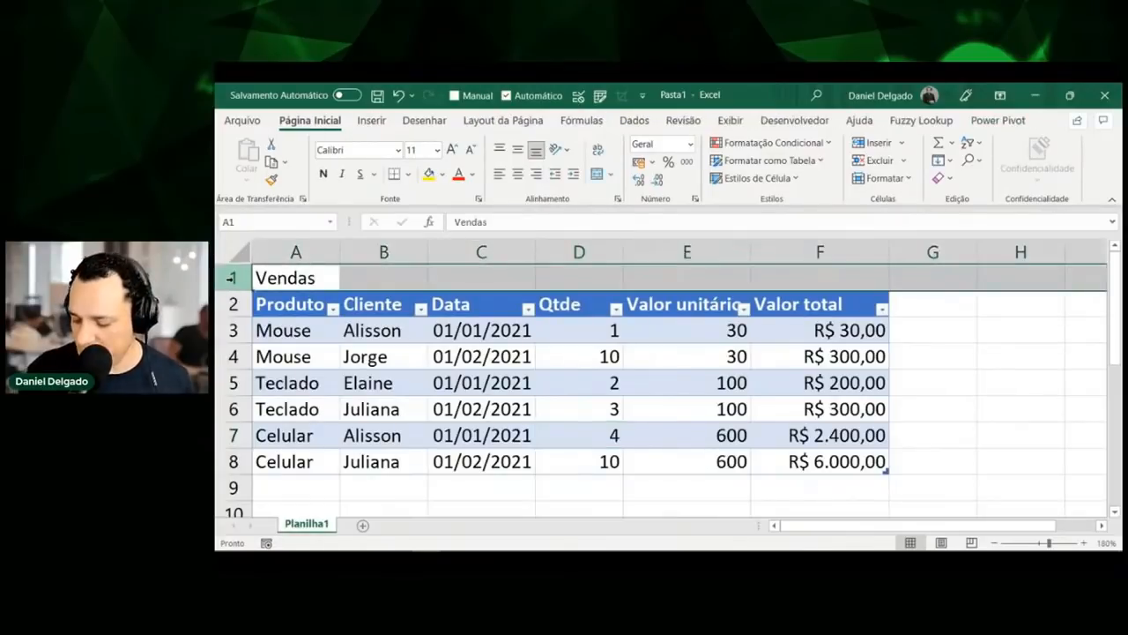
key("ctrl+minus")
left_click(480, 354)
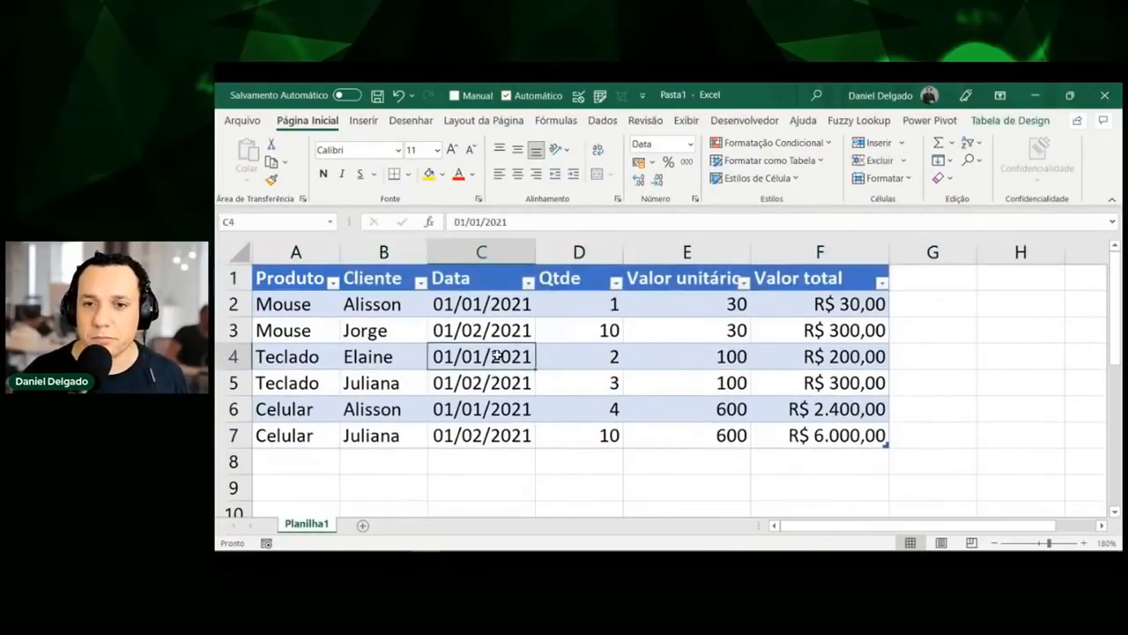
Copy the sales table A1:F7 and paste it as values only at A1 of a new worksheet
left_click_drag(304, 278, 848, 434)
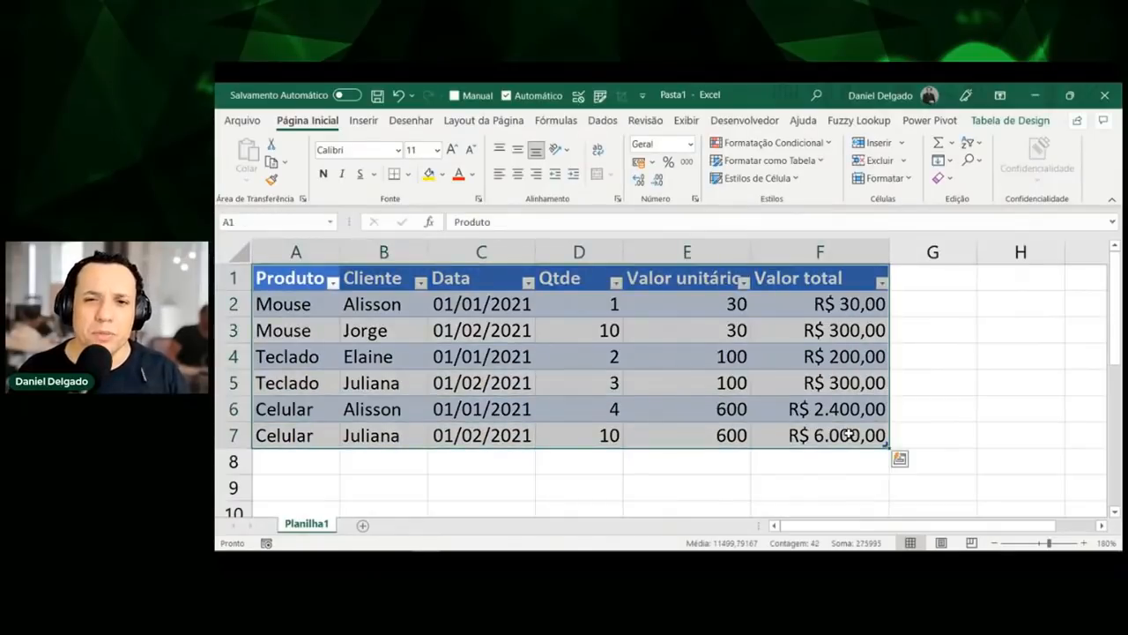
key("ctrl+c")
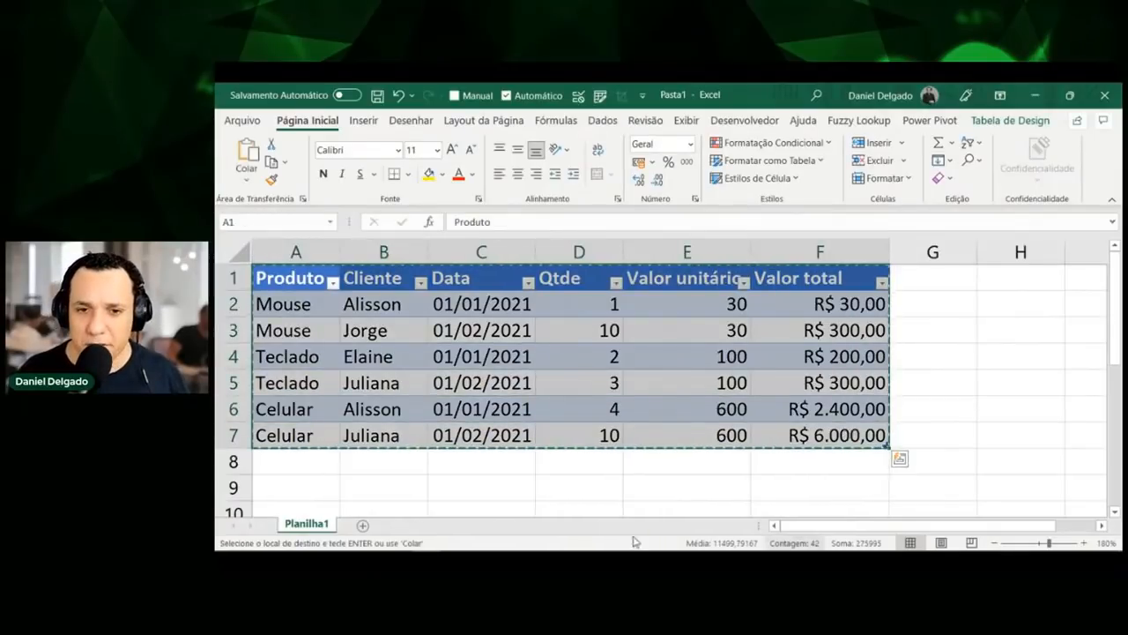
left_click(361, 526)
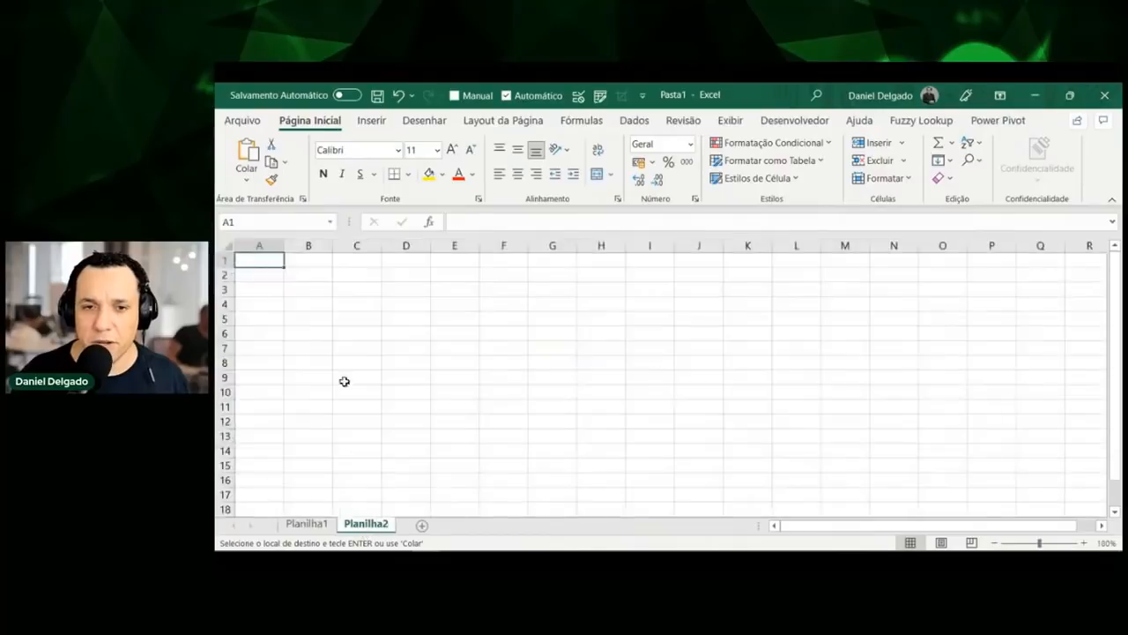
right_click(265, 260)
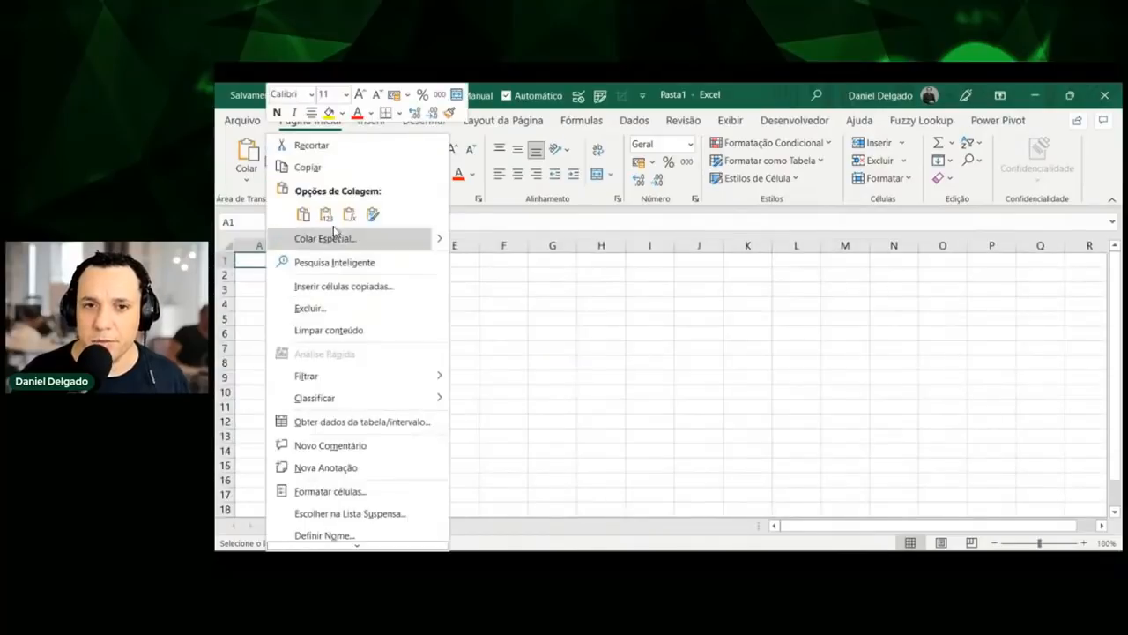
left_click(305, 214)
left_click(387, 316)
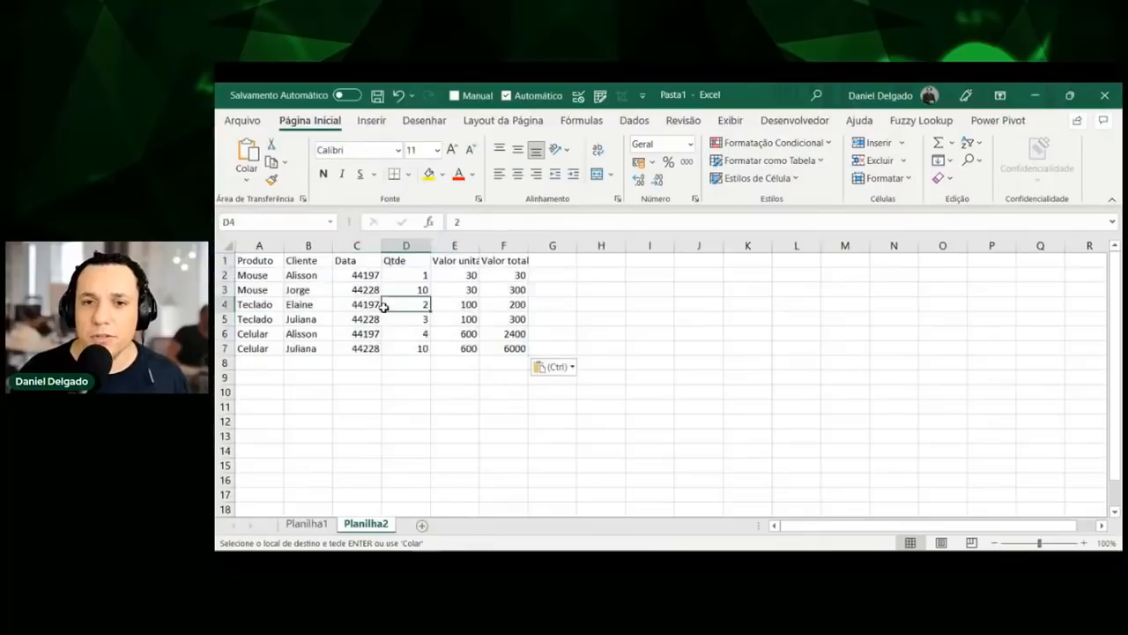
Format column C of Planilha2, the Data column, as Data Abreviada
left_click(356, 245)
left_click(678, 144)
type("Data Abrevia")
key("Return")
left_click(431, 304)
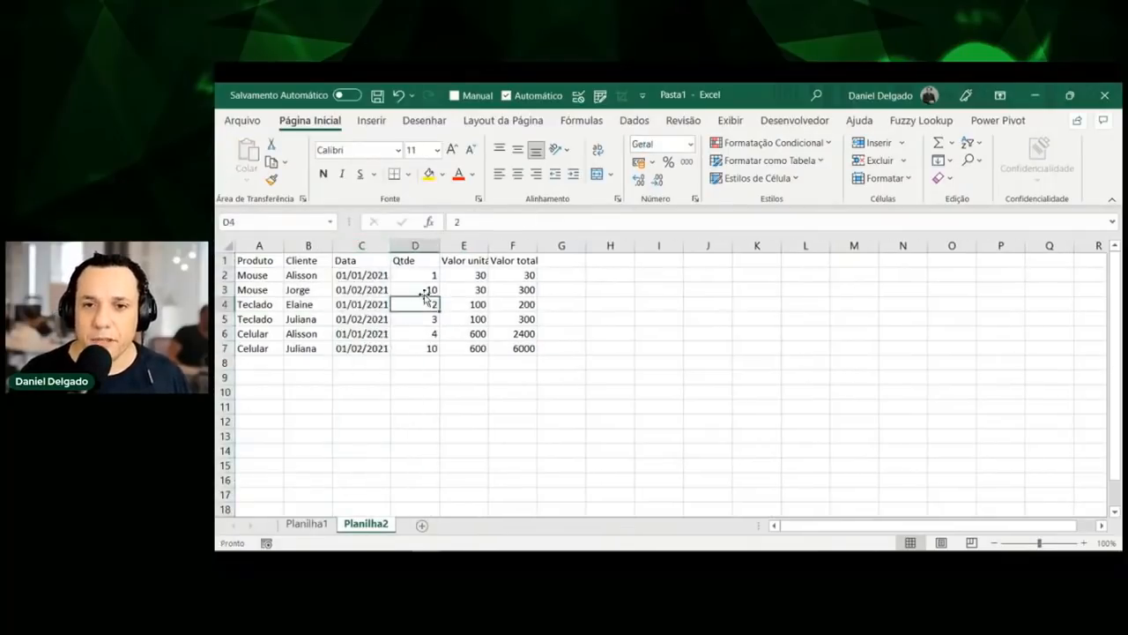
Create a pivot table on a new worksheet from the plain data range A1:F7 in Planilha2
scroll(398, 288, "up", 4, "ctrl")
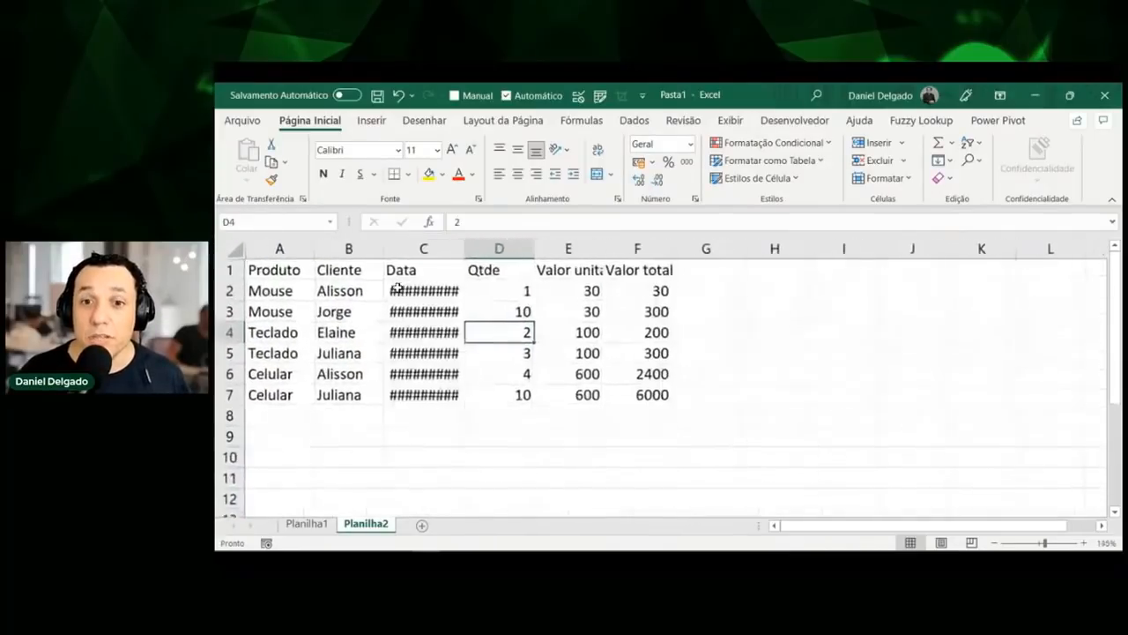
left_click(445, 281)
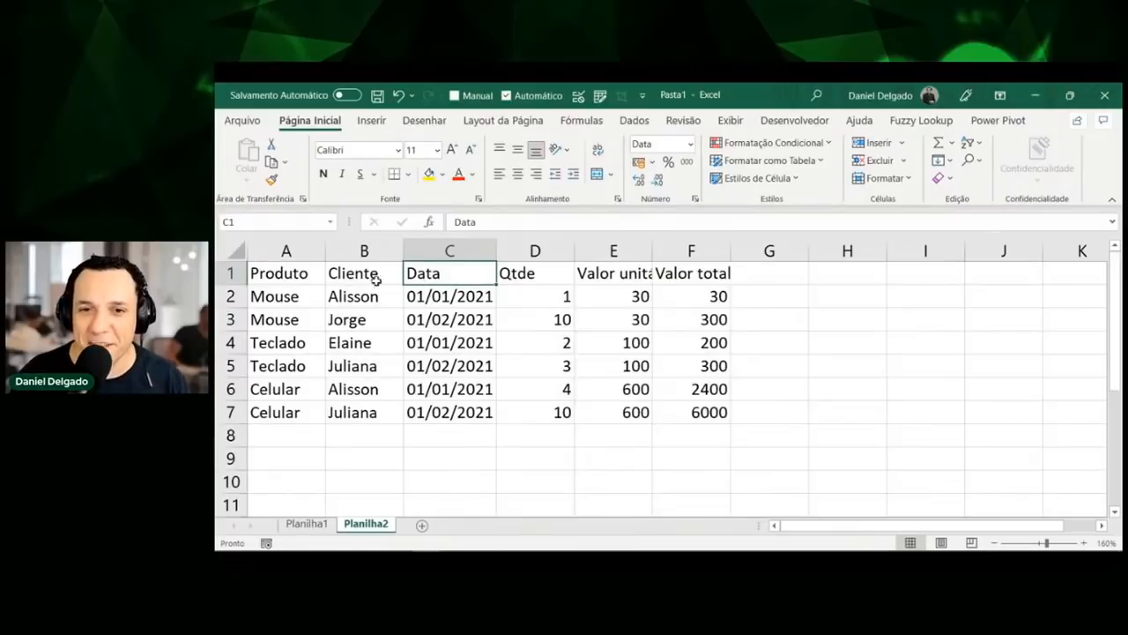
left_click_drag(282, 275, 696, 412)
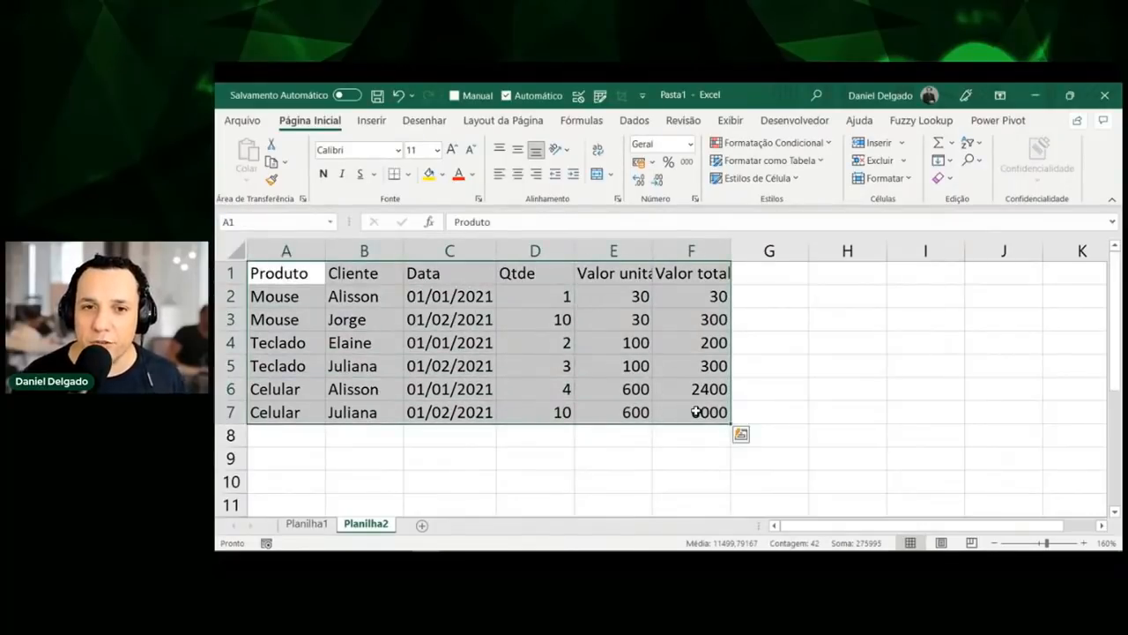
left_click_drag(300, 274, 691, 411)
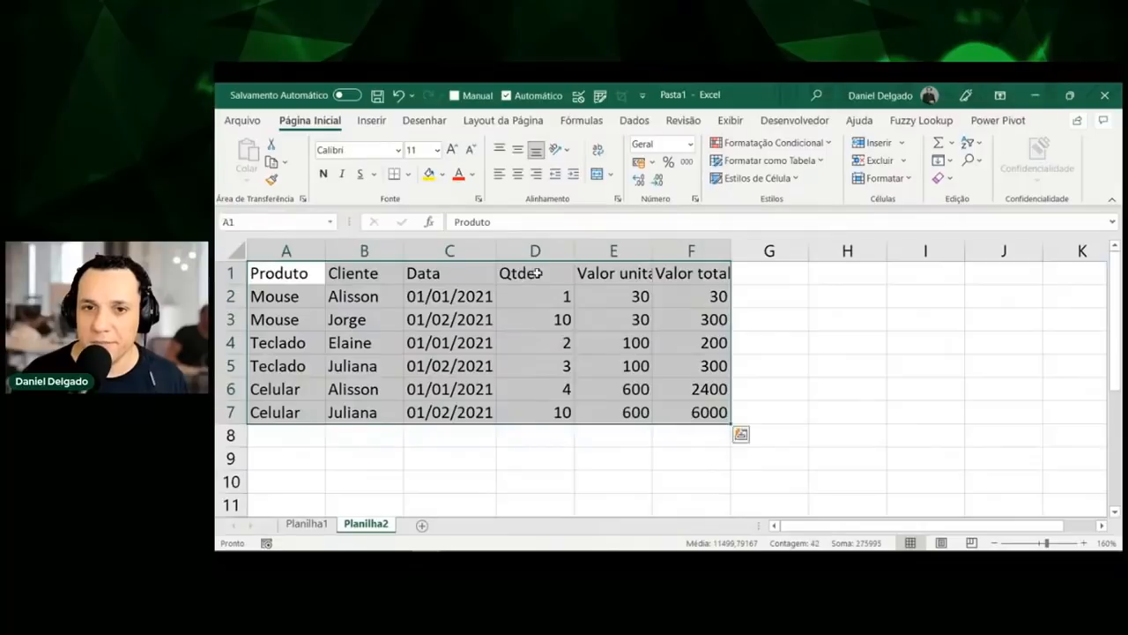
left_click(370, 122)
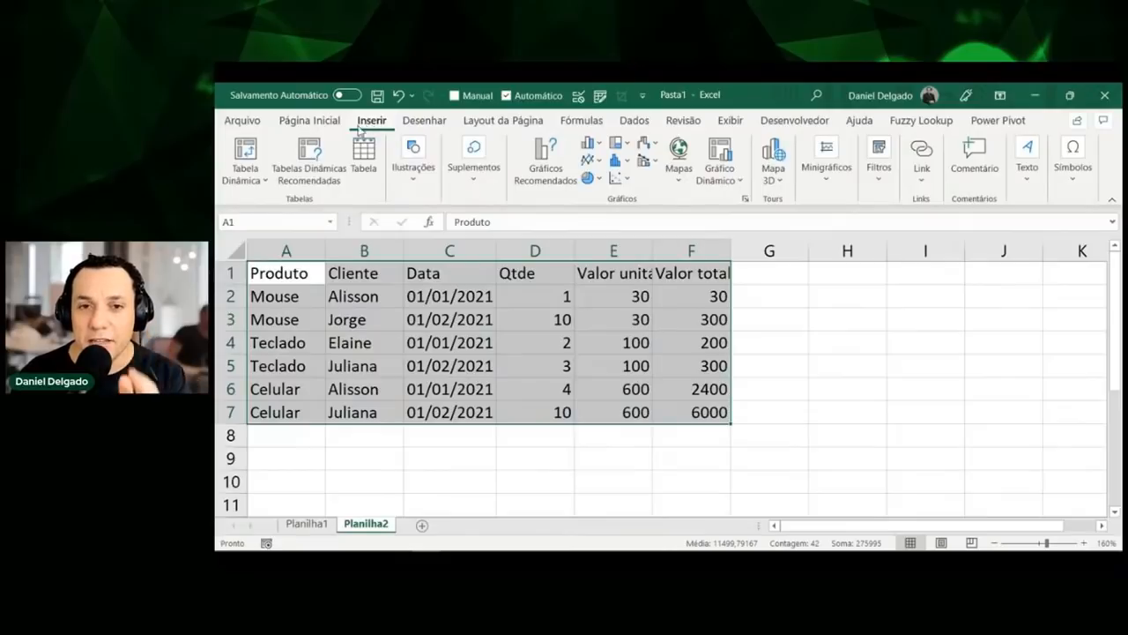
left_click(255, 151)
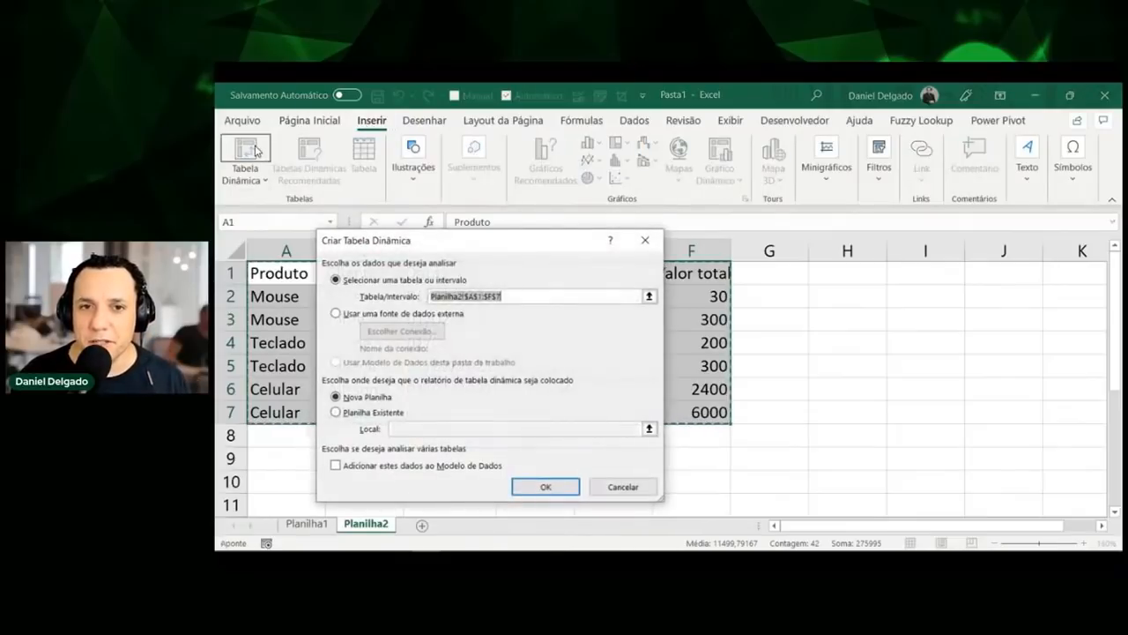
left_click(548, 488)
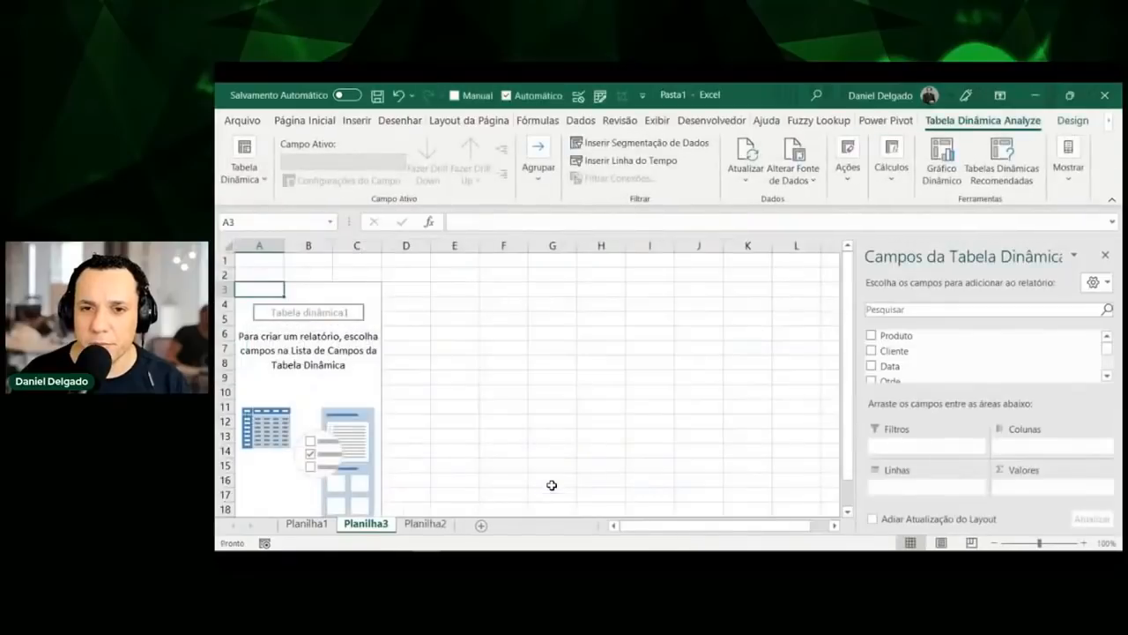
Compare the source data in Planilha2 with the pivot table sheet Planilha3, and return to Planilha2
left_click(435, 526)
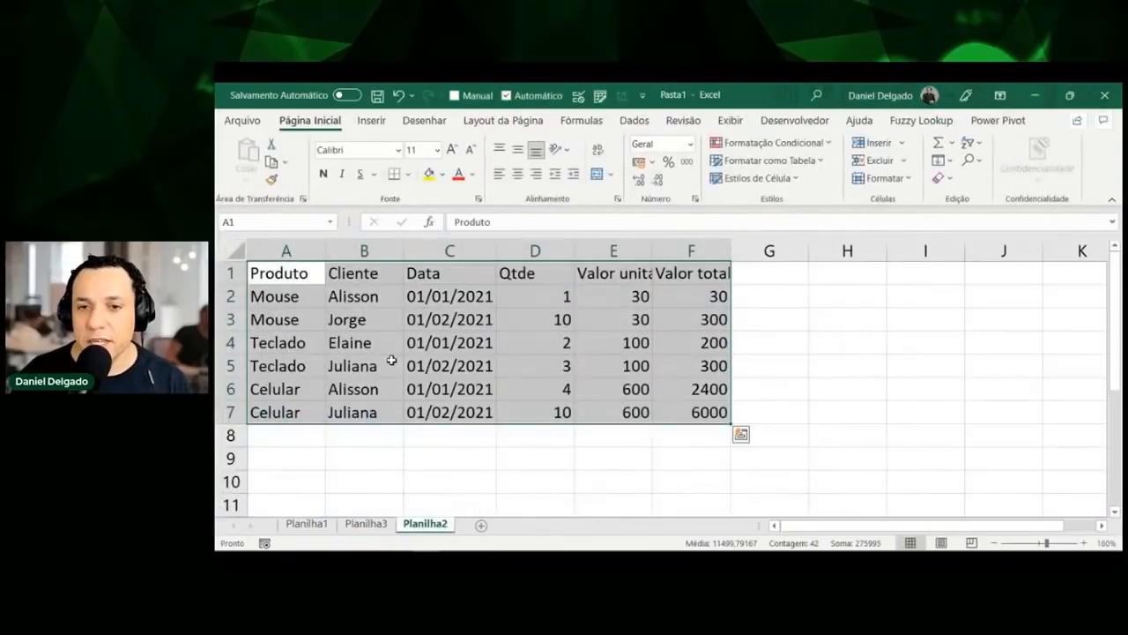
left_click(379, 526)
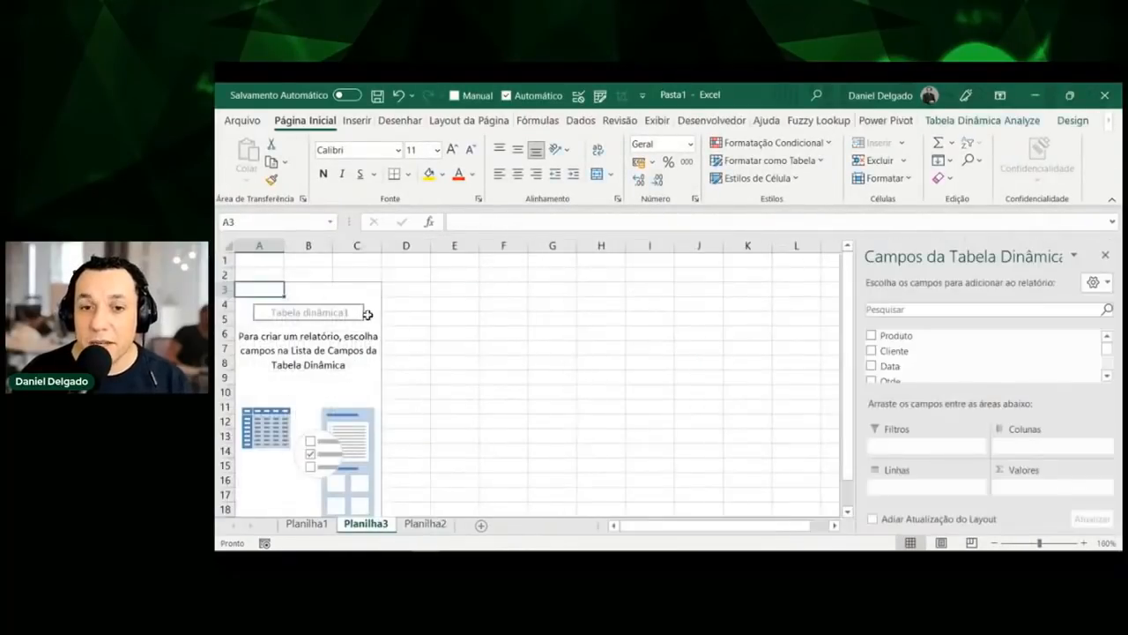
left_click(433, 525)
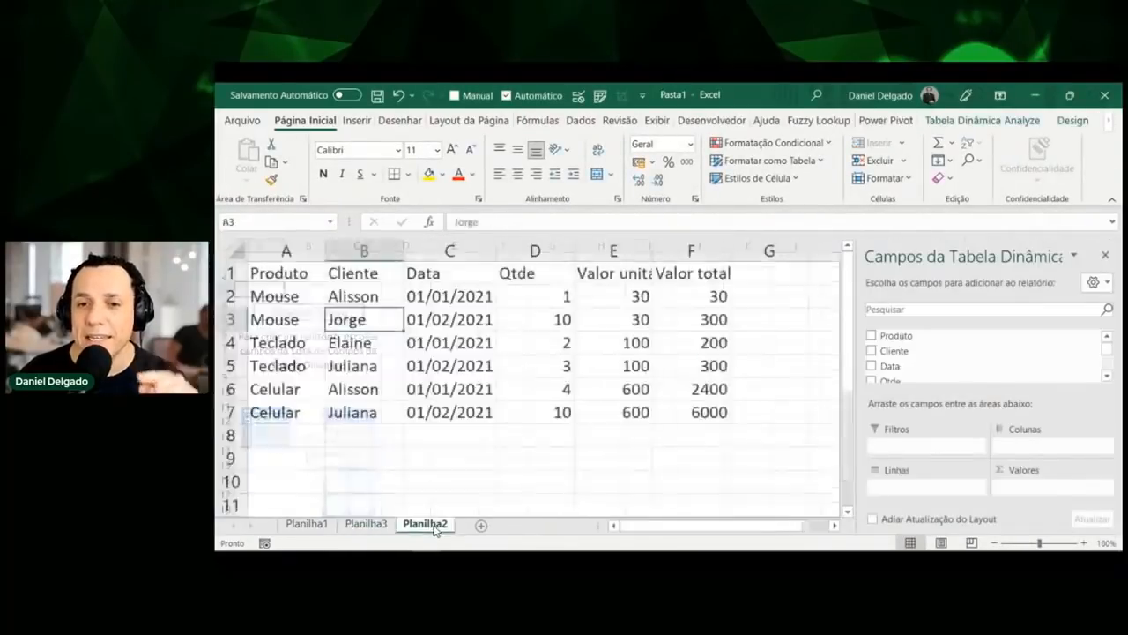
Compare the formatted table in Planilha1 with the plain range A1:F7 in Planilha2
left_click(310, 522)
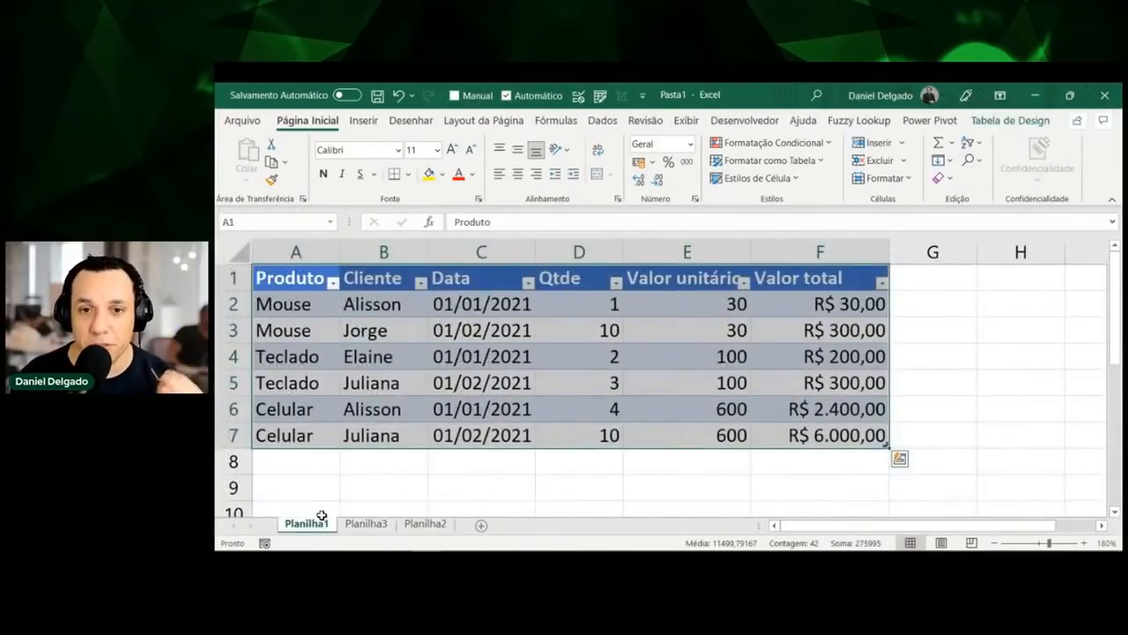
left_click(414, 525)
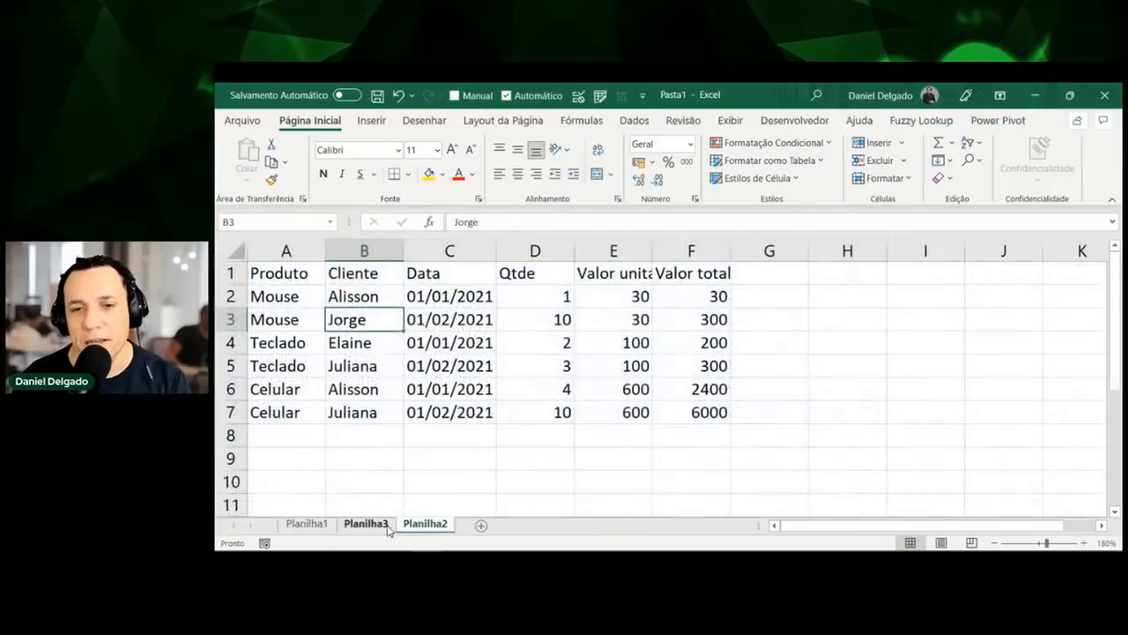
left_click_drag(278, 281, 675, 409)
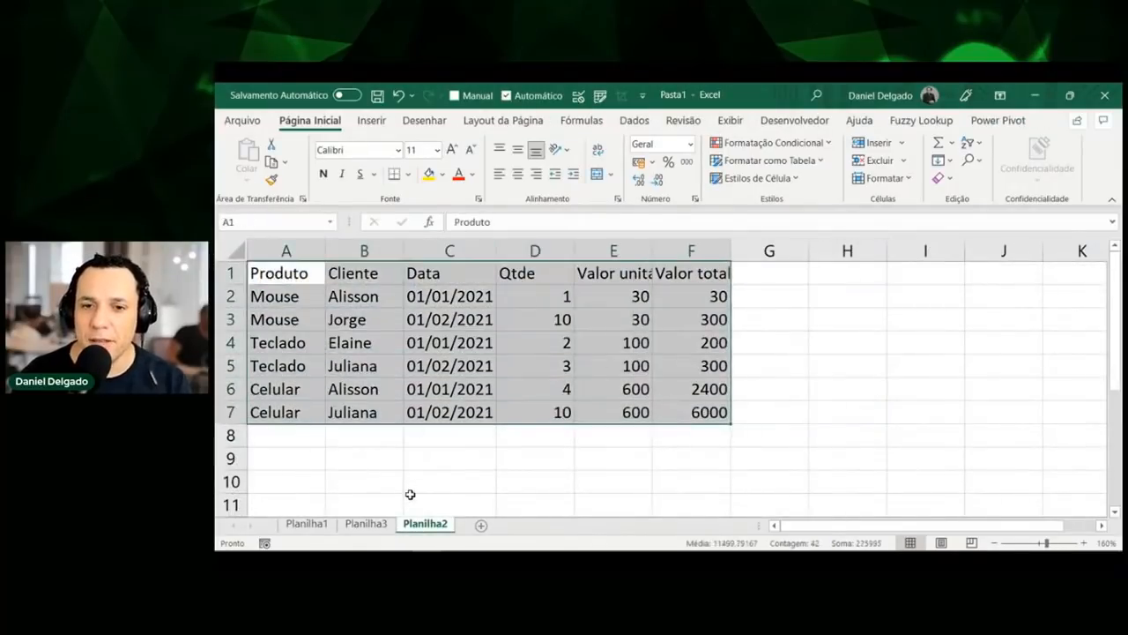
Add the Produto field to the rows of the pivot table in Planilha3
left_click(365, 523)
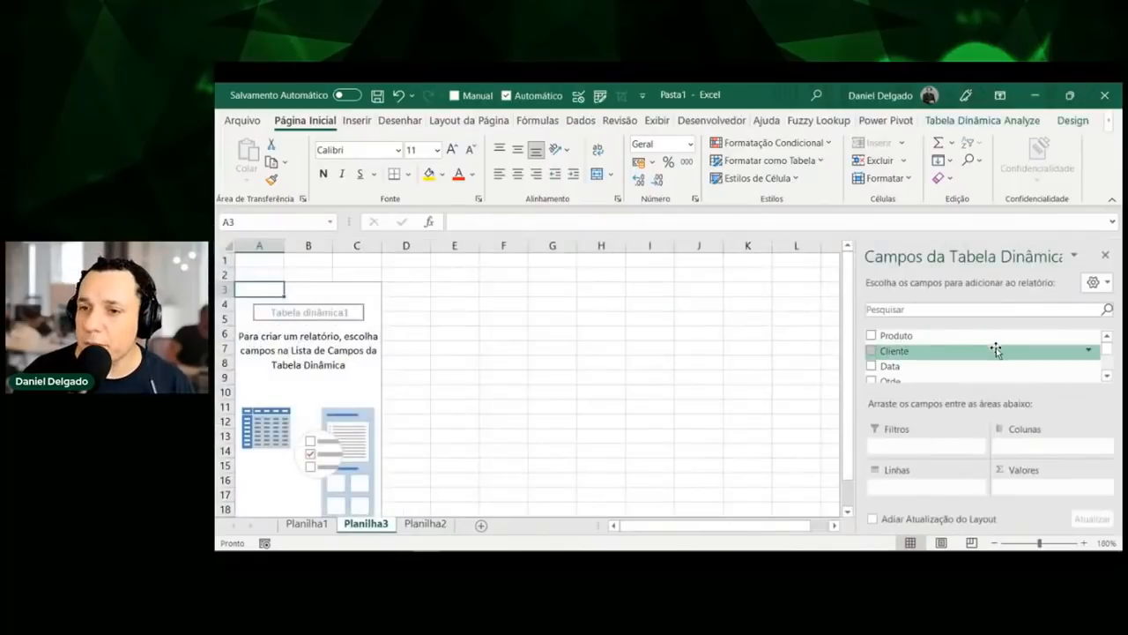
left_click_drag(995, 335, 941, 484)
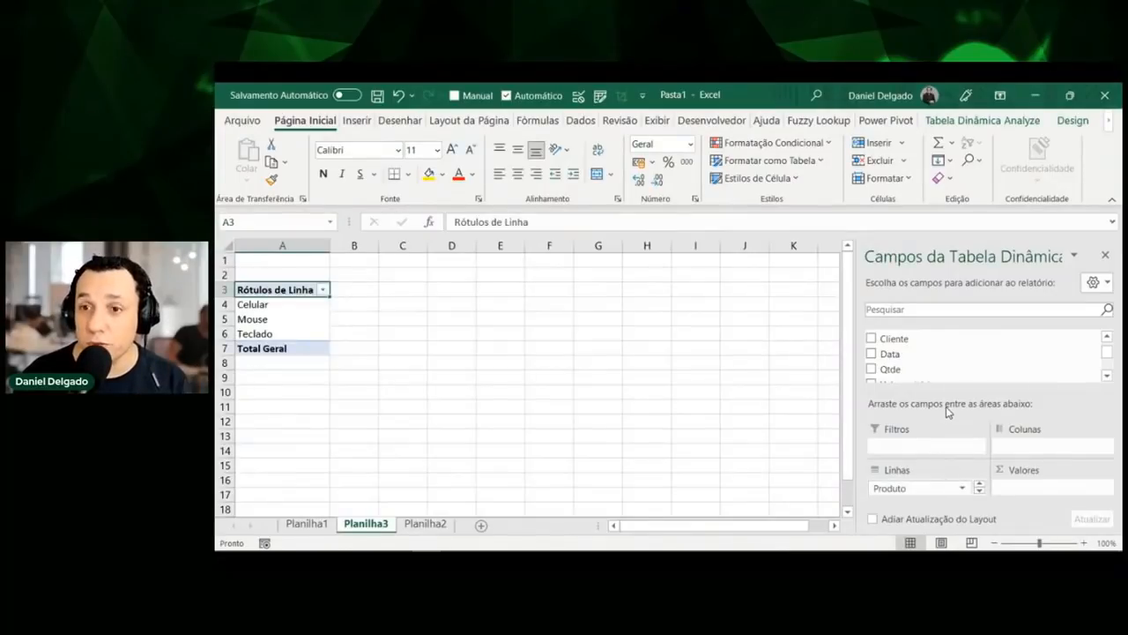
scroll(316, 323, "up", 6)
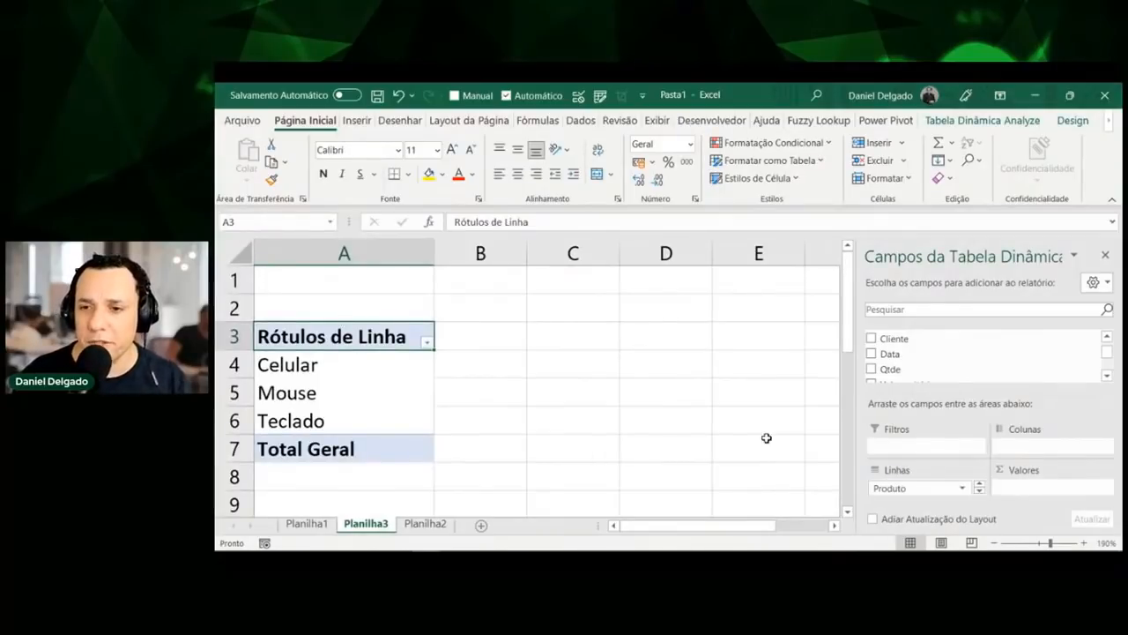
Replace Produto with Cliente in the pivot table rows and add Qtde as a summed value
left_click_drag(890, 489, 797, 421)
left_click_drag(889, 339, 910, 483)
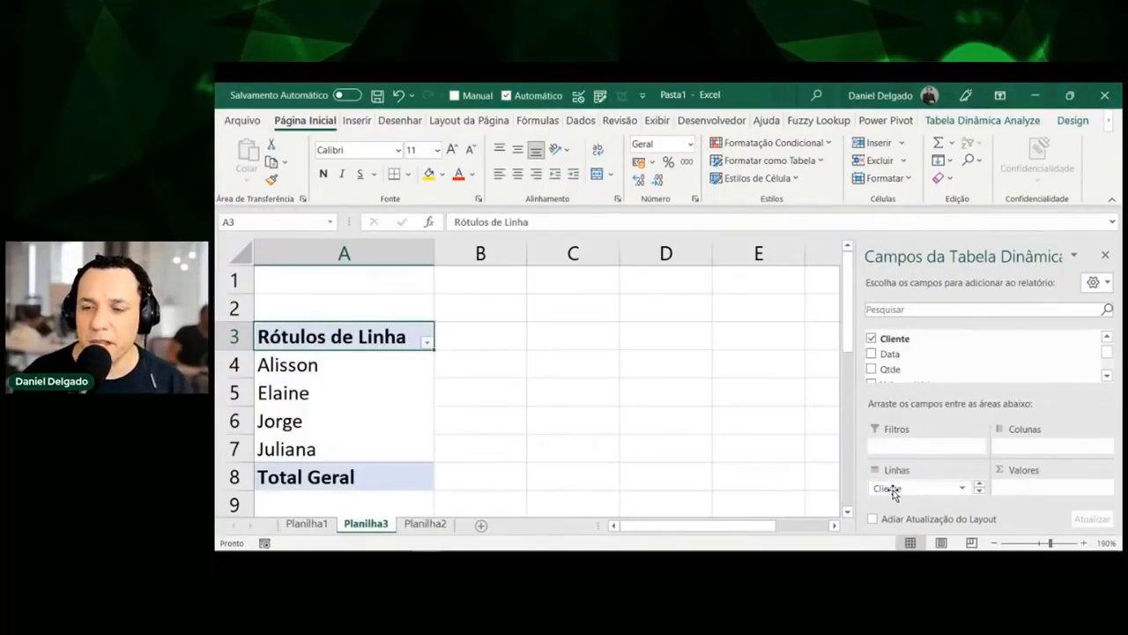
left_click_drag(892, 370, 1027, 489)
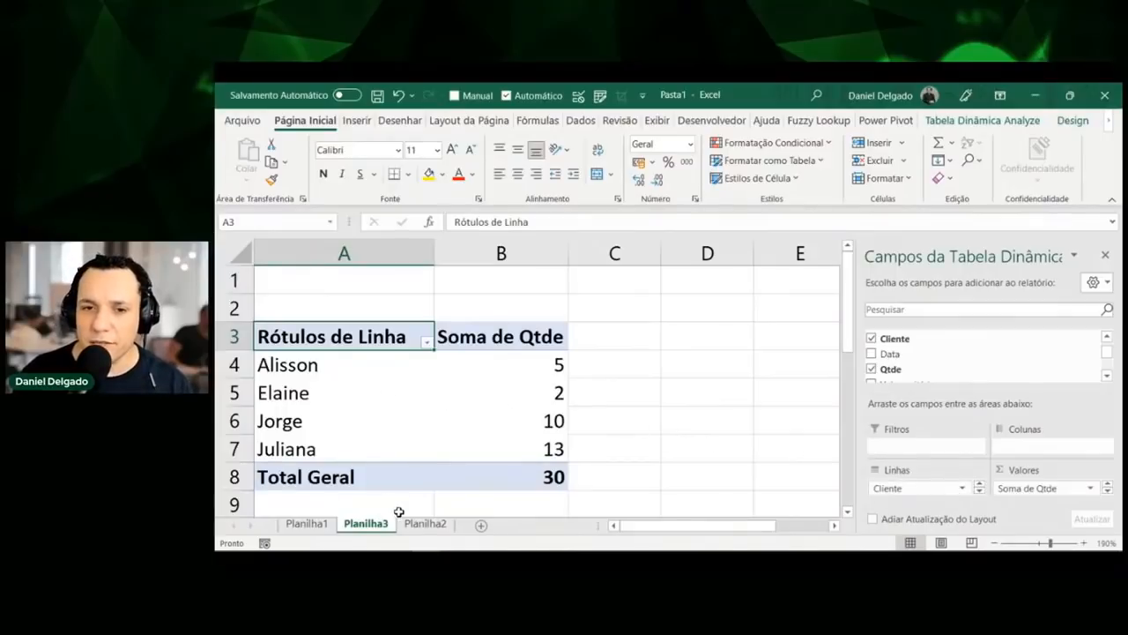
Compare the source records in Planilha2 with the Qtde grand total of the pivot table in Planilha3
left_click(424, 524)
left_click_drag(325, 287, 711, 421)
left_click(368, 526)
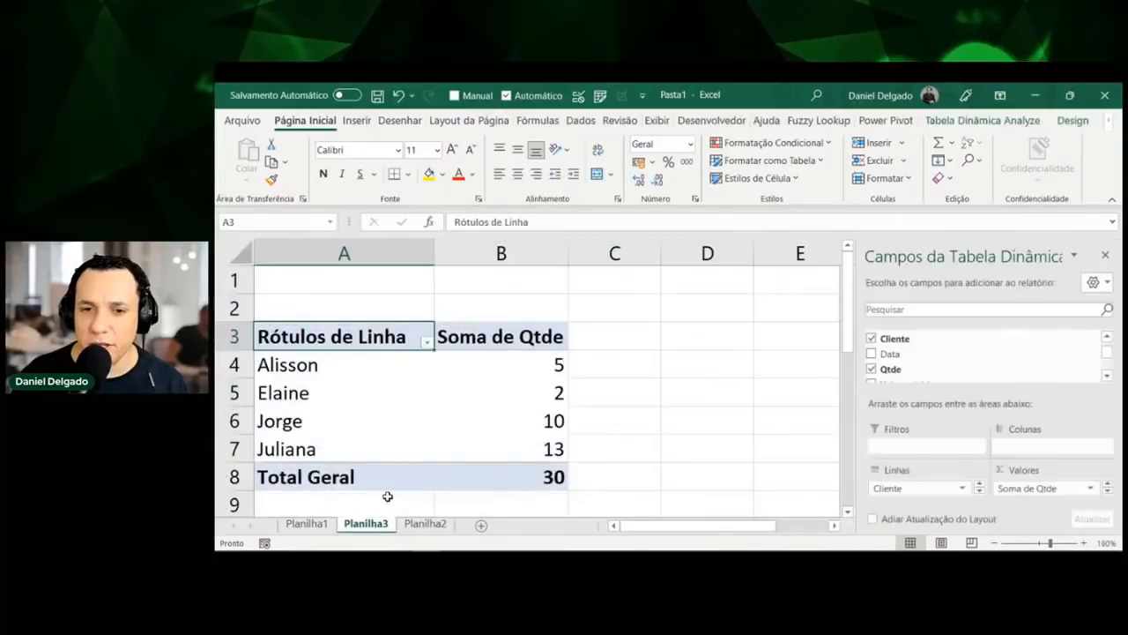
left_click(486, 427)
left_click(547, 481)
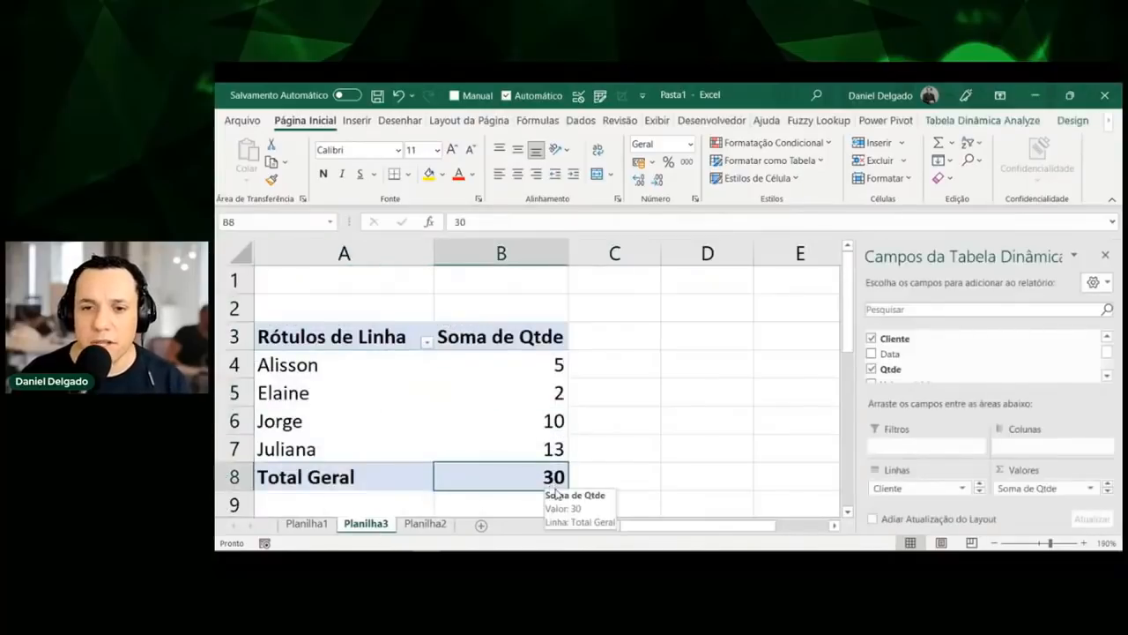
Check the sum of the Qtde cells D2:D7 in Planilha2
left_click(410, 528)
left_click_drag(527, 296, 543, 430)
left_click_drag(545, 406, 546, 407)
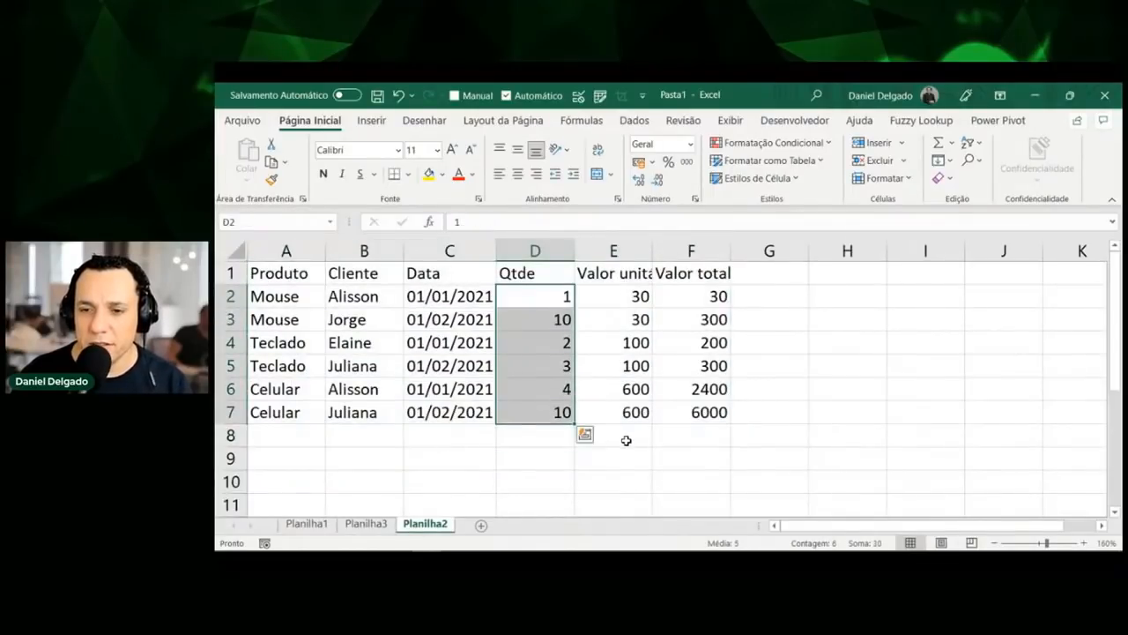
key("ctrl+q")
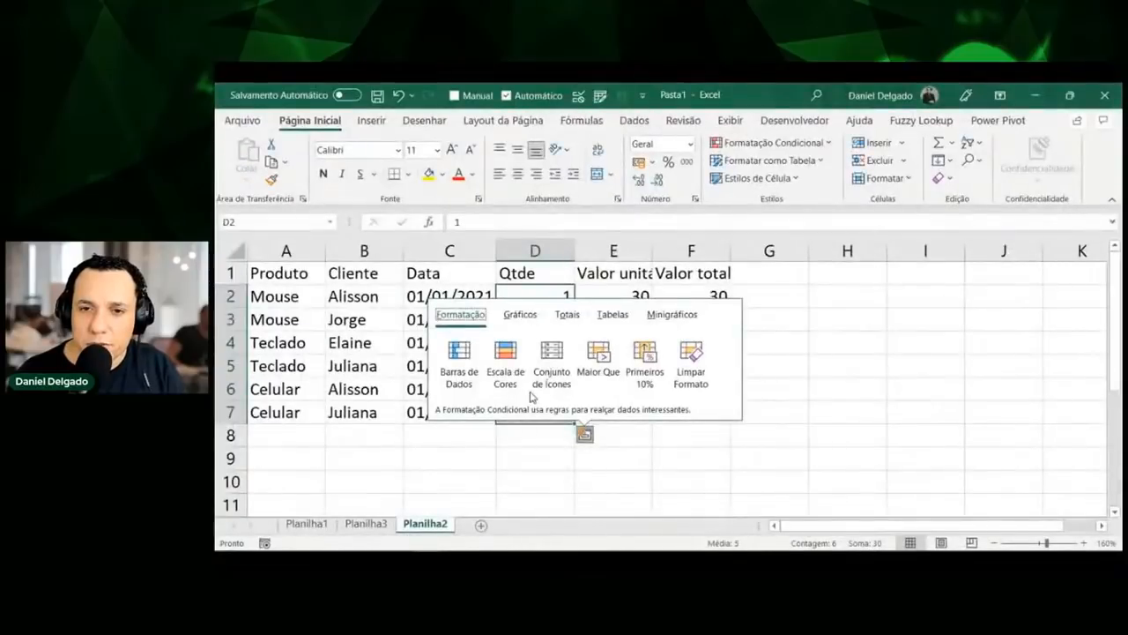
left_click(388, 387)
left_click_drag(557, 298, 564, 408)
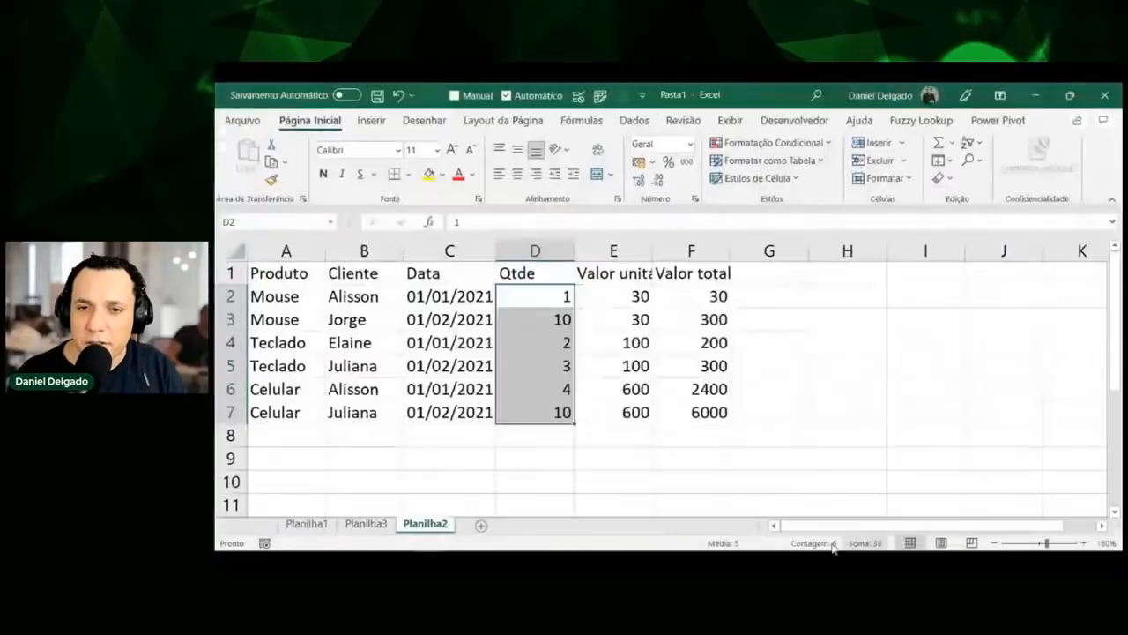
key("ctrl+q")
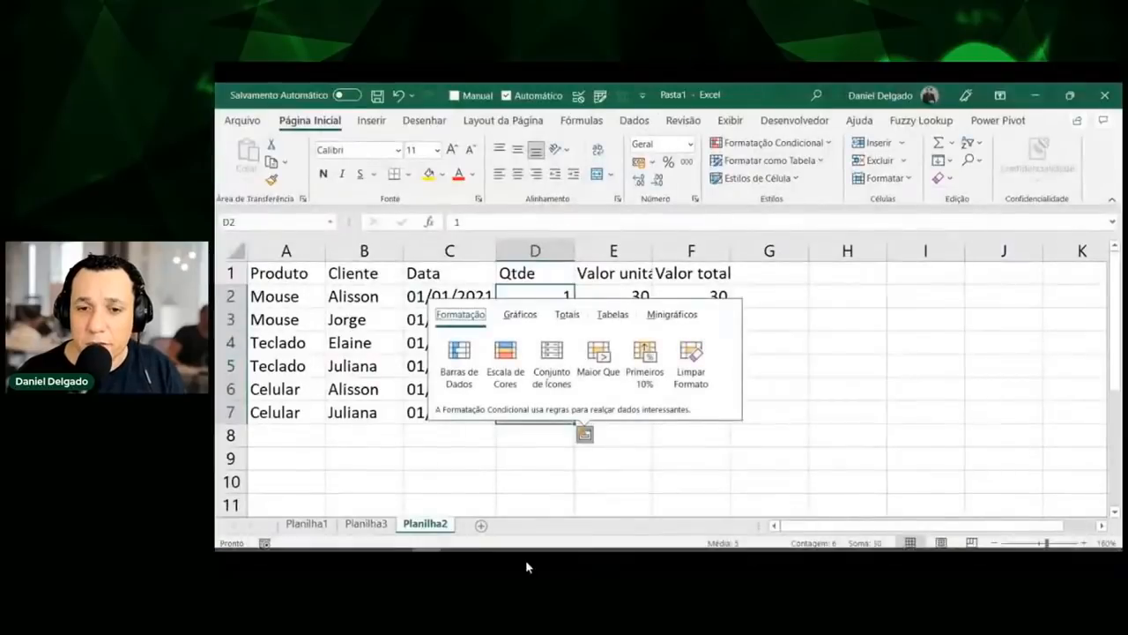
Review the Qtde sums per client and the grand total in the Planilha3 pivot table
left_click(385, 526)
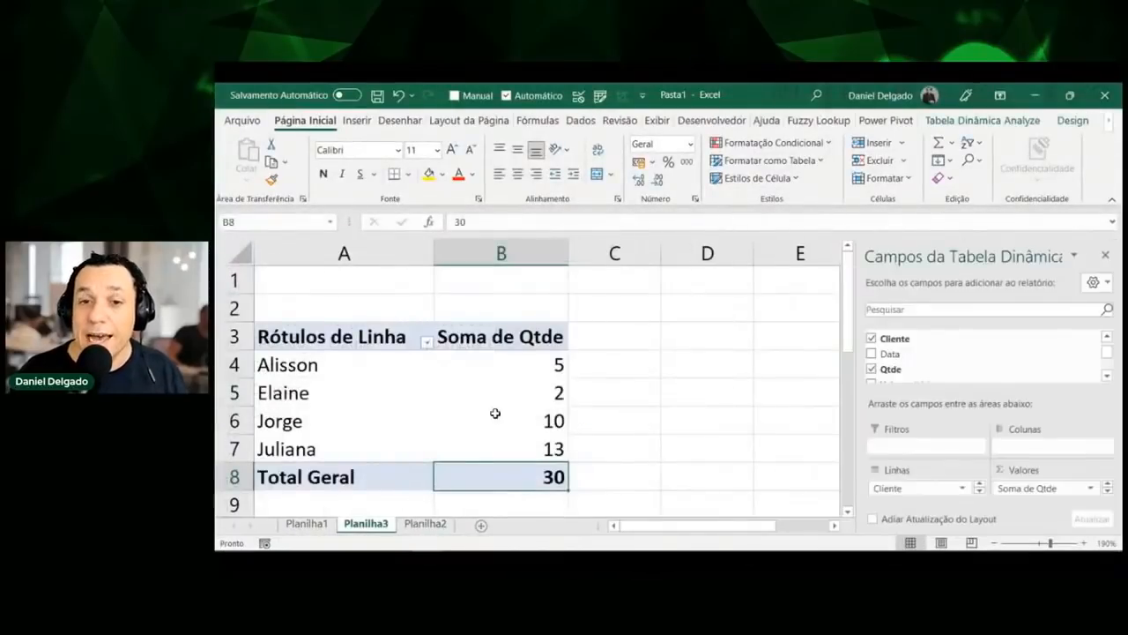
left_click_drag(526, 374, 536, 450)
left_click(290, 421)
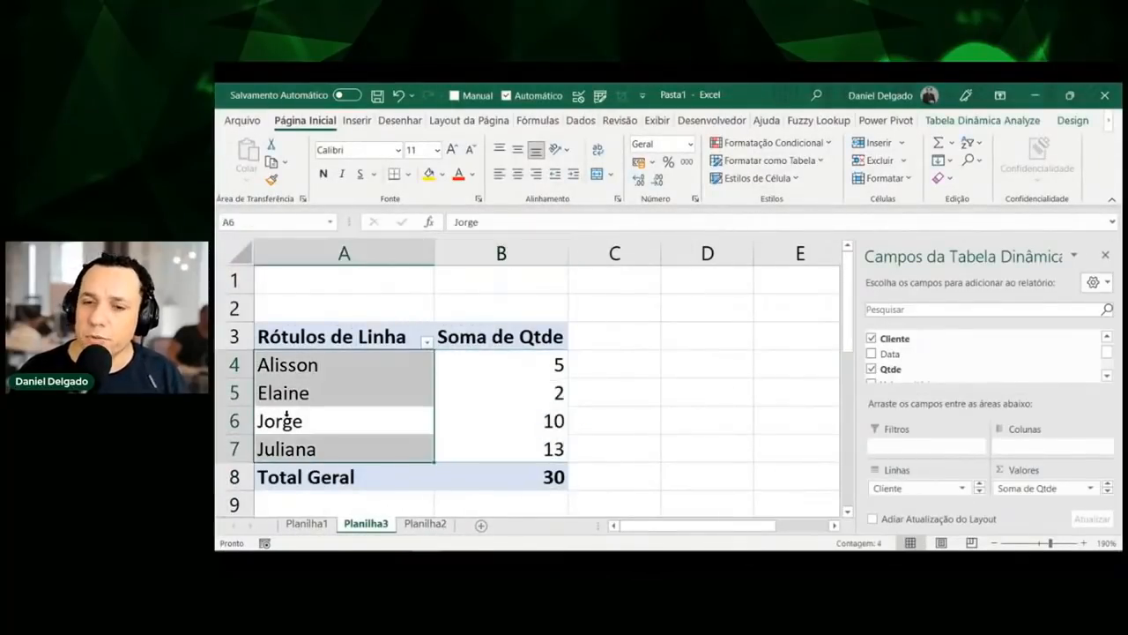
left_click(554, 477)
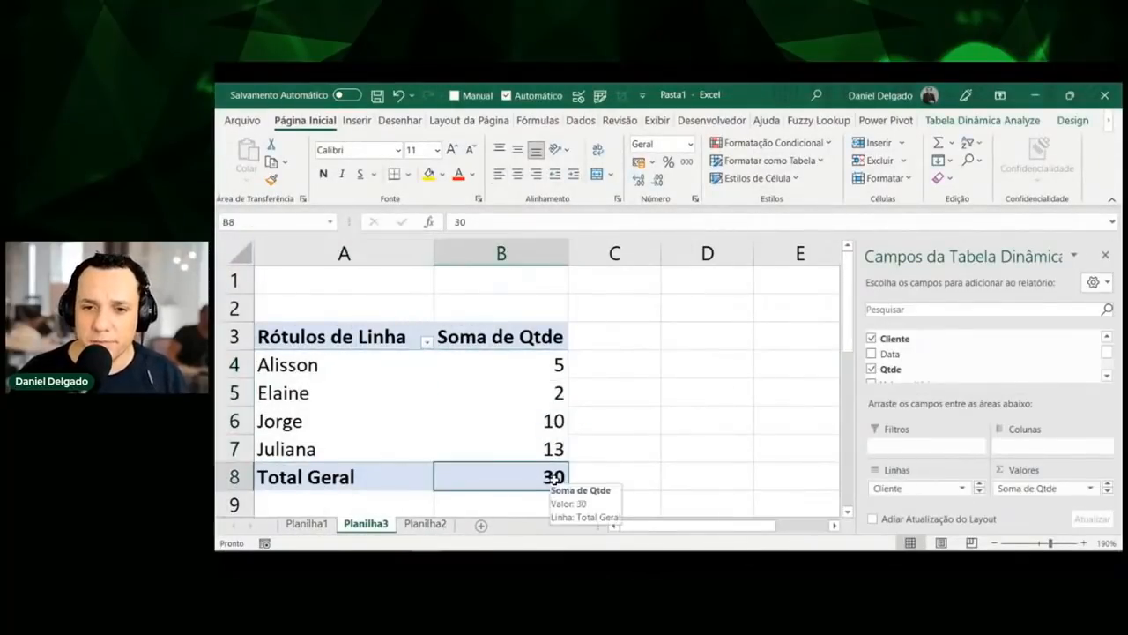
Duplicate the last sales record of Planilha2, A7:F7, into row 8 directly below the data
left_click(425, 524)
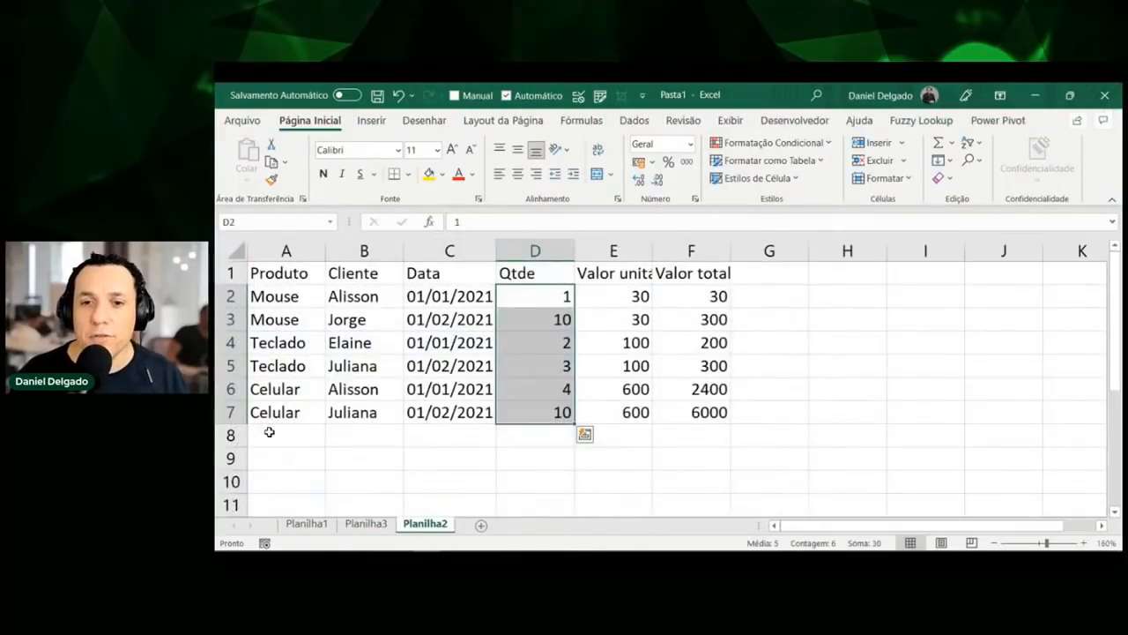
left_click(269, 432)
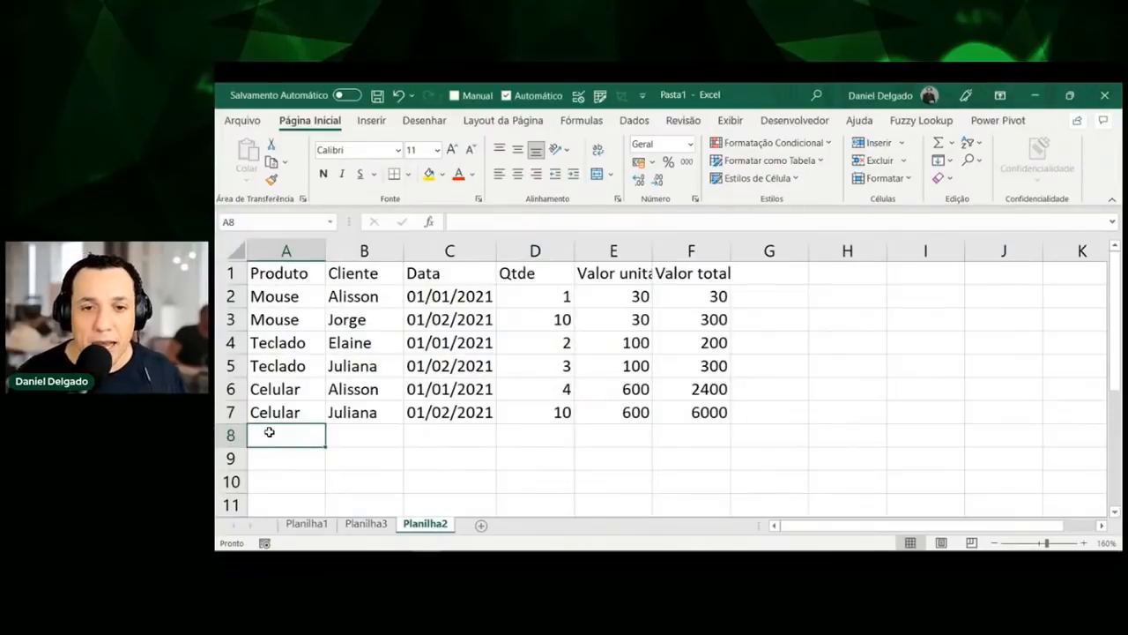
key("Up")
key("shift+Right")
key("shift+Right")
key("shift+Right")
key("shift+Right")
key("shift+Right")
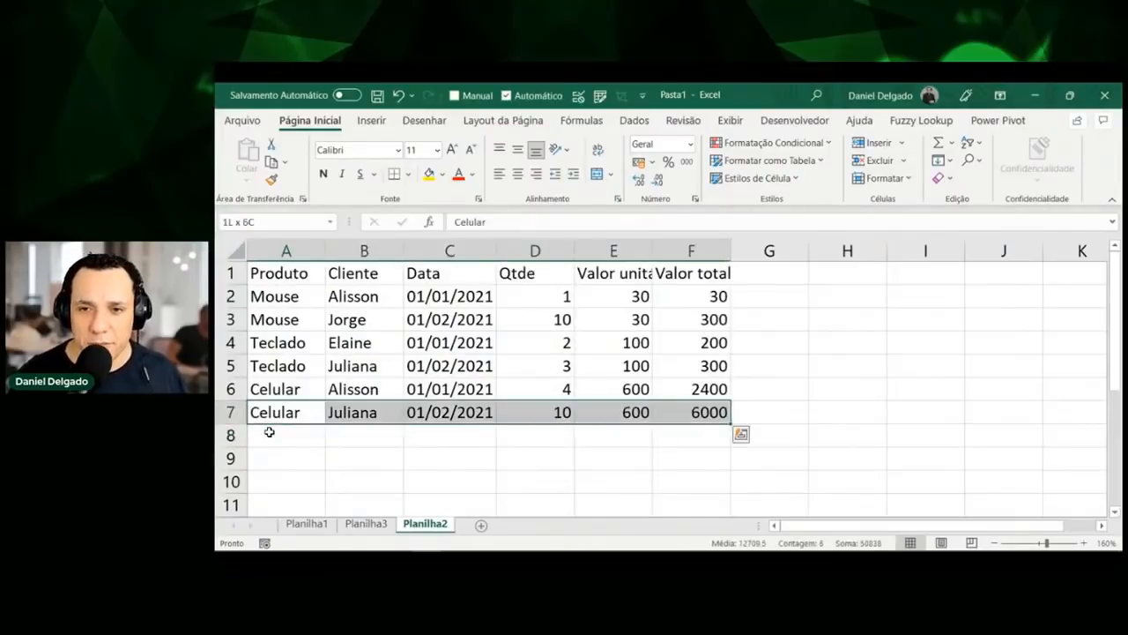
key("ctrl+c")
key("Down")
key("ctrl+v")
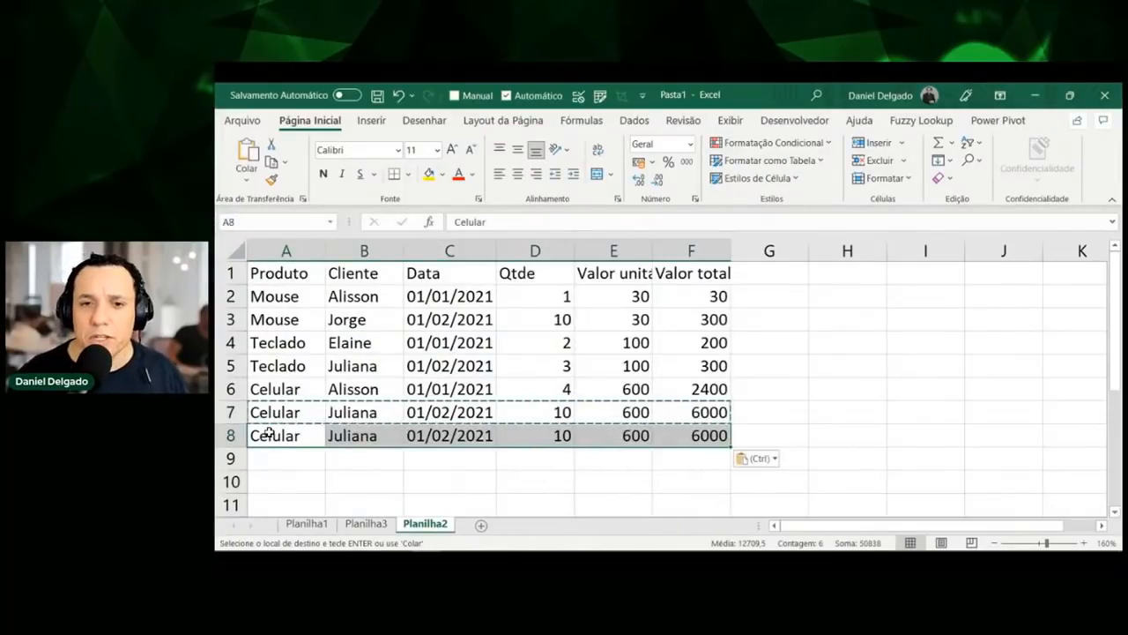
key("Up")
key("Right")
key("Escape")
key("Down")
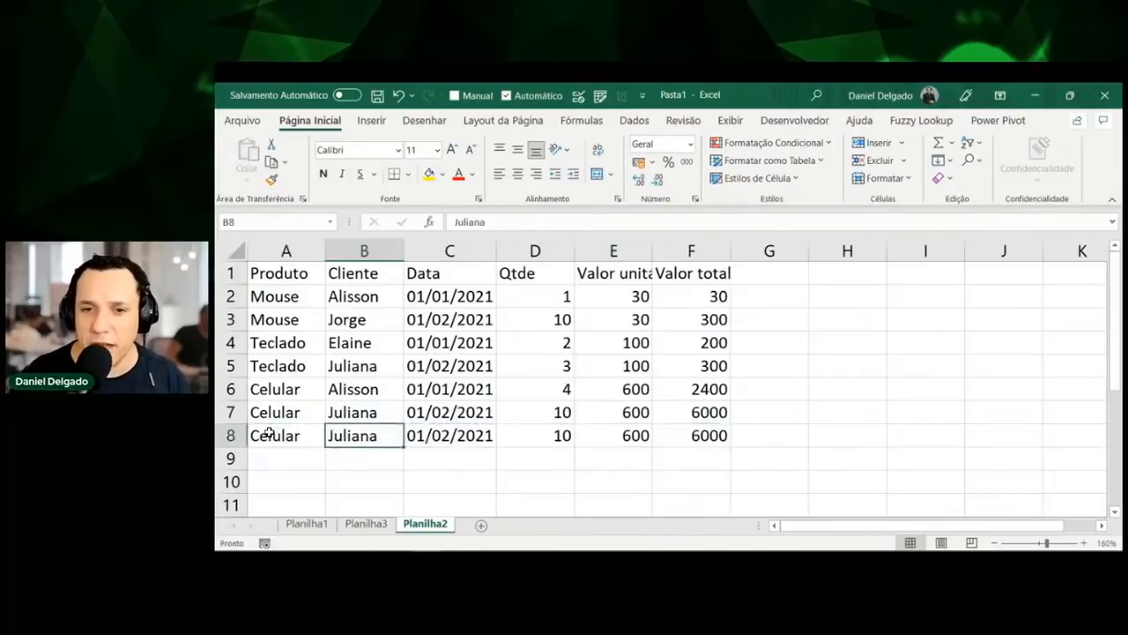
Compare the pivot table's grand total with the sum of the Qtde column D1:D8 in Planilha2, including the added row
key("Right")
key("Right")
key("Right")
key("shift+Left")
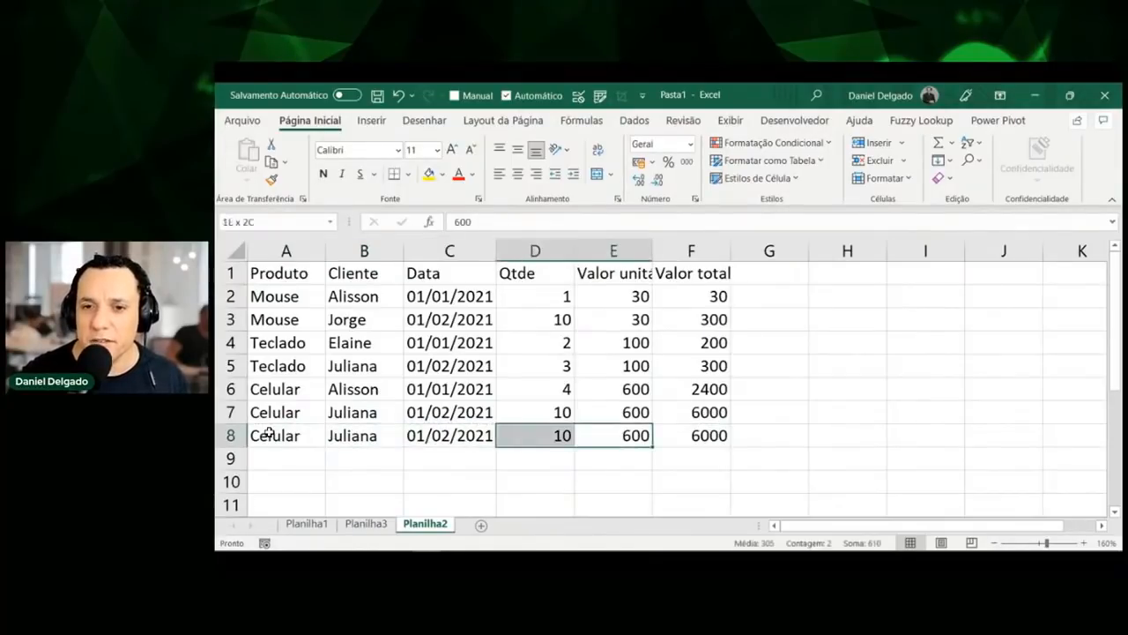
left_click(361, 526)
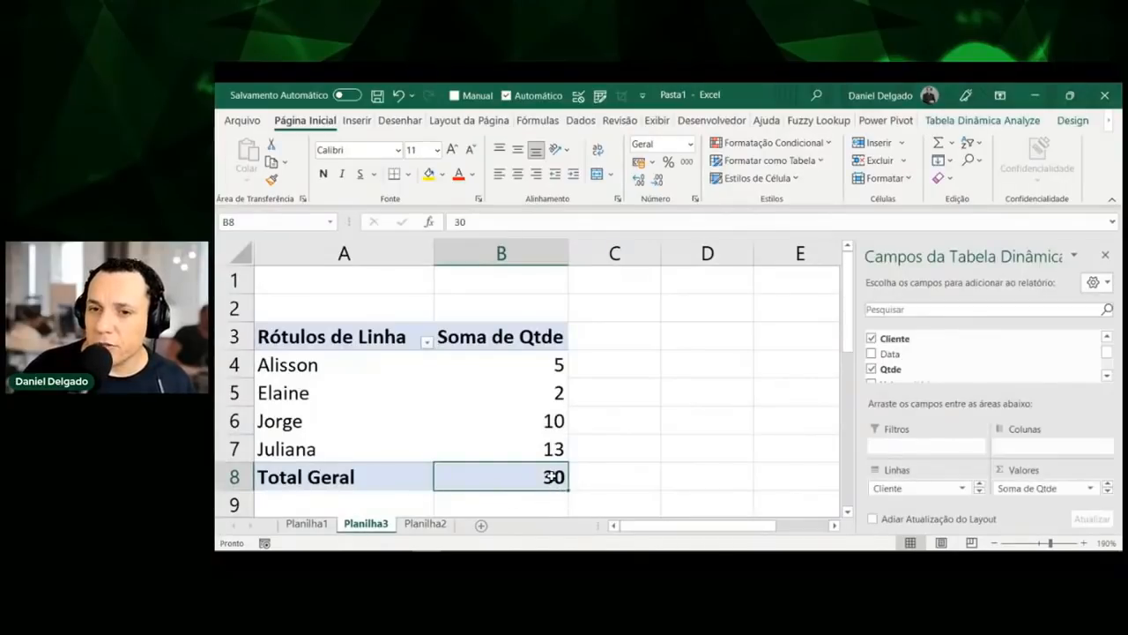
left_click(424, 523)
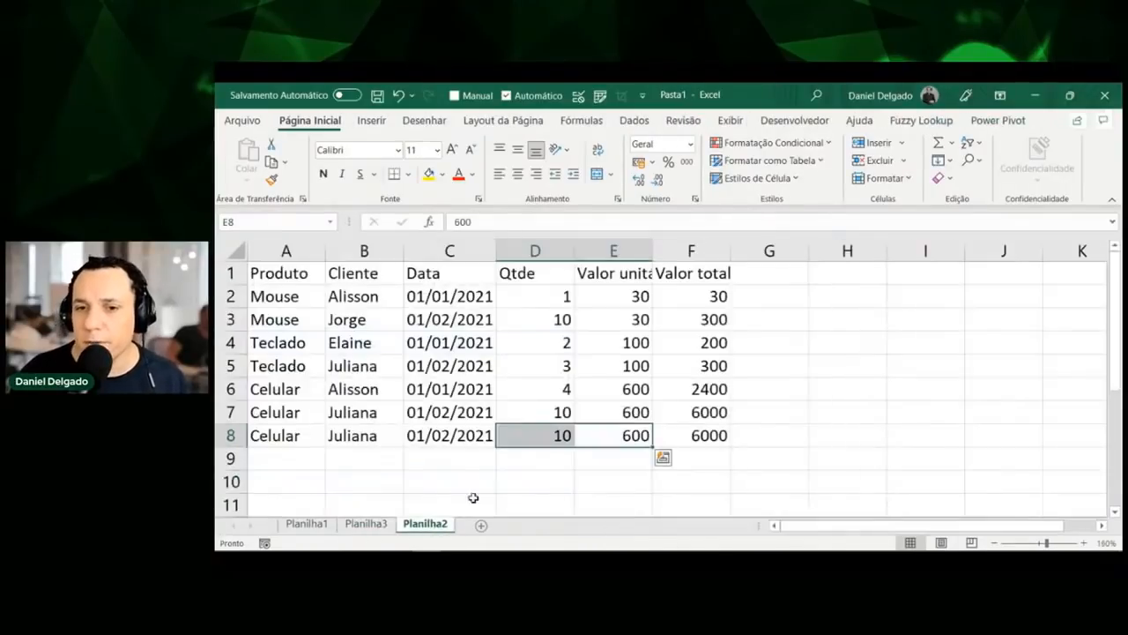
left_click_drag(529, 284, 541, 428)
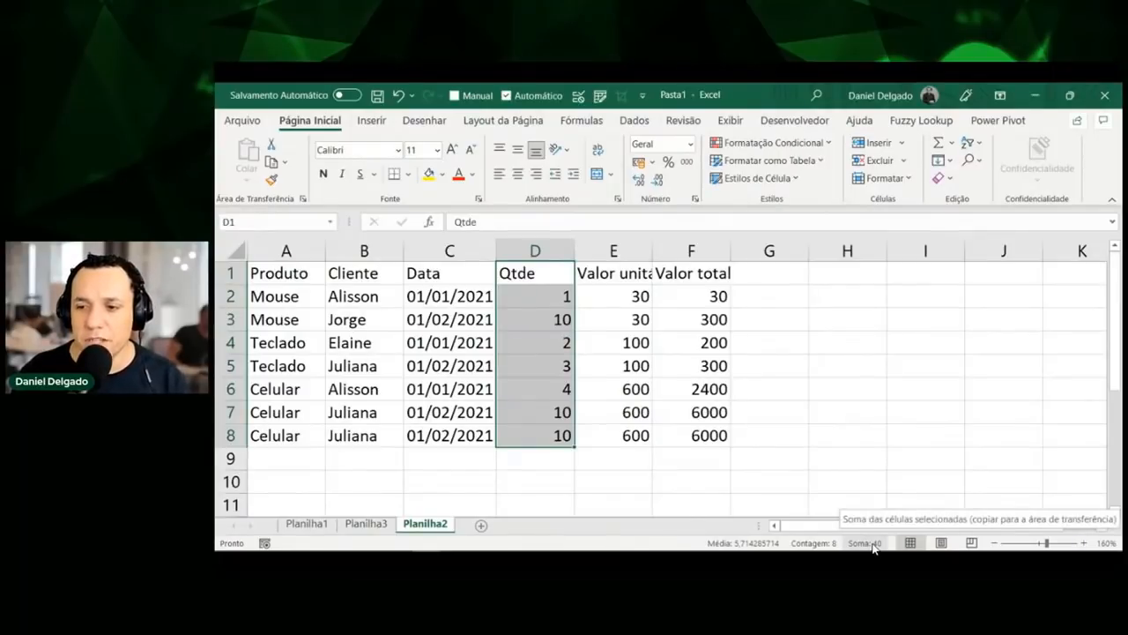
Refresh the pivot table in Planilha3 and check its Qtde grand total
left_click(365, 526)
key("Up")
key("Up")
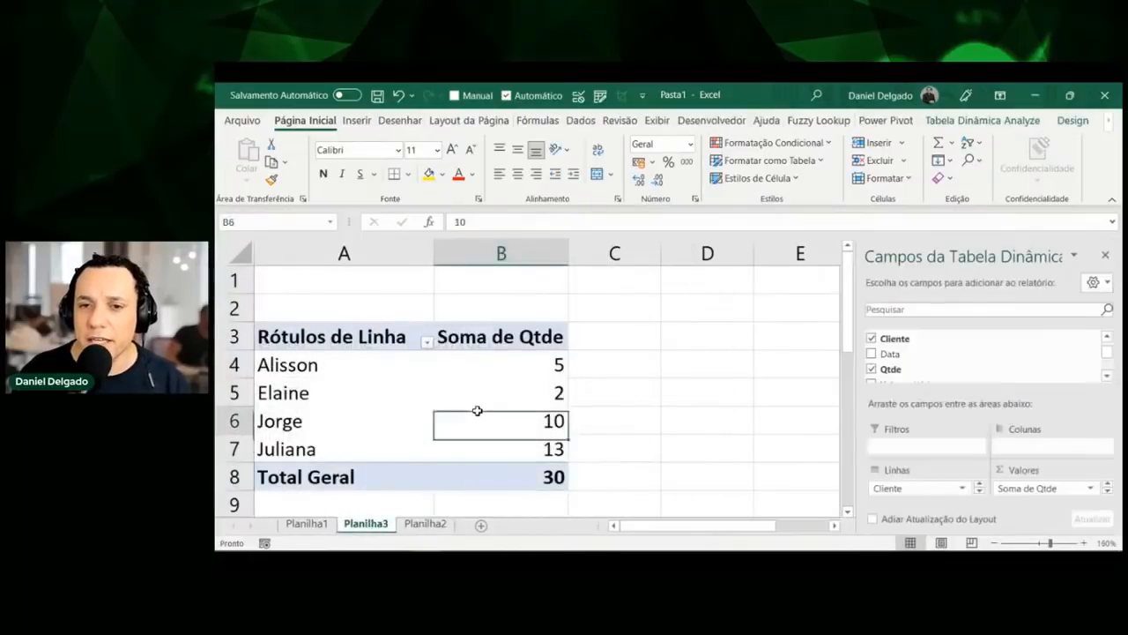
right_click(493, 386)
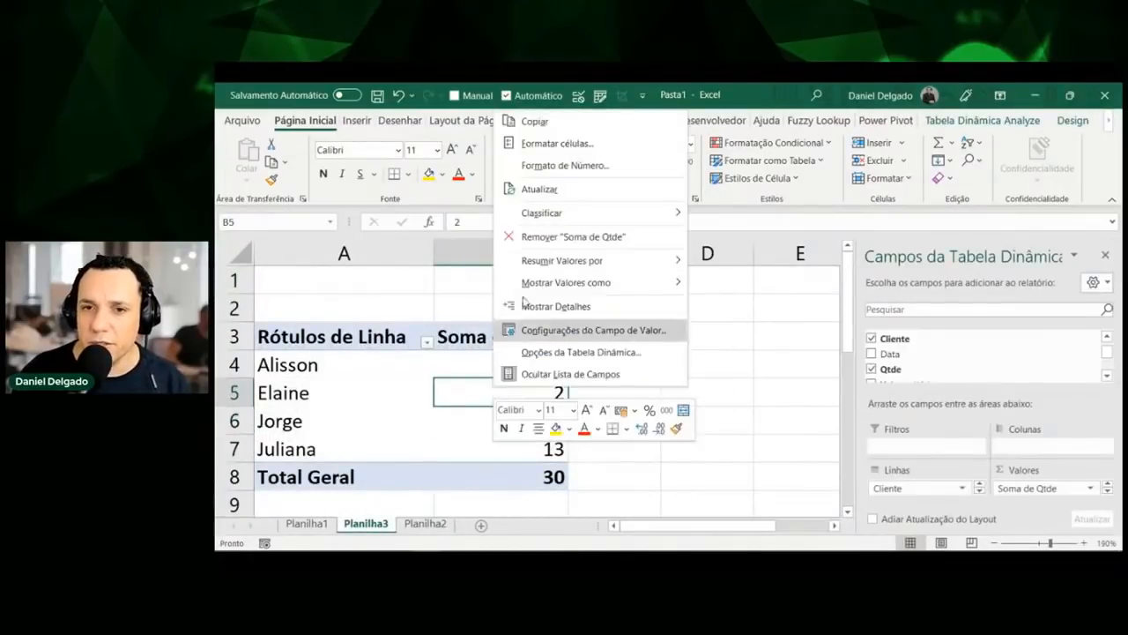
left_click(543, 192)
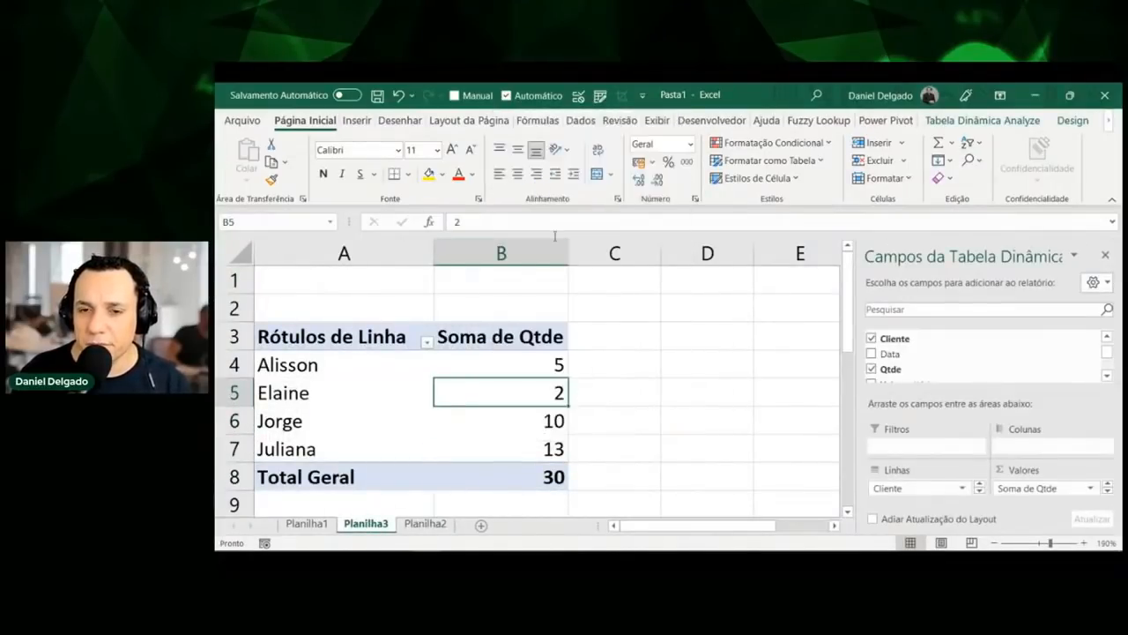
left_click(550, 476)
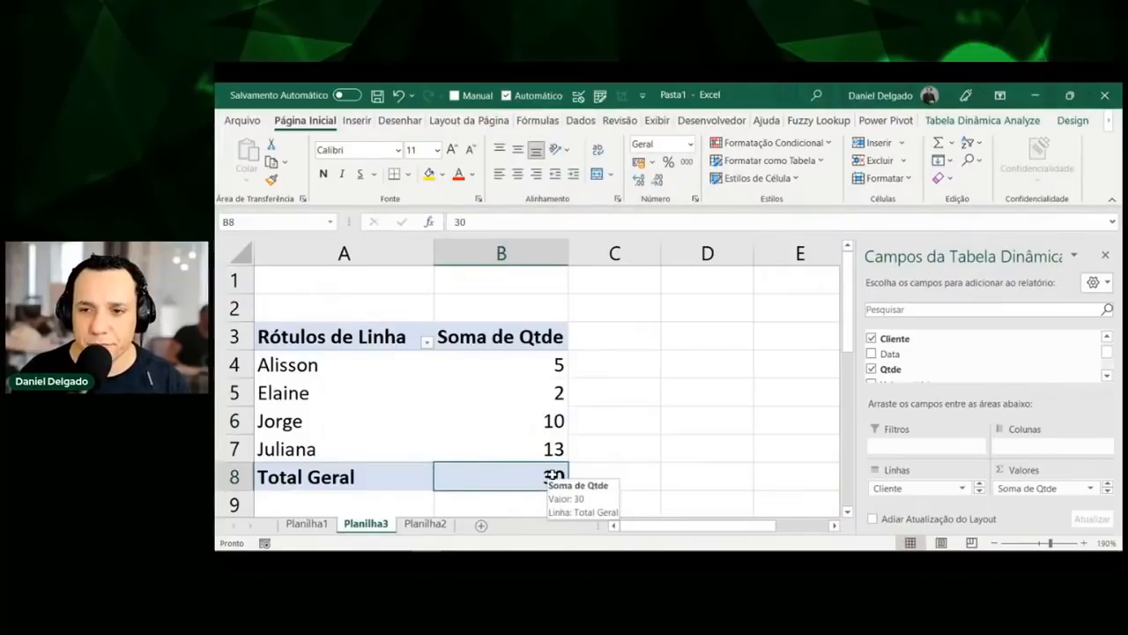
Compare the extended data range A1:F8 in Planilha2 with the refreshed pivot table in Planilha3
left_click(425, 523)
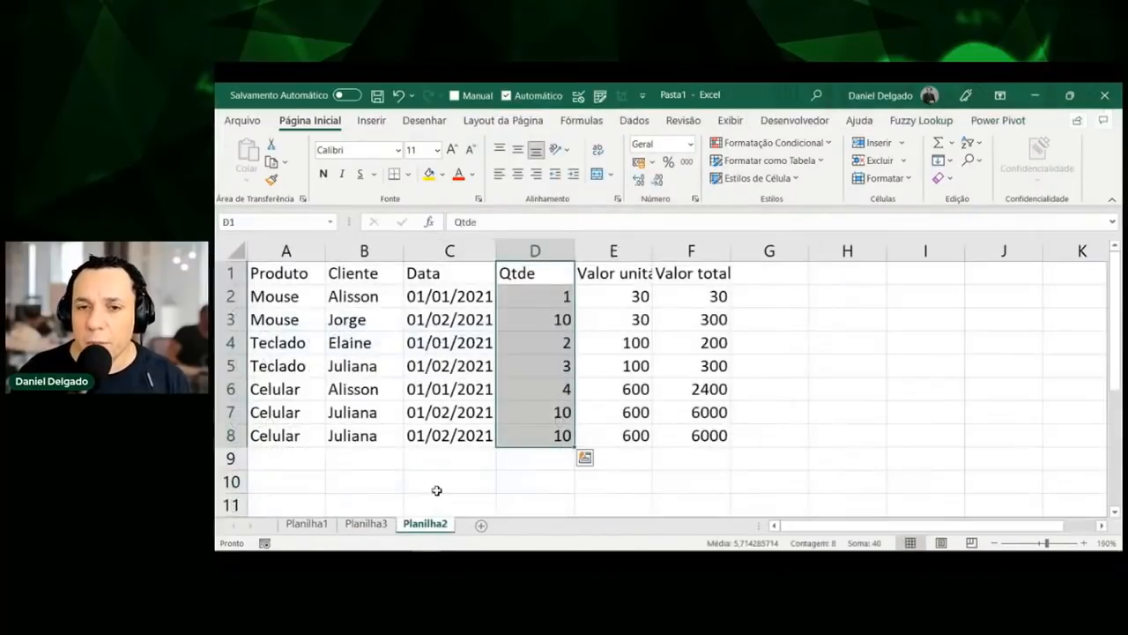
left_click_drag(300, 273, 705, 434)
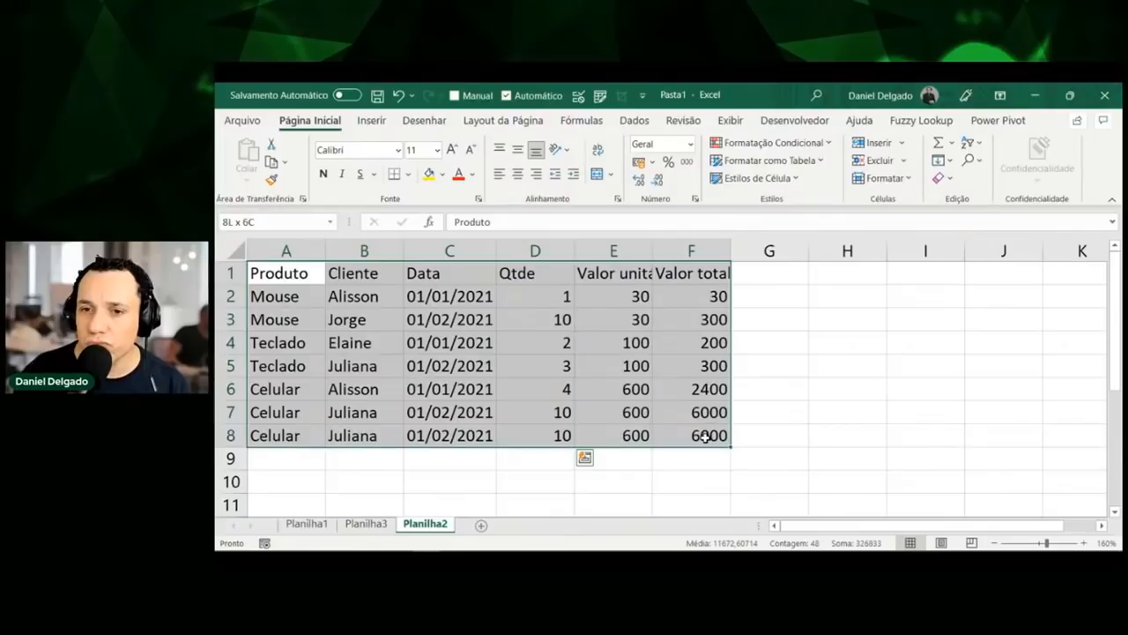
left_click(381, 527)
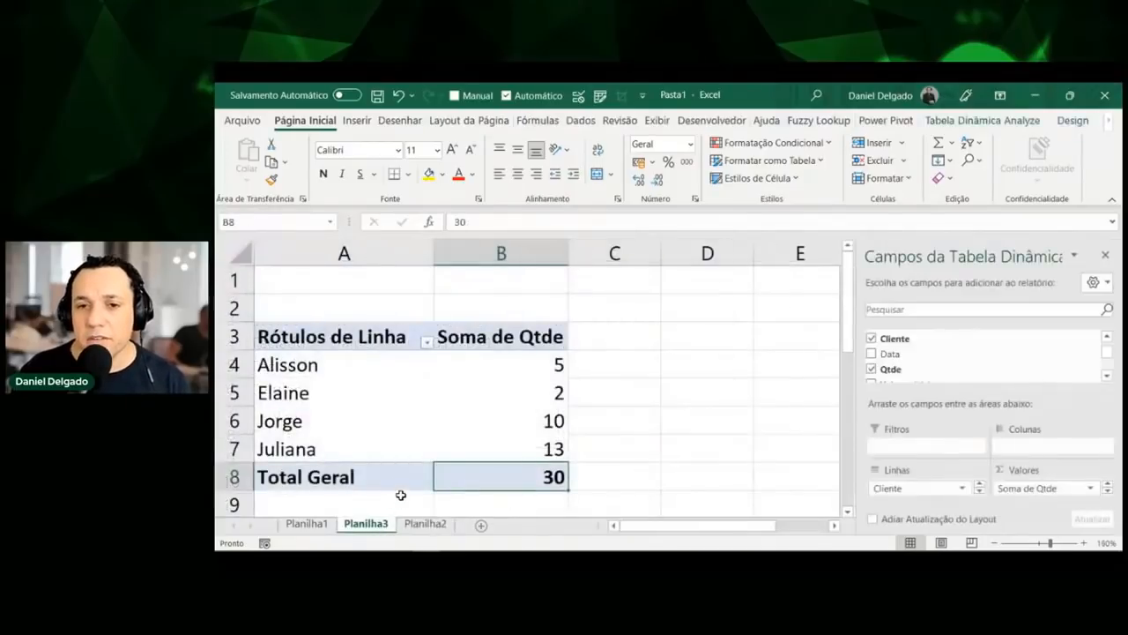
Go back to the formatted sales table in Planilha1 and select its Produto header cell
left_click(307, 524)
left_click(412, 331)
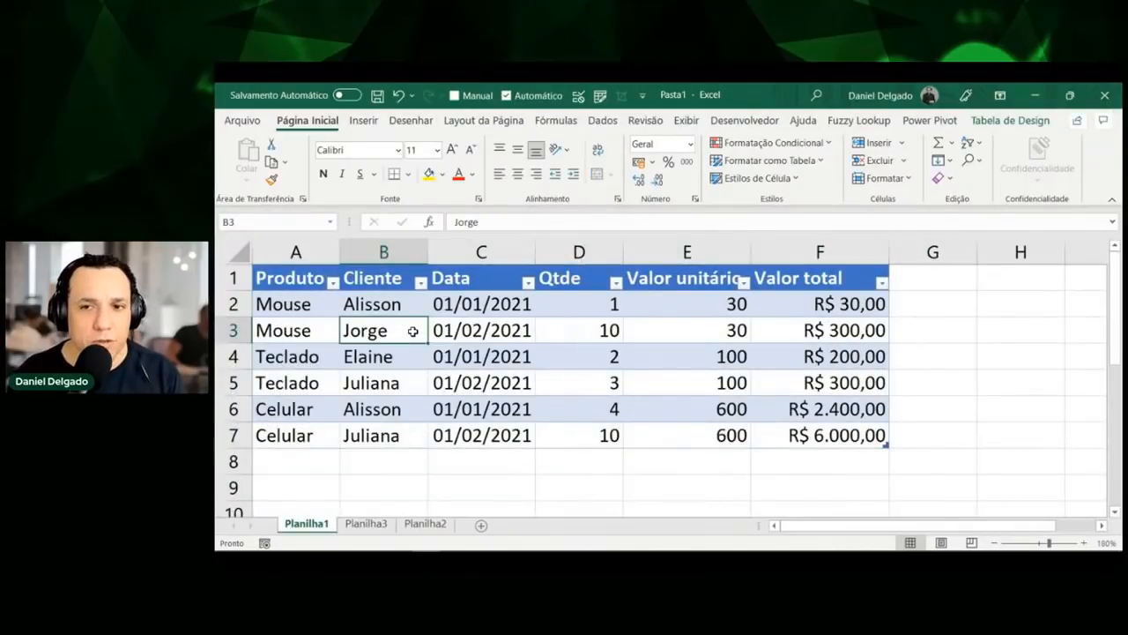
left_click(304, 284)
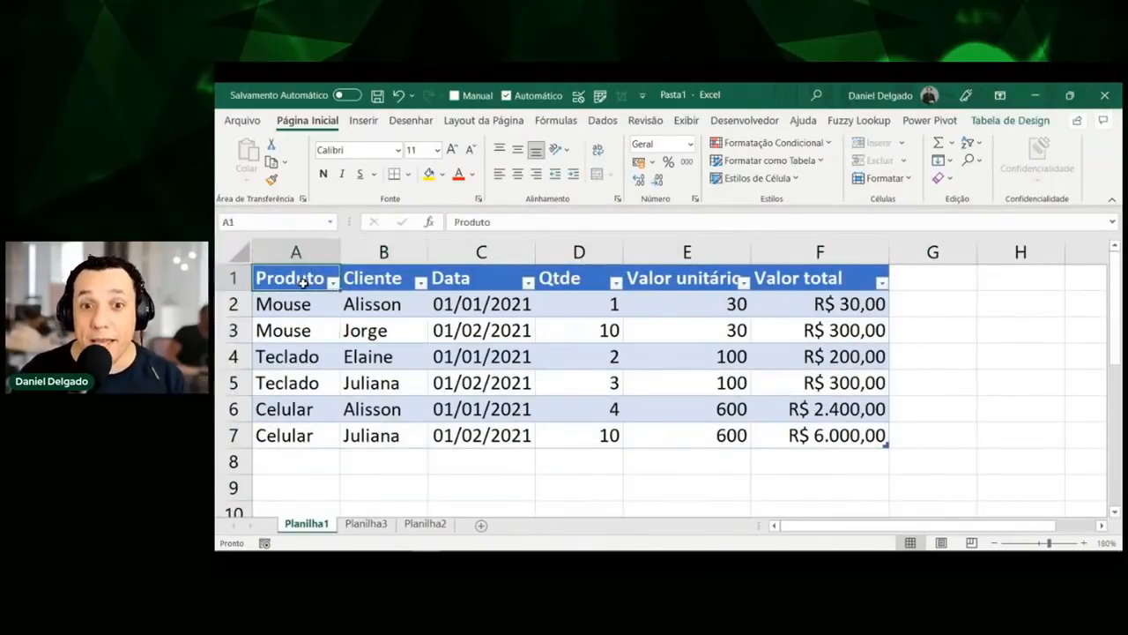
Check the source rows in Planilha2 against the pivot table's Qtde sums in Planilha3 again
left_click(366, 524)
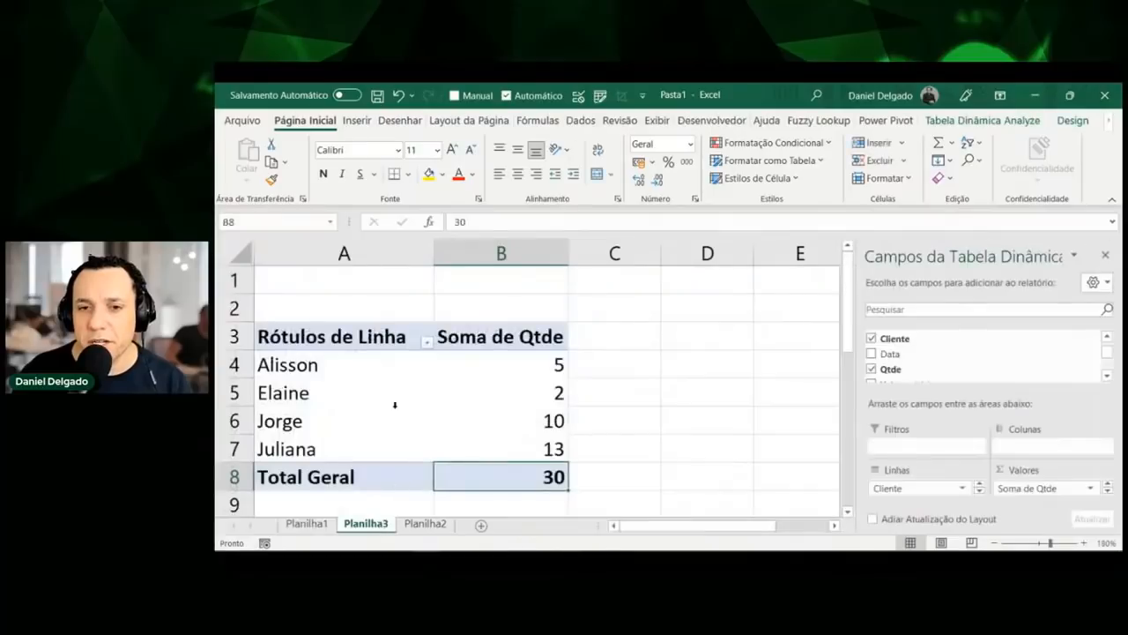
left_click(424, 523)
key("ctrl+a")
left_click(464, 407)
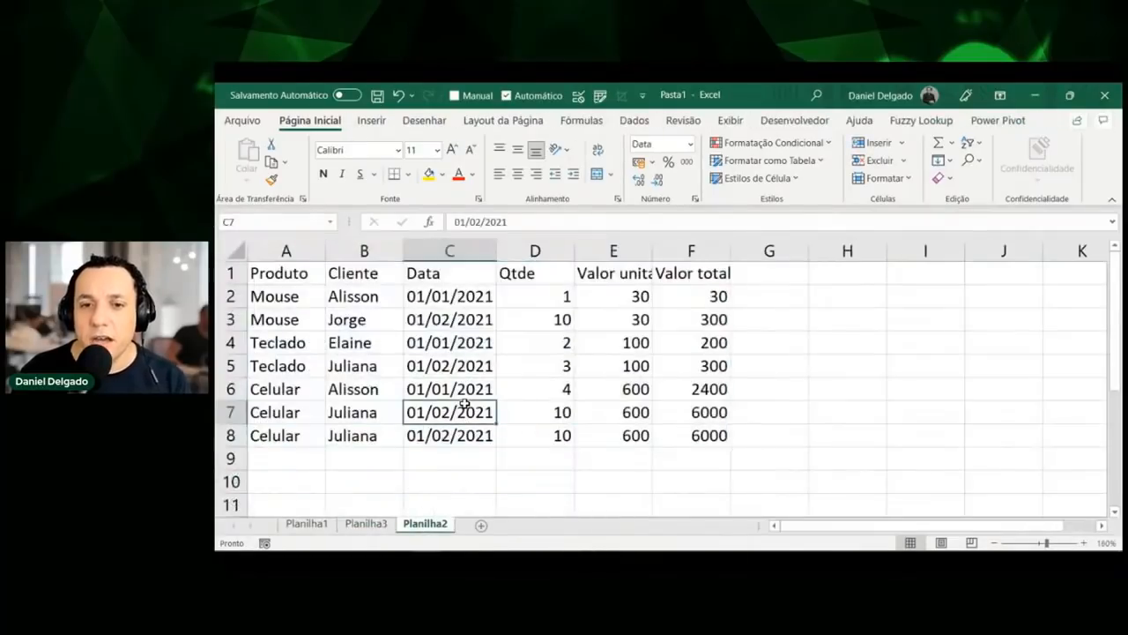
left_click(383, 527)
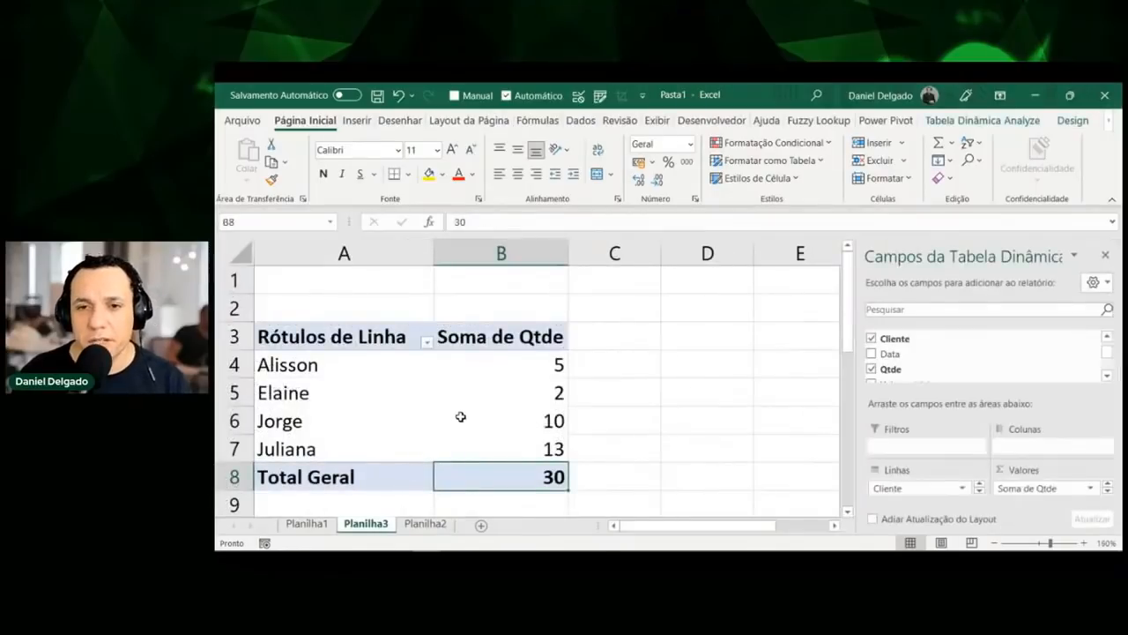
Change the pivot table's data source to the entire columns A to F of Planilha2 (Planilha2!$A:$F)
left_click(483, 384)
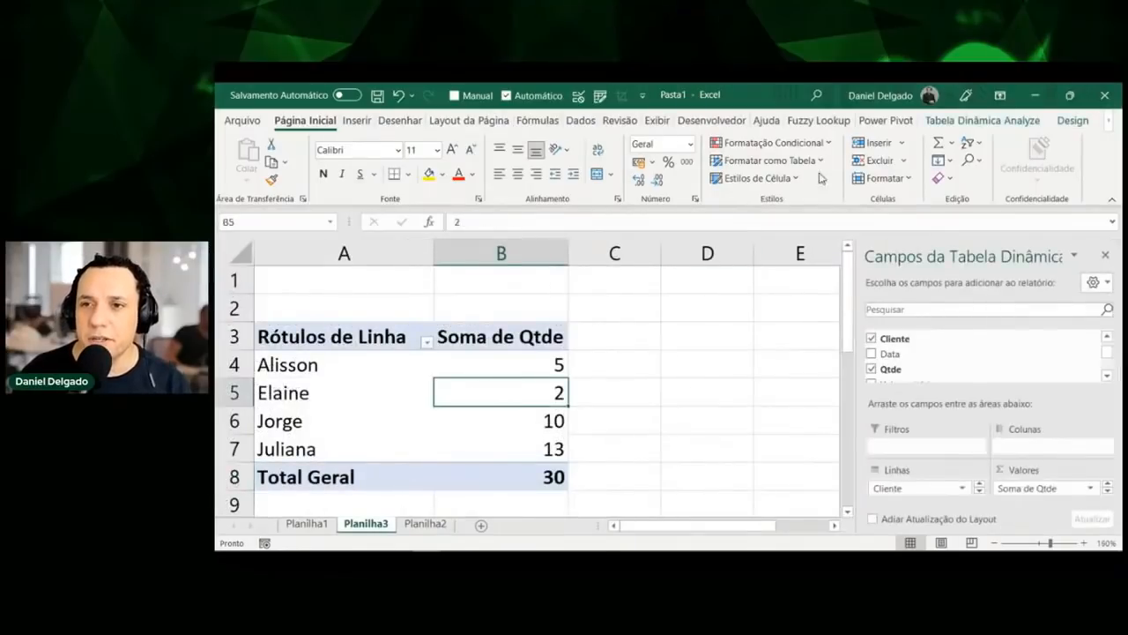
left_click(1012, 120)
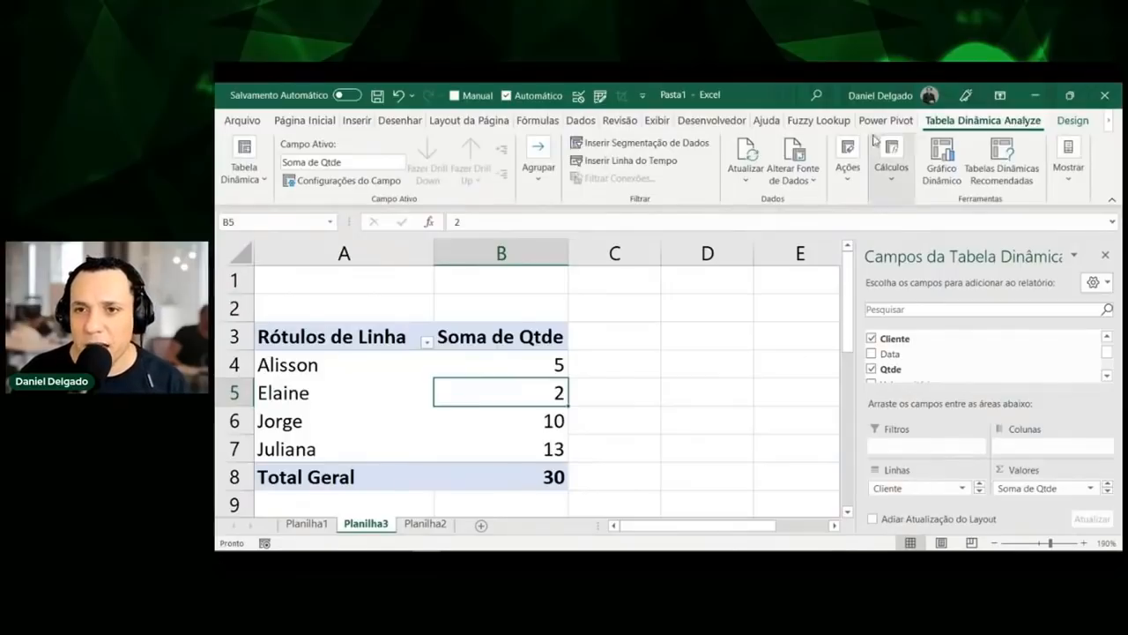
left_click(792, 160)
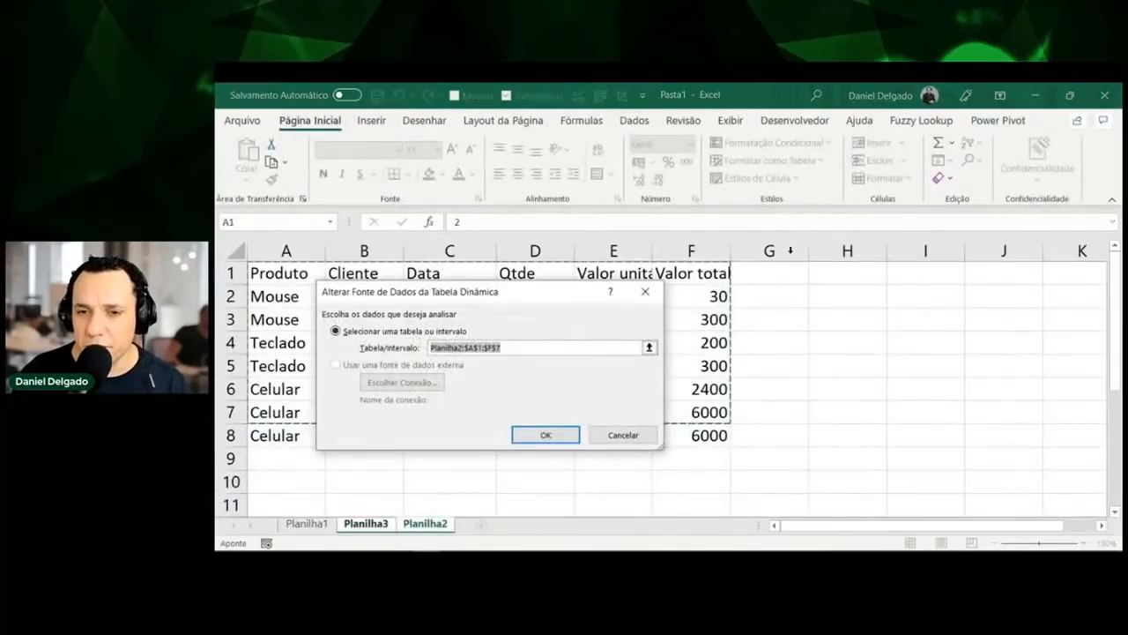
key("ctrl+1")
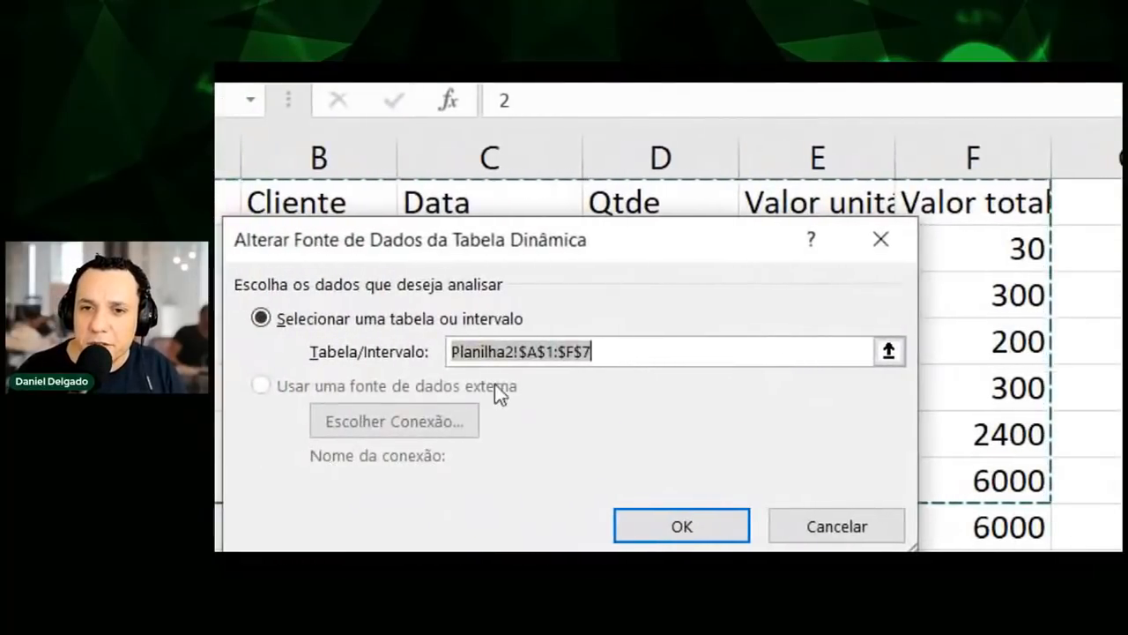
left_click_drag(653, 244, 733, 208)
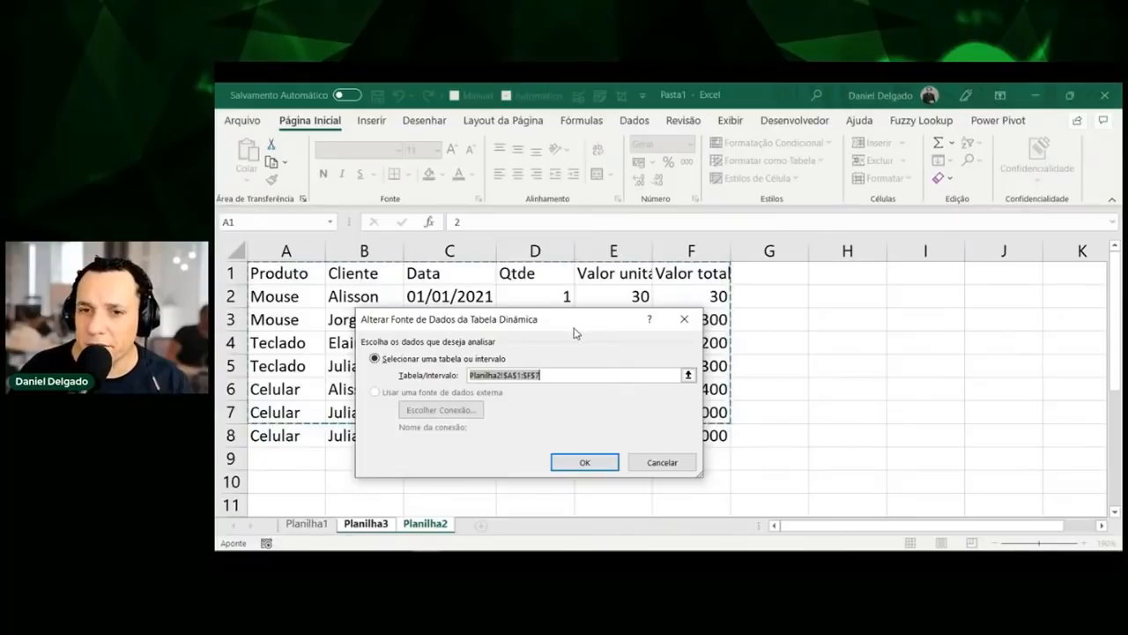
left_click(688, 374)
left_click_drag(300, 250, 666, 258)
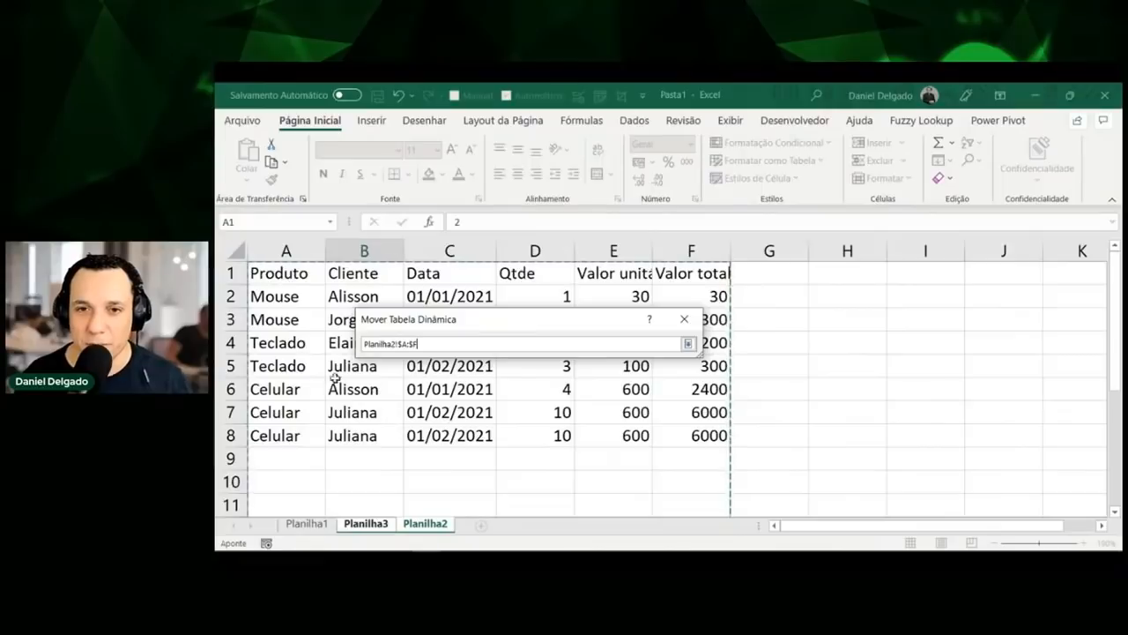
left_click_drag(277, 250, 680, 250)
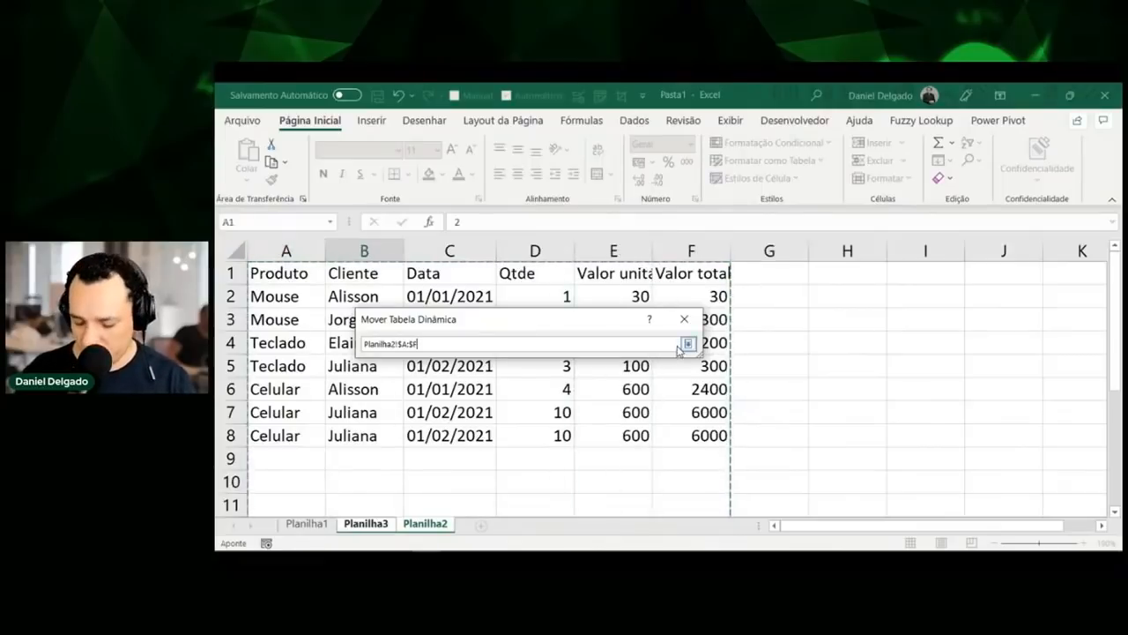
left_click(687, 343)
left_click(584, 462)
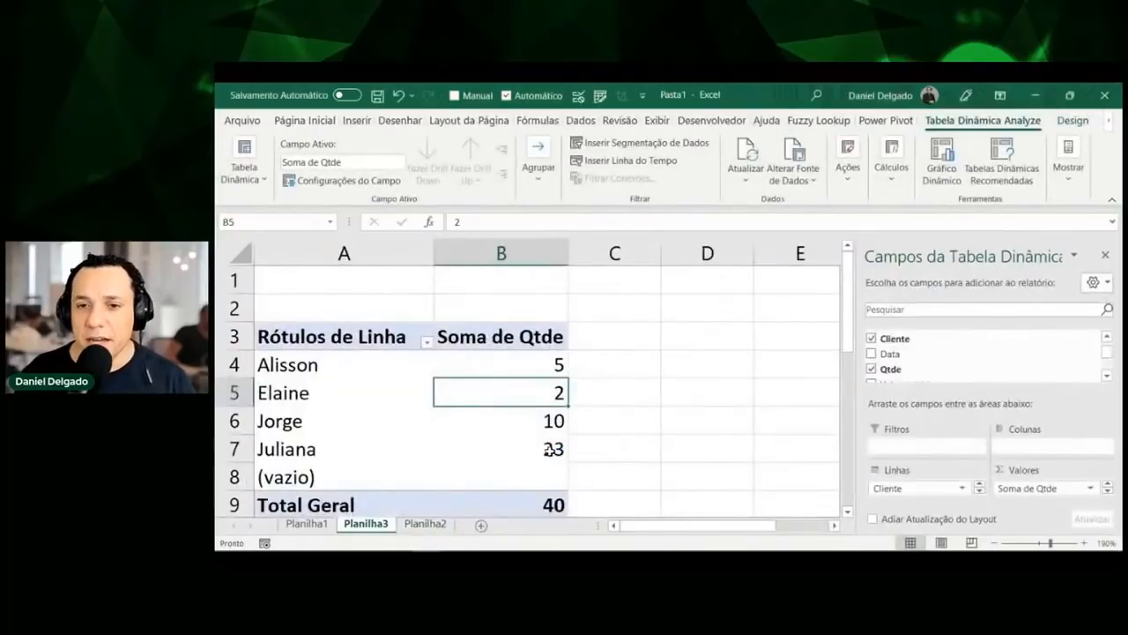
Check the pivot table's grand total and its (vazio) row against the empty rows below the data in Planilha2
left_click(529, 501)
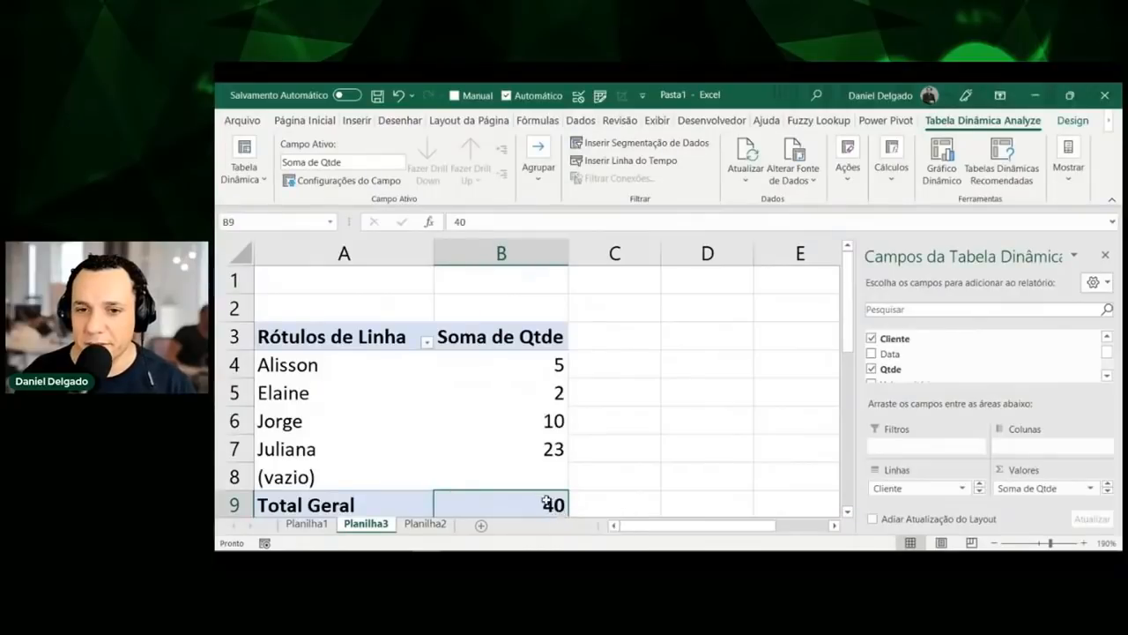
left_click(335, 480)
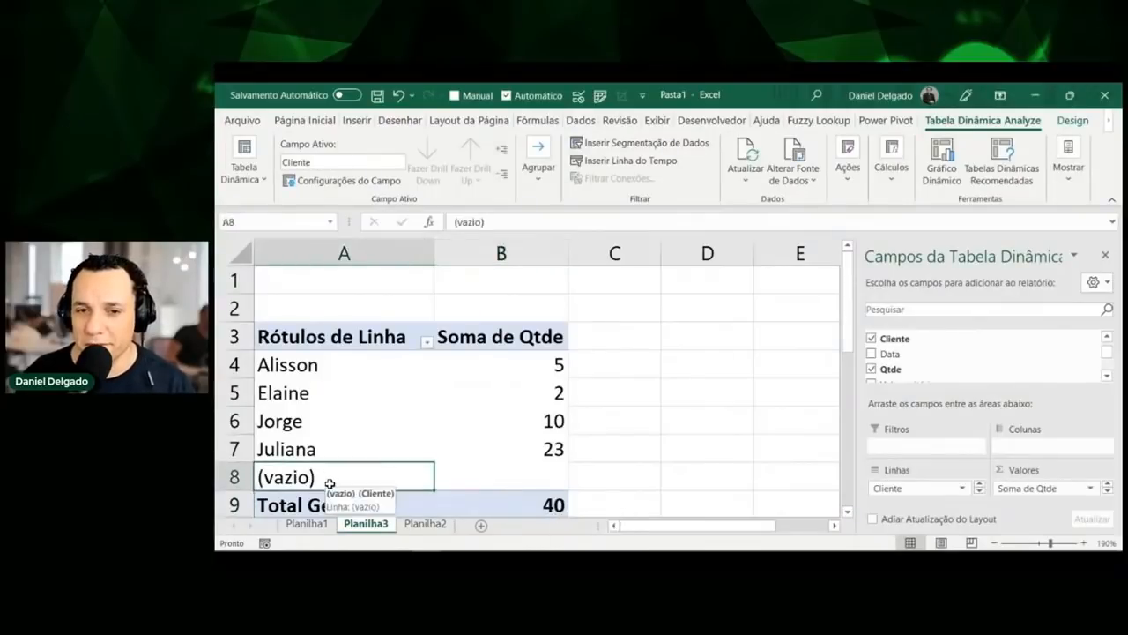
left_click(424, 523)
left_click_drag(284, 251, 687, 247)
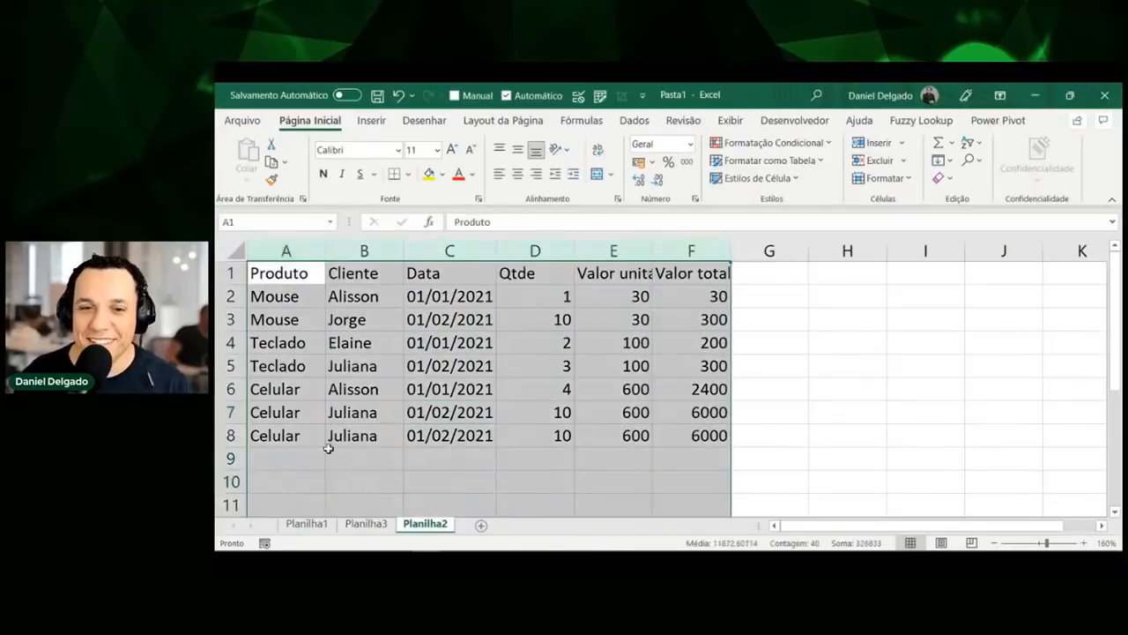
left_click_drag(307, 464, 401, 511)
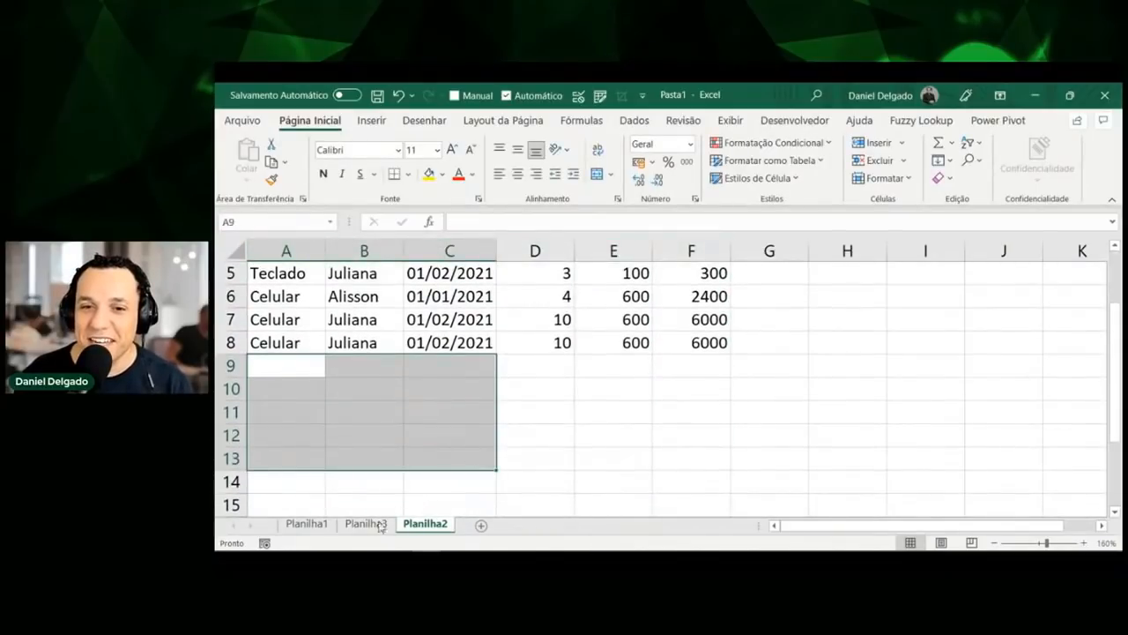
left_click(368, 524)
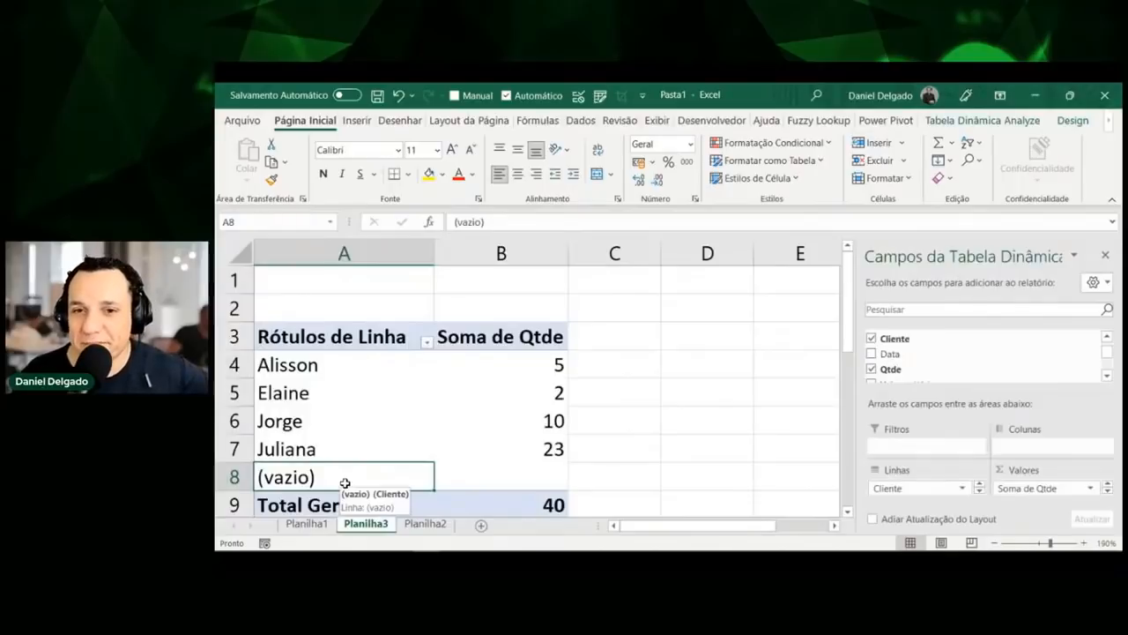
Apply a label filter to the pivot table's Cliente rows so that only labels different from (vazio) are shown
left_click(426, 343)
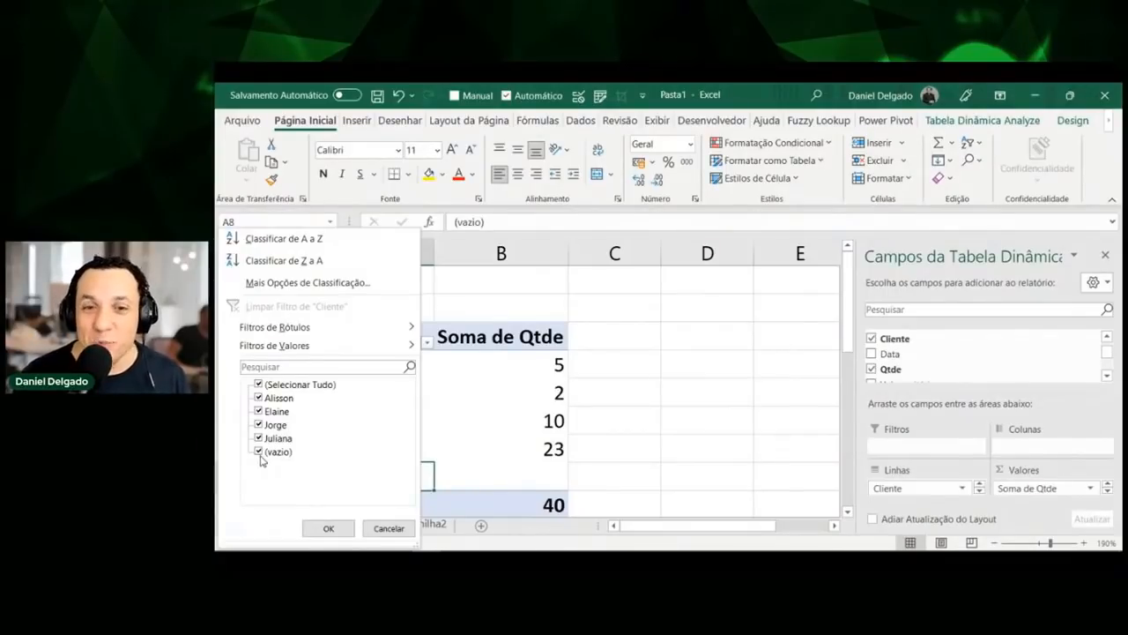
left_click(327, 528)
left_click(345, 368)
left_click(332, 408)
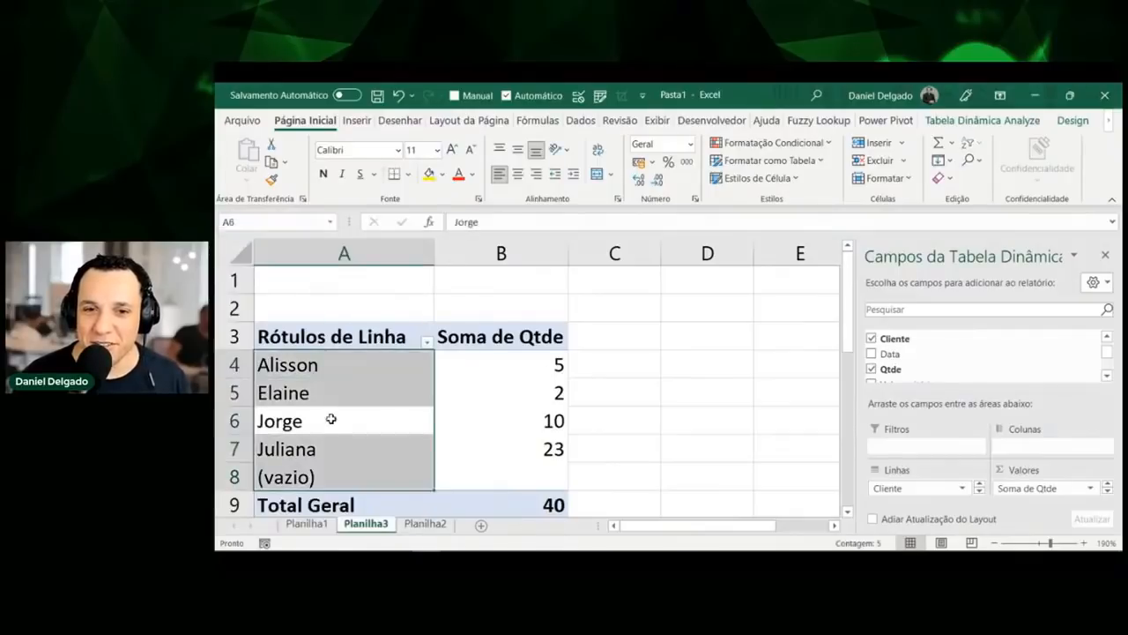
left_click(427, 344)
mouse_move(372, 356)
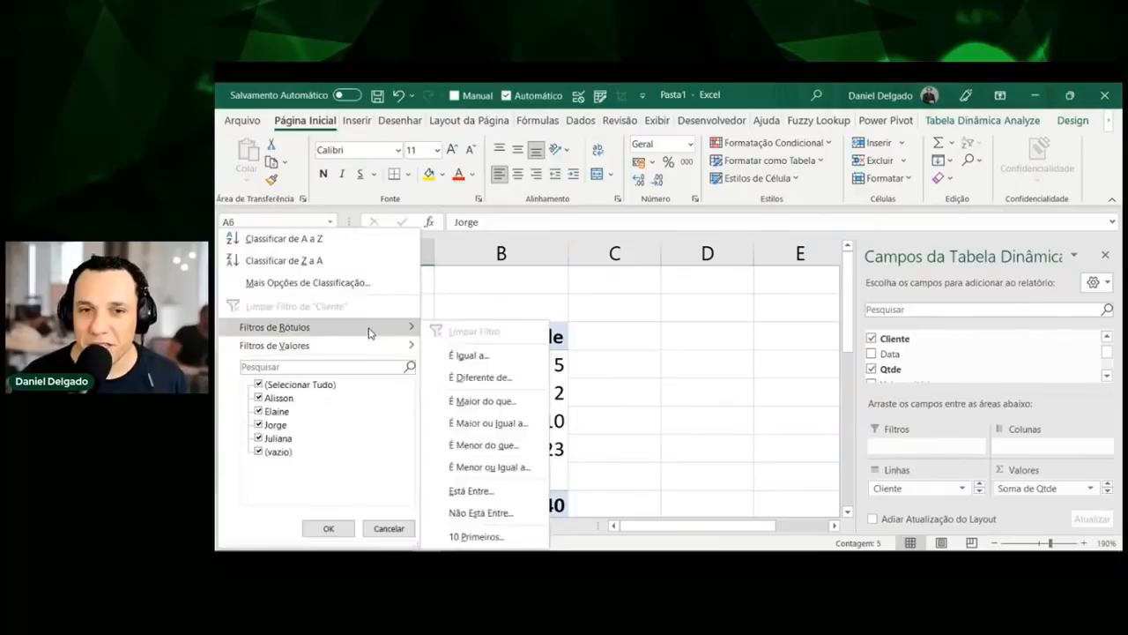
mouse_move(369, 334)
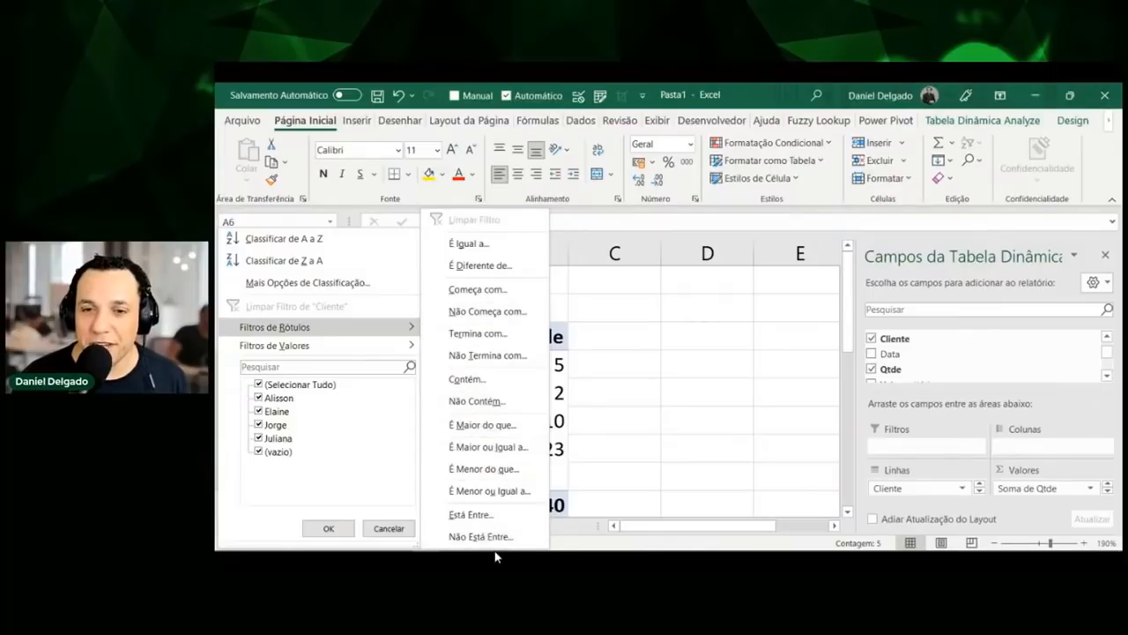
left_click(502, 265)
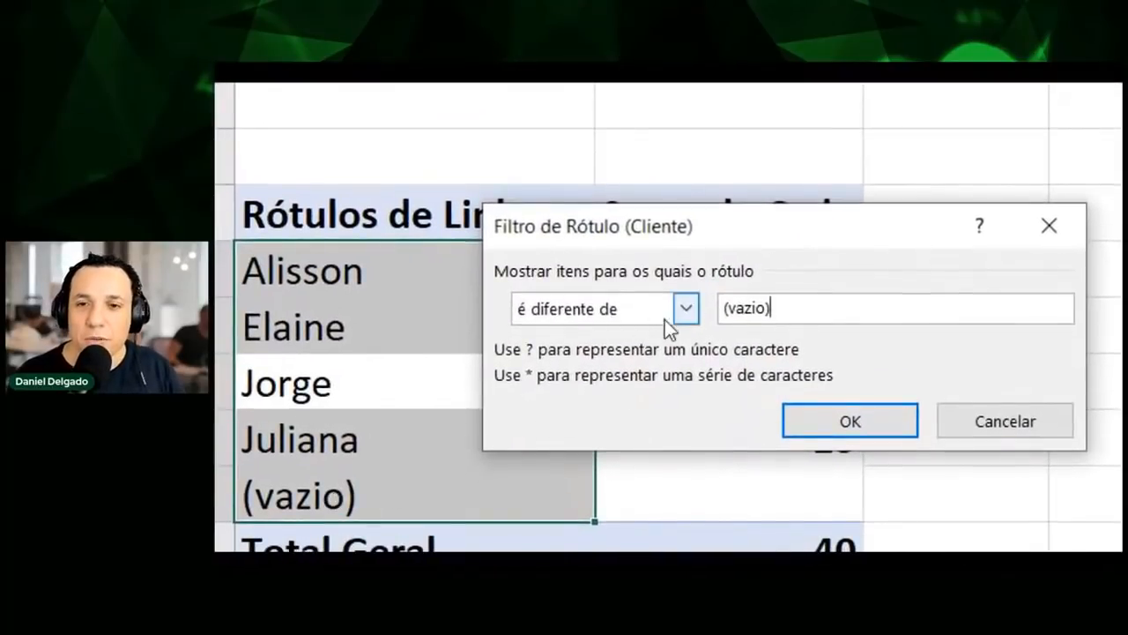
left_click(828, 409)
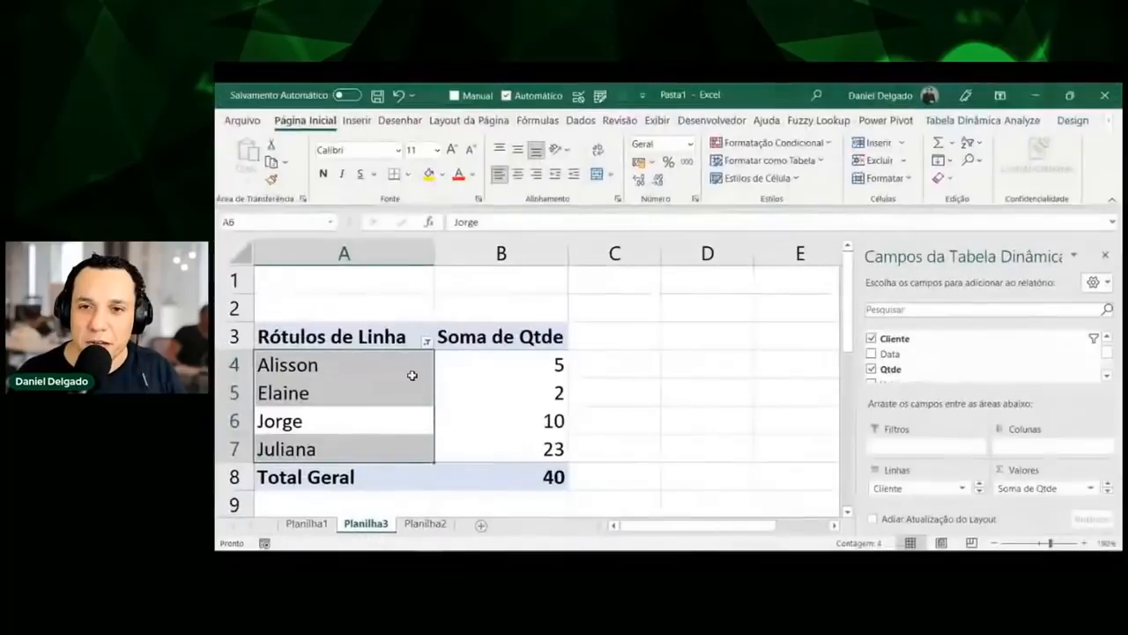
Exclude the (vazio) item from the pivot table's Cliente rows through the list of filter values
left_click(426, 342)
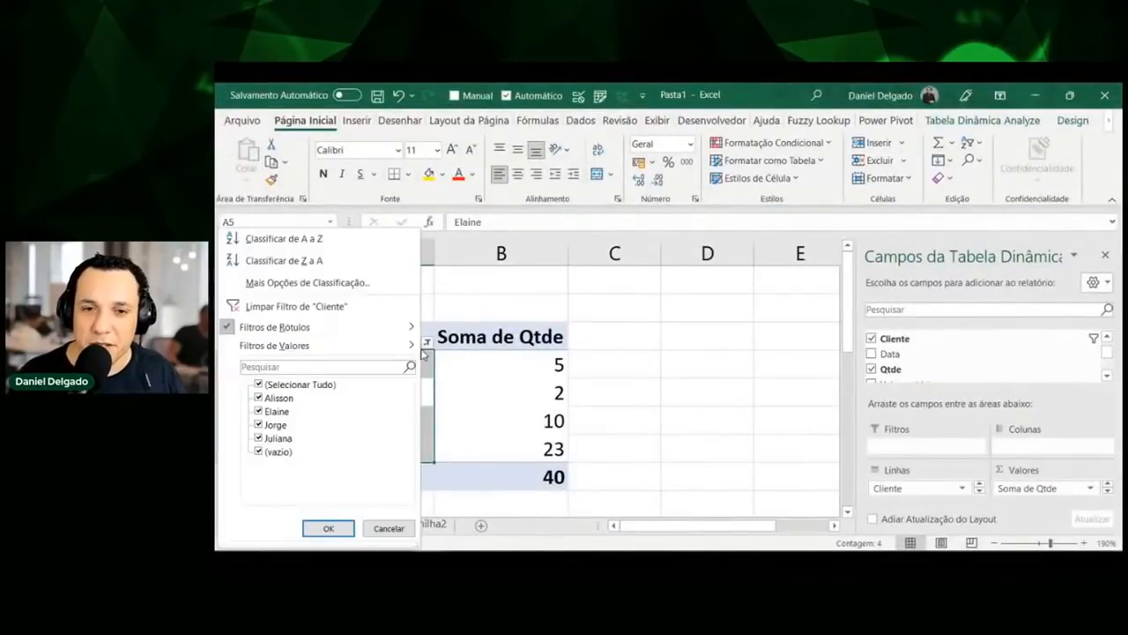
left_click(264, 454)
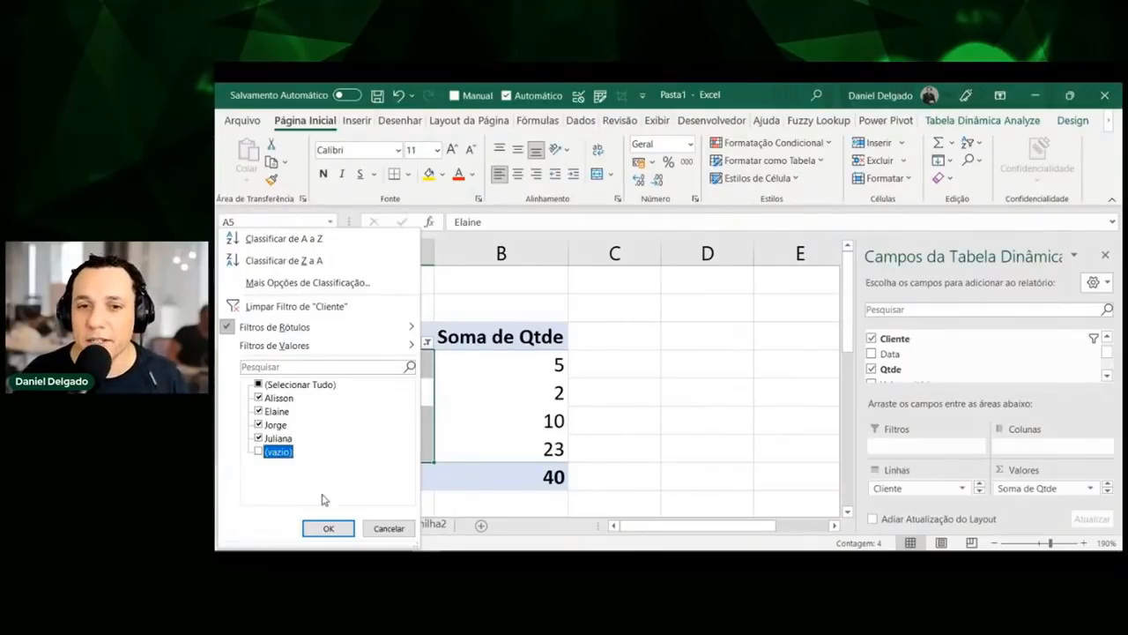
left_click(328, 528)
left_click(319, 523)
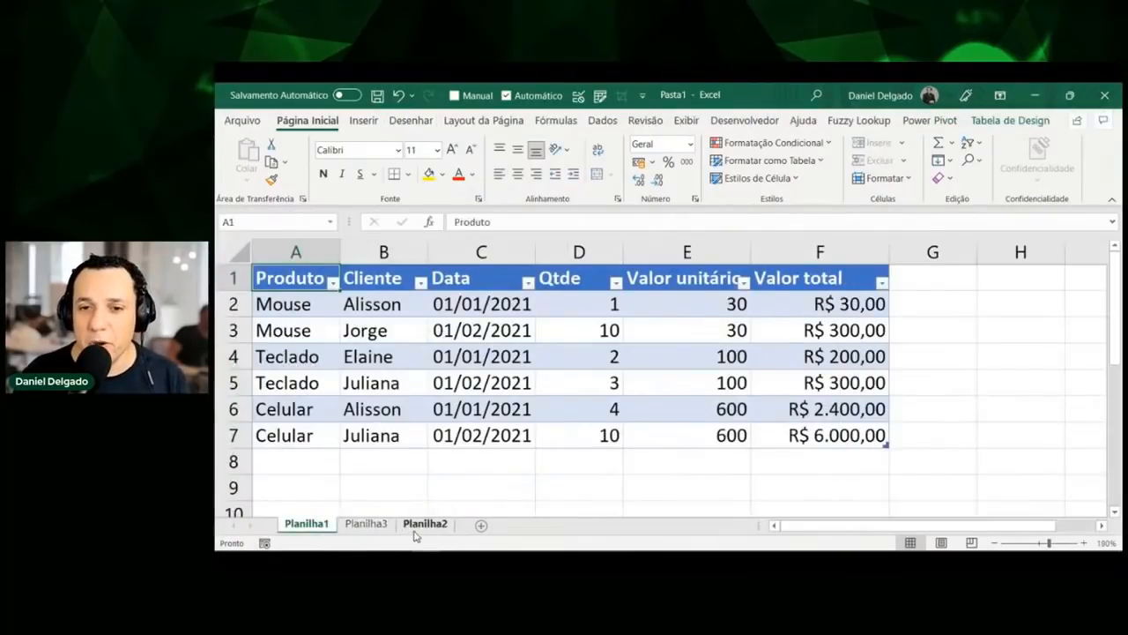
left_click(419, 527)
left_click(373, 523)
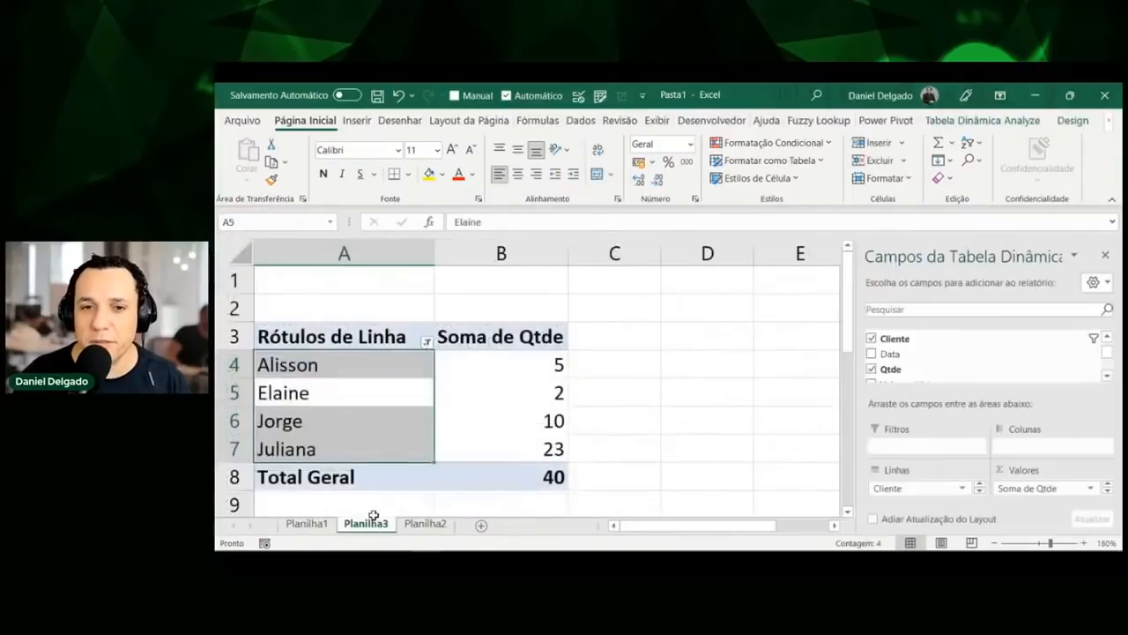
left_click(428, 342)
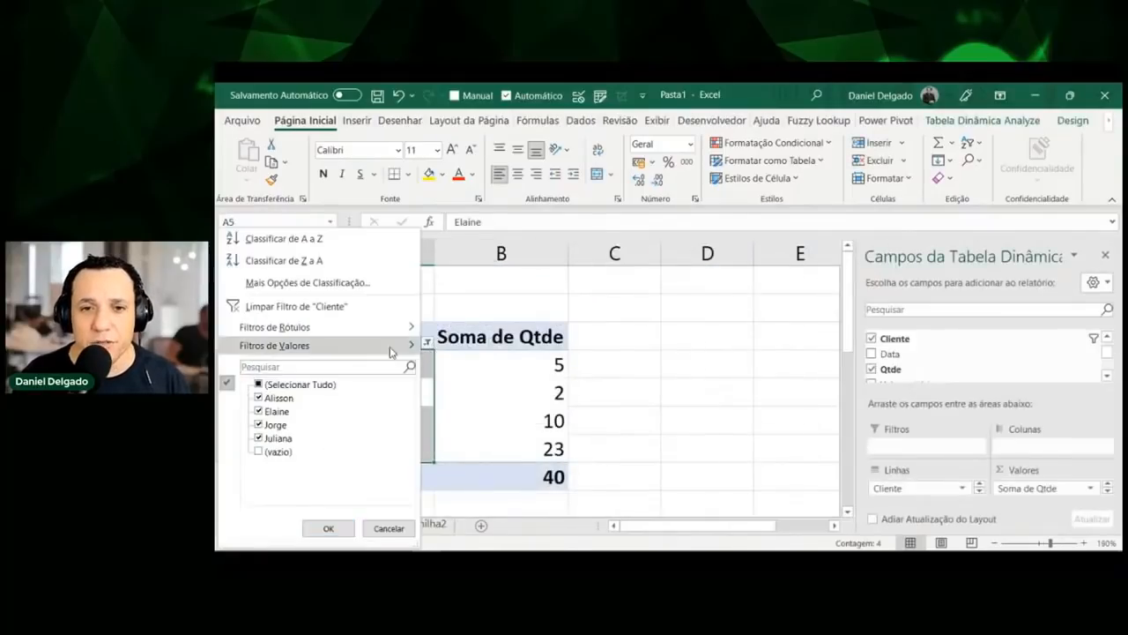
mouse_move(387, 330)
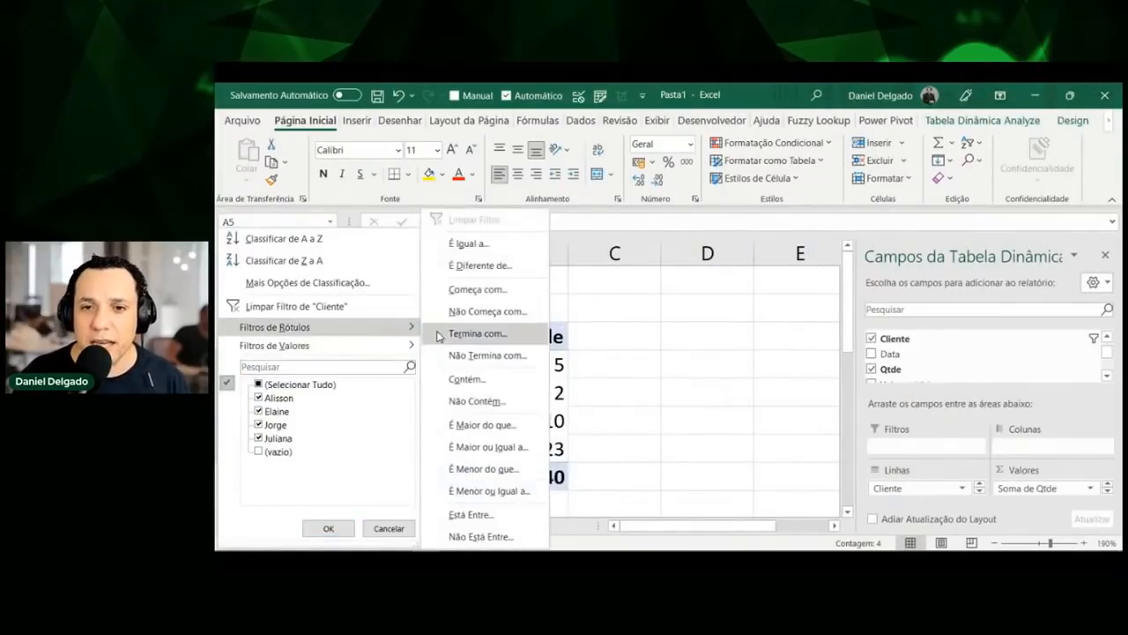
left_click(483, 266)
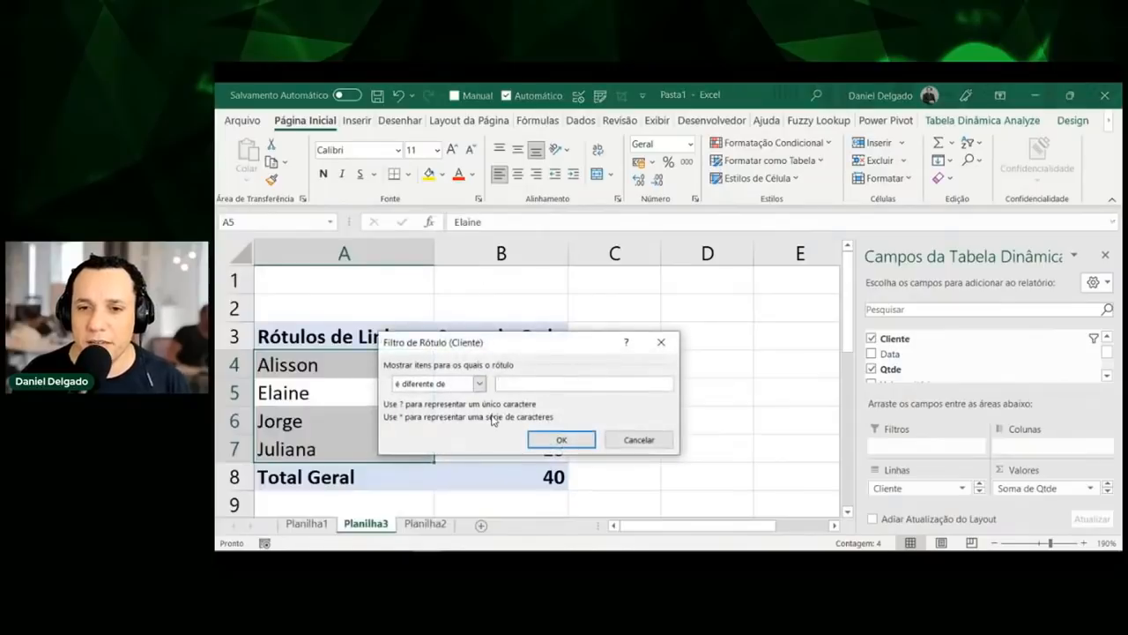
key("Escape")
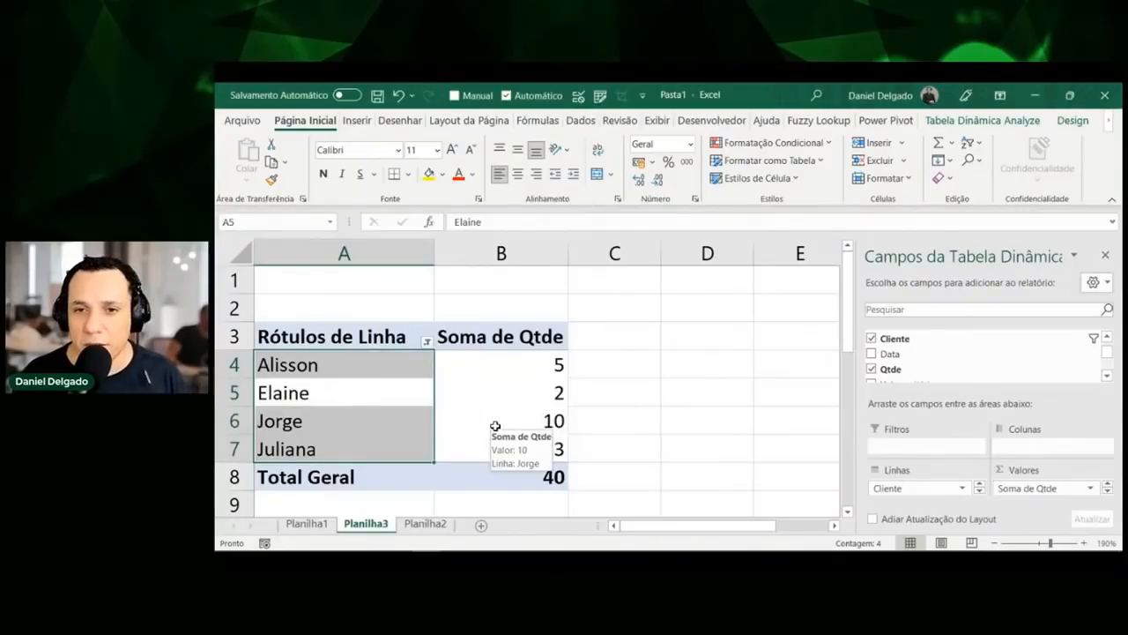
Delete the worksheets Planilha3 and Planilha2 so that only Planilha1 with the formatted table is left
left_click(382, 248)
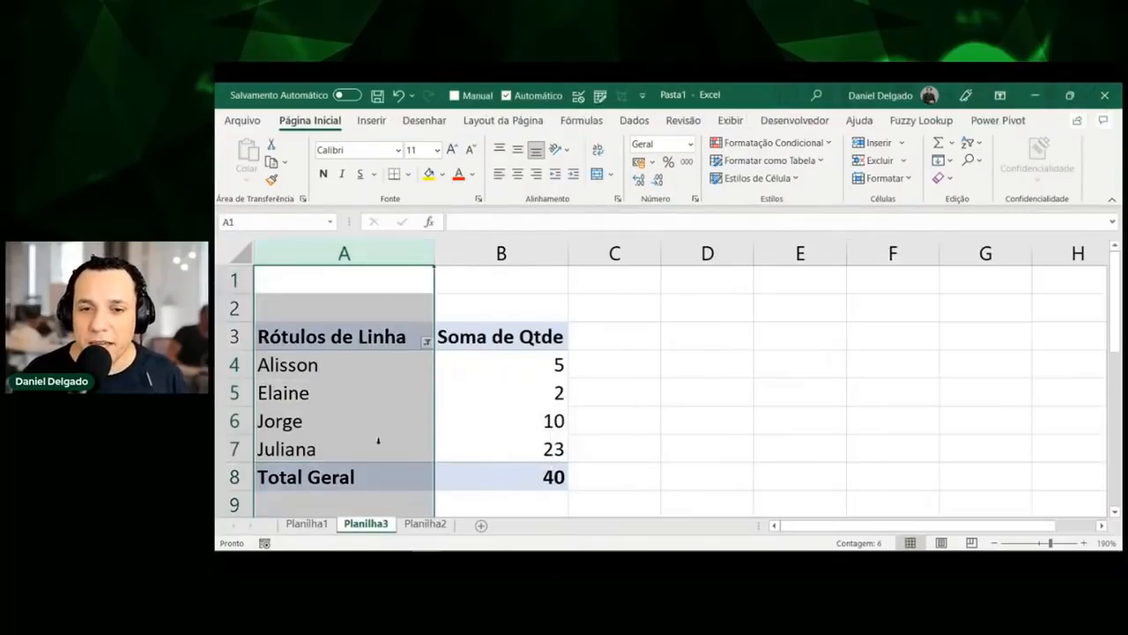
right_click(385, 526)
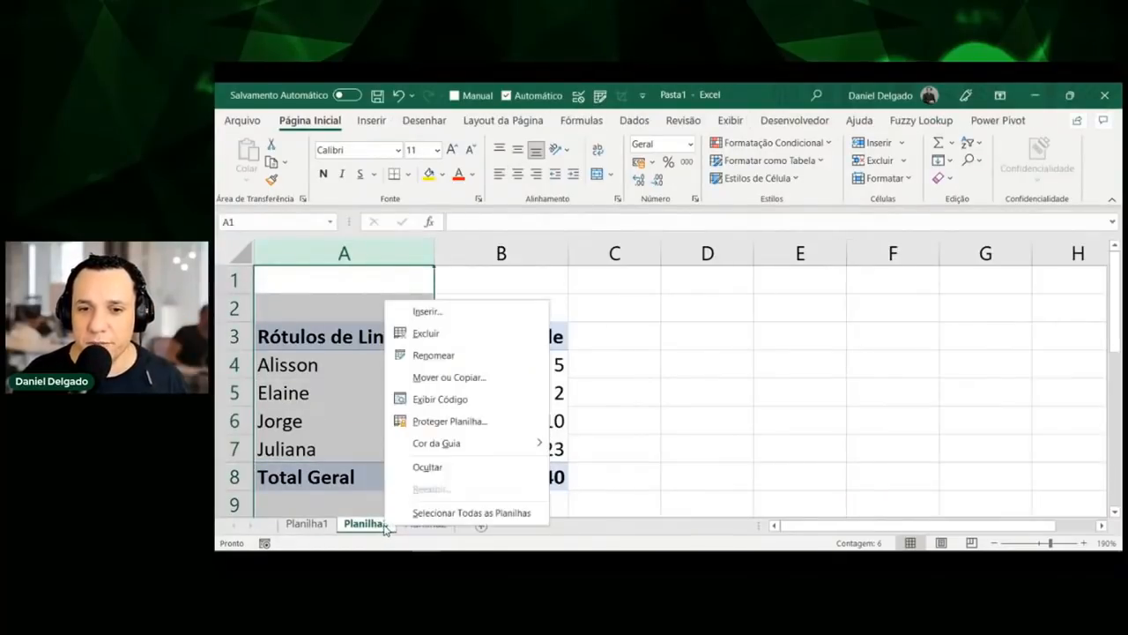
left_click(440, 332)
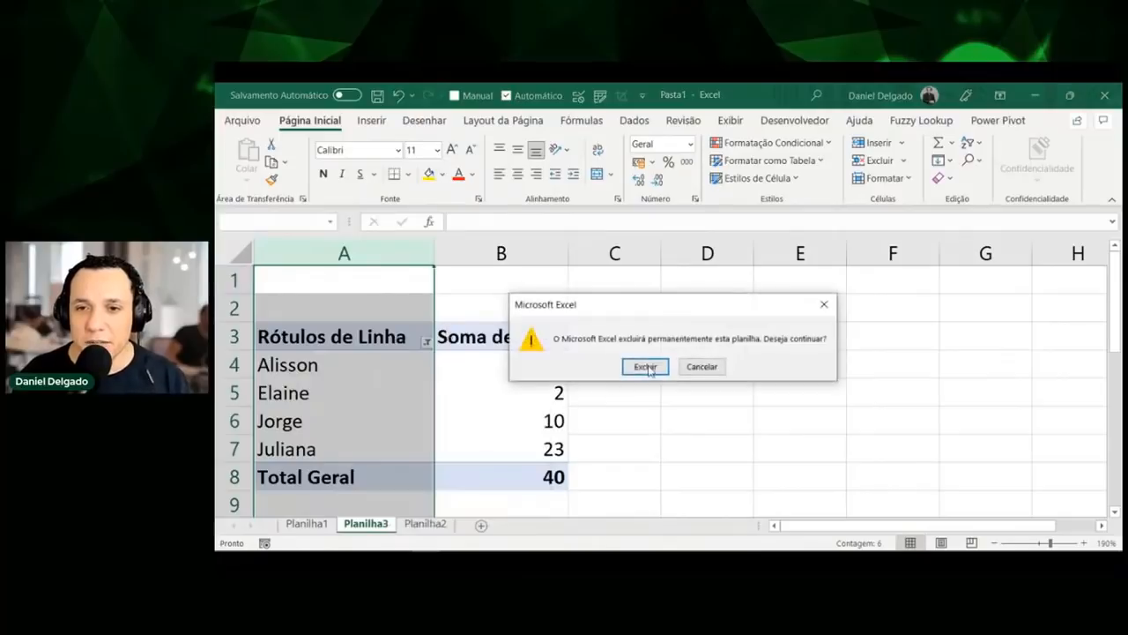
left_click(646, 368)
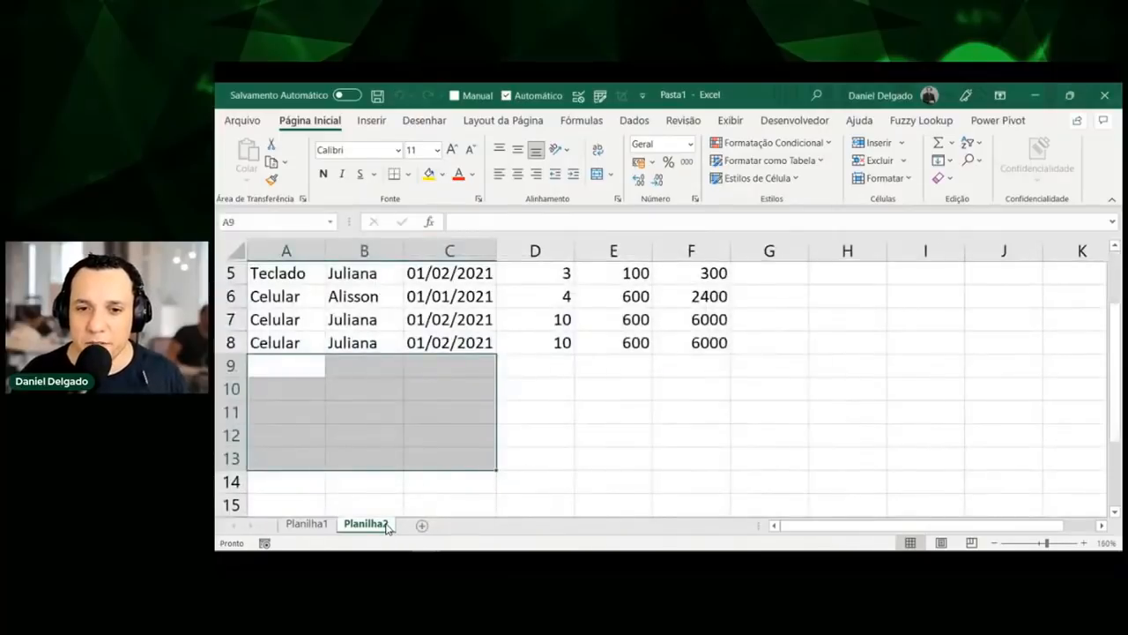
right_click(385, 526)
left_click(491, 332)
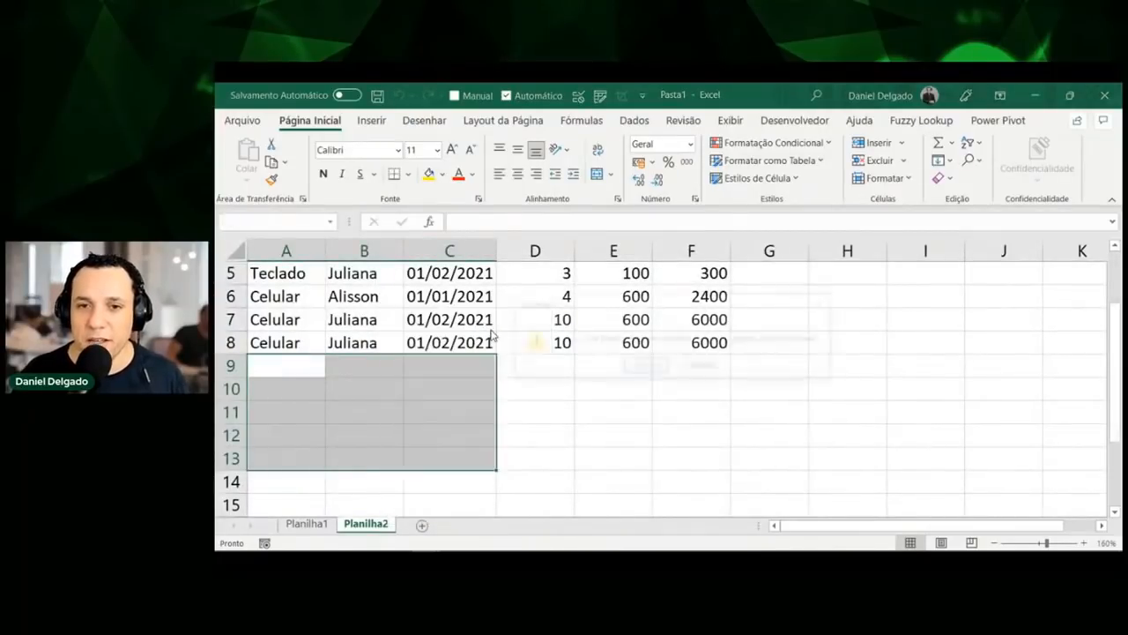
left_click(643, 367)
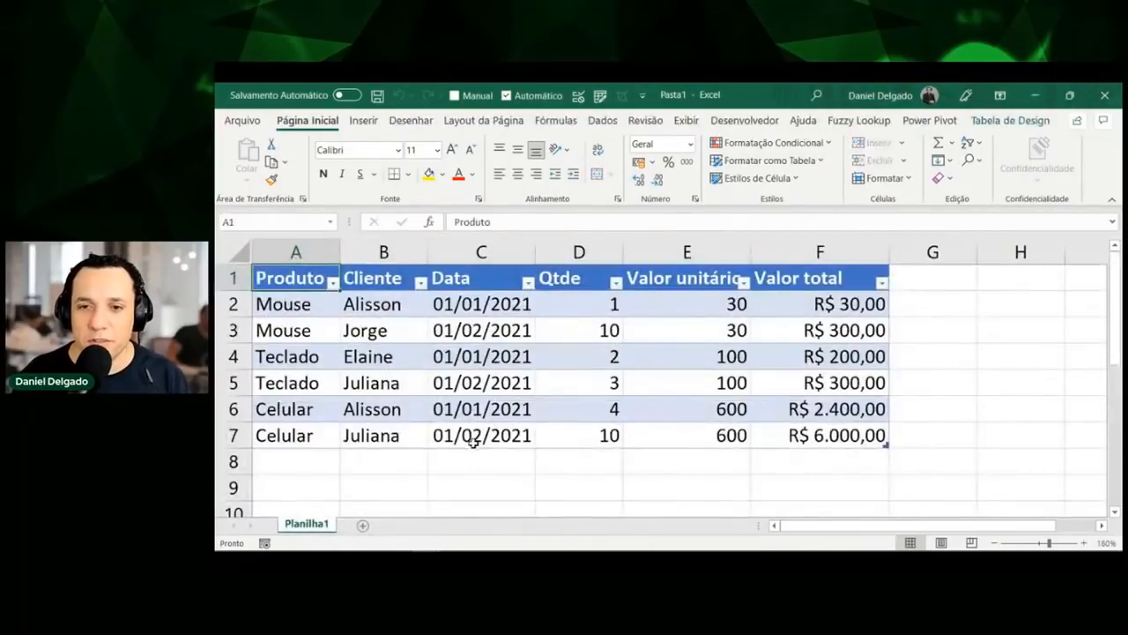
left_click(454, 366)
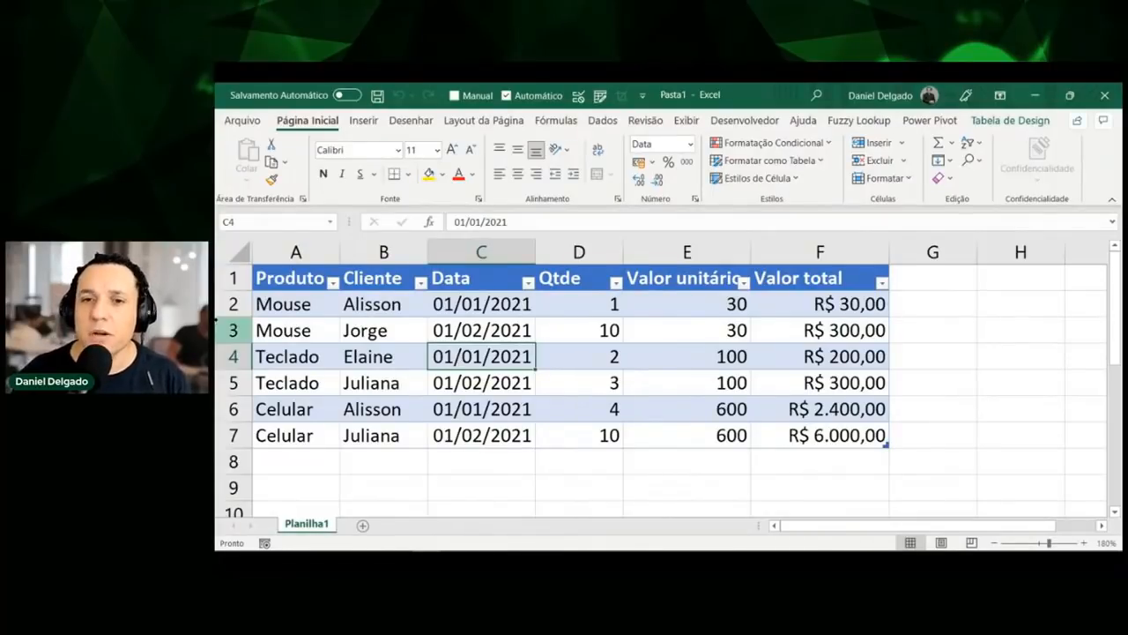
left_click(442, 325)
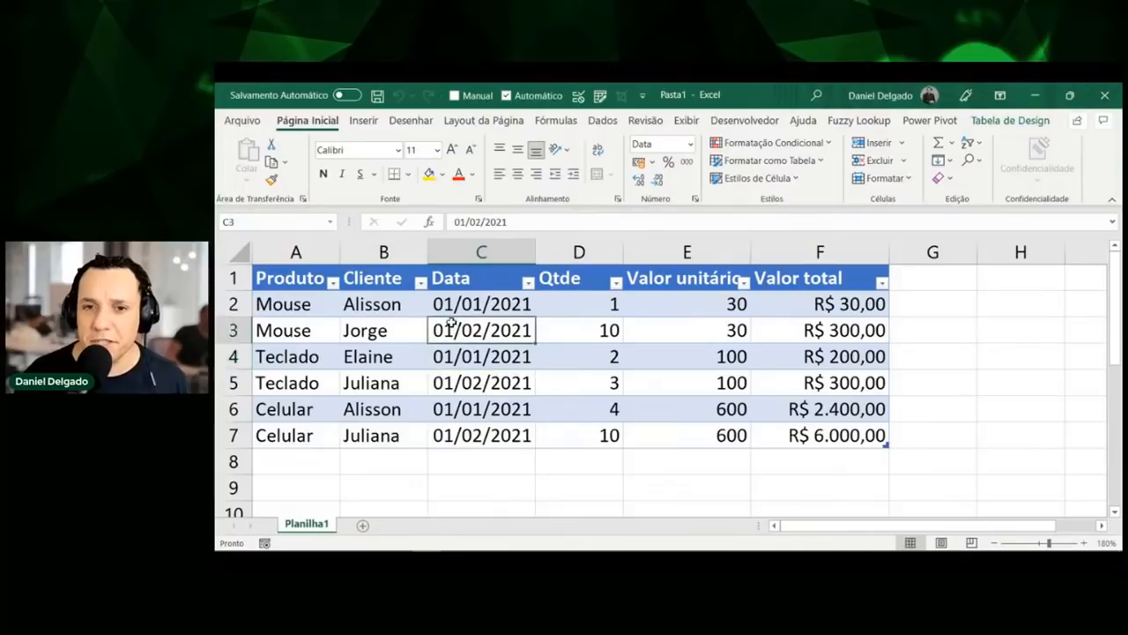
left_click(364, 122)
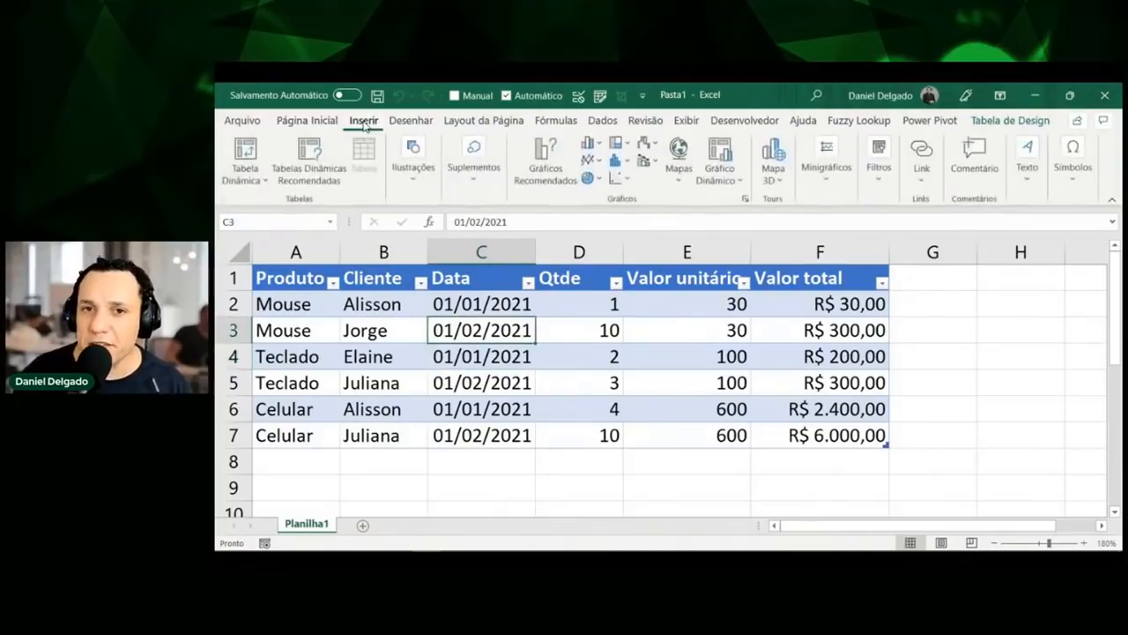
left_click(260, 159)
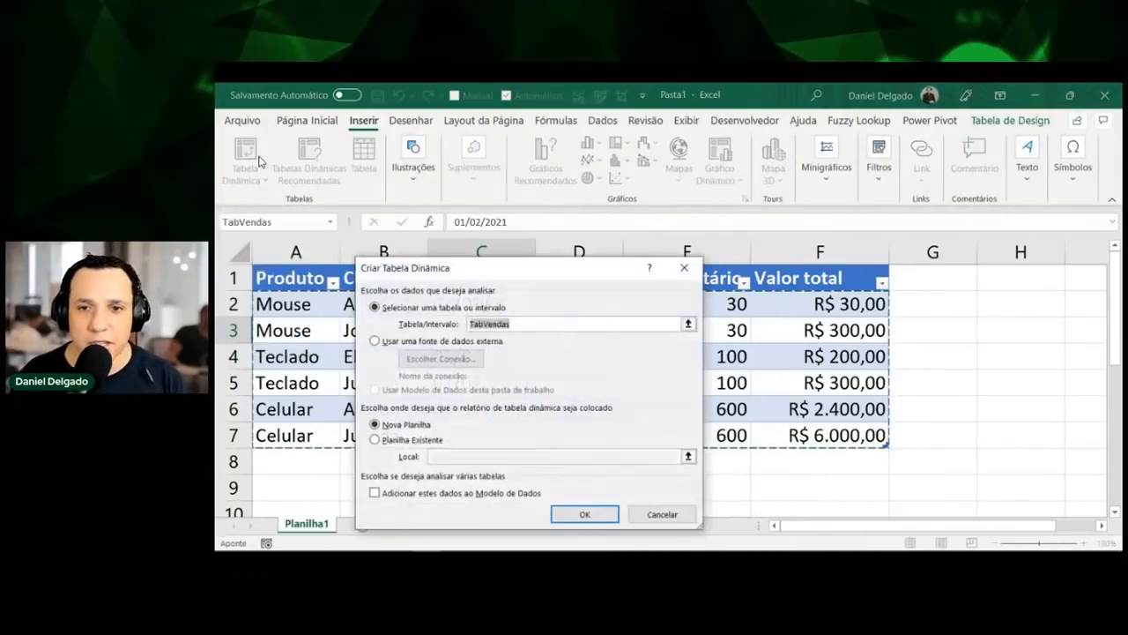
key("Escape")
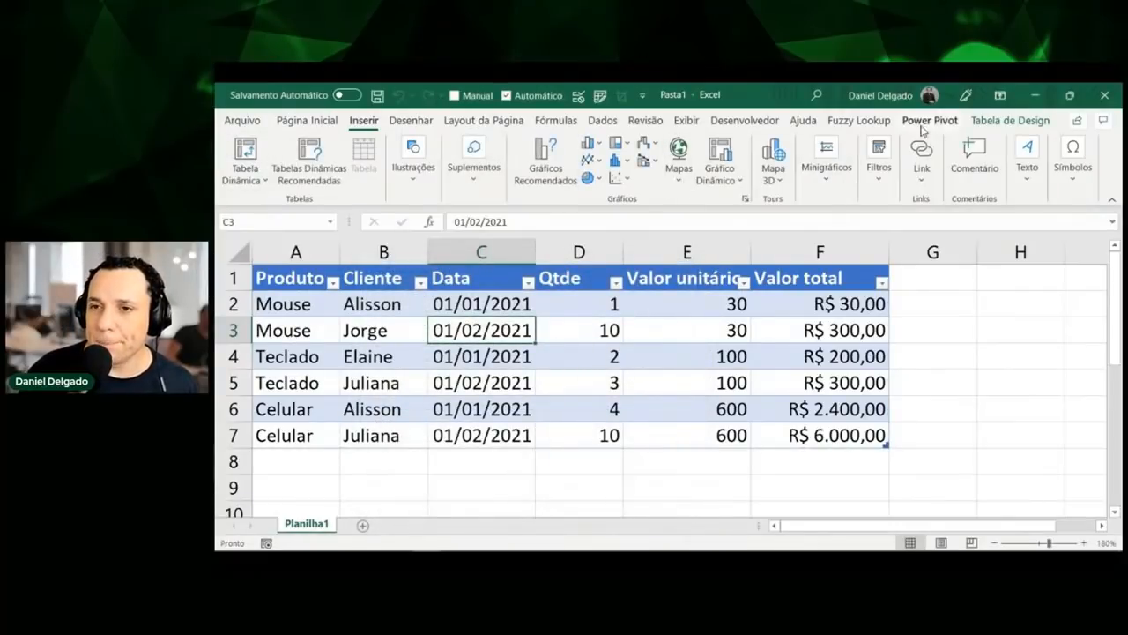
Mark the formatted table, its design tools and the selected date cell with pink pen strokes, and clear the marks
left_click(985, 124)
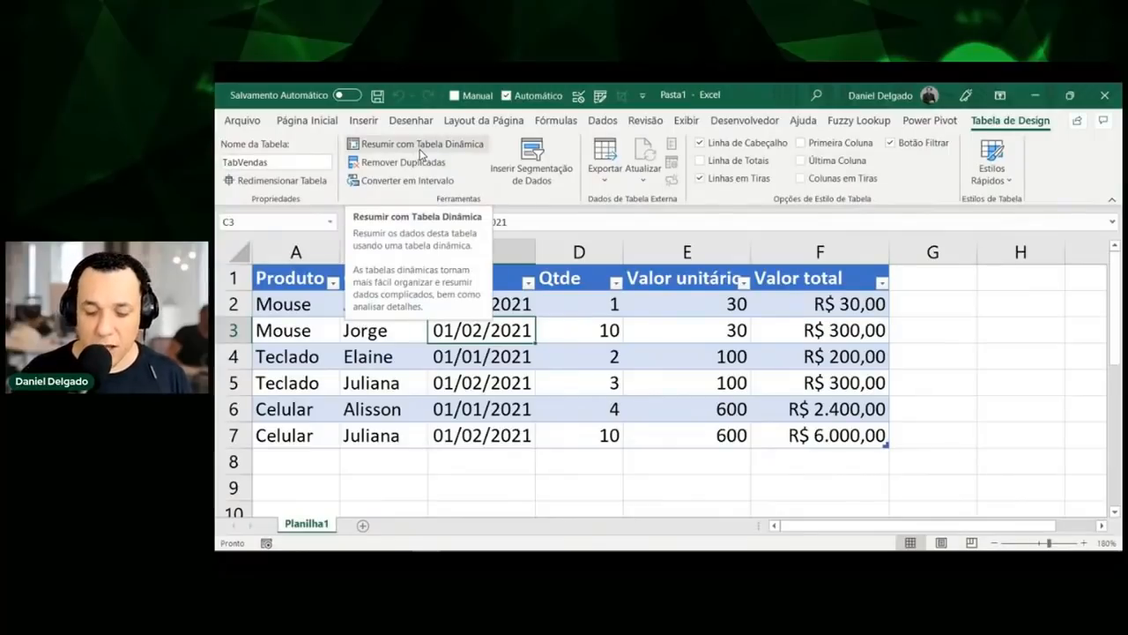
key("ctrl+alt+a")
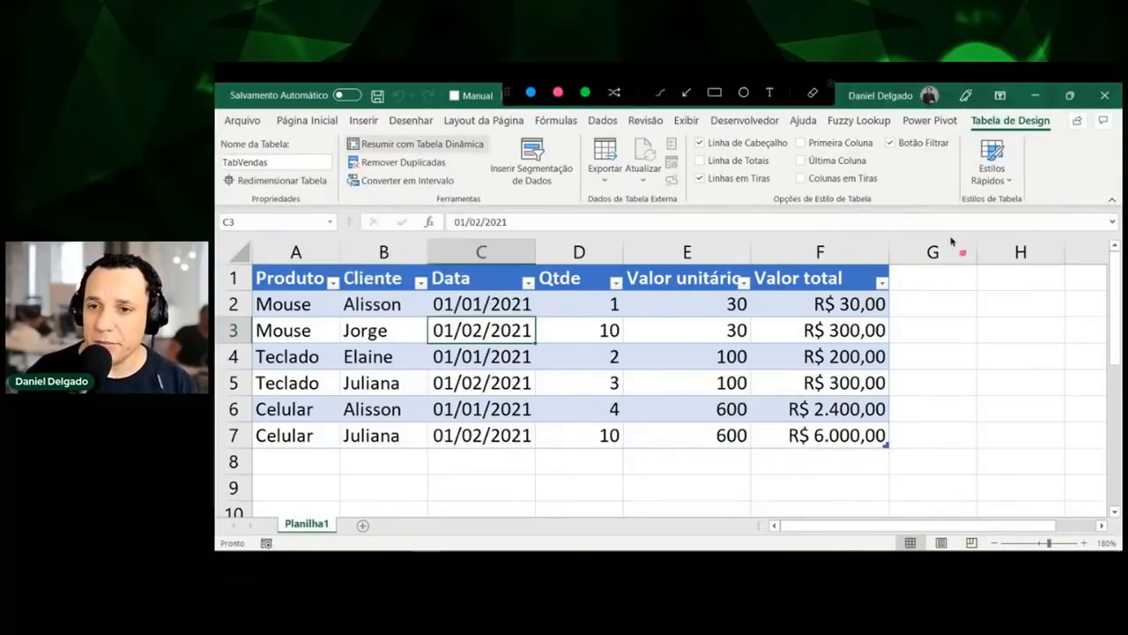
mouse_move(890, 256)
left_mouse_down()
mouse_move(887, 422)
mouse_move(864, 480)
left_mouse_up()
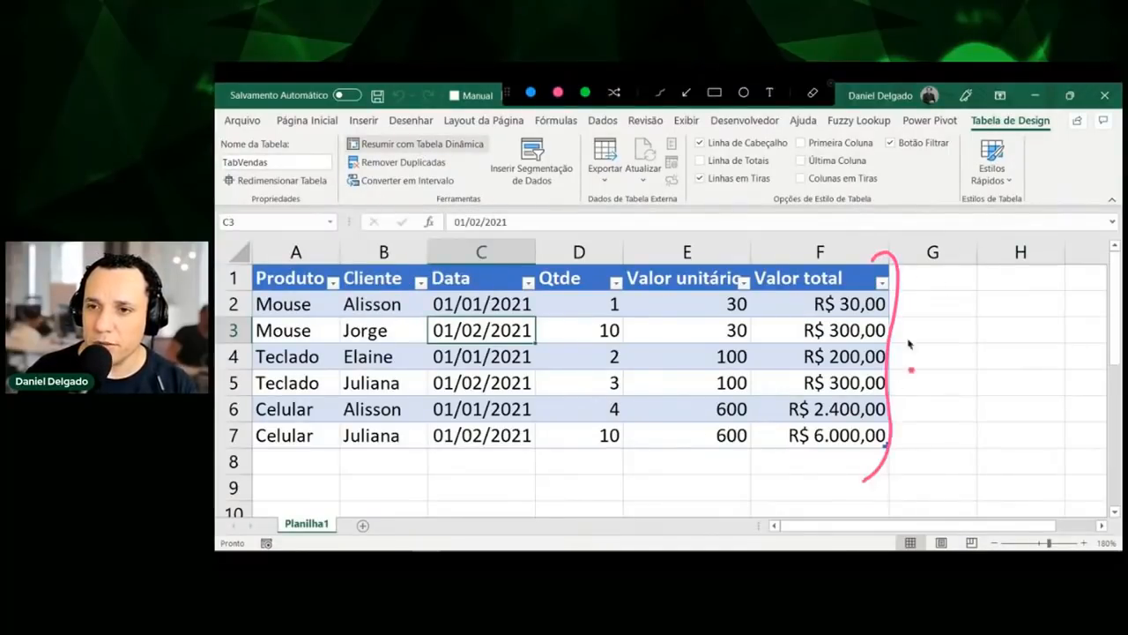
mouse_move(974, 119)
left_mouse_down()
mouse_move(1047, 116)
mouse_move(987, 146)
mouse_move(969, 125)
mouse_move(980, 111)
left_mouse_up()
mouse_move(434, 328)
left_mouse_down()
mouse_move(529, 333)
mouse_move(432, 349)
mouse_move(435, 319)
left_mouse_up()
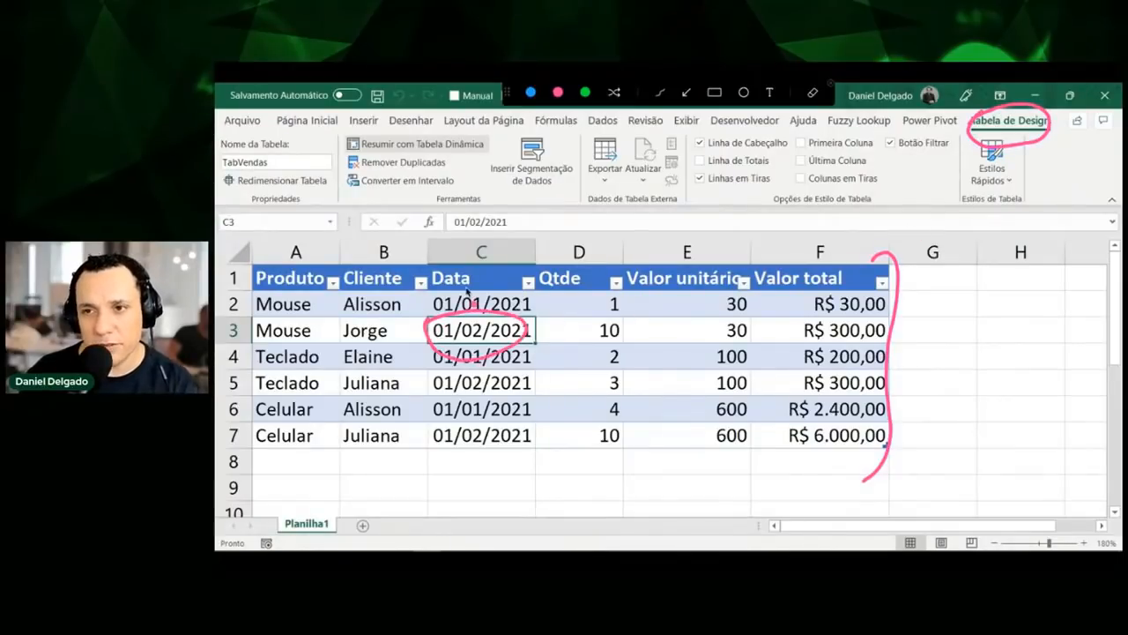
key("Escape")
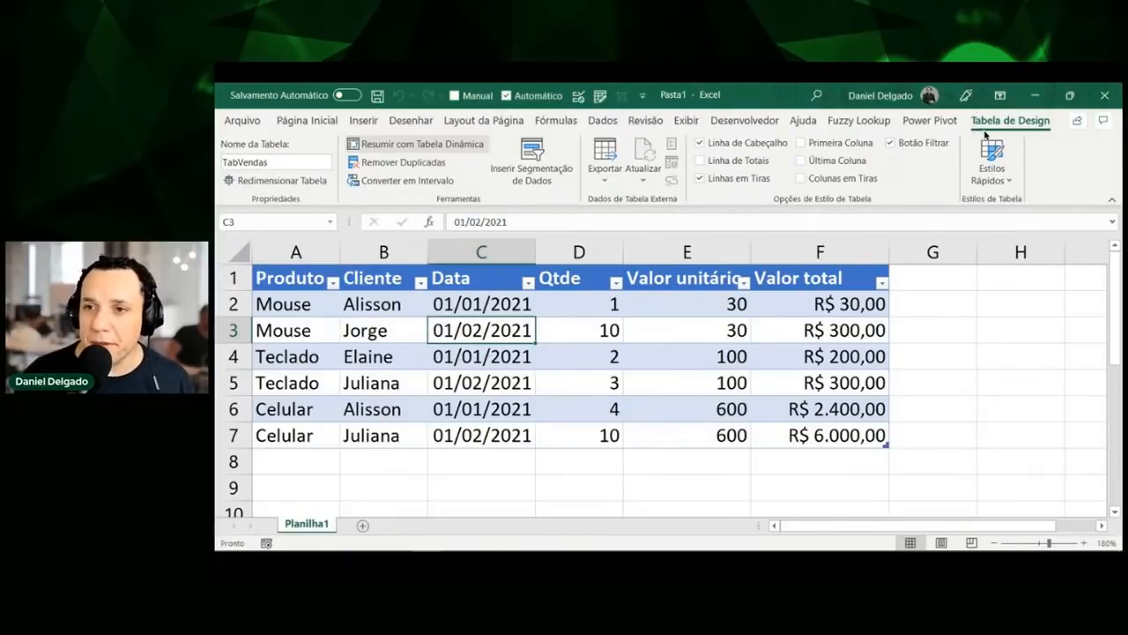
Summarize the TabVendas table with a pivot table on a new worksheet
left_click(469, 148)
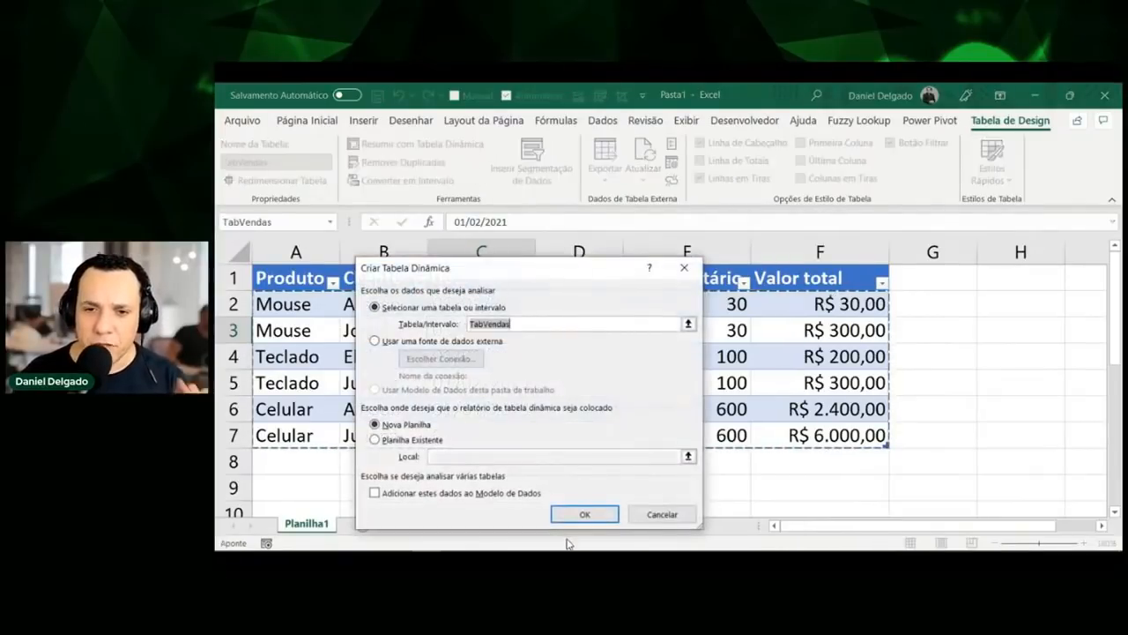
left_click(581, 515)
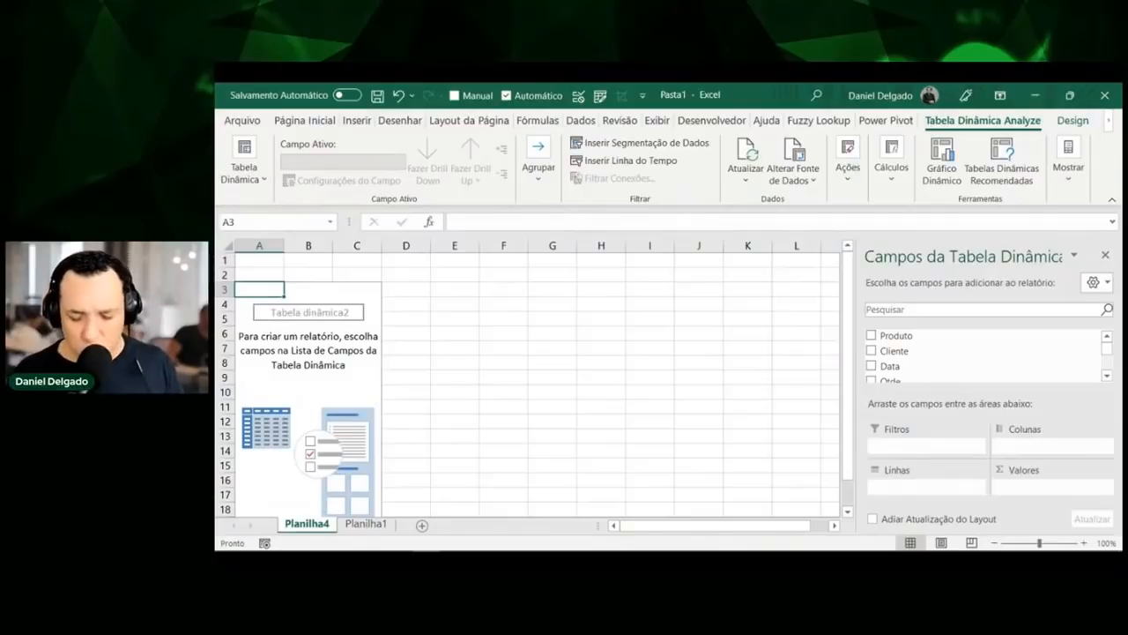
Mark the pivot table placeholder and the field list in pink, and label the bracketed fields as columns
key("ctrl+shift+d")
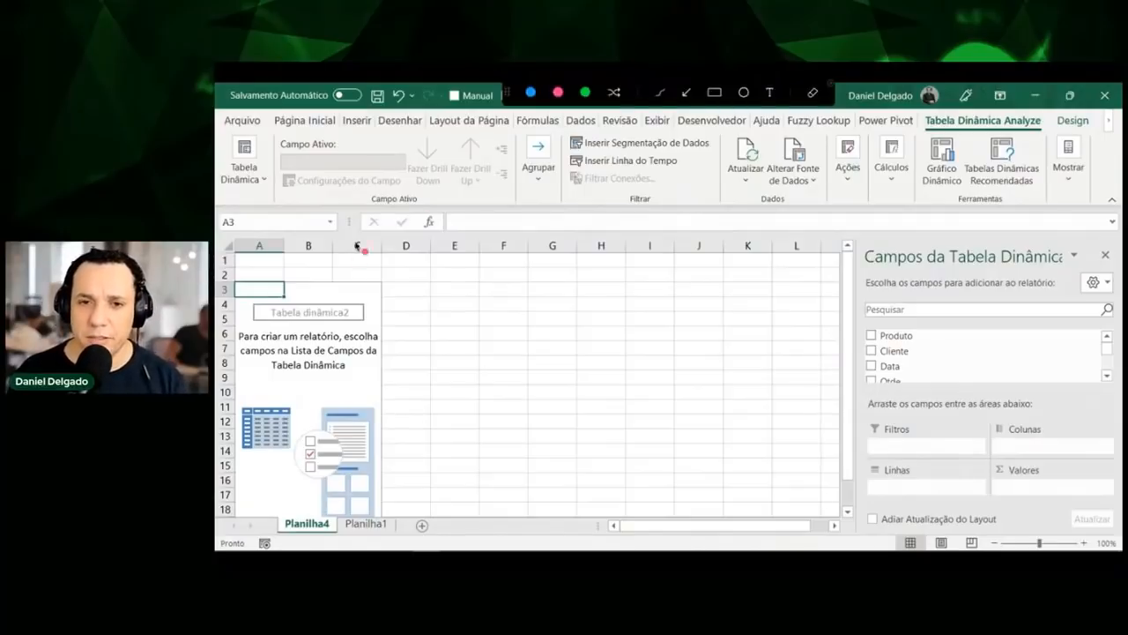
mouse_move(357, 284)
left_mouse_down()
mouse_move(351, 317)
mouse_move(358, 285)
left_mouse_up()
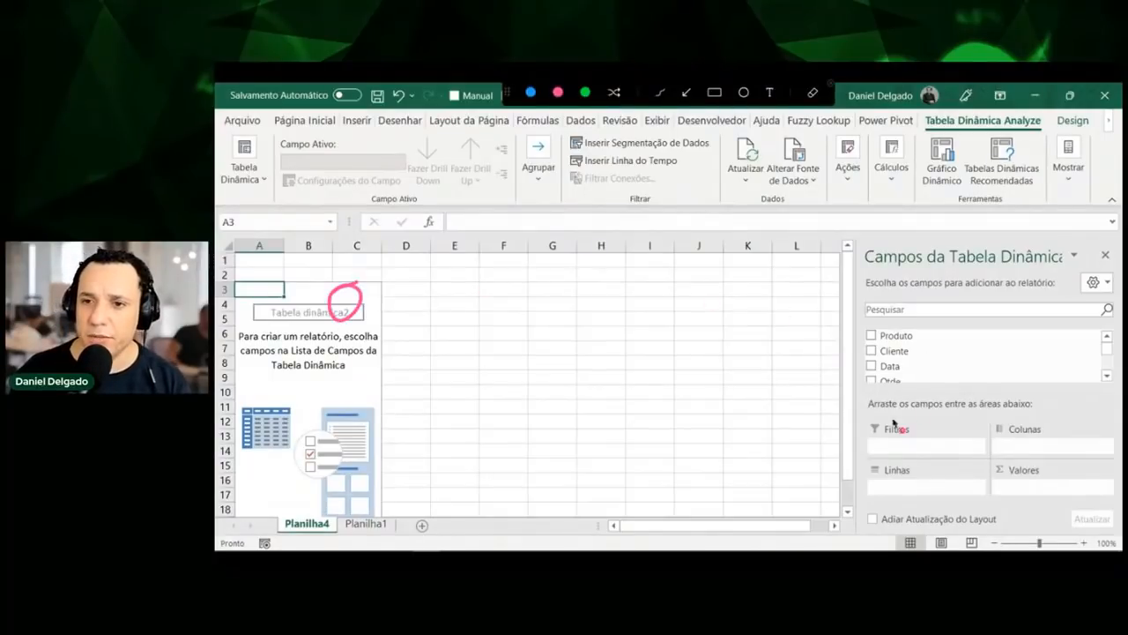
mouse_move(875, 235)
left_mouse_down()
mouse_move(848, 293)
mouse_move(821, 519)
left_mouse_up()
left_click_drag(926, 328, 930, 388)
left_click_drag(976, 347, 1048, 357)
left_click(1035, 378)
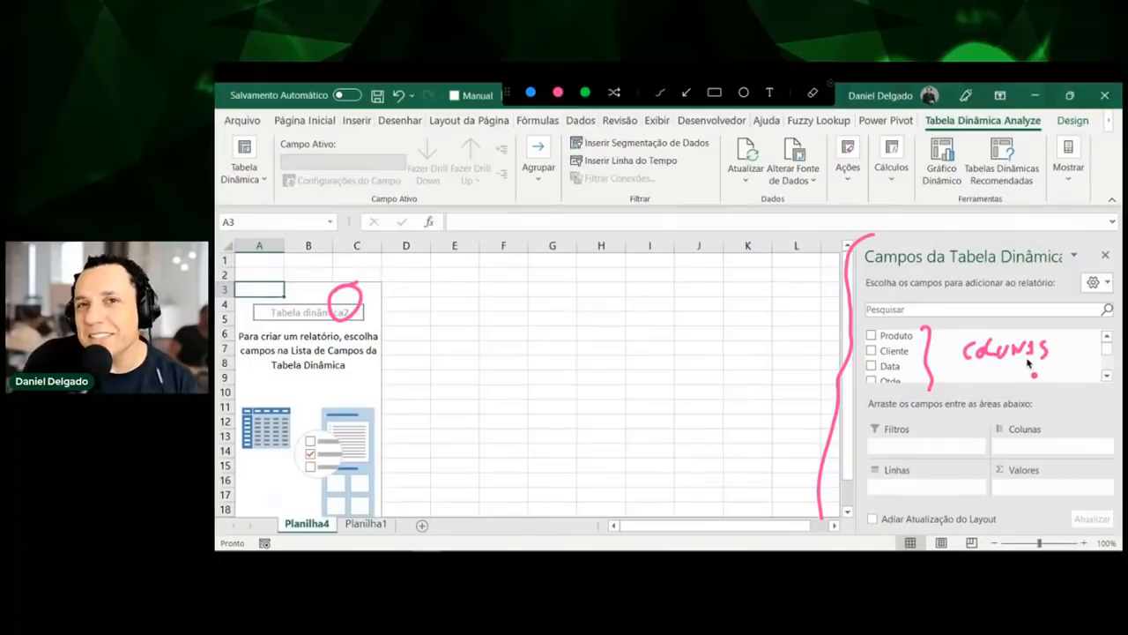
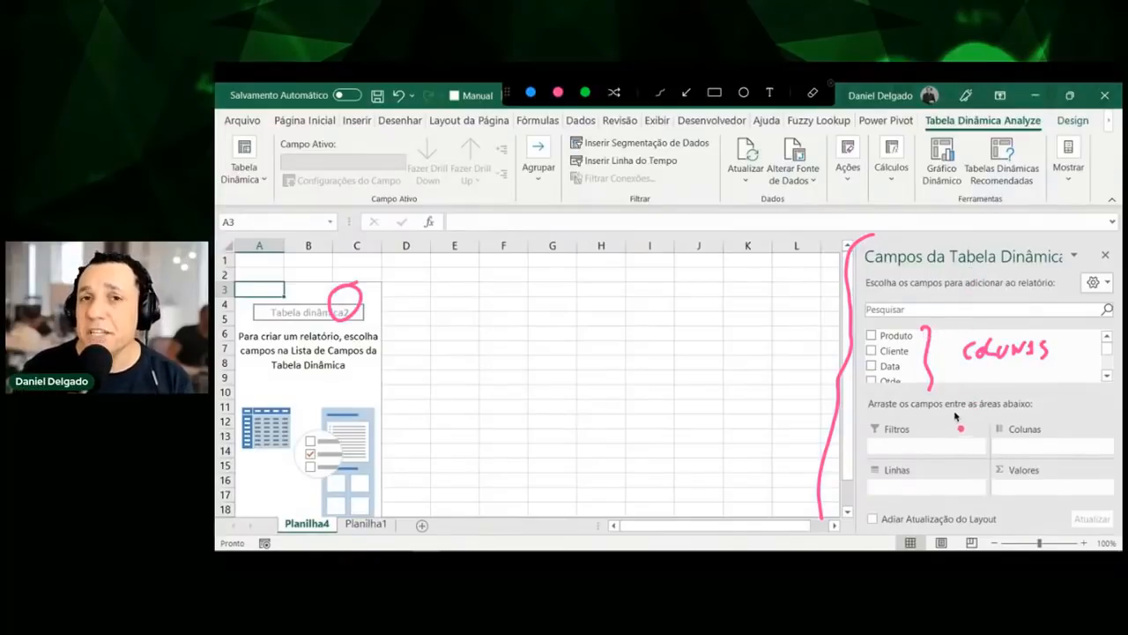
Number the Filtros, Linhas, Colunas and Valores areas 1 to 4 with the pen, and clear all annotations
mouse_move(932, 414)
left_mouse_down()
mouse_move(933, 448)
mouse_move(925, 417)
left_mouse_up()
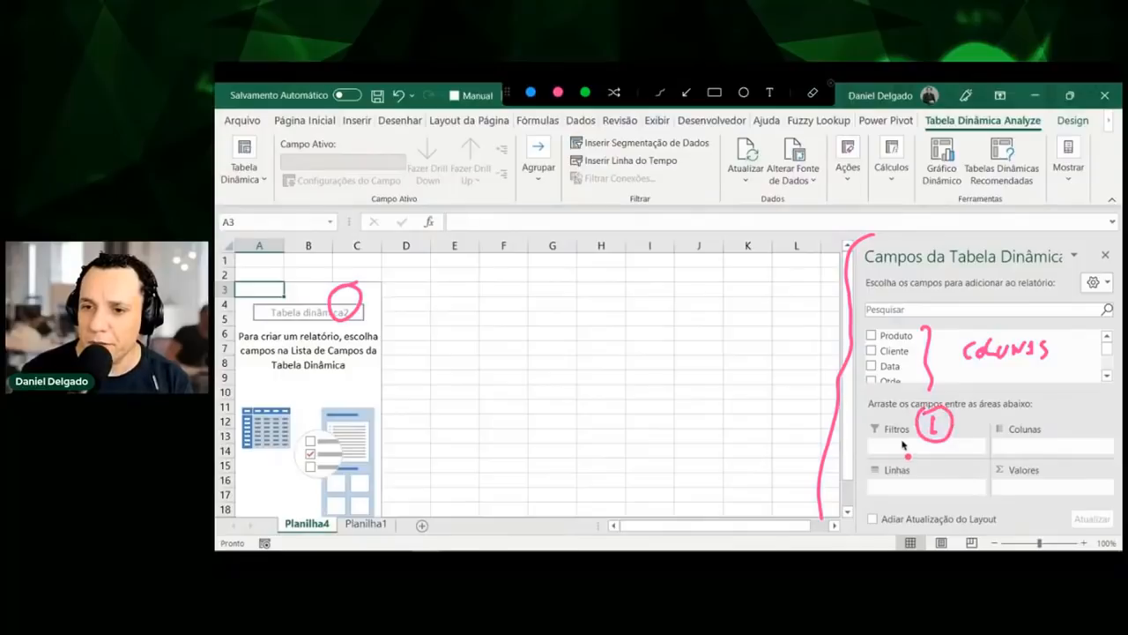
mouse_move(927, 471)
left_mouse_down()
mouse_move(947, 488)
mouse_move(950, 464)
mouse_move(920, 501)
mouse_move(934, 453)
left_mouse_up()
mouse_move(1048, 430)
left_mouse_down()
mouse_move(1056, 423)
mouse_move(1043, 437)
mouse_move(1054, 490)
mouse_move(1072, 465)
mouse_move(1032, 487)
left_mouse_up()
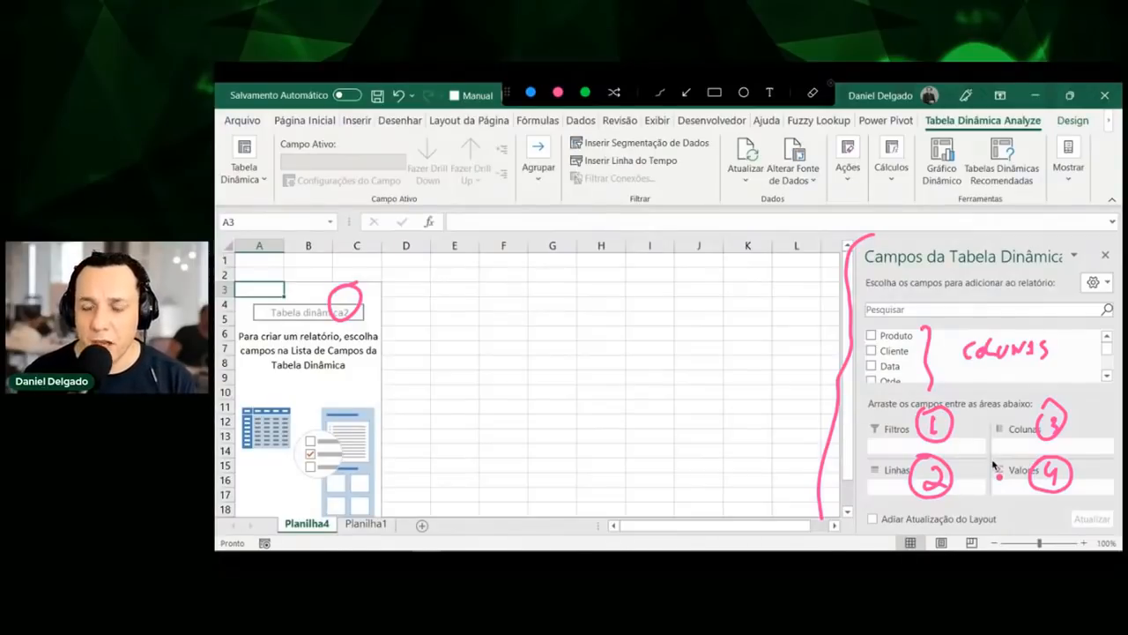
key("Escape")
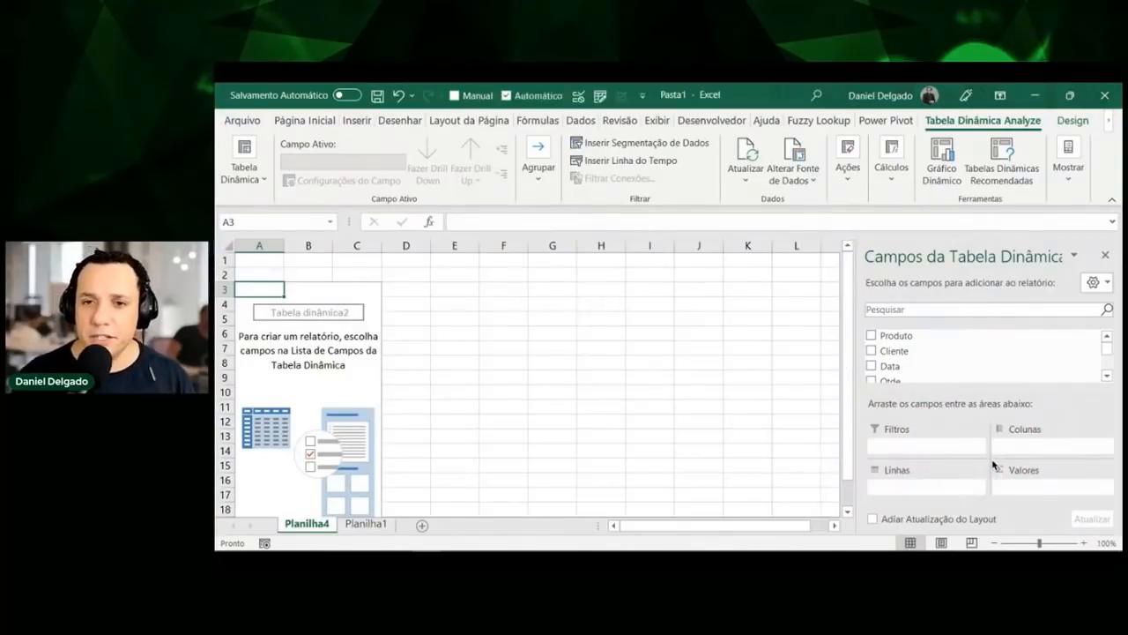
Select a cell outside and one inside the empty pivot table, and close its field list
left_click(483, 320)
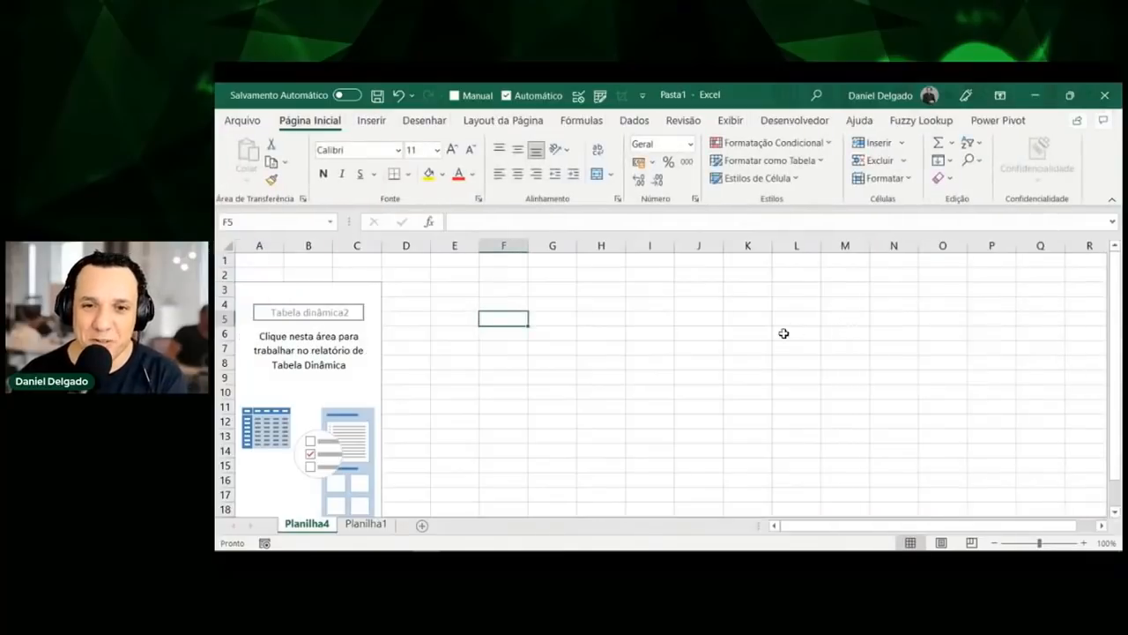
left_click(340, 320)
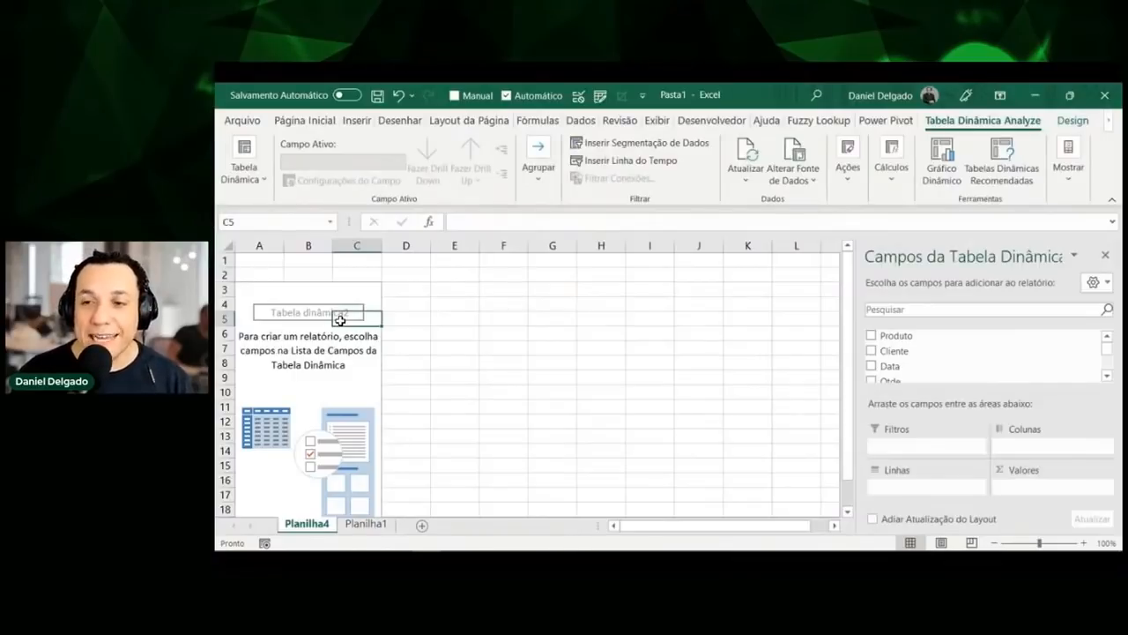
left_click(1107, 256)
Alternate between cells outside and inside the pivot table, and show its field list again
left_click(484, 321)
left_click(368, 312)
left_click(415, 314)
left_click(345, 310)
left_click(417, 315)
left_click(335, 305)
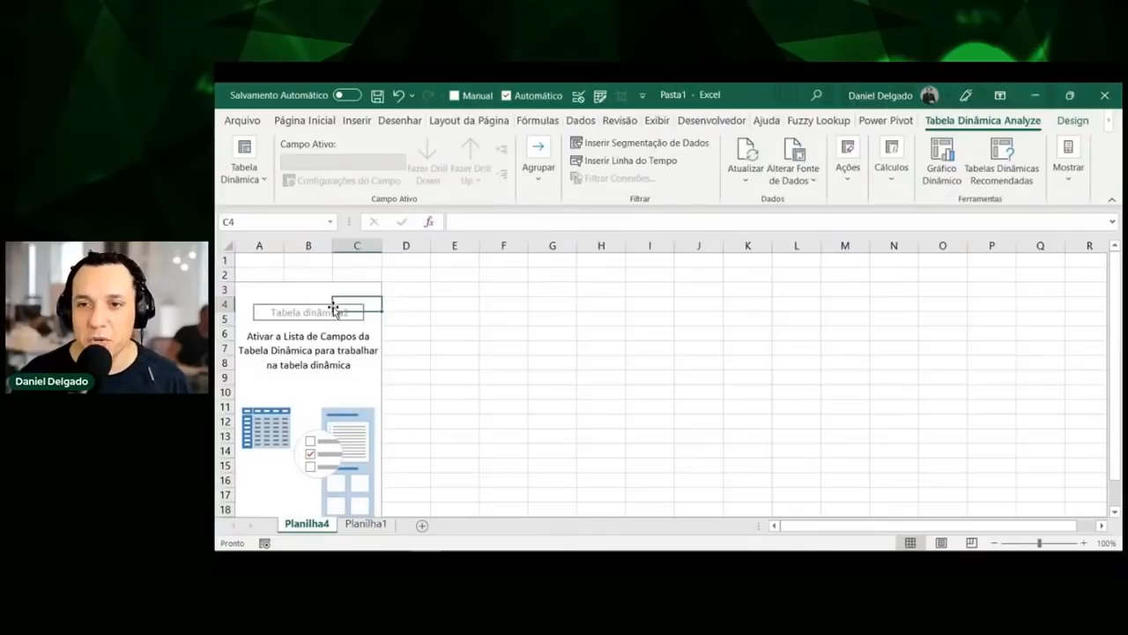
right_click(329, 294)
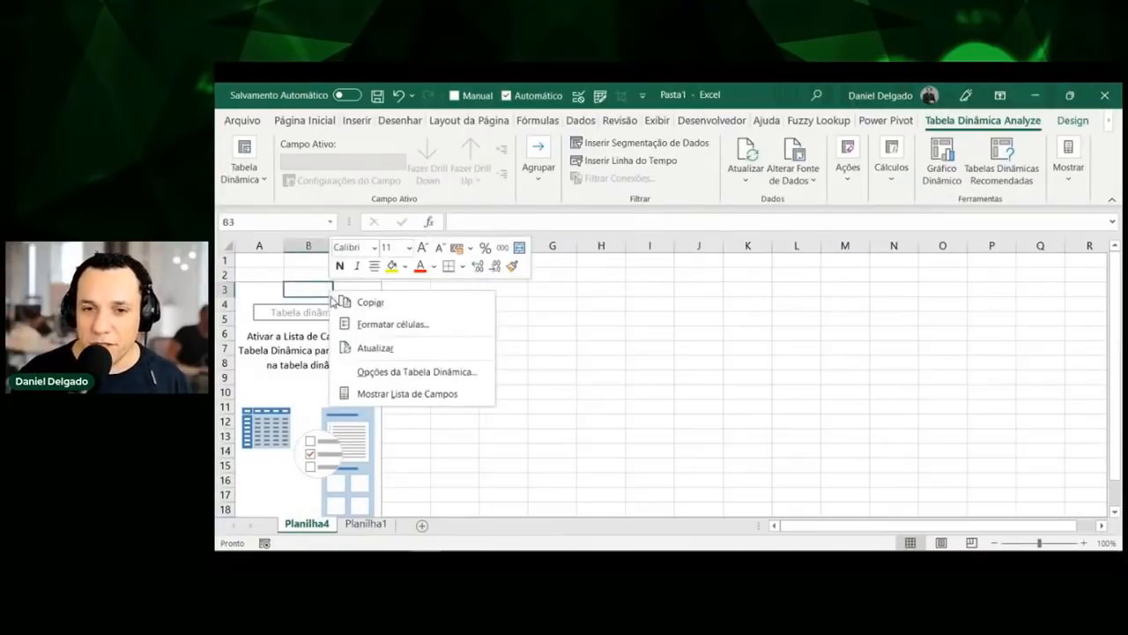
left_click(391, 394)
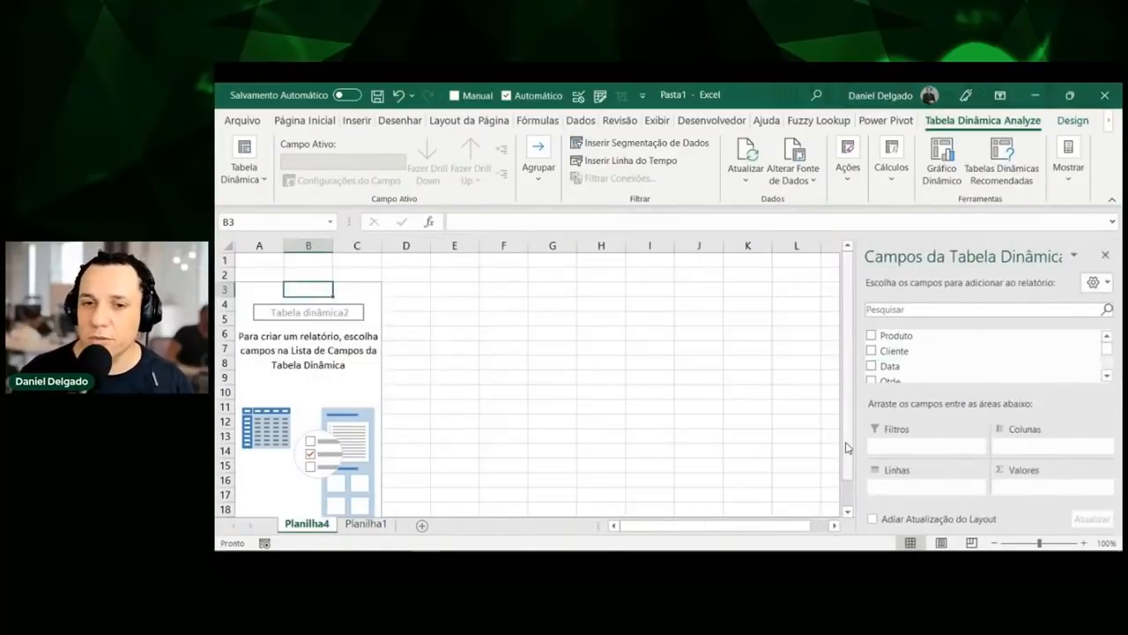
Move the Planilha1 worksheet in front of Planilha4
left_click(377, 526)
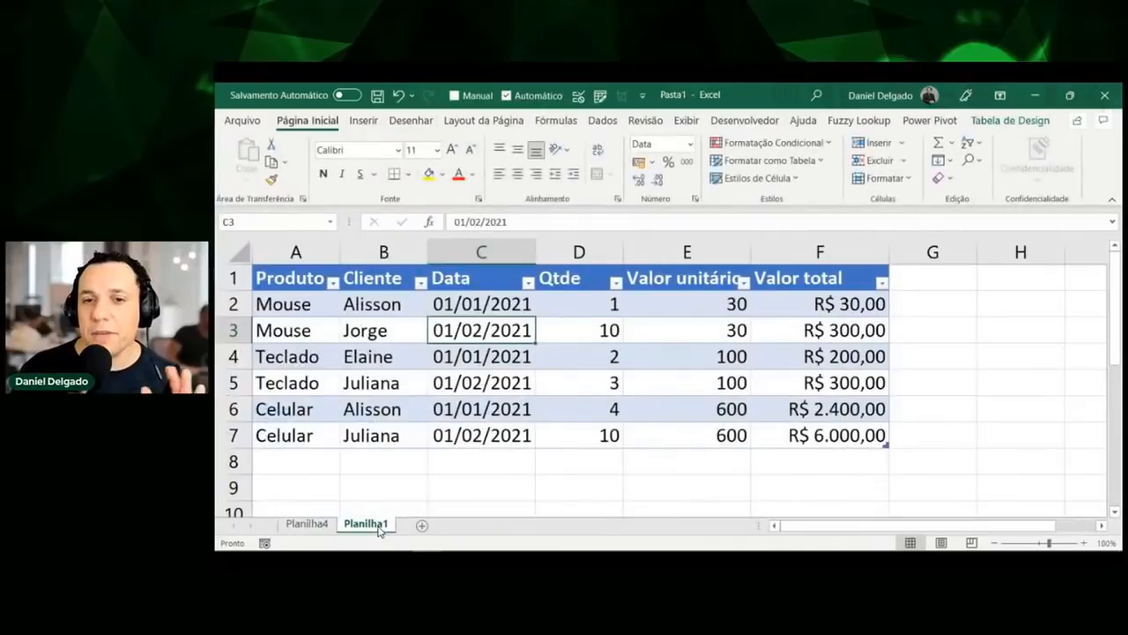
left_click(306, 524)
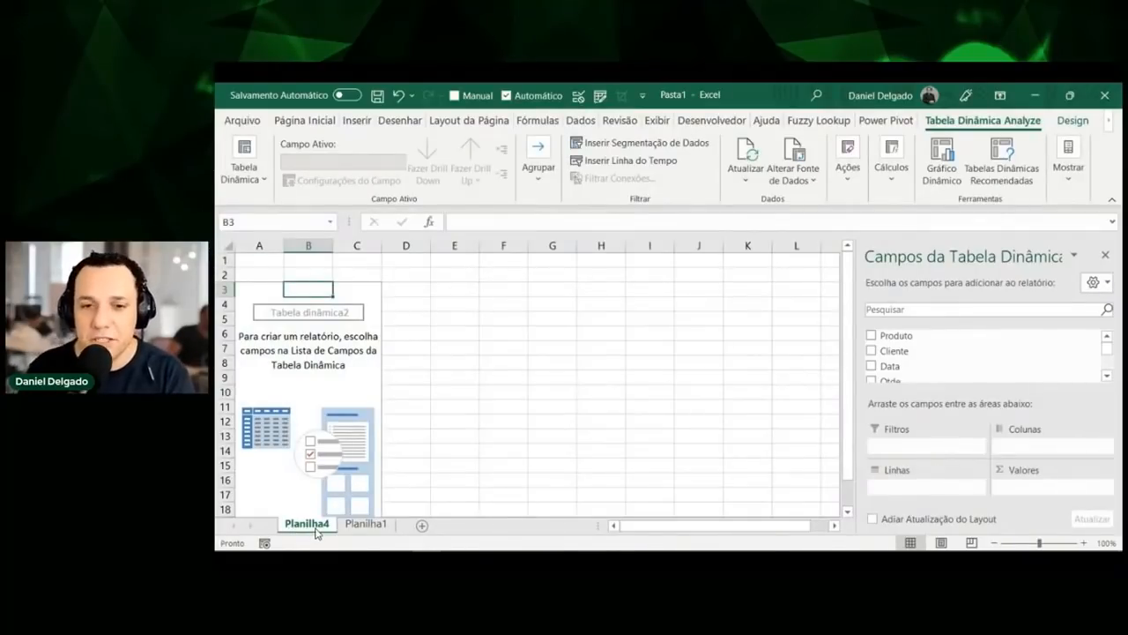
left_click(363, 525)
left_click_drag(308, 527, 304, 526)
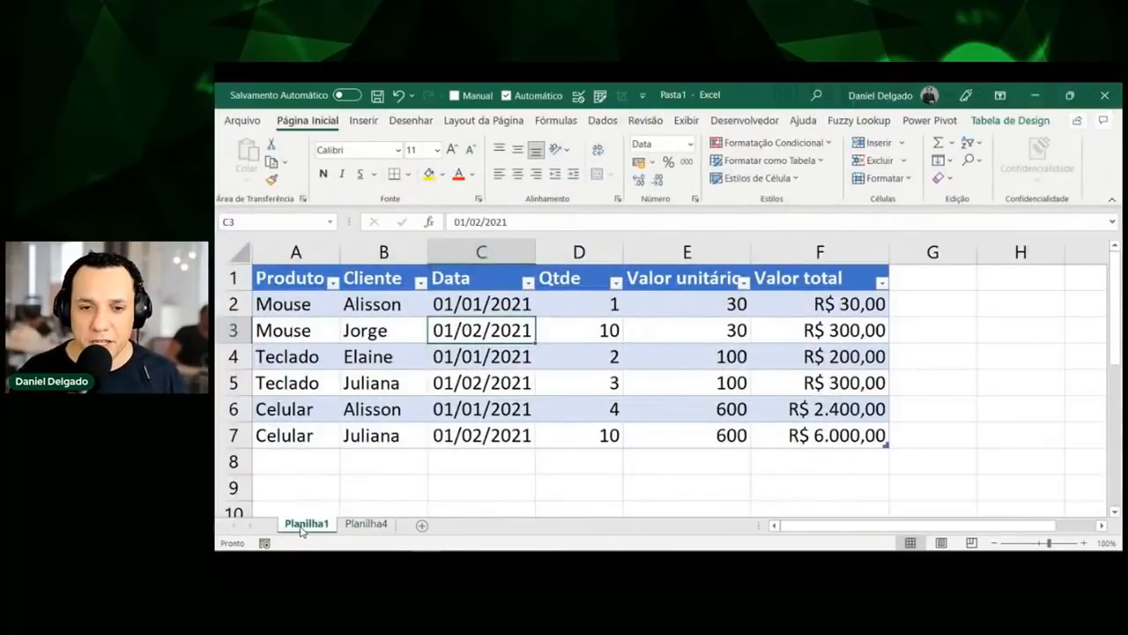
Rename the Planilha1 worksheet as Dados
double_click(301, 524)
type("Dados")
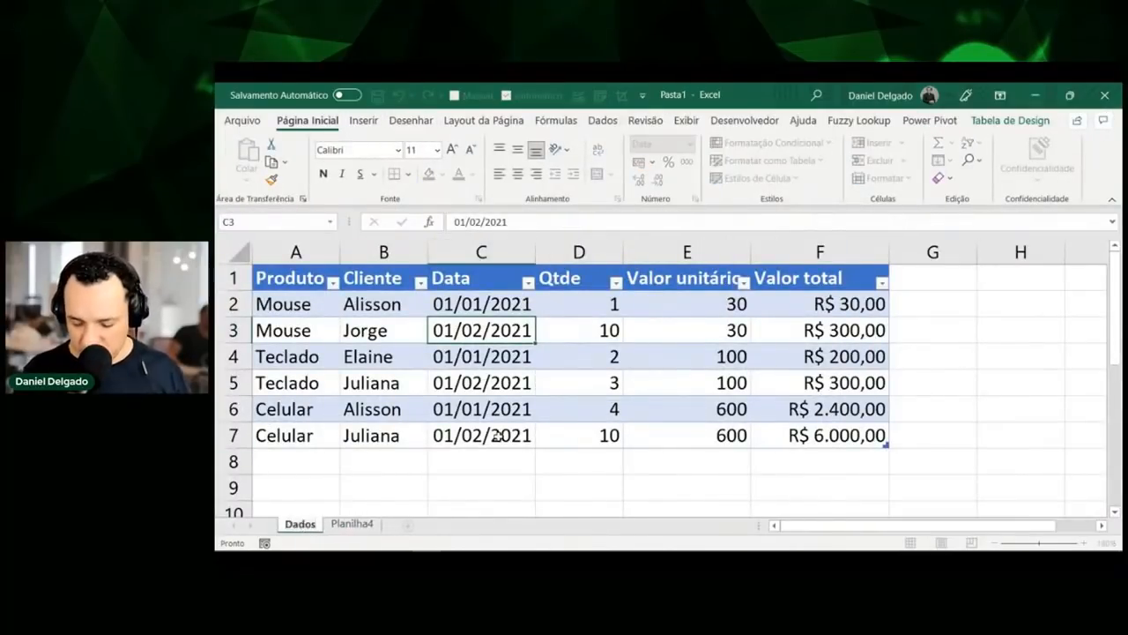
key("Return")
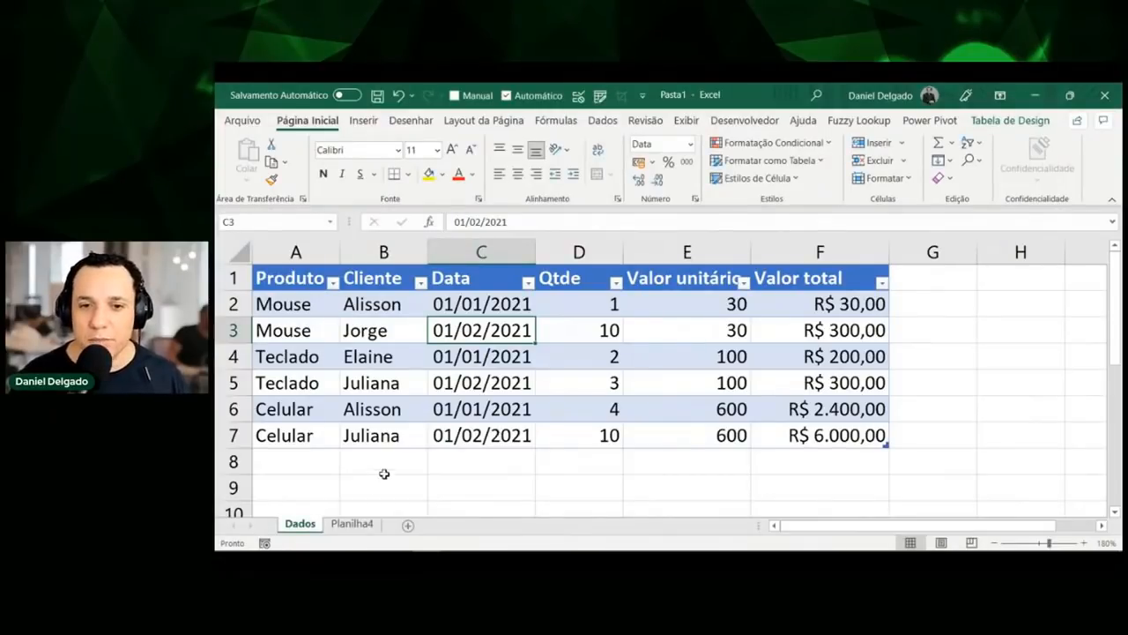
Rename the Planilha4 worksheet as Dinâmicas
left_click(348, 523)
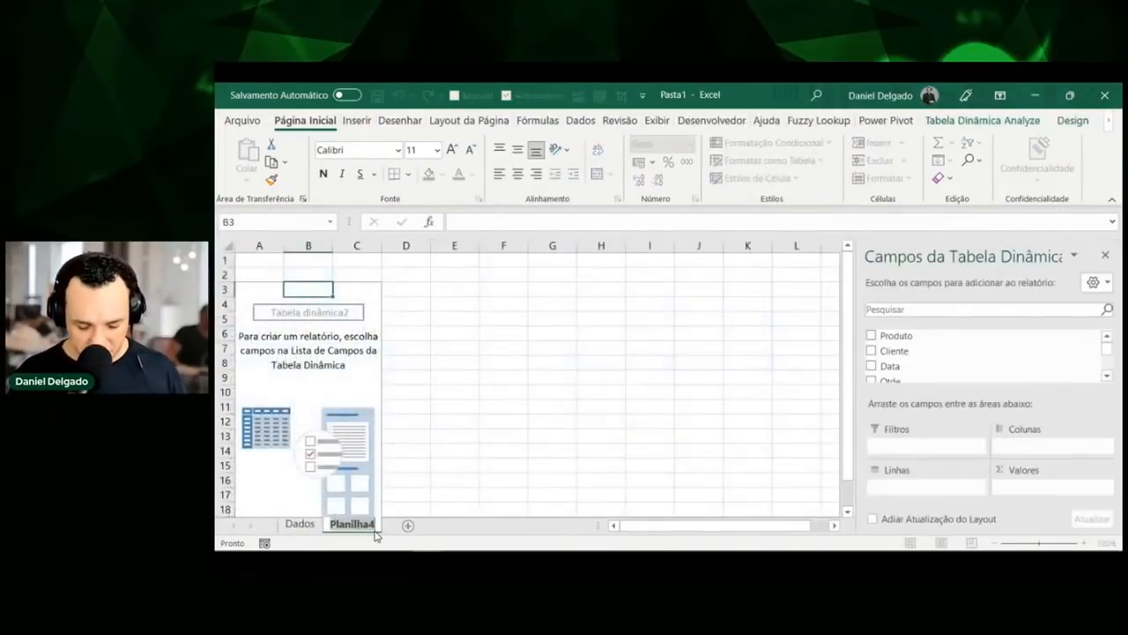
double_click(370, 529)
type("Din")
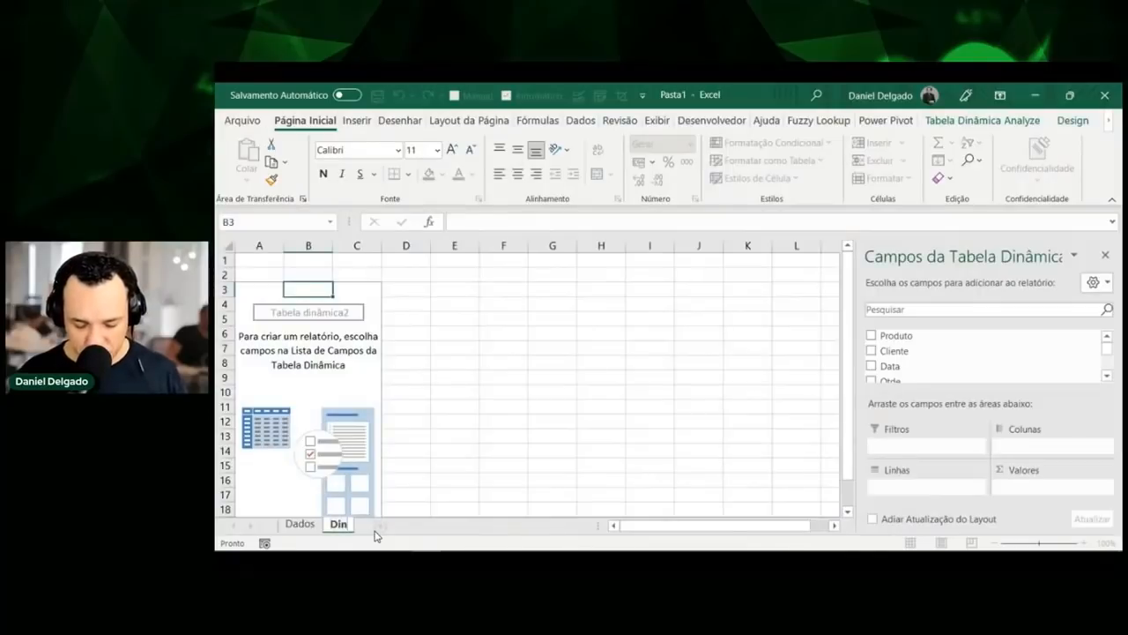
type("âmicas")
key("Return")
Add the Cliente field to the row area of the pivot table on the Dinâmicas worksheet and select the listed client labels
left_click(300, 525)
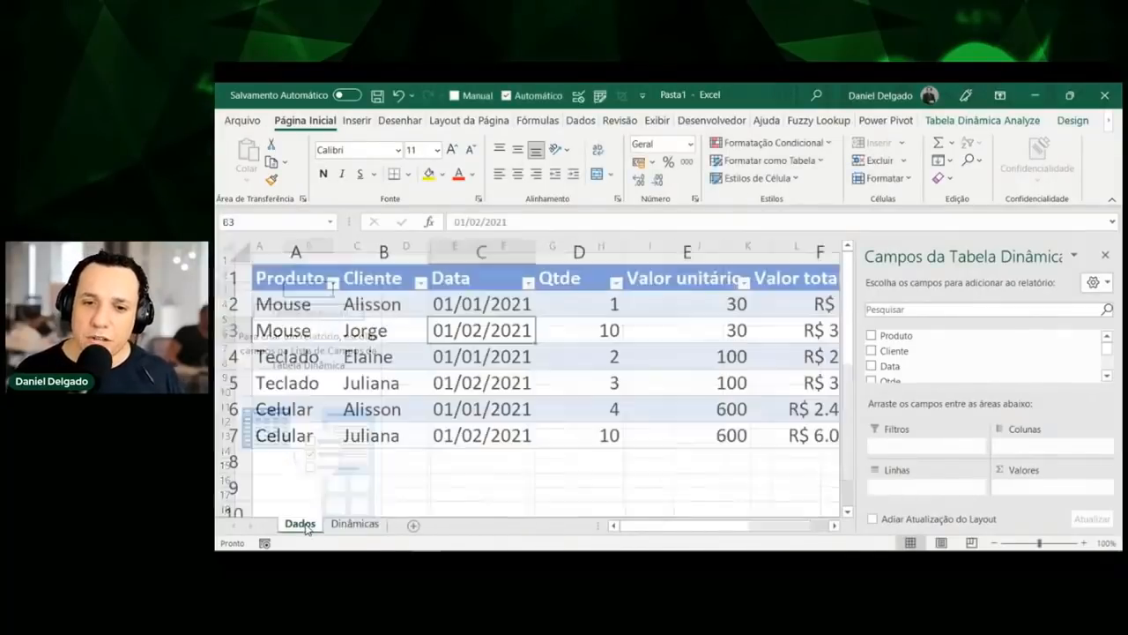
left_click(335, 526)
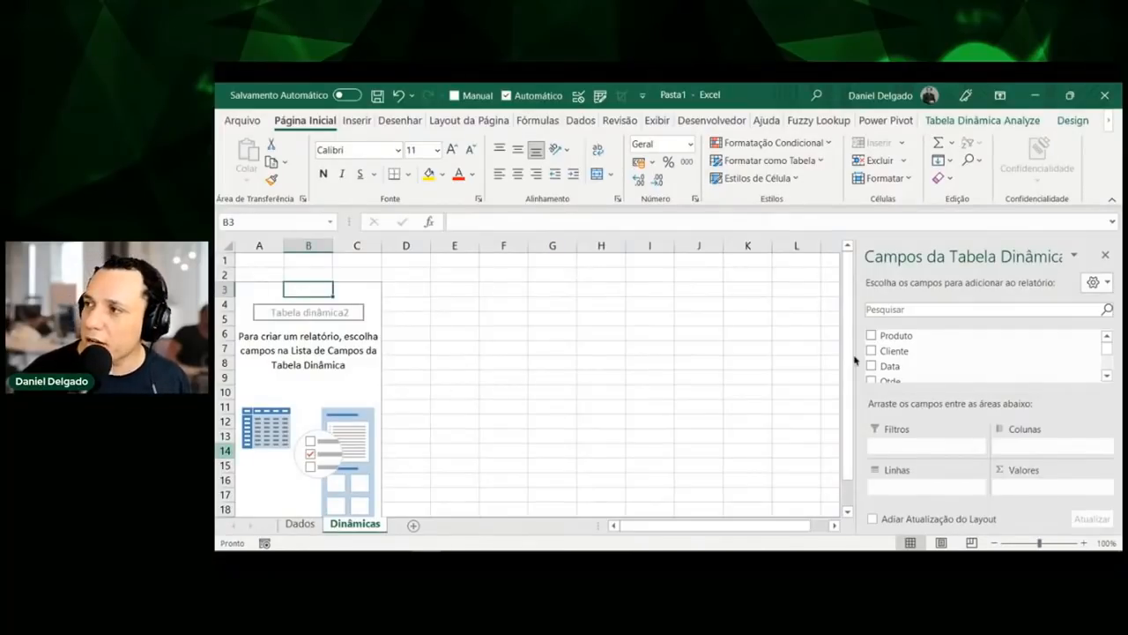
left_click_drag(896, 351, 893, 484)
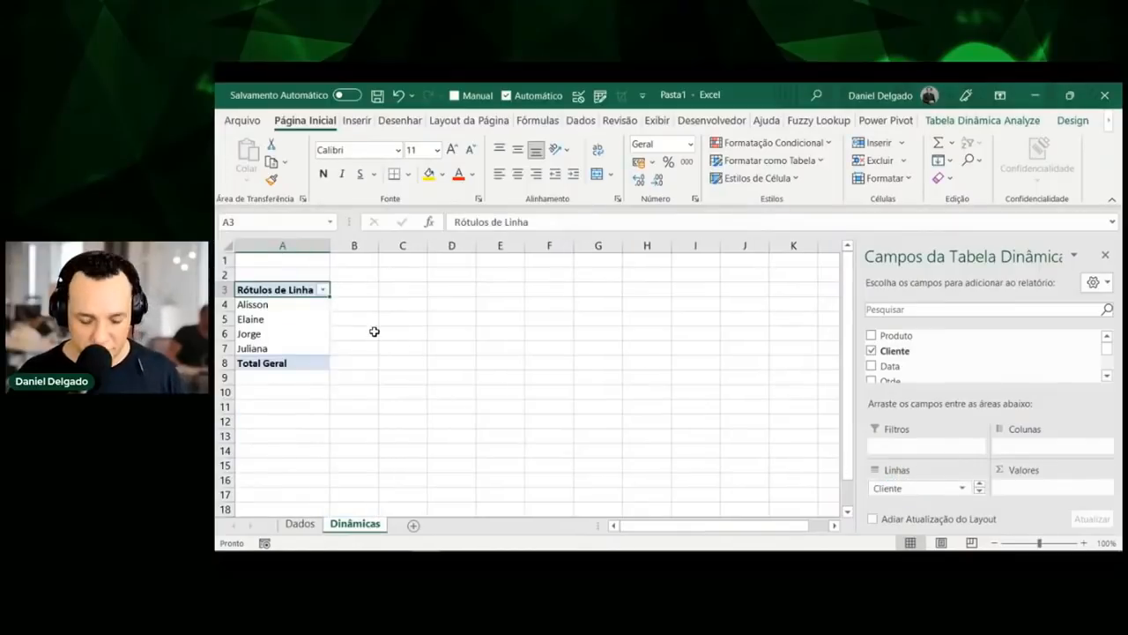
left_click_drag(276, 303, 296, 351)
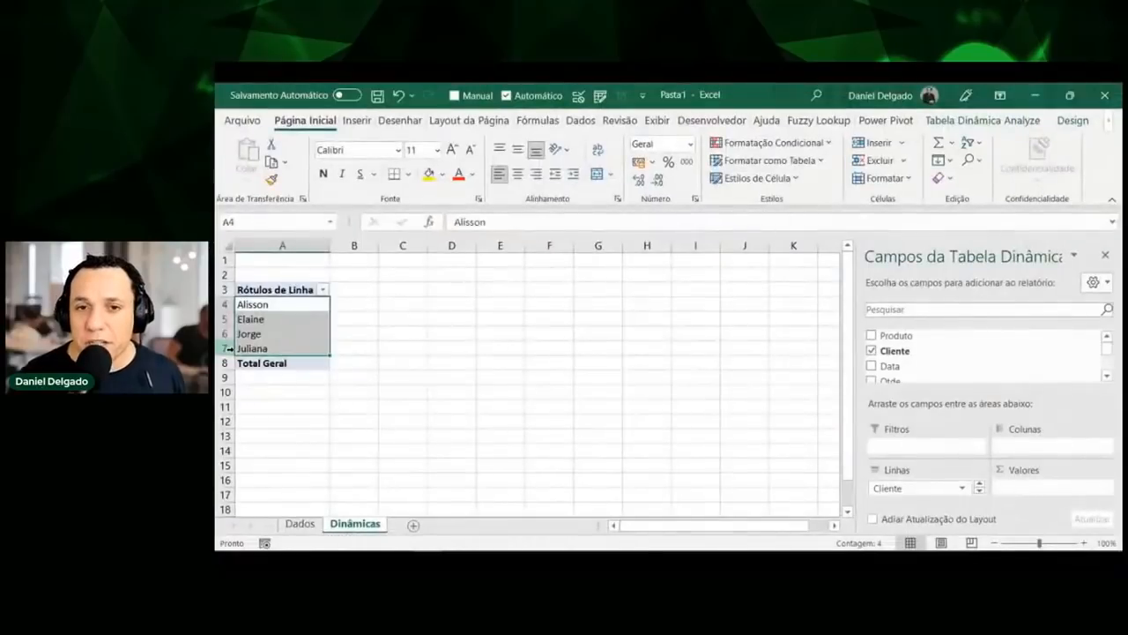
Select cells B3:E3 to indicate the column direction, and move the Cliente field to the column area and back to the rows
left_click_drag(348, 289, 496, 289)
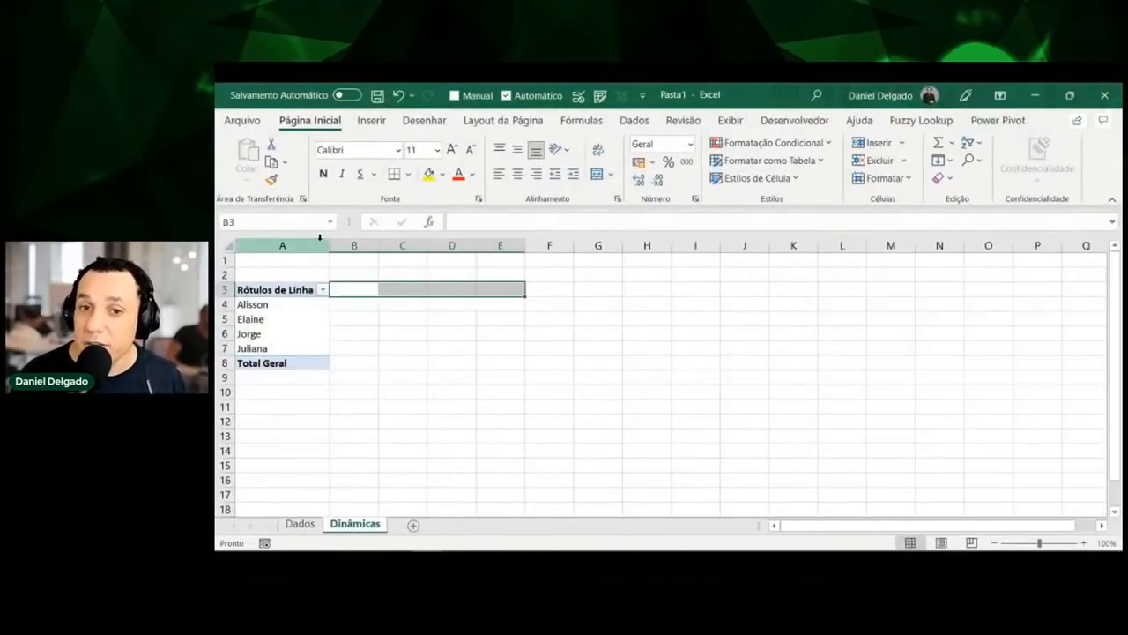
left_click(308, 312)
left_click_drag(890, 497, 1011, 449)
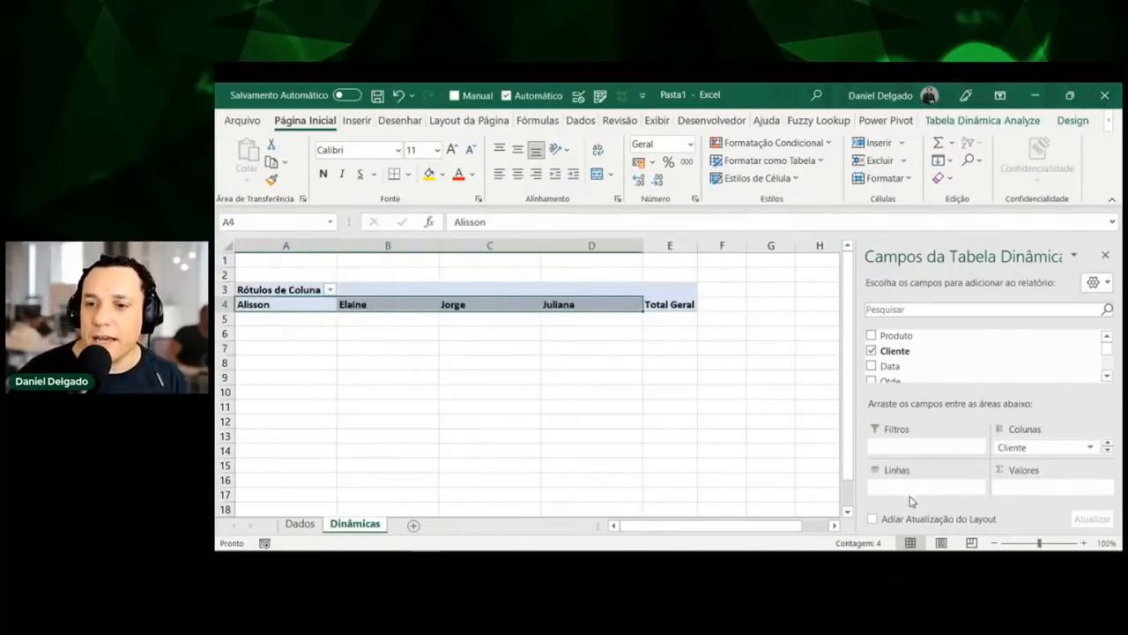
left_click_drag(1027, 448, 925, 489)
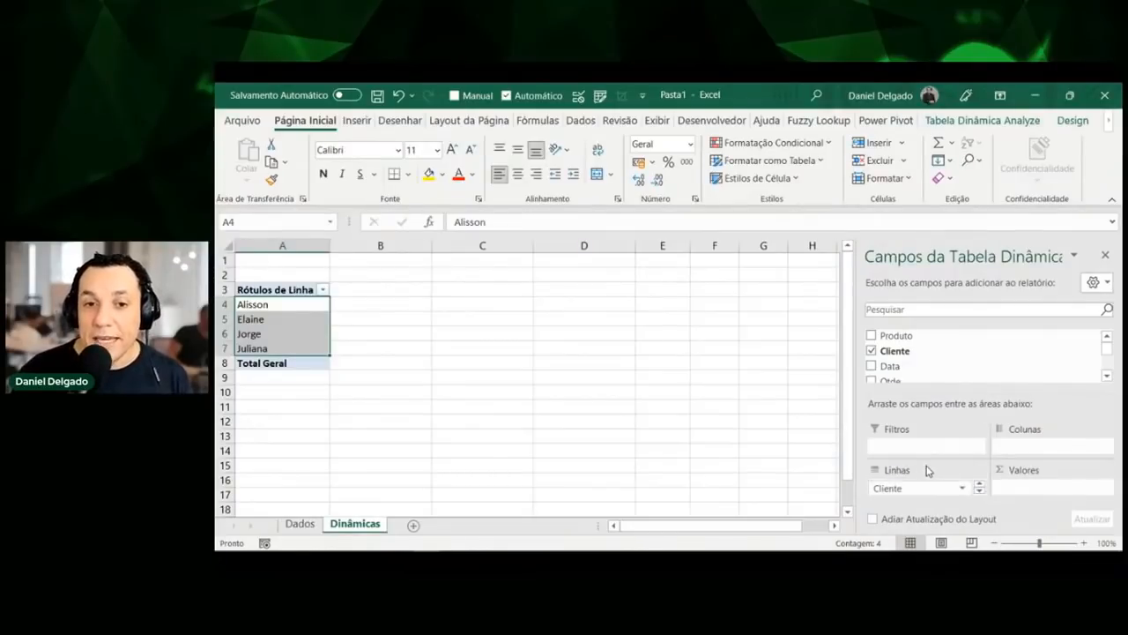
Find the Qtde field in the pivot table's field list and circle it in pink with the screen annotation pen
left_click(1107, 376)
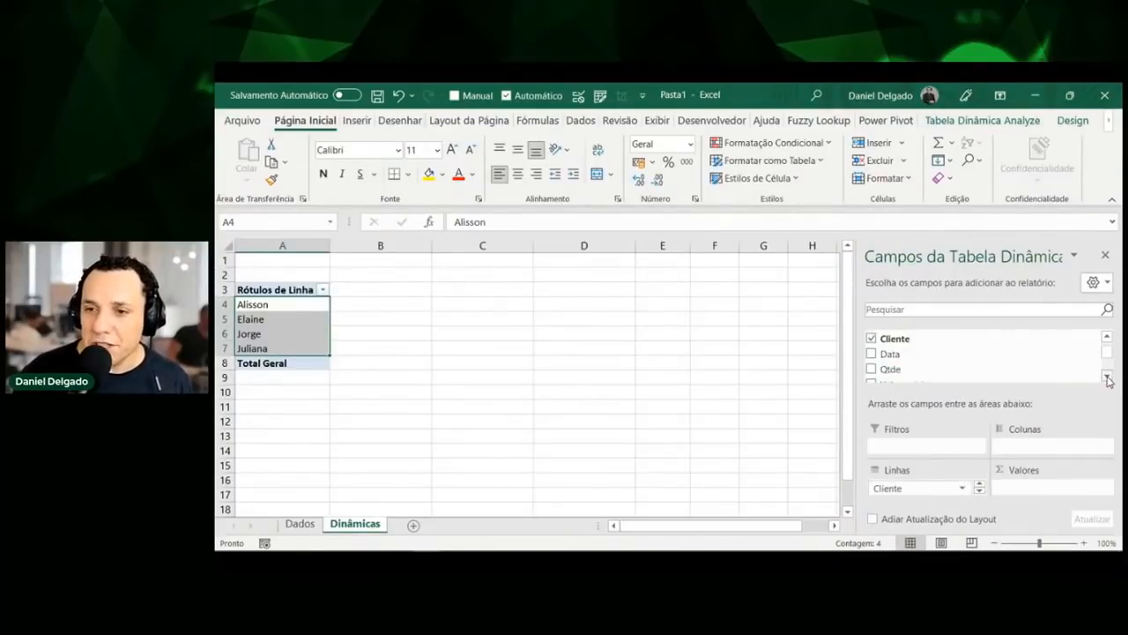
left_click(1106, 377)
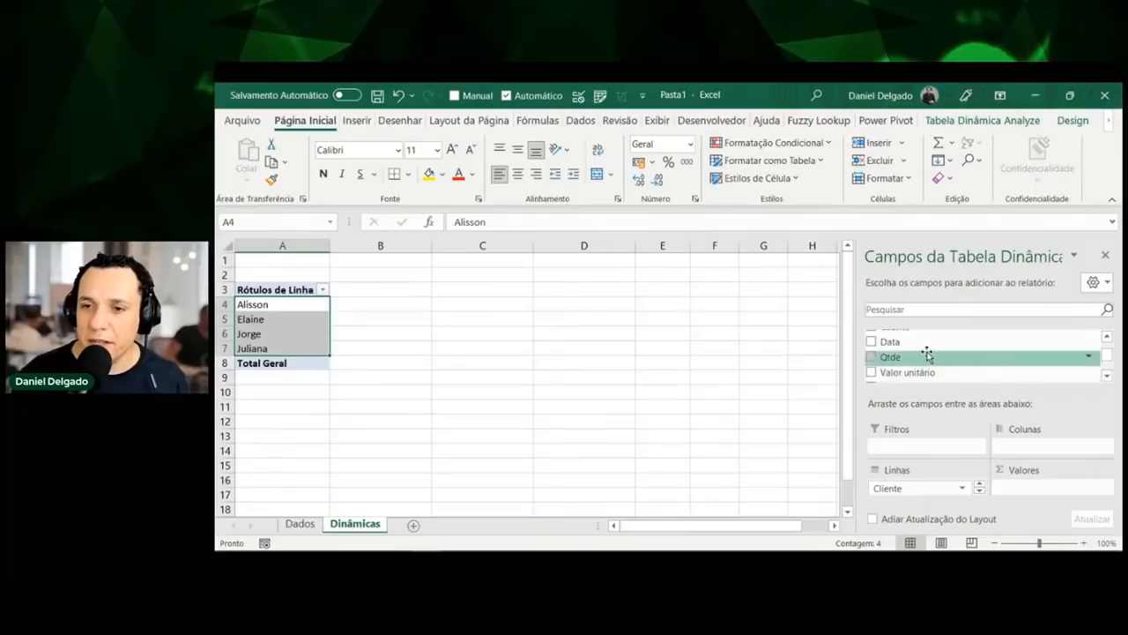
key("ctrl+shift+d")
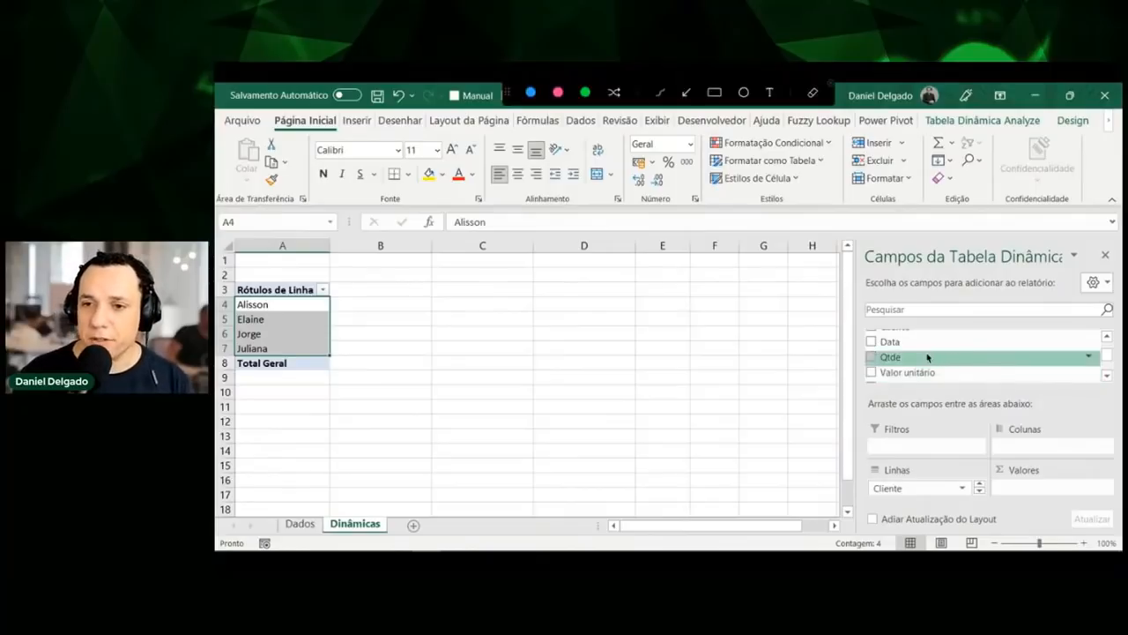
mouse_move(860, 352)
left_mouse_down()
mouse_move(903, 346)
mouse_move(886, 377)
mouse_move(853, 359)
mouse_move(878, 333)
left_mouse_up()
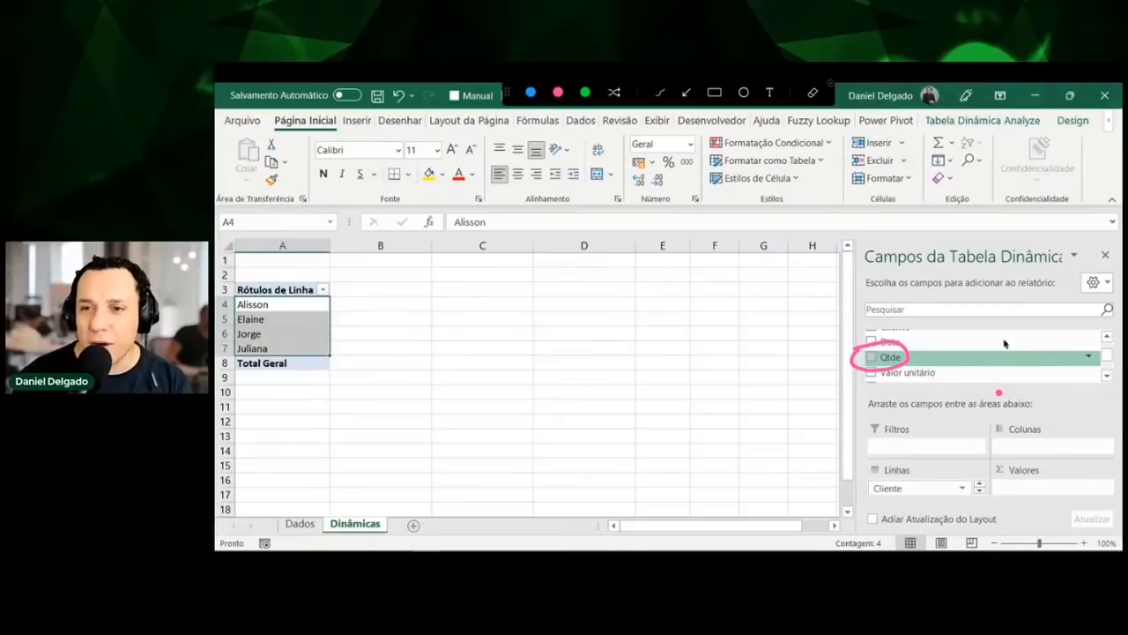
Add the Qtde field to the Values area of the pivot table so quantities are summed per client
mouse_move(990, 466)
left_mouse_down()
mouse_move(1034, 460)
mouse_move(1027, 504)
mouse_move(985, 478)
mouse_move(997, 459)
left_mouse_up()
mouse_move(911, 356)
left_mouse_down()
mouse_move(980, 399)
mouse_move(1014, 496)
mouse_move(1028, 465)
left_mouse_up()
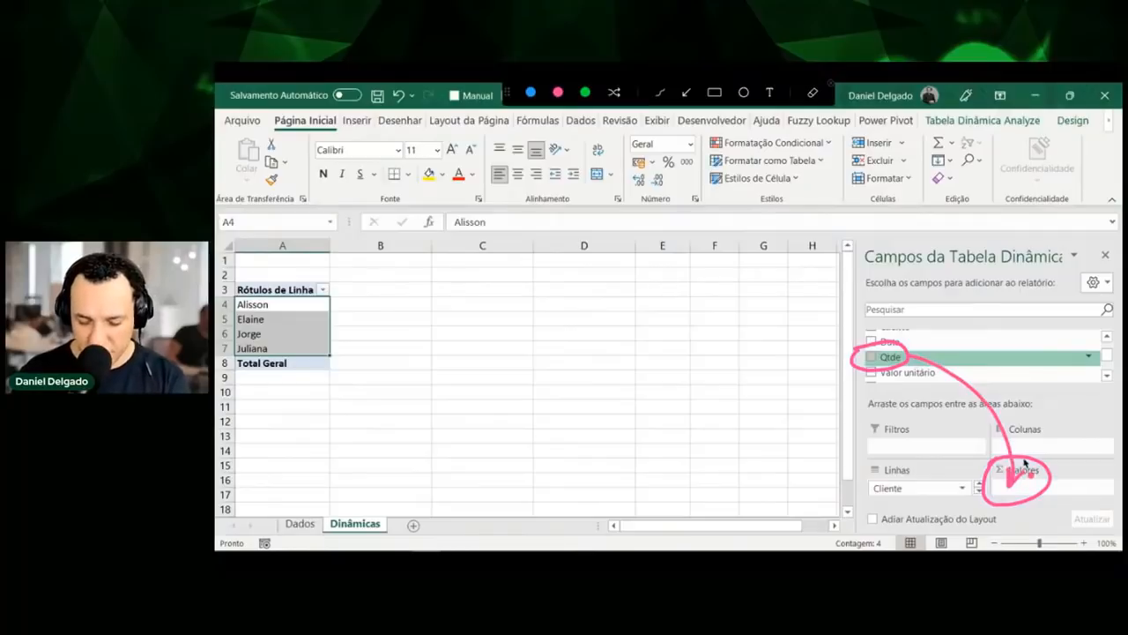
key("Escape")
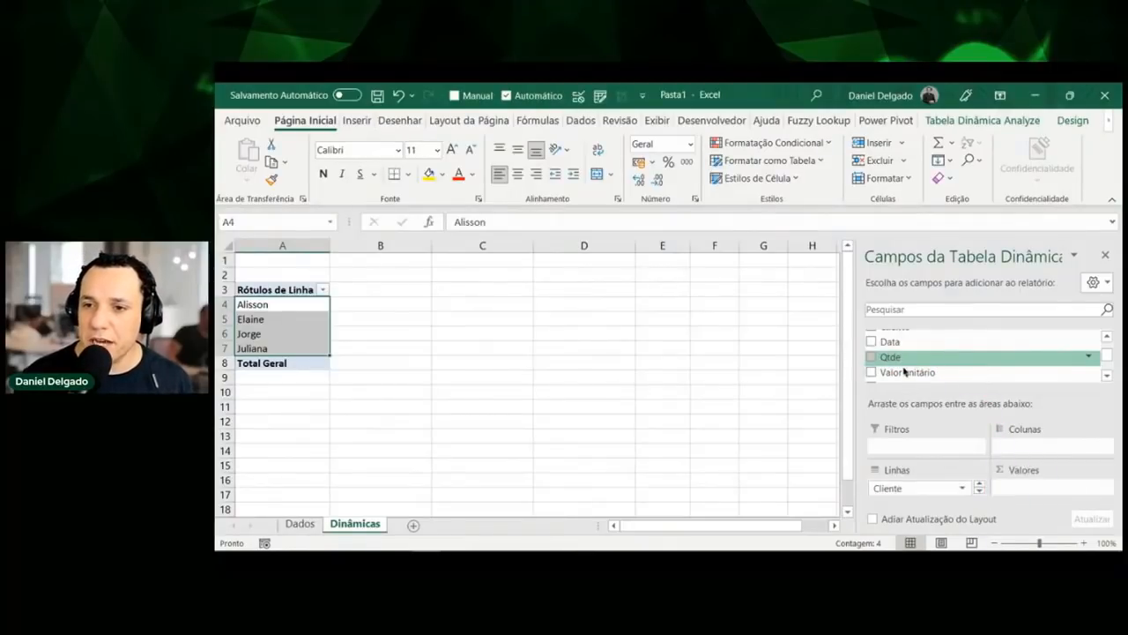
left_click_drag(904, 363, 1019, 491)
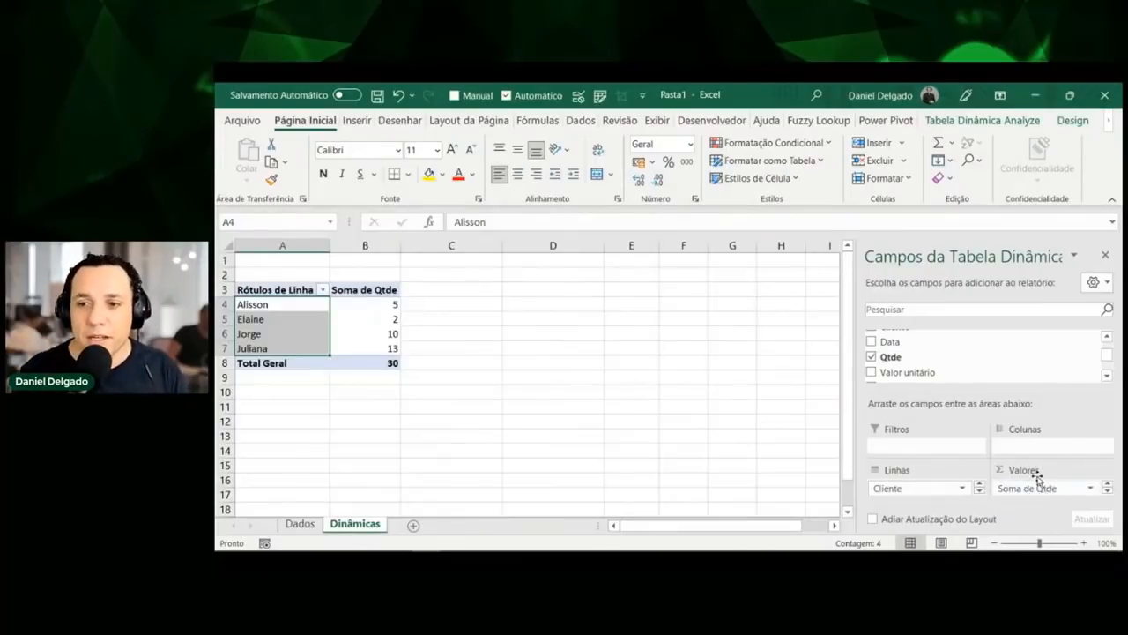
left_click(1045, 494)
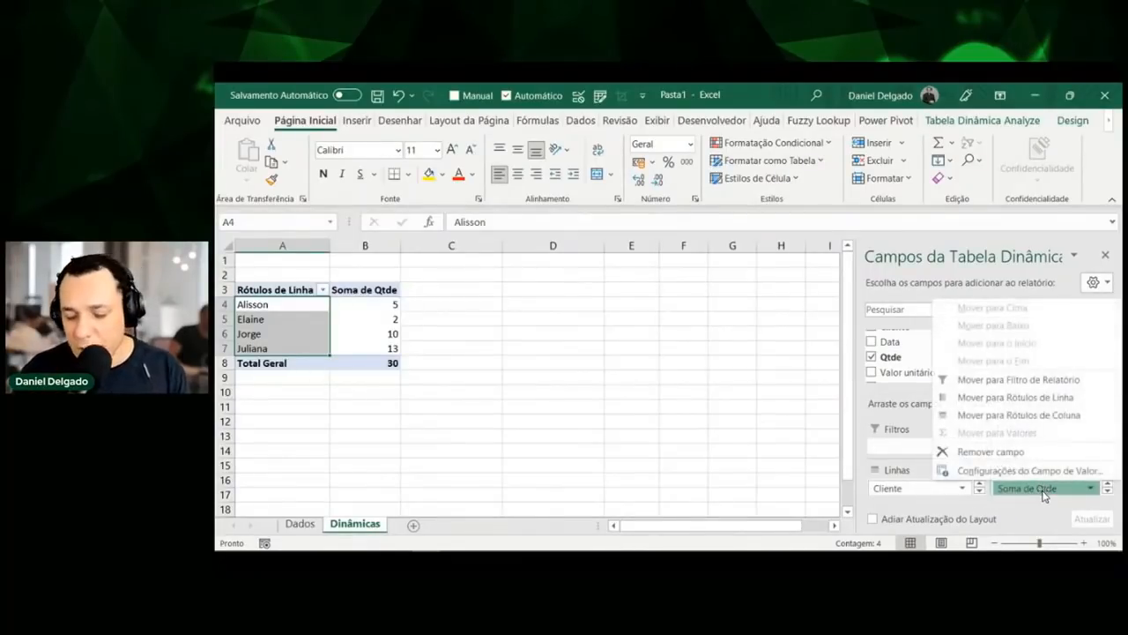
left_click(703, 436)
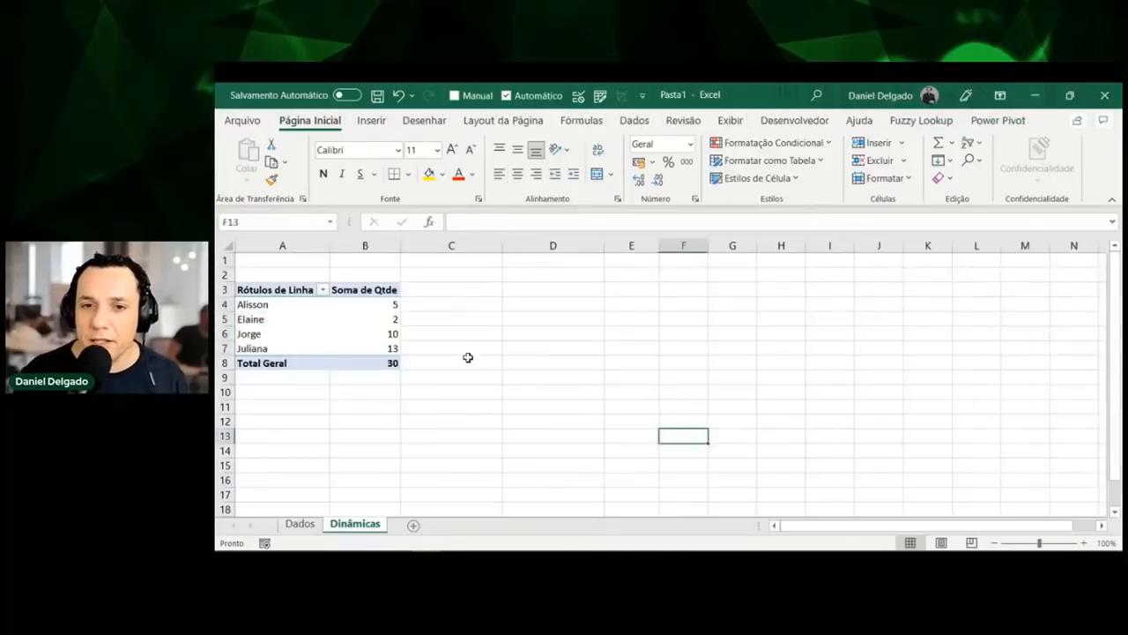
left_click(391, 336)
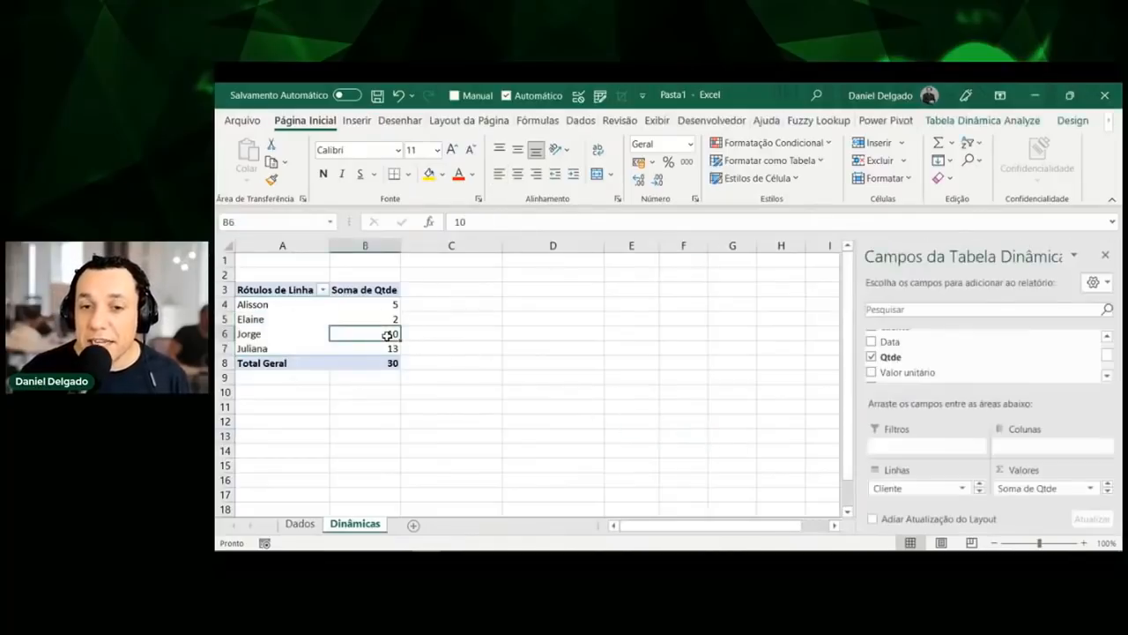
Check the source quantities in the Qtde column of the Dados sheet, and return to the Dinâmicas sheet
left_click(299, 524)
left_click(557, 282)
left_click_drag(569, 304, 578, 424)
left_click(359, 524)
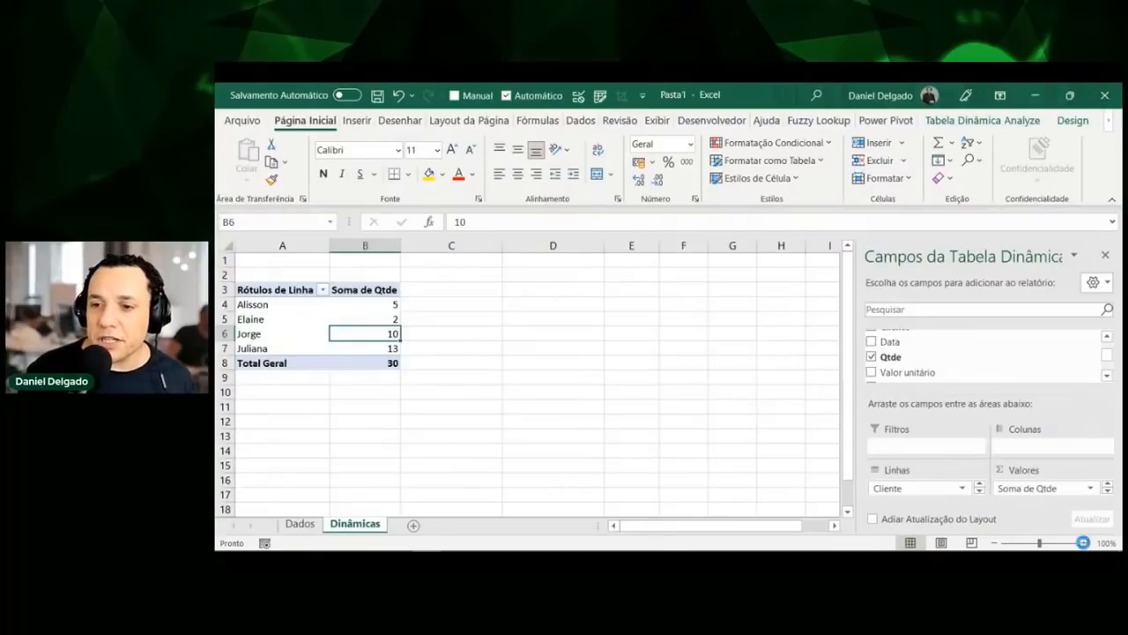
Enlarge the Dinâmicas sheet display to 160%
left_click(1082, 542)
left_click(1082, 543)
left_click(1082, 543)
left_click(1082, 543)
left_click(1083, 543)
left_click(1083, 543)
scroll(547, 468, "up", 1)
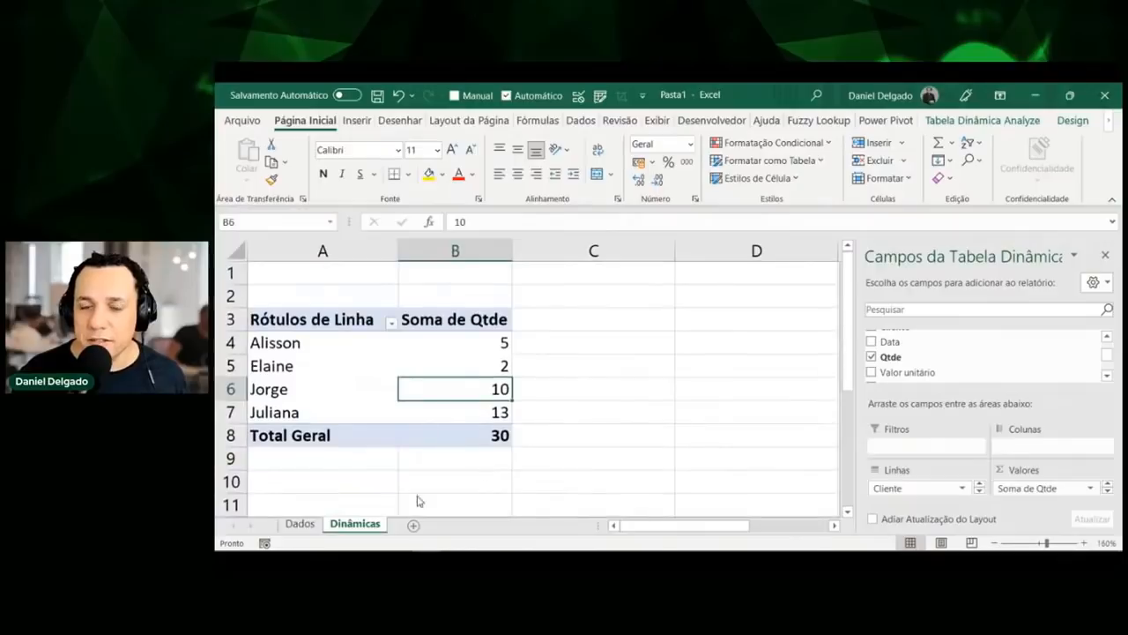
Duplicate the Celular record in row 7 of the Dados sheet into row 8, directly below the table
left_click(300, 524)
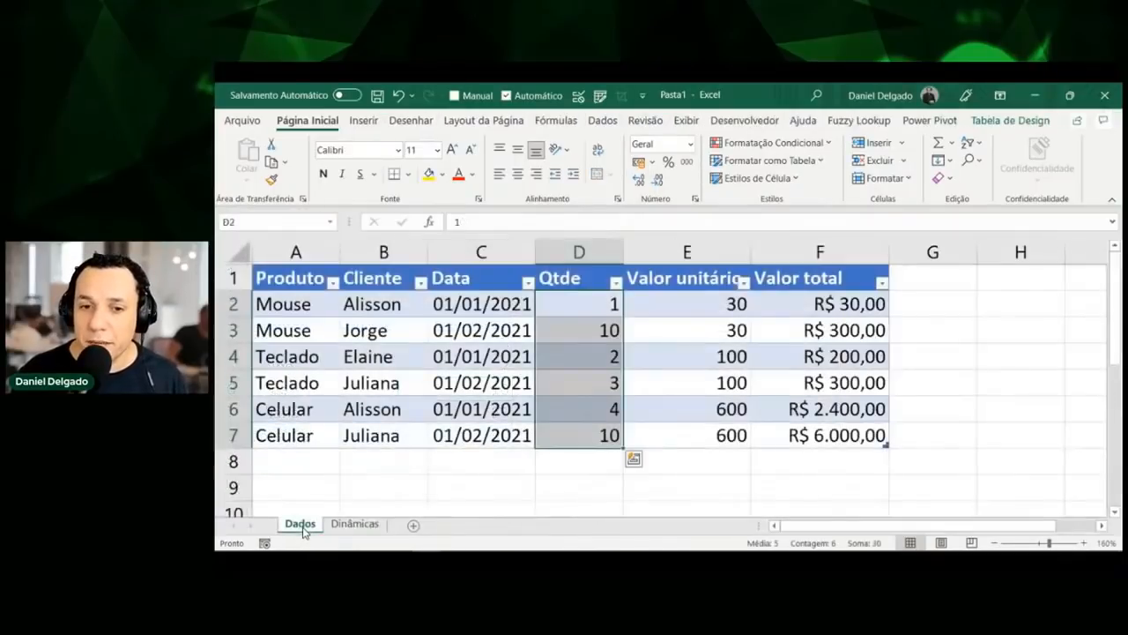
left_click(285, 456)
left_click(287, 443)
key("shift+Right")
key("shift+Right")
key("shift+Right")
key("shift+Right")
key("shift+Right")
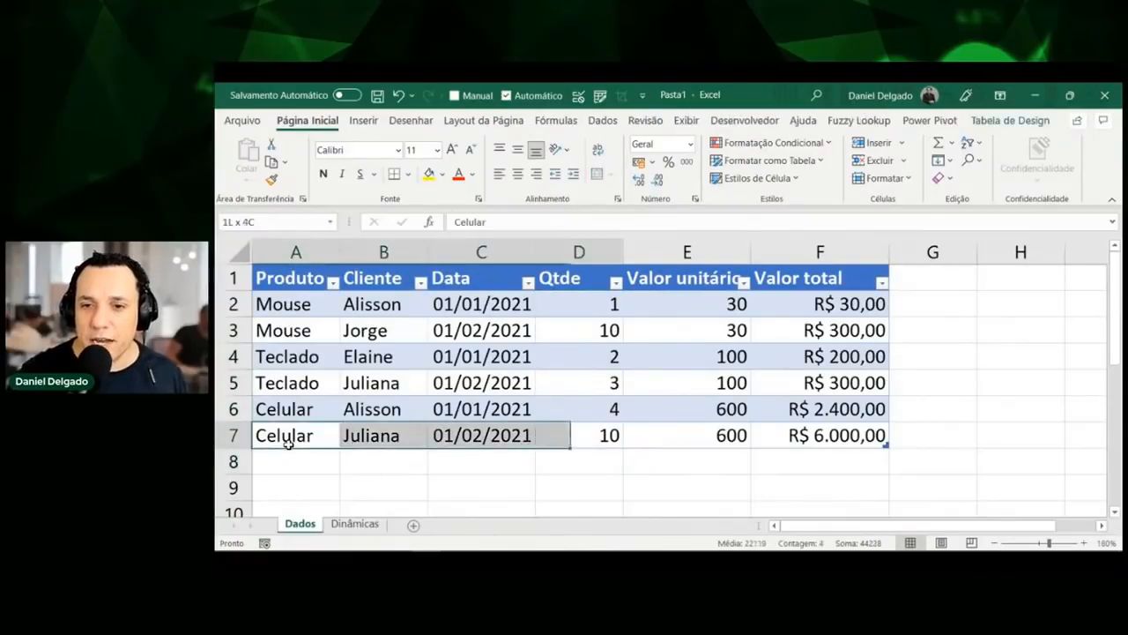
key("ctrl+c")
key("Down")
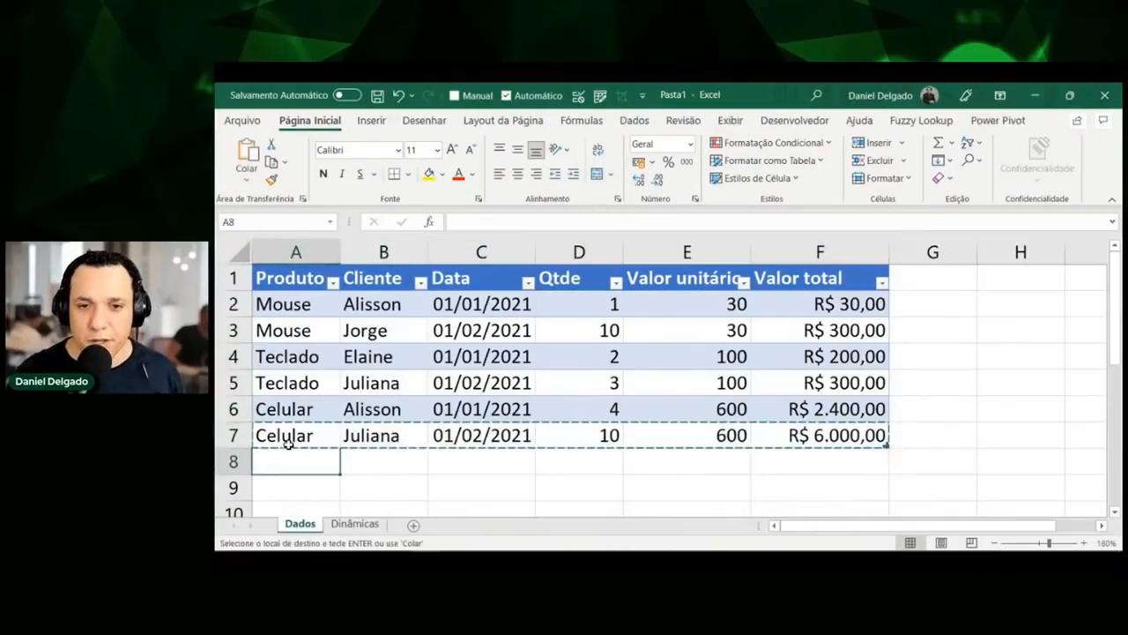
key("ctrl+v")
key("Right")
key("Left")
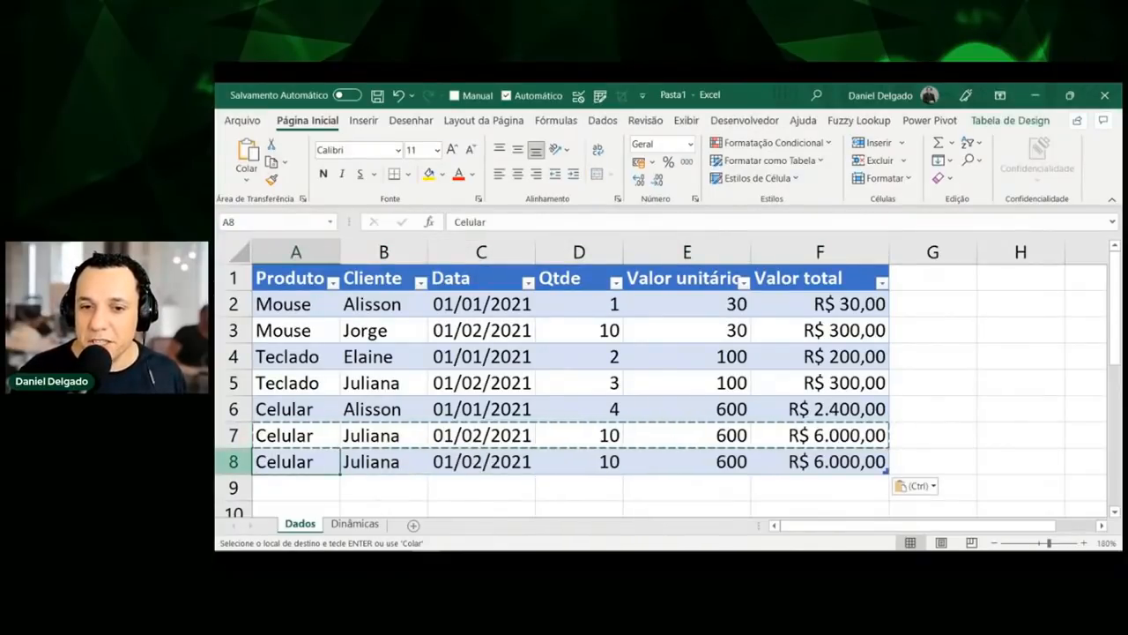
Refresh the pivot table on the Dinâmicas sheet and check its grand total
left_click(355, 524)
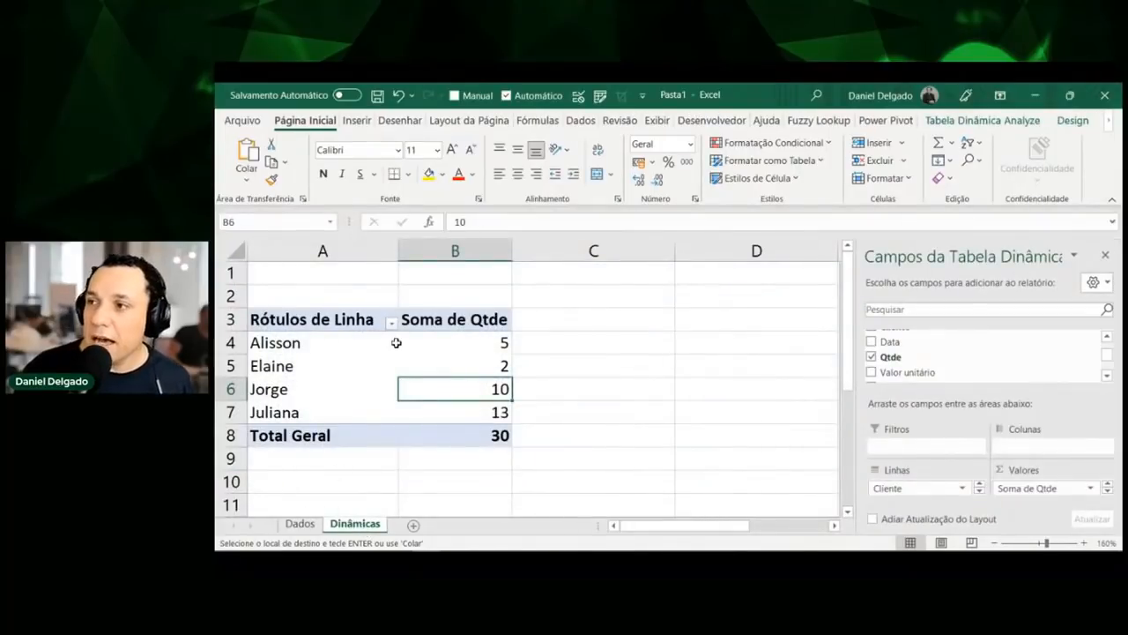
right_click(429, 349)
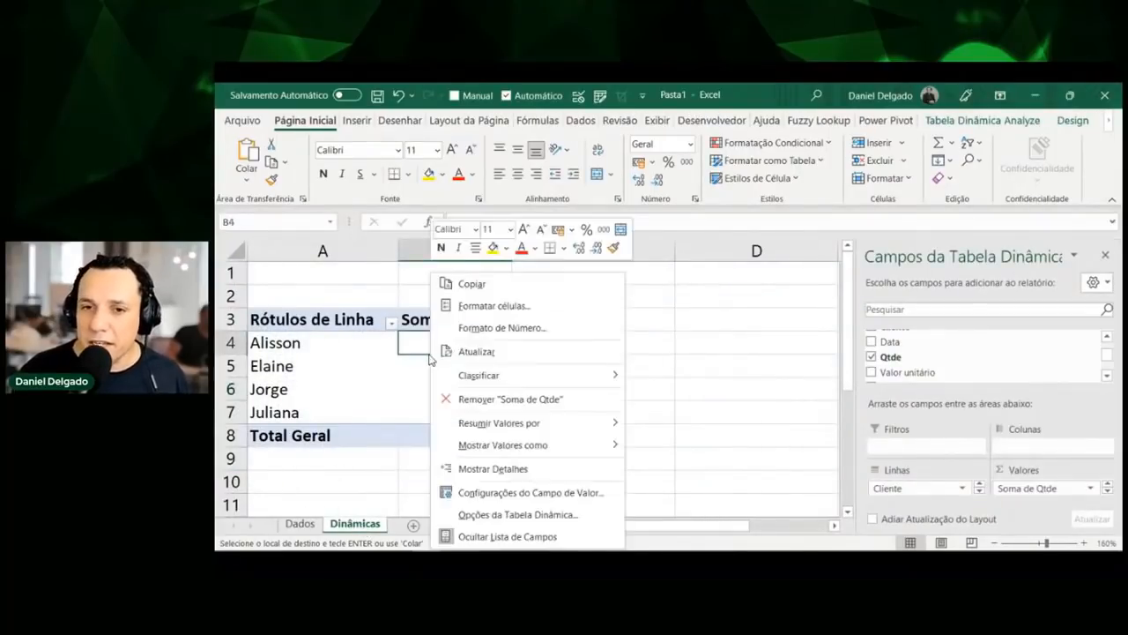
left_click(474, 352)
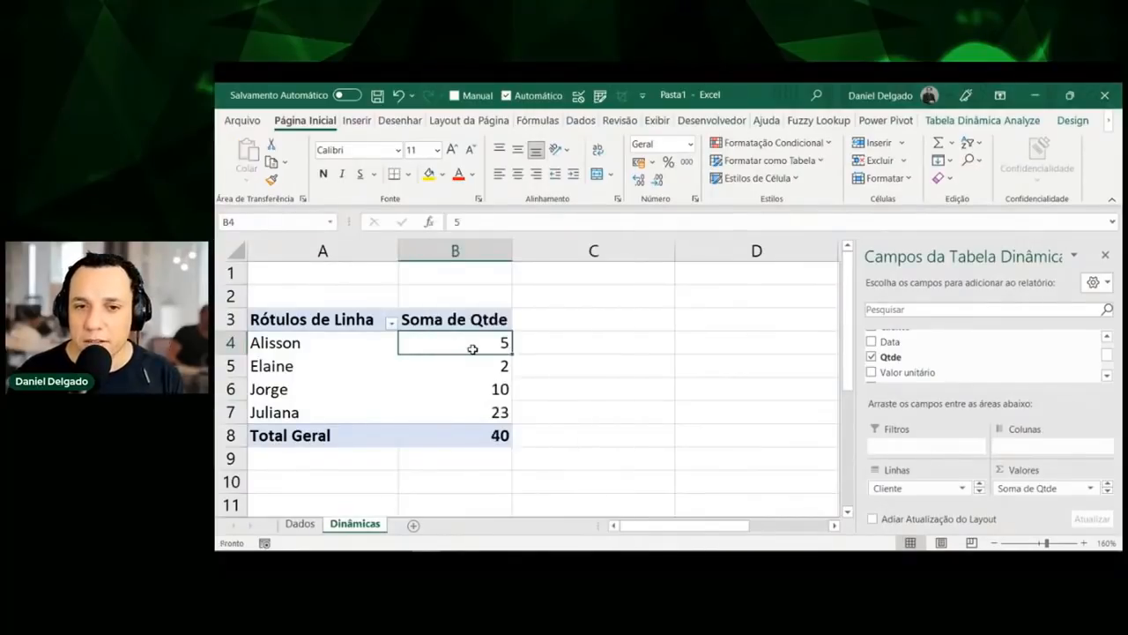
left_click(498, 436)
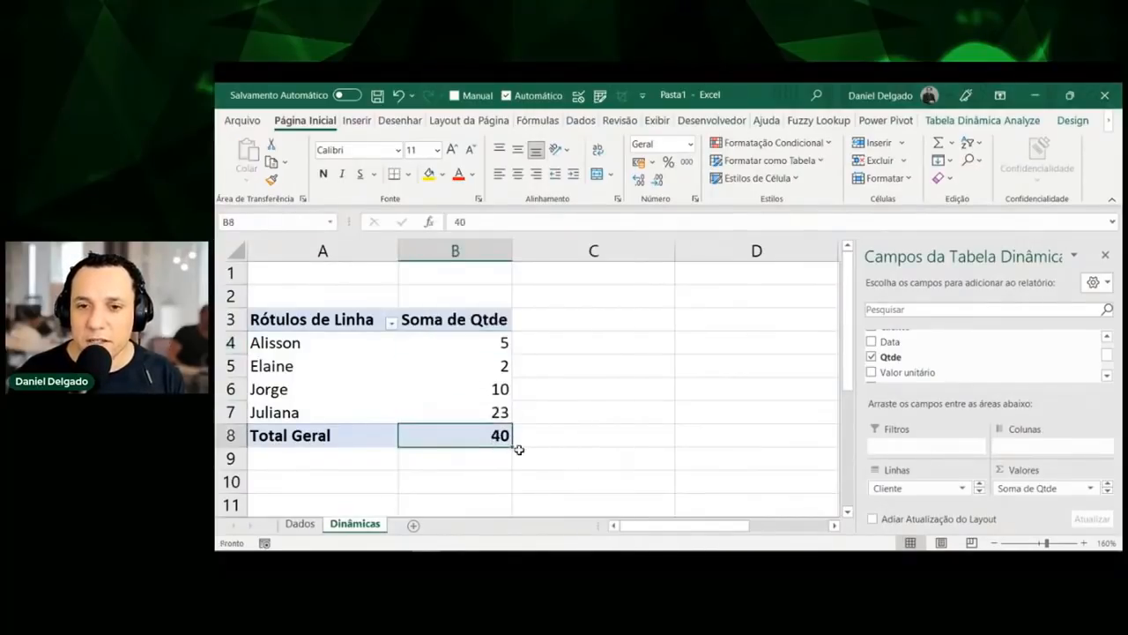
left_click(535, 435)
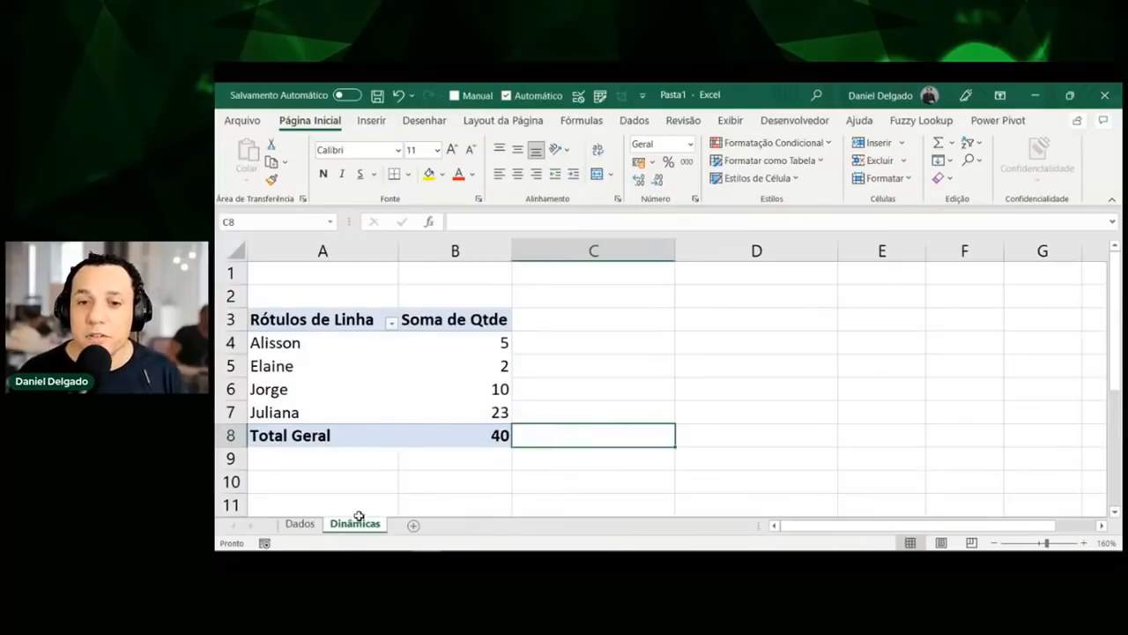
Examine the source table on the Dados sheet, selecting all of its data to see the full range
left_click(302, 524)
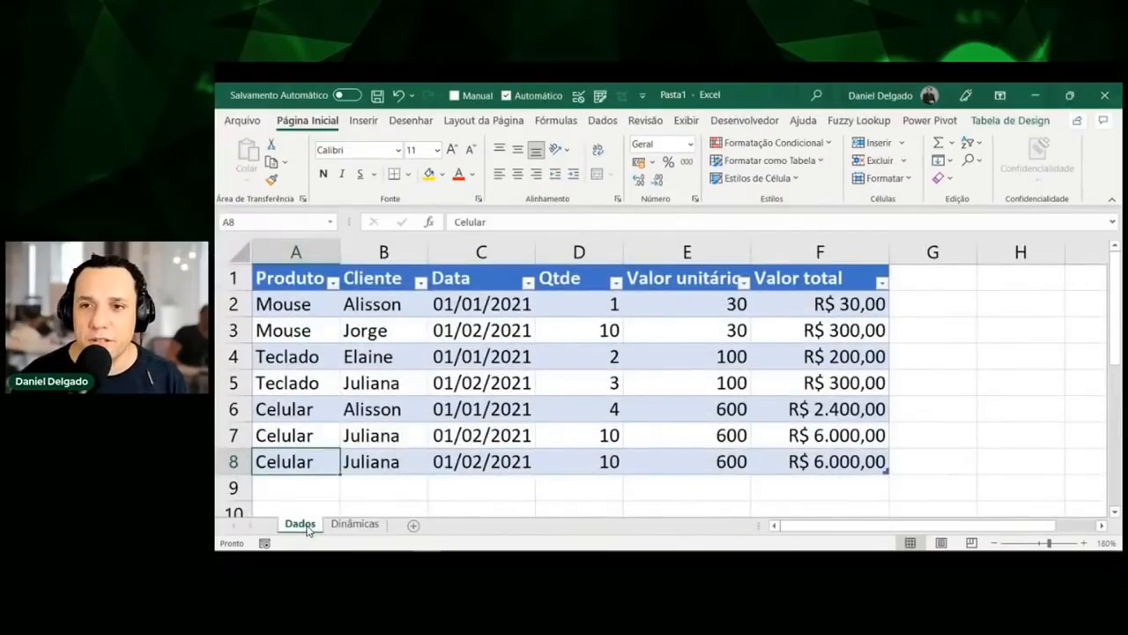
left_click(706, 355)
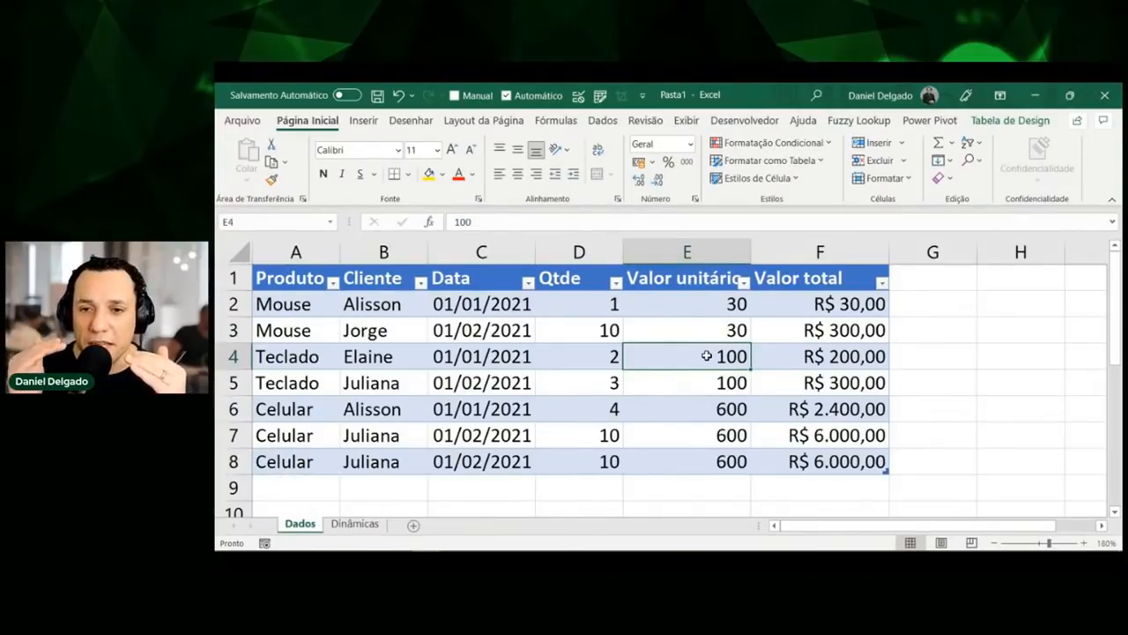
left_click(700, 471)
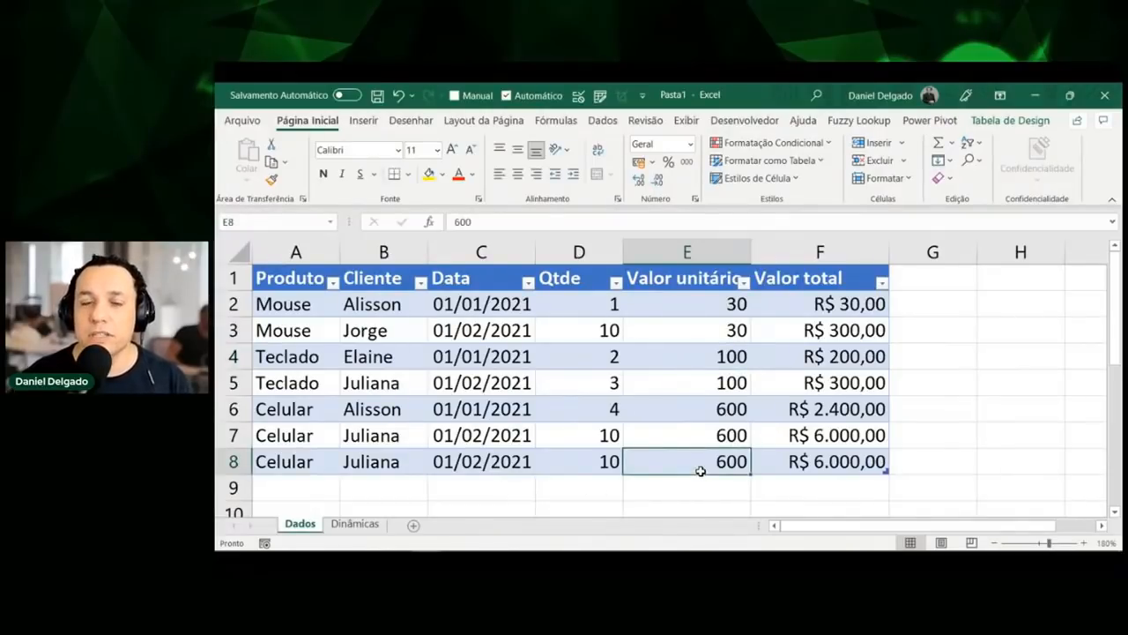
key("Up")
key("Up")
key("Up")
key("Up")
key("Up")
key("Up")
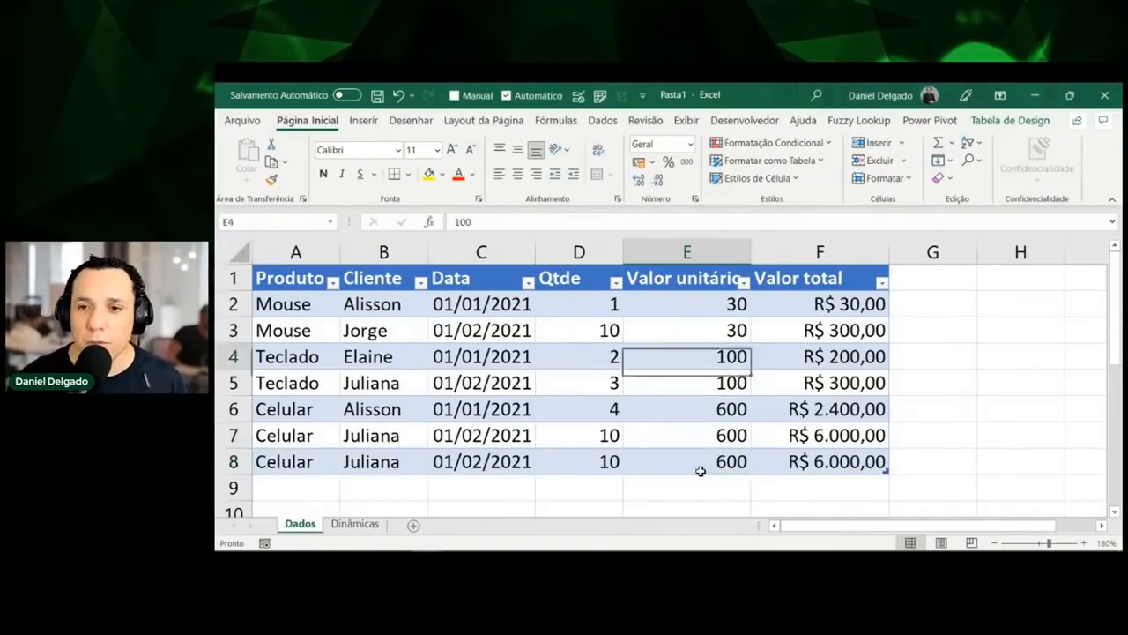
key("Right")
key("shift+Down")
key("ctrl+a")
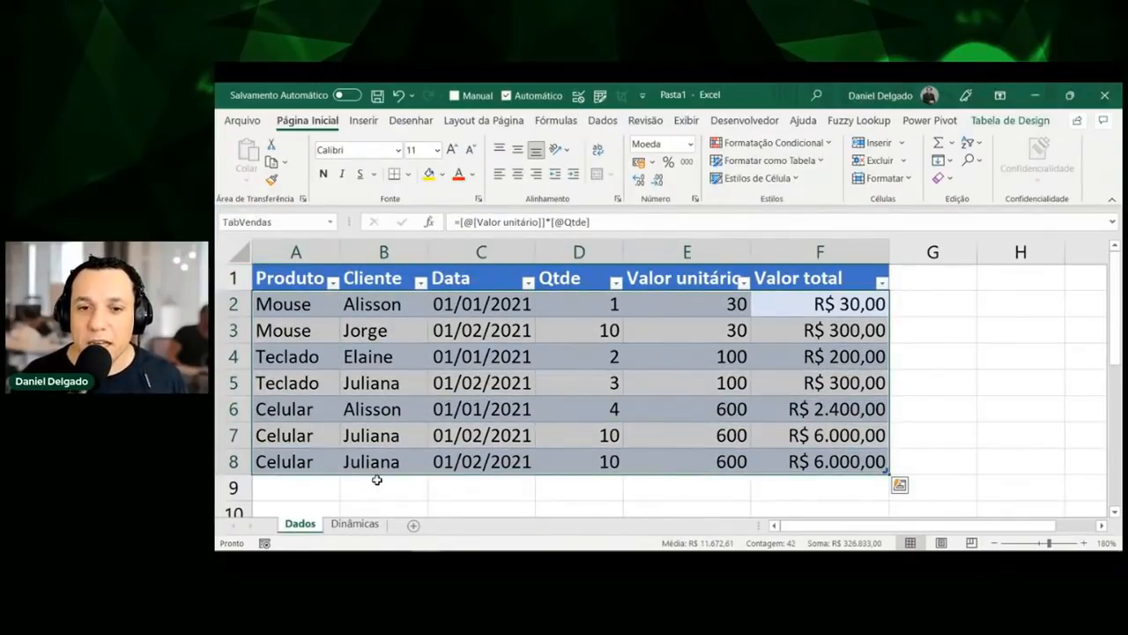
Check the pivot table's data source, keeping TabVendas as the range, and view that table on the Dados sheet
left_click(380, 527)
left_click(429, 381)
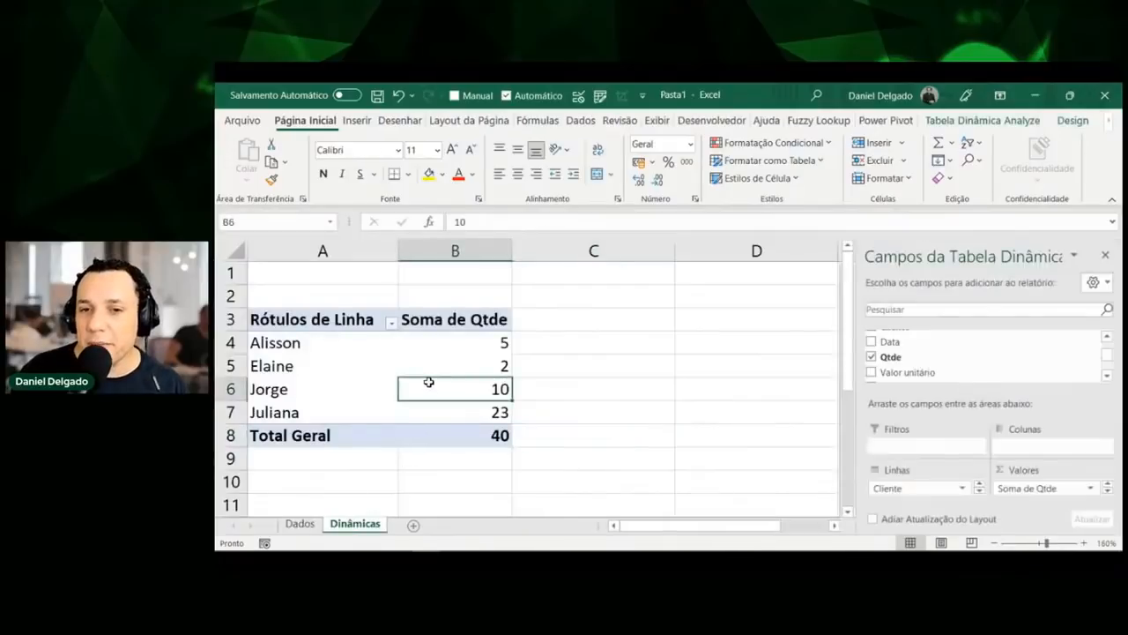
left_click(966, 121)
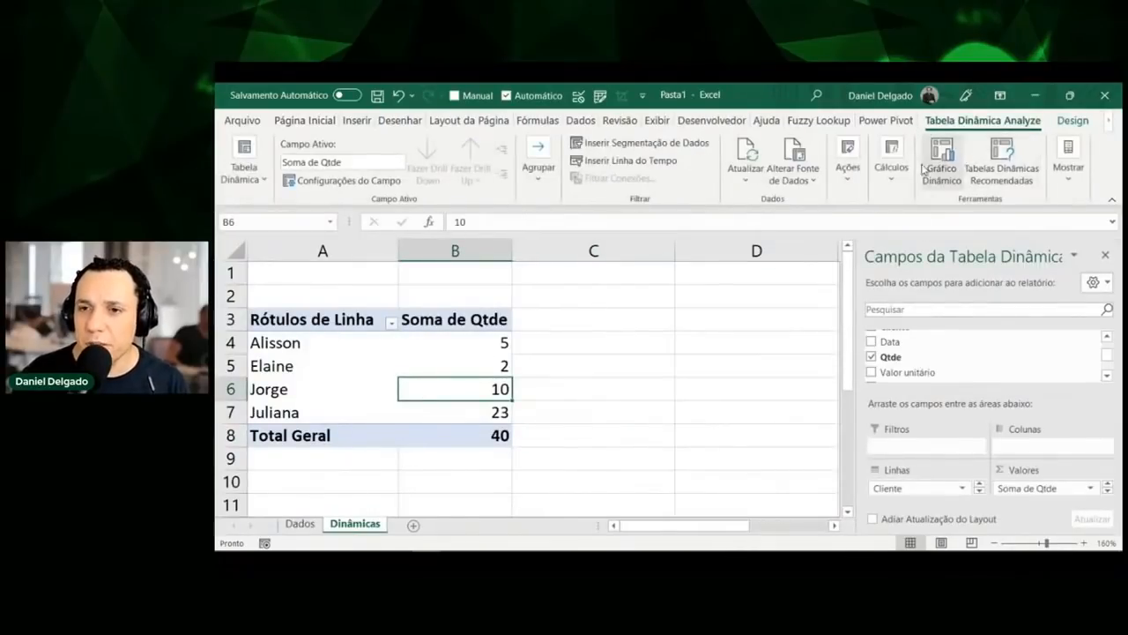
left_click(801, 154)
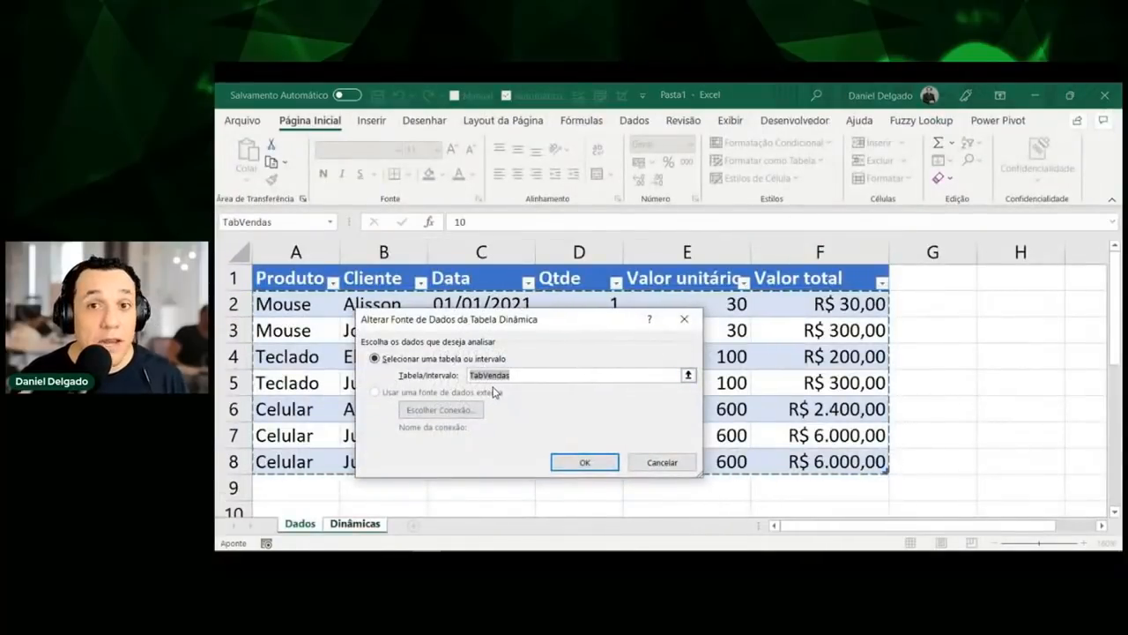
key("Return")
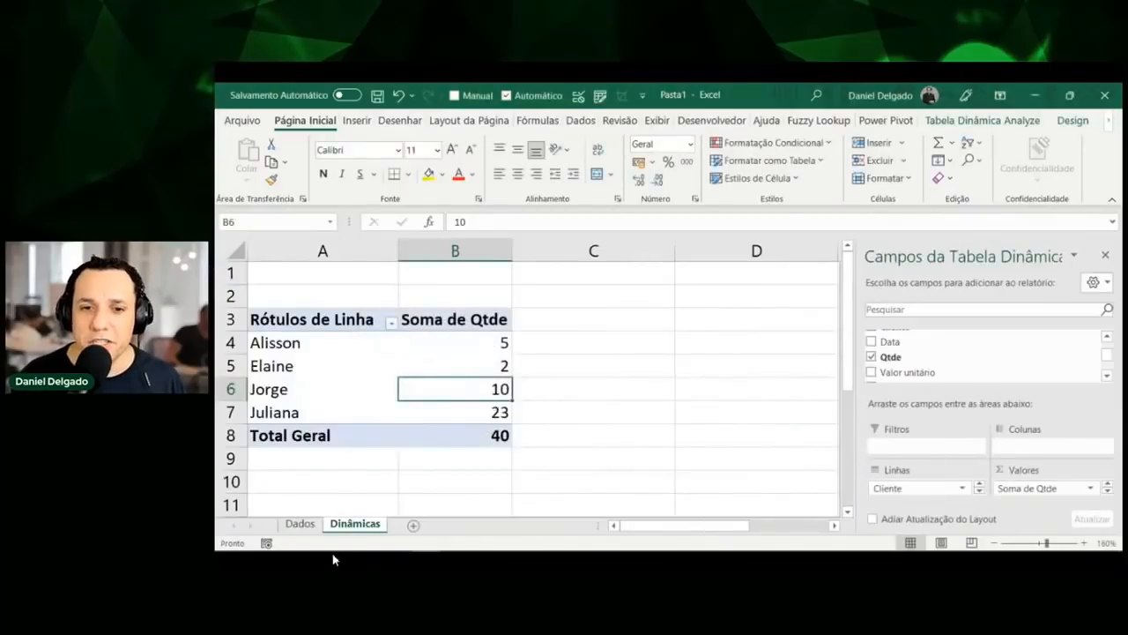
left_click(300, 525)
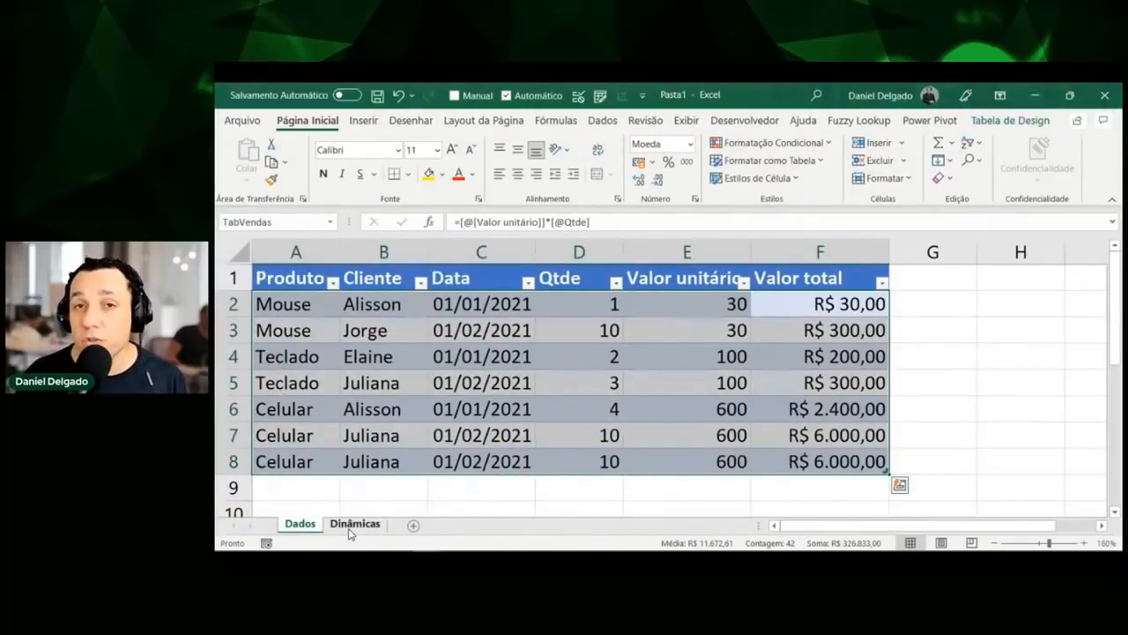
Collapse the ribbon on the Dinâmicas sheet and select the first client row label in the pivot table
left_click(356, 529)
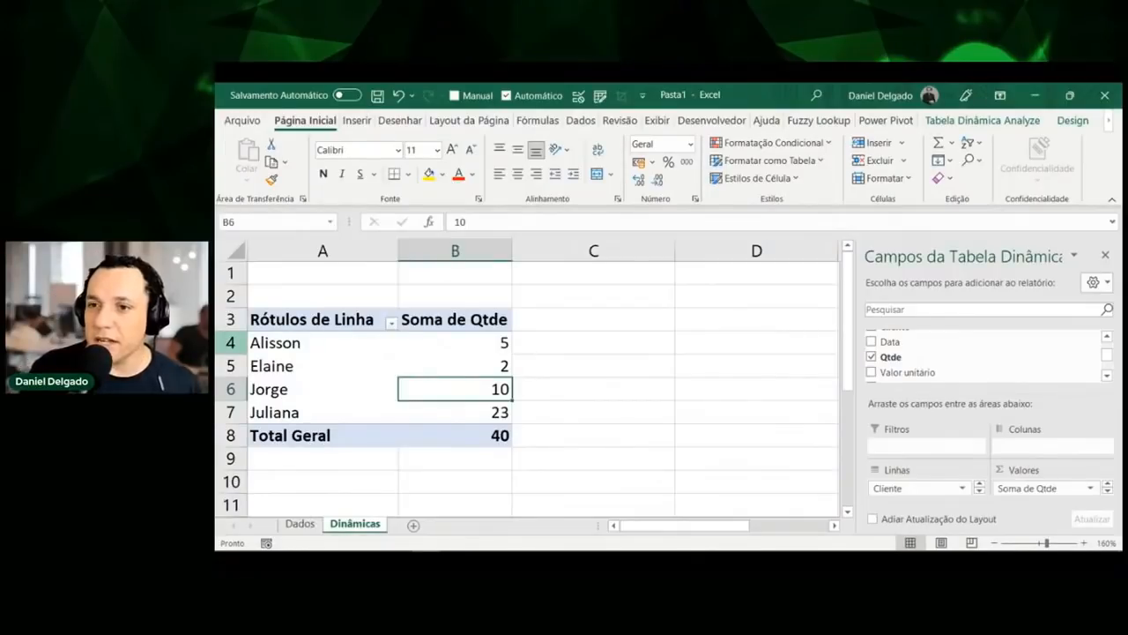
left_click(959, 120)
double_click(963, 121)
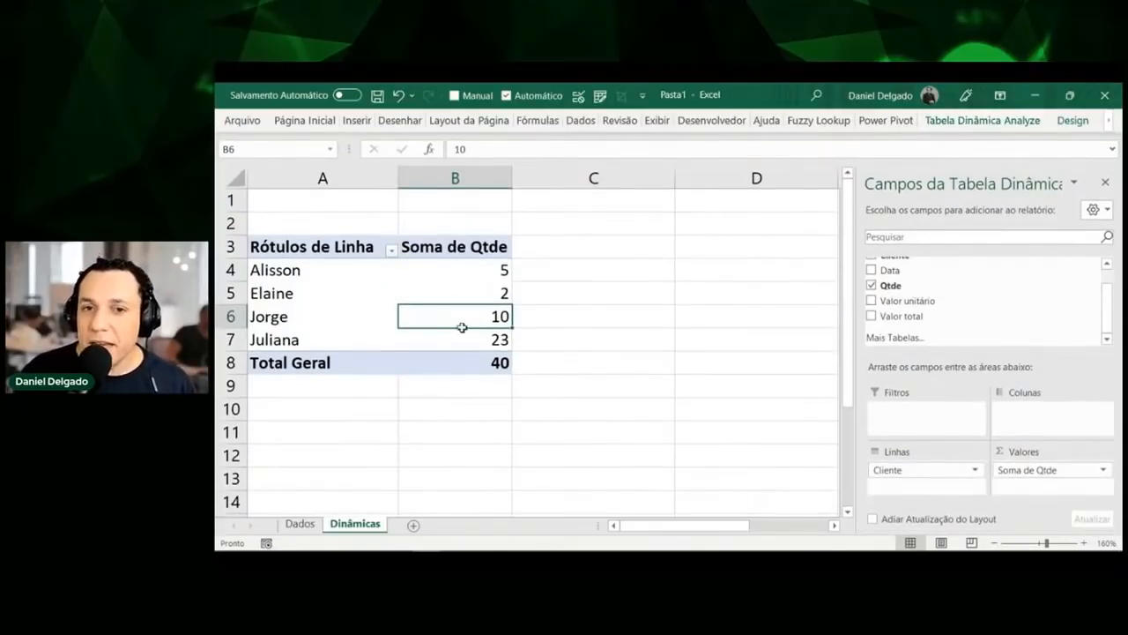
left_click(363, 274)
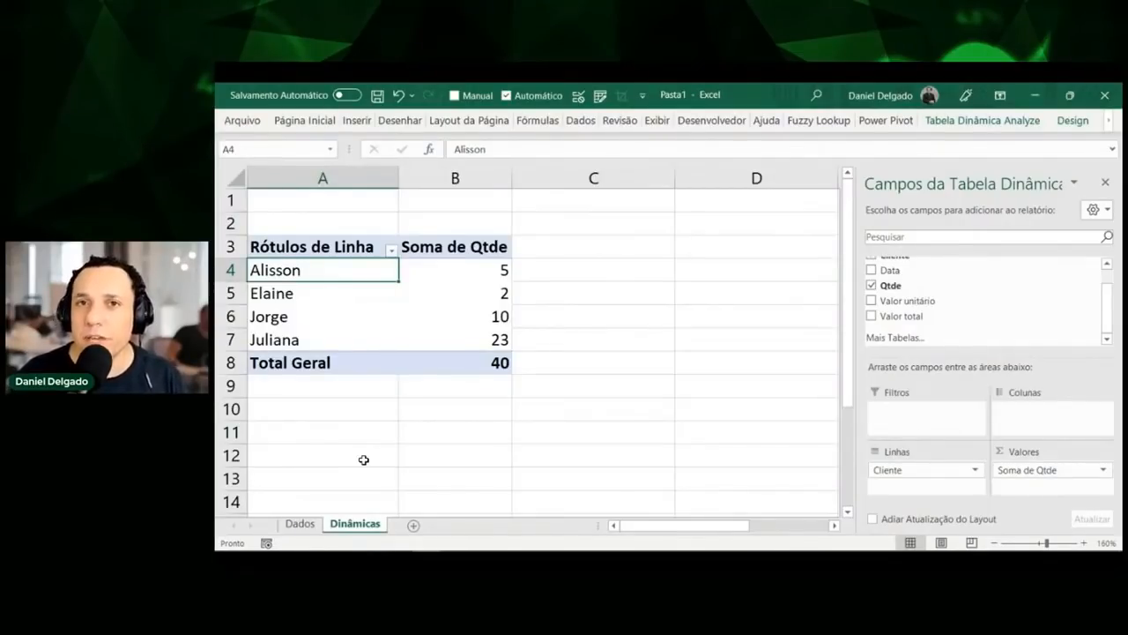
Examine the records in rows 2 and 6 of the Dados sheet that belong to the same client
left_click(300, 524)
left_click(611, 257)
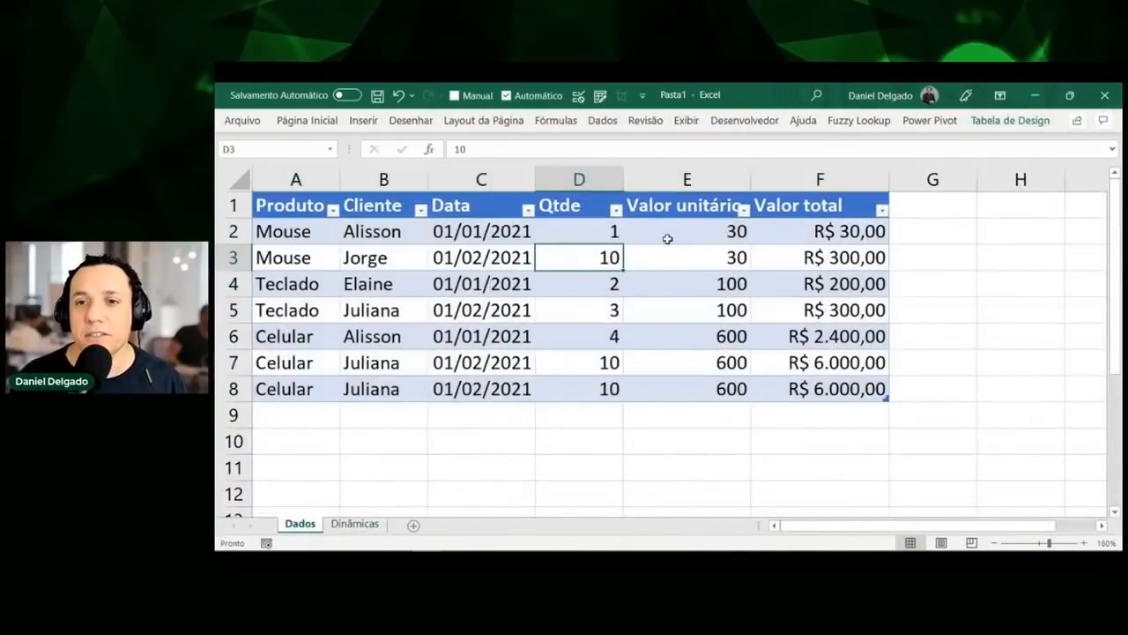
left_click(824, 231)
left_click_drag(825, 231, 302, 229)
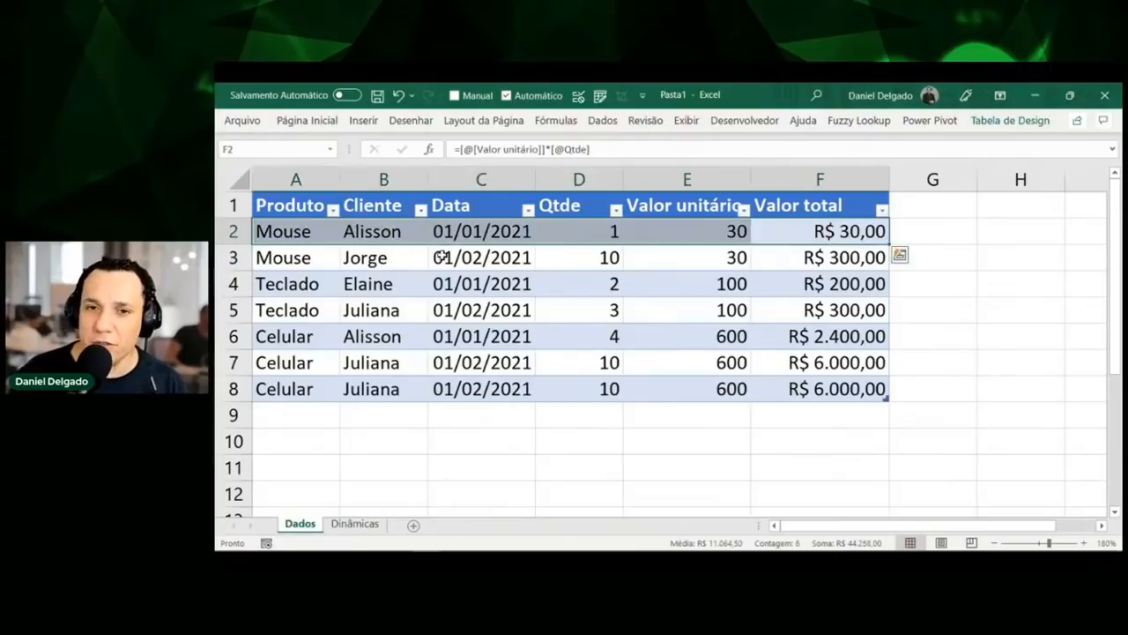
left_click(377, 234)
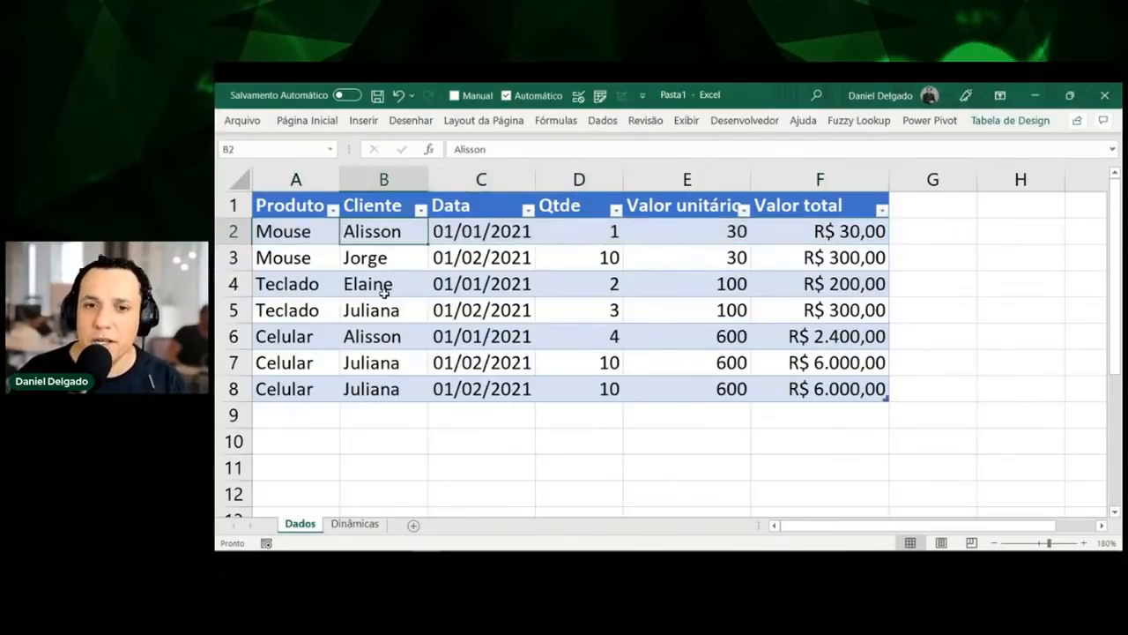
left_click(385, 335)
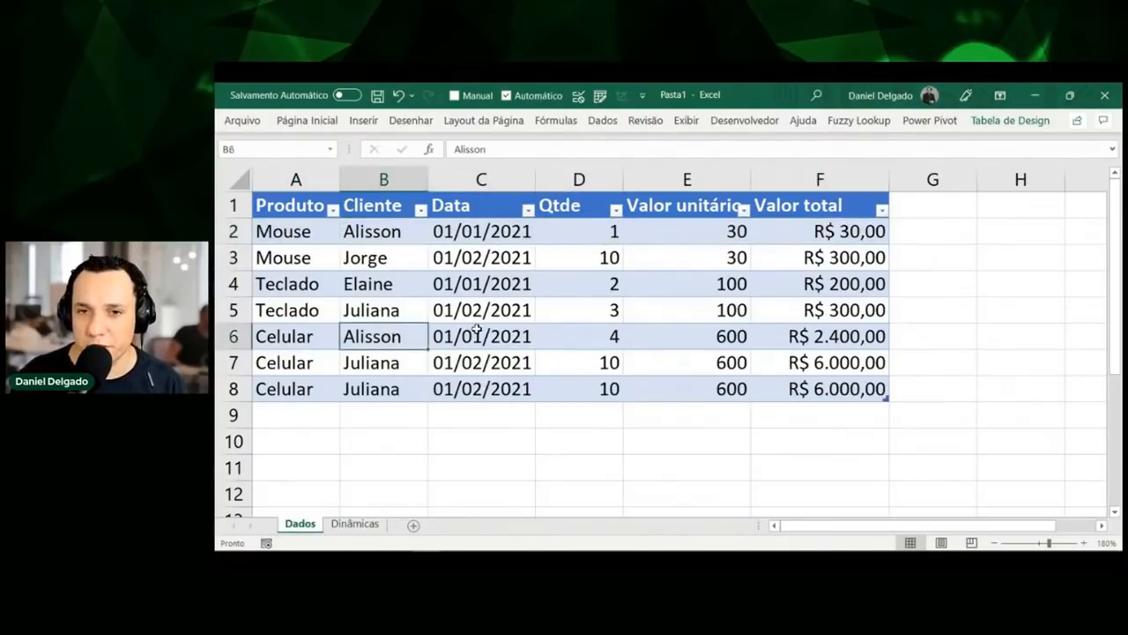
left_click_drag(820, 335, 302, 335)
left_click(375, 231)
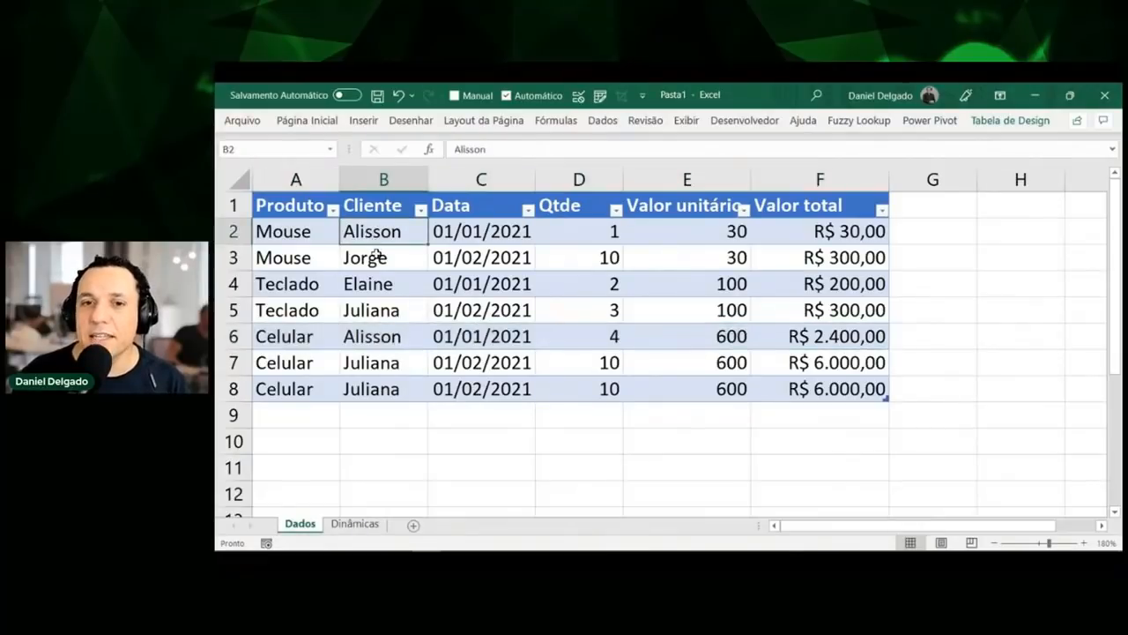
Examine the client names in rows 3 to 8 of the Dados sheet, comparing single and repeated entries
left_click(374, 258)
left_click(378, 283)
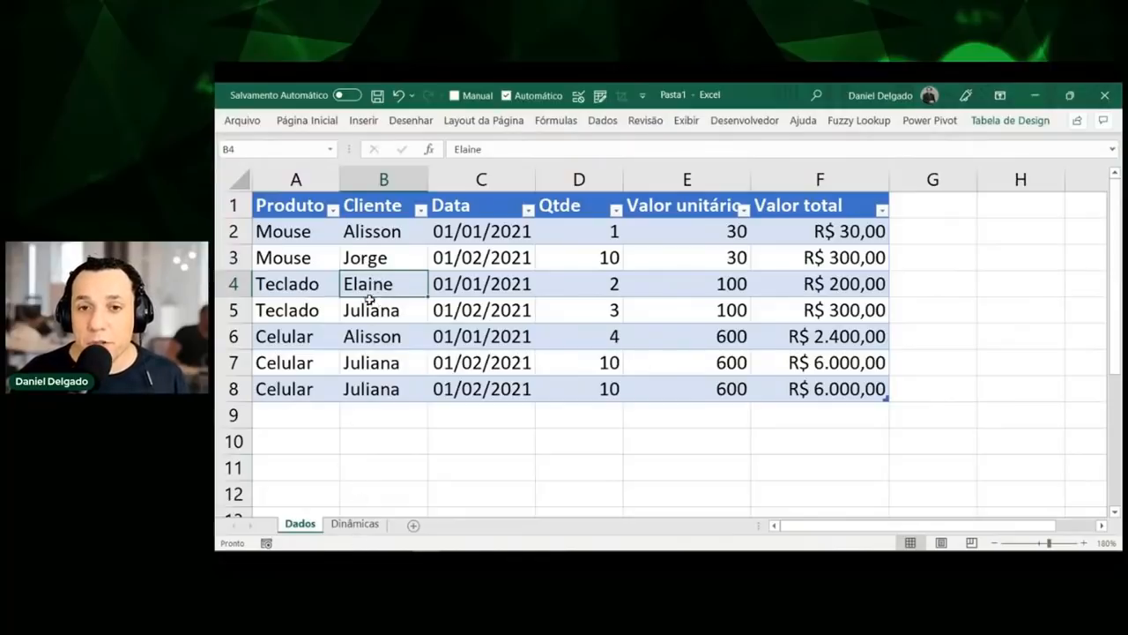
left_click(383, 261)
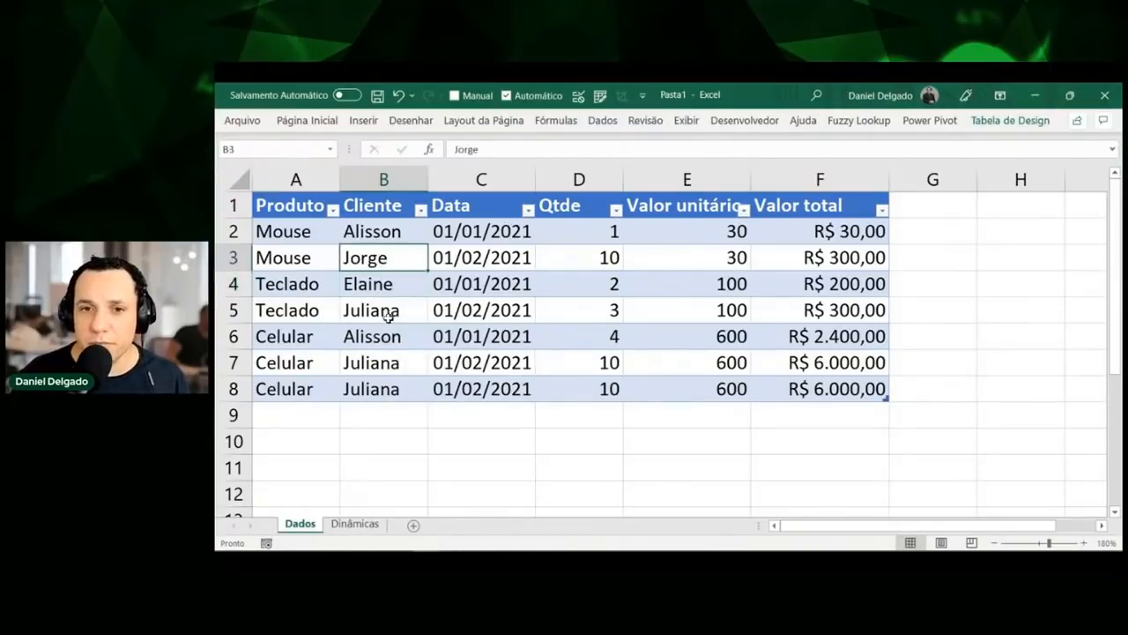
left_click(393, 365)
left_click(382, 385)
left_click(385, 308)
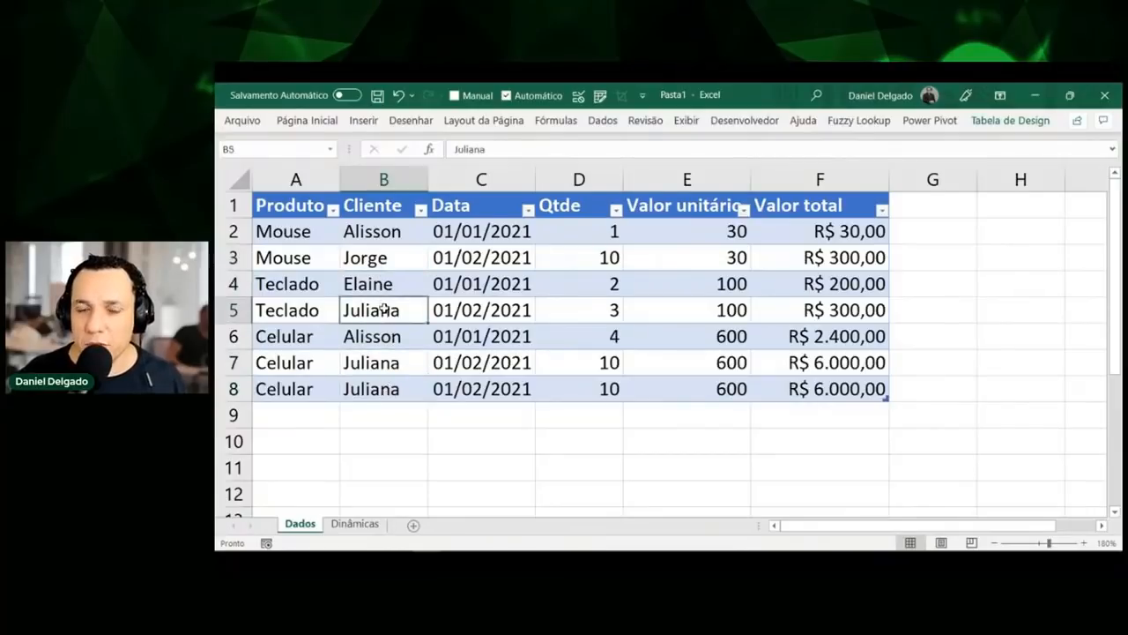
Remove Soma de Qtde from the values of the pivot table on the Dinâmicas sheet
left_click(354, 525)
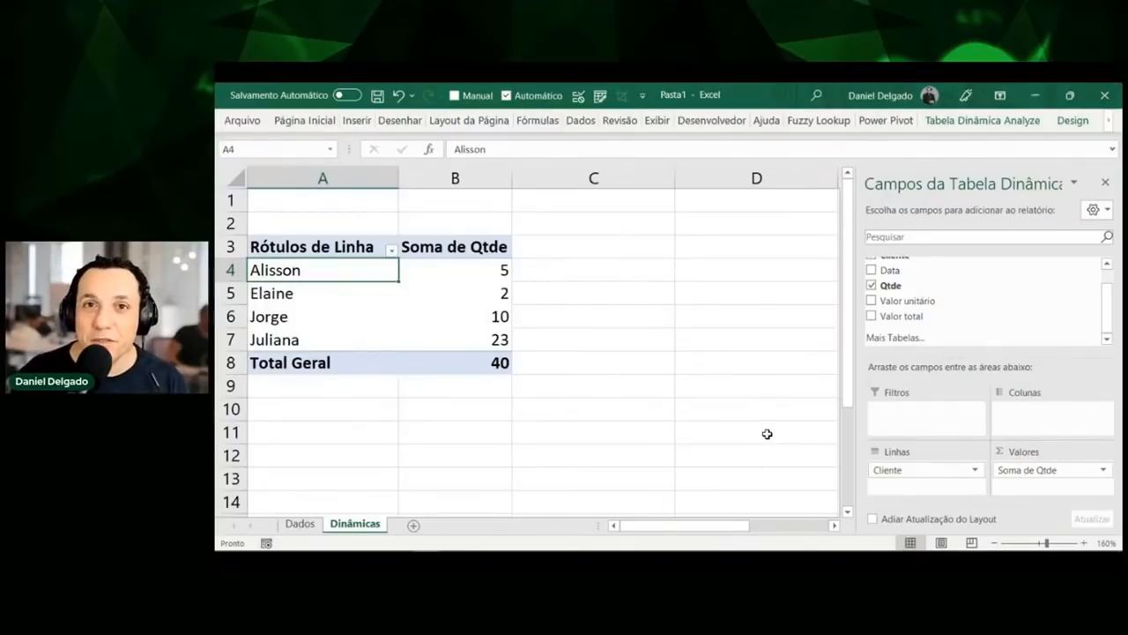
left_click_drag(1041, 476, 761, 411)
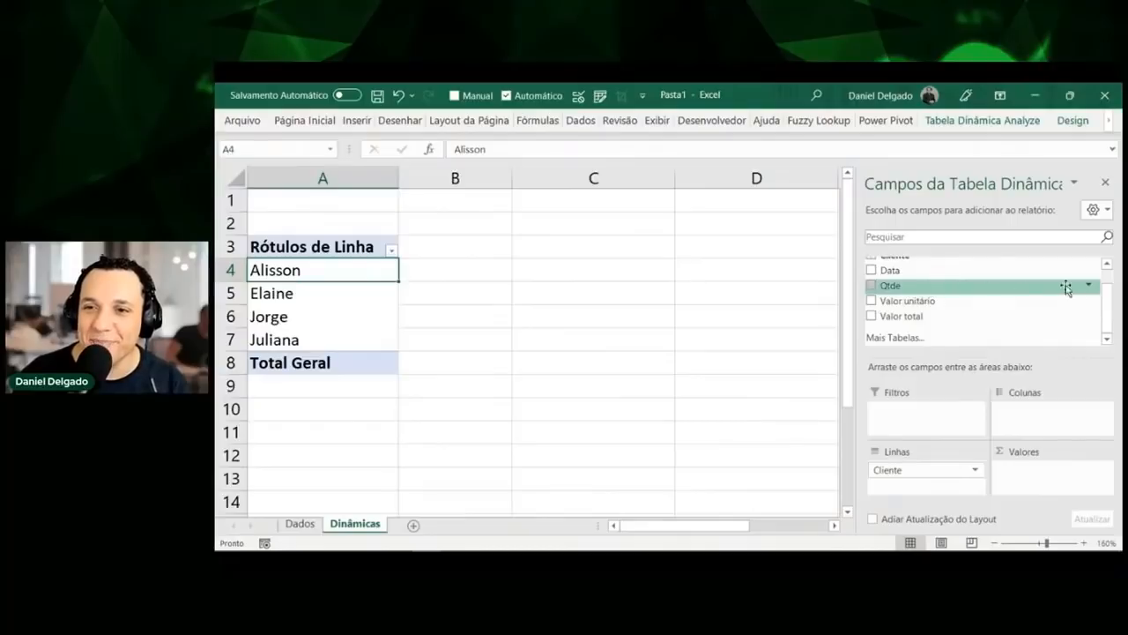
left_click(1106, 264)
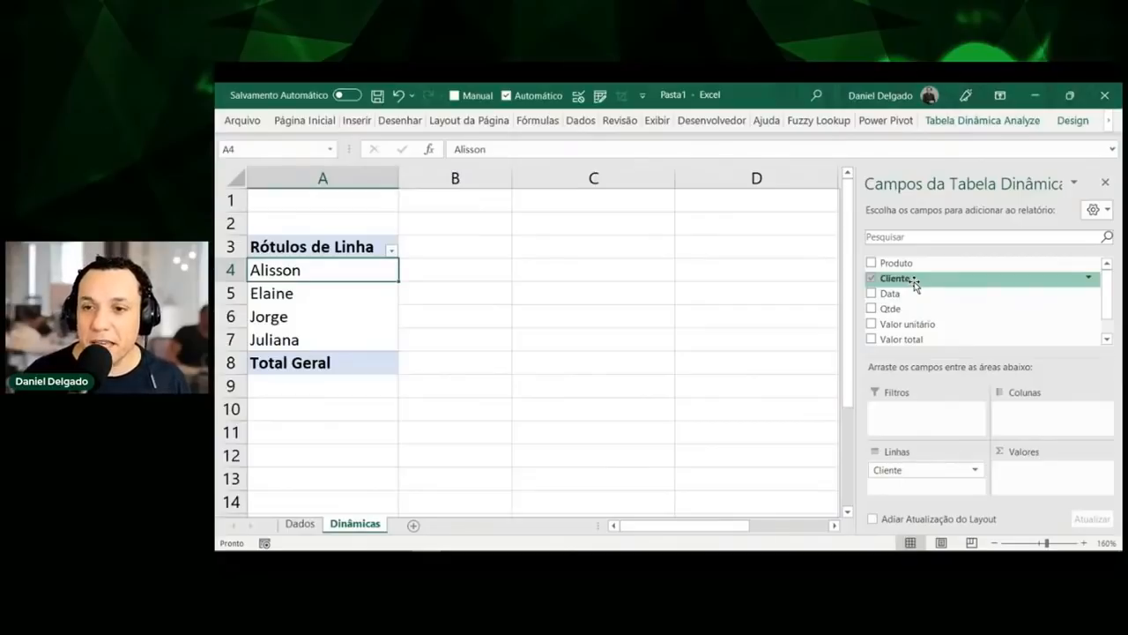
mouse_move(914, 284)
left_mouse_down()
mouse_move(950, 317)
mouse_move(1055, 490)
mouse_move(935, 284)
mouse_move(914, 277)
left_mouse_up()
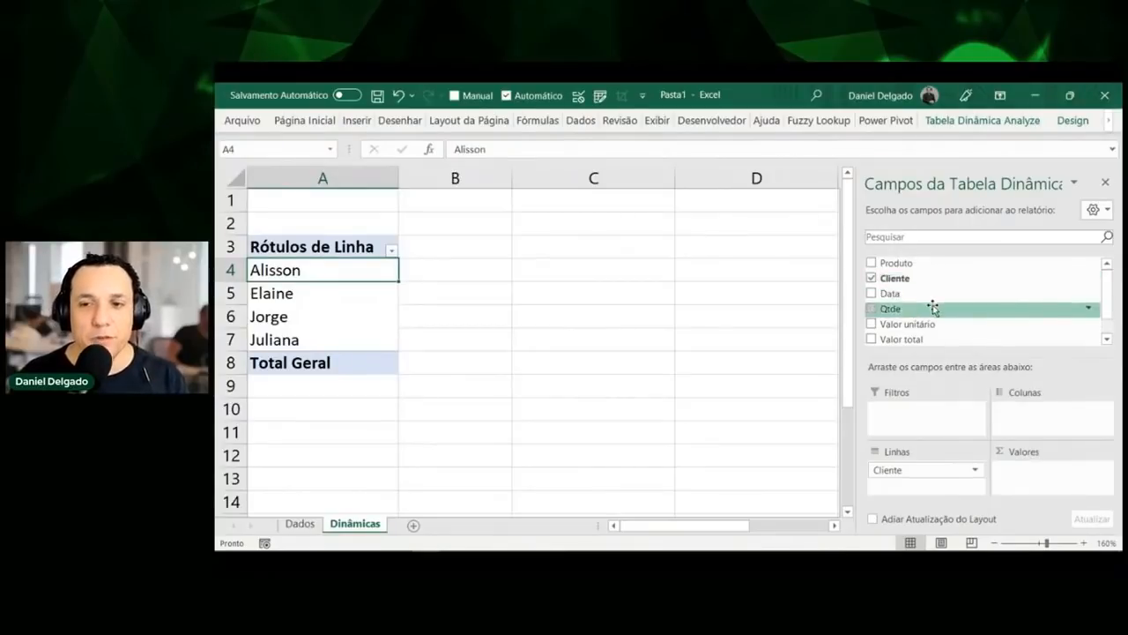
Handwrite a pink note over the empty Valores area with the screen annotation tool and clear it
key("ctrl+shift+a")
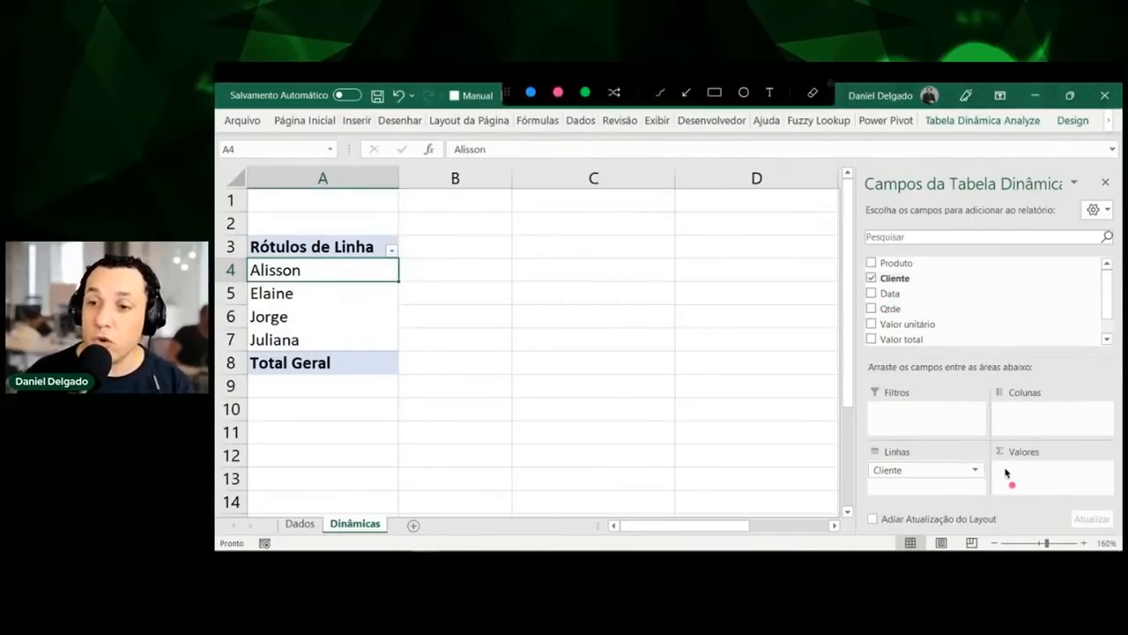
mouse_move(1002, 458)
left_mouse_down()
mouse_move(1007, 473)
mouse_move(1036, 465)
mouse_move(1005, 486)
mouse_move(1016, 488)
left_mouse_up()
mouse_move(1017, 475)
left_mouse_down()
mouse_move(1061, 468)
mouse_move(1062, 486)
mouse_move(1108, 475)
mouse_move(1064, 490)
left_mouse_up()
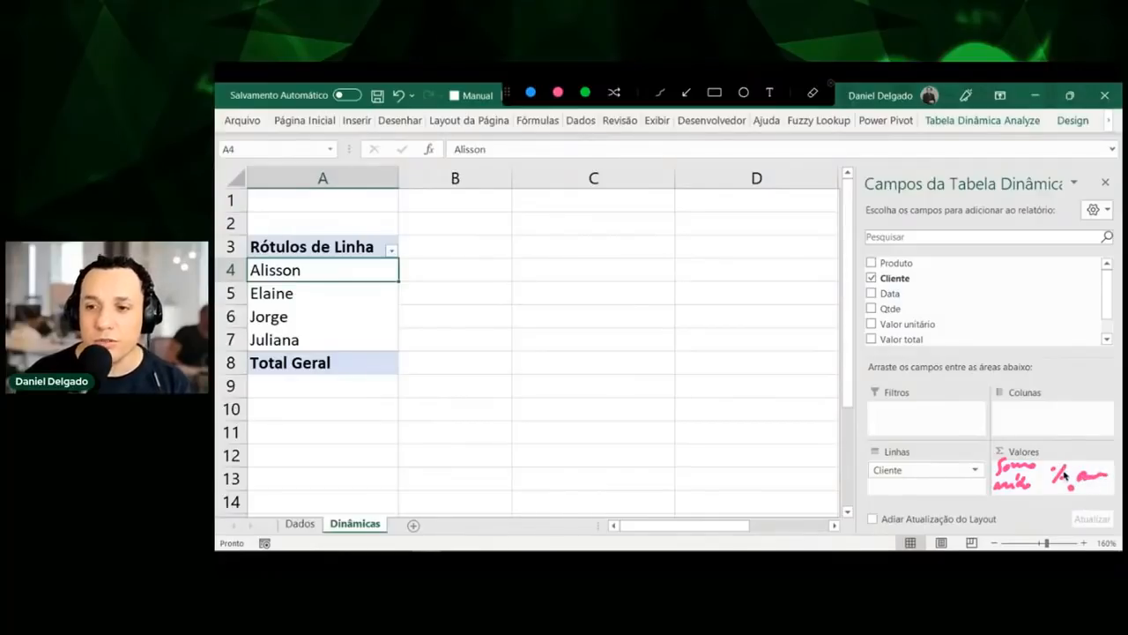
key("Escape")
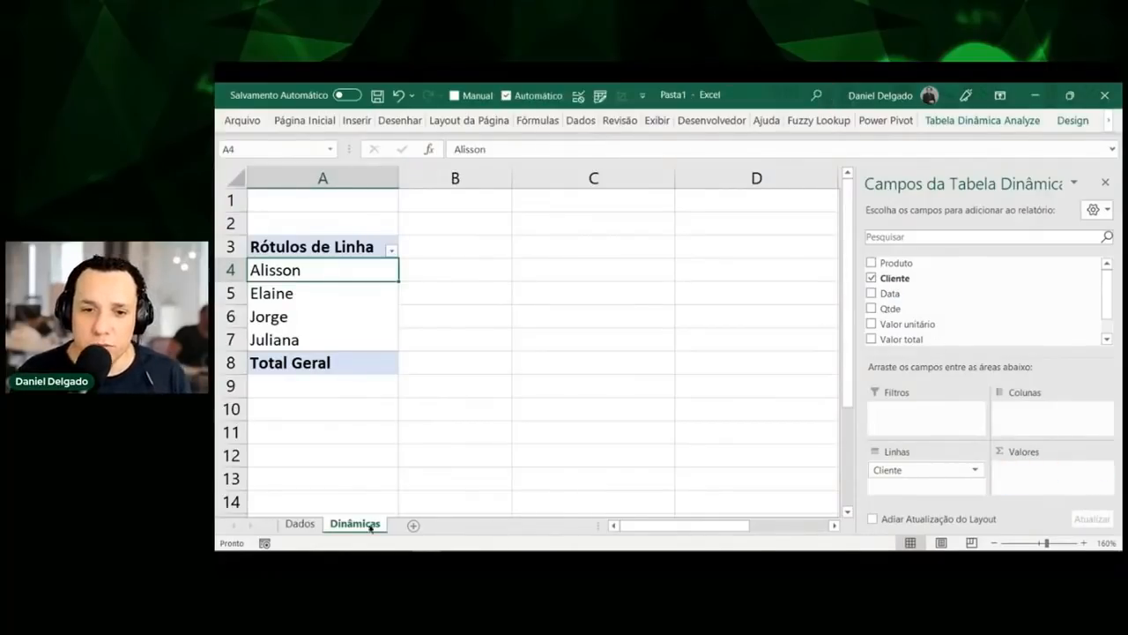
Review the client column on the Dados sheet, selecting the names in B3:B8
left_click(299, 523)
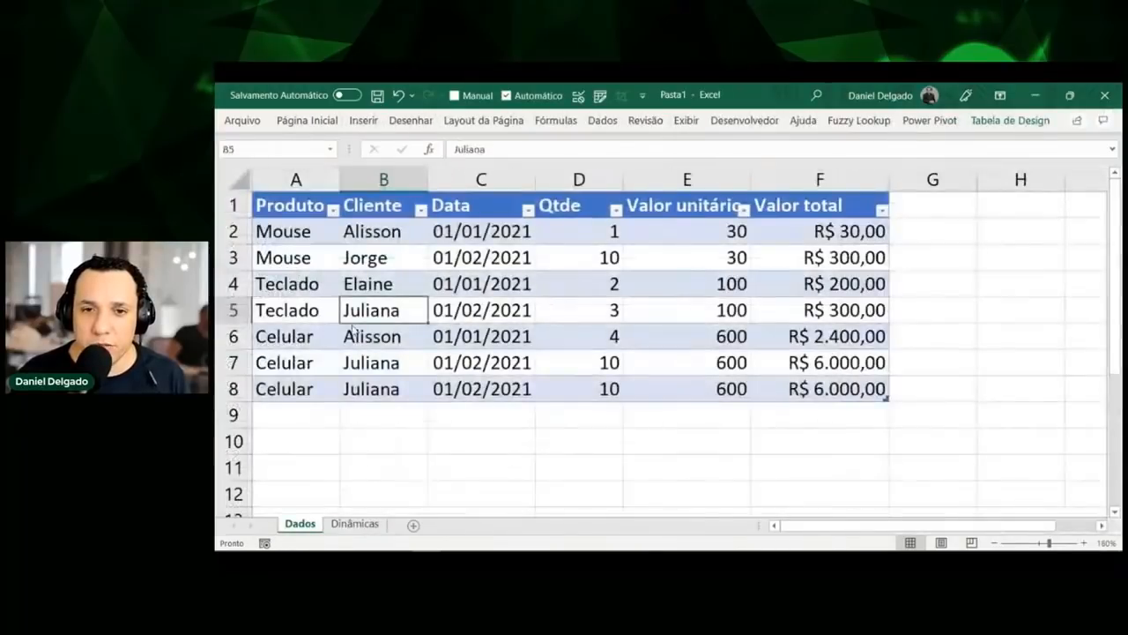
left_click(324, 257)
left_click(357, 257)
left_click_drag(361, 293, 359, 405)
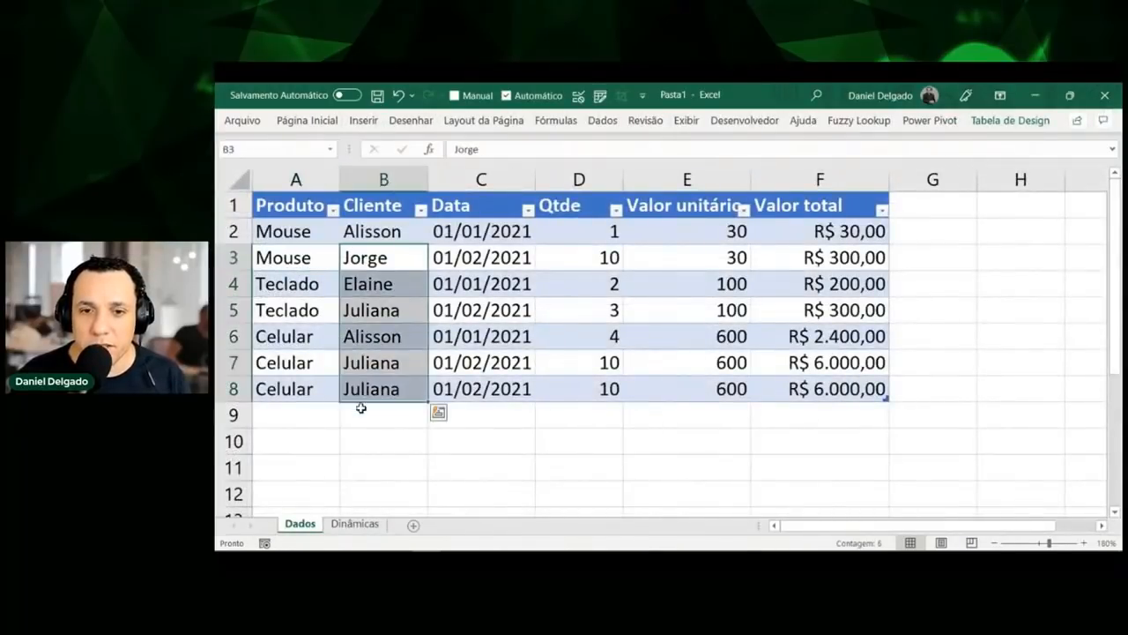
Add the Cliente field to the values of the pivot table on the Dinâmicas sheet and check the count for each client
left_click(361, 523)
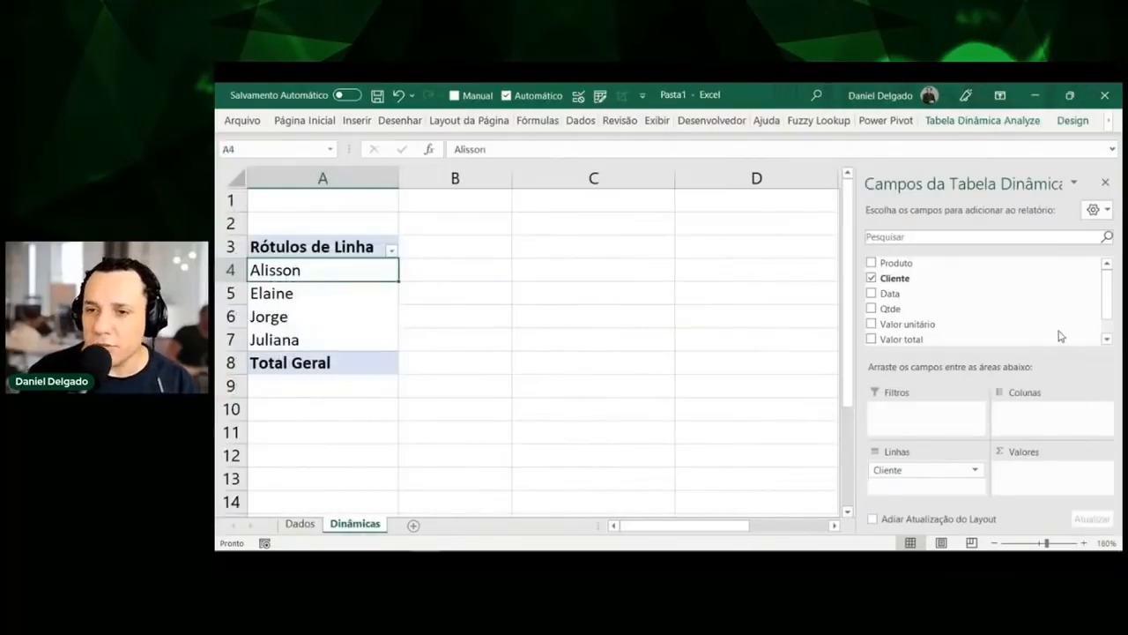
left_click_drag(894, 282, 1051, 481)
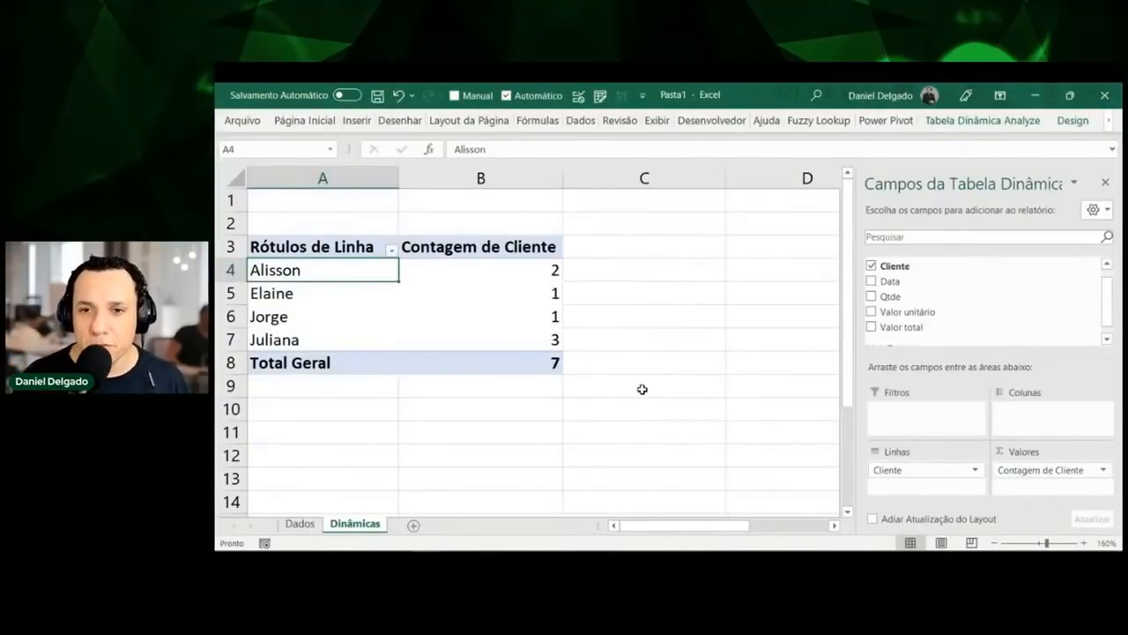
left_click(515, 282)
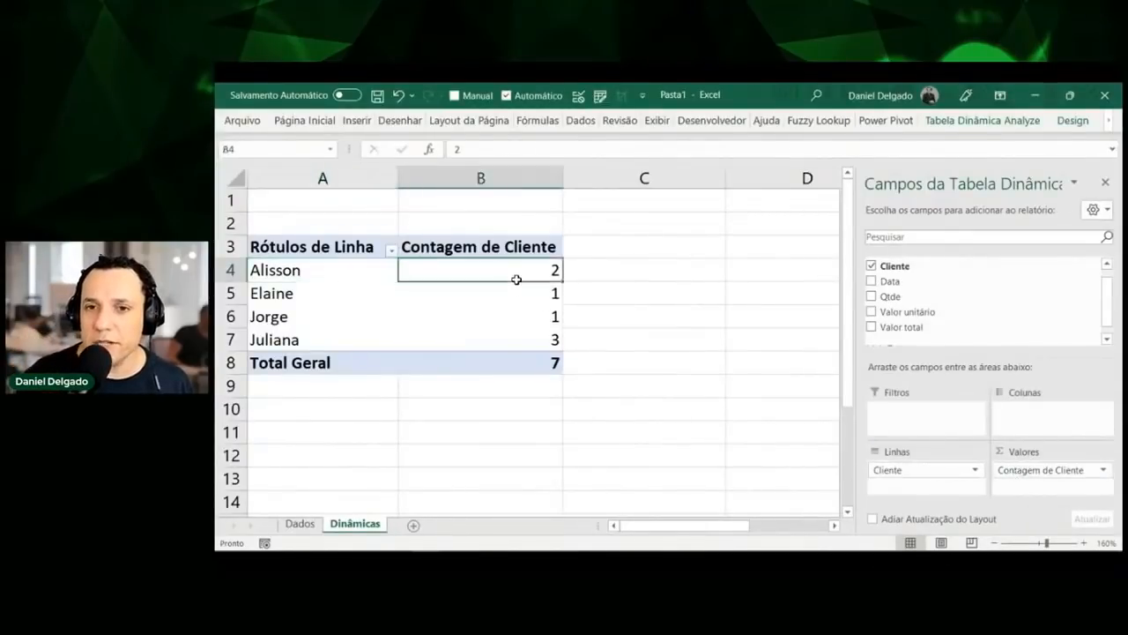
left_click(324, 268)
left_click(539, 273)
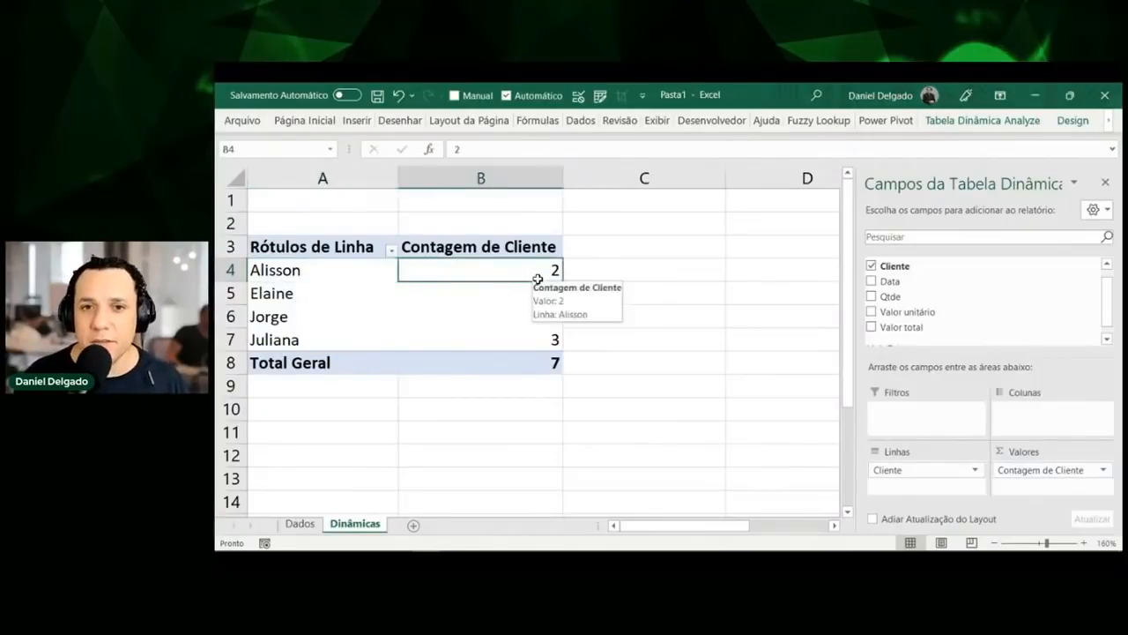
left_click(513, 316)
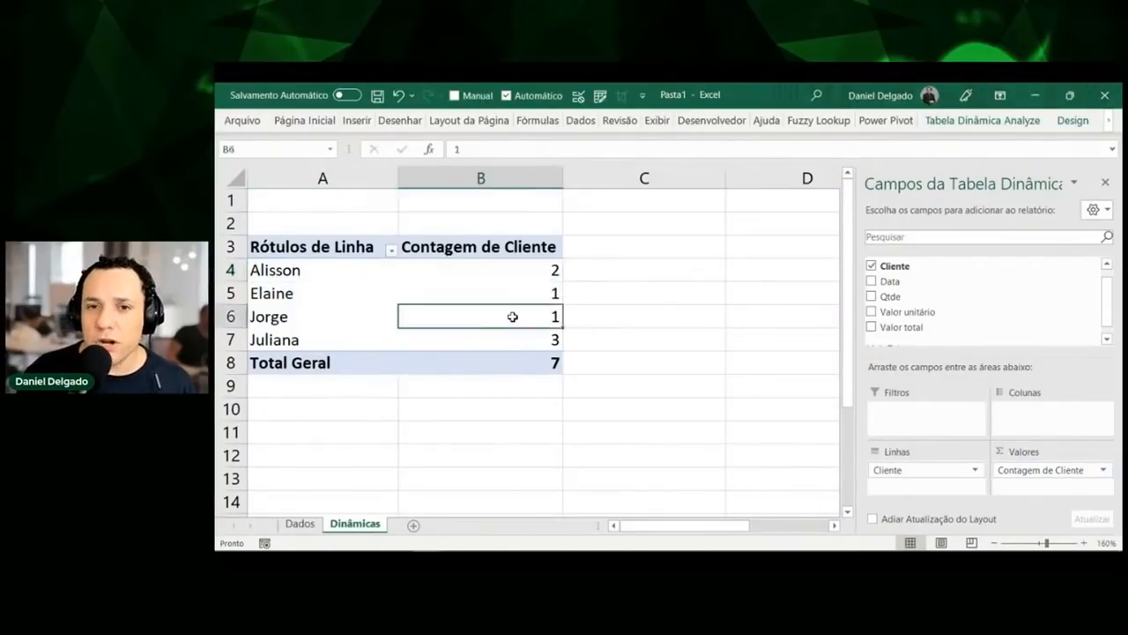
left_click(525, 336)
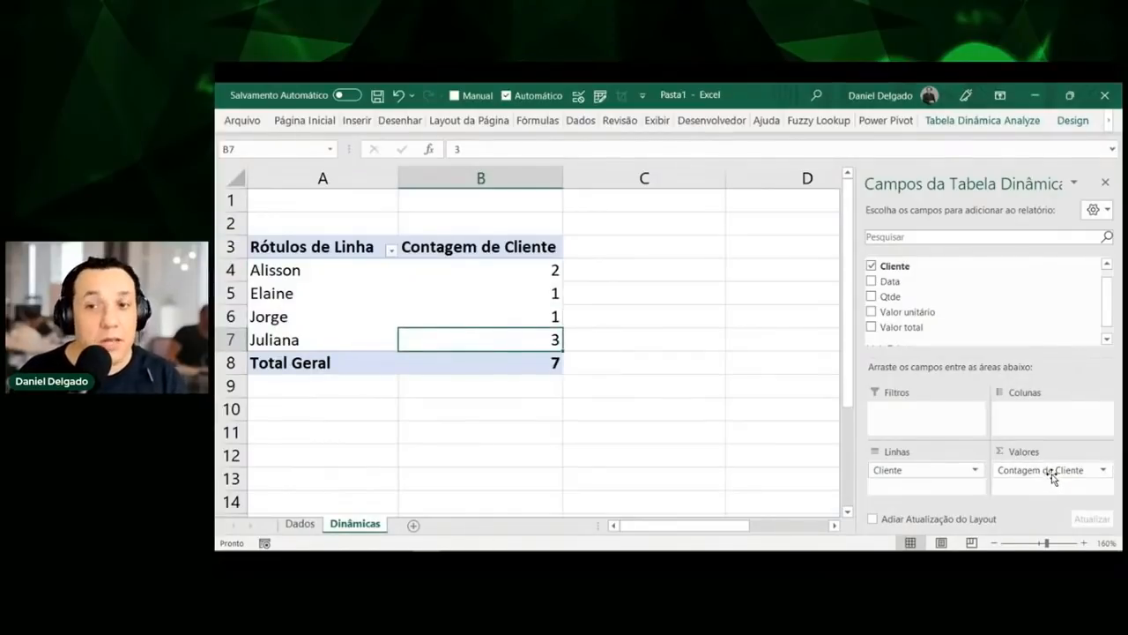
Replace Contagem de Cliente in the pivot table's values with the sum of Qtde and view its value field settings
left_click_drag(1050, 476, 750, 348)
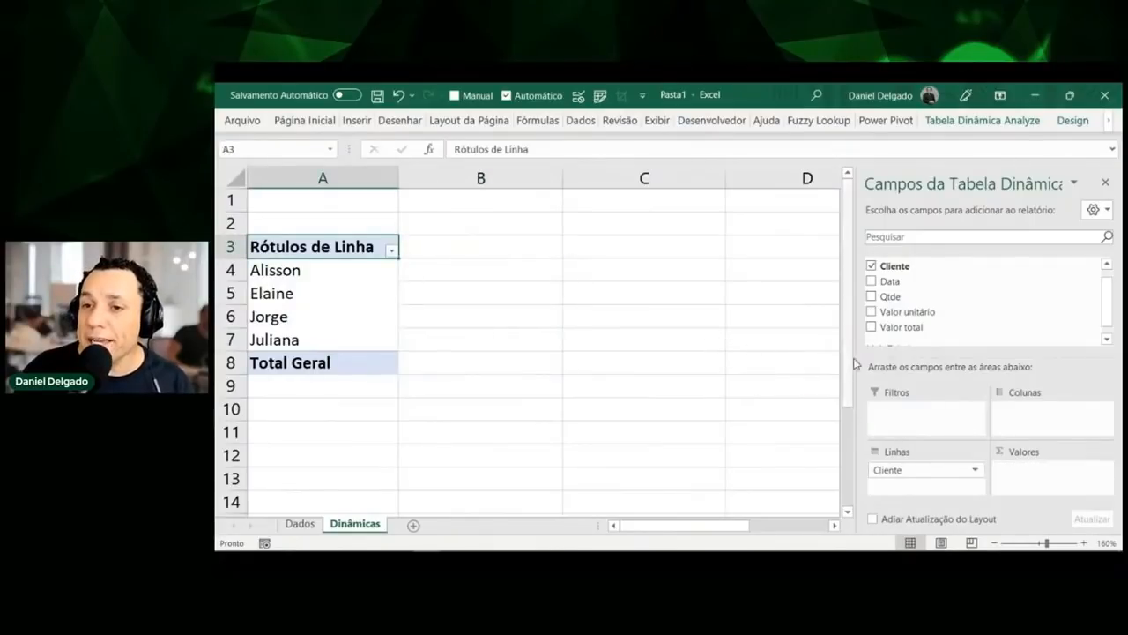
left_click_drag(889, 300, 1035, 488)
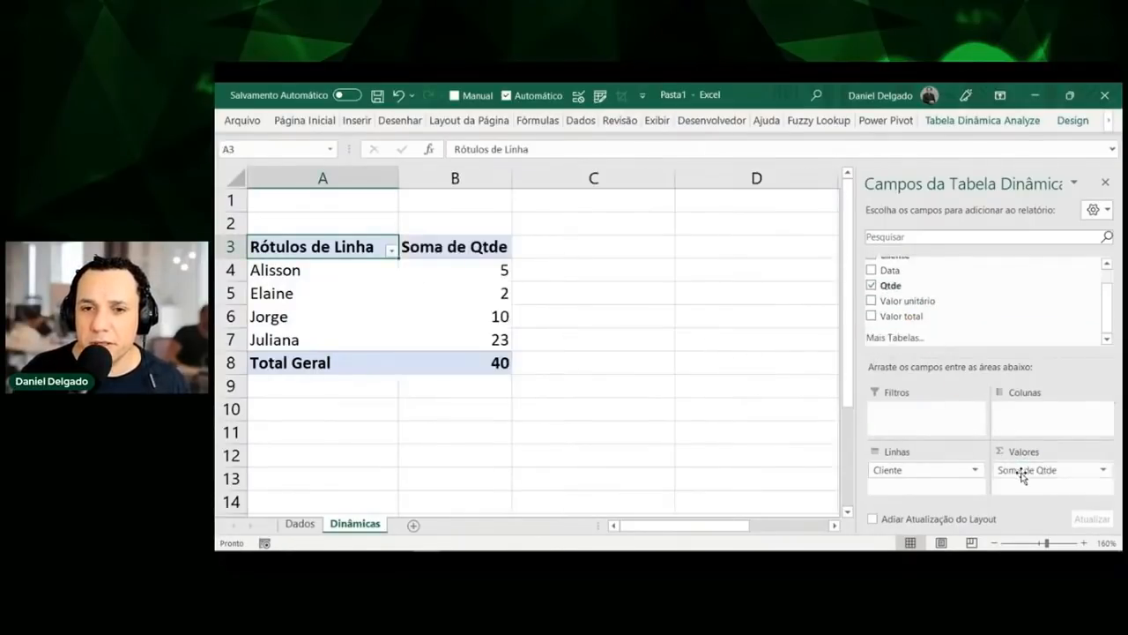
left_click(1103, 471)
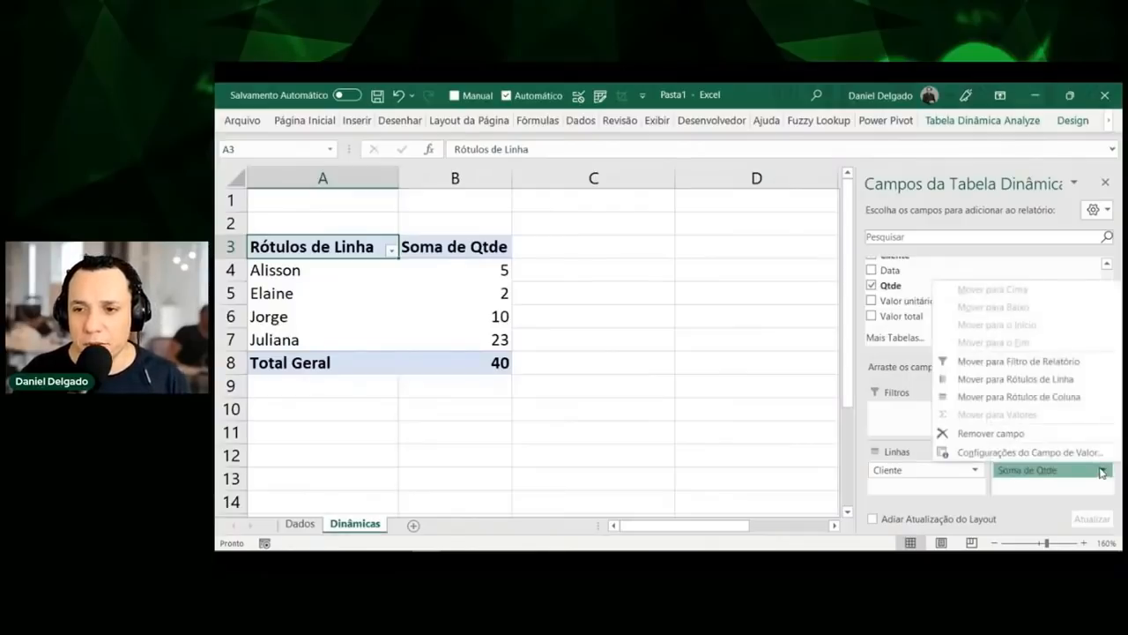
left_click(1086, 453)
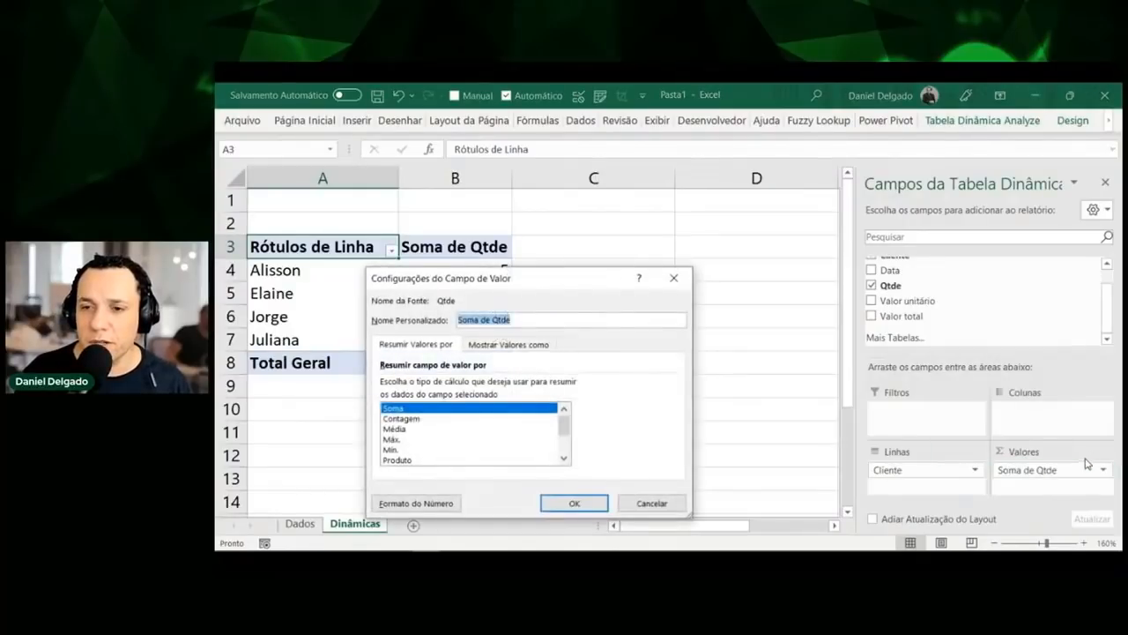
key("Escape")
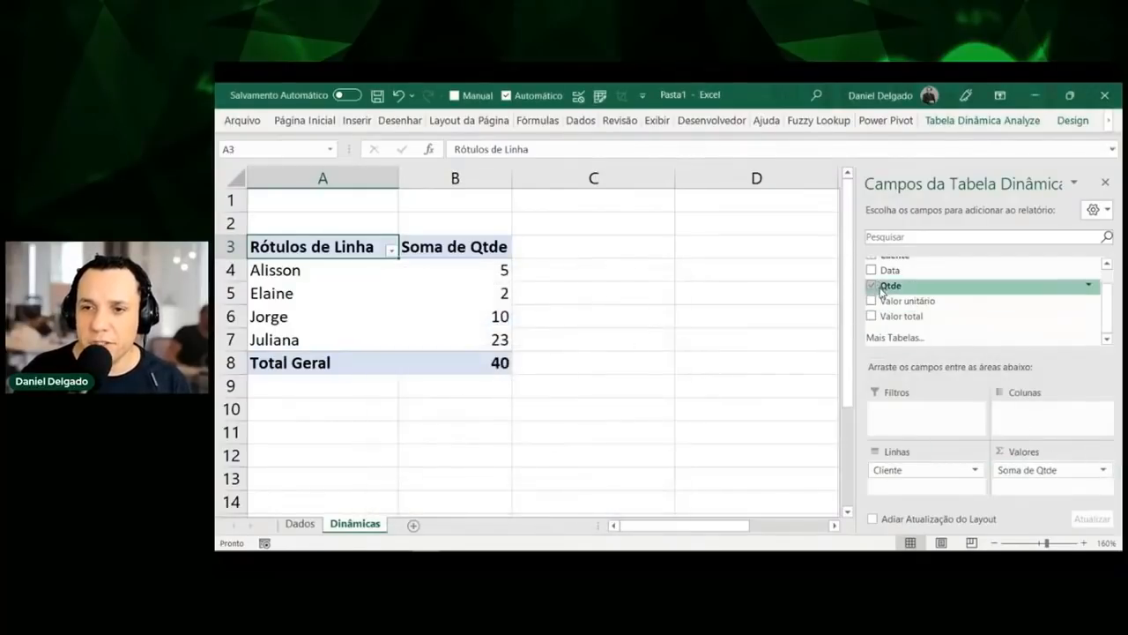
Browse the calculation types for the Qtde value field and summarize it by Contagem
left_click(1104, 472)
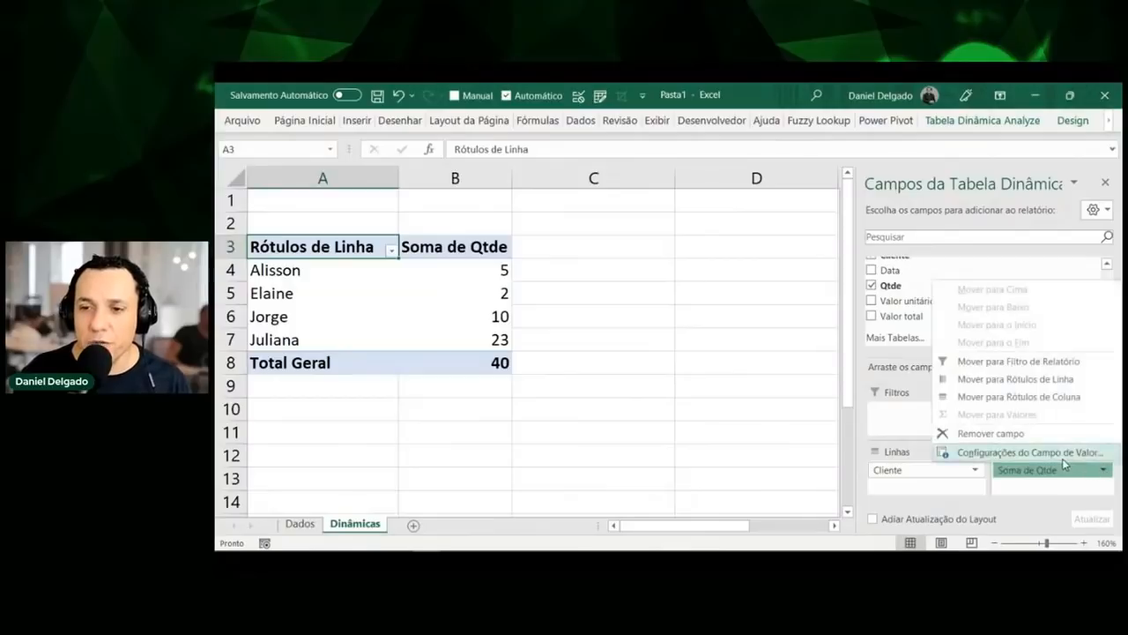
left_click(1062, 457)
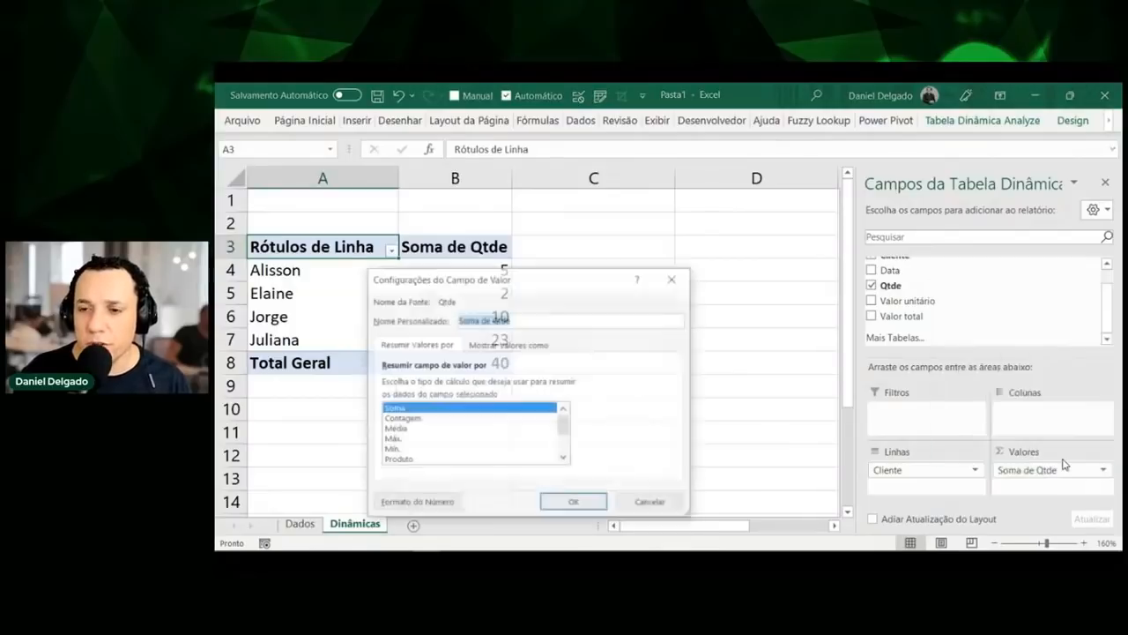
left_click(410, 419)
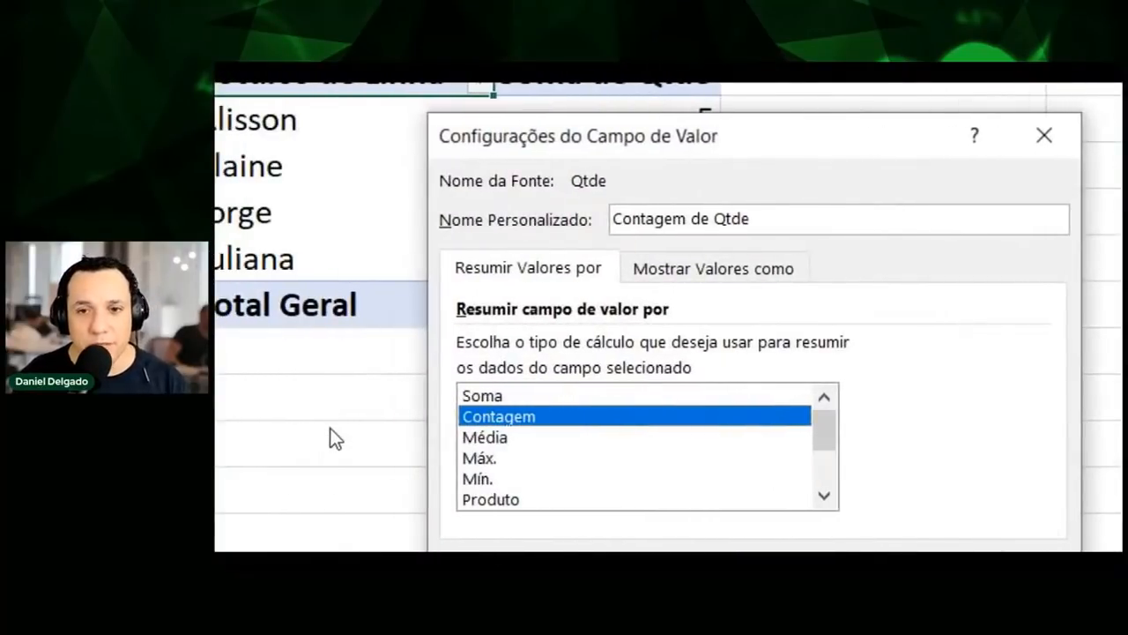
left_click(502, 396)
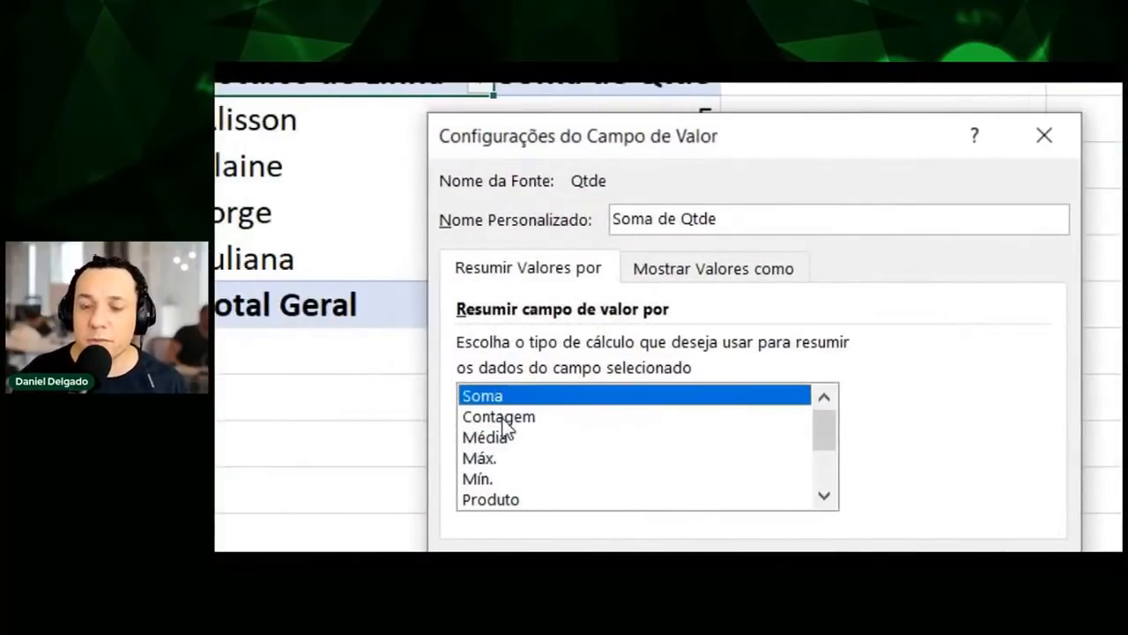
left_click(504, 418)
left_click(499, 439)
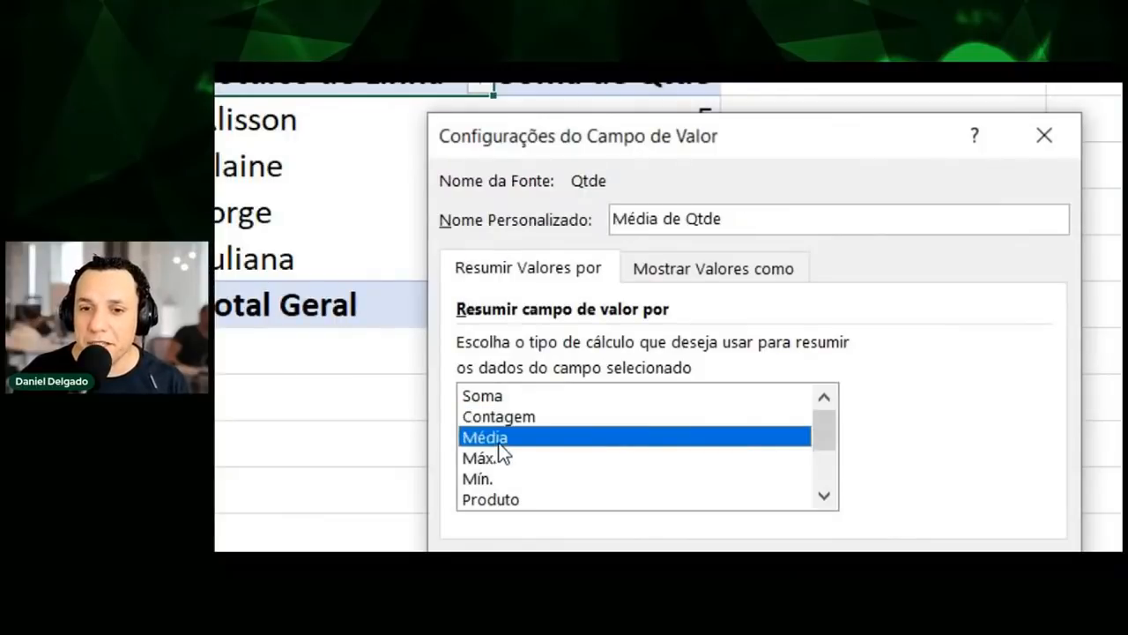
left_click(499, 460)
left_click(494, 494)
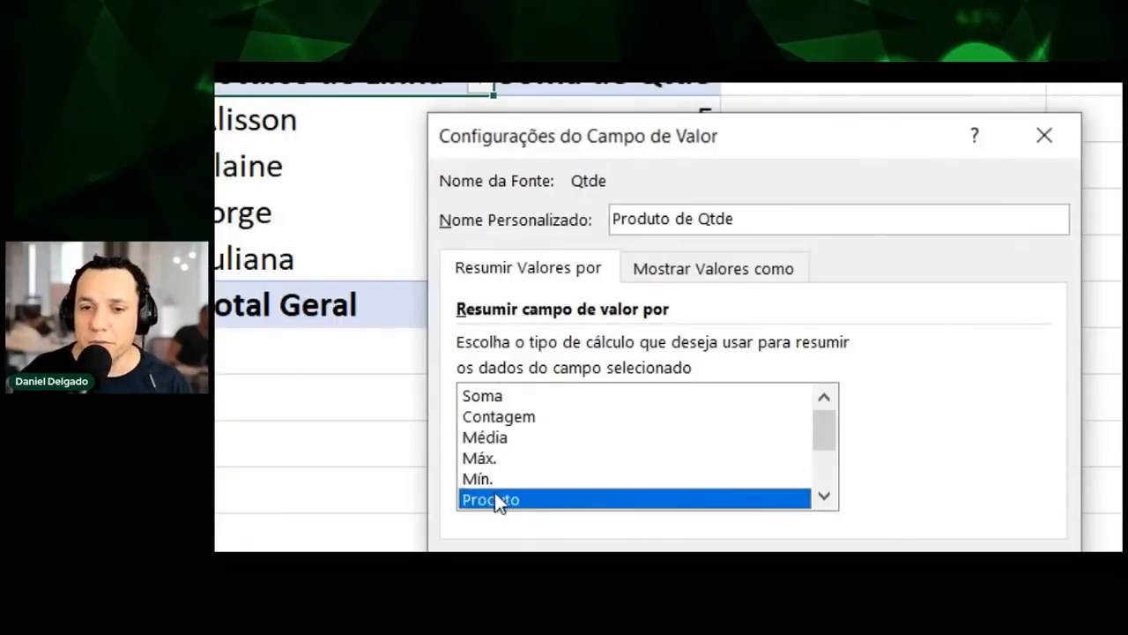
mouse_move(826, 427)
left_mouse_down()
mouse_move(820, 473)
mouse_move(820, 423)
left_mouse_up()
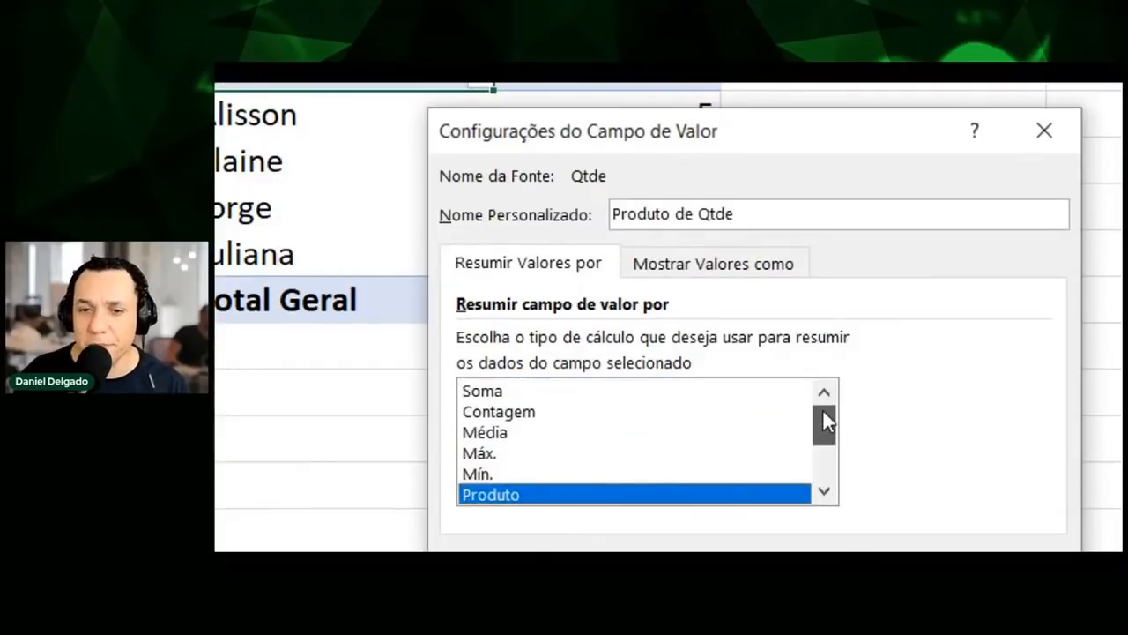
left_click(501, 414)
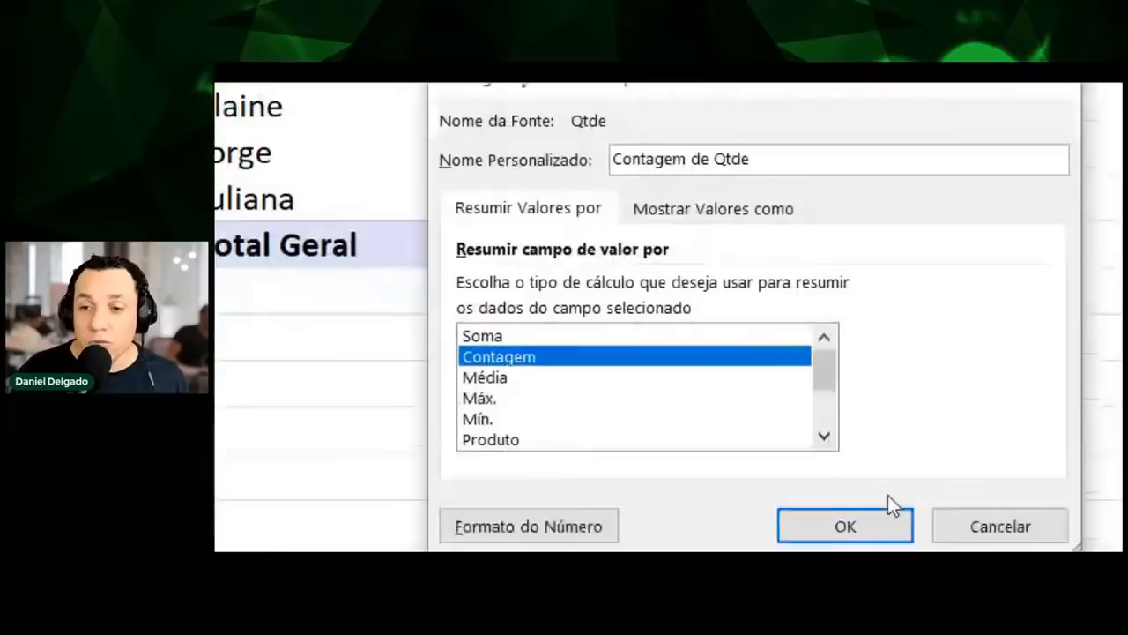
left_click(871, 502)
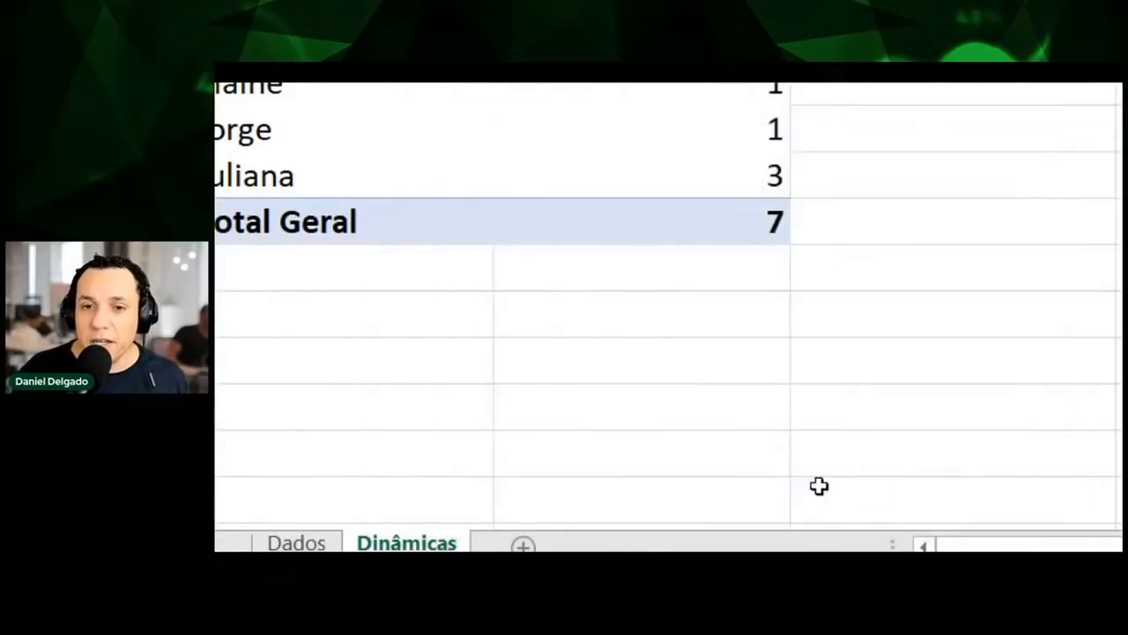
Check the Qtde counts of the first two clients in the pivot table and return to the source records on Dados
left_click(674, 238)
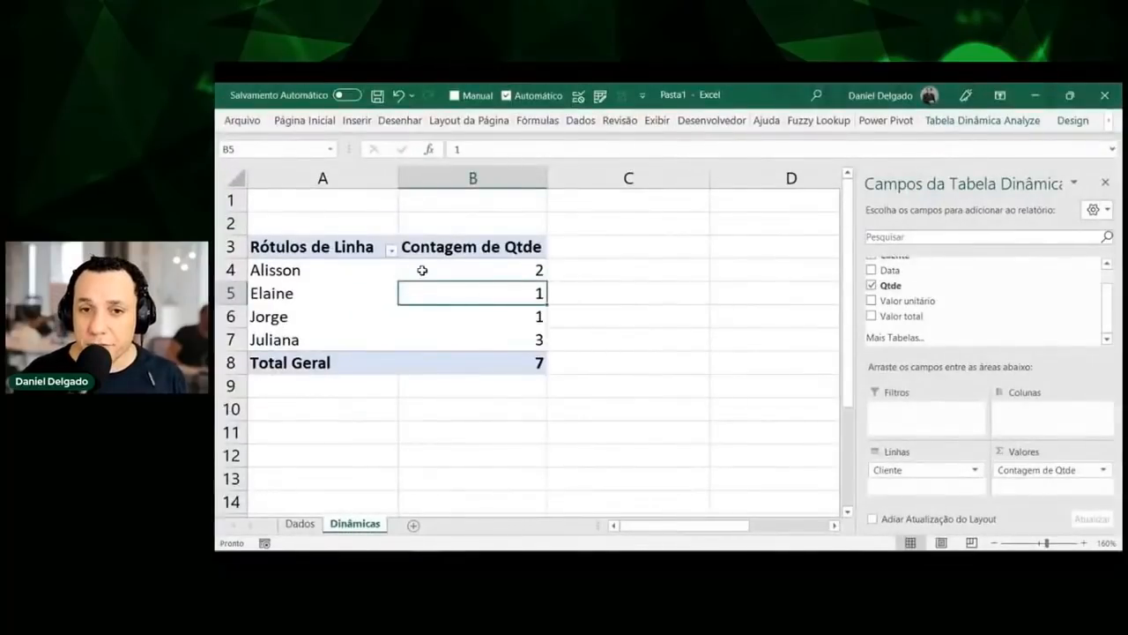
left_click(368, 269)
left_click(508, 278)
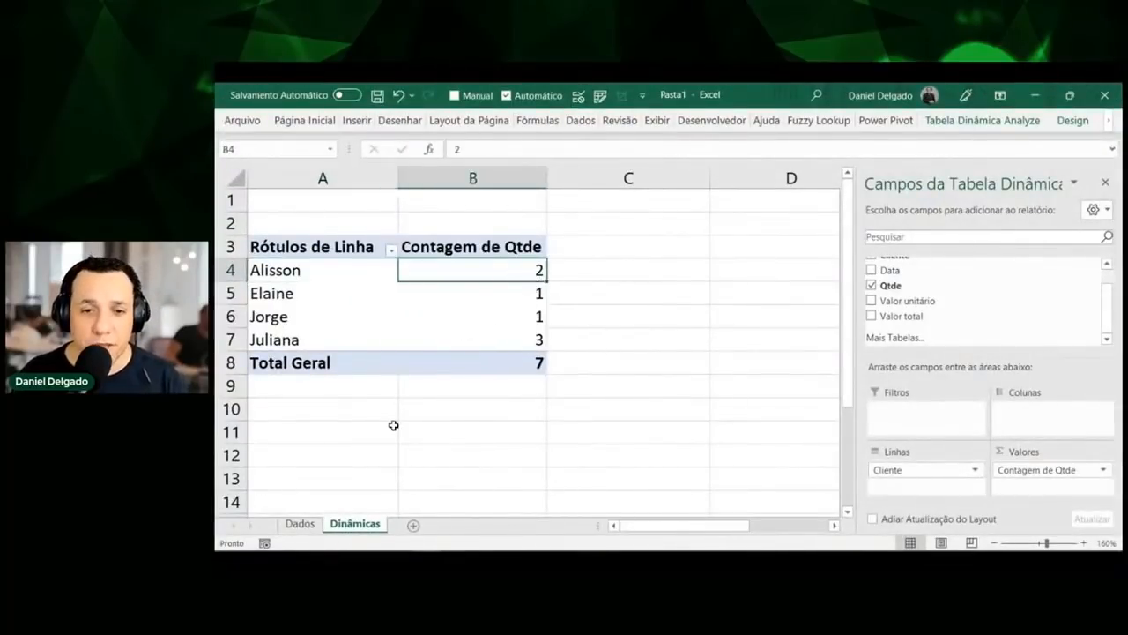
left_click(300, 524)
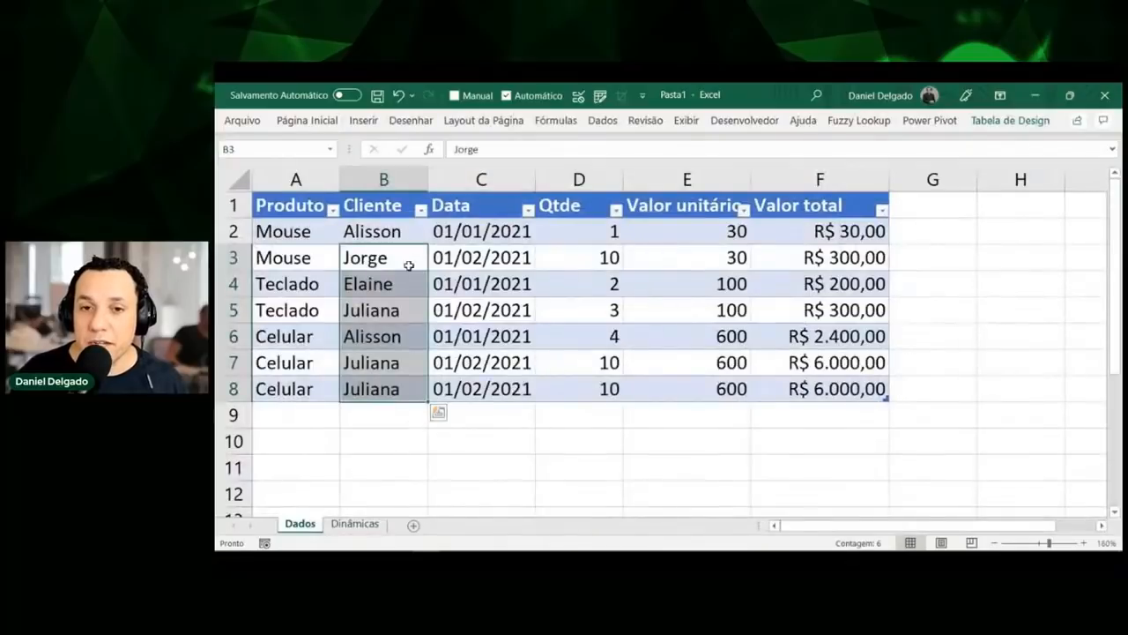
Check the client records on Dados row by row, select all Cliente entries in B2:B8, and return to the Dinâmicas sheet
left_click(393, 231)
key("shift+space")
left_click(395, 254)
key("shift+space")
left_click(394, 287)
key("shift+space")
left_click(401, 328)
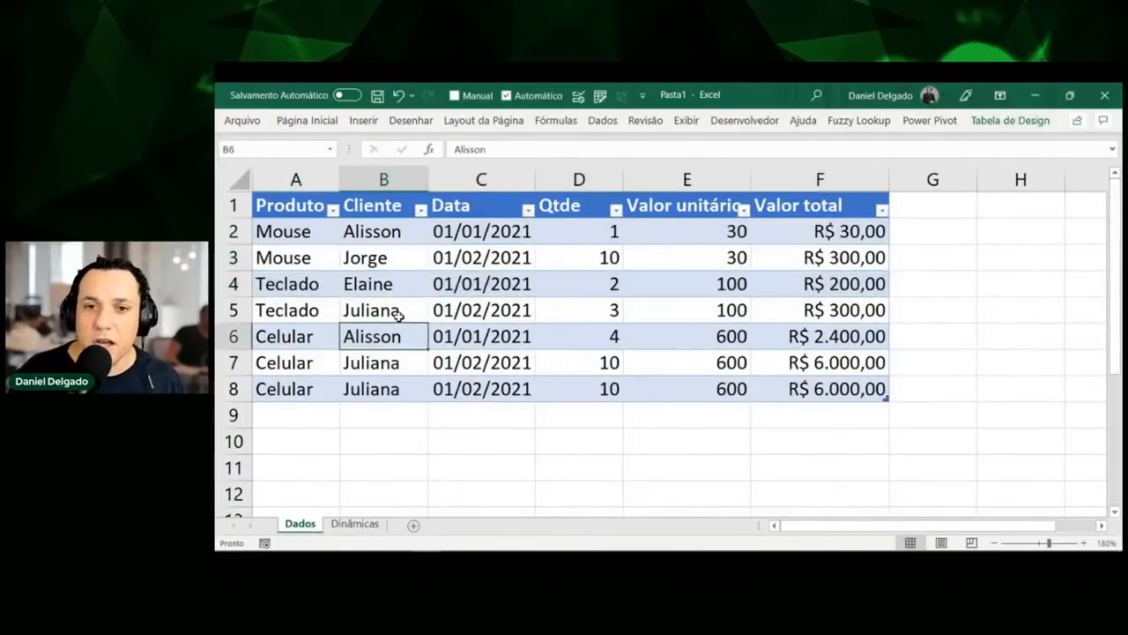
left_click_drag(407, 226, 404, 388)
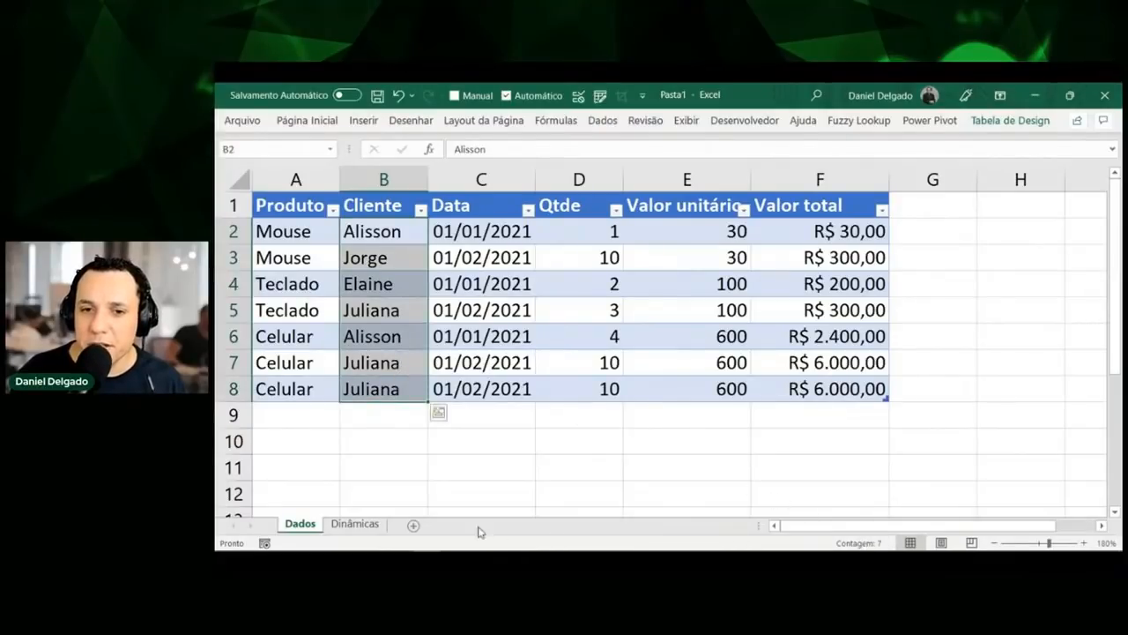
left_click(356, 525)
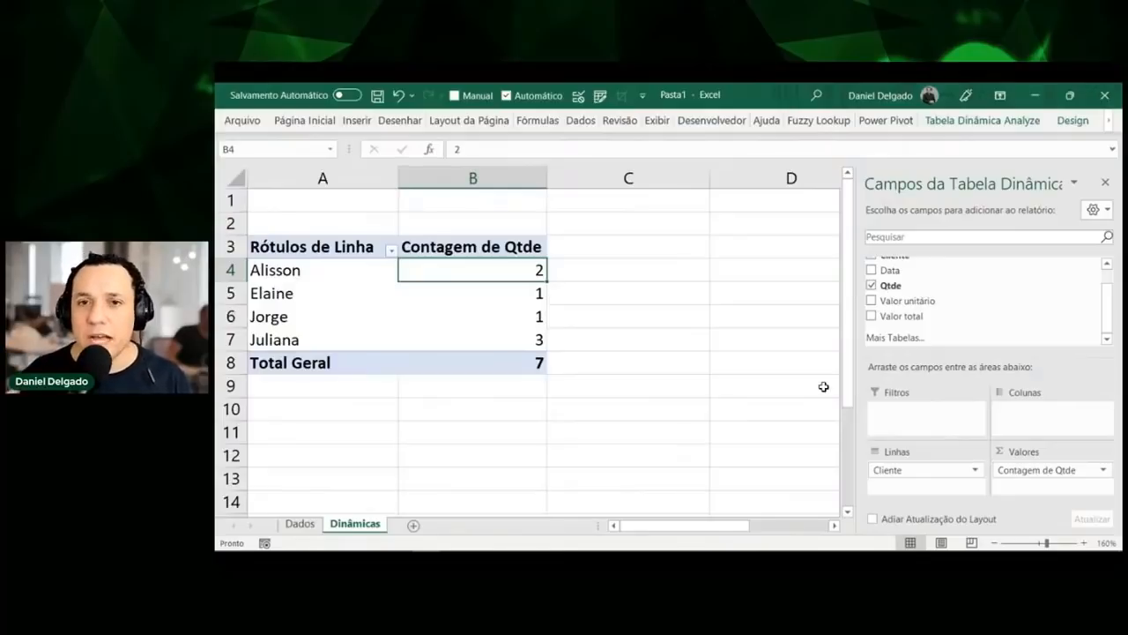
Rename the pivot table's Contagem de Qtde header as Quantidade de Vendas and widen column B to fit it
left_click(511, 248)
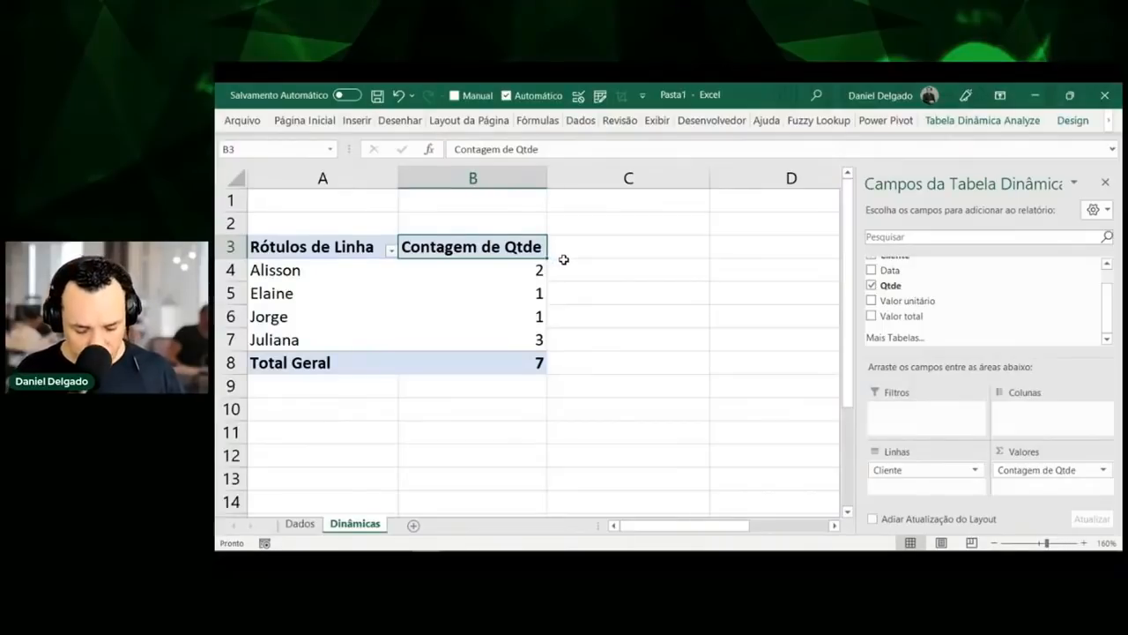
type("C")
key("BackSpace")
type("Quantidade de Vendas")
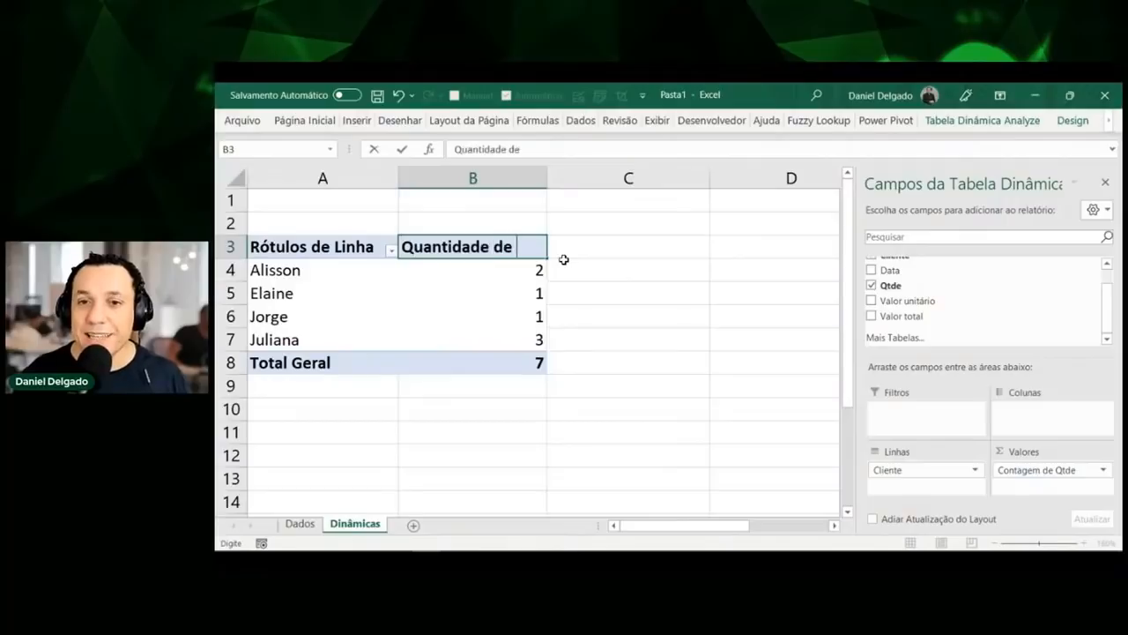
key("Return")
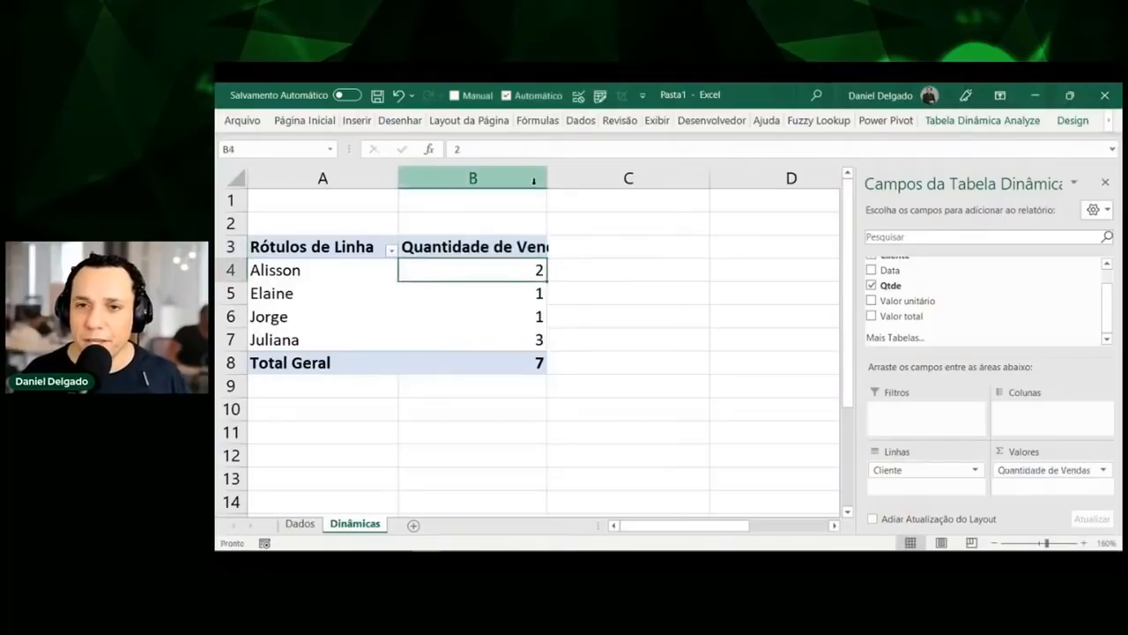
left_click_drag(547, 177, 622, 178)
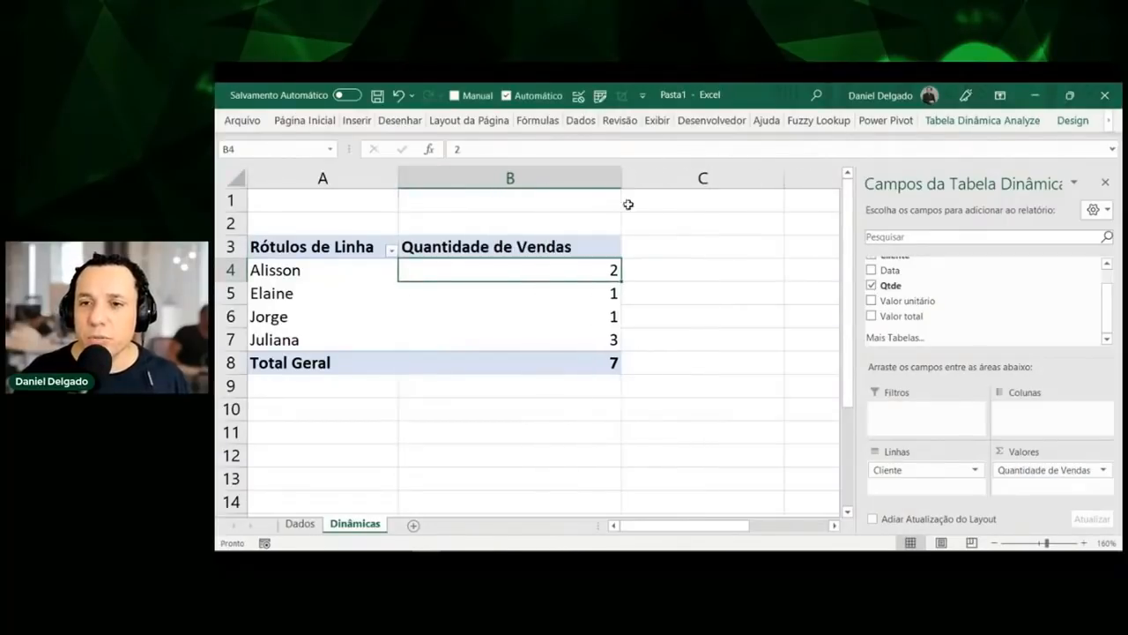
Check the sales counts per client, try Cliente as the pivot table's column field, and return it to the rows
left_click(539, 238)
left_click(542, 269)
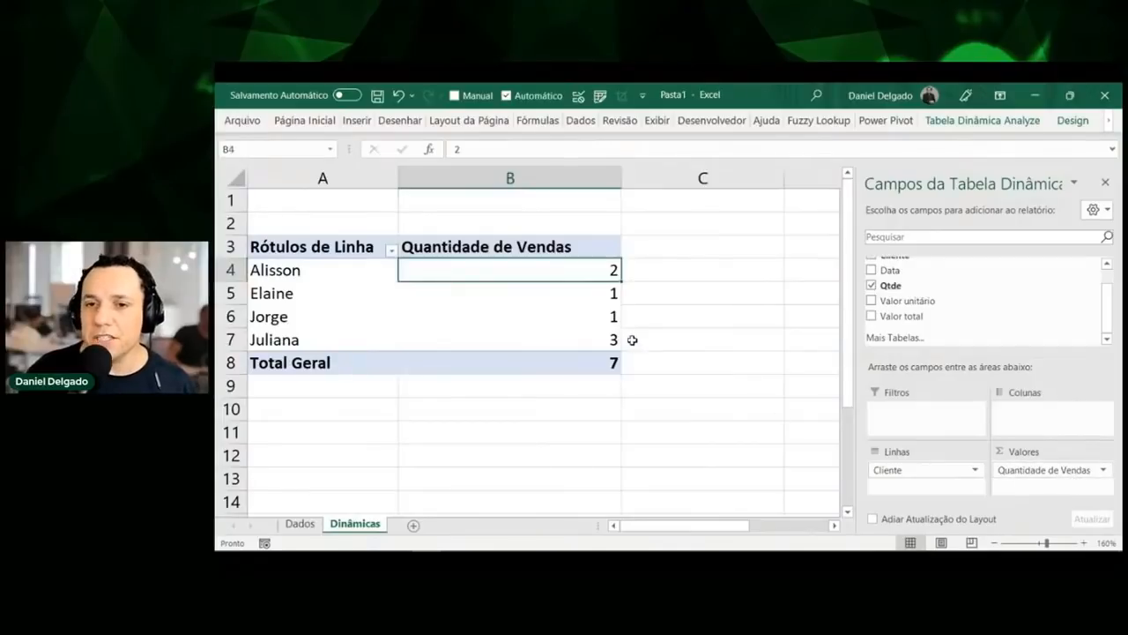
left_click(579, 320)
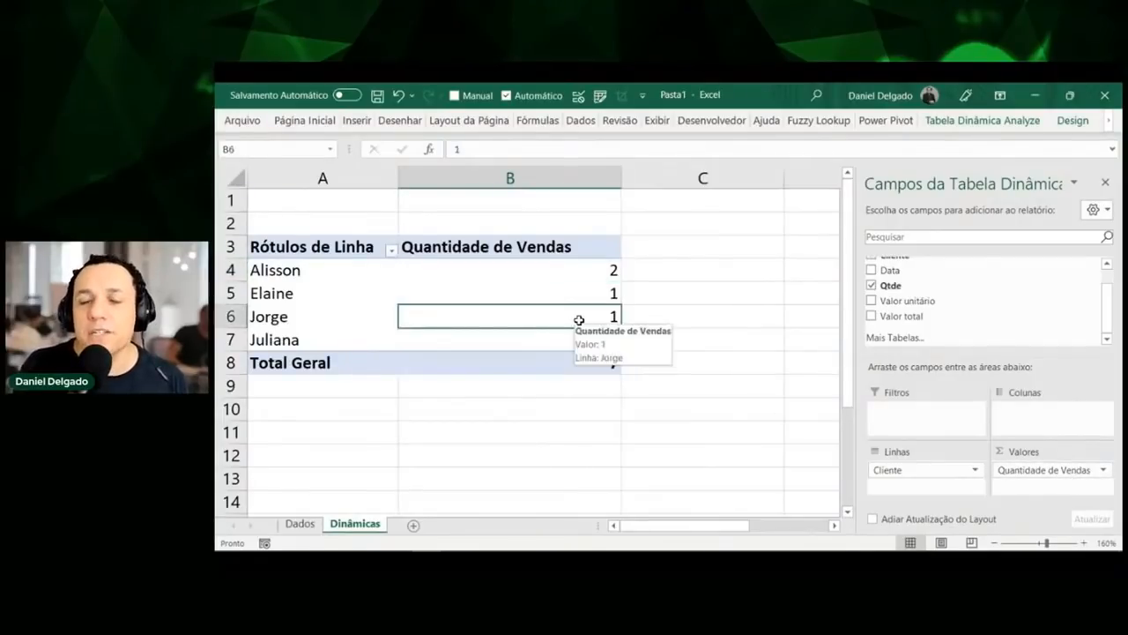
left_click(570, 249)
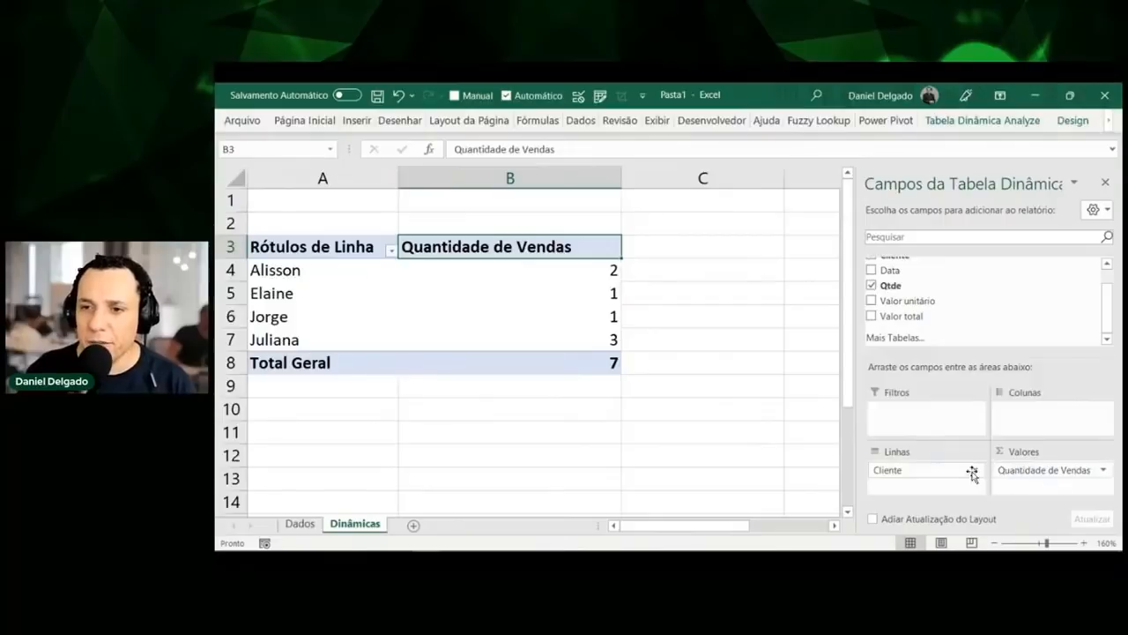
mouse_move(925, 470)
left_mouse_down()
mouse_move(1047, 434)
mouse_move(1032, 421)
mouse_move(1031, 445)
mouse_move(911, 475)
mouse_move(1022, 432)
mouse_move(1032, 414)
mouse_move(1053, 432)
mouse_move(948, 494)
mouse_move(933, 475)
left_mouse_up()
left_click_drag(1082, 424, 945, 468)
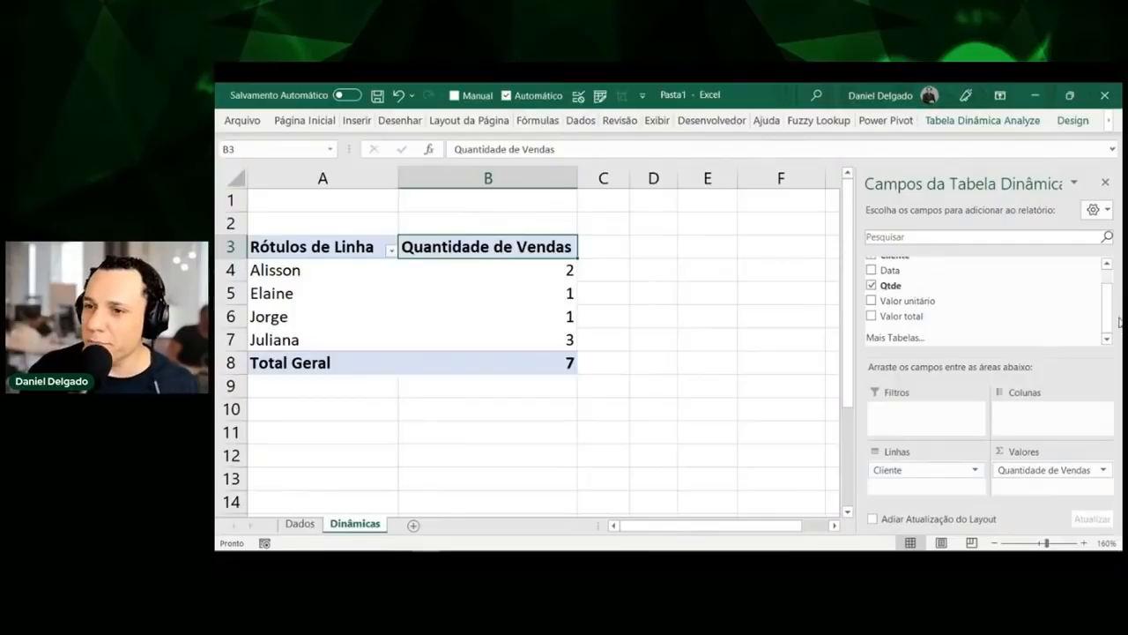
Add the Produto field to the pivot table's rows beneath Cliente
left_click_drag(1108, 315, 1109, 300)
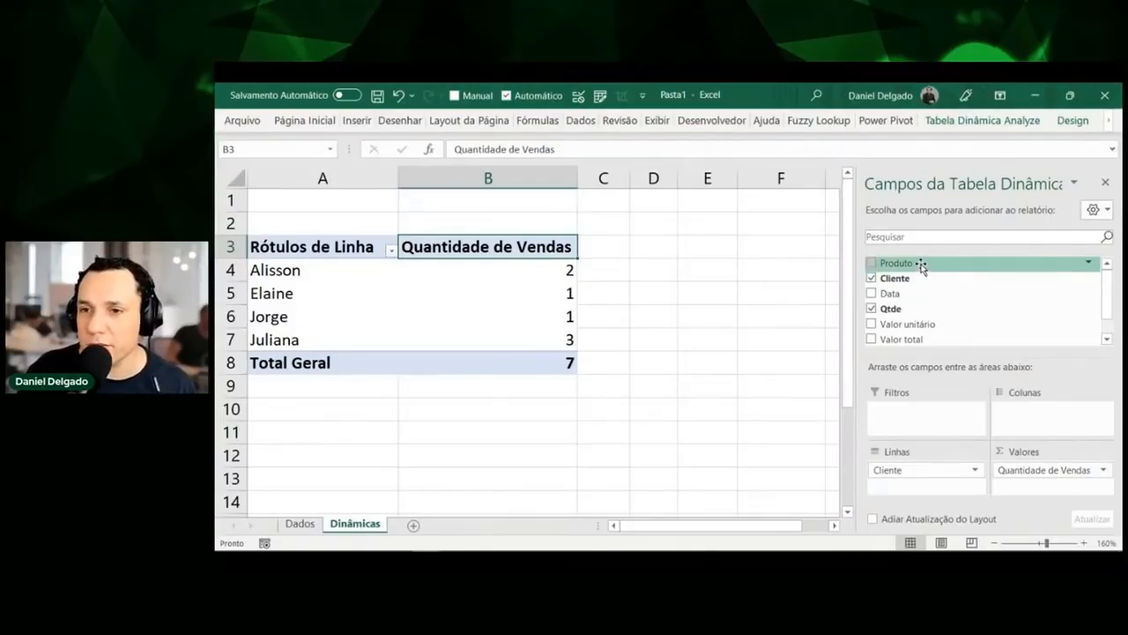
left_click_drag(918, 263, 926, 494)
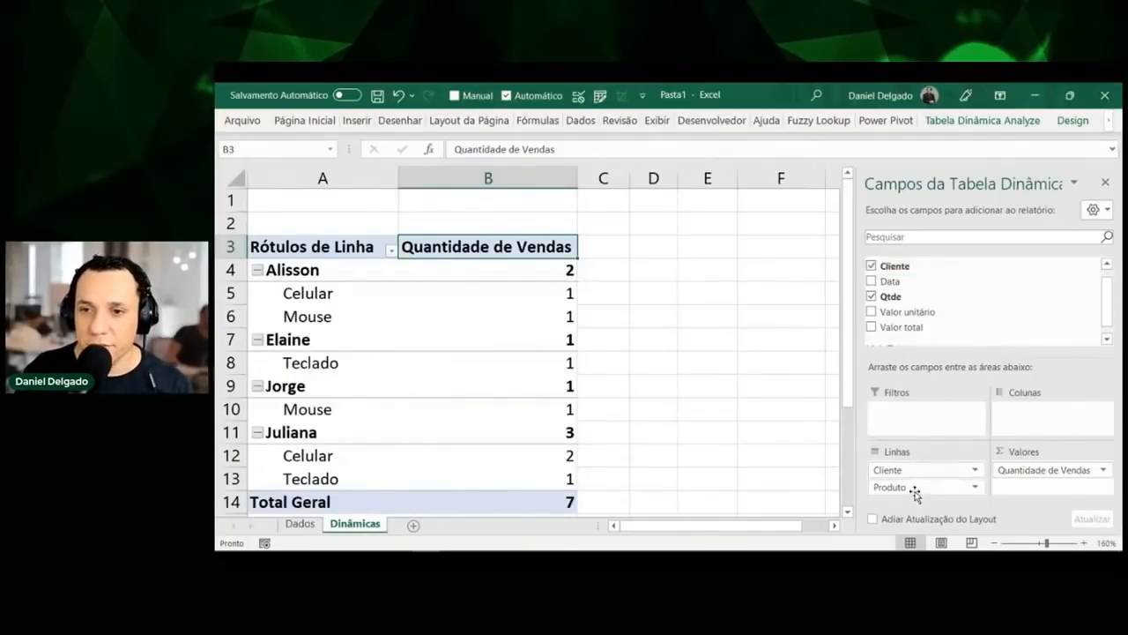
left_click_drag(1107, 296, 1107, 286)
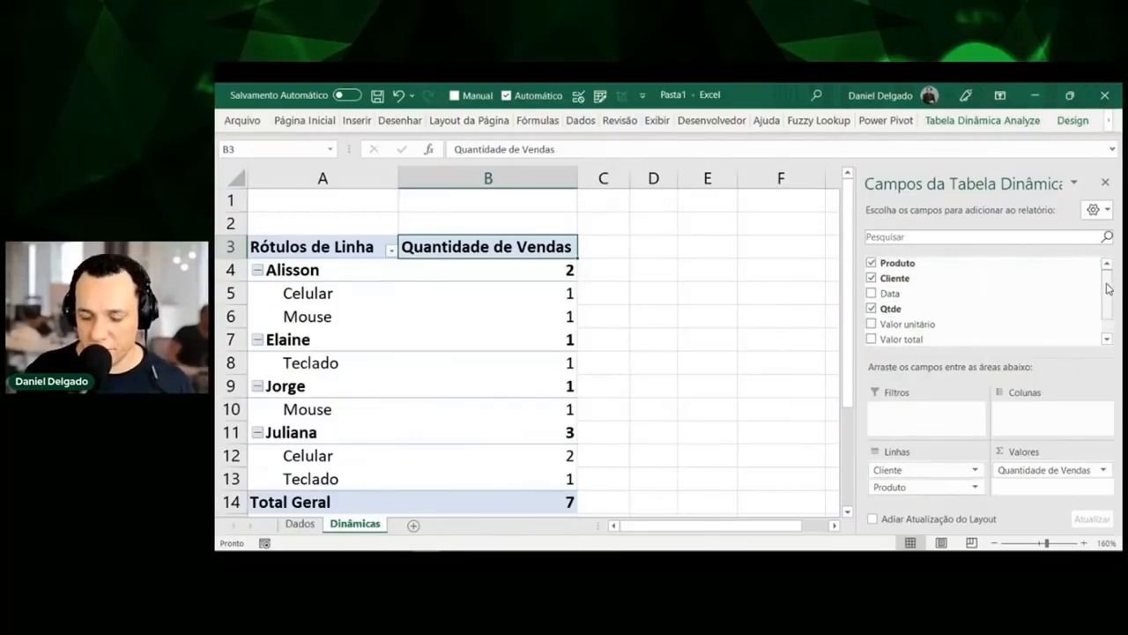
Draw an arrow from the Produto field to the rows area, circle the first client and its products, and clear the annotations
key("ctrl+shift+a")
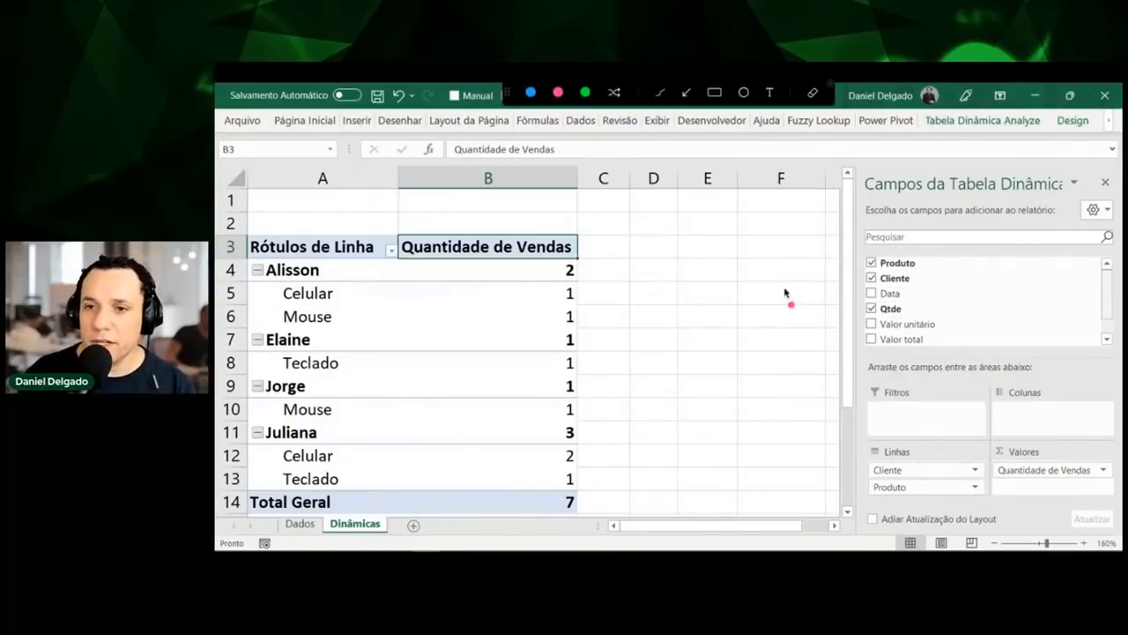
mouse_move(884, 260)
left_mouse_down()
mouse_move(872, 258)
mouse_move(819, 320)
mouse_move(831, 449)
mouse_move(862, 485)
mouse_move(846, 494)
left_mouse_up()
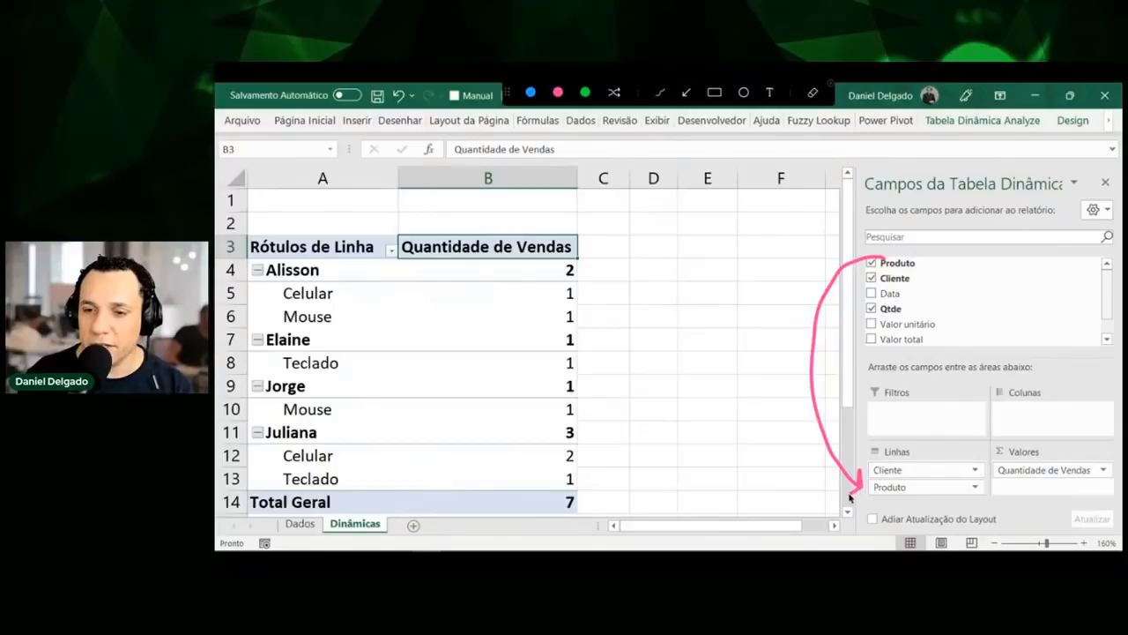
mouse_move(271, 295)
left_mouse_down()
mouse_move(346, 303)
mouse_move(298, 335)
mouse_move(263, 299)
mouse_move(332, 273)
mouse_move(300, 256)
mouse_move(261, 267)
mouse_move(282, 284)
mouse_move(335, 274)
left_mouse_up()
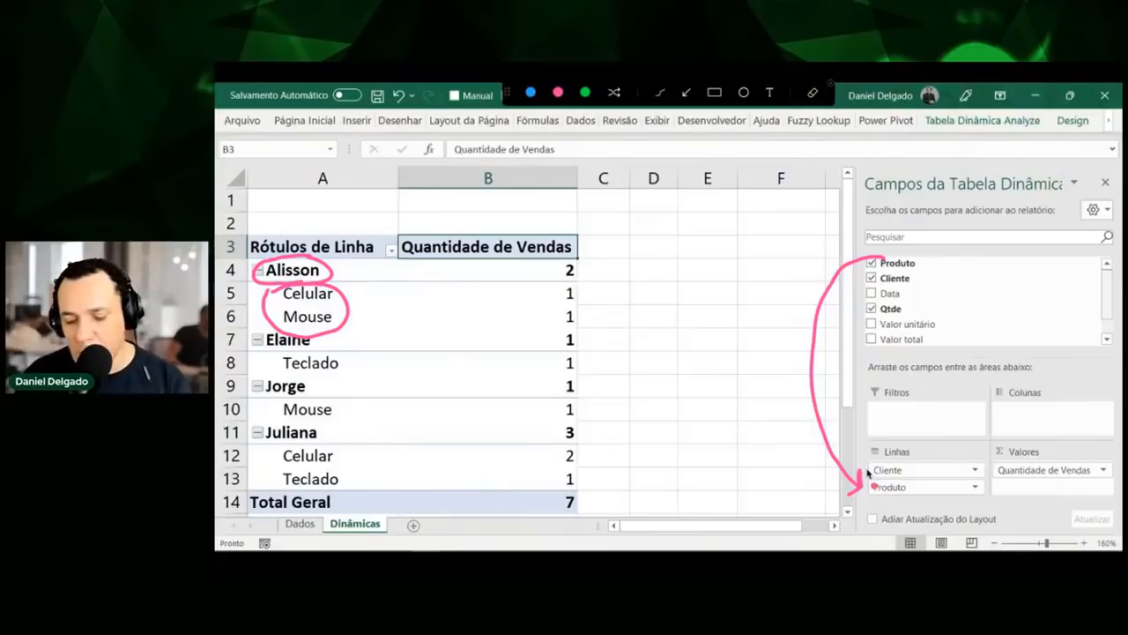
key("Escape")
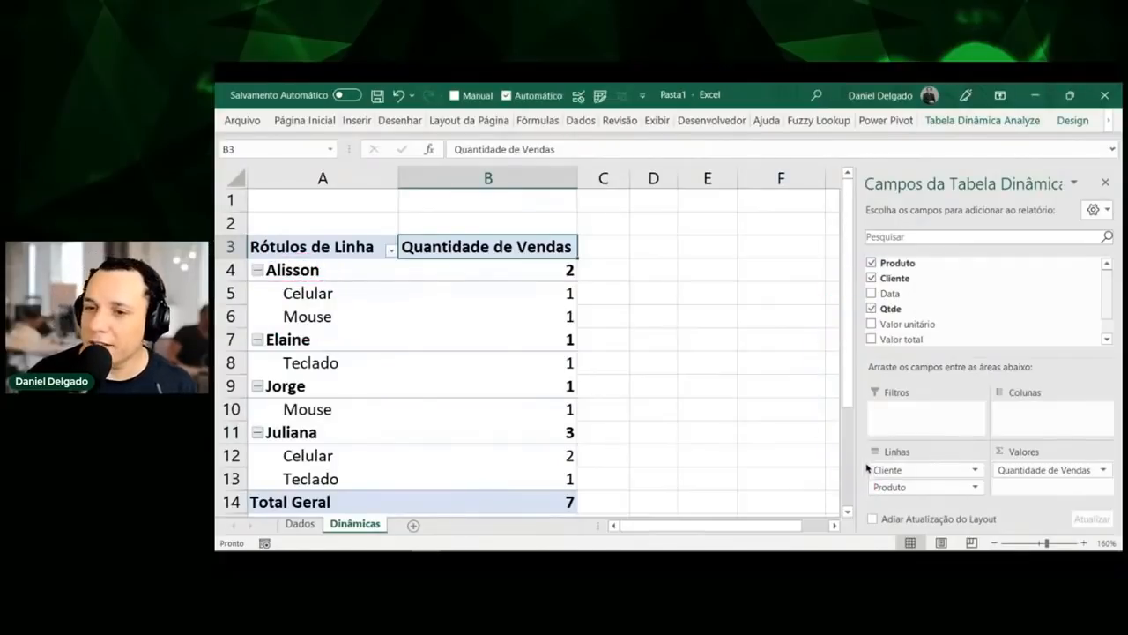
Move Produto from the pivot table's rows to its columns and temporarily mark the column and row labels with annotations
left_click_drag(882, 488, 1028, 428)
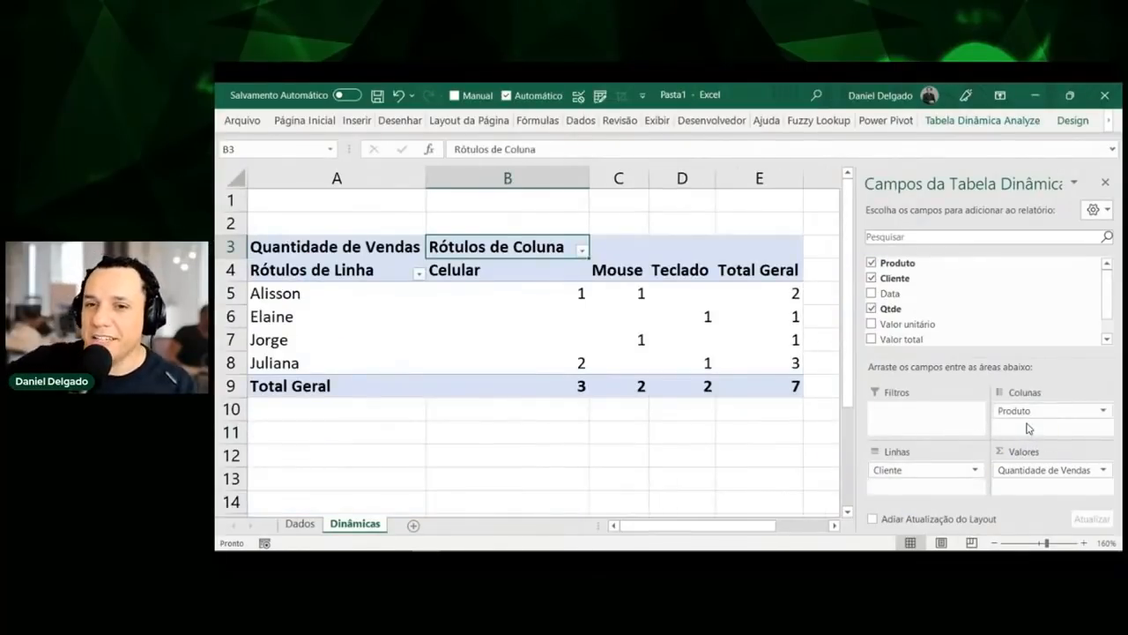
key("ctrl+shift+d")
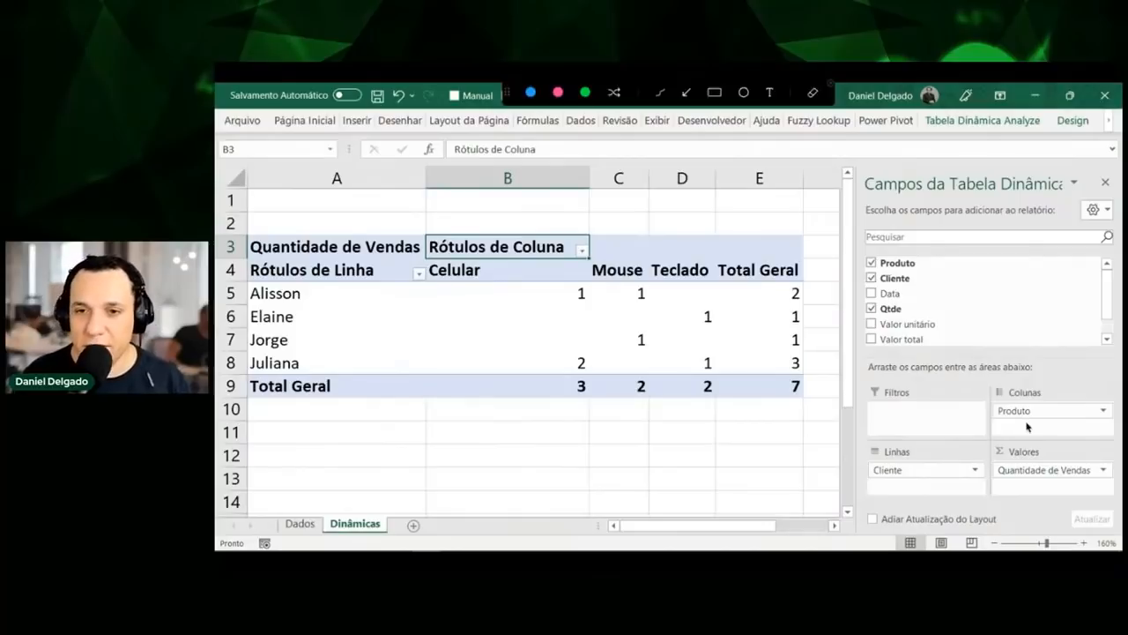
mouse_move(465, 257)
left_mouse_down()
mouse_move(624, 246)
mouse_move(798, 276)
left_mouse_up()
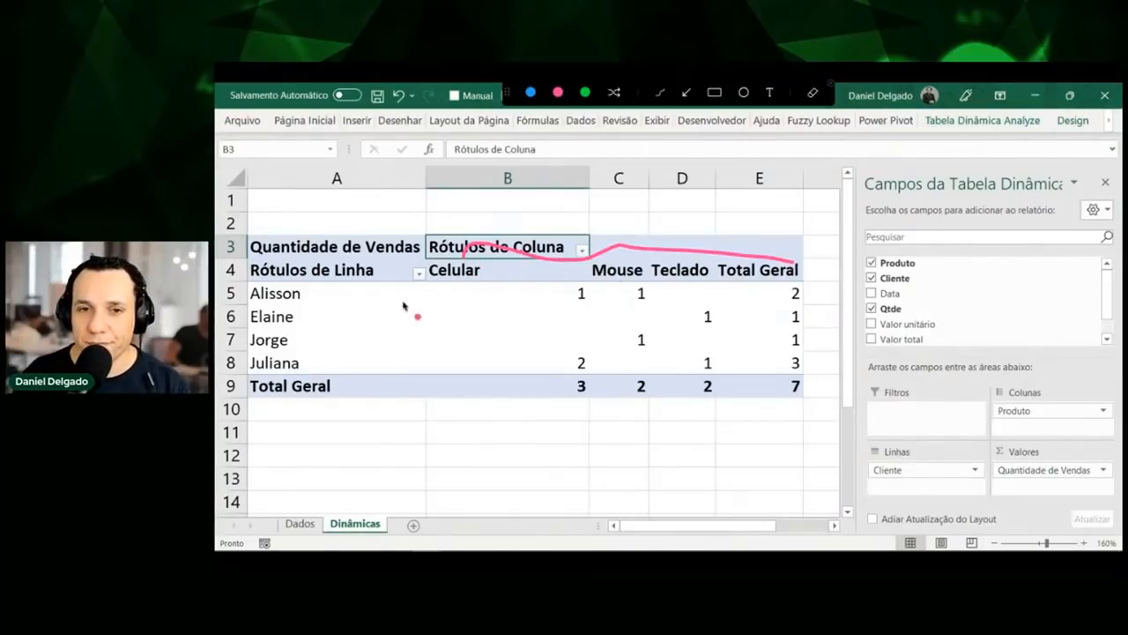
left_click_drag(336, 285, 356, 388)
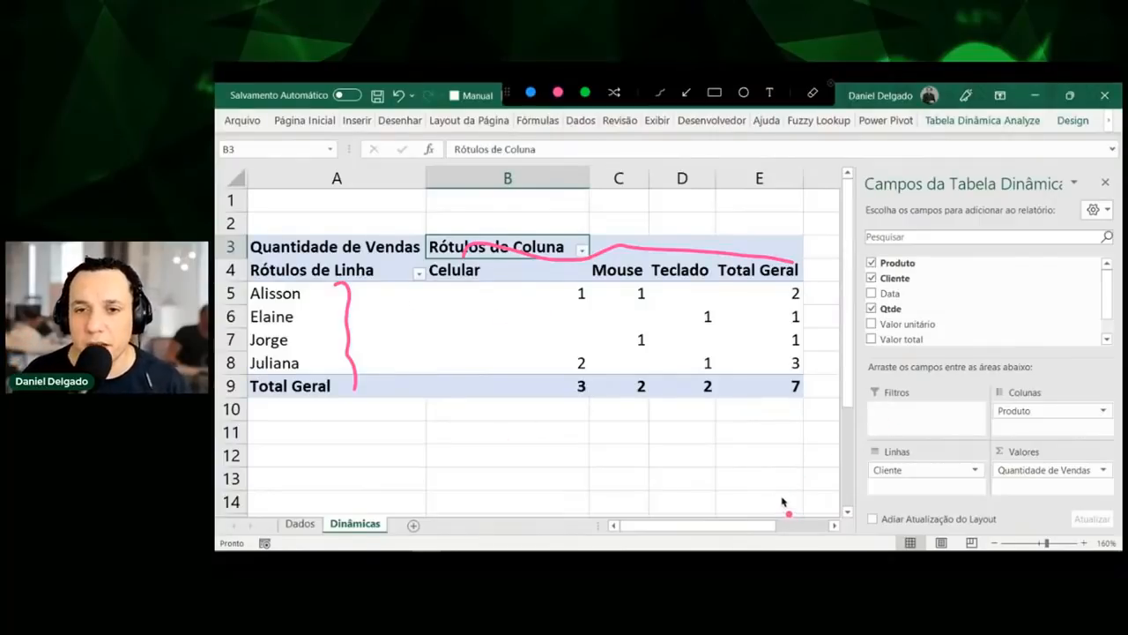
key("Escape")
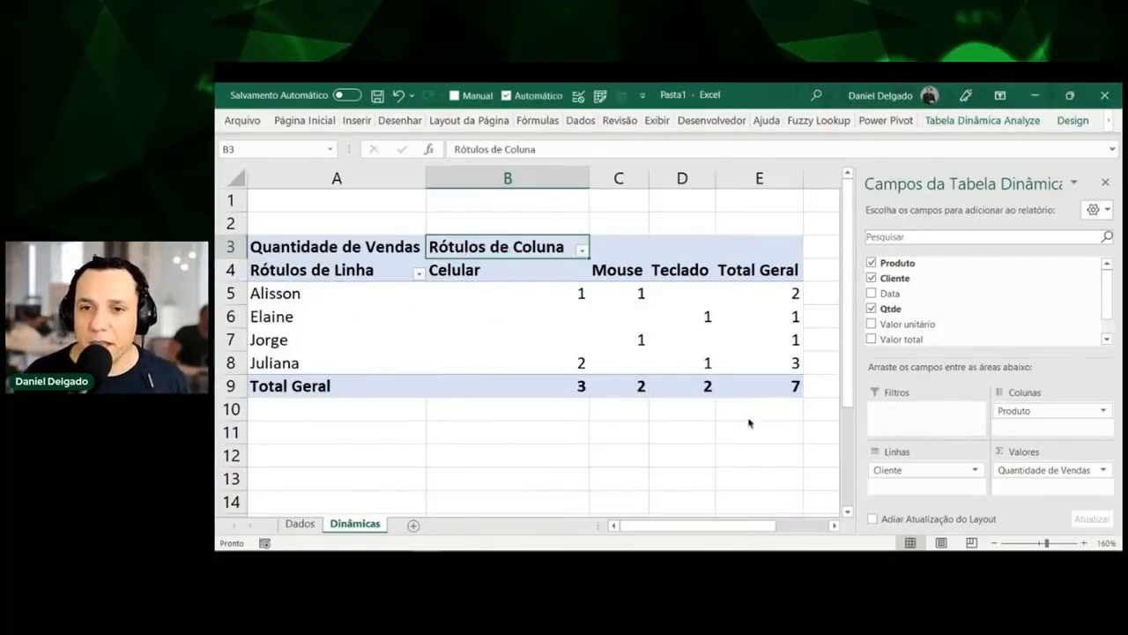
Swap the pivot table's fields so that Produto is in the rows and Cliente is in the columns
left_click(697, 319)
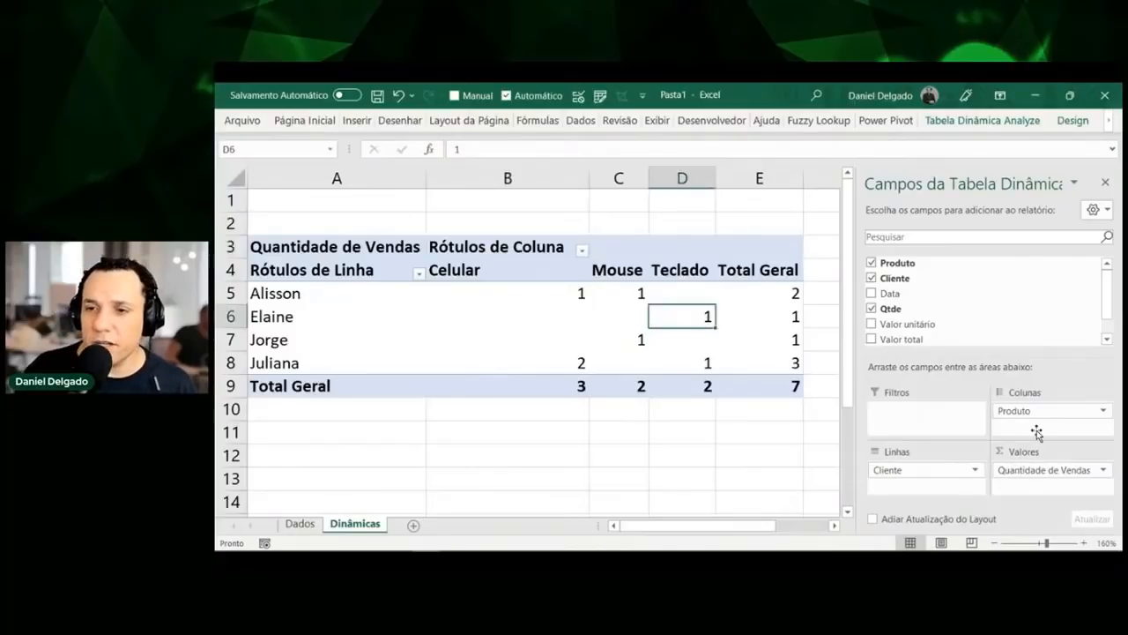
mouse_move(1035, 411)
left_mouse_down()
mouse_move(1014, 455)
mouse_move(926, 492)
mouse_move(910, 481)
mouse_move(1027, 427)
left_mouse_up()
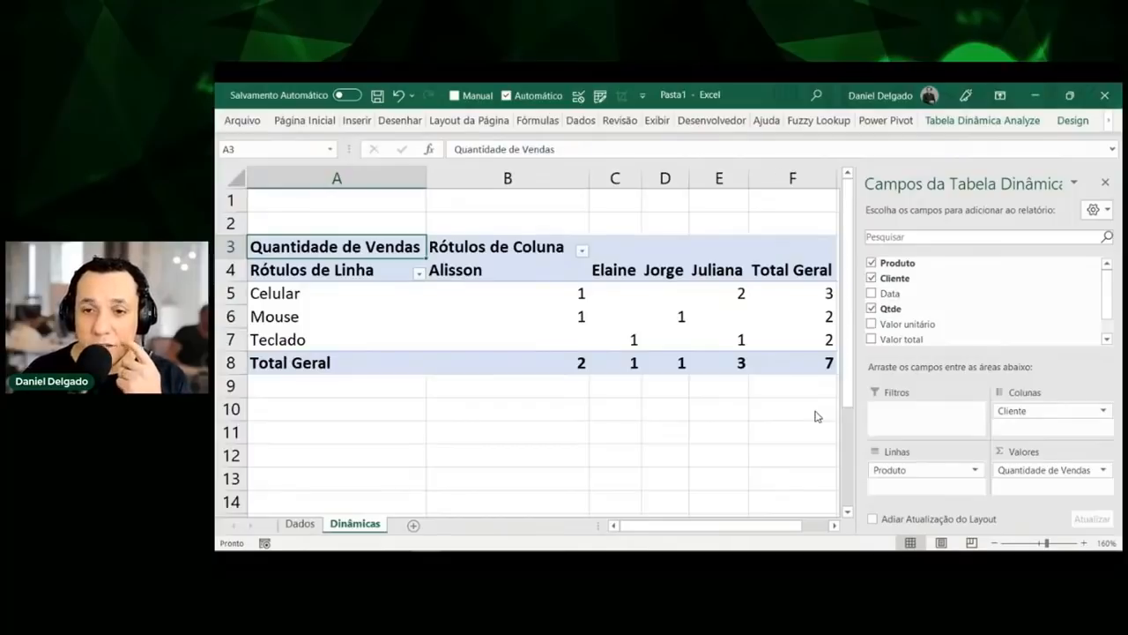
left_click_drag(798, 526, 780, 528)
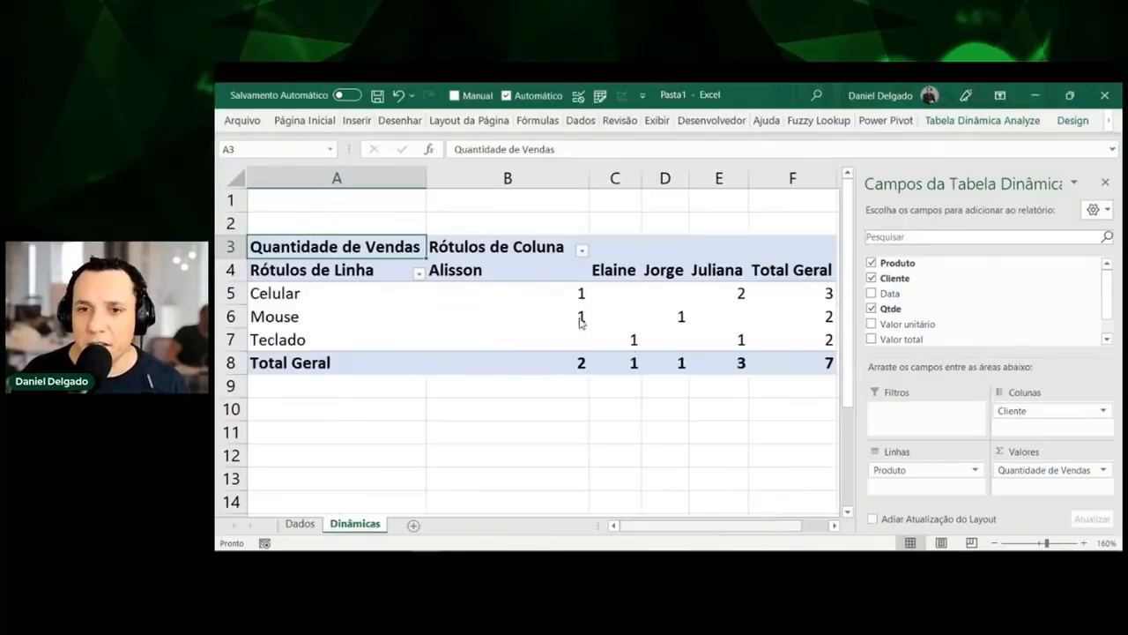
Examine the filled and empty cells where products and clients cross in the pivot table
left_click(617, 292)
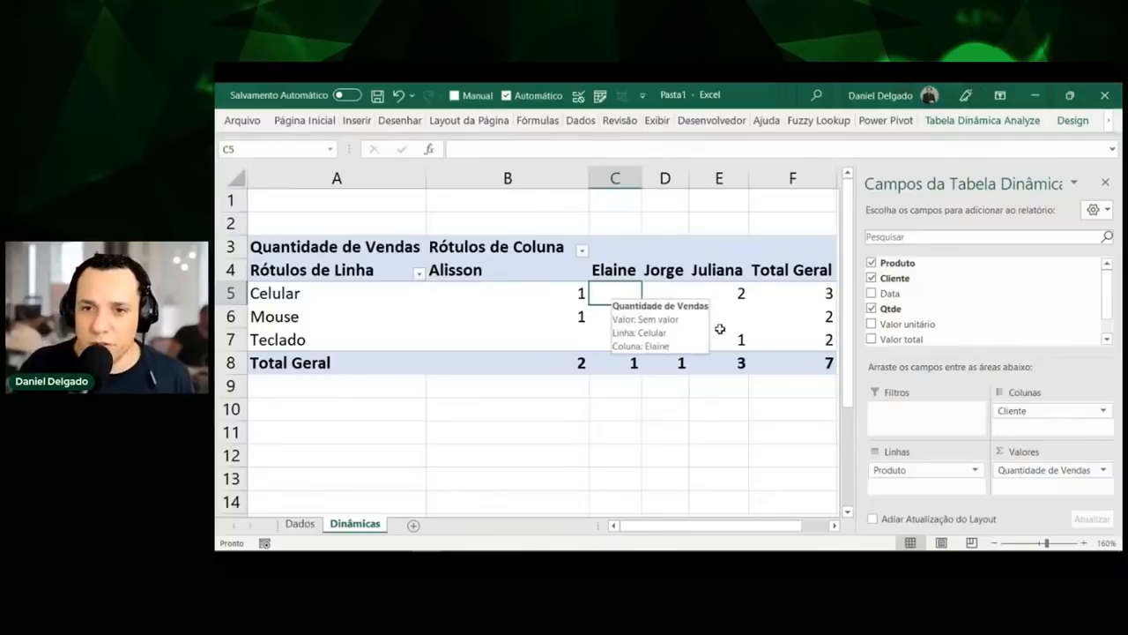
left_click(629, 456)
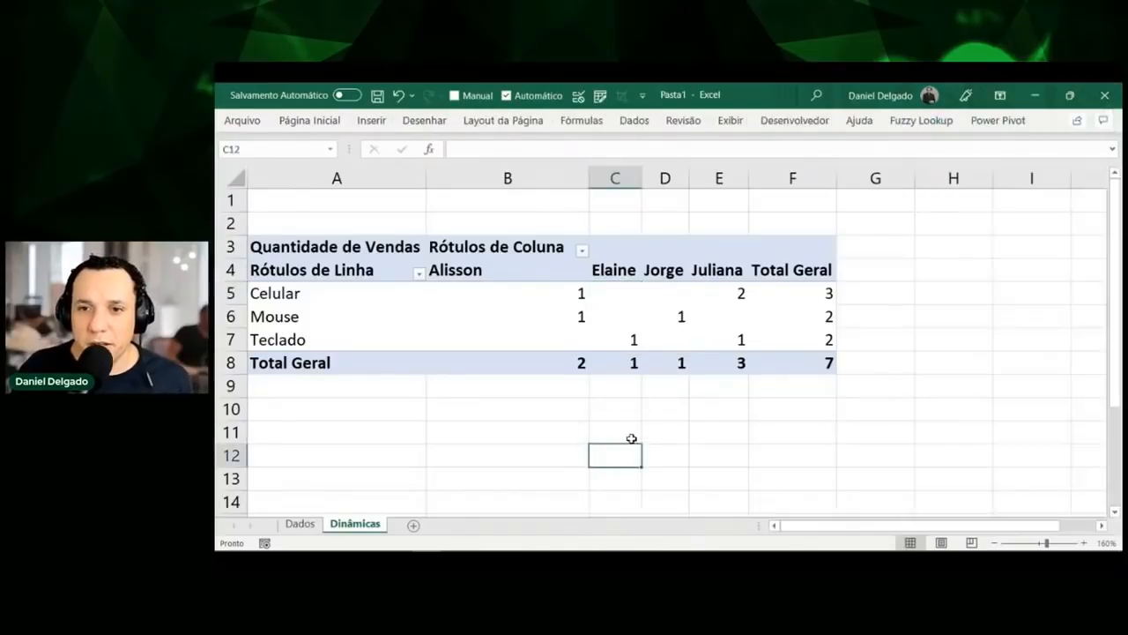
left_click(591, 339)
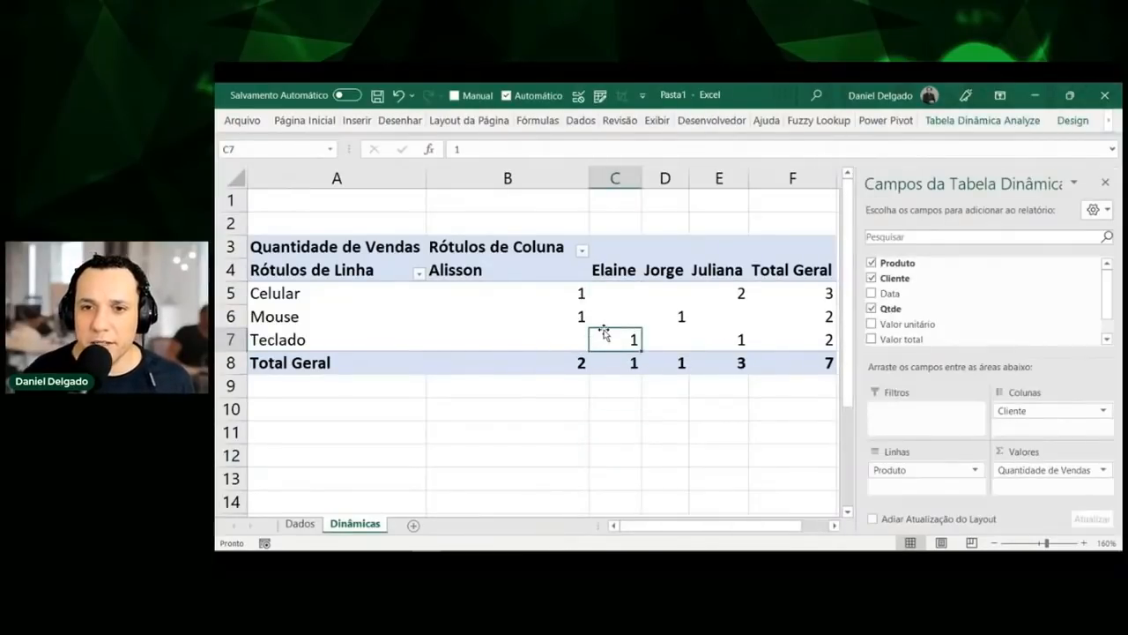
key("Left")
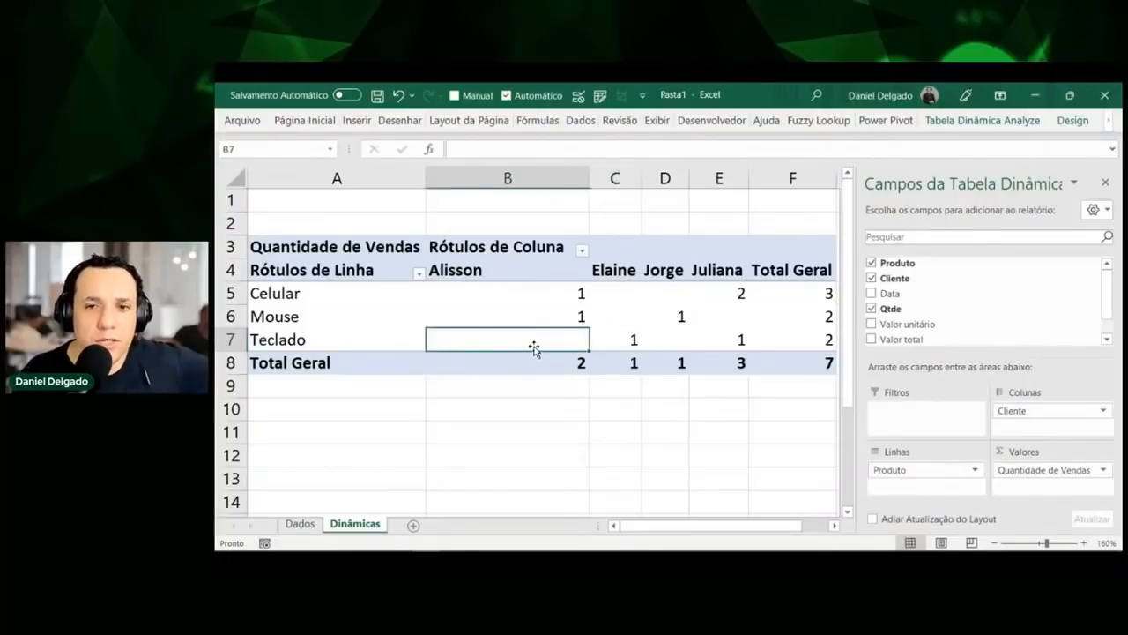
left_click(527, 297)
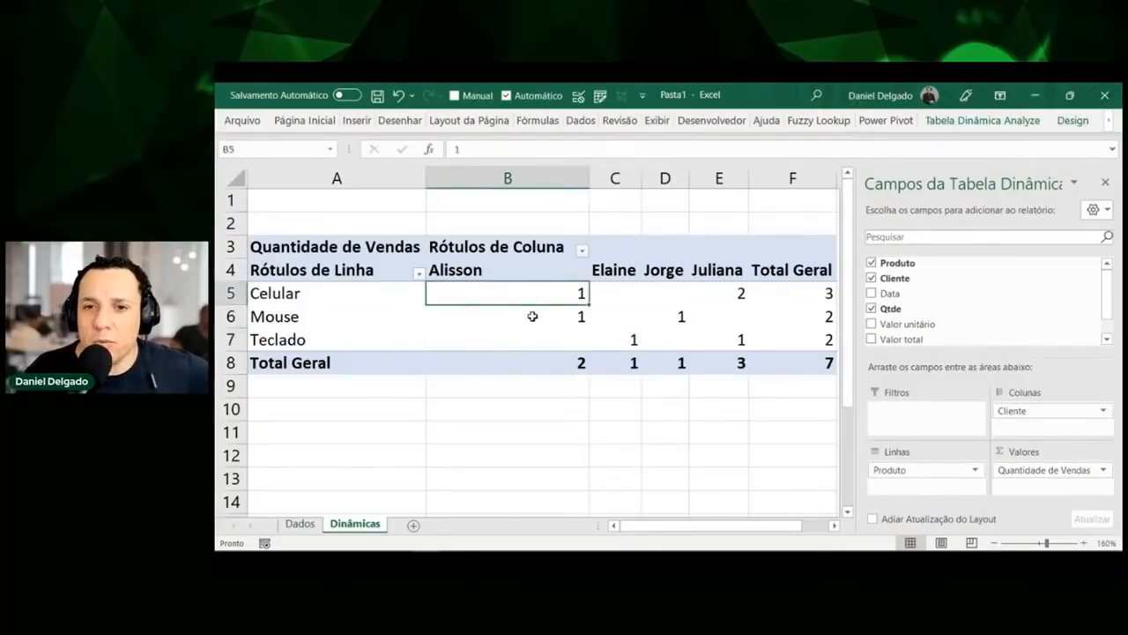
left_click(507, 342)
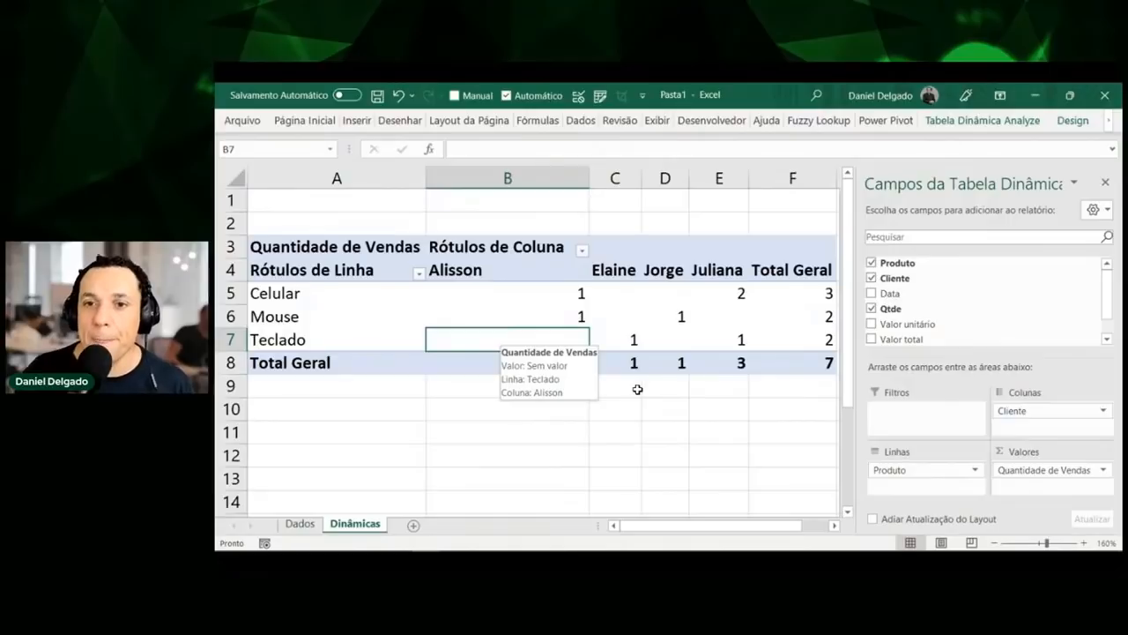
Move Cliente from the columns to the rows beneath Produto and look over the clients listed under each product
left_click_drag(1014, 411, 916, 494)
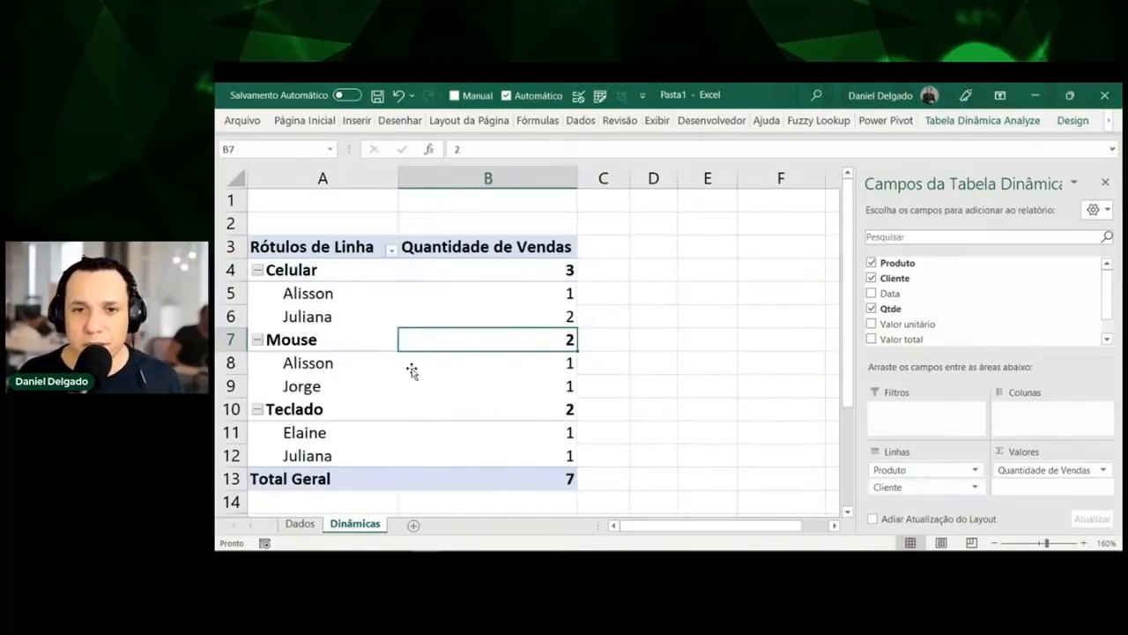
left_click(341, 296)
left_click(329, 318)
left_click(347, 270)
left_click(327, 342)
left_click(322, 405)
left_click(354, 389)
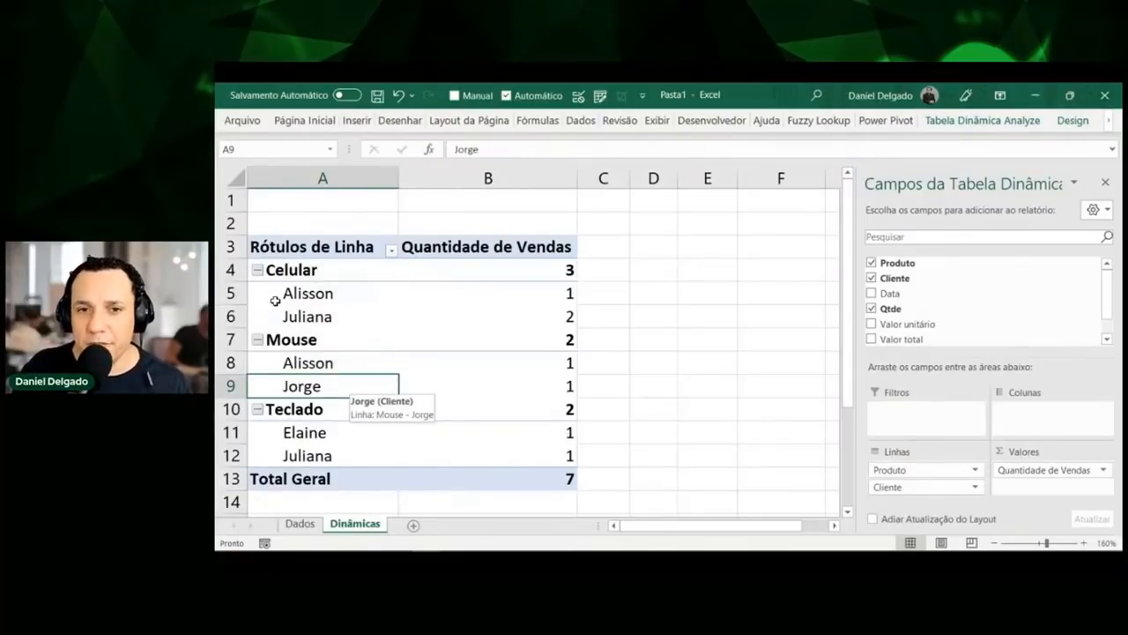
Collapse the Celular and Teclado groups in the pivot table, and collapse and re-expand the Mouse group
left_click(258, 270)
left_click(258, 293)
left_click(258, 293)
left_click(257, 363)
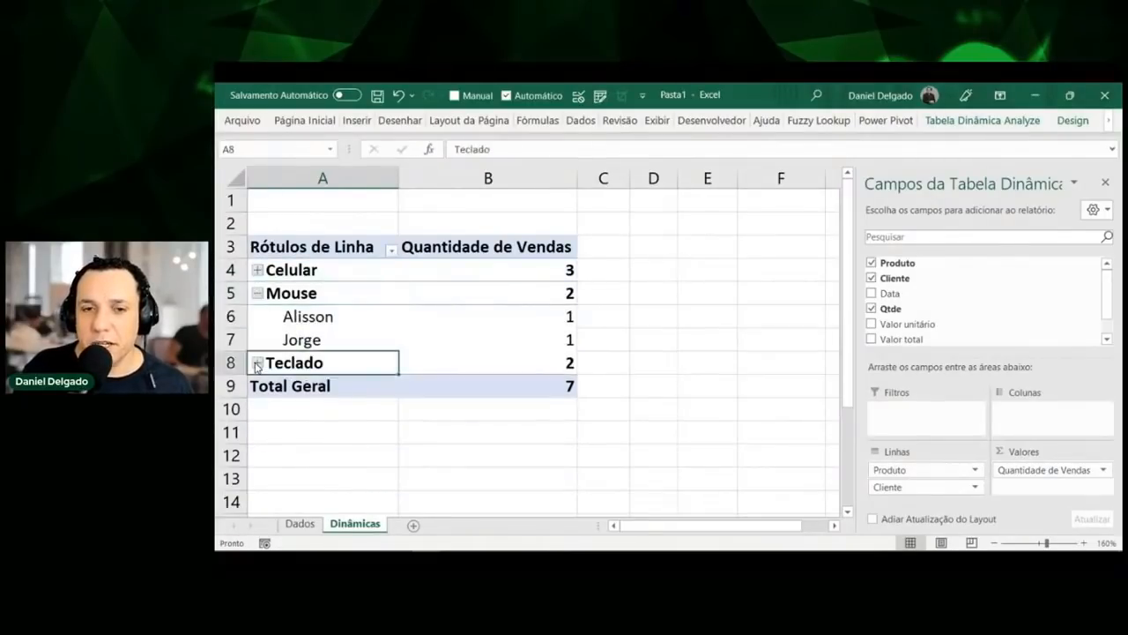
Expand the Celular, Mouse and Teclado groups individually to show their clients, and collapse all three again
left_click(257, 293)
left_click(257, 316)
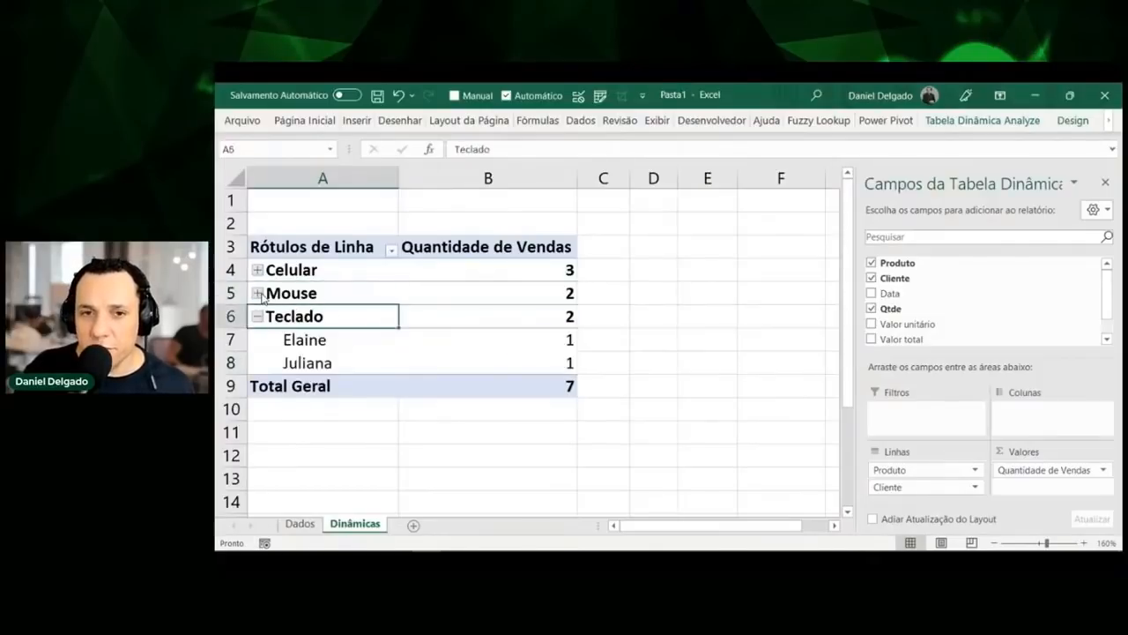
left_click(258, 293)
left_click(257, 270)
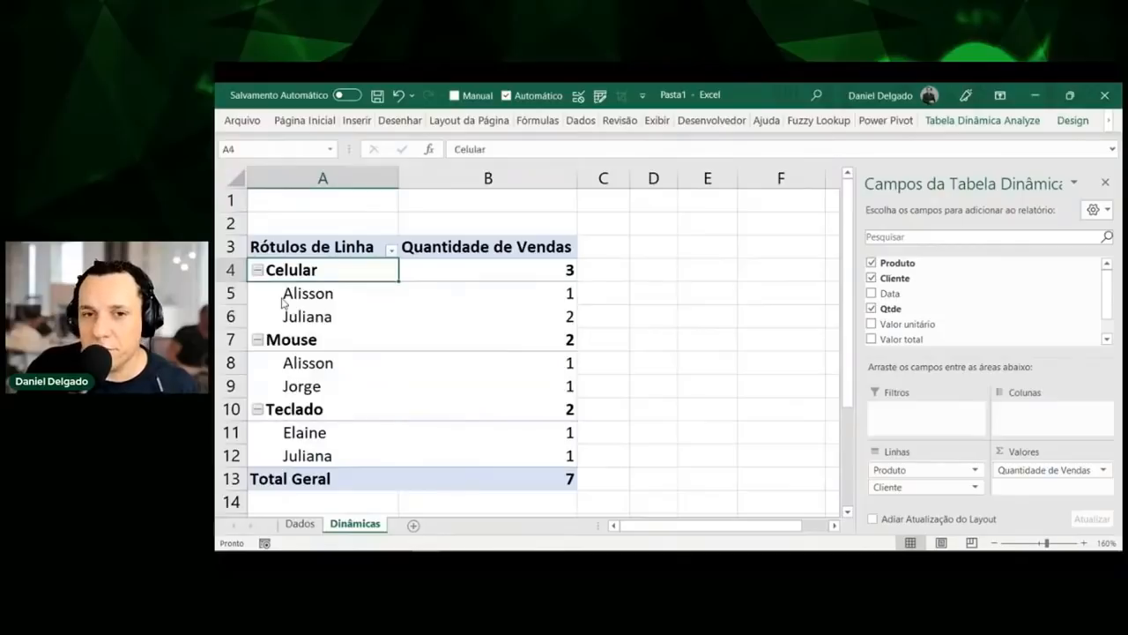
left_click(257, 340)
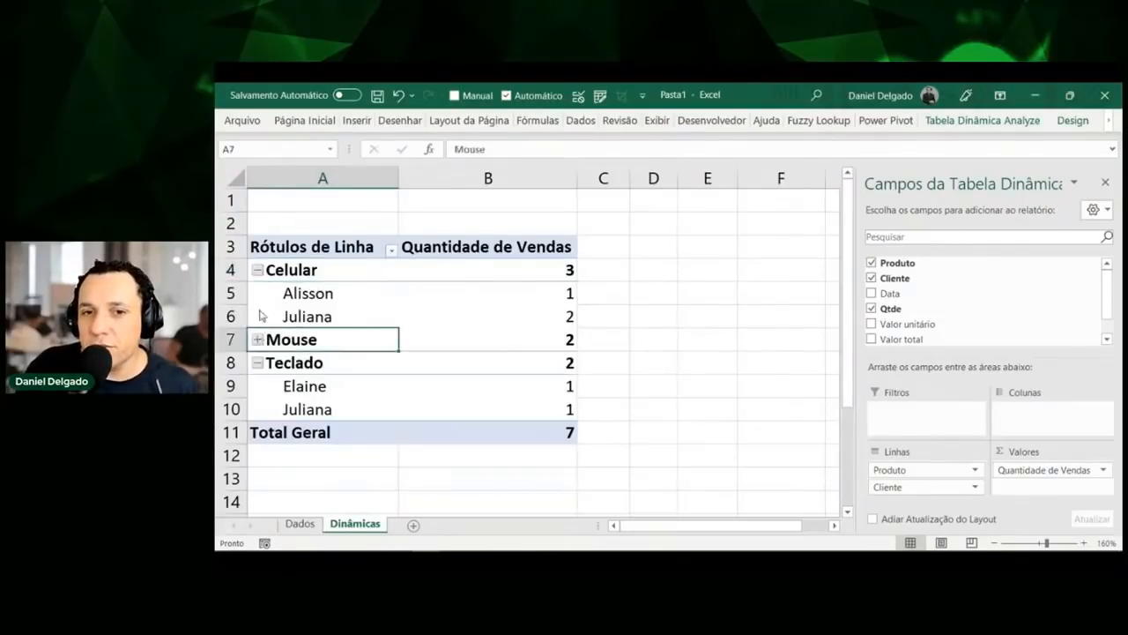
left_click(258, 269)
left_click(257, 316)
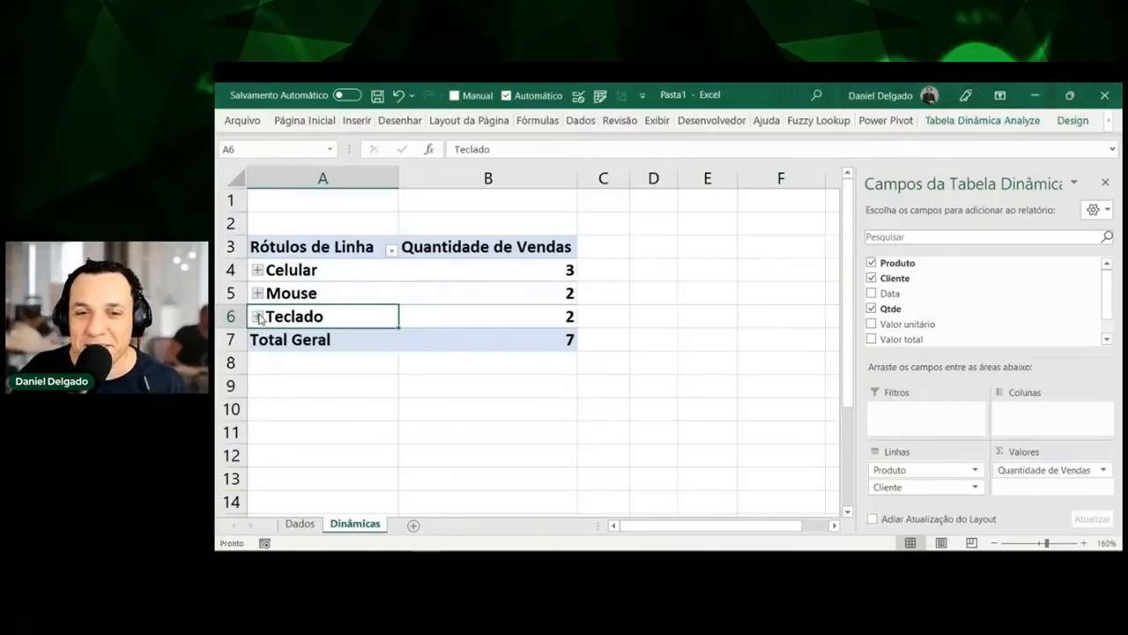
Expand the entire Produto field of the pivot table at once so that every product lists its clients
right_click(259, 279)
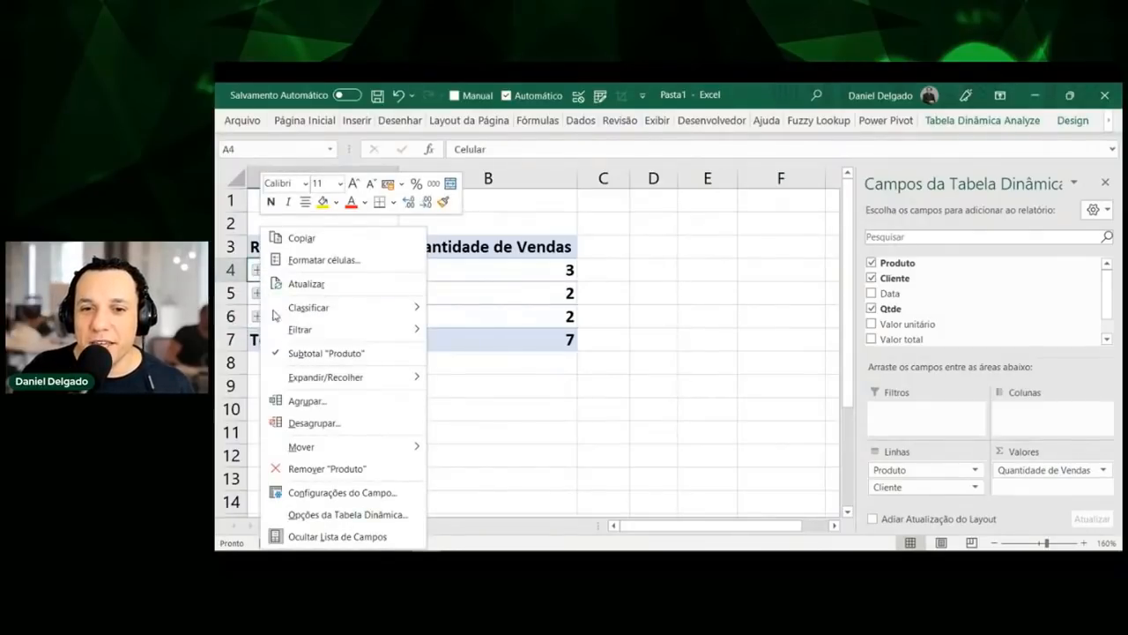
key("Escape")
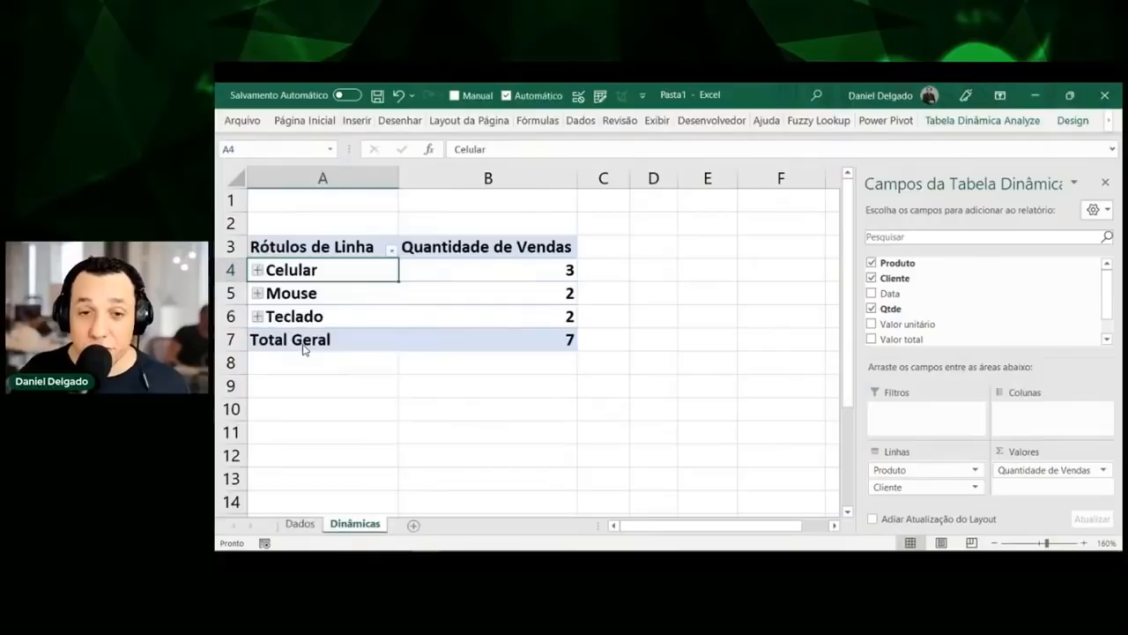
right_click(261, 271)
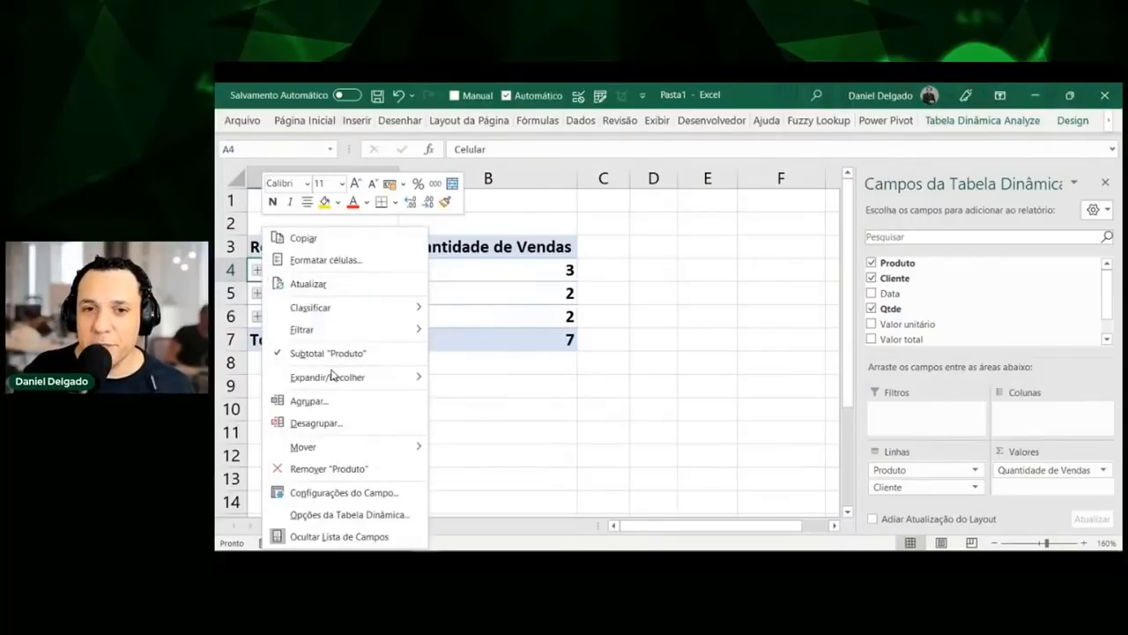
mouse_move(331, 379)
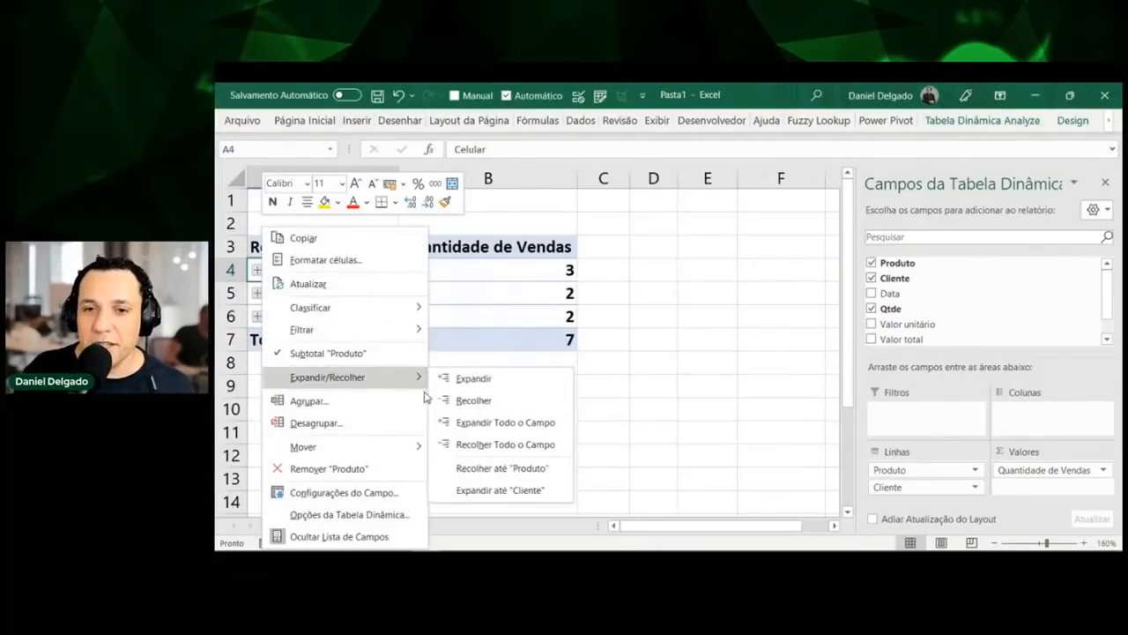
left_click(492, 425)
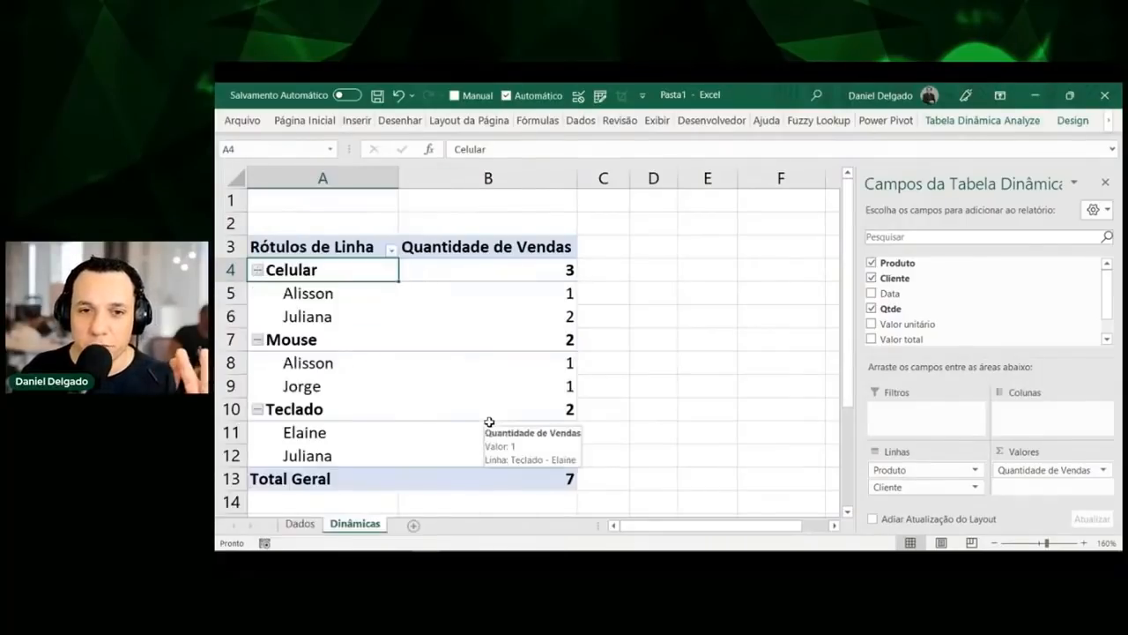
Collapse the entire Produto field at once, and re-expand the Celular, Mouse and Teclado groups individually
right_click(264, 273)
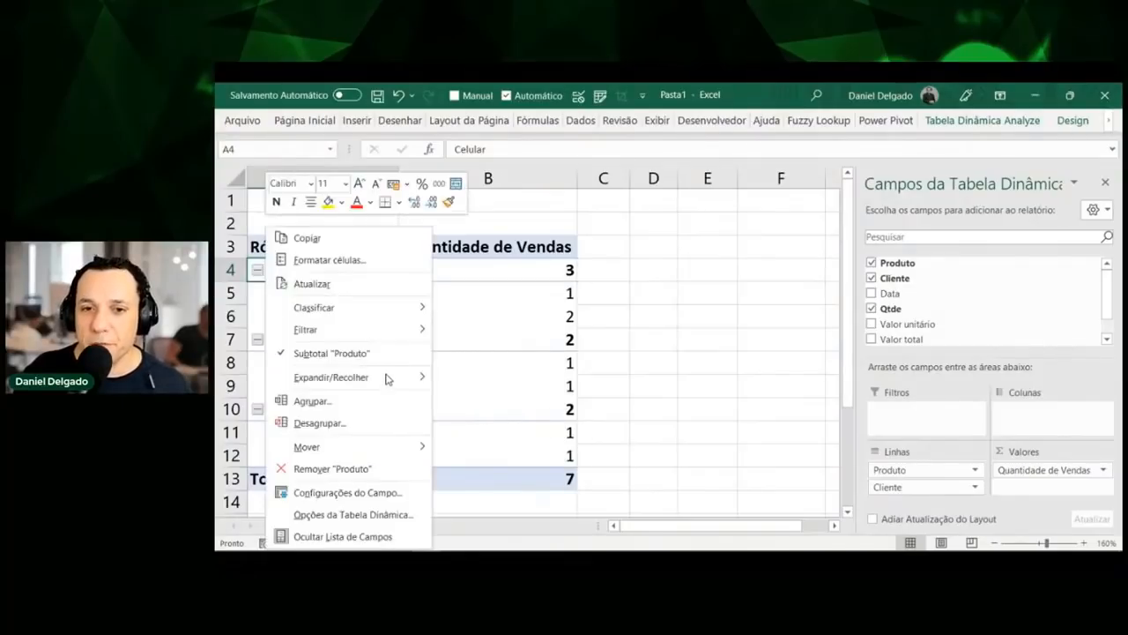
mouse_move(397, 381)
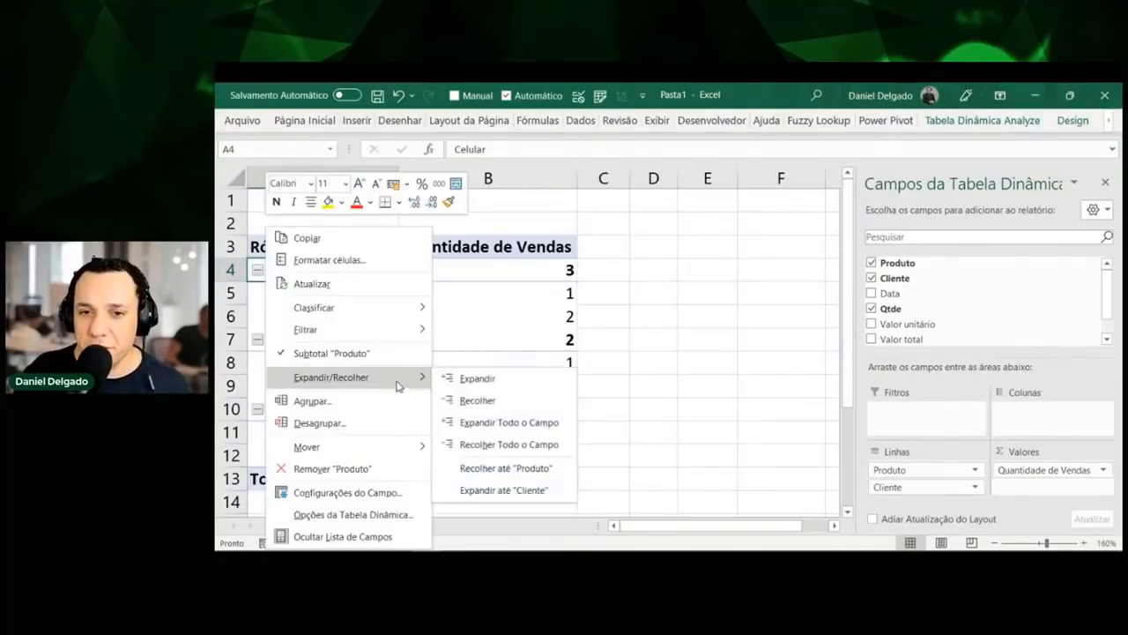
left_click(508, 445)
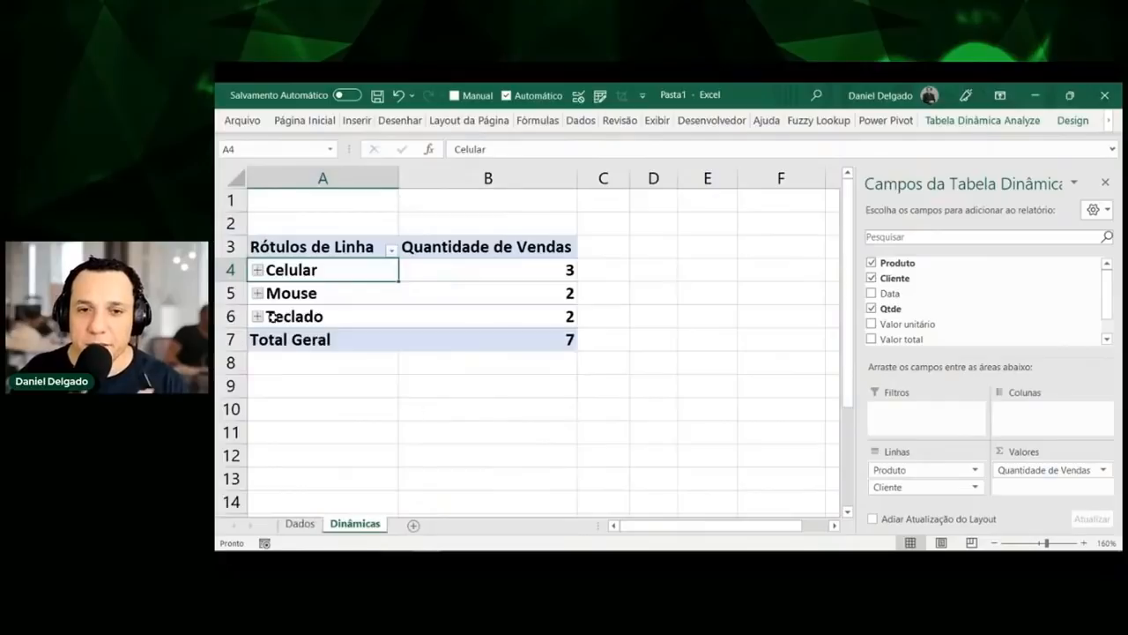
left_click(258, 270)
left_click(258, 339)
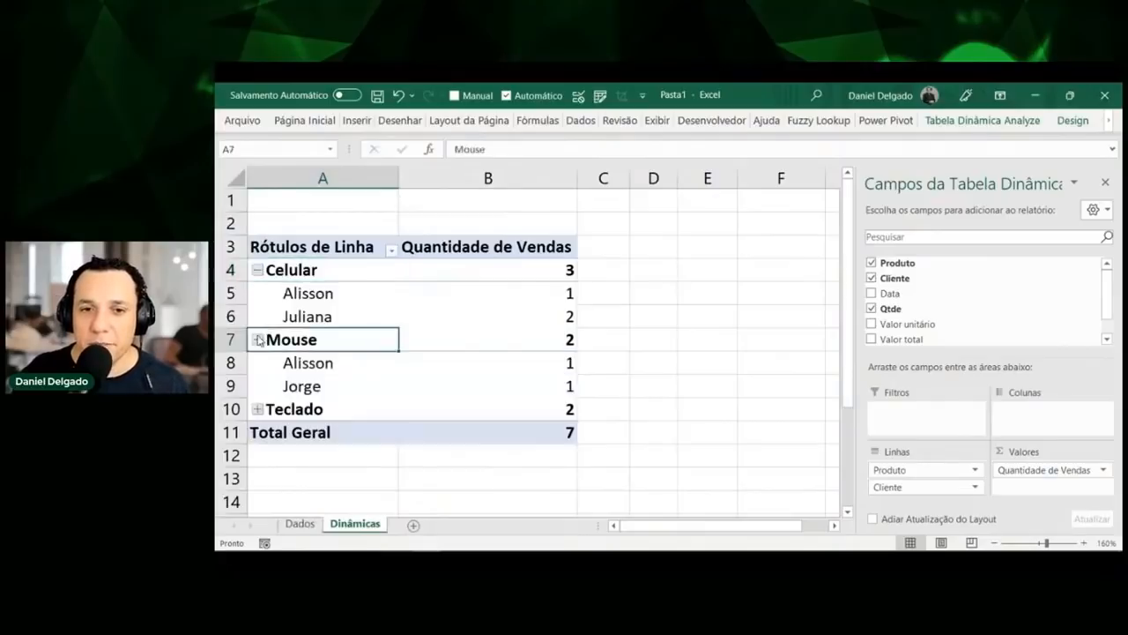
left_click(259, 409)
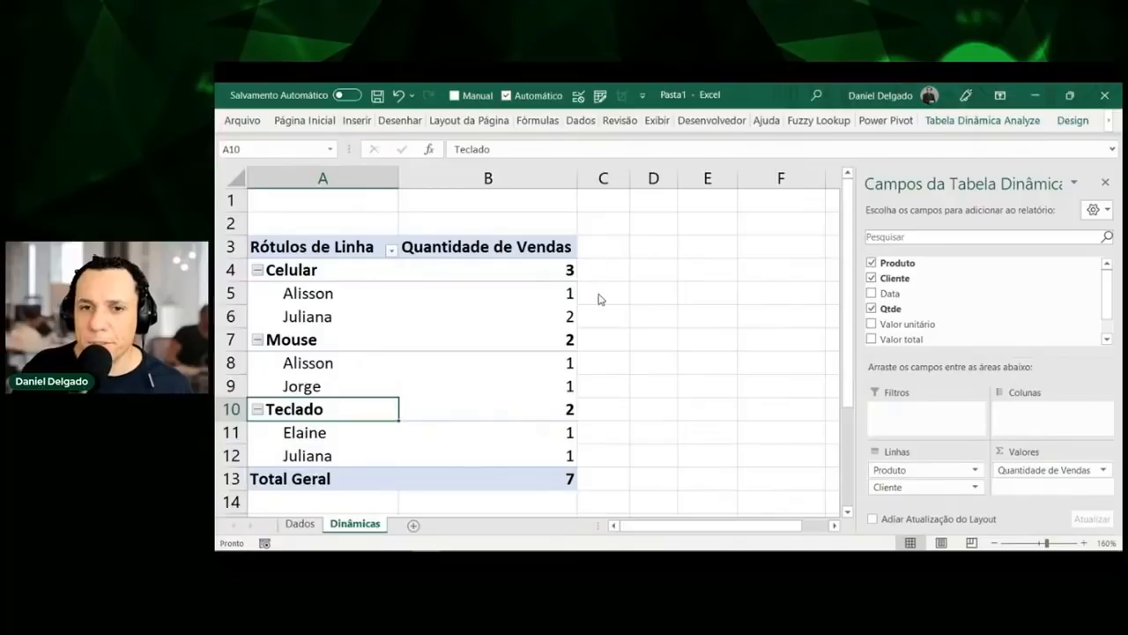
Examine the Quantidade de Vendas values of the two clients under Celular and compare their order
left_click(551, 297)
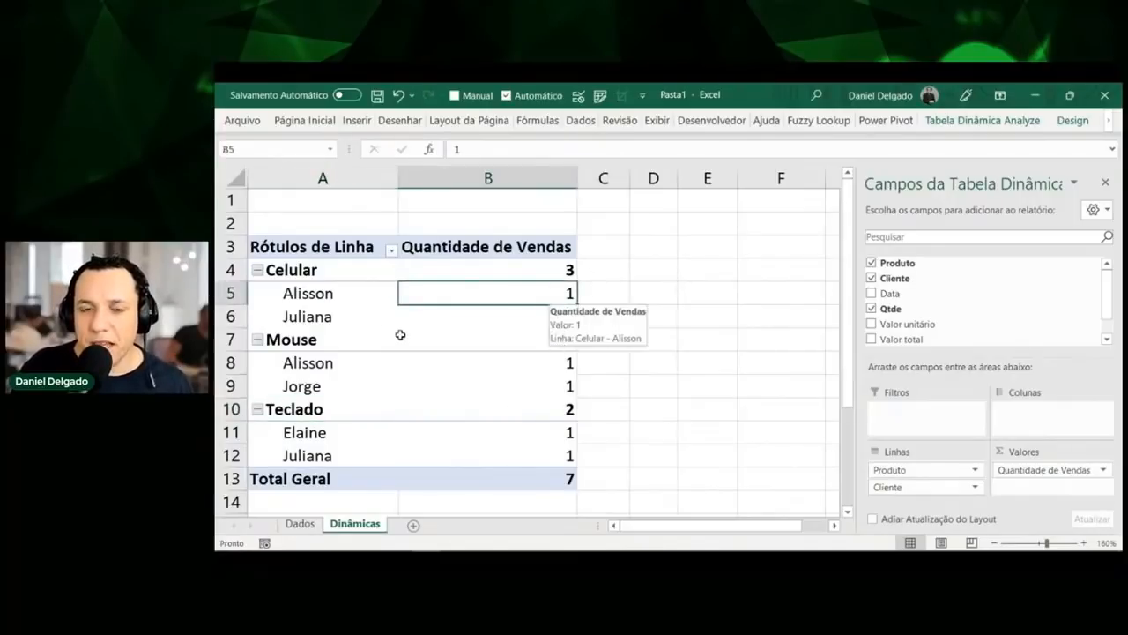
left_click(318, 297)
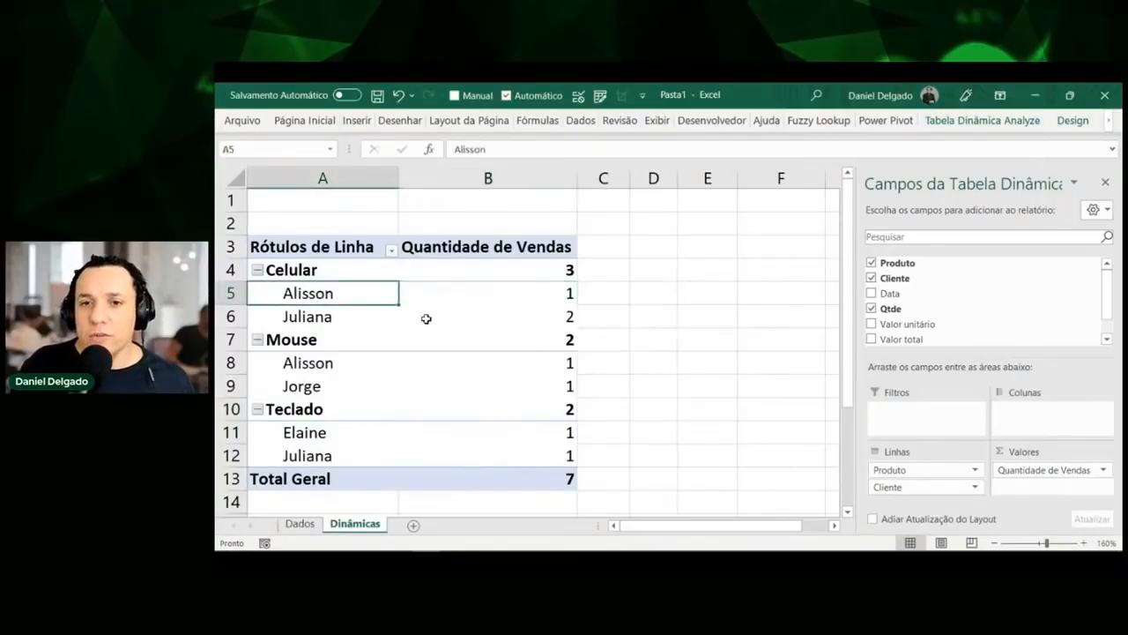
left_click(546, 296)
left_click(517, 315)
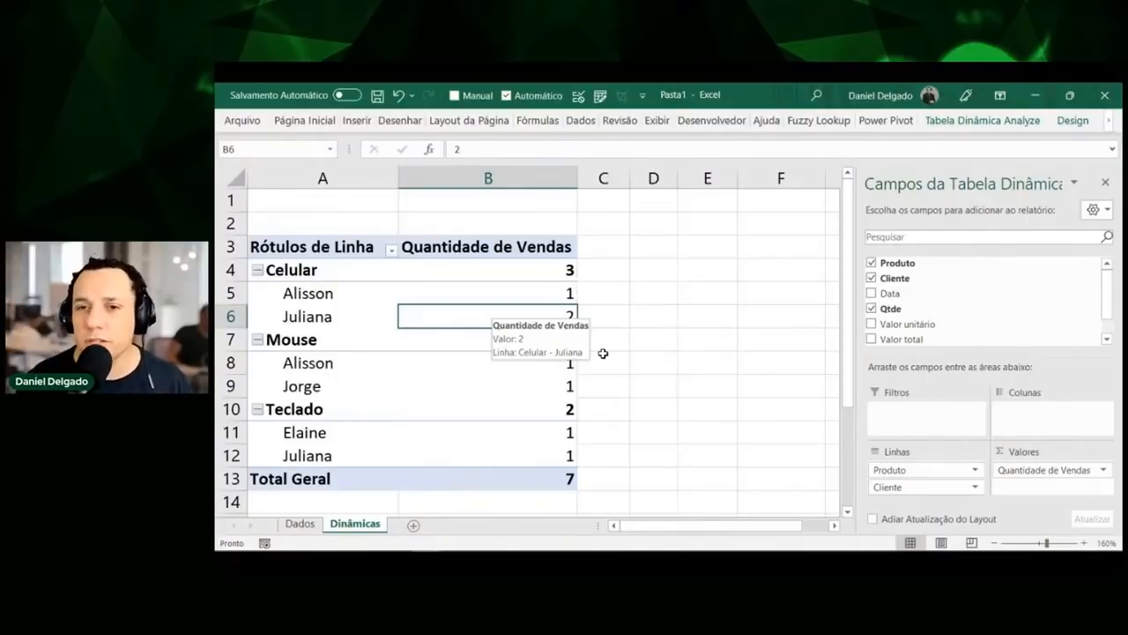
left_click(470, 251)
left_click(544, 323)
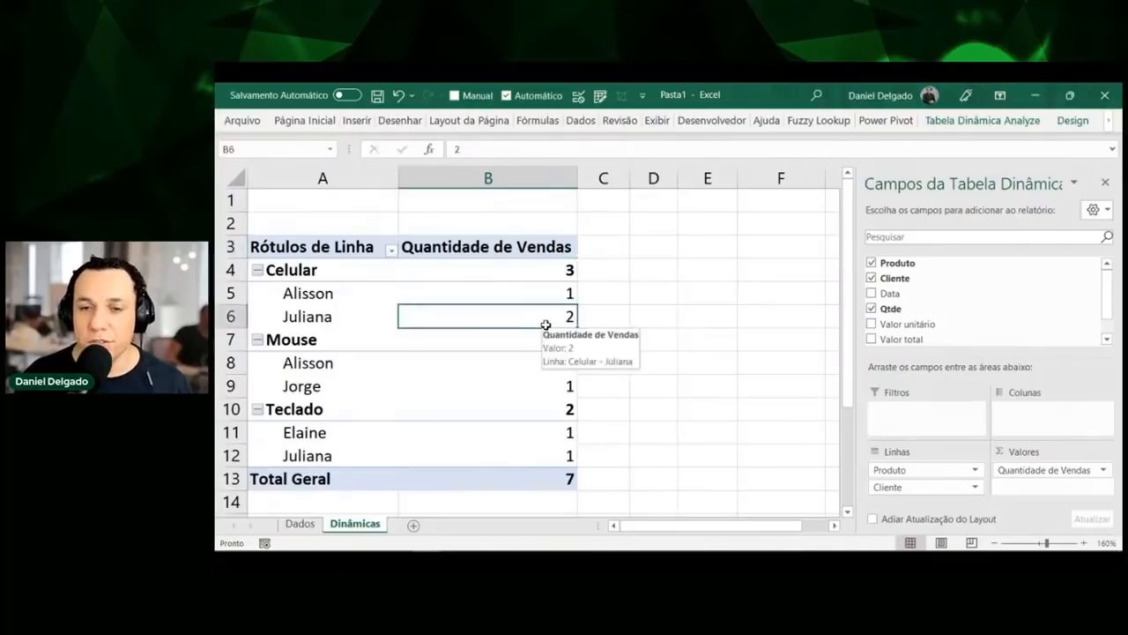
left_click(498, 247)
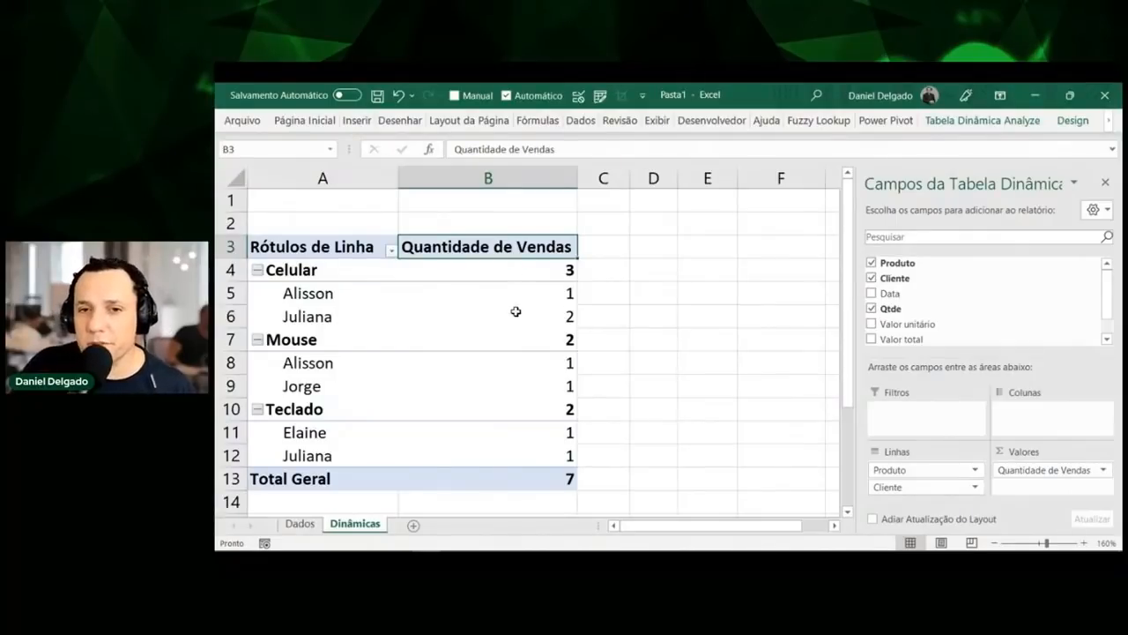
left_click(560, 319)
mouse_move(560, 319)
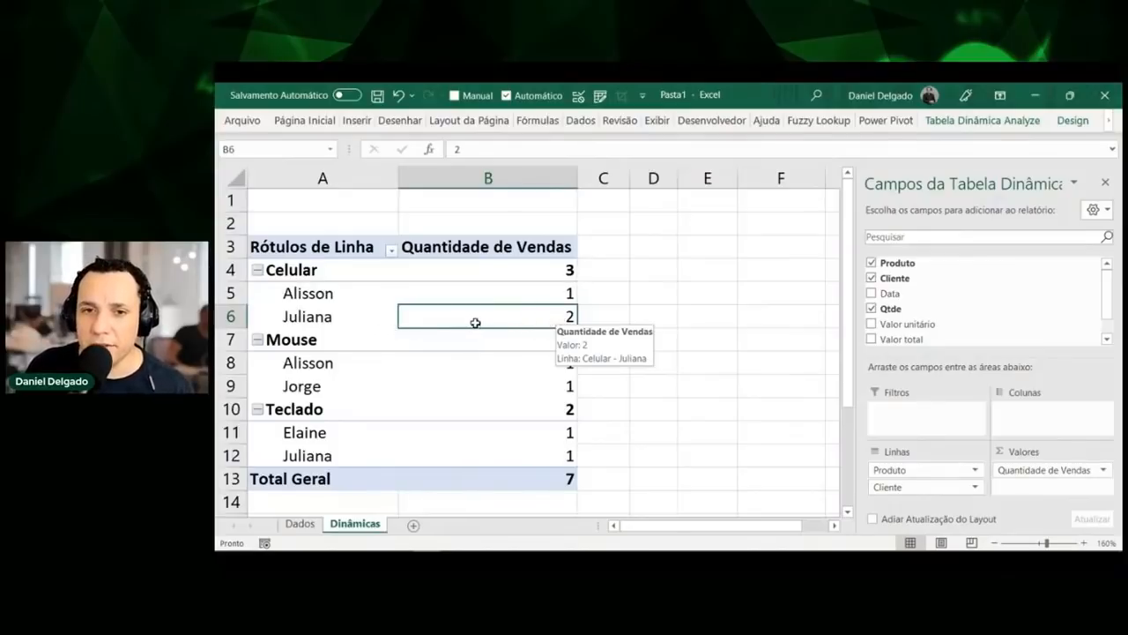
left_click(321, 320)
left_click(317, 297)
left_click(476, 293)
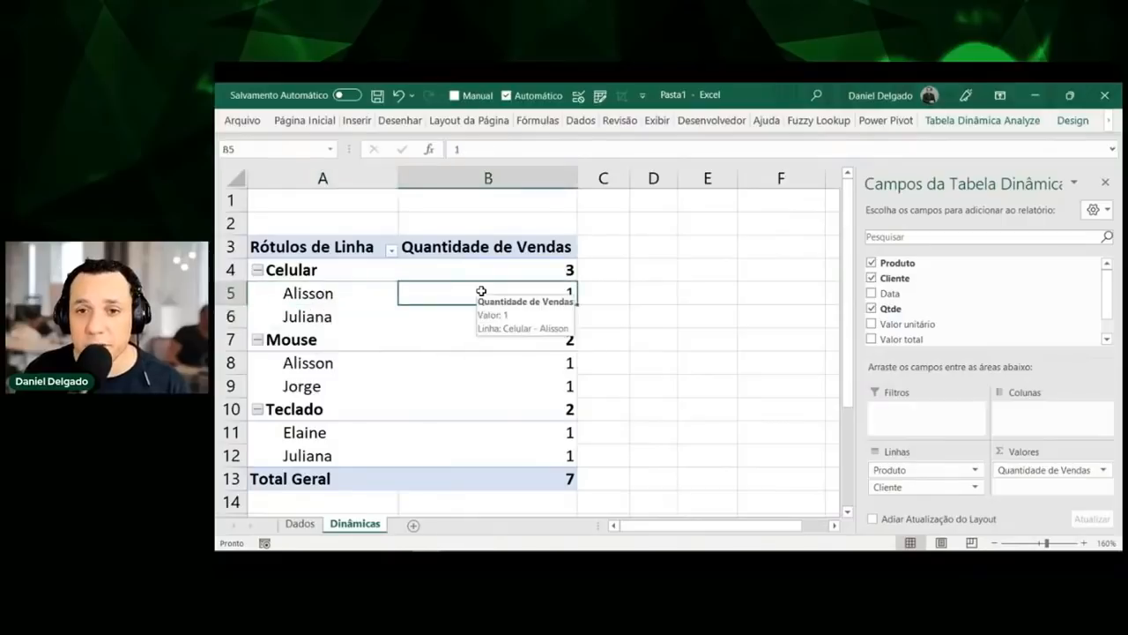
left_click(457, 319)
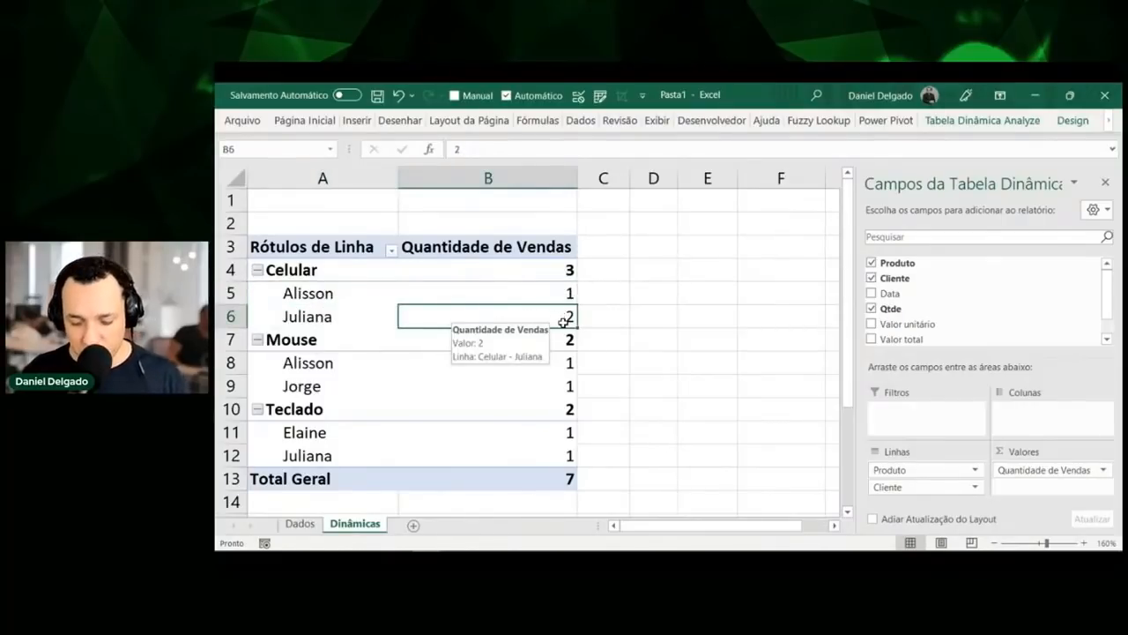
Mark the second Celular client's value and the Quantidade de Vendas column with the on-screen pen, and clear the markings
key("ctrl+shift+a")
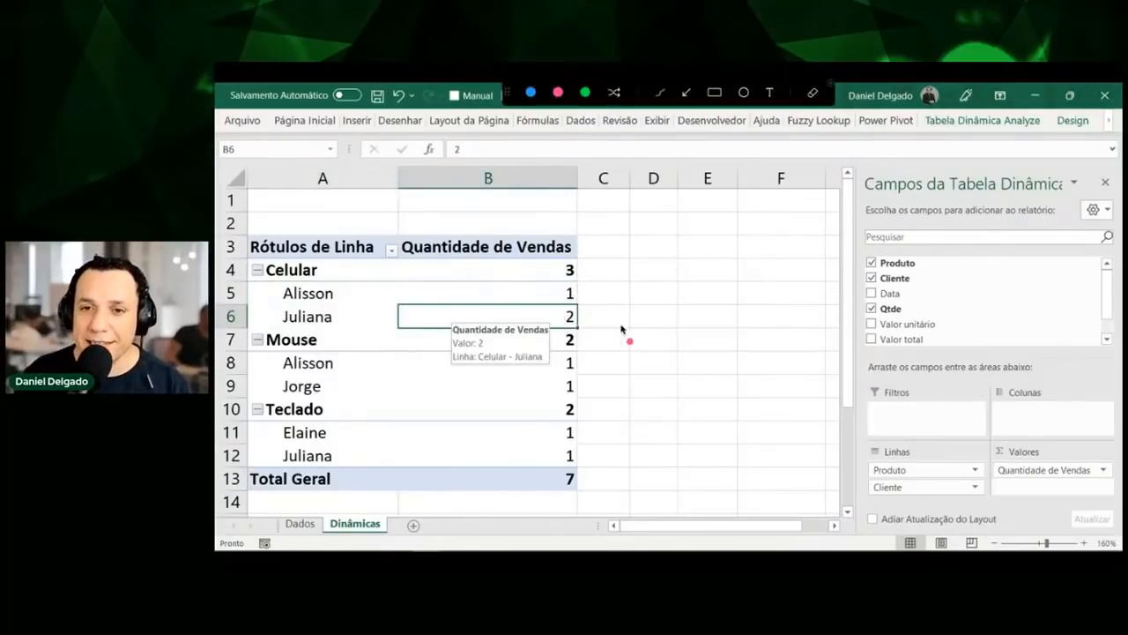
mouse_move(552, 310)
left_mouse_down()
mouse_move(585, 306)
mouse_move(559, 327)
left_mouse_up()
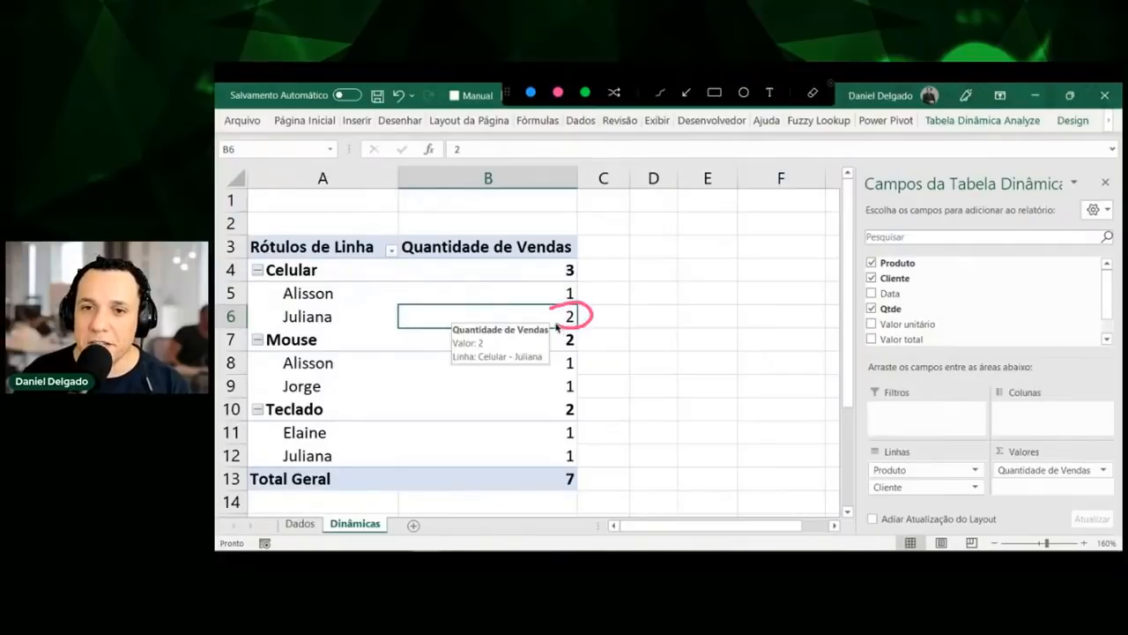
mouse_move(381, 225)
left_mouse_down()
mouse_move(505, 202)
mouse_move(629, 370)
mouse_move(486, 486)
mouse_move(412, 218)
left_mouse_up()
left_click_drag(426, 315, 547, 318)
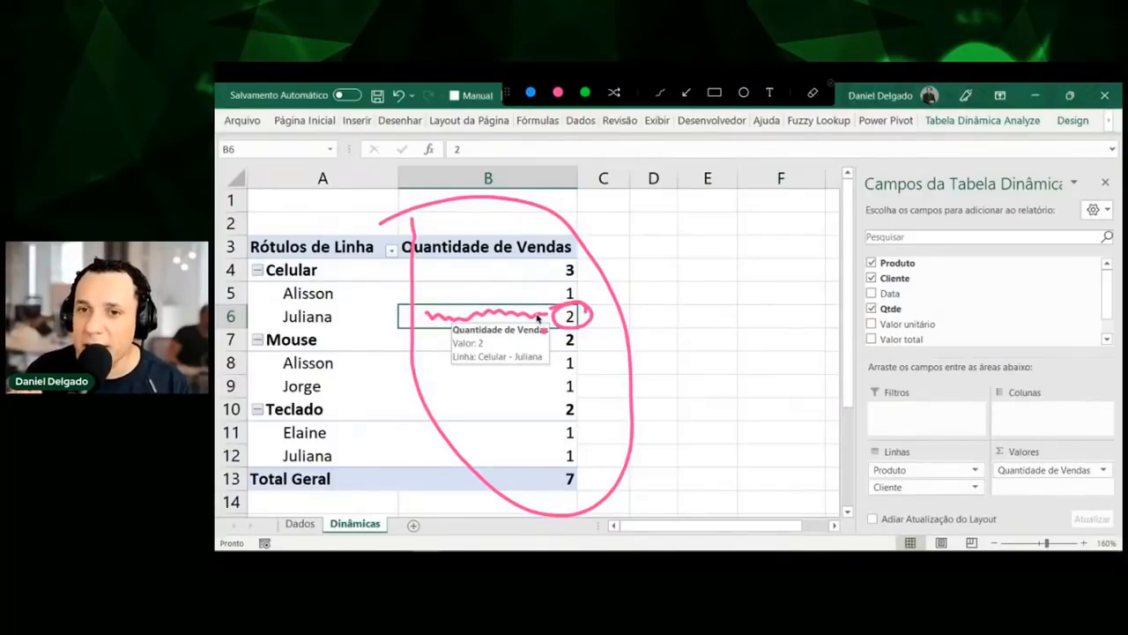
key("Escape")
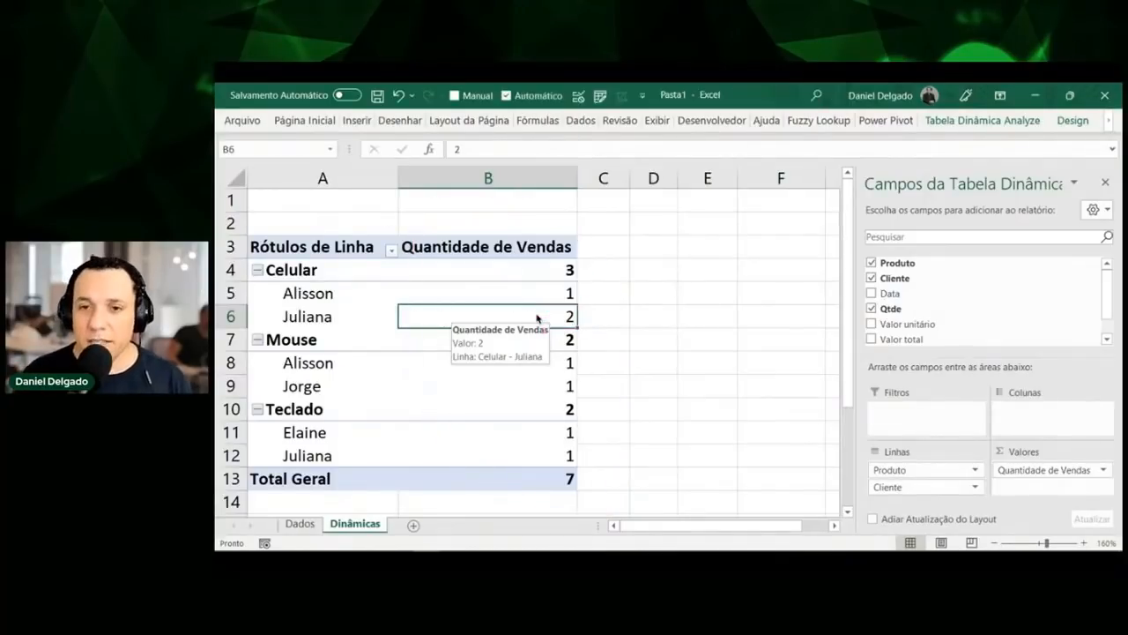
Sort the clients within each product by Quantidade de Vendas from largest to smallest
right_click(539, 318)
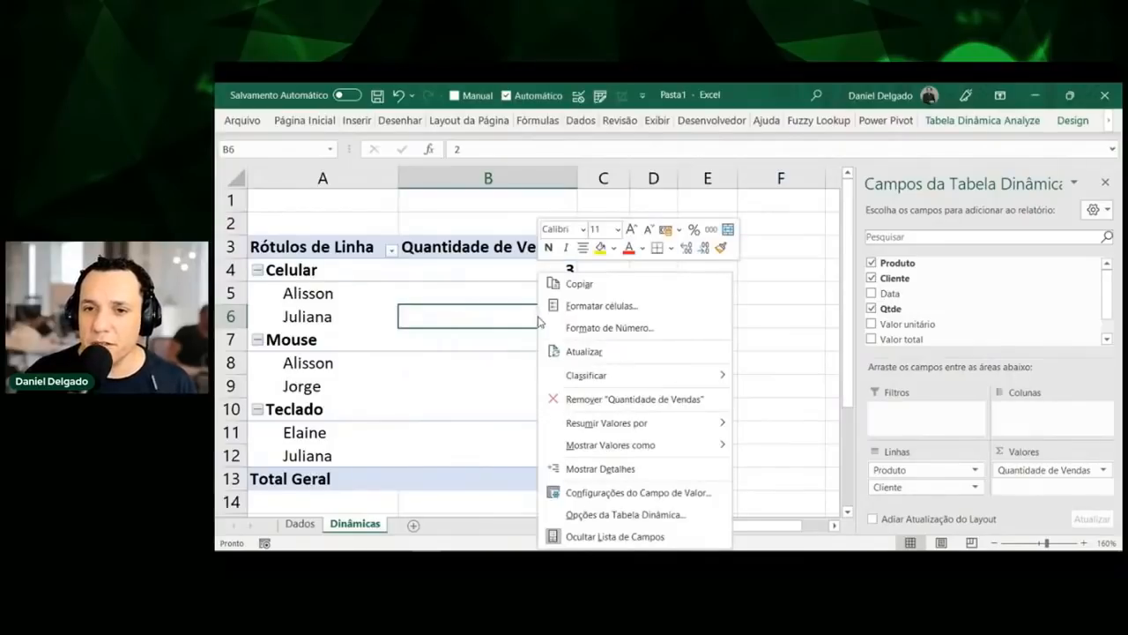
mouse_move(598, 379)
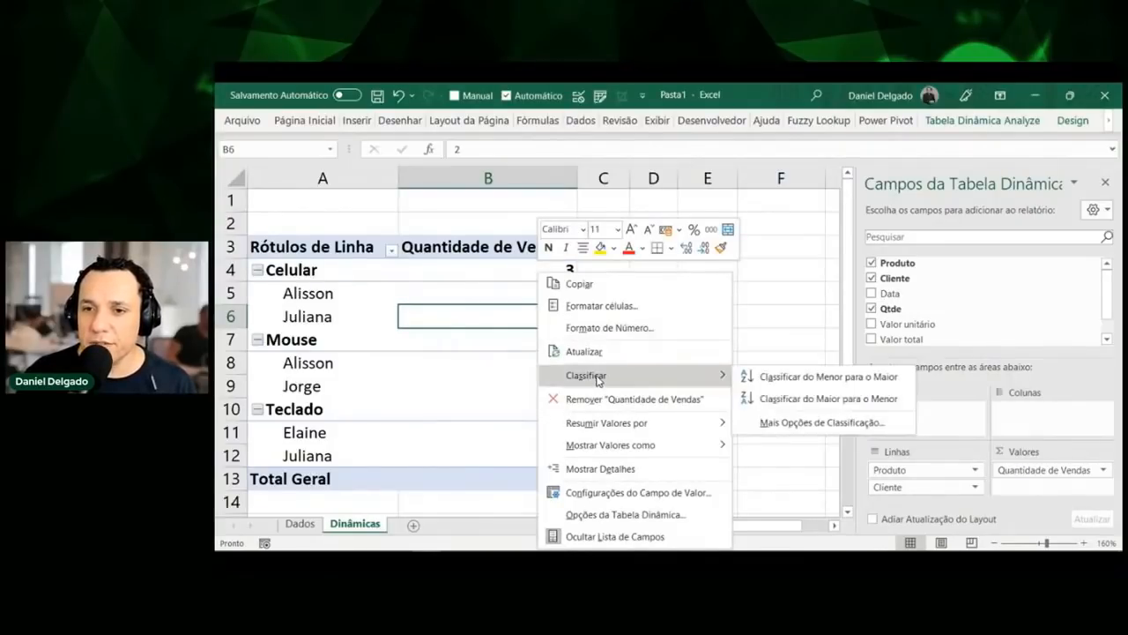
left_click(820, 399)
Compare the order and Quantidade de Vendas values of the two clients under Celular after the sort
left_click(347, 298)
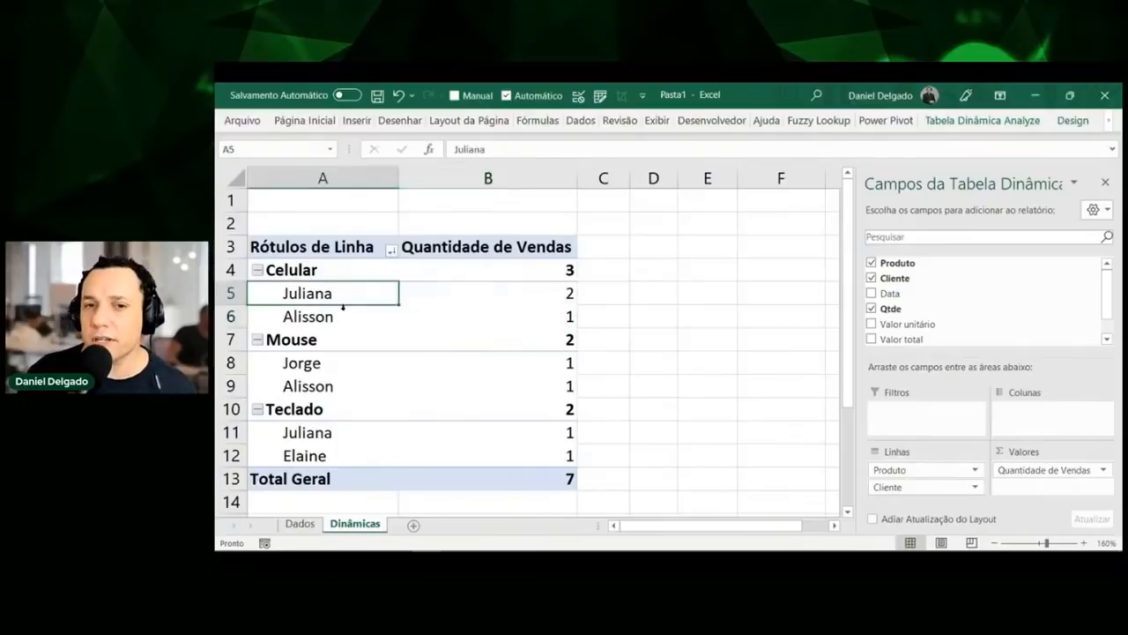
left_click(345, 316)
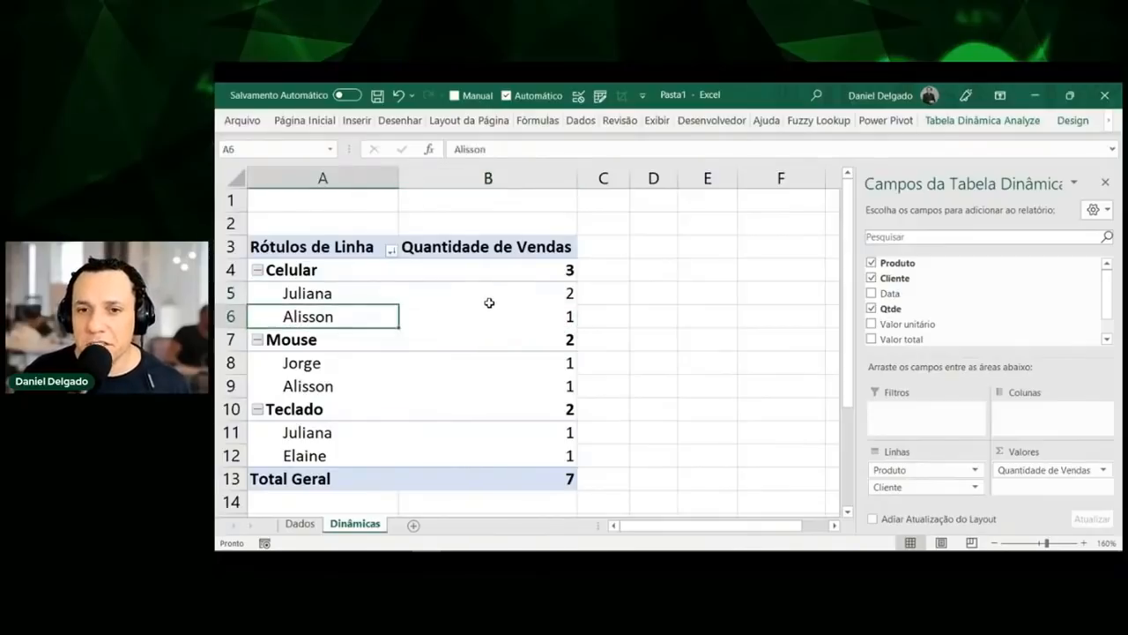
left_click(520, 297)
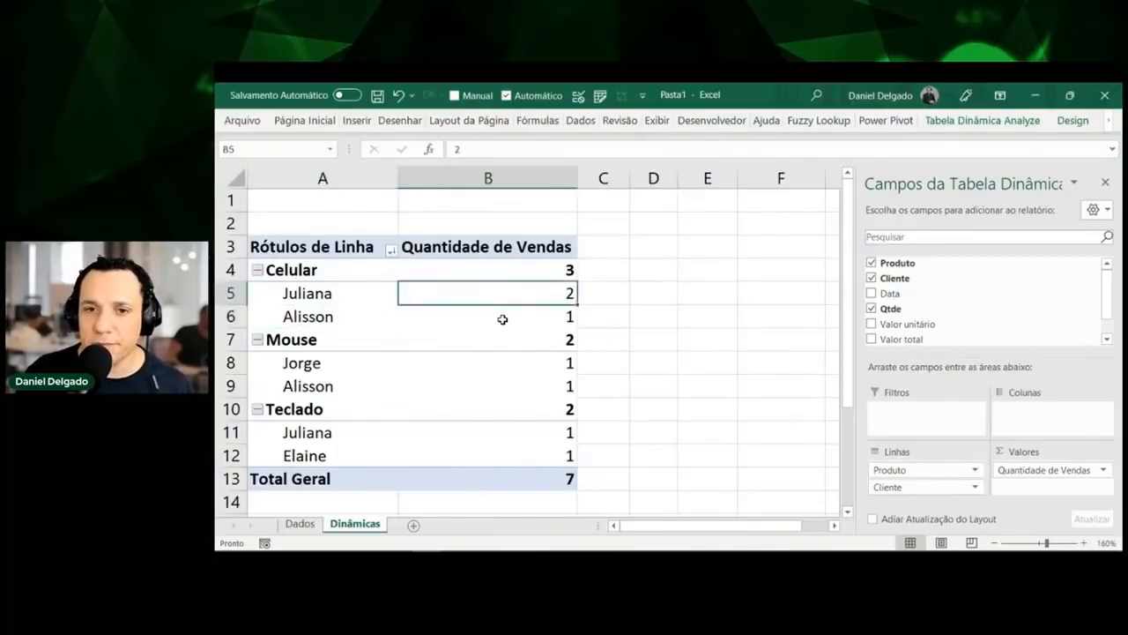
left_click(502, 319)
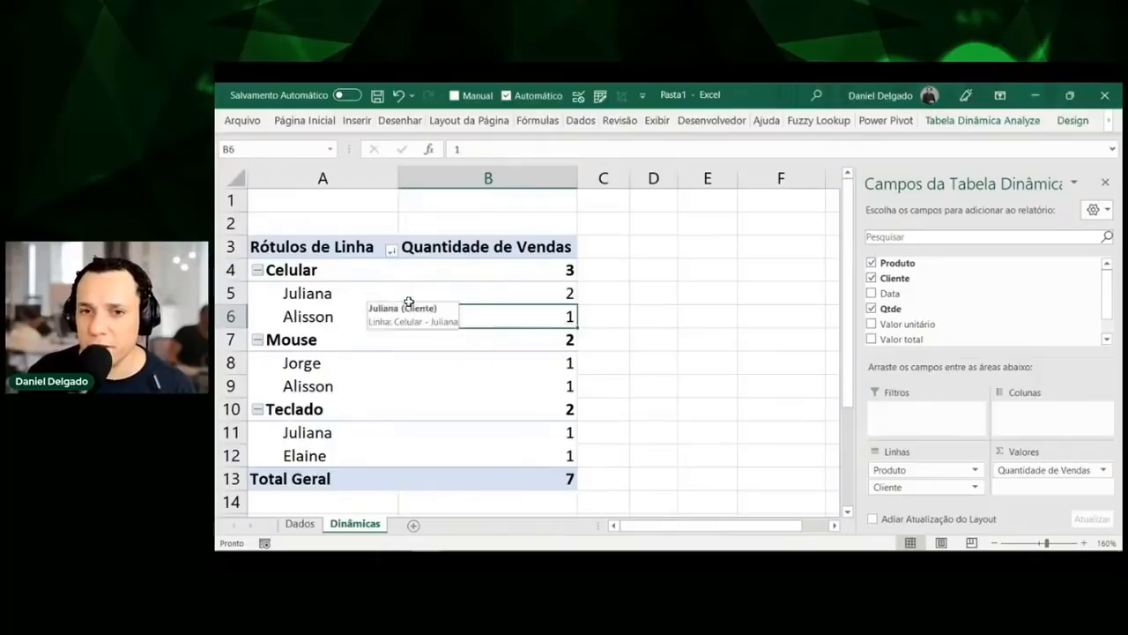
left_click(486, 297)
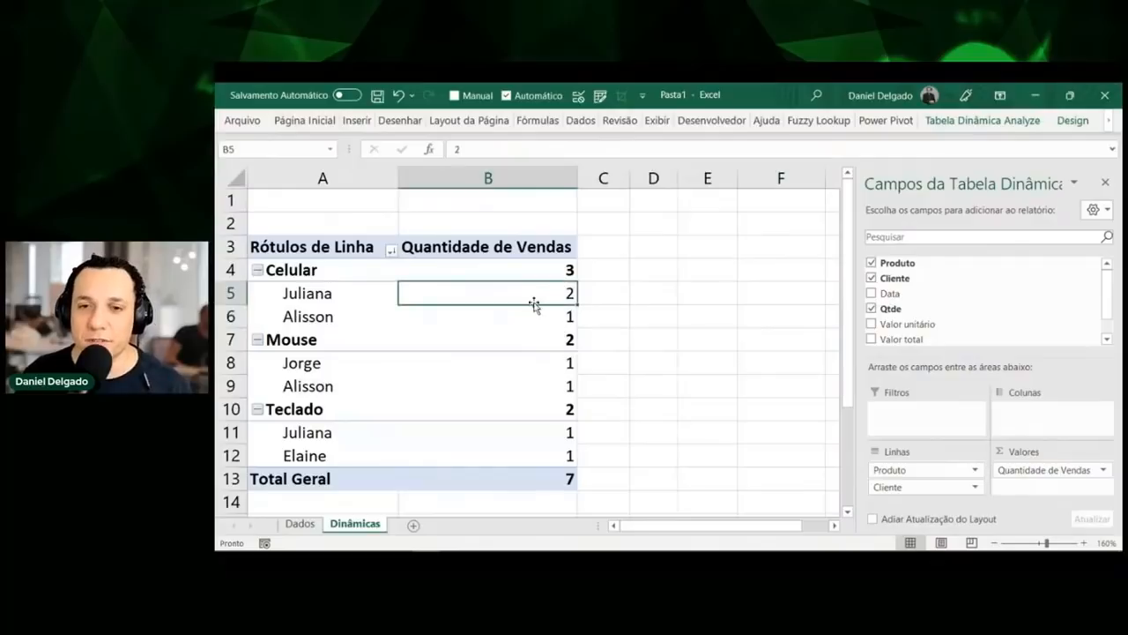
left_click(533, 314)
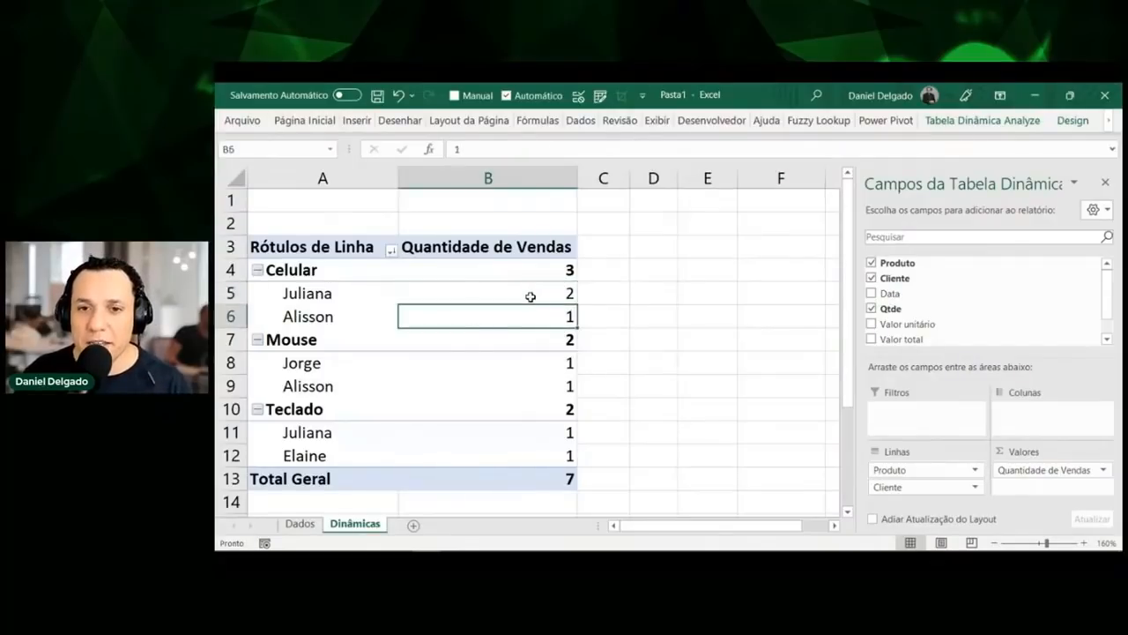
Circle the first Celular client's value and the Quantidade de Vendas heading with the on-screen pen, and clear the markings
mouse_move(513, 289)
left_mouse_down()
mouse_move(533, 283)
mouse_move(593, 325)
mouse_move(520, 300)
left_mouse_up()
mouse_move(384, 229)
left_mouse_down()
mouse_move(577, 218)
mouse_move(472, 286)
mouse_move(390, 231)
left_mouse_up()
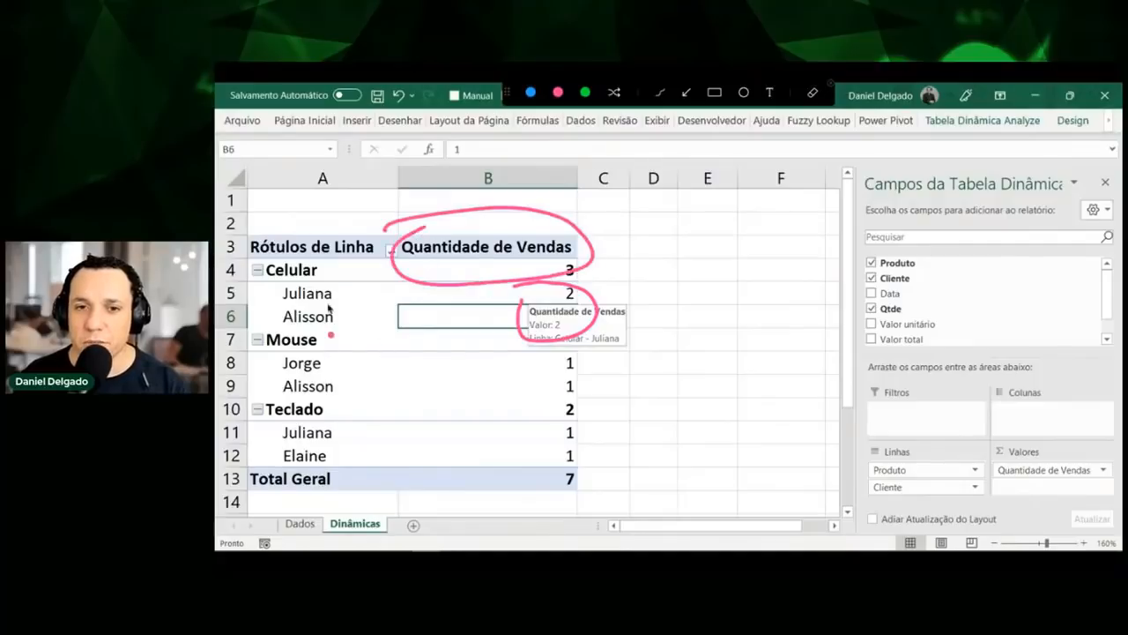
key("Escape")
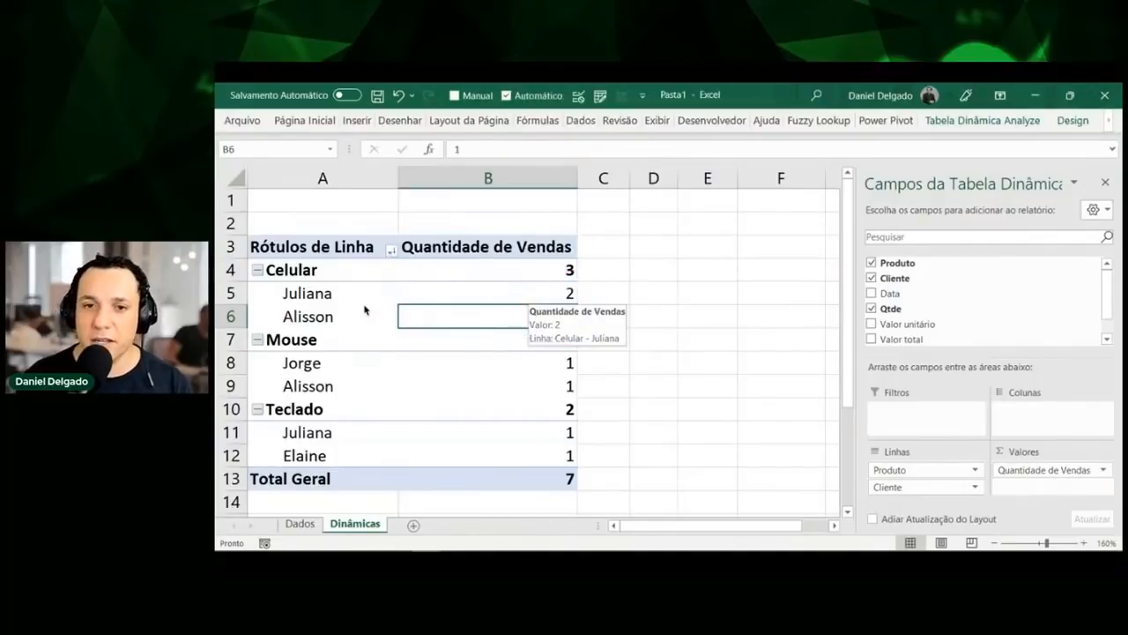
Add the Valor total field to the pivot table's values, below Quantidade de Vendas
mouse_move(419, 309)
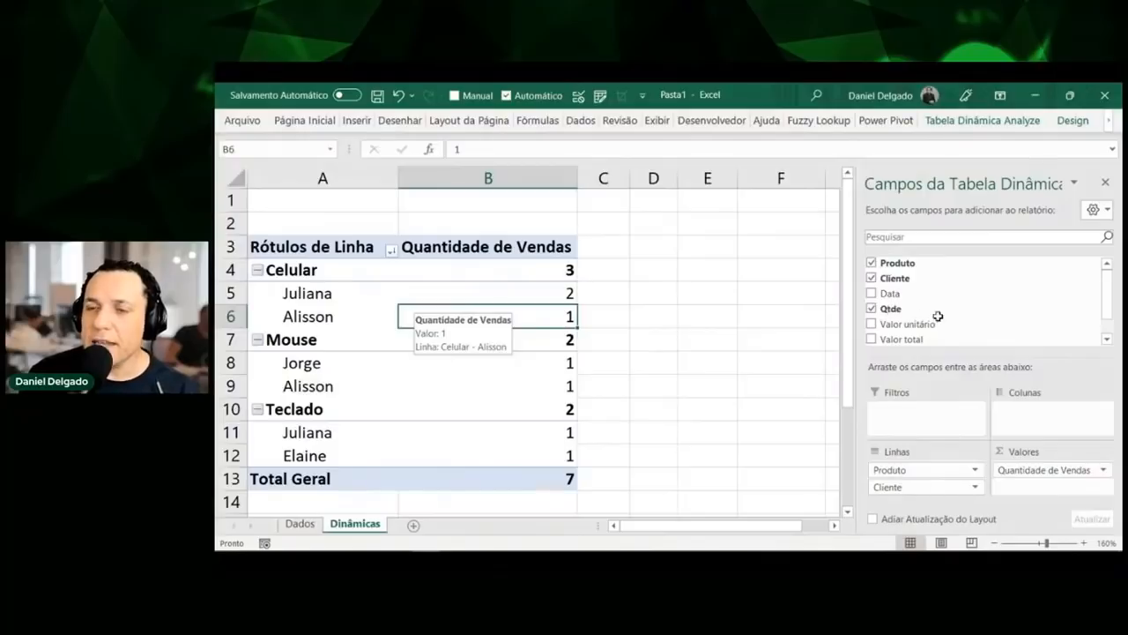
left_click_drag(904, 340, 1021, 494)
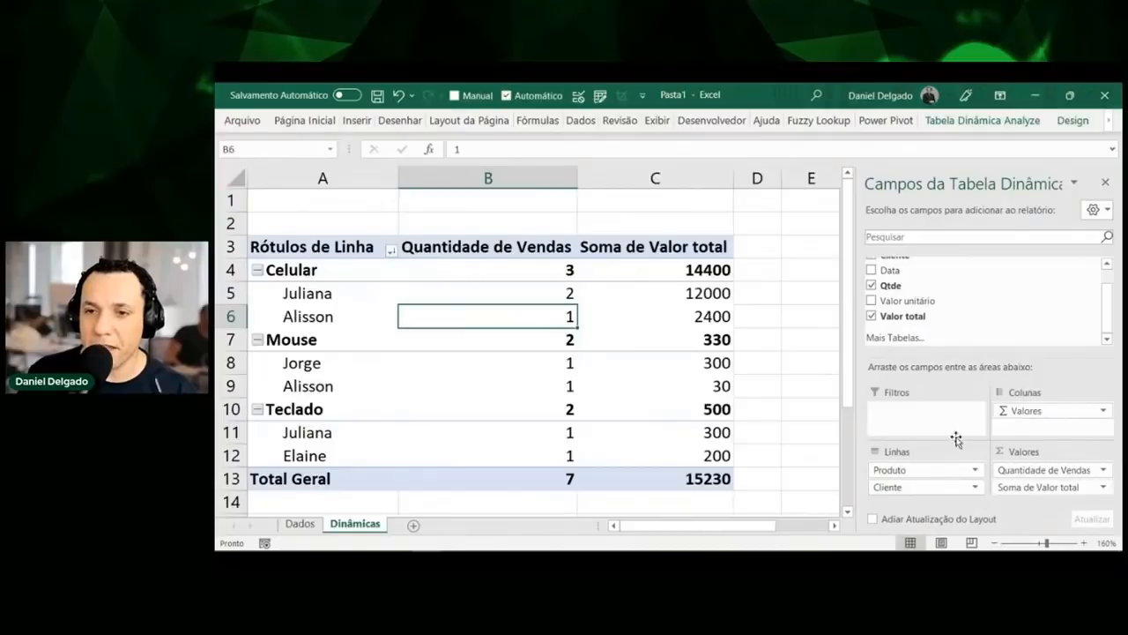
left_click(693, 295)
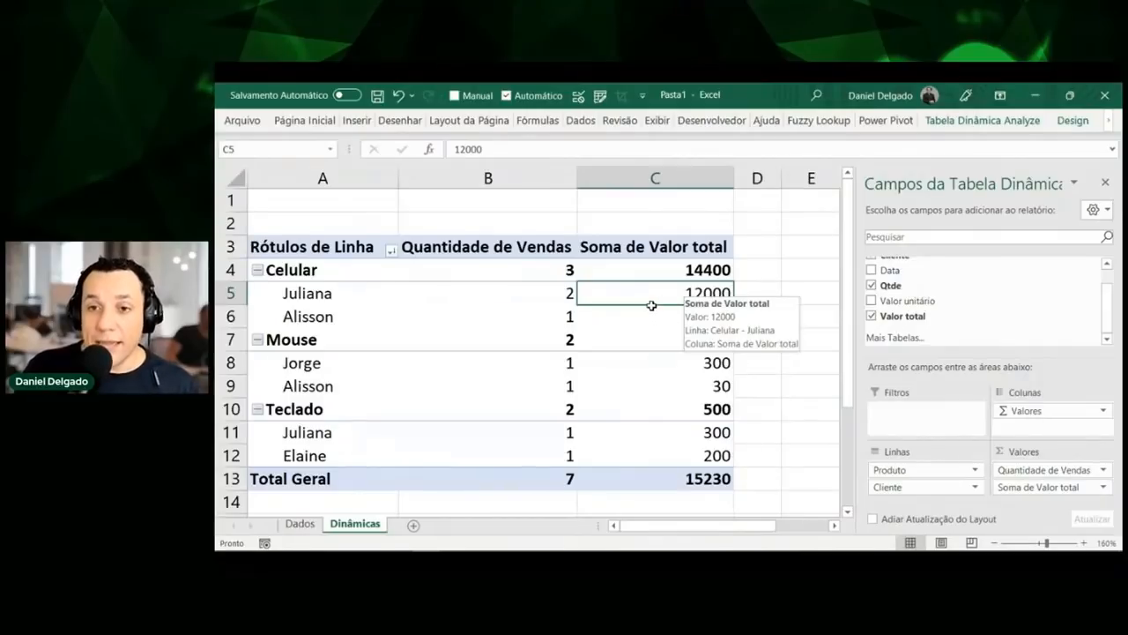
Examine the formatting of the Valor total column in the Dados sheet's source table, and return to the Dinâmicas sheet
left_click(303, 527)
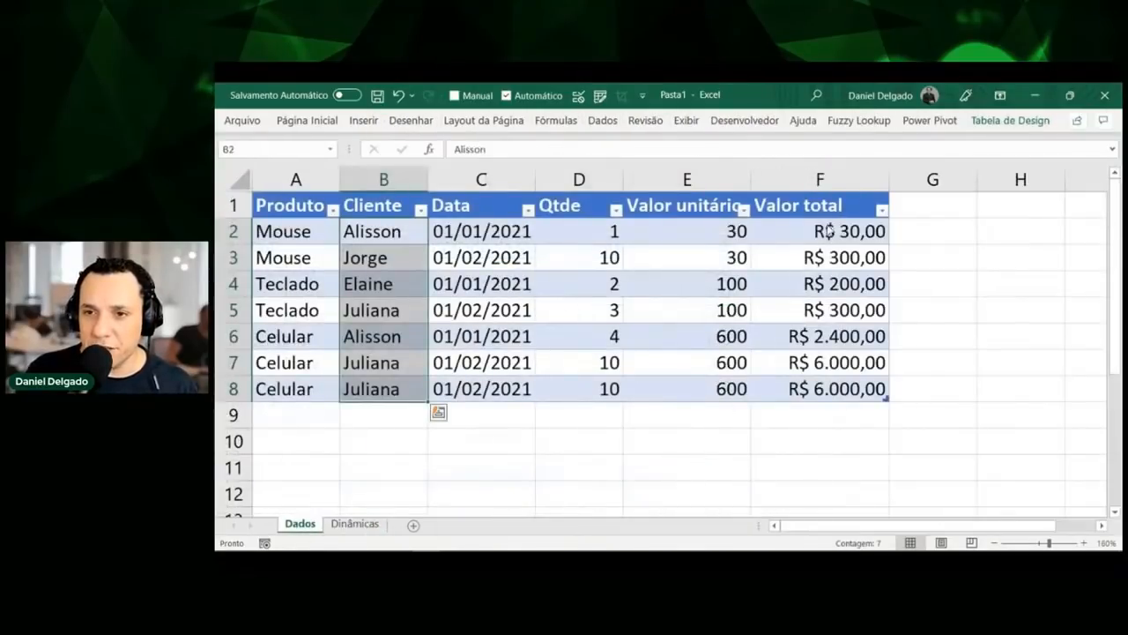
left_click(825, 236)
left_click_drag(826, 237, 833, 388)
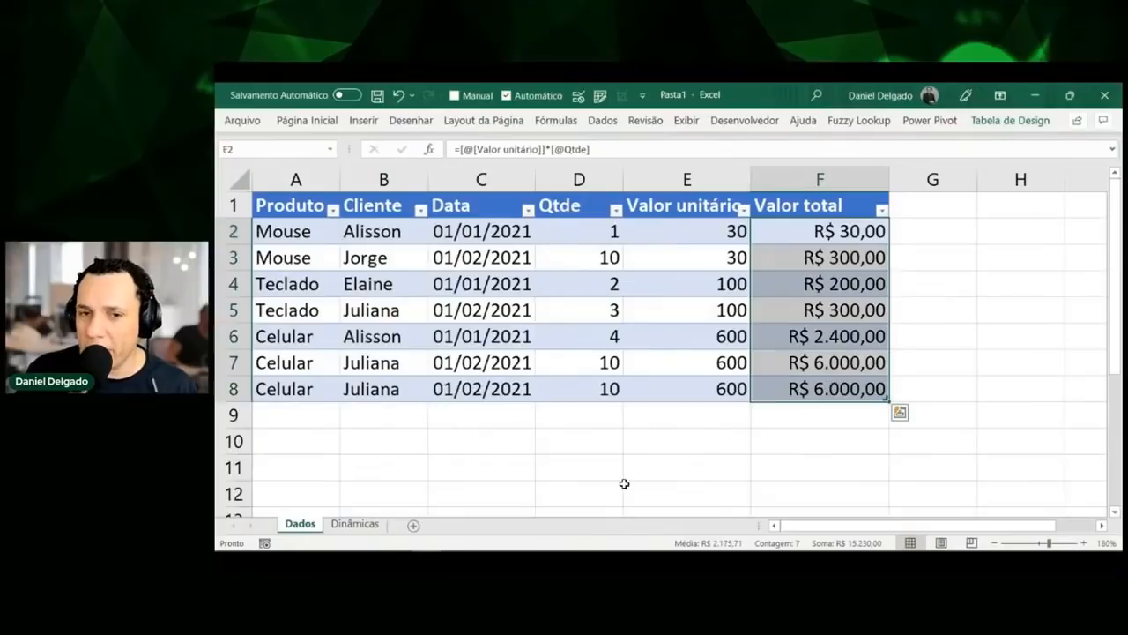
left_click(356, 526)
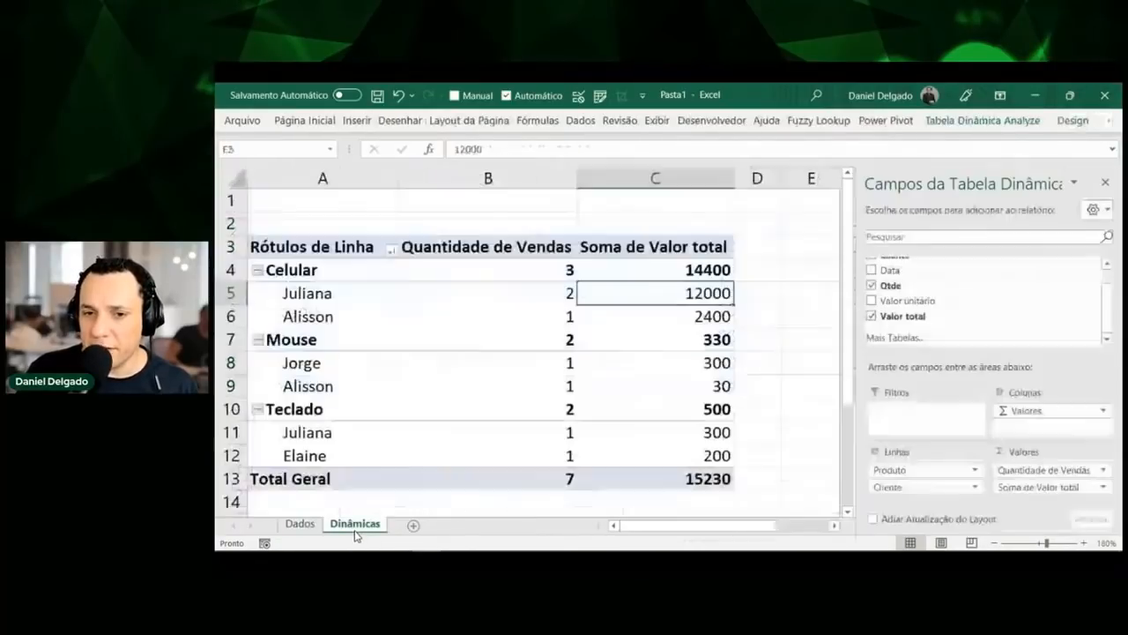
Compare the commands offered for a Soma de Valor total value with those for empty cell F2 outside the pivot table
left_click(703, 320)
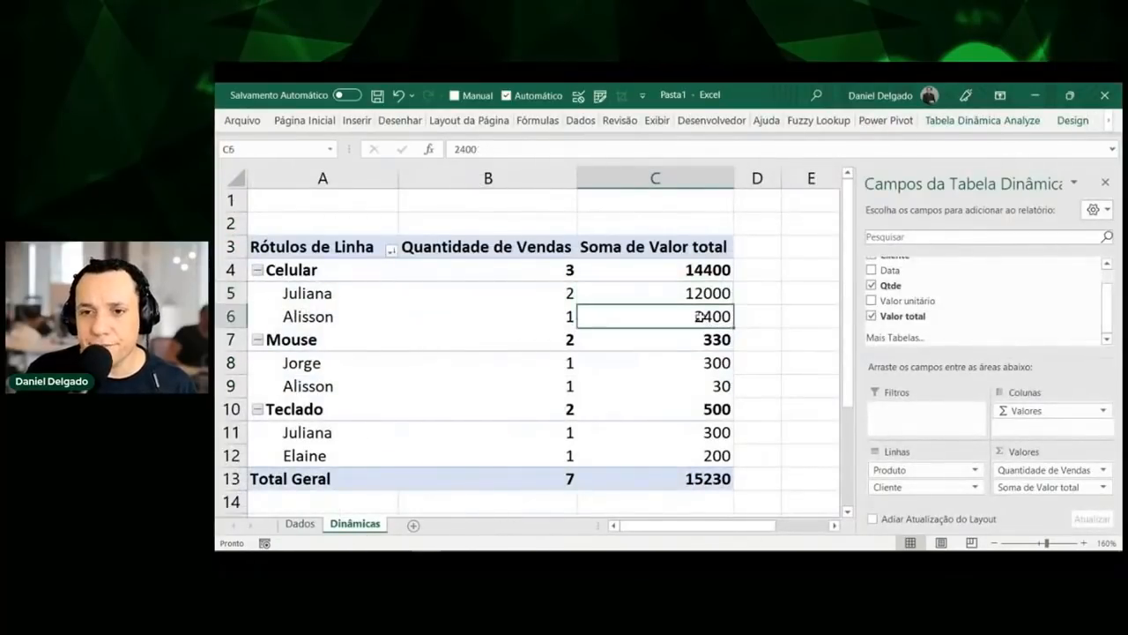
left_click(695, 292)
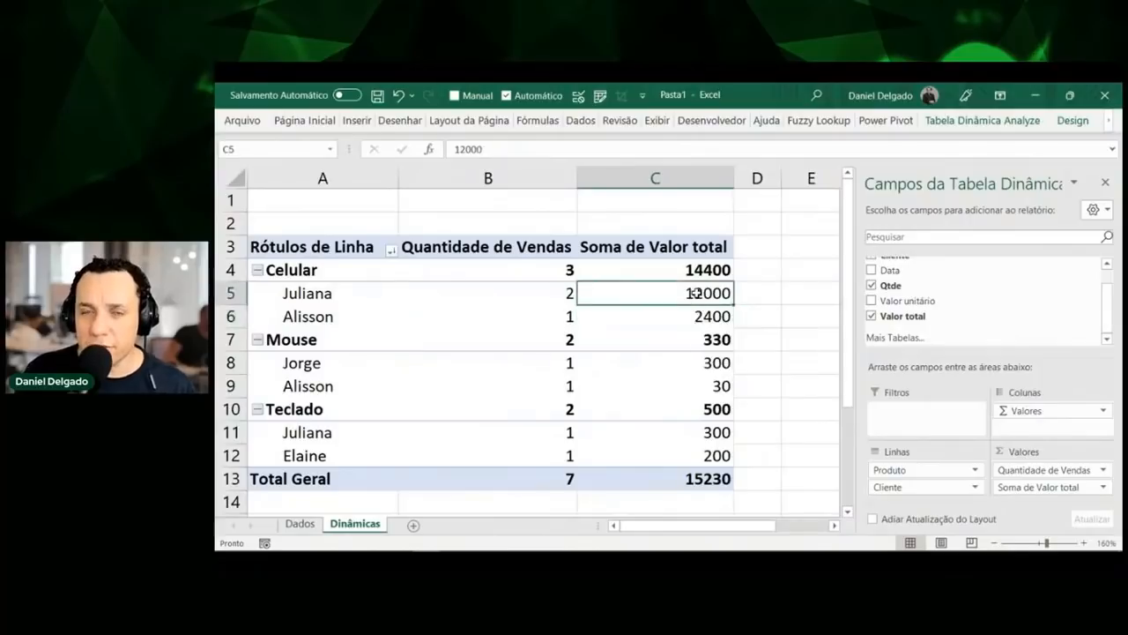
right_click(697, 294)
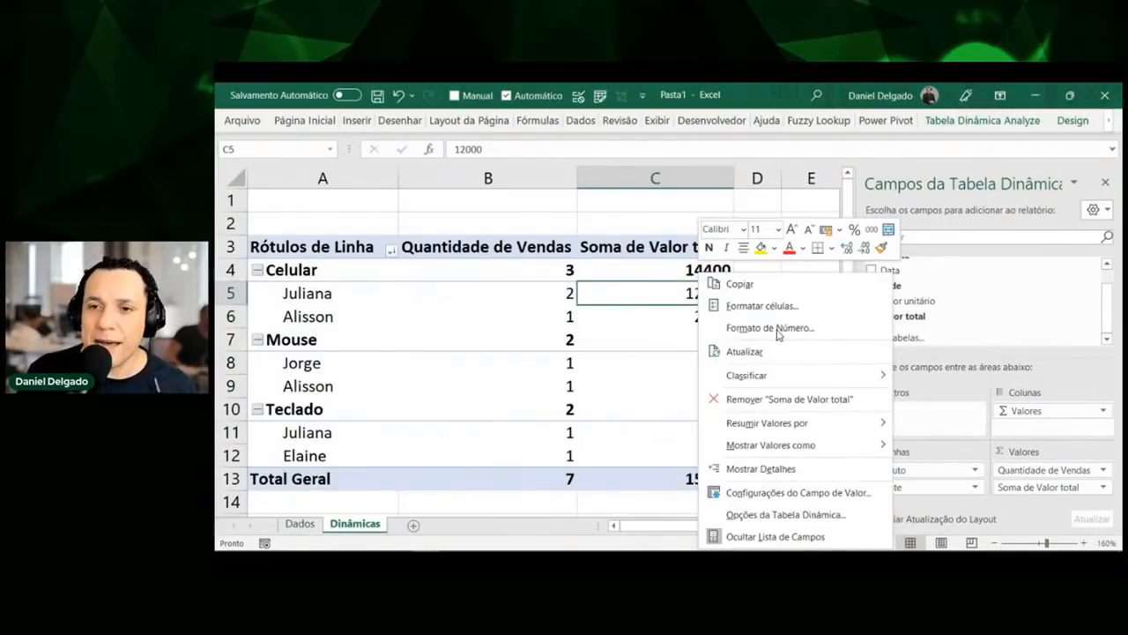
left_click(697, 206)
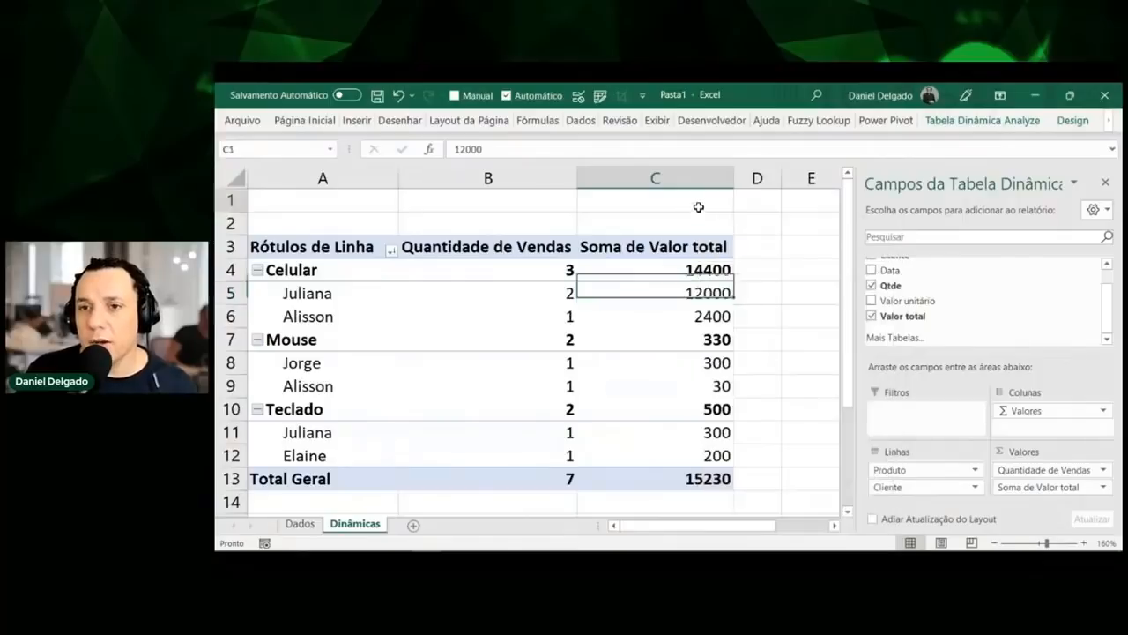
left_click(721, 208)
left_click(876, 223)
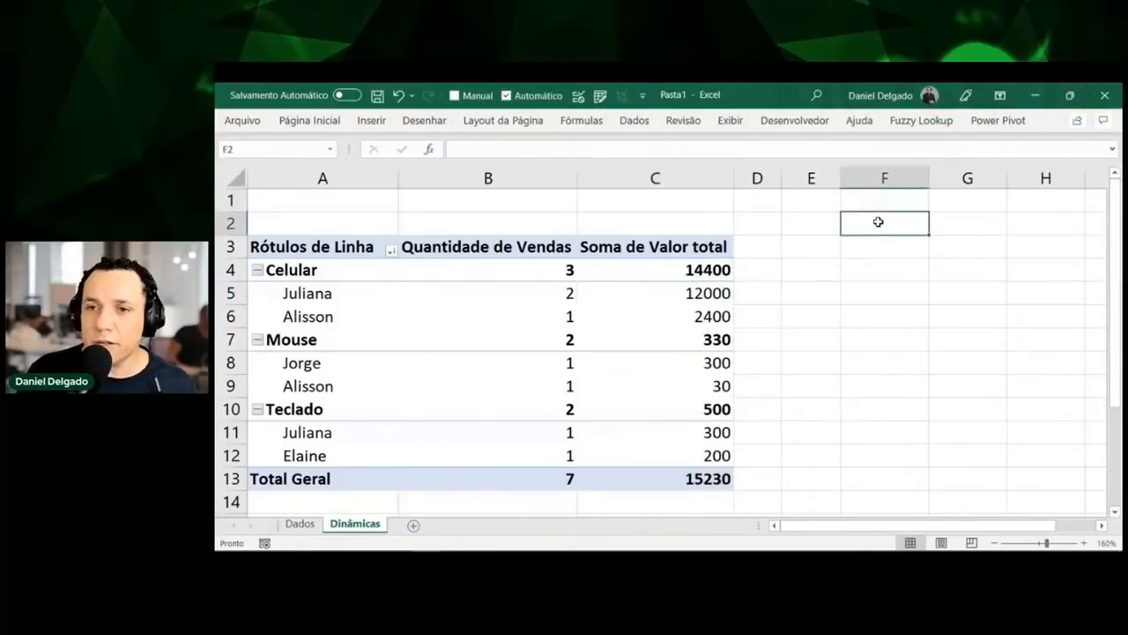
right_click(878, 225)
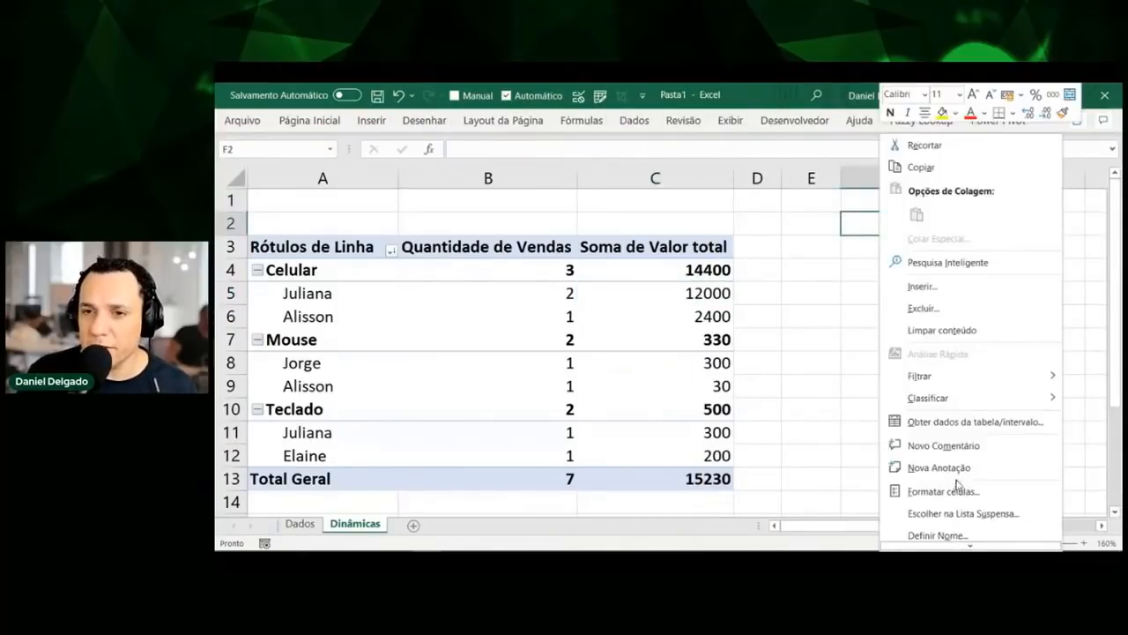
key("Escape")
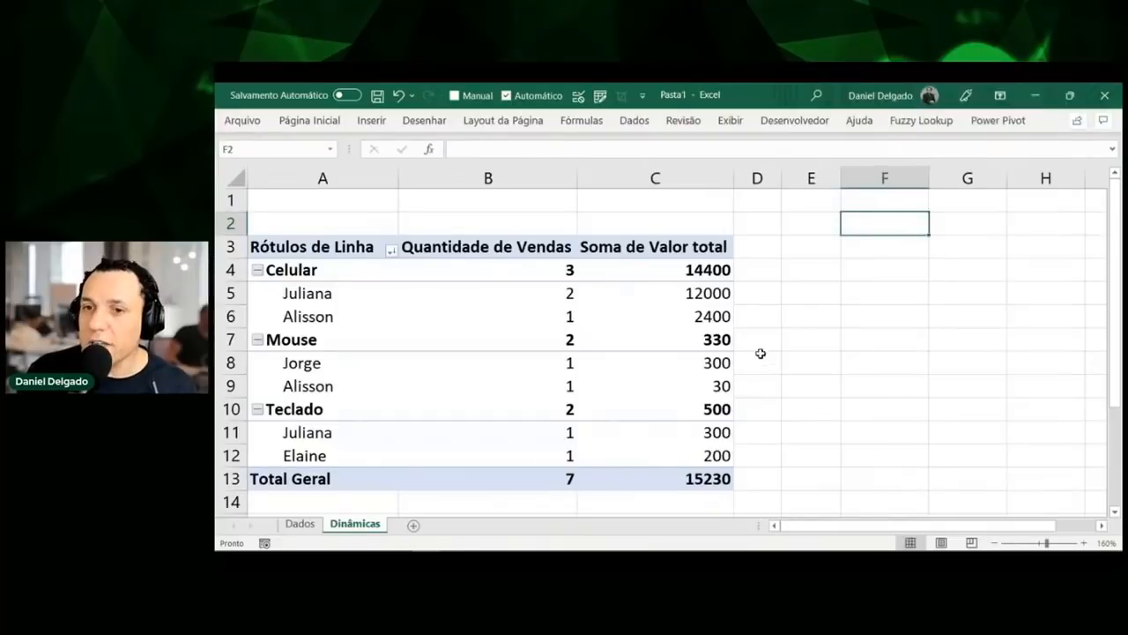
Mark the Soma de Valor total field, its column and the Formato de Número option with the on-screen pen, and clear the markings
left_click(707, 298)
right_click(705, 298)
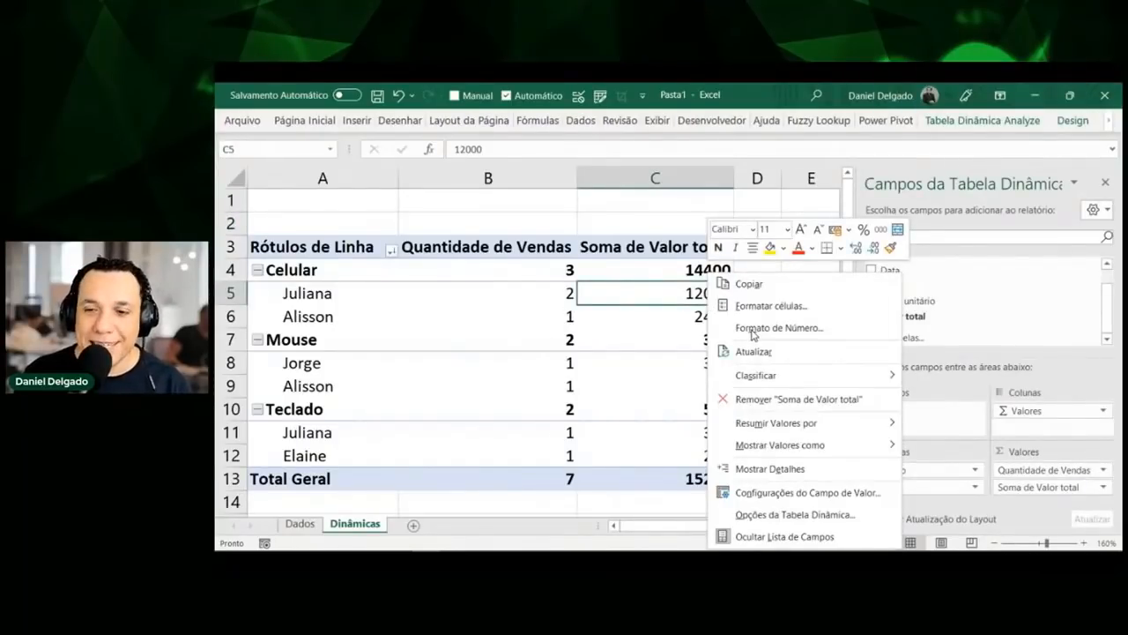
key("ctrl+shift+d")
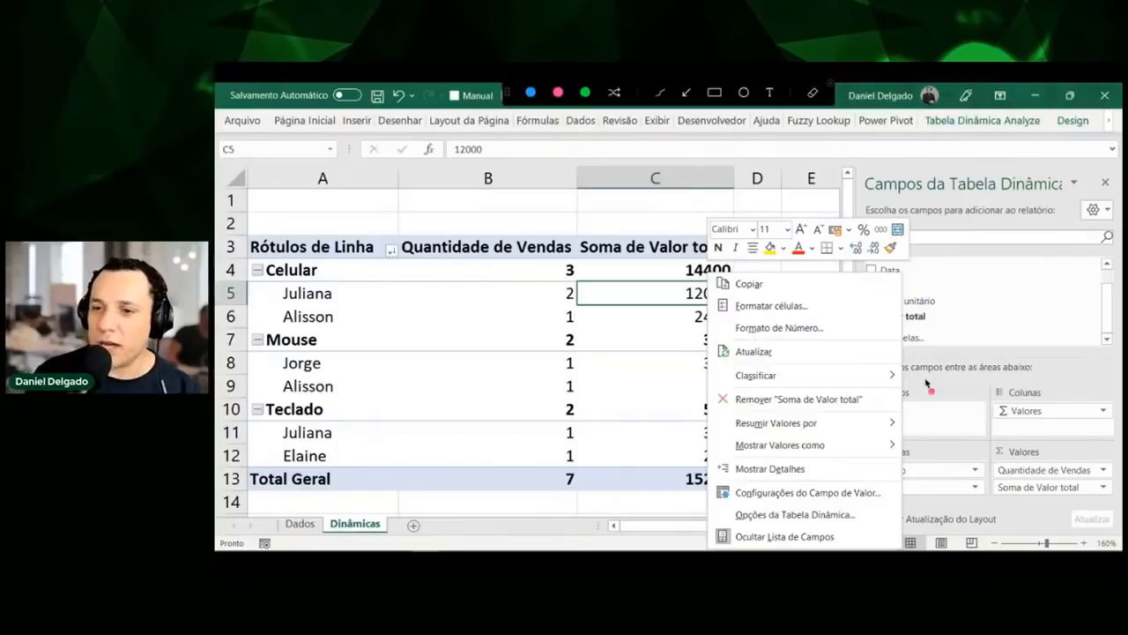
mouse_move(987, 476)
left_mouse_down()
mouse_move(1077, 477)
mouse_move(1071, 499)
mouse_move(1009, 498)
mouse_move(980, 486)
mouse_move(998, 473)
left_mouse_up()
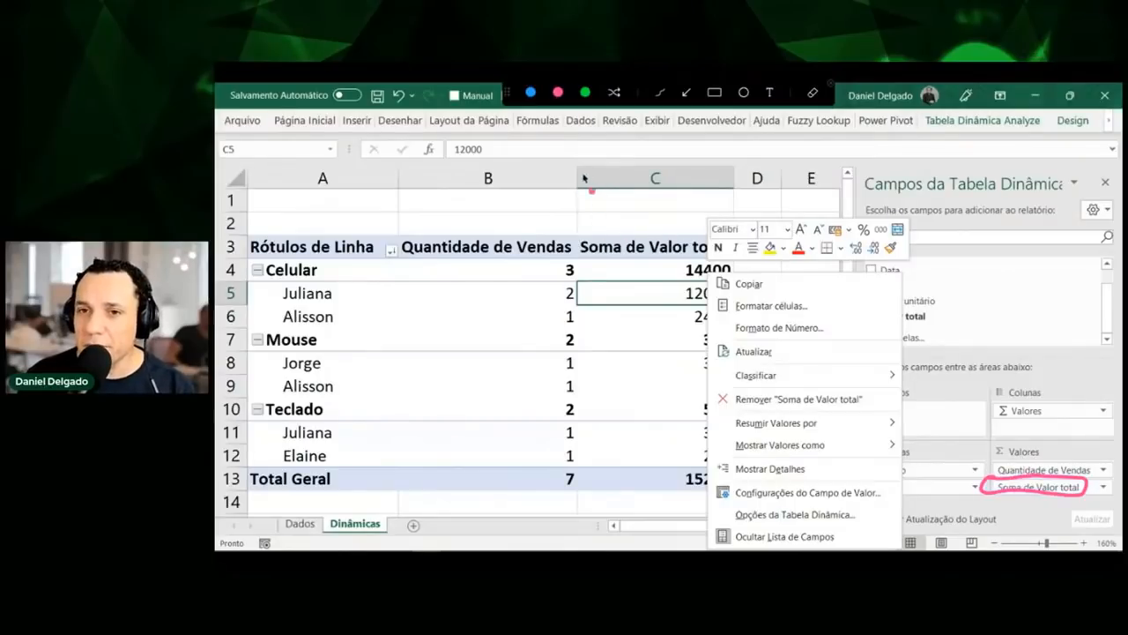
mouse_move(622, 156)
left_mouse_down()
mouse_move(605, 221)
mouse_move(613, 490)
mouse_move(783, 493)
mouse_move(787, 281)
mouse_move(756, 166)
mouse_move(612, 174)
left_mouse_up()
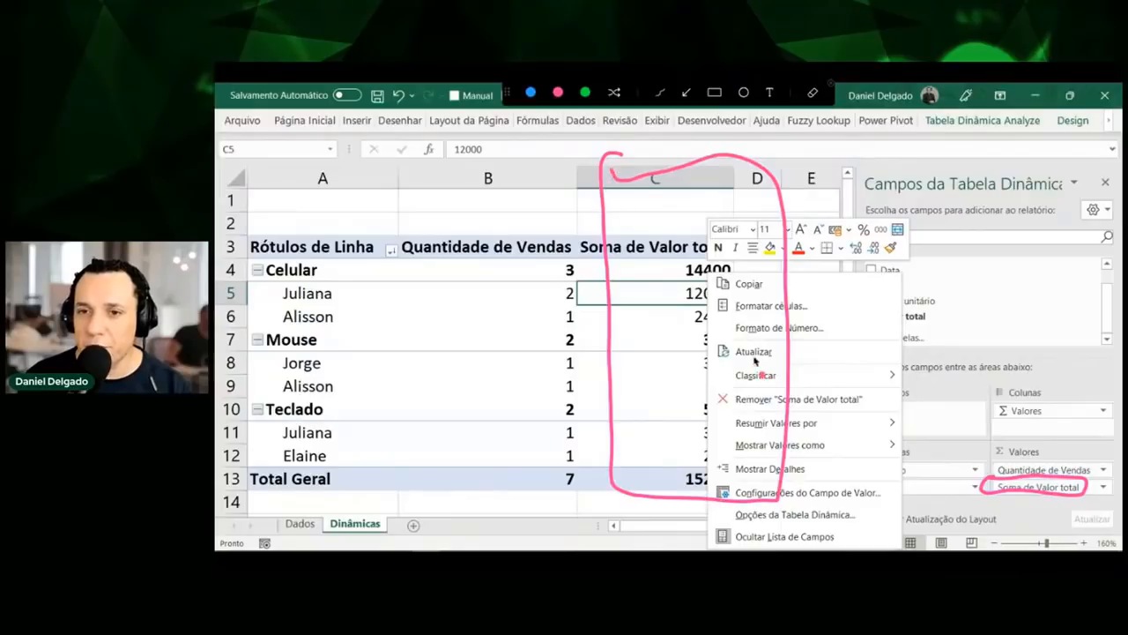
mouse_move(693, 296)
left_mouse_down()
mouse_move(733, 333)
mouse_move(809, 315)
mouse_move(732, 342)
mouse_move(750, 324)
left_mouse_up()
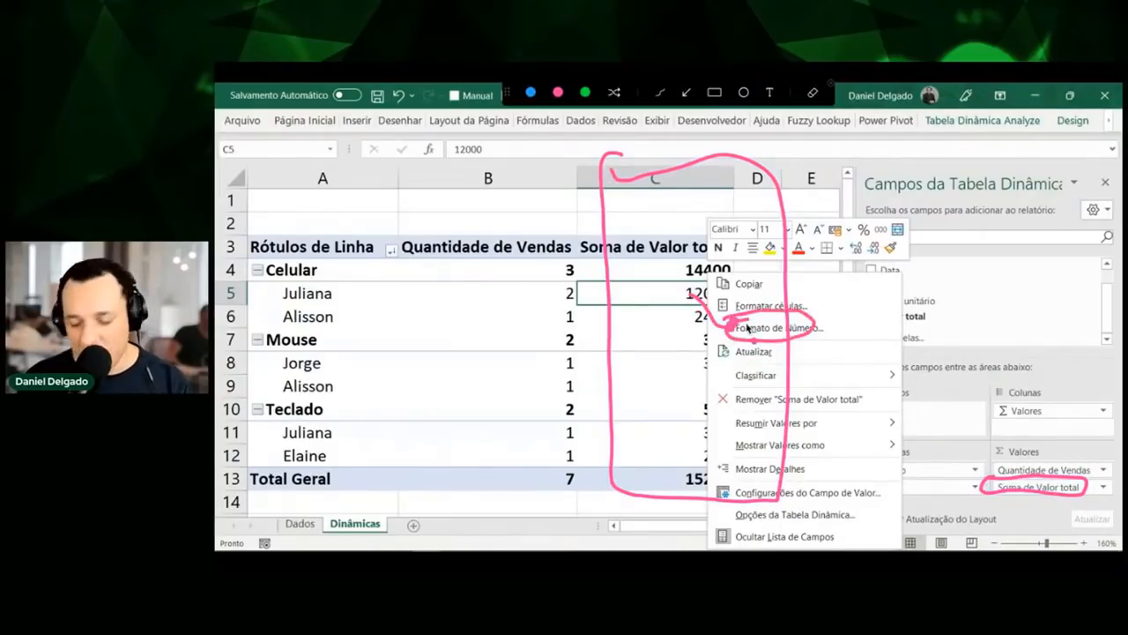
key("Escape")
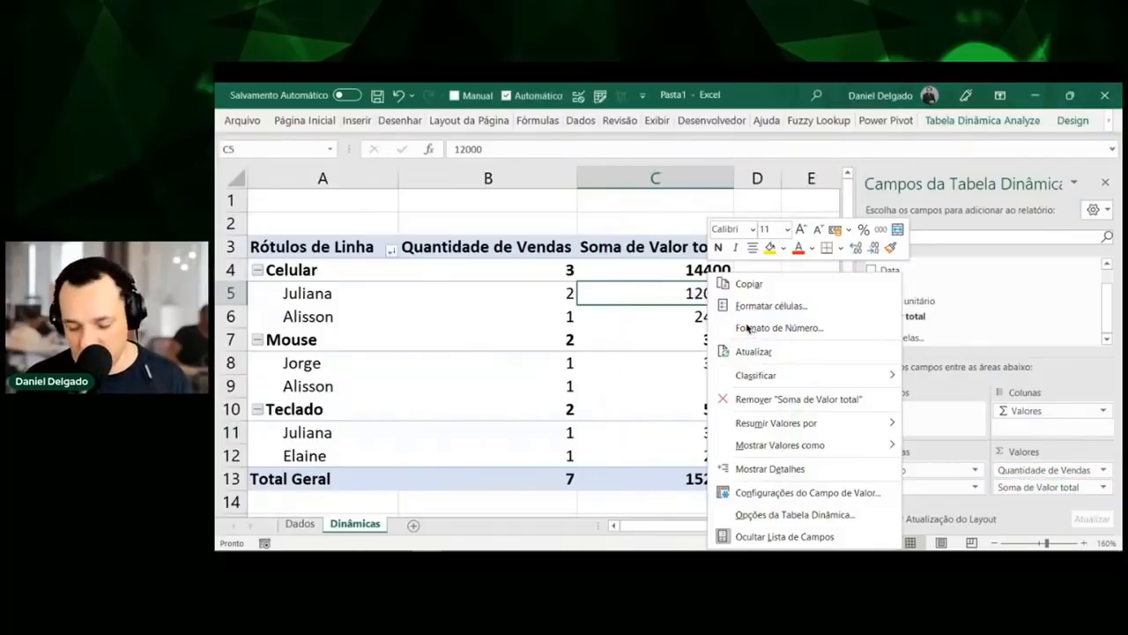
key("Escape")
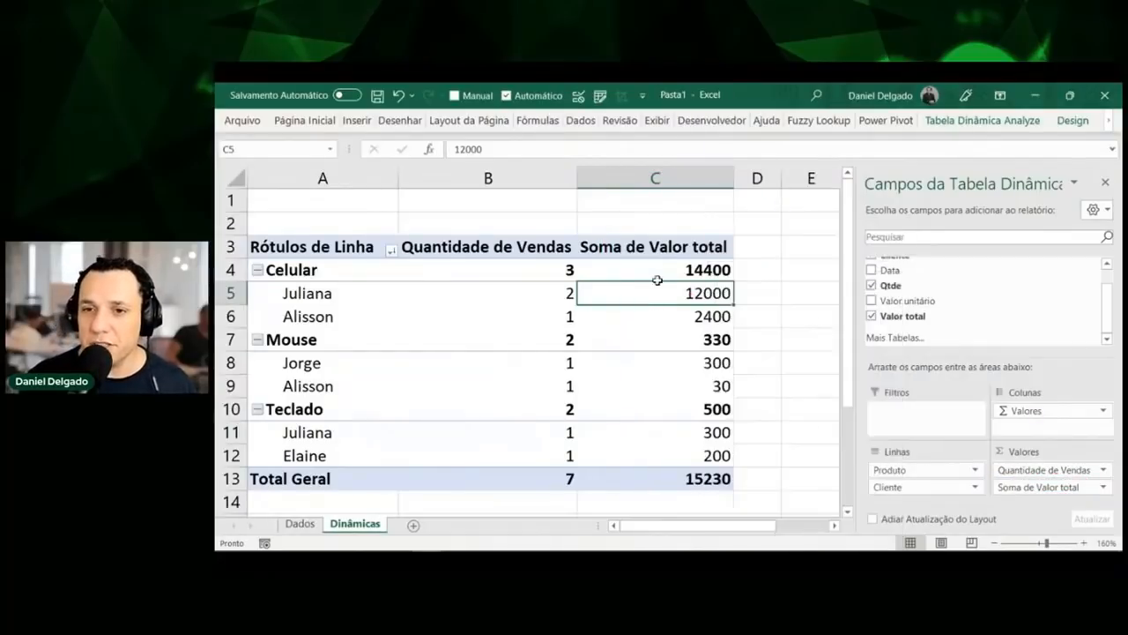
Set the number format of the Soma de Valor total field to Contábil with the R$ symbol and 2 decimal places
left_click(678, 173)
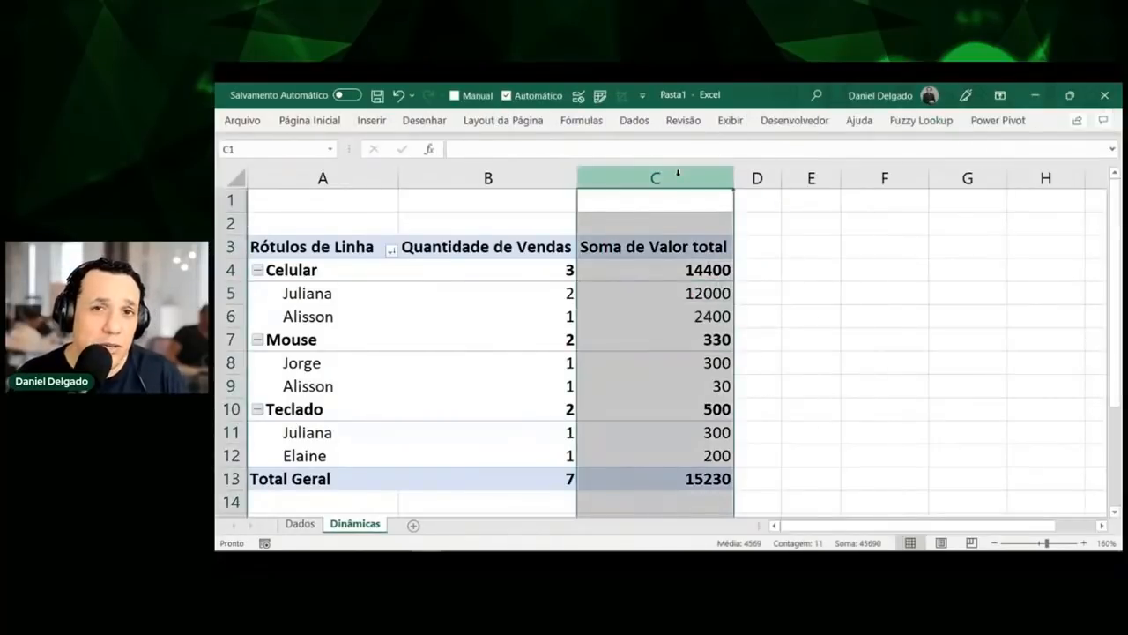
left_click(662, 291)
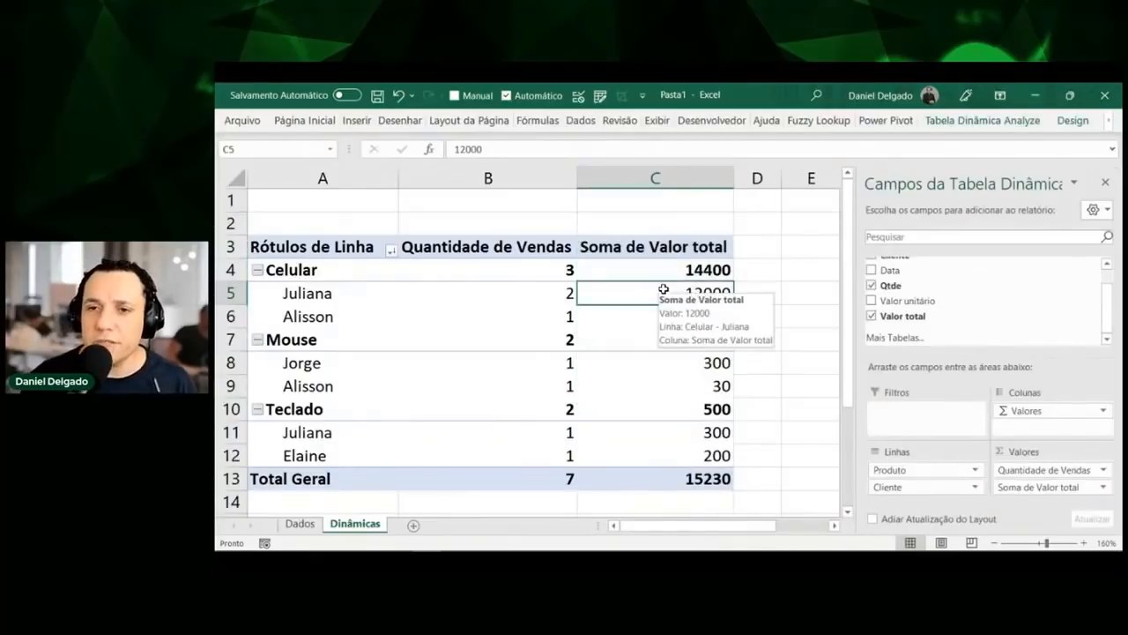
right_click(631, 296)
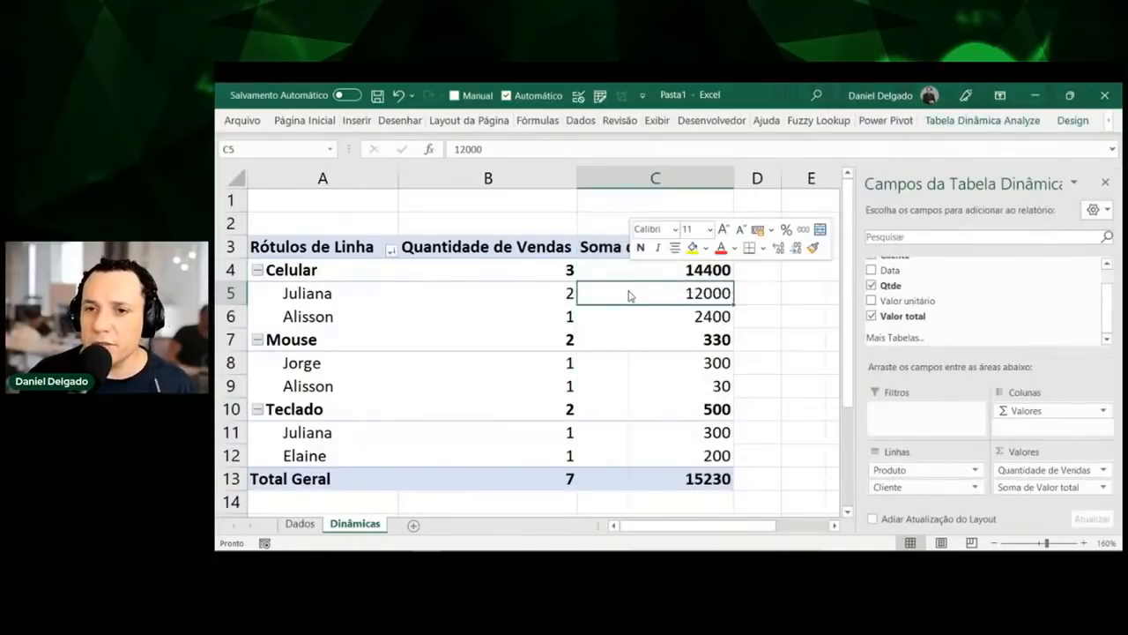
left_click(676, 330)
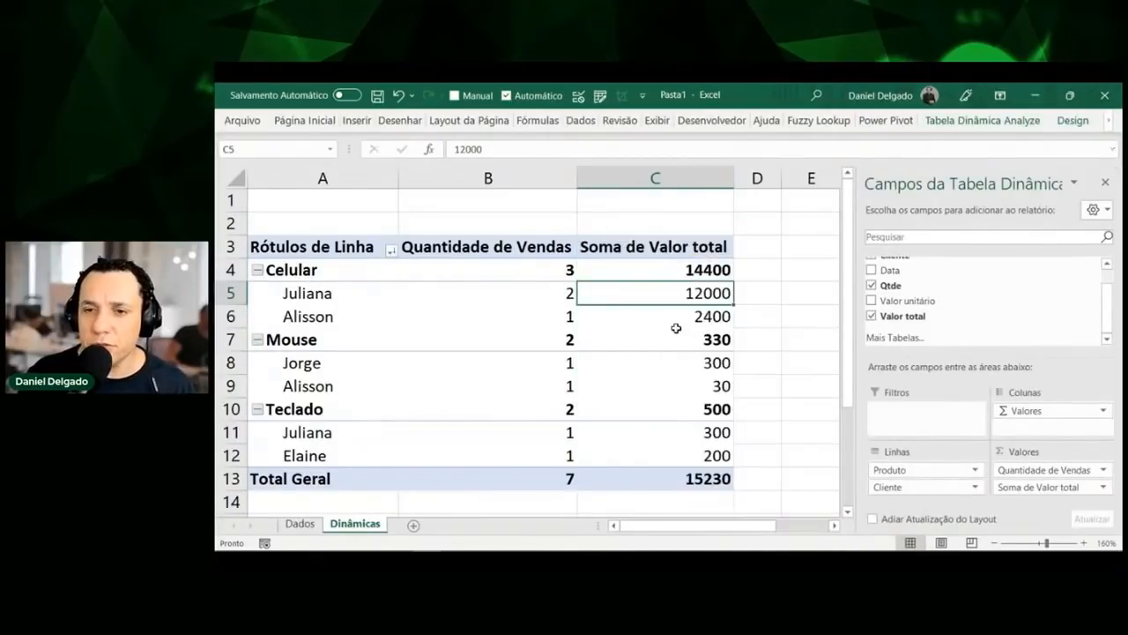
left_click(518, 232)
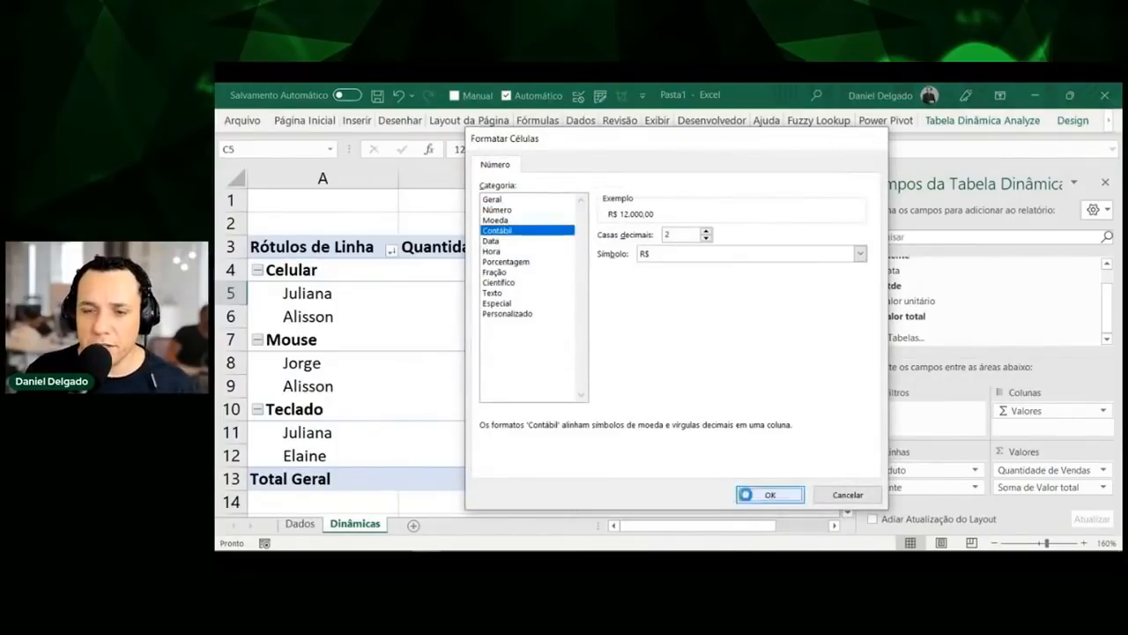
left_click(746, 494)
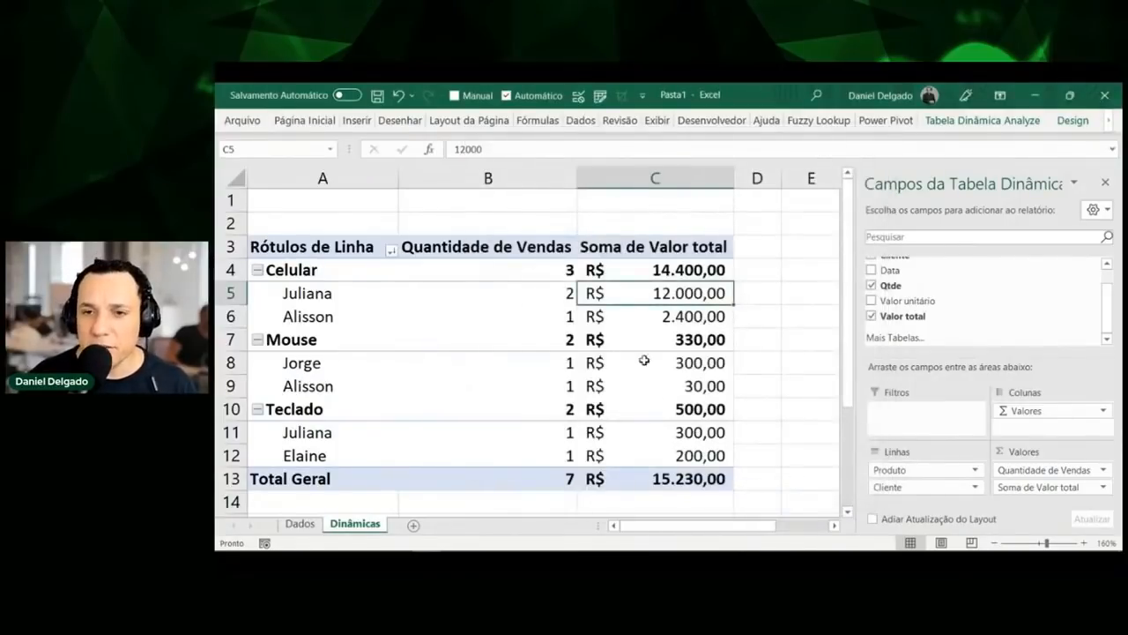
left_click_drag(606, 273, 608, 409)
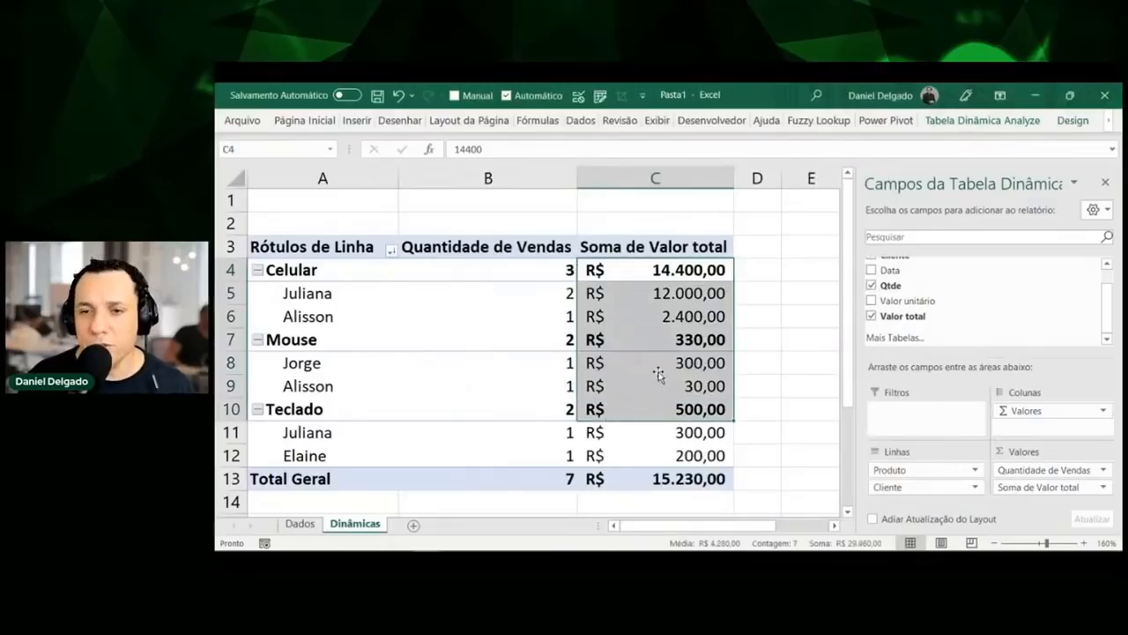
Remove the Cliente field from the pivot table's rows so that only Produto groups the sales
left_click(701, 311)
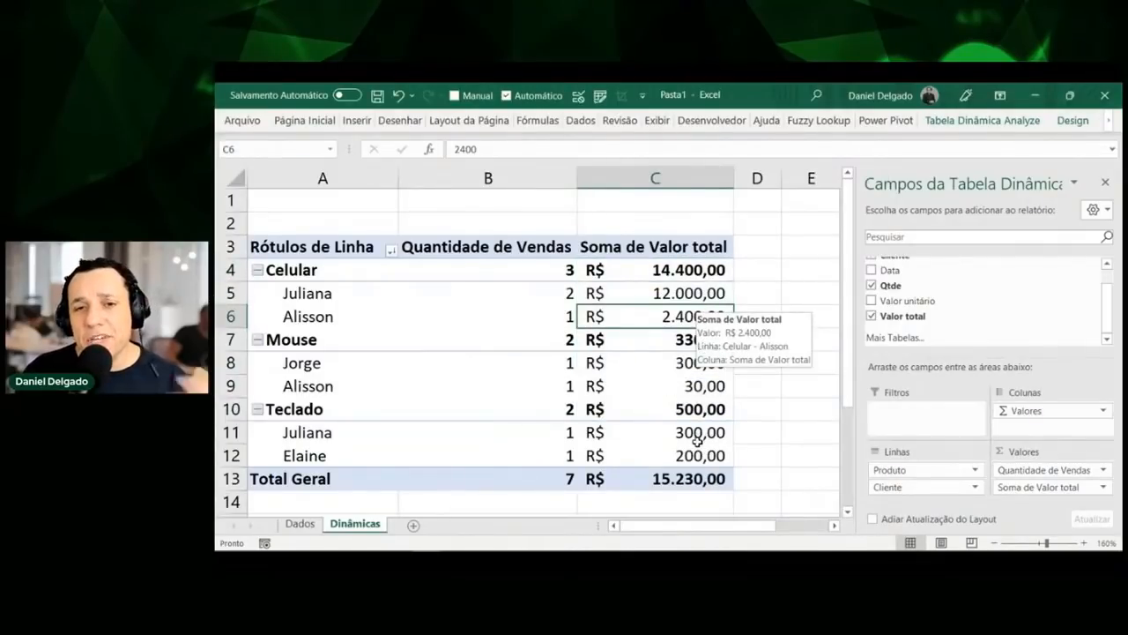
left_click_drag(937, 487, 781, 411)
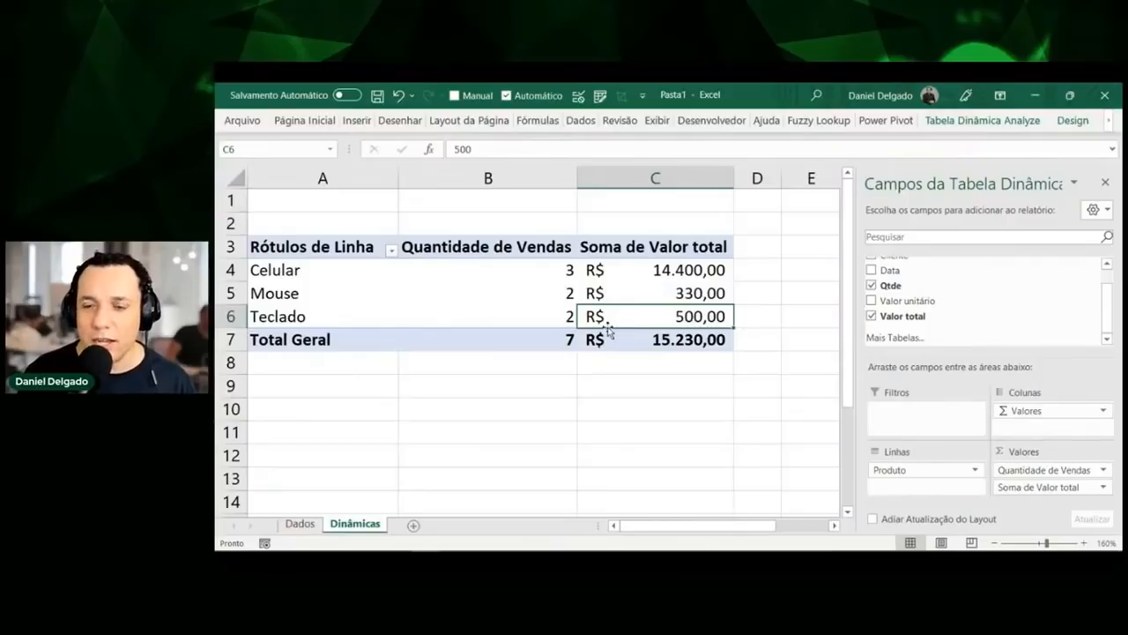
Compare each product's Soma de Valor total with the Total Geral of the pivot table
left_click(618, 293)
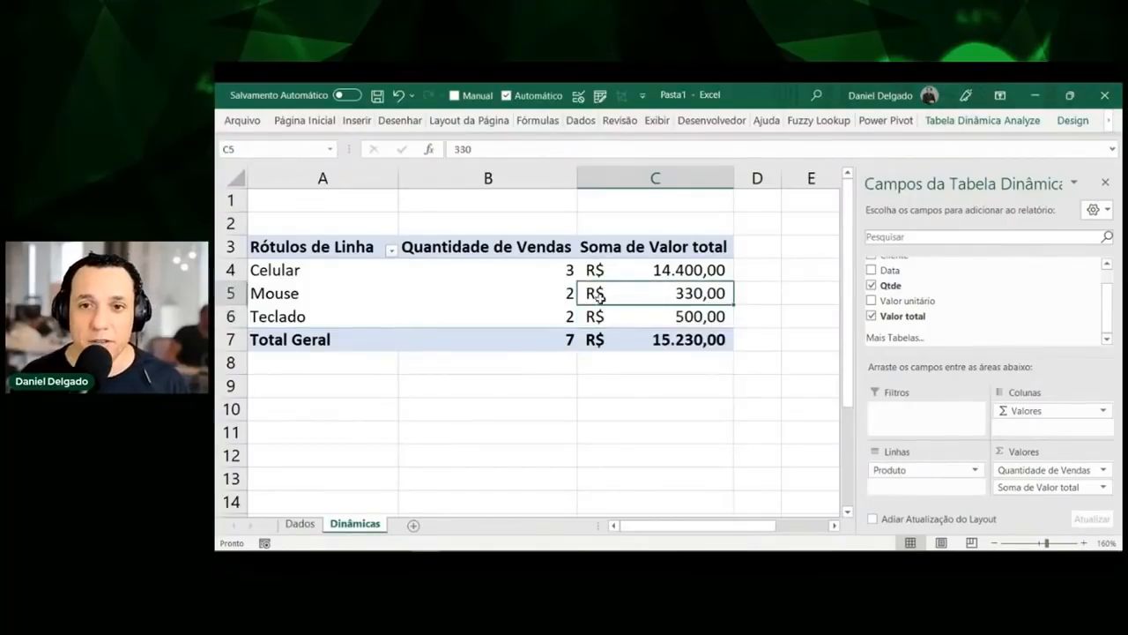
left_click(484, 323)
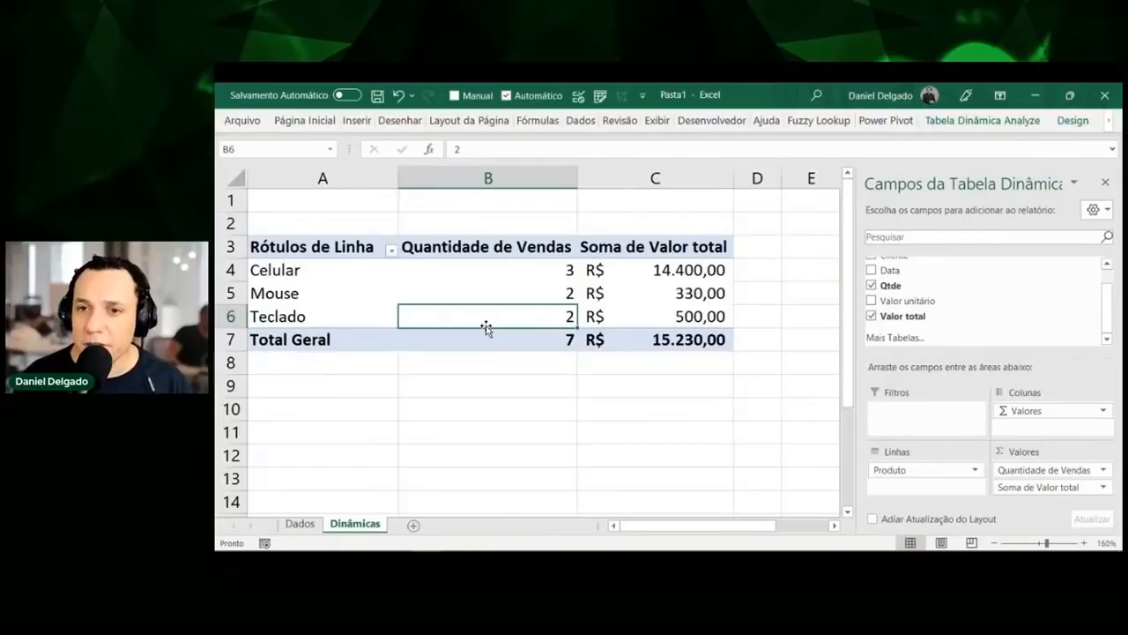
left_click(670, 274)
left_click(677, 298)
left_click(680, 321)
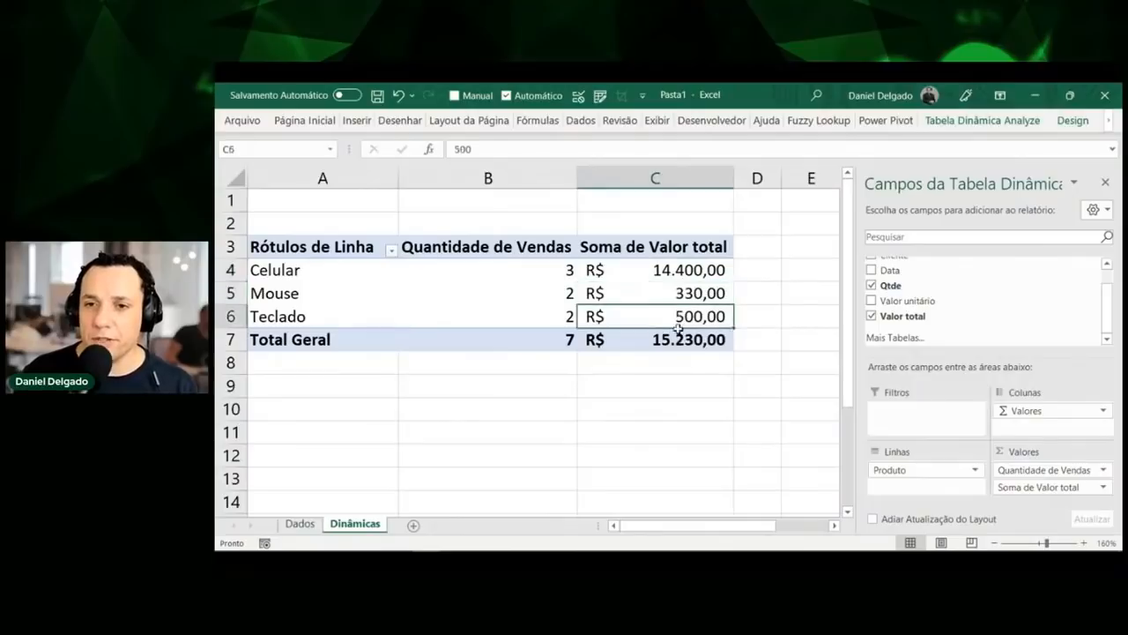
left_click(718, 343)
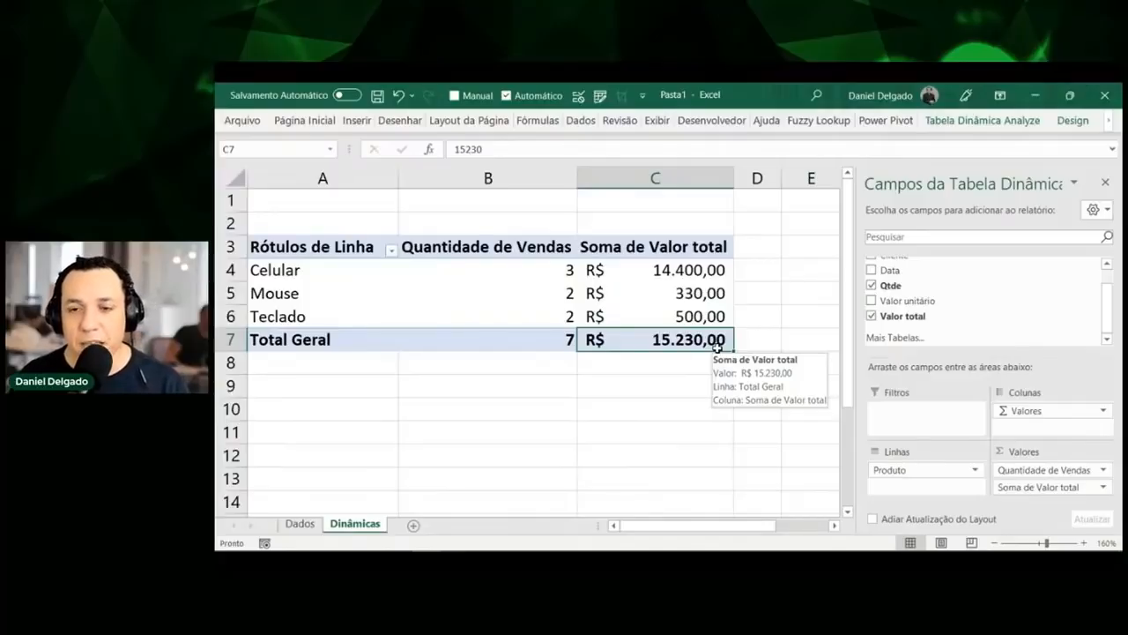
left_click(307, 278)
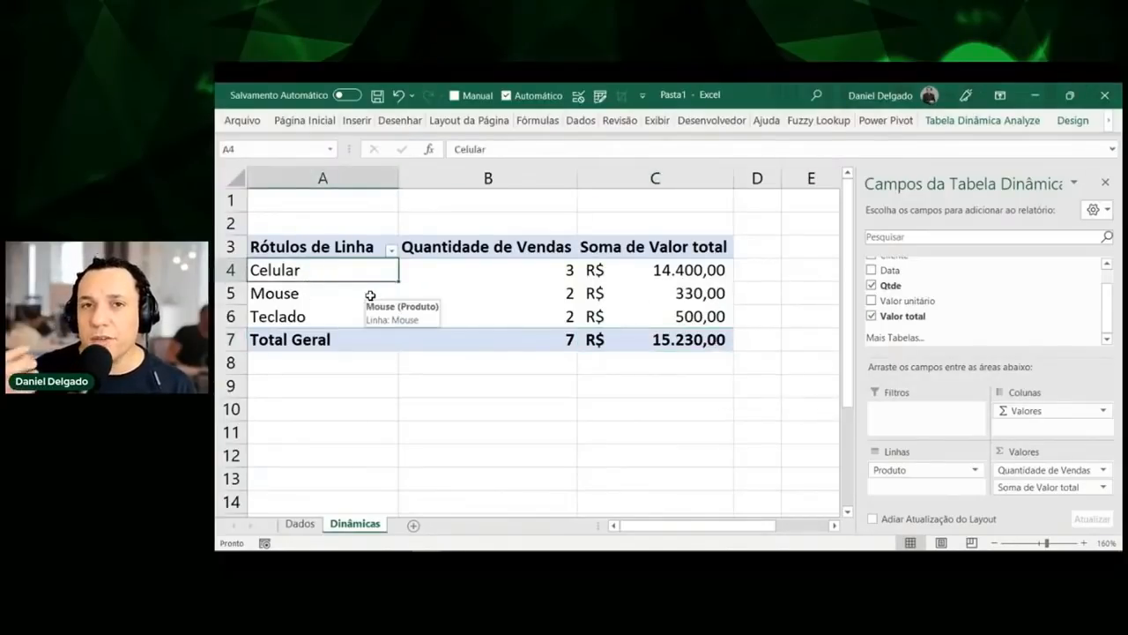
left_click(630, 275)
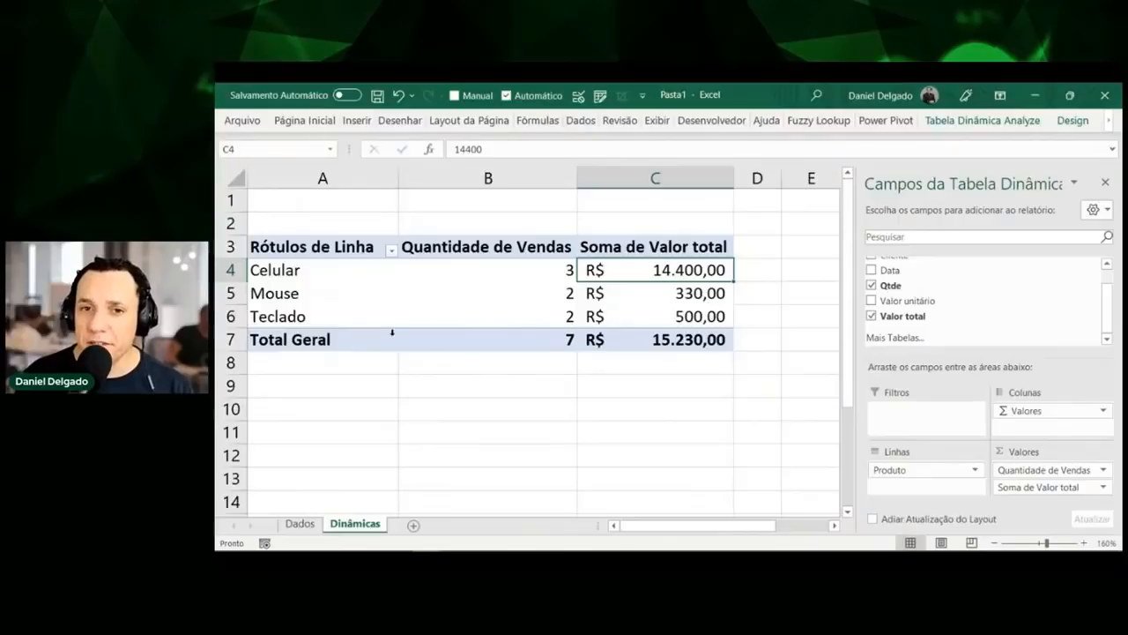
left_click(673, 339)
left_click(675, 276)
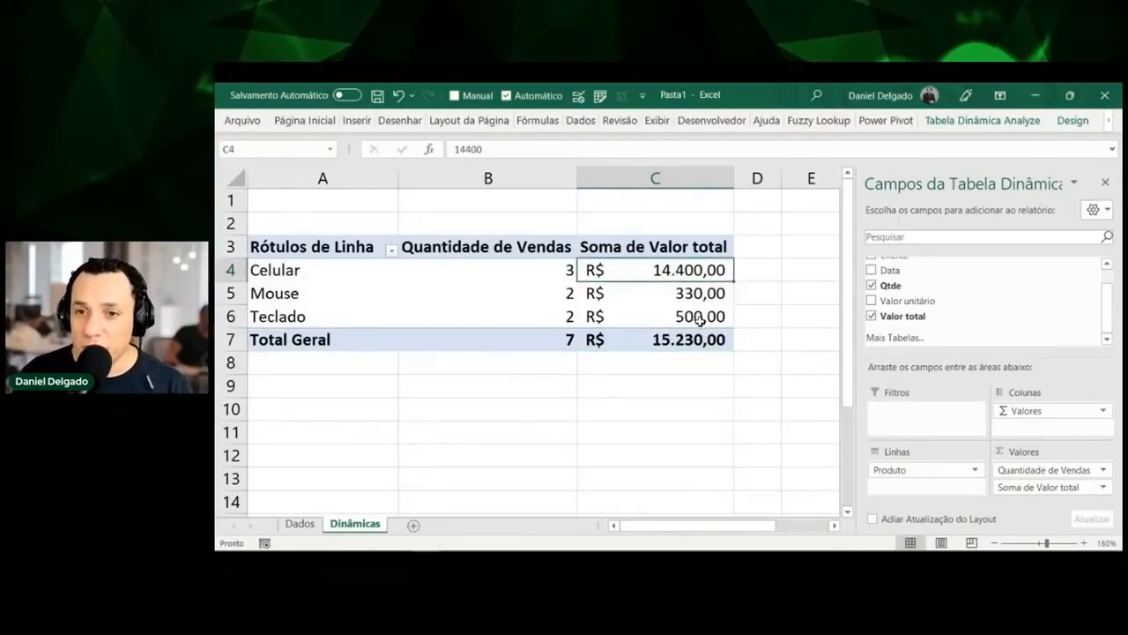
left_click(693, 343)
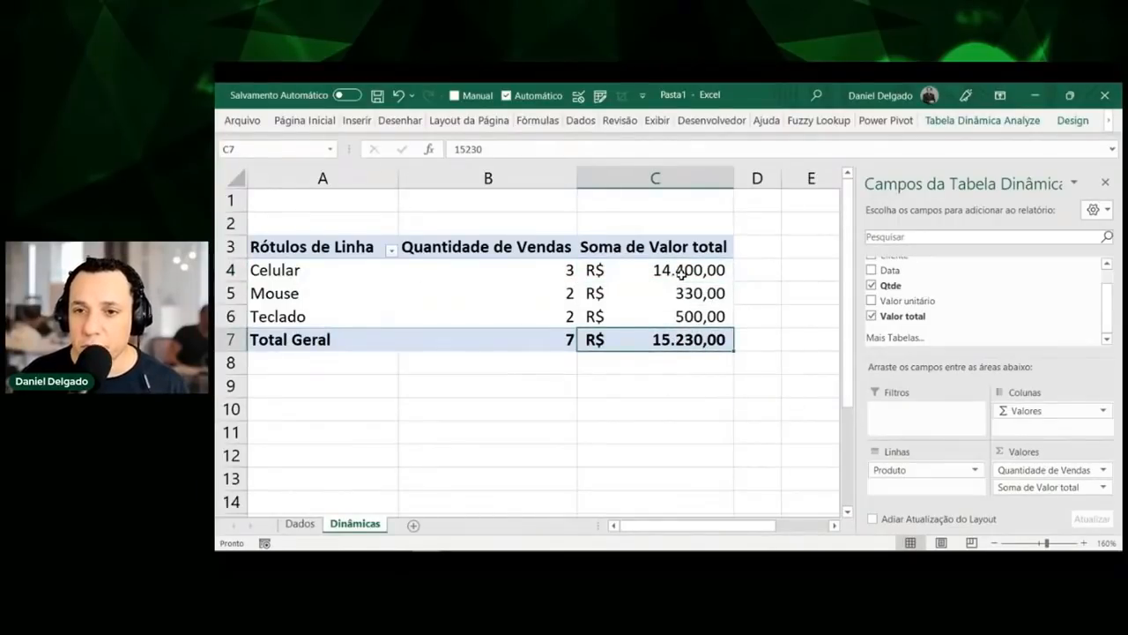
left_click(688, 273)
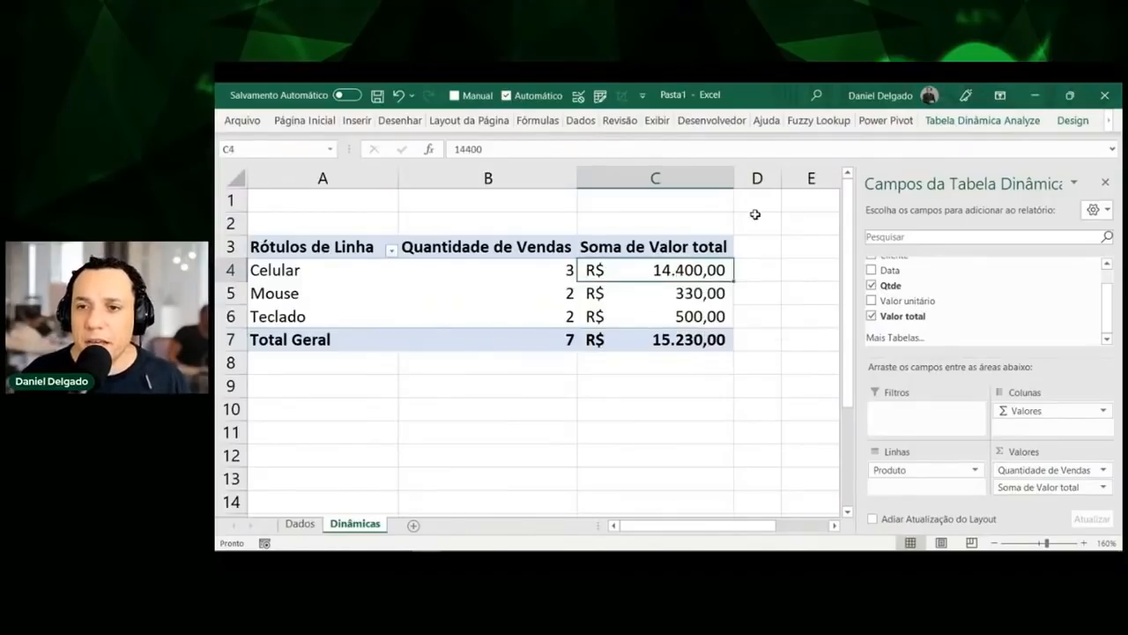
Widen column D, divide Celular's Soma de Valor total by the Total Geral in cell D4, and clear the formula
left_click_drag(782, 180, 817, 186)
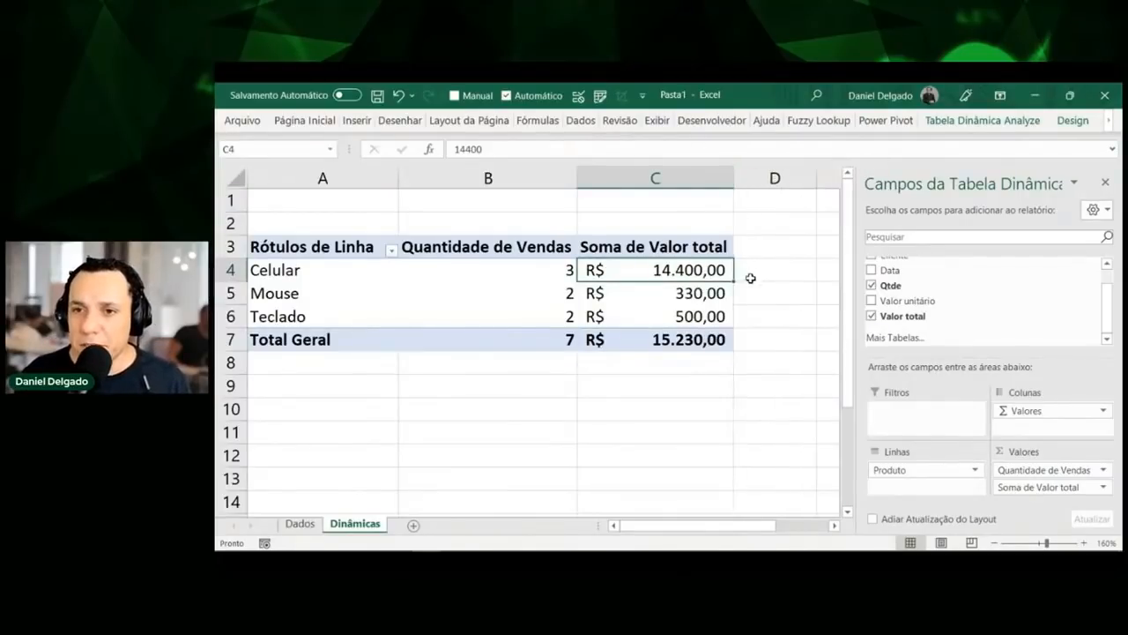
left_click(758, 275)
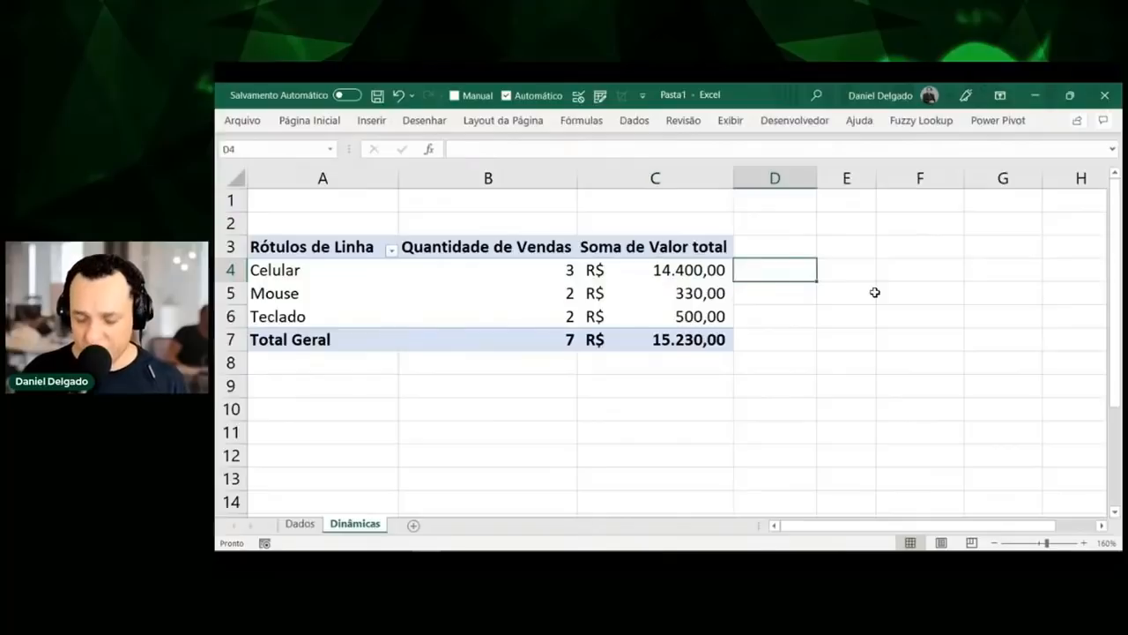
type("=")
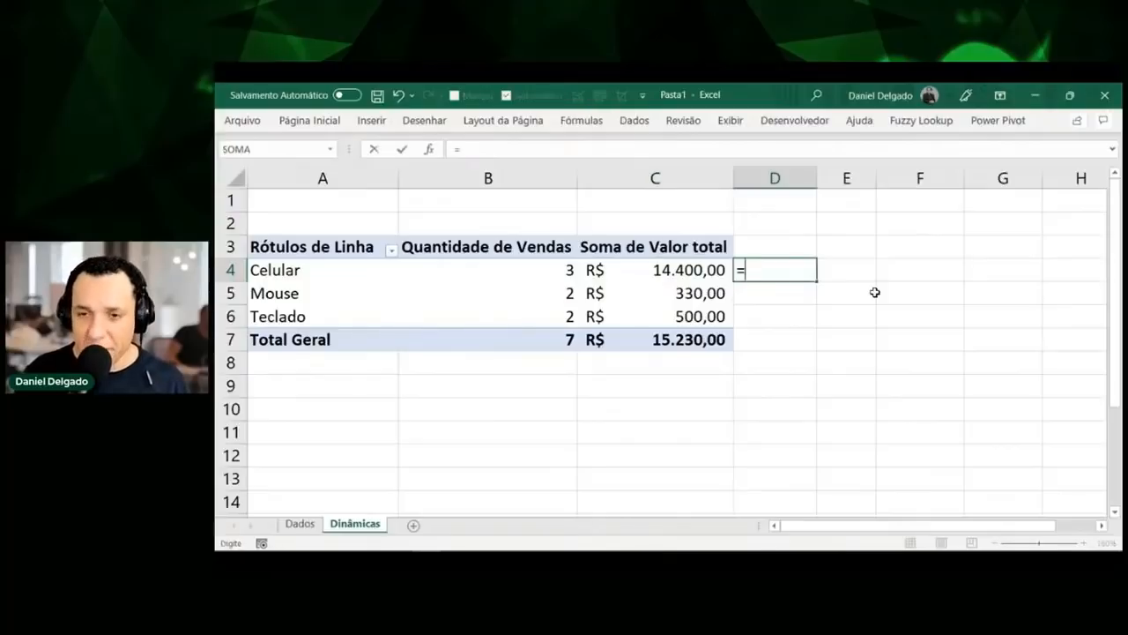
left_click(706, 273)
type("/")
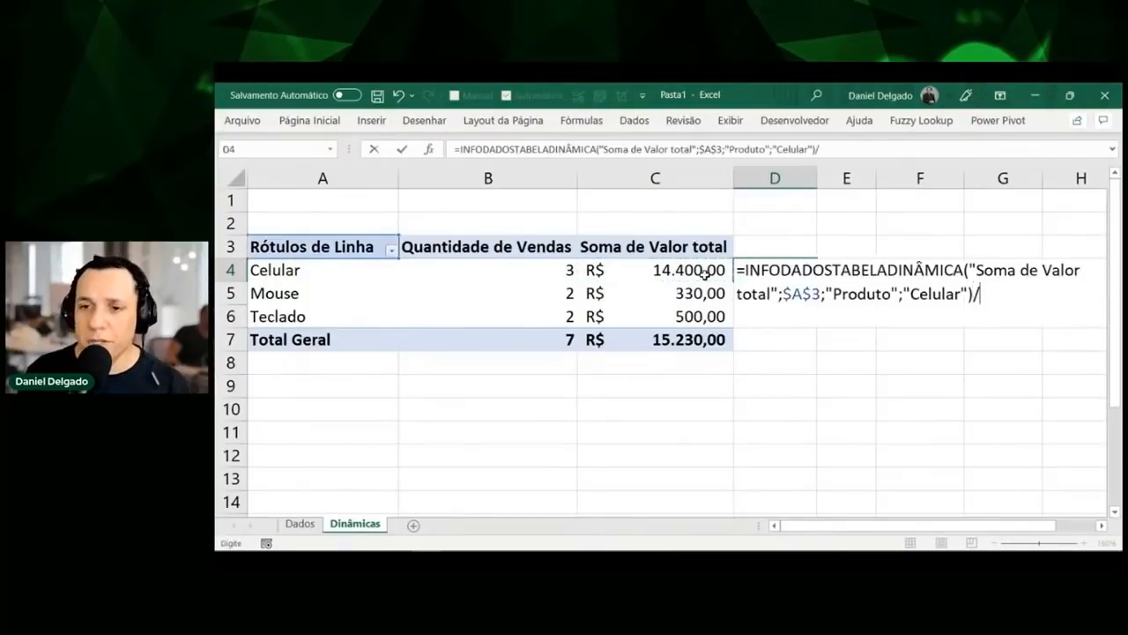
left_click(695, 339)
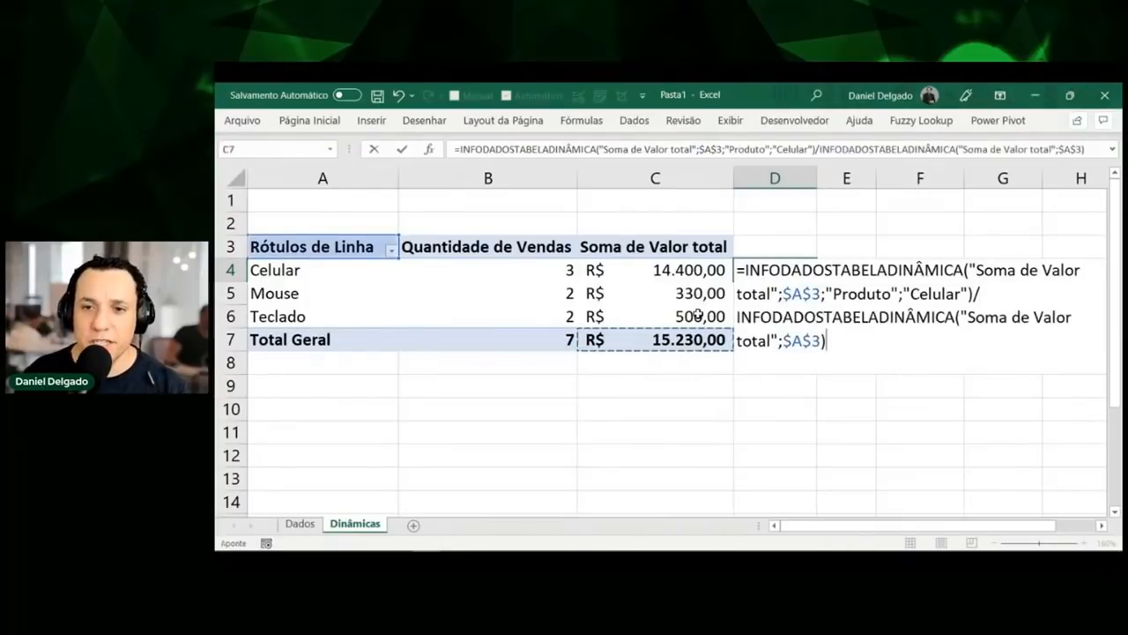
key("Return")
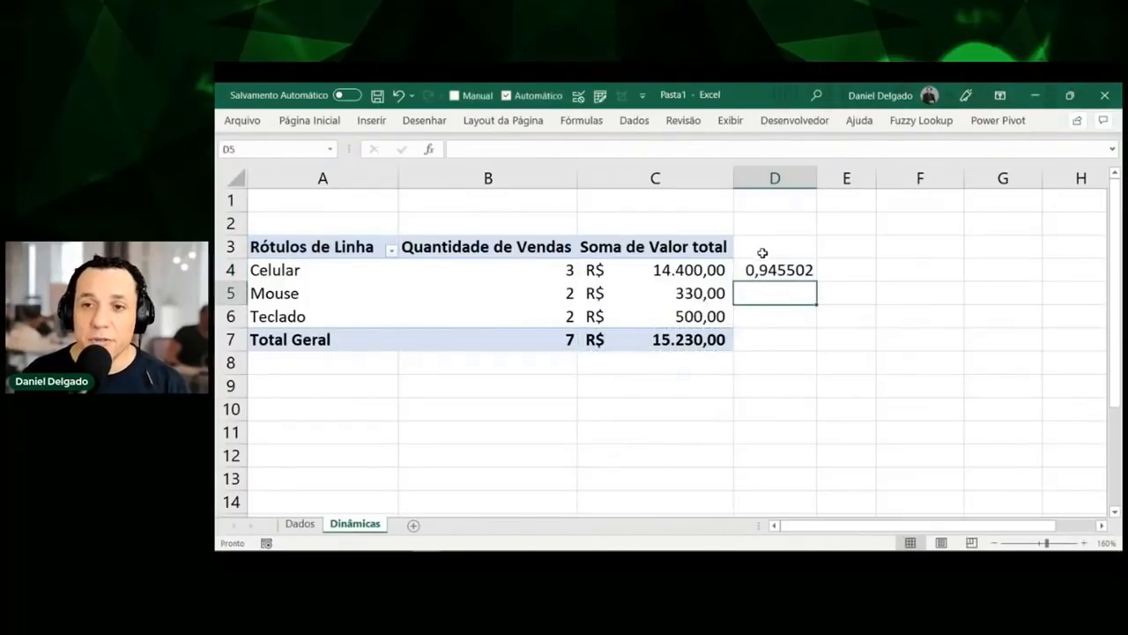
left_click(780, 275)
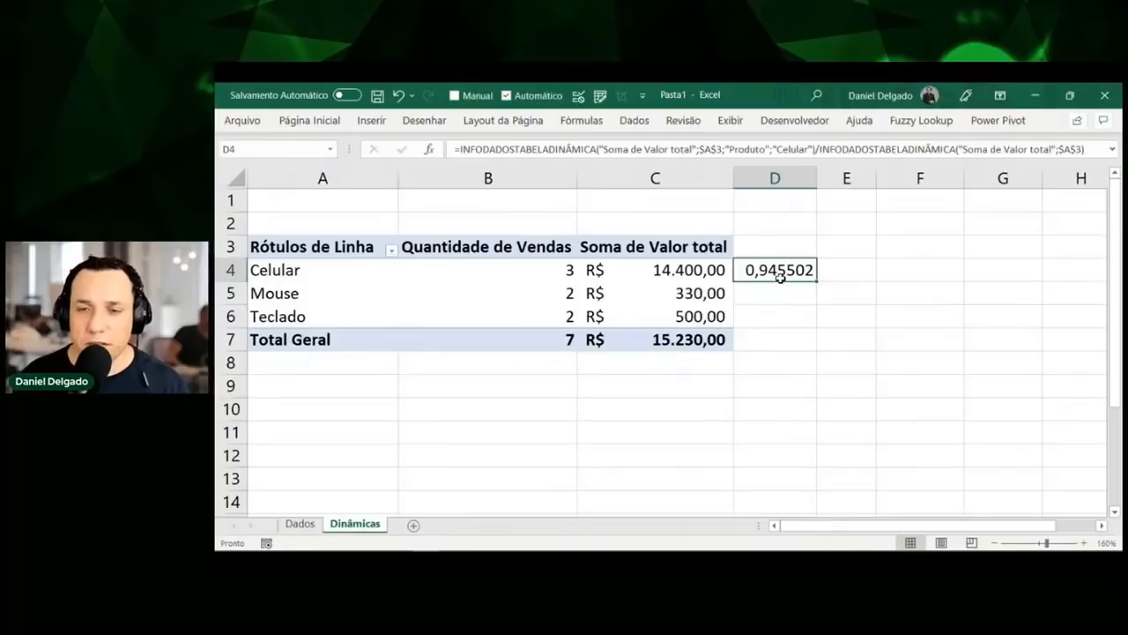
key("Delete")
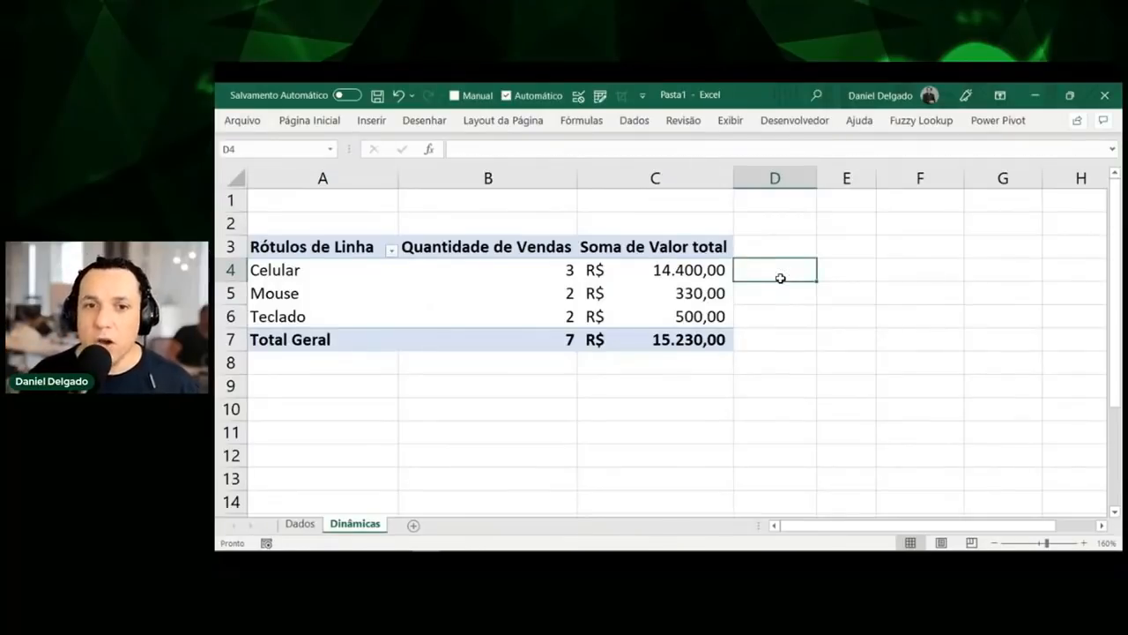
Enter a formula in D4 again that divides Celular's Soma de Valor total by the Total Geral
left_click(676, 273)
left_click(680, 344)
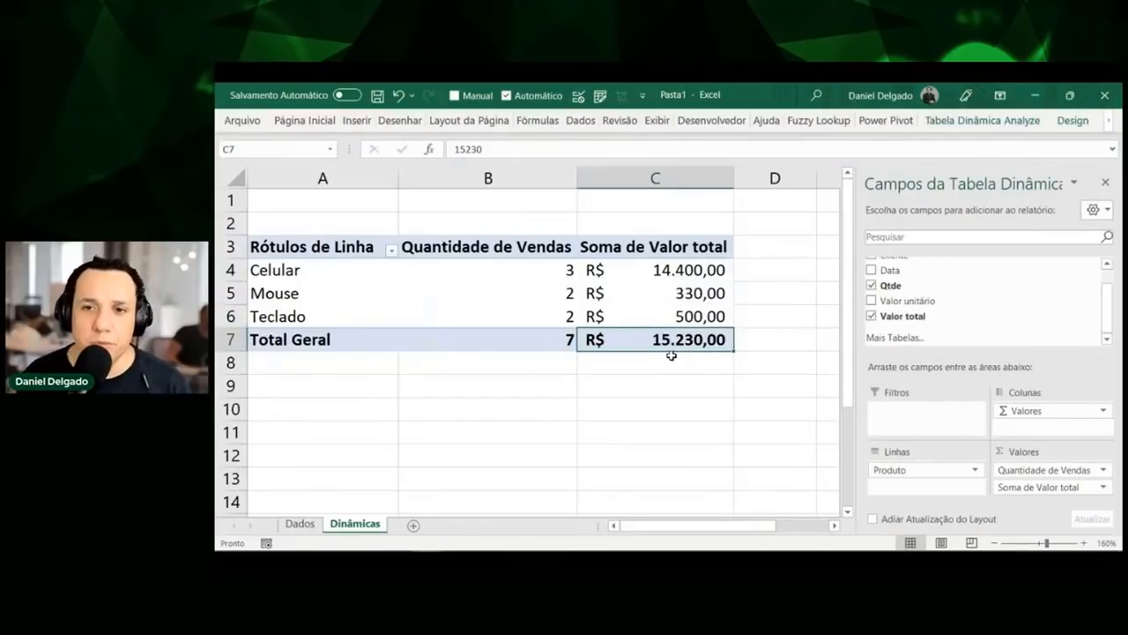
key("Up")
key("Up")
key("Up")
key("Right")
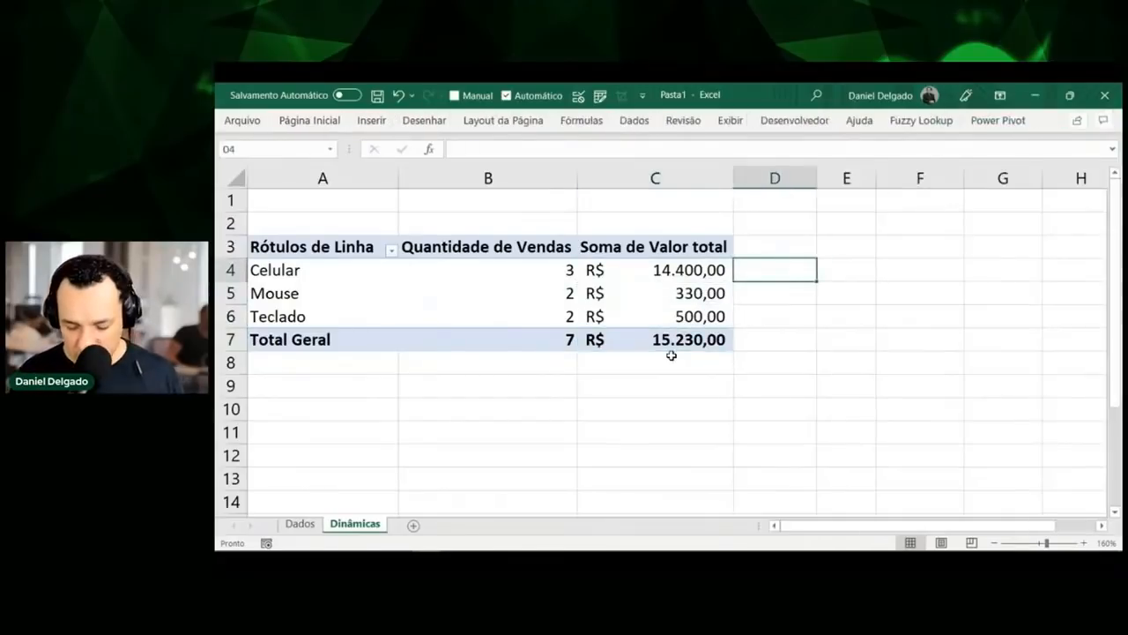
type("=")
key("Left")
type("/")
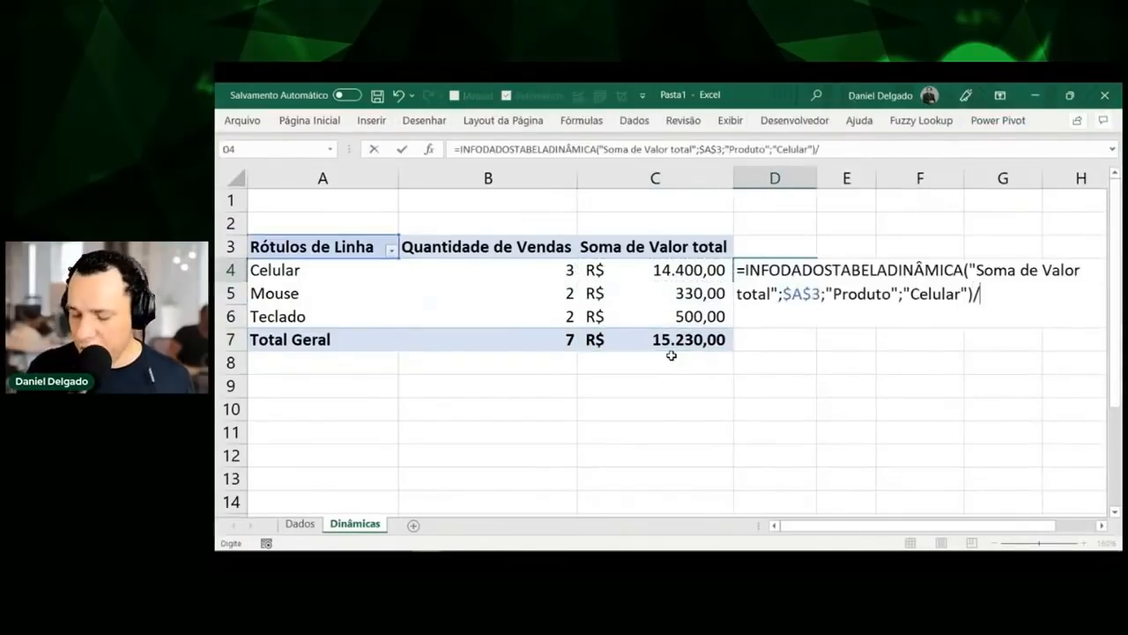
left_click(672, 339)
key("Return")
key("Up")
Divide Mouse's Soma de Valor total by the Total Geral in cell D5, and clear the formulas in D4:D5
key("Down")
type("=")
key("Left")
type("/")
key("Down")
key("Down")
left_click(671, 340)
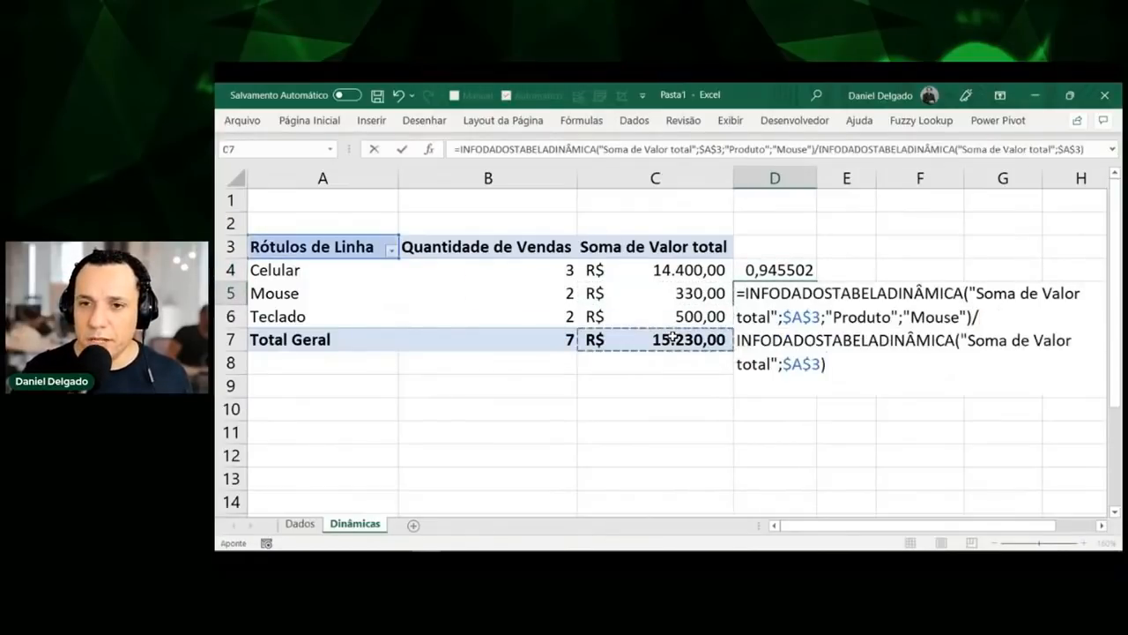
key("Return")
left_click_drag(768, 263, 773, 293)
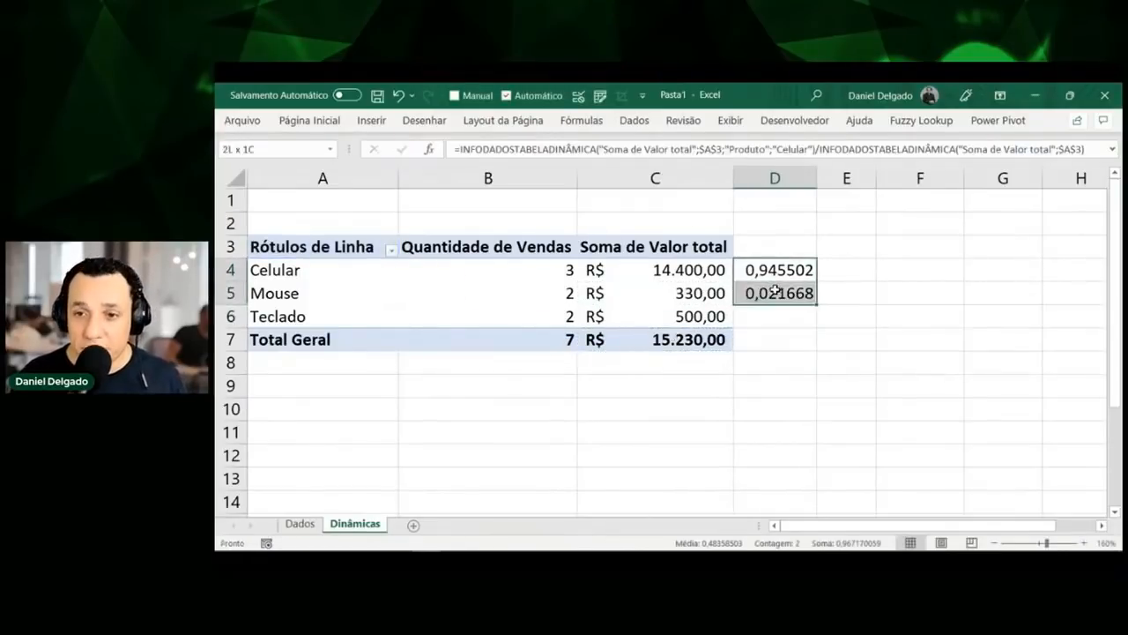
key("Delete")
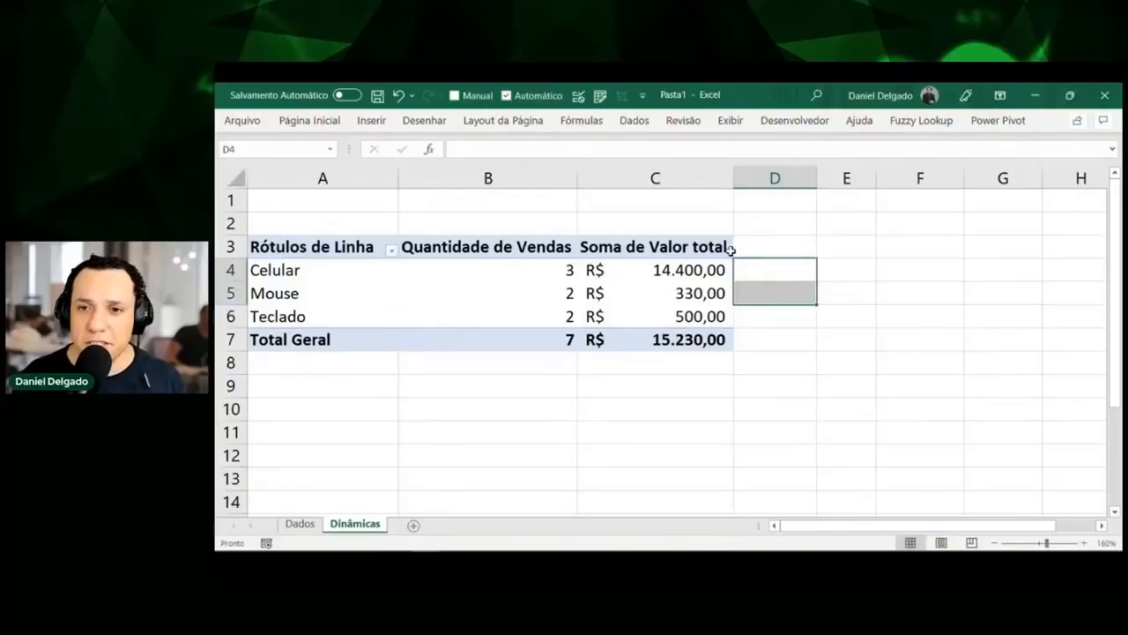
Rename the Soma de Valor total column of the pivot table as Faturamento
left_click(705, 274)
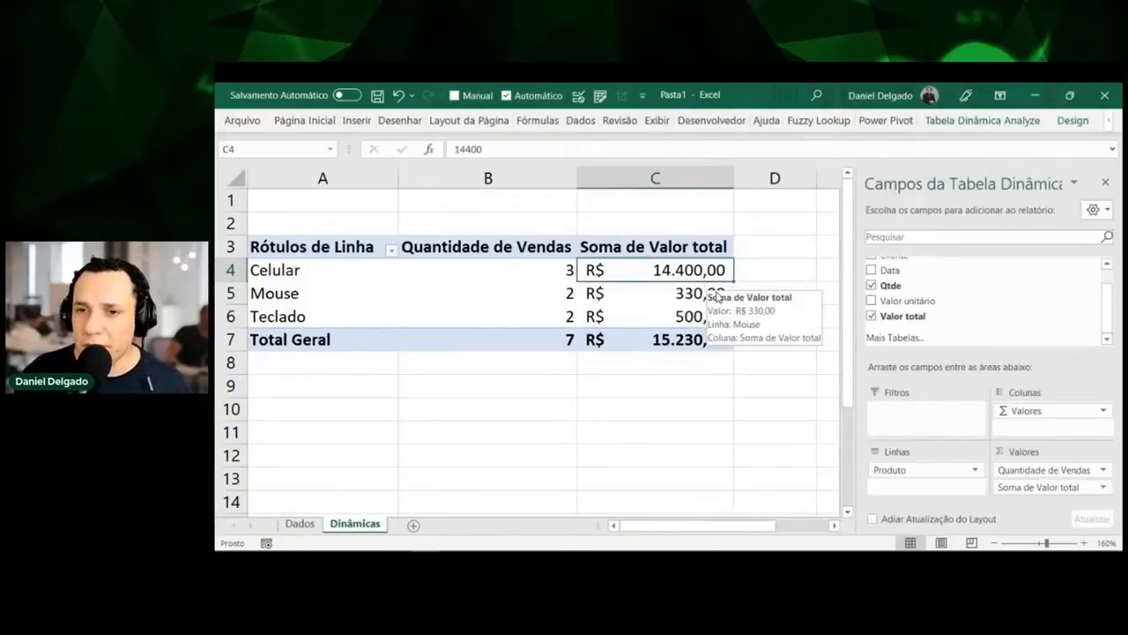
left_click(690, 248)
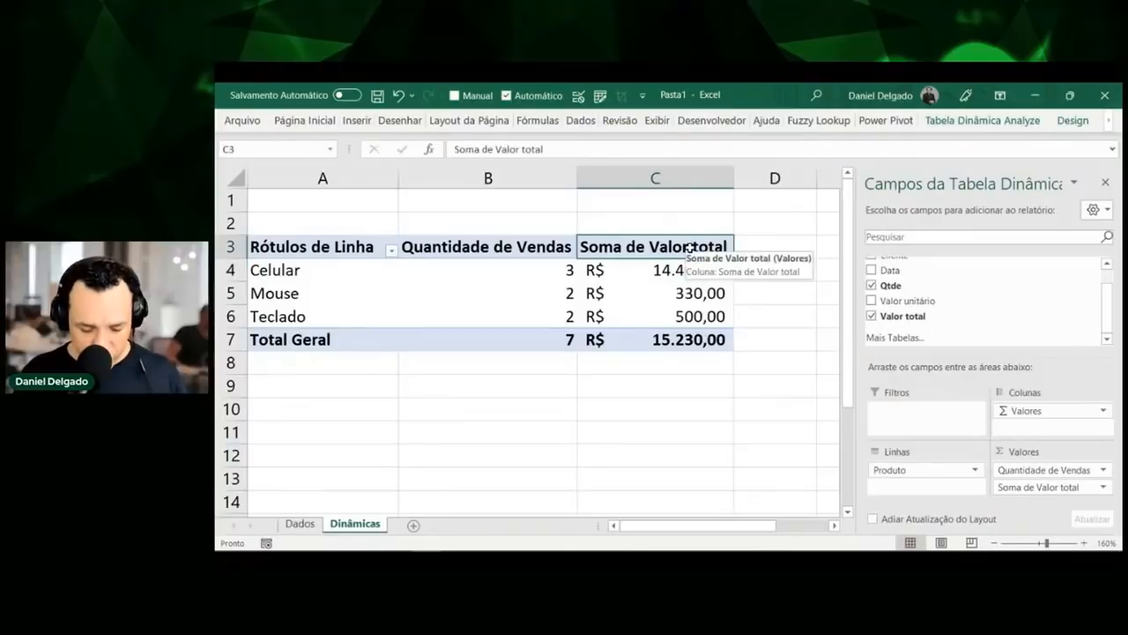
type("Faturamento")
key("Return")
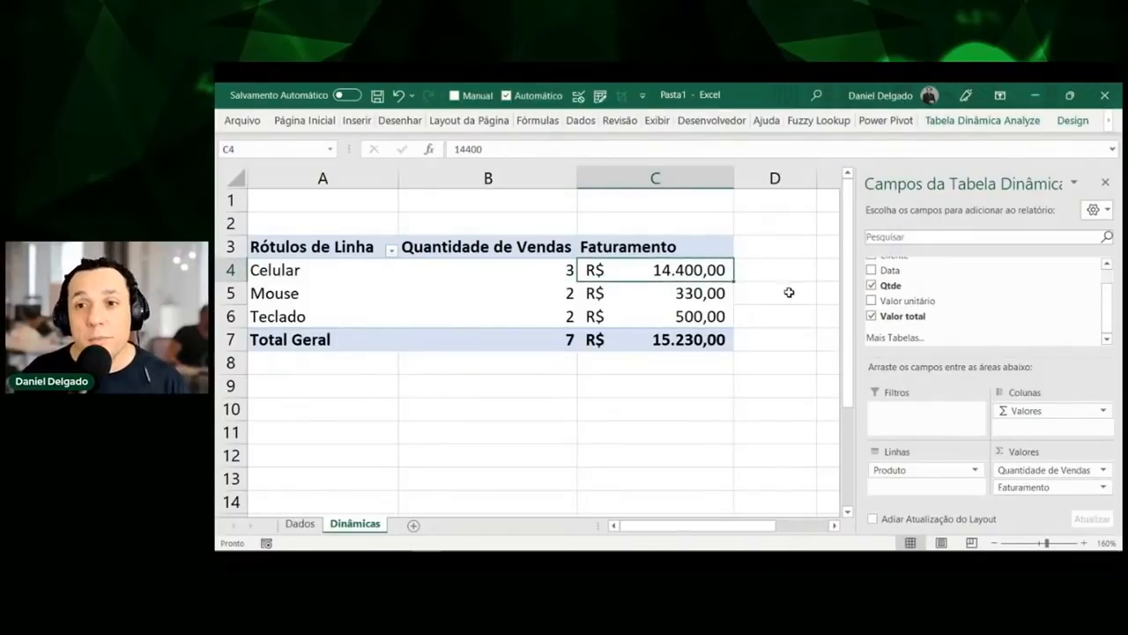
Add the Valor total field to the pivot table's values a second time, below Faturamento
left_click_drag(913, 321, 1027, 490)
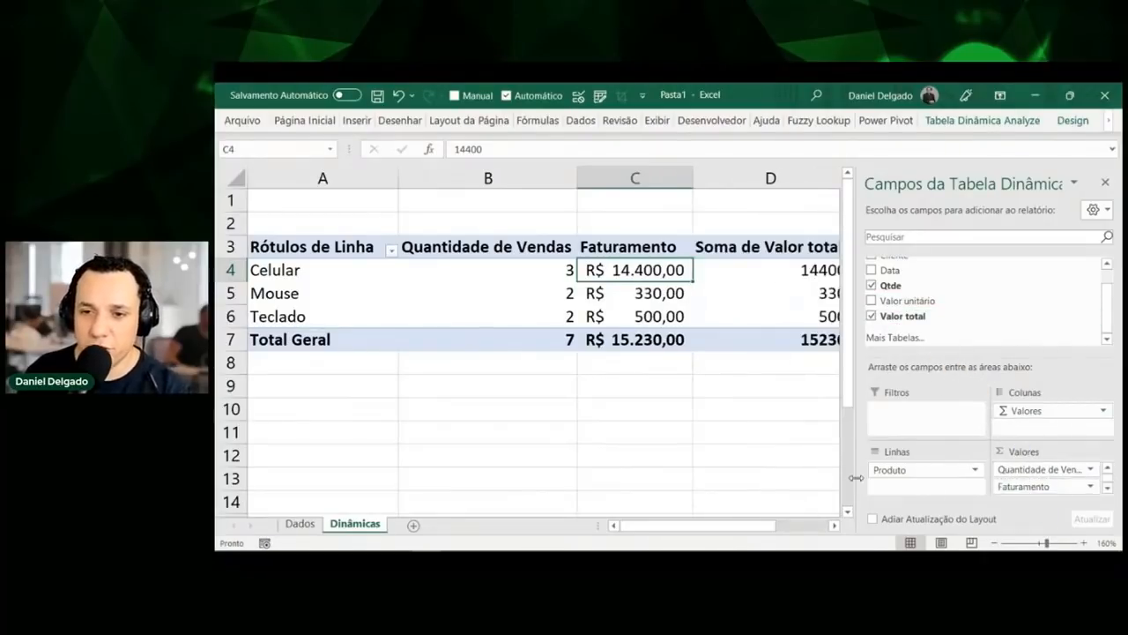
left_click_drag(746, 529, 781, 530)
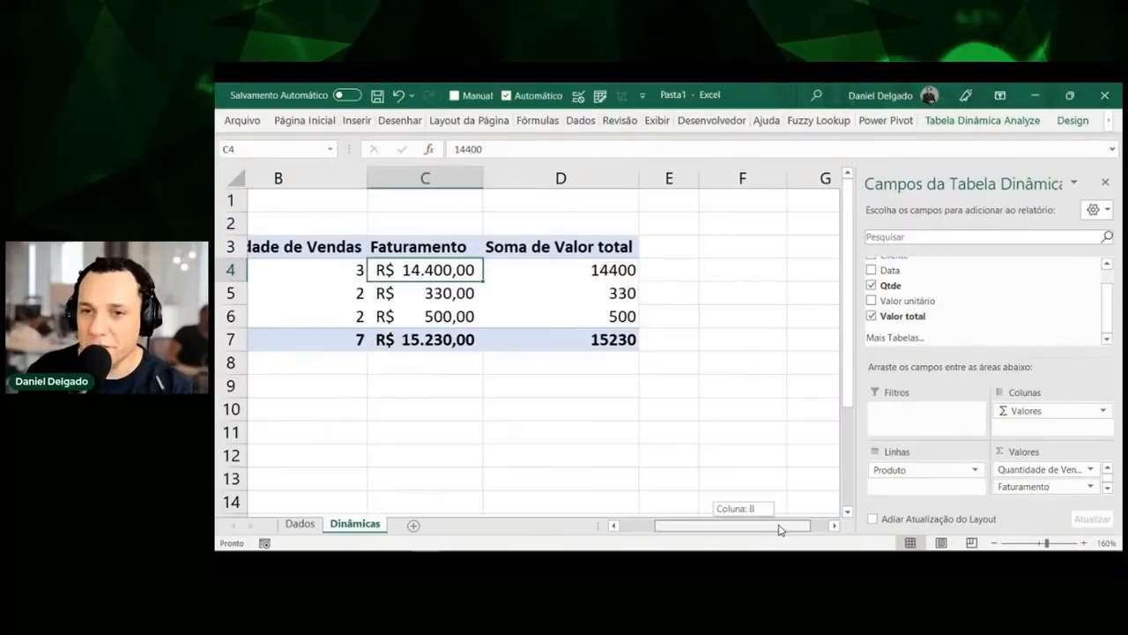
left_click_drag(781, 531, 774, 529)
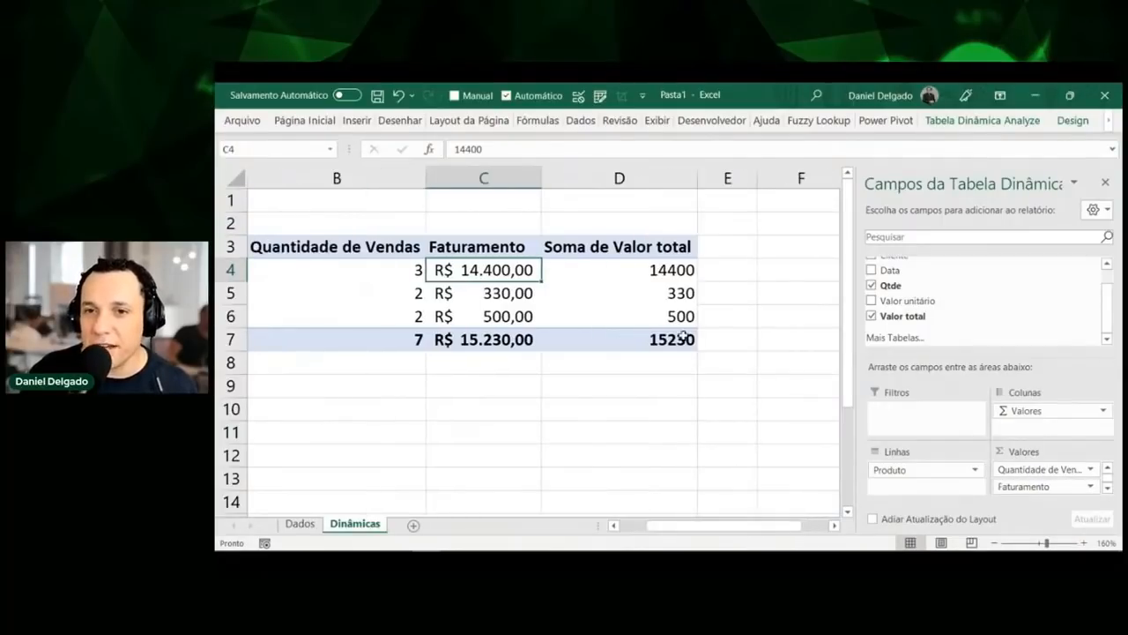
Show the Soma de Valor total column of the pivot table as % do Total Geral
left_click(675, 269)
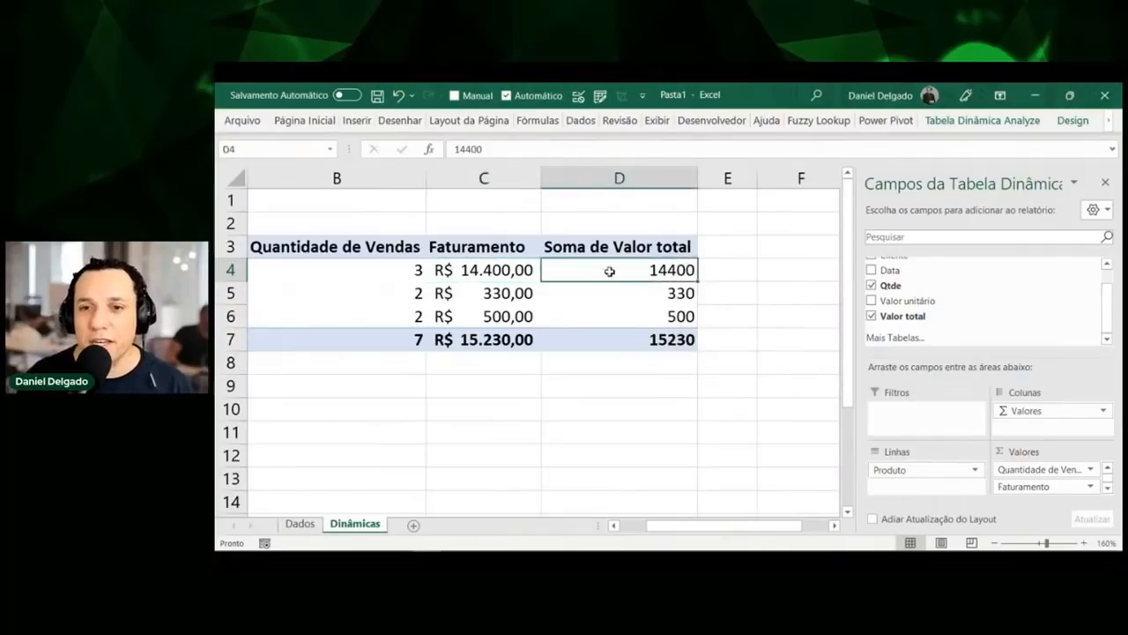
left_click(487, 263)
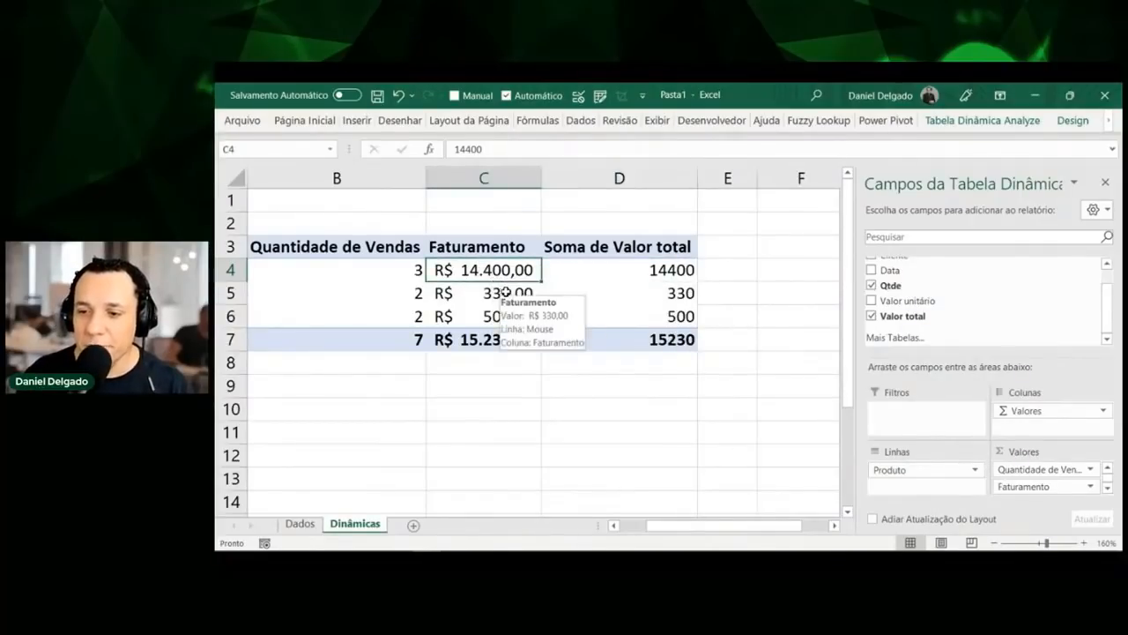
left_click(627, 270)
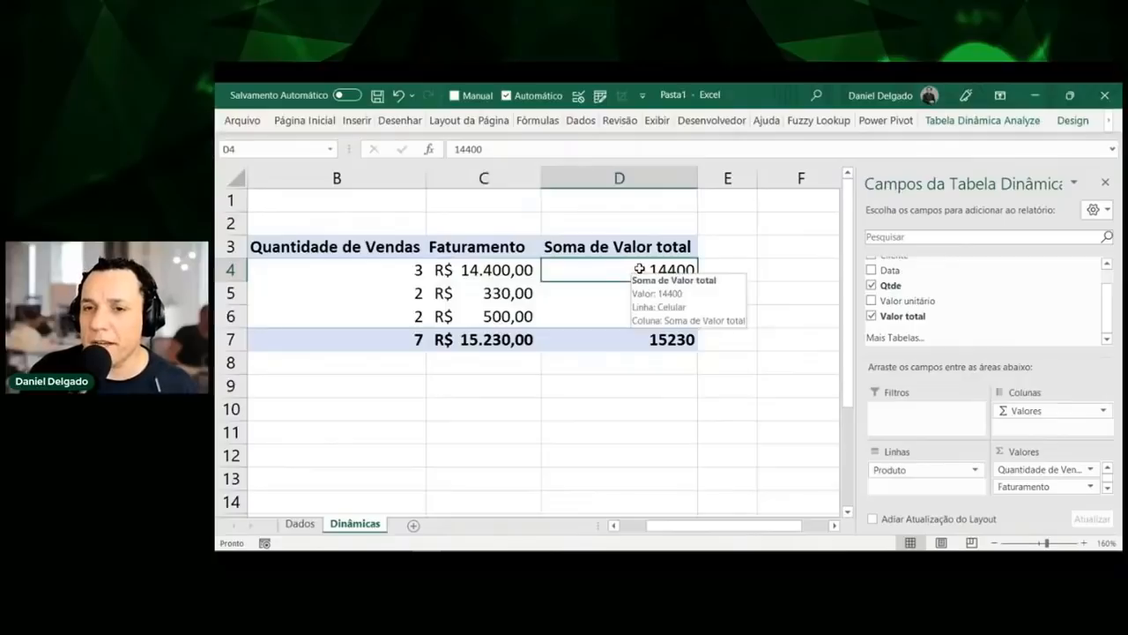
right_click(639, 270)
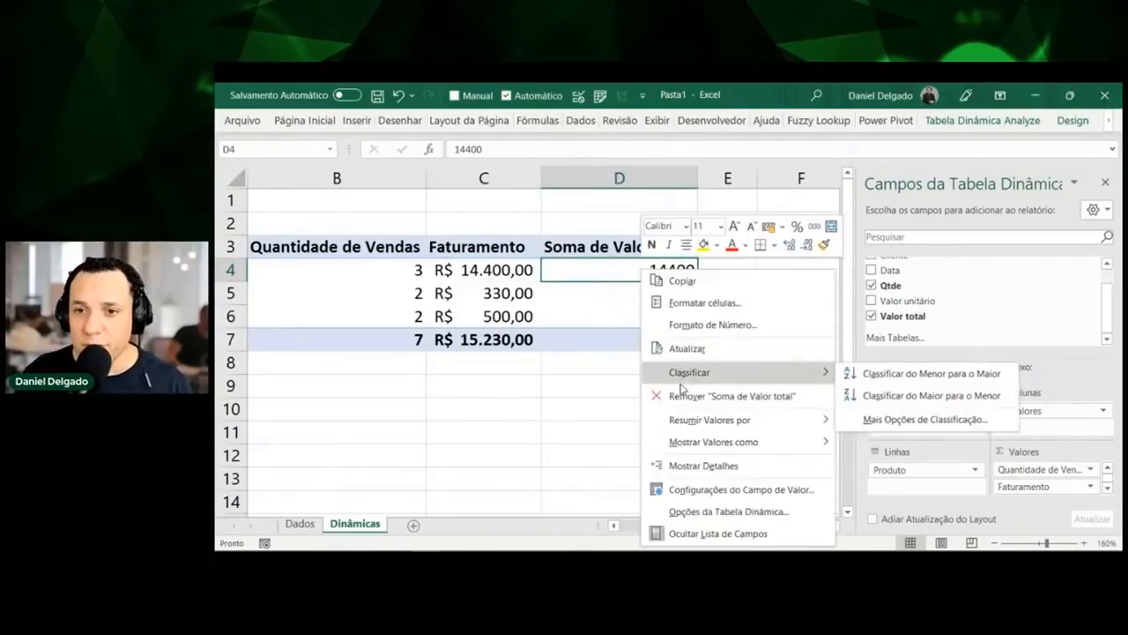
mouse_move(692, 418)
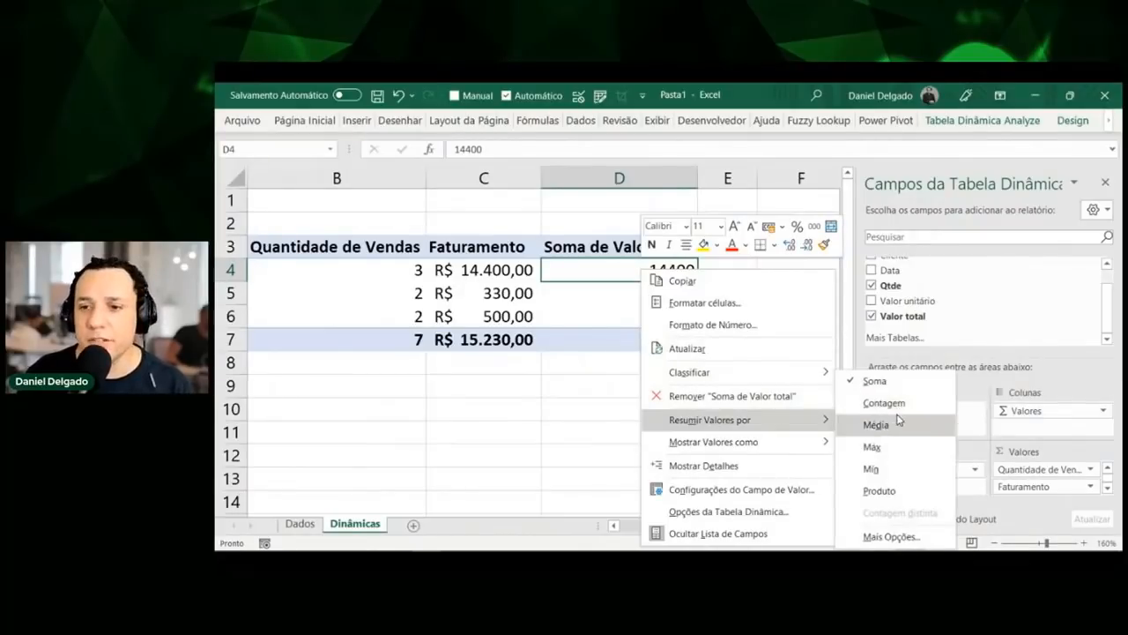
mouse_move(806, 442)
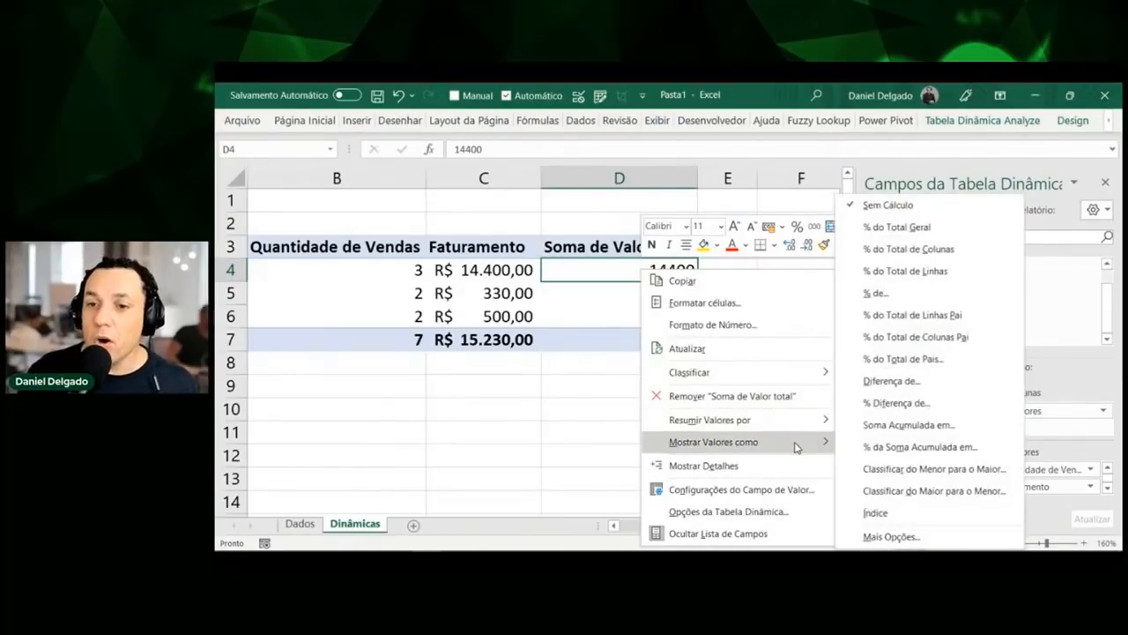
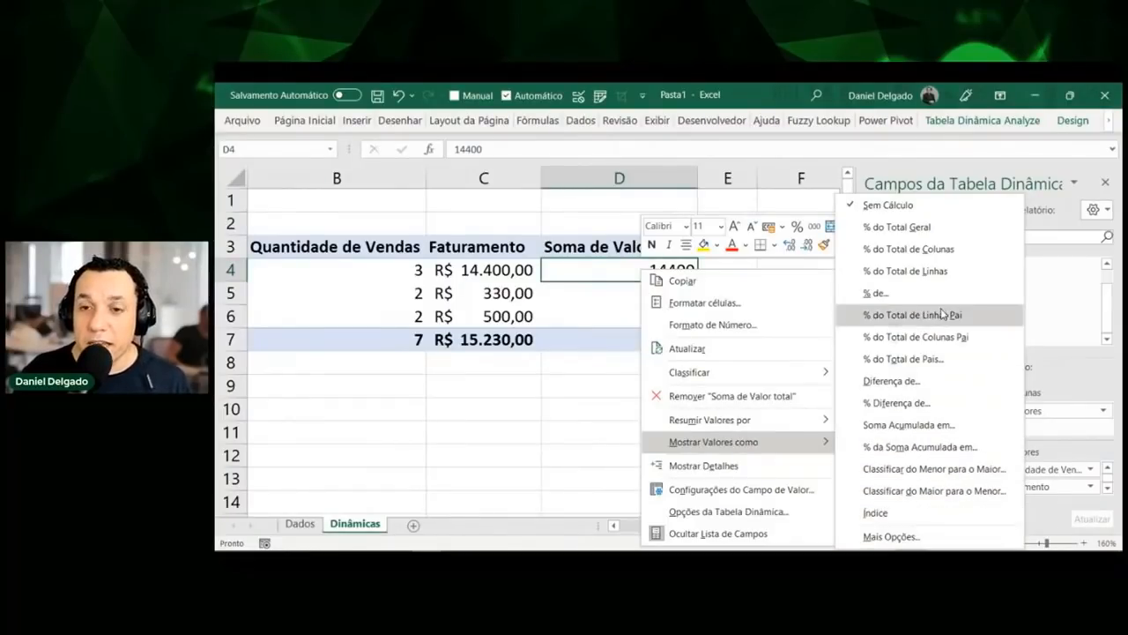
left_click(934, 230)
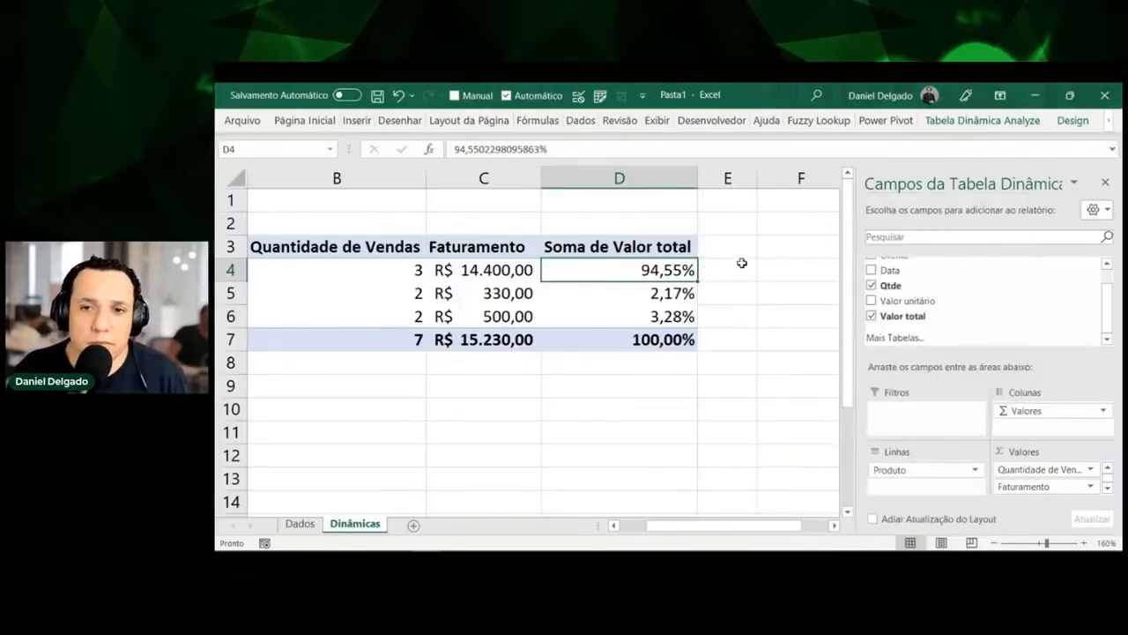
Rename the Soma de Valor total column as % Participação Faturamento and widen column D to fit the heading
left_click(630, 252)
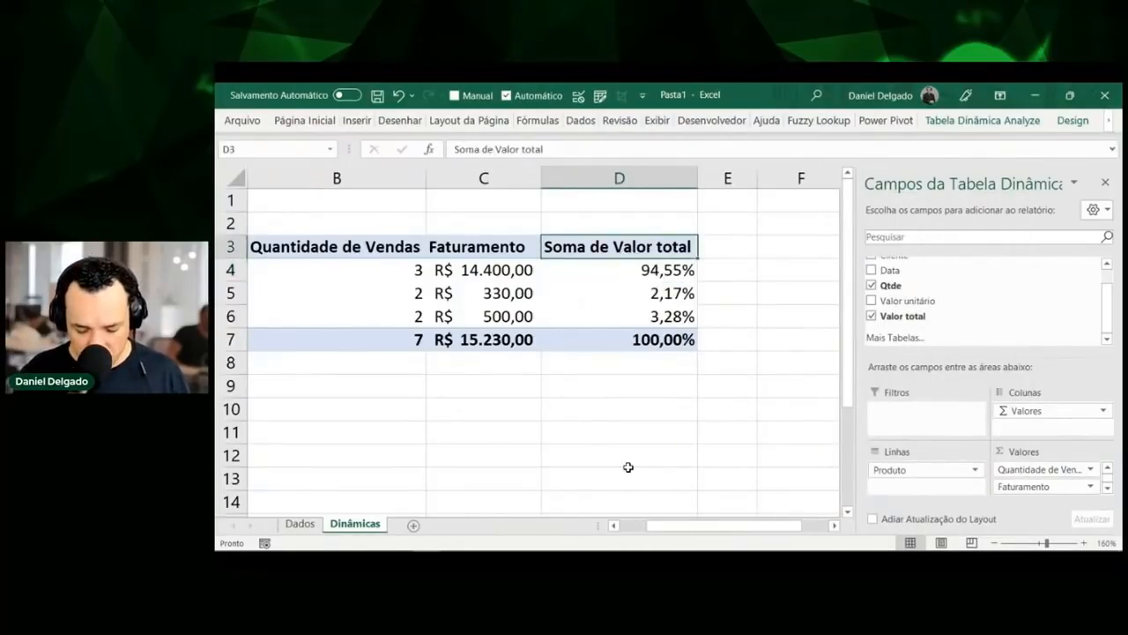
type("% Participação Fatu")
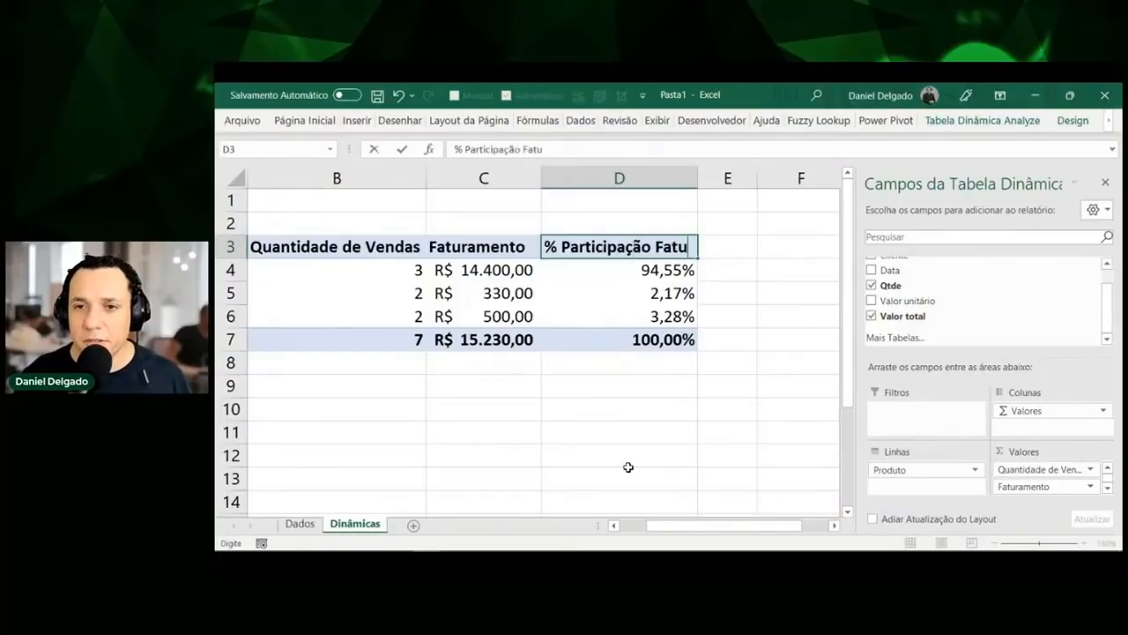
type("ramento")
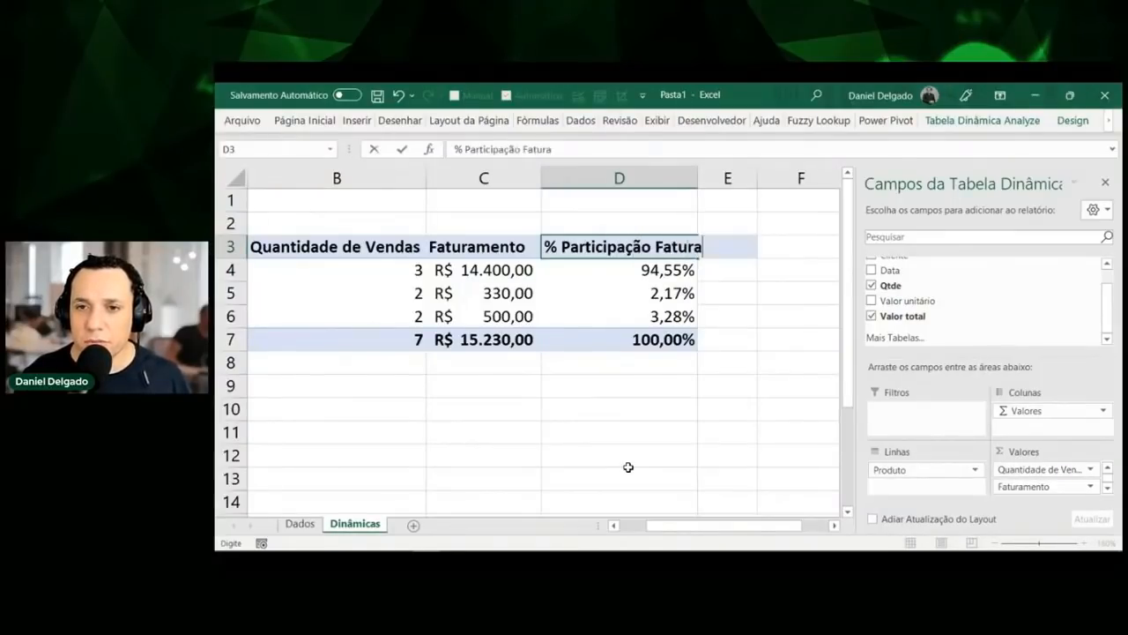
key("Return")
key("Up")
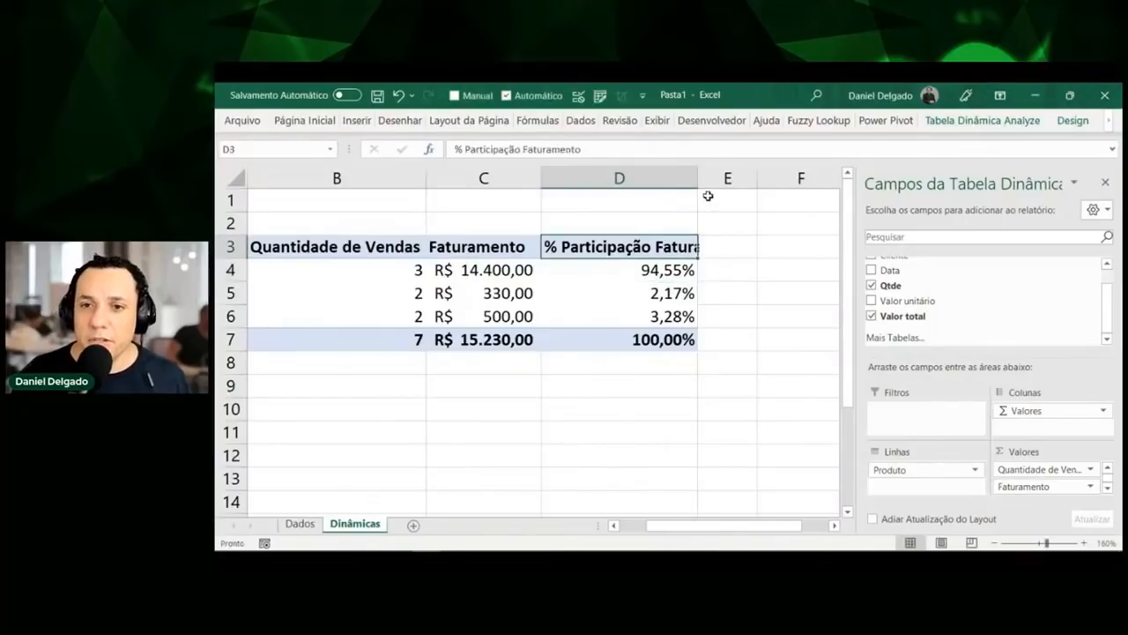
left_click_drag(697, 179, 760, 180)
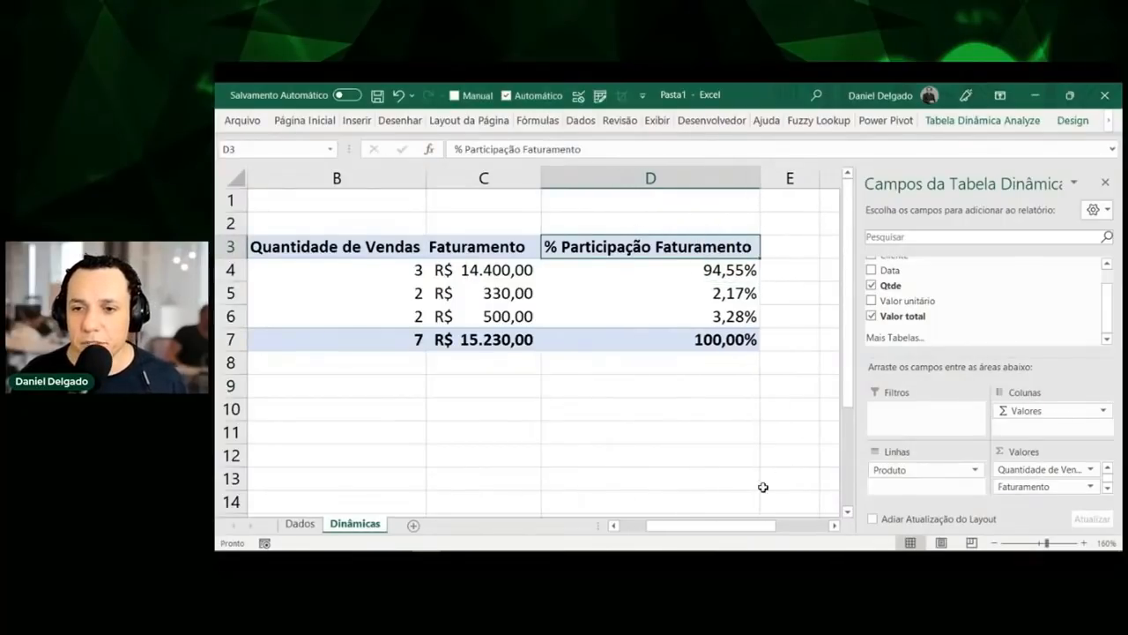
Close the pivot table's field list so that the whole table is in view
left_click_drag(750, 533, 725, 529)
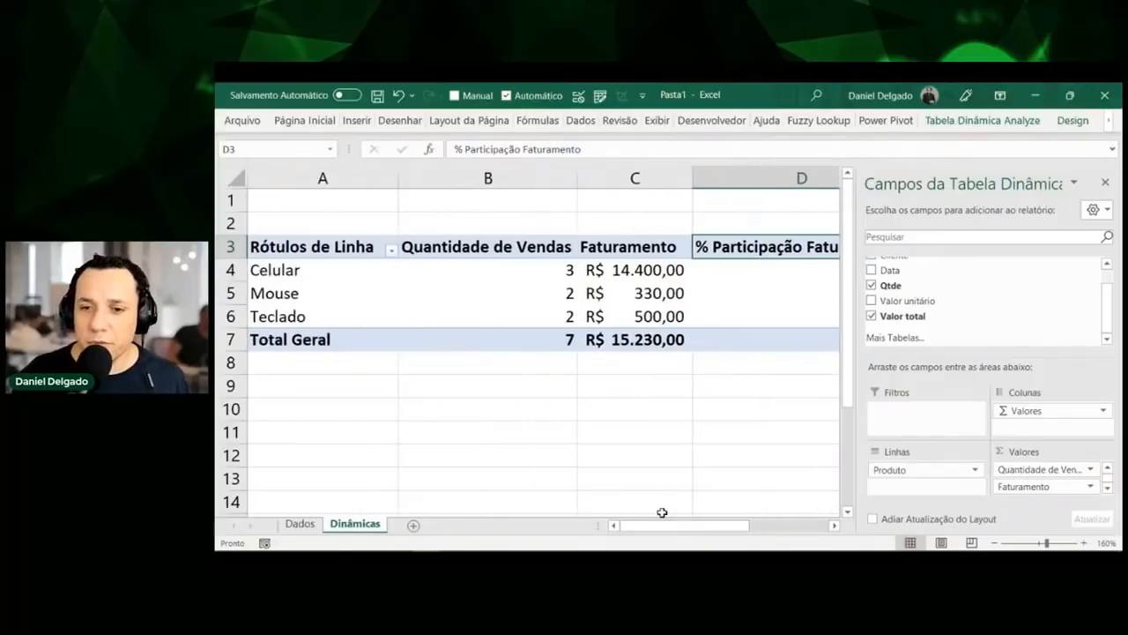
left_click(737, 344)
left_click(1106, 181)
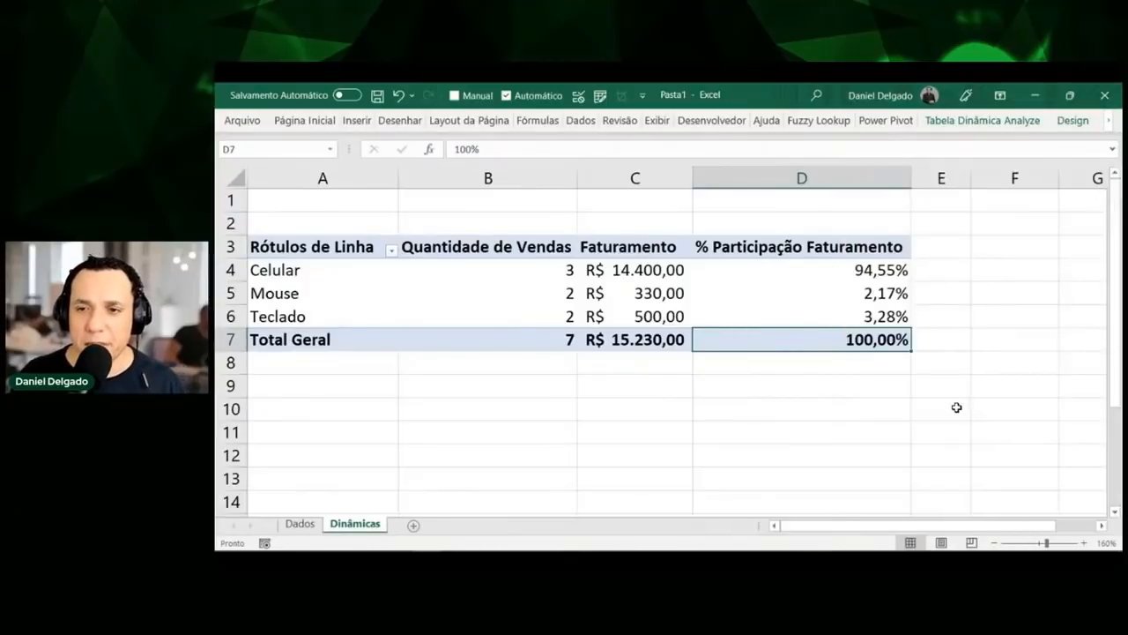
left_click_drag(938, 199, 988, 215)
left_click(1013, 250)
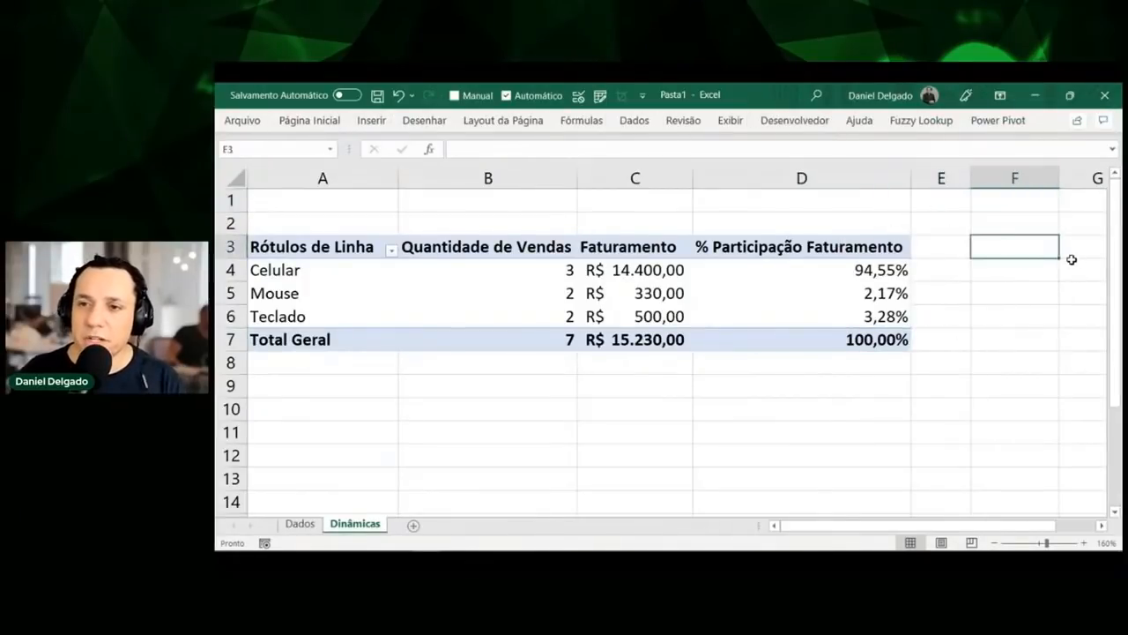
left_click(1072, 251)
left_click_drag(943, 178, 1052, 241)
left_click(899, 262)
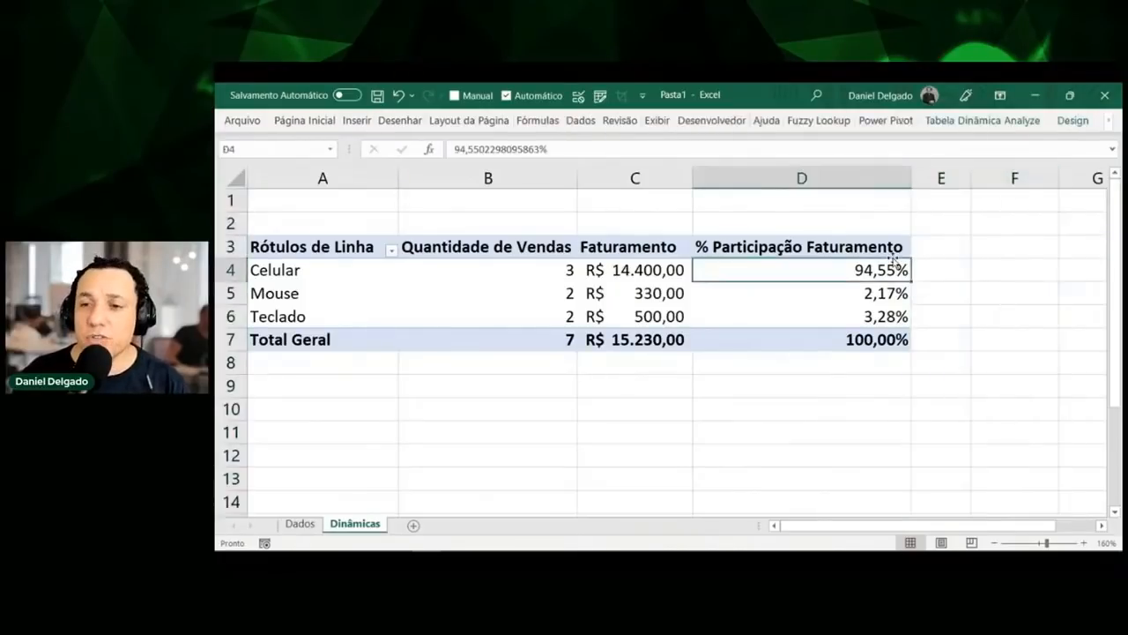
left_click(896, 240)
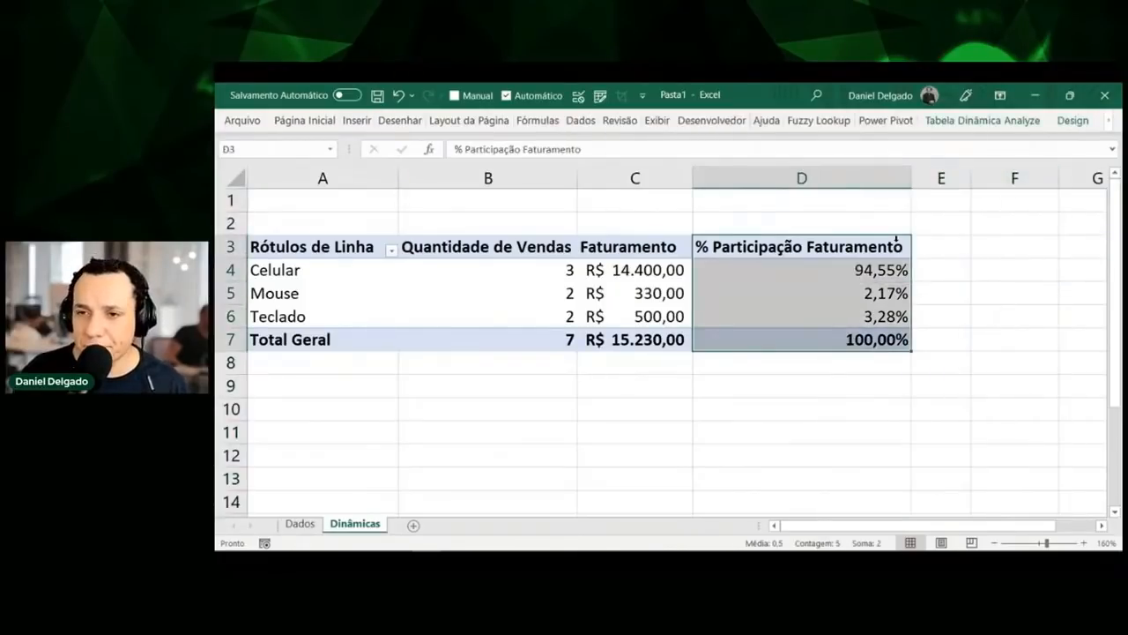
left_click(949, 253)
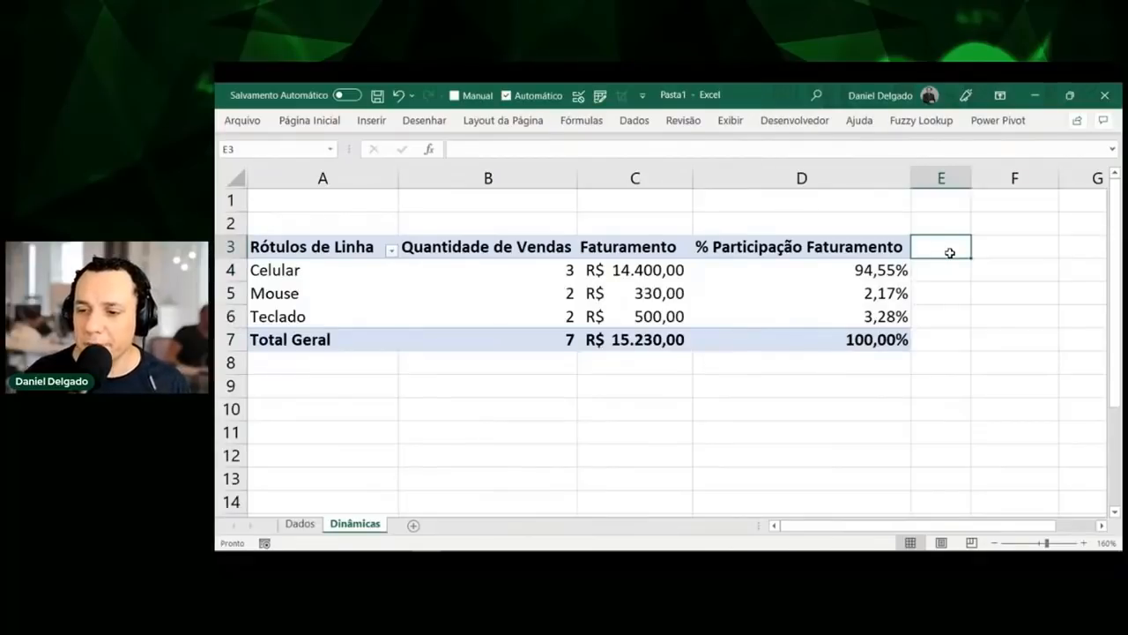
Set up a second pivot table from TabVendas on the Dados sheet, placed in the existing sheet Dinâmicas at cell G3
left_click(301, 524)
left_click(587, 284)
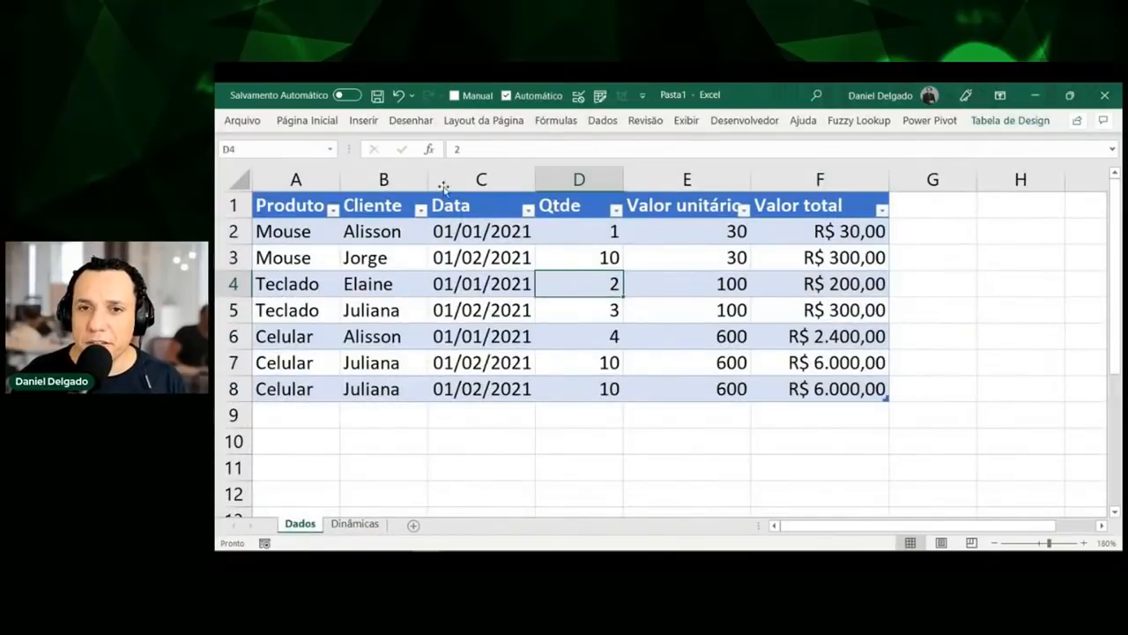
left_click(364, 121)
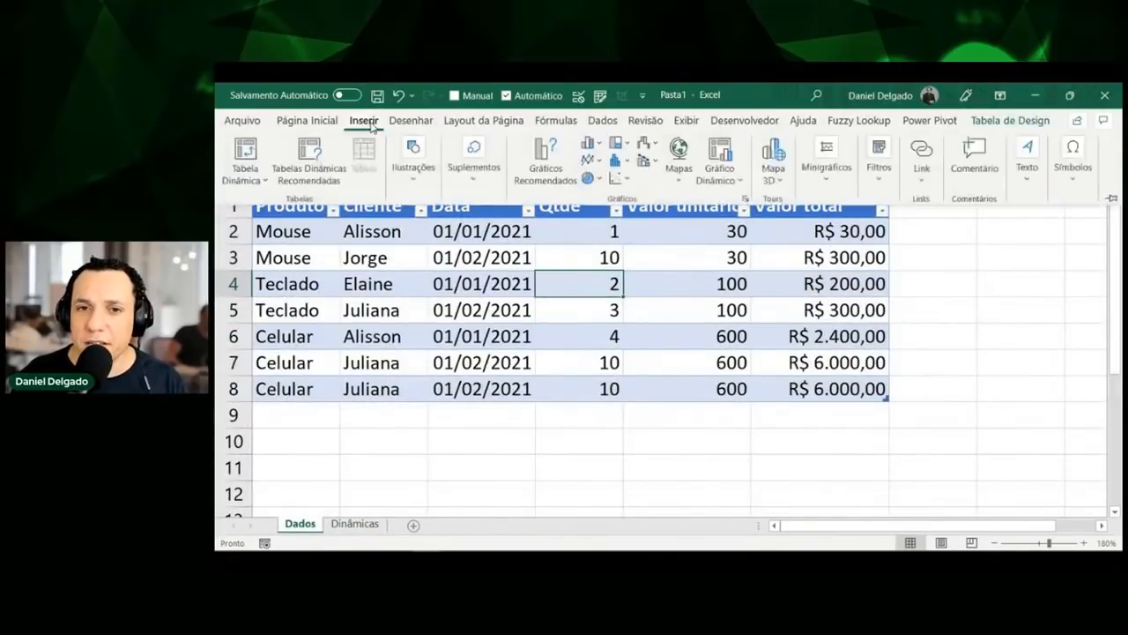
left_click(256, 158)
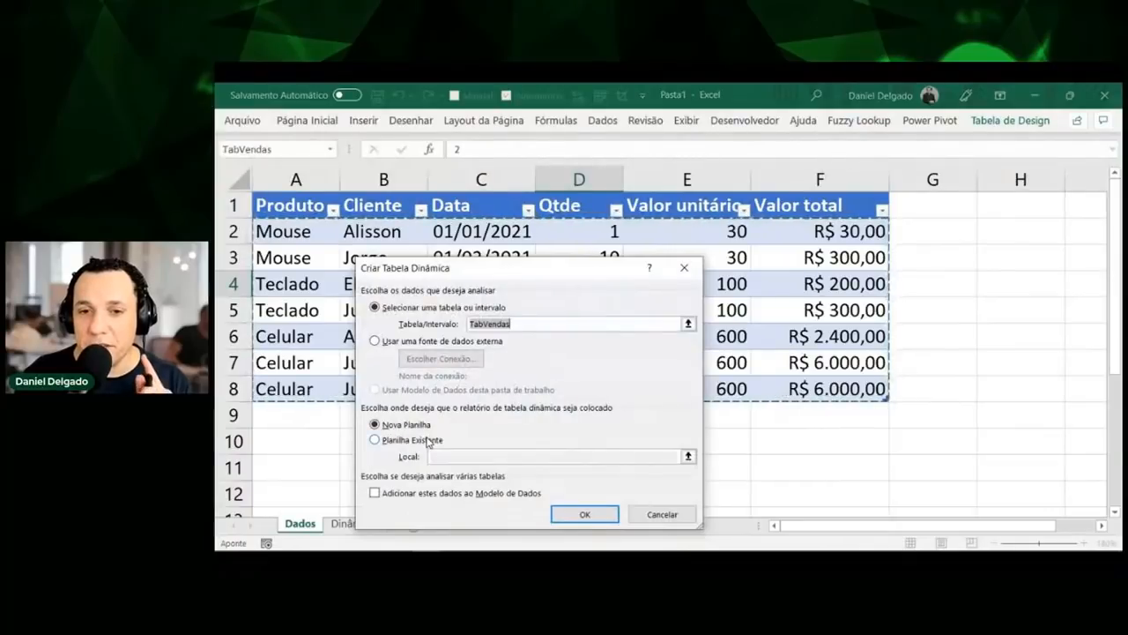
left_click(427, 443)
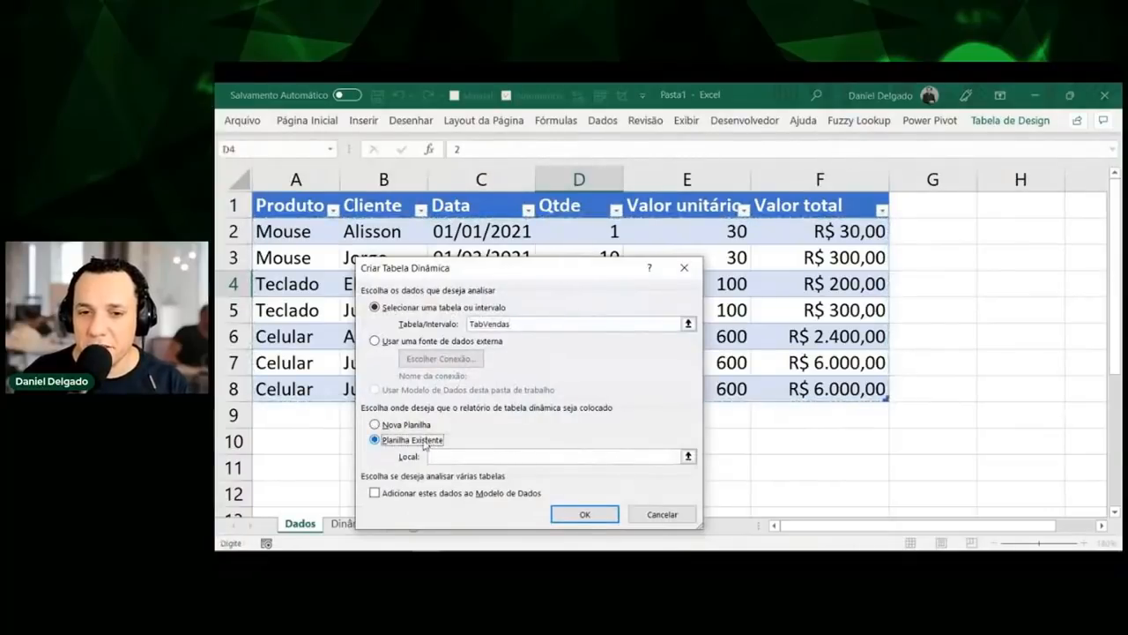
left_click(341, 523)
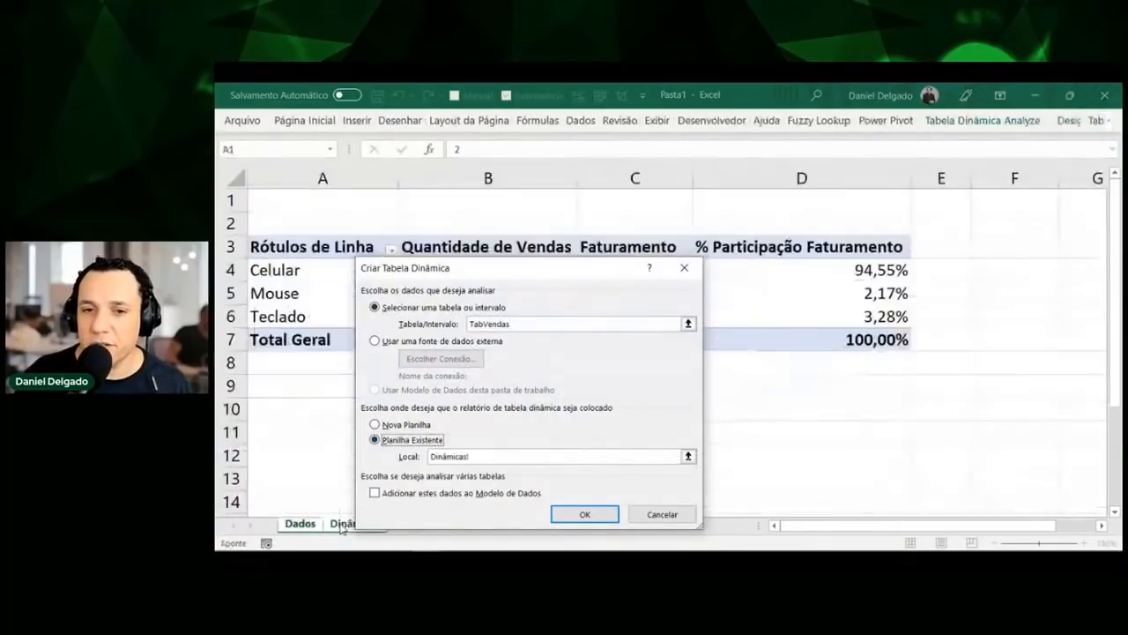
left_click(1091, 246)
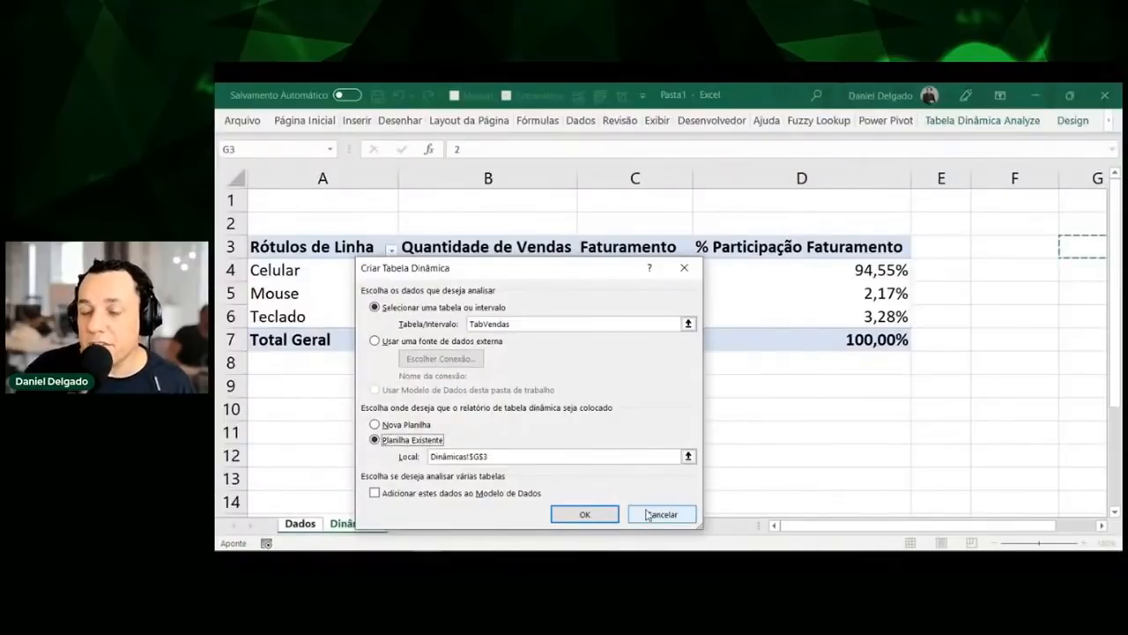
key("ctrl+shift+a")
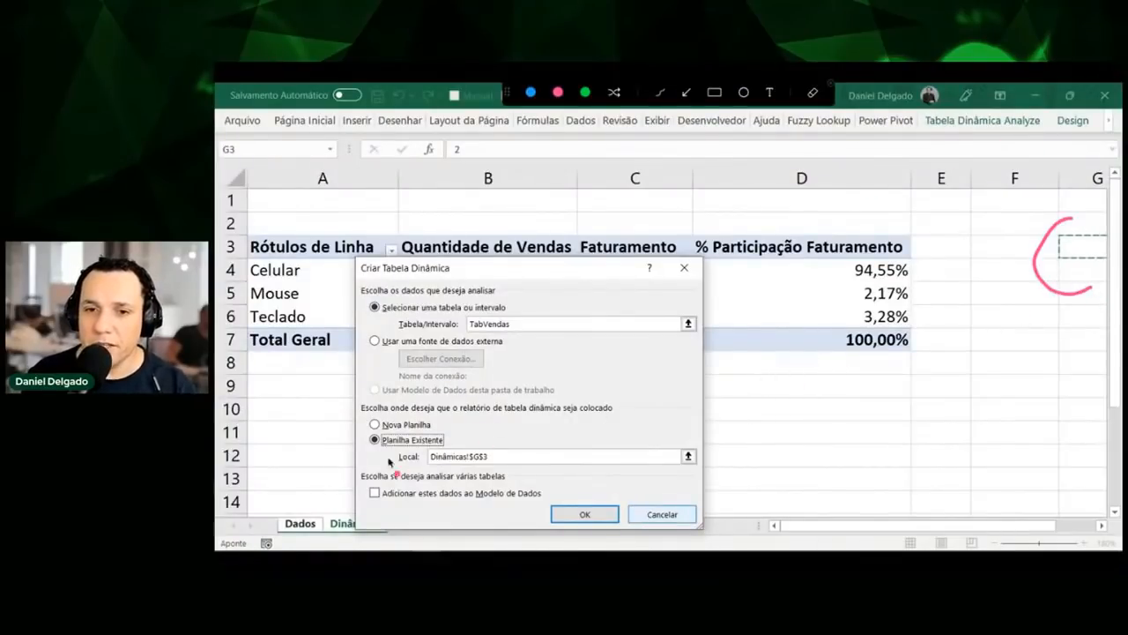
mouse_move(352, 437)
left_mouse_down()
mouse_move(402, 428)
mouse_move(442, 445)
mouse_move(363, 439)
left_mouse_up()
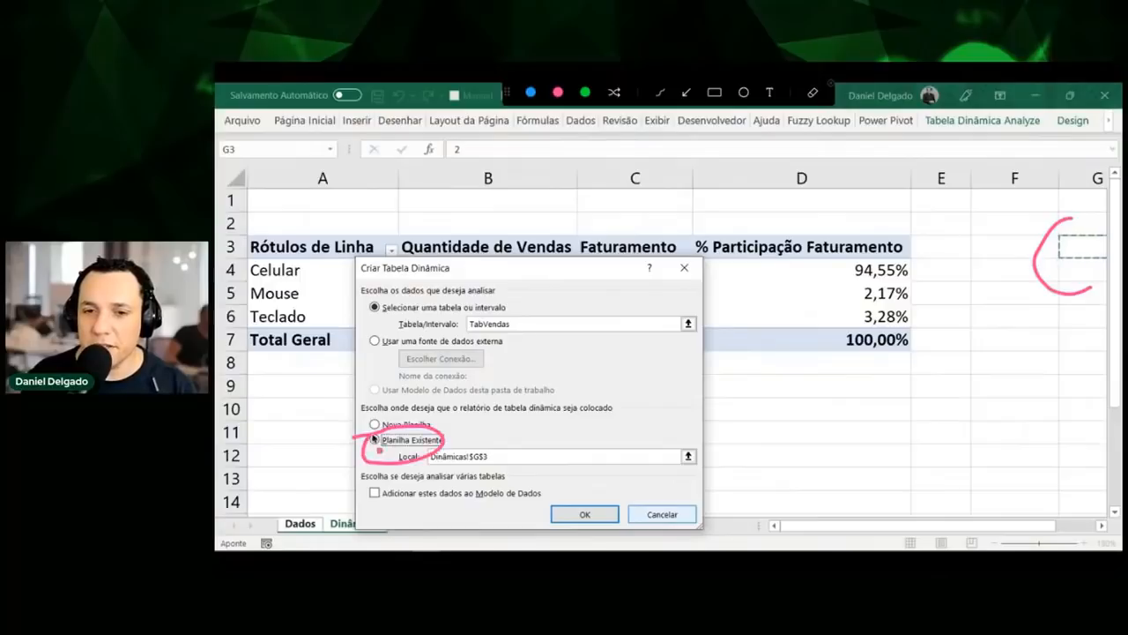
mouse_move(328, 485)
left_mouse_down()
mouse_move(343, 518)
mouse_move(349, 499)
left_mouse_up()
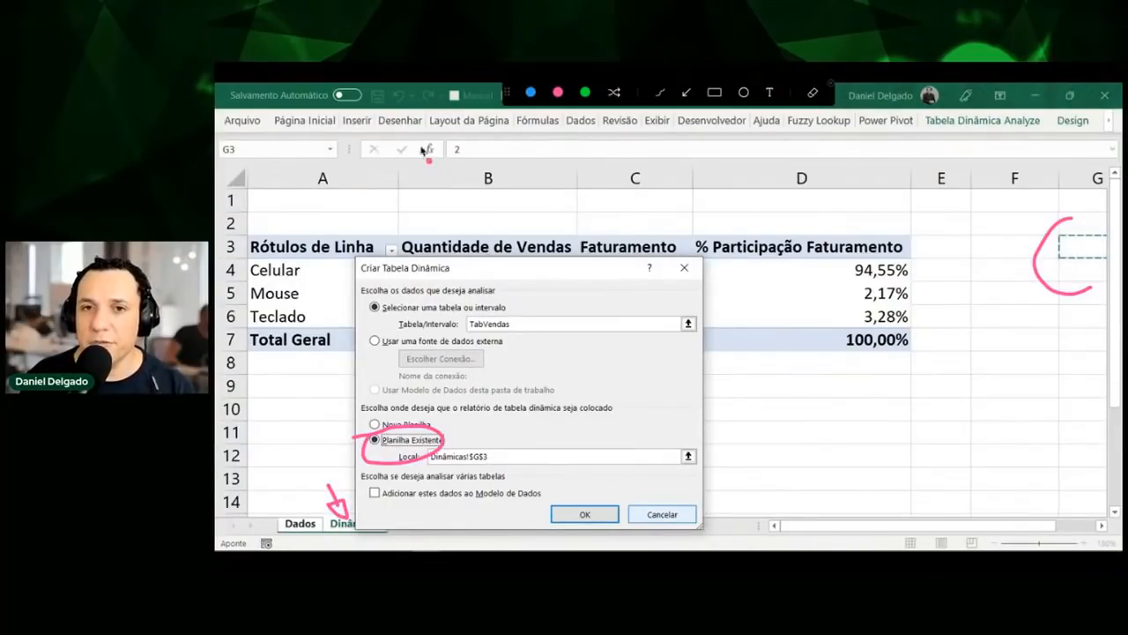
mouse_move(454, 412)
left_mouse_down()
mouse_move(474, 430)
mouse_move(461, 404)
left_mouse_up()
left_click_drag(321, 470, 323, 494)
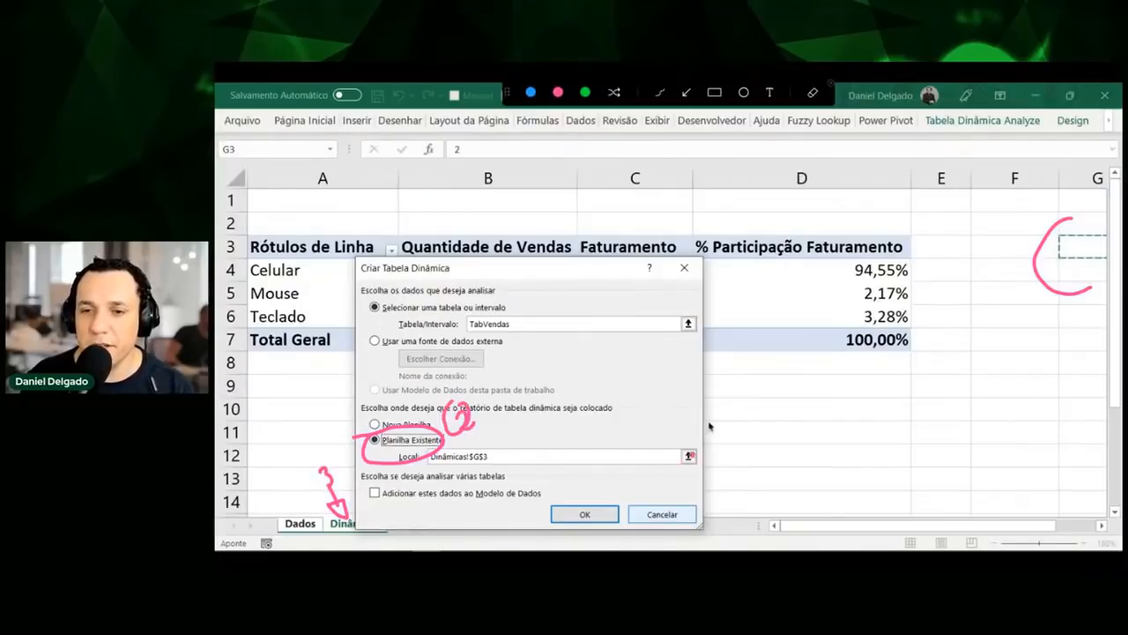
key("Escape")
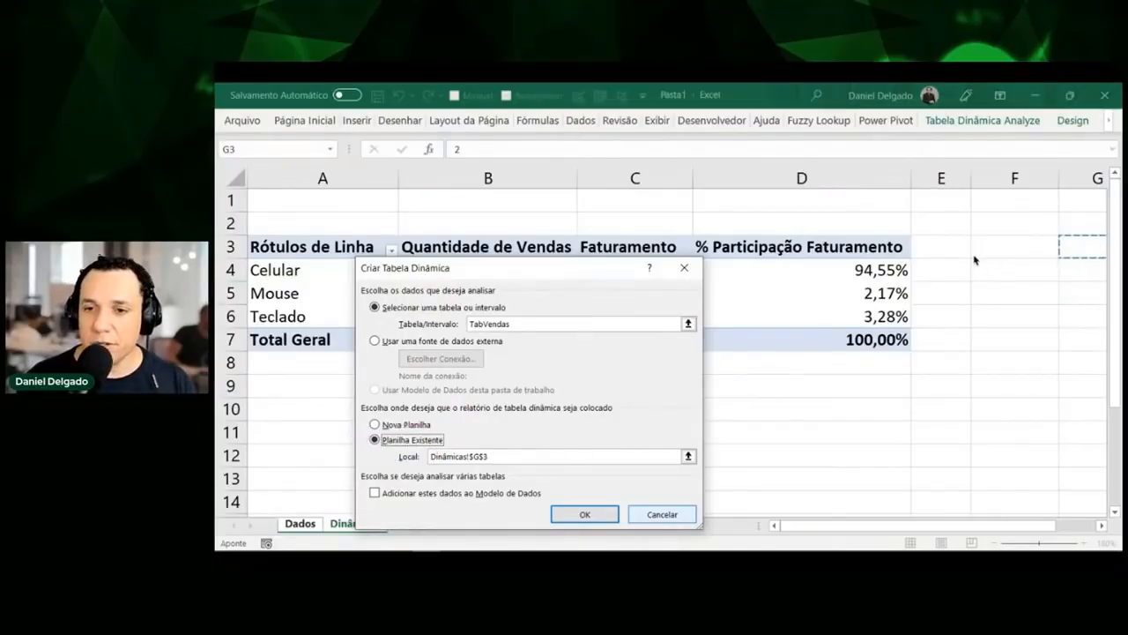
Create the pivot table at G3 and add the Data field to its rows
left_click(582, 514)
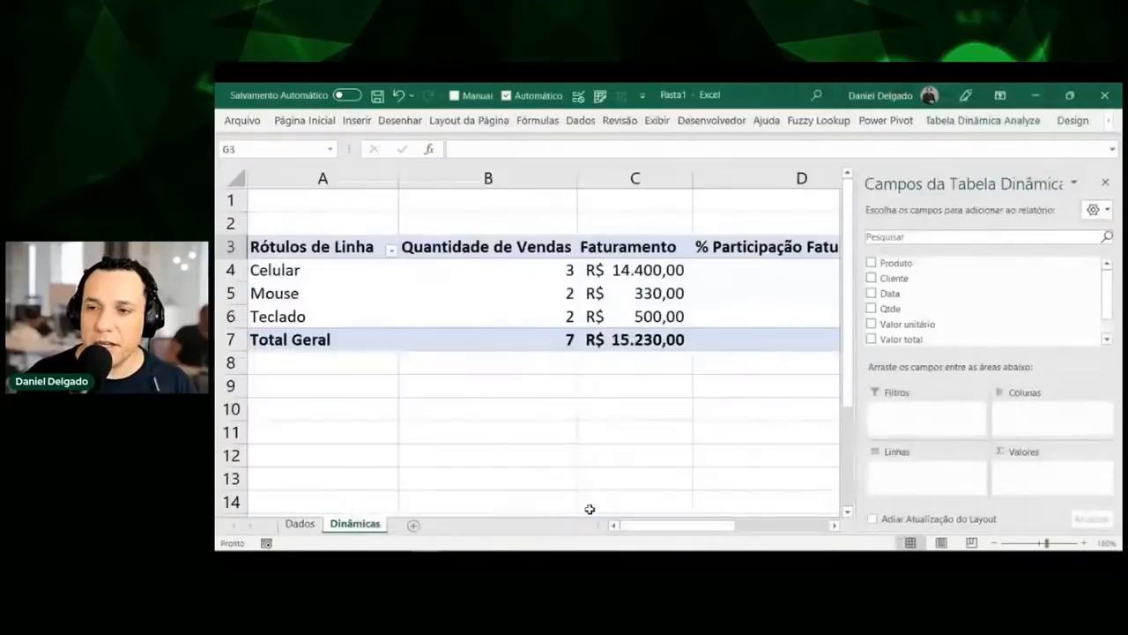
left_click_drag(834, 524, 777, 530)
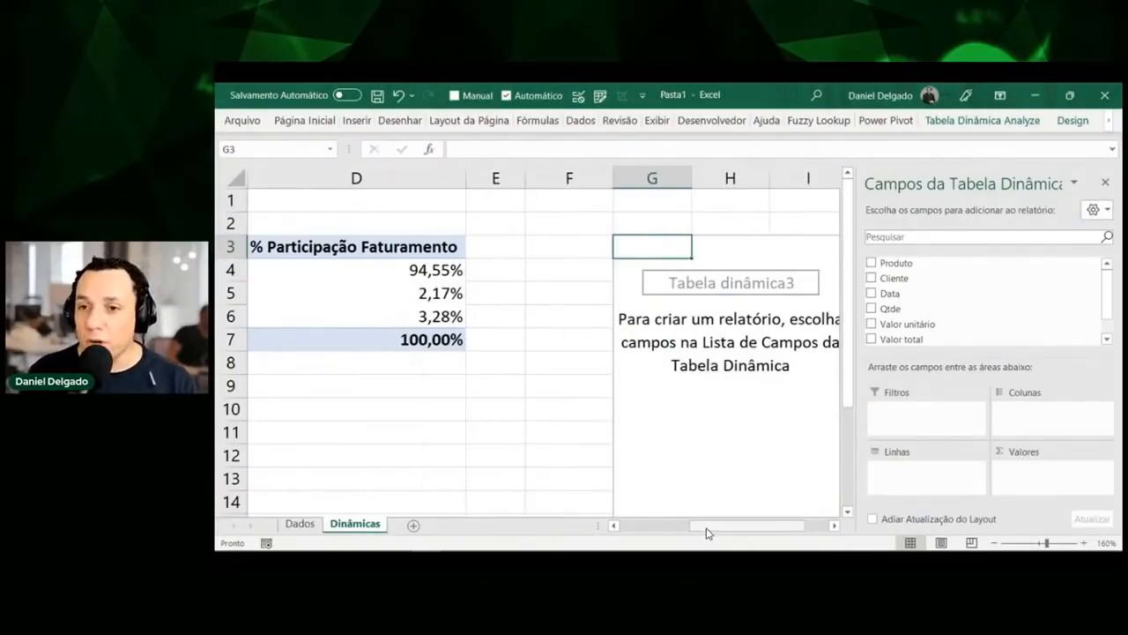
left_click_drag(1108, 294, 1108, 298)
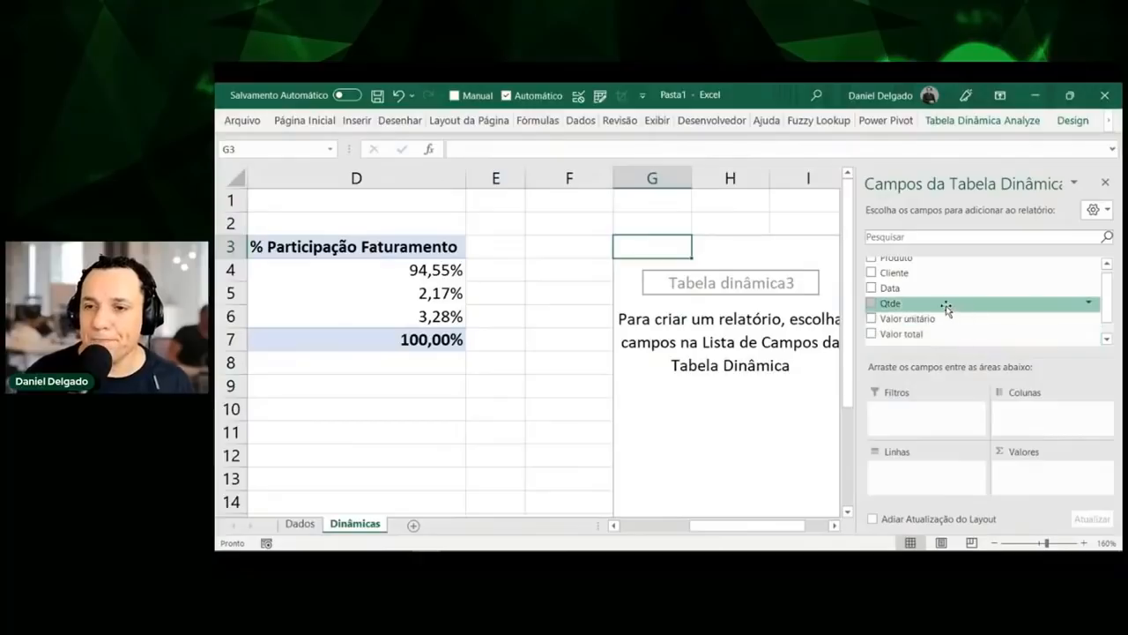
left_click_drag(944, 290, 938, 476)
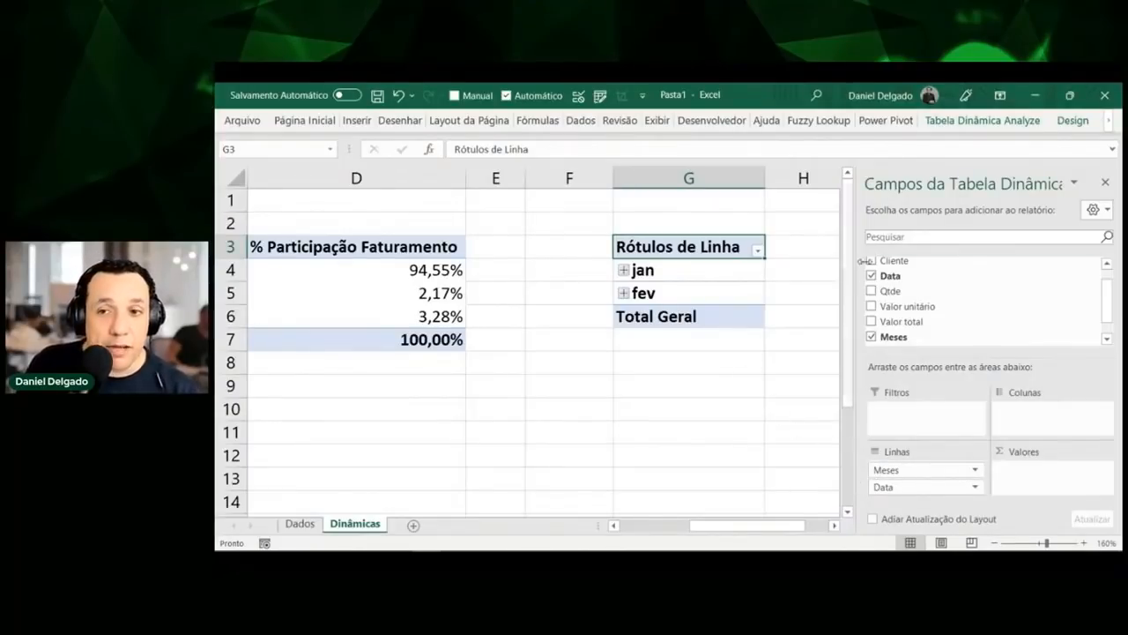
left_click_drag(890, 275, 917, 484)
left_click(917, 485)
left_click(755, 405)
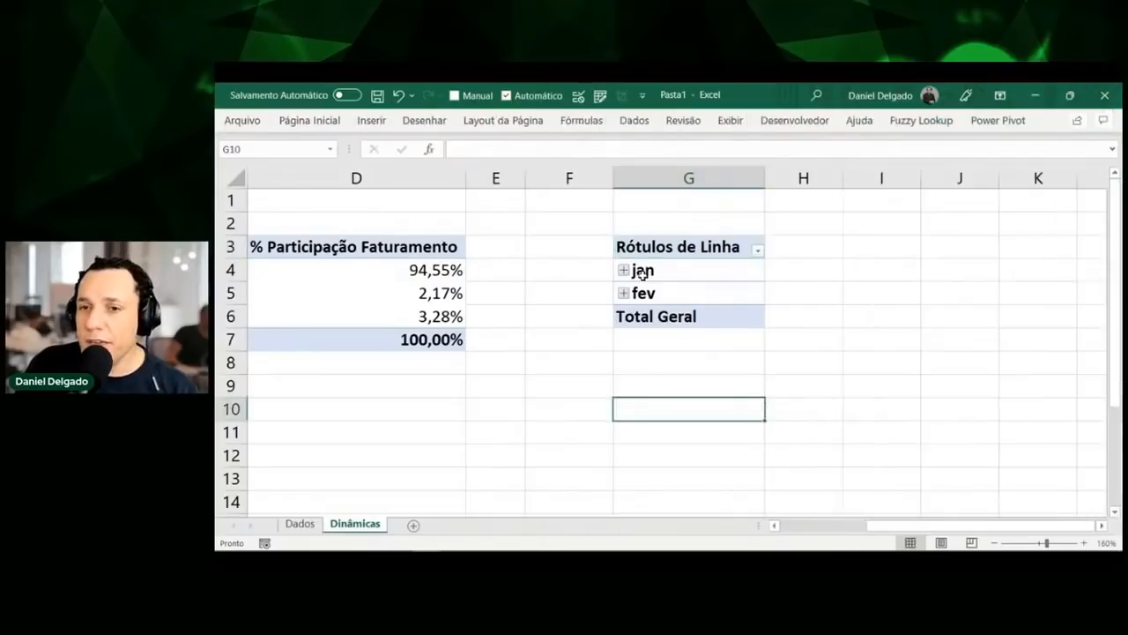
Ungroup the months in the pivot table at G3 so its rows list the individual dates
left_click(642, 273)
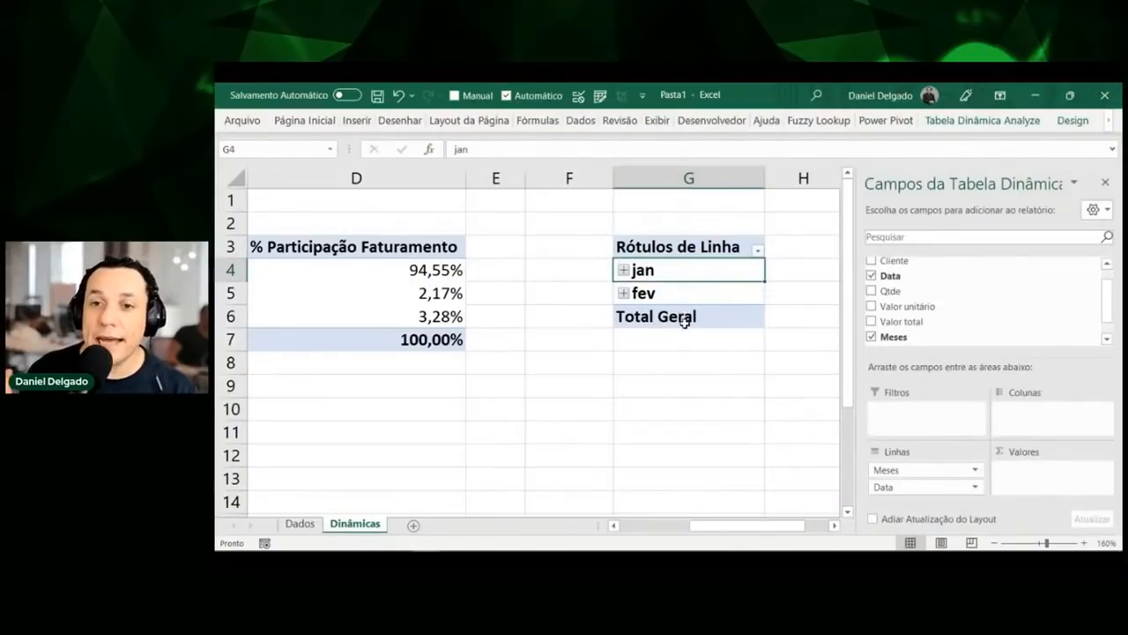
right_click(661, 272)
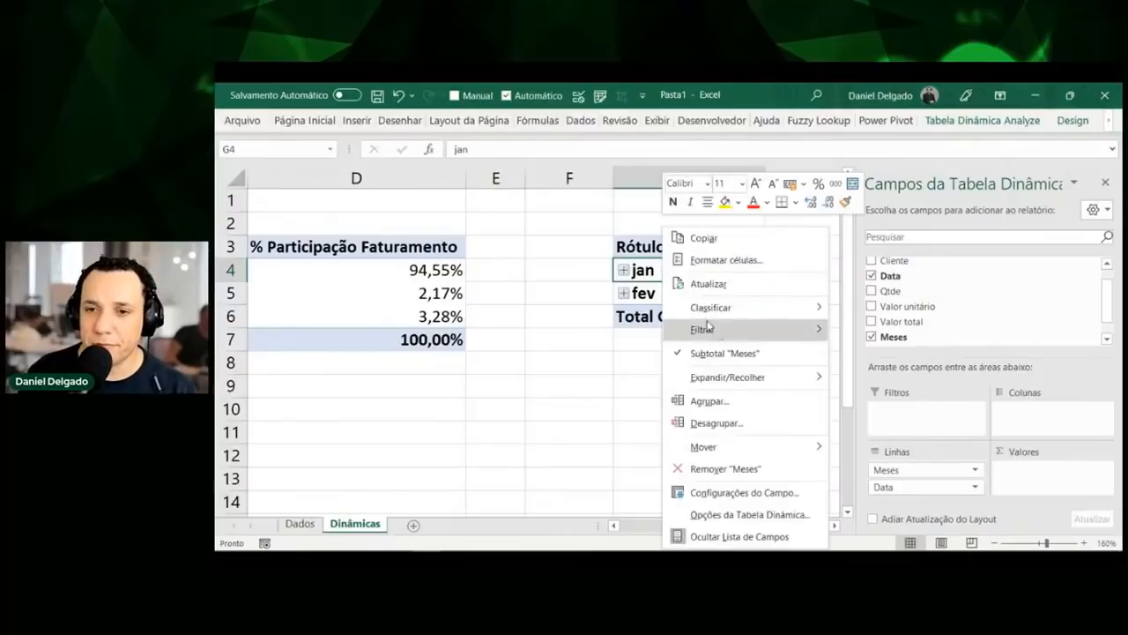
left_click(716, 423)
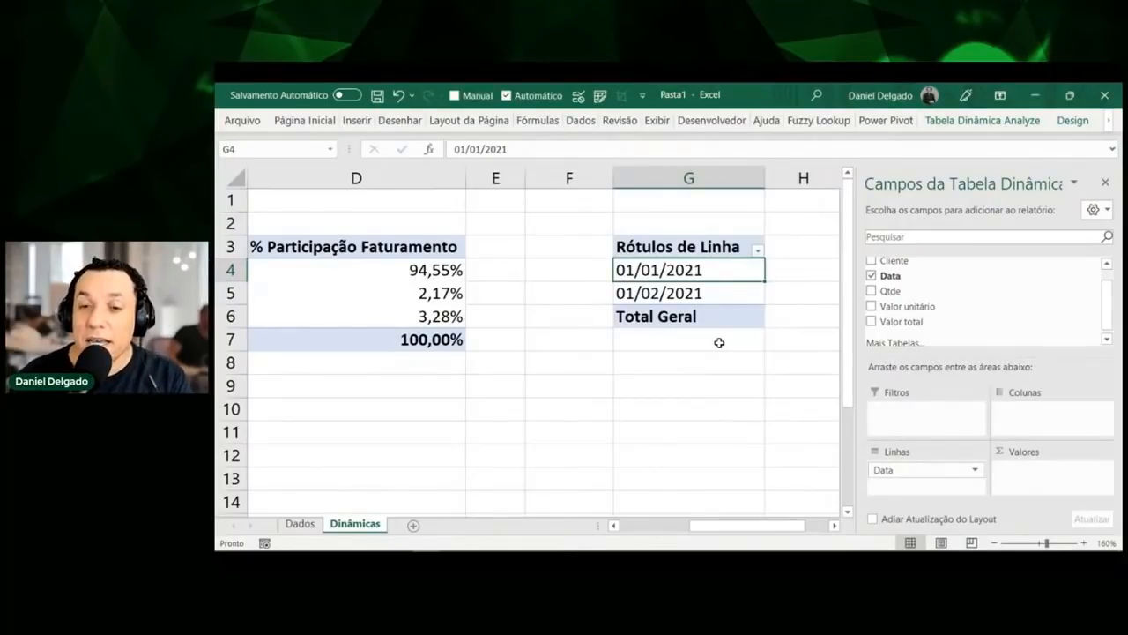
Examine the dates in the Data column of the Dados sheet against the row labels of the pivot table at G3
left_click(304, 525)
left_click_drag(465, 232, 486, 389)
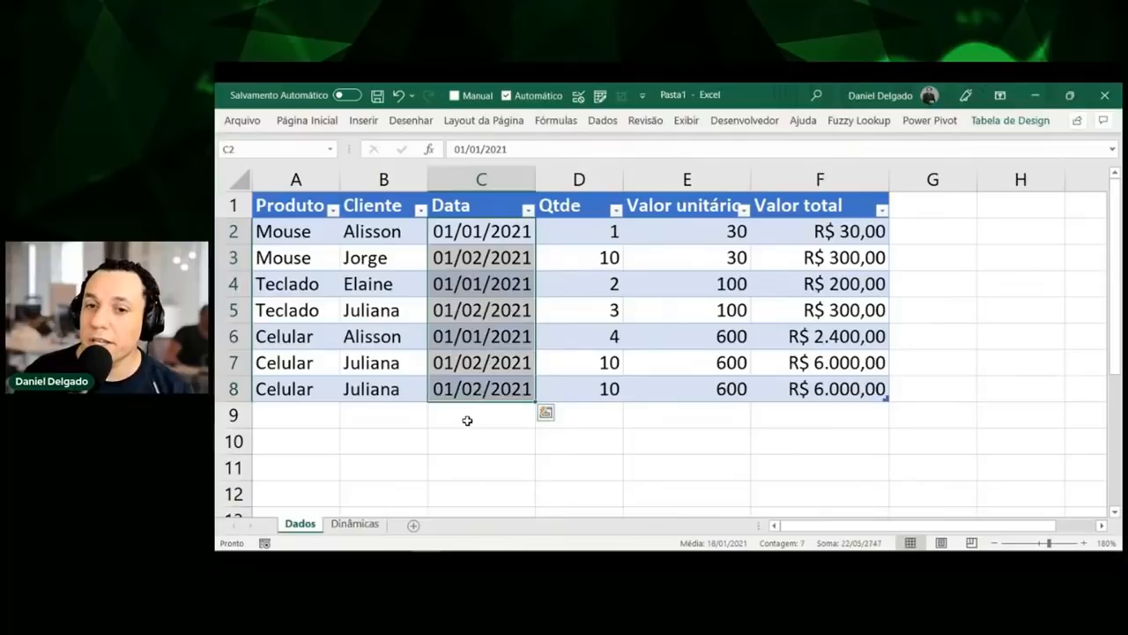
left_click(465, 419)
left_click(378, 527)
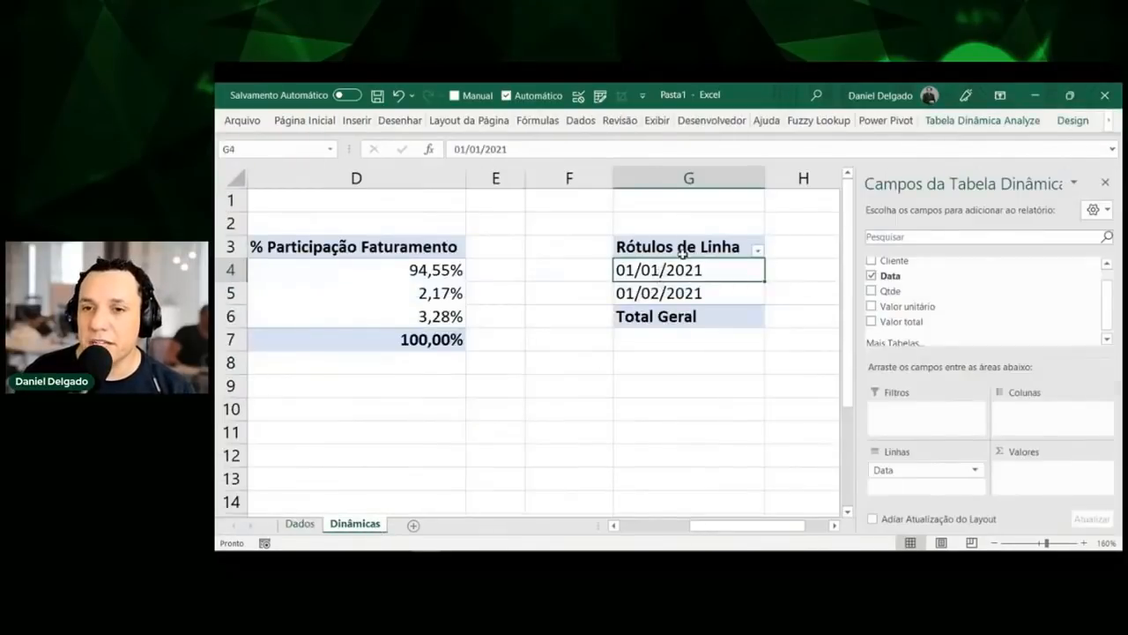
left_click(300, 524)
left_click_drag(481, 231, 482, 298)
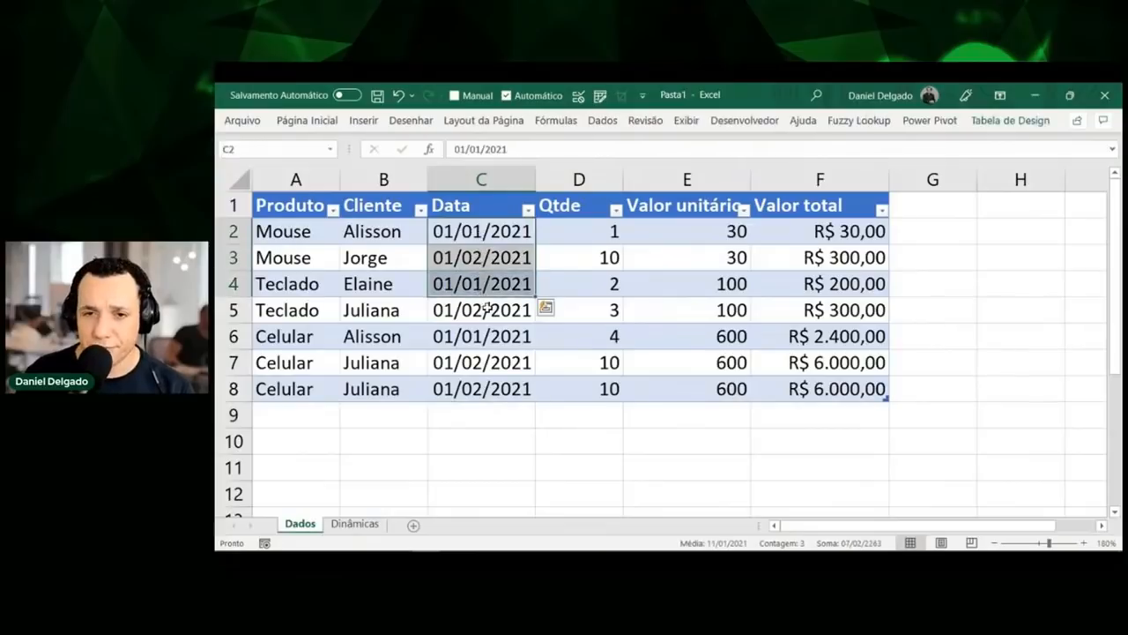
left_click(501, 286)
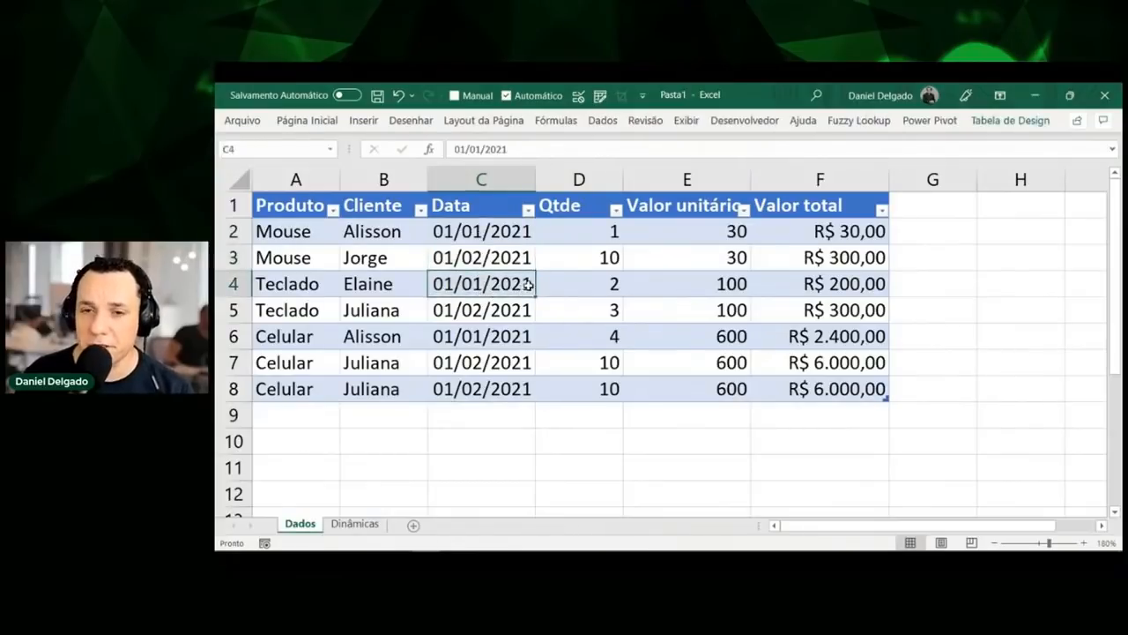
Widen the Data column on the Dados sheet to make the alignment of its dates easier to see
double_click(530, 284)
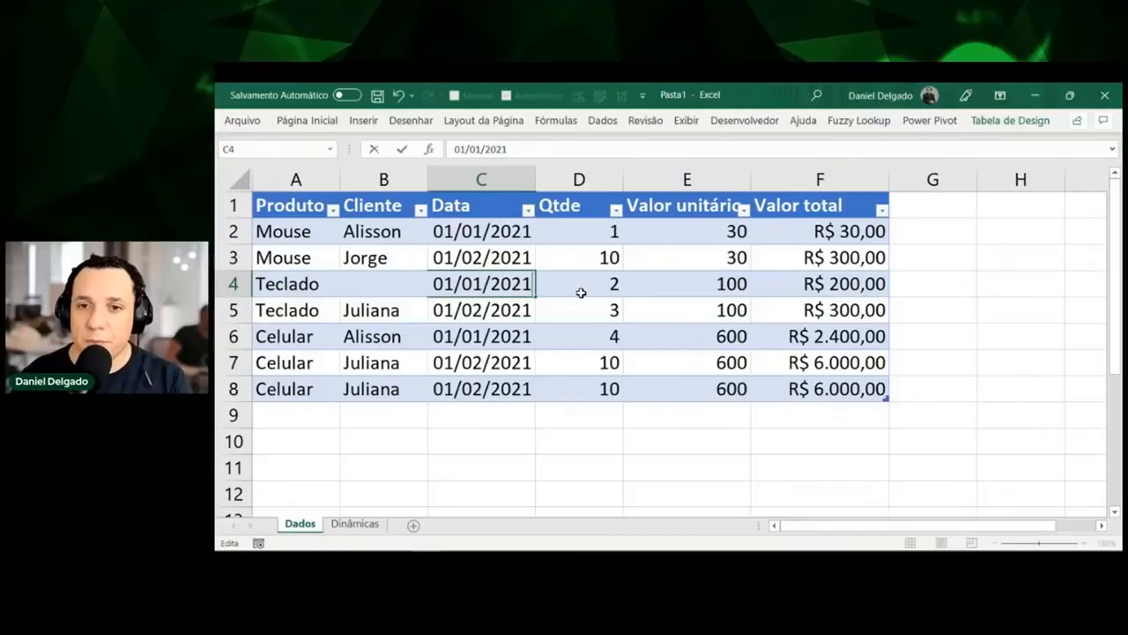
key("Return")
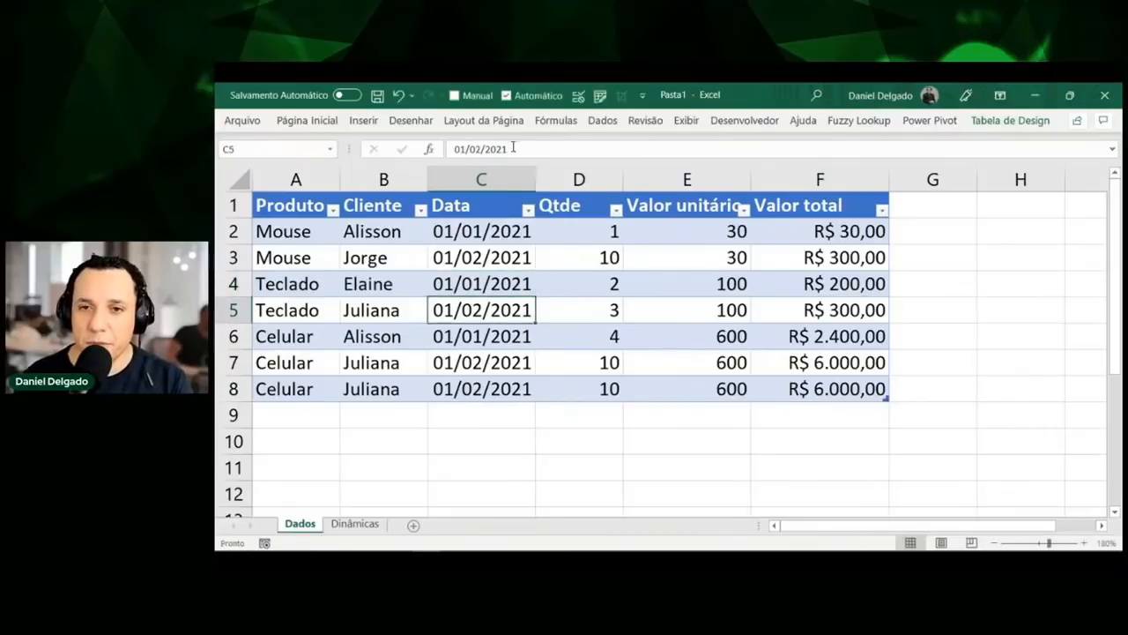
left_click_drag(535, 174, 600, 174)
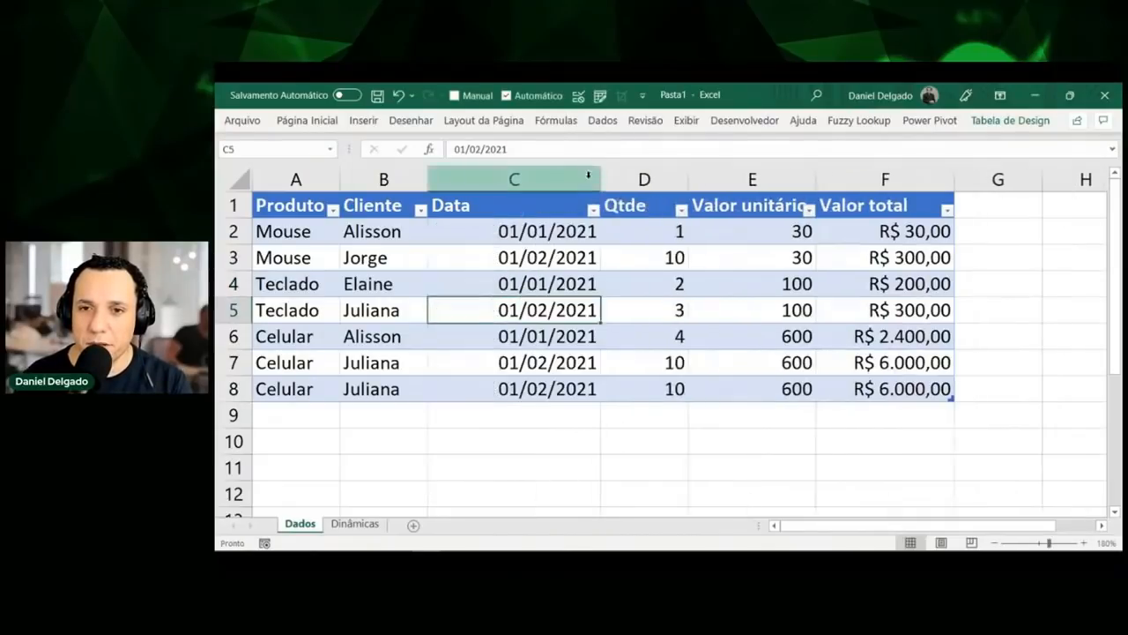
Change the date in cell C4 of the Dados sheet to 01/13/2021
left_click(584, 279)
key("F2")
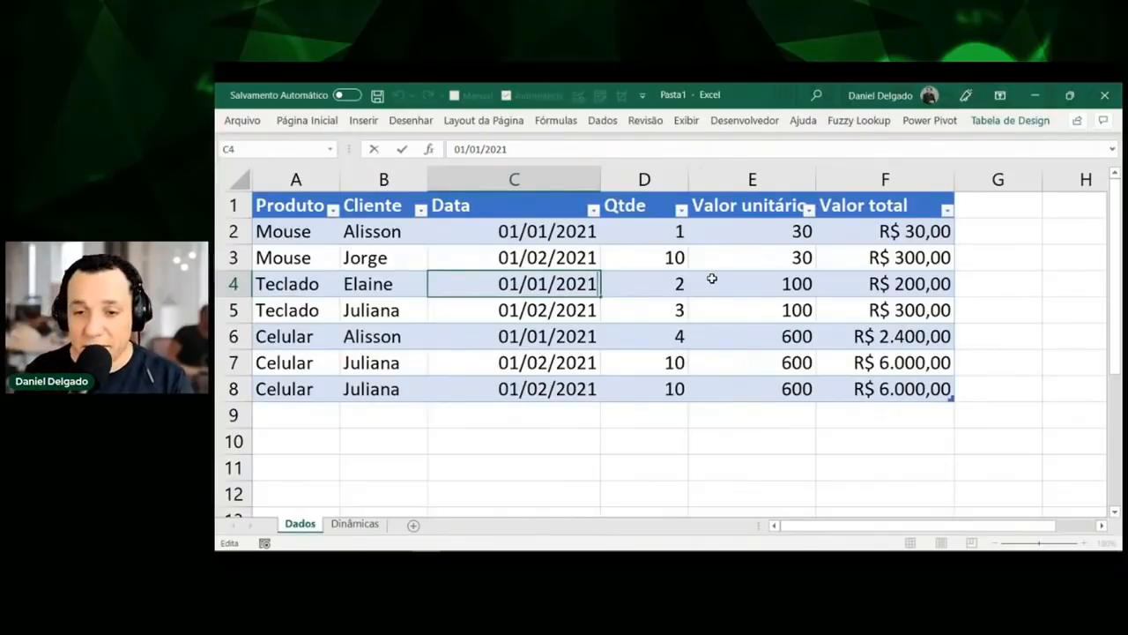
key("Left")
key("Left")
key("Left")
key("Left")
key("Left")
key("Left")
key("Left")
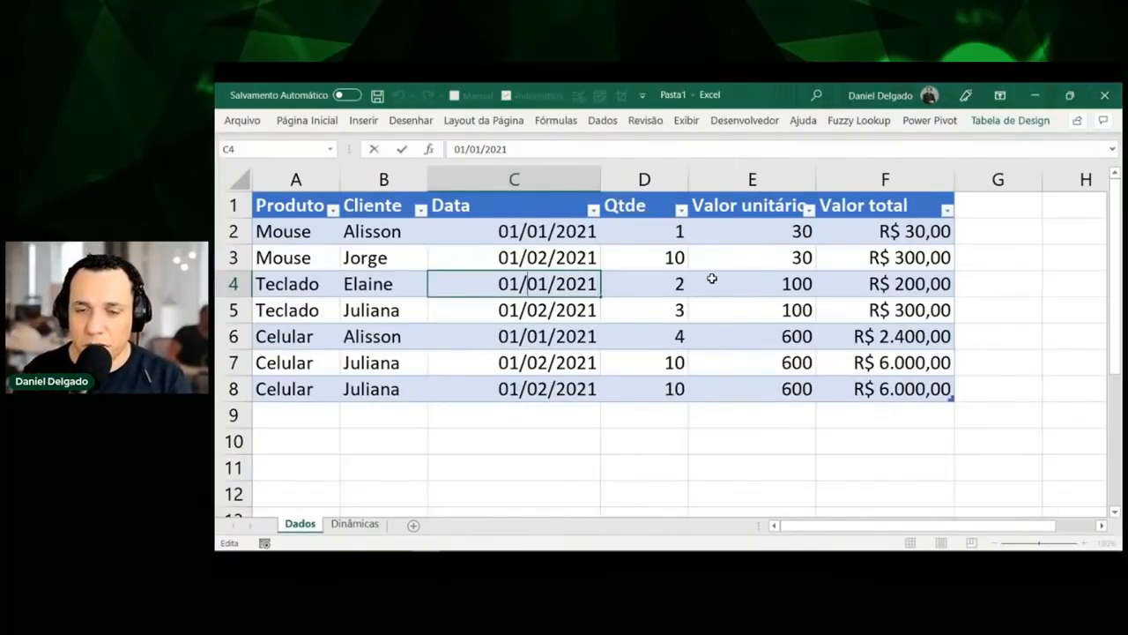
key("shift+Right")
key("shift+Right")
type("13")
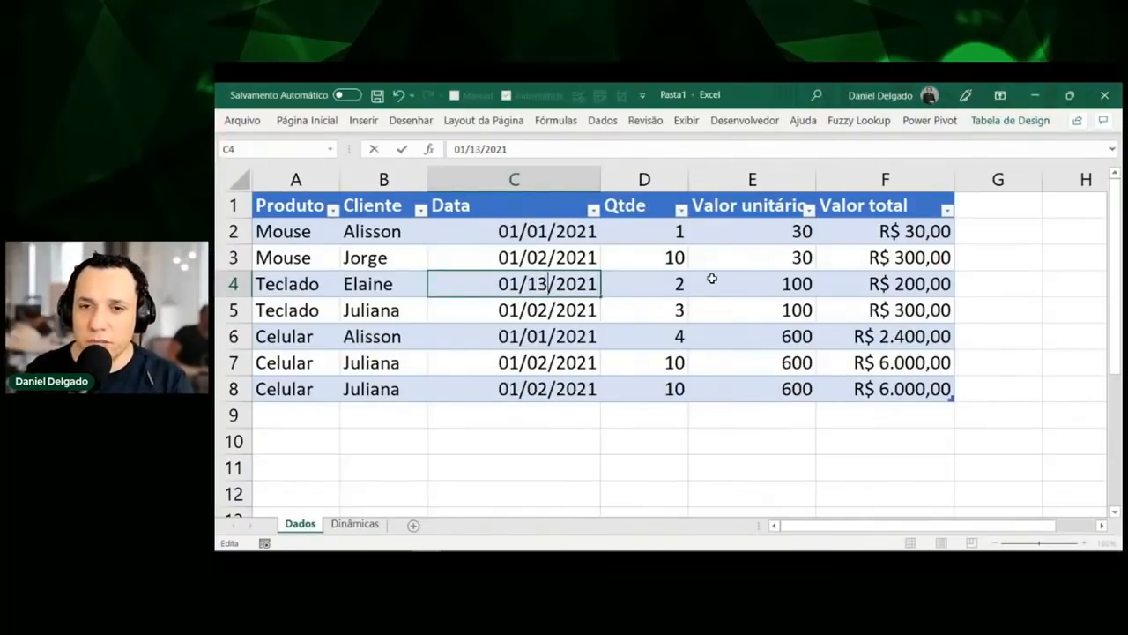
key("Return")
key("Up")
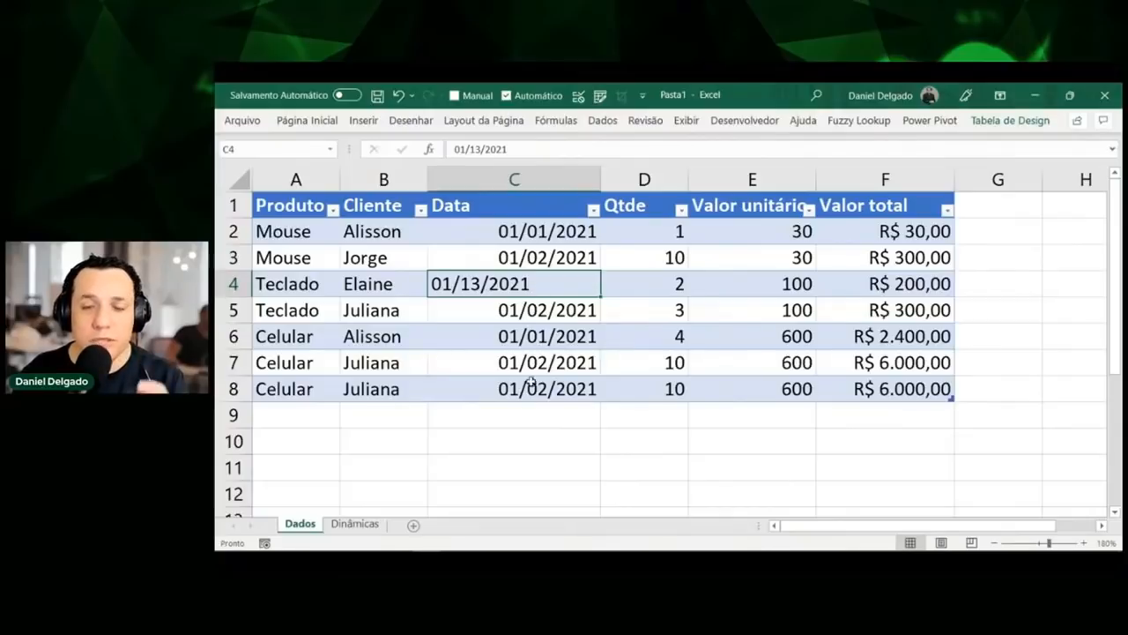
On the Dinâmicas sheet, remove Data from the second pivot table's rows, refresh the table and add Data to the rows again
left_click(357, 524)
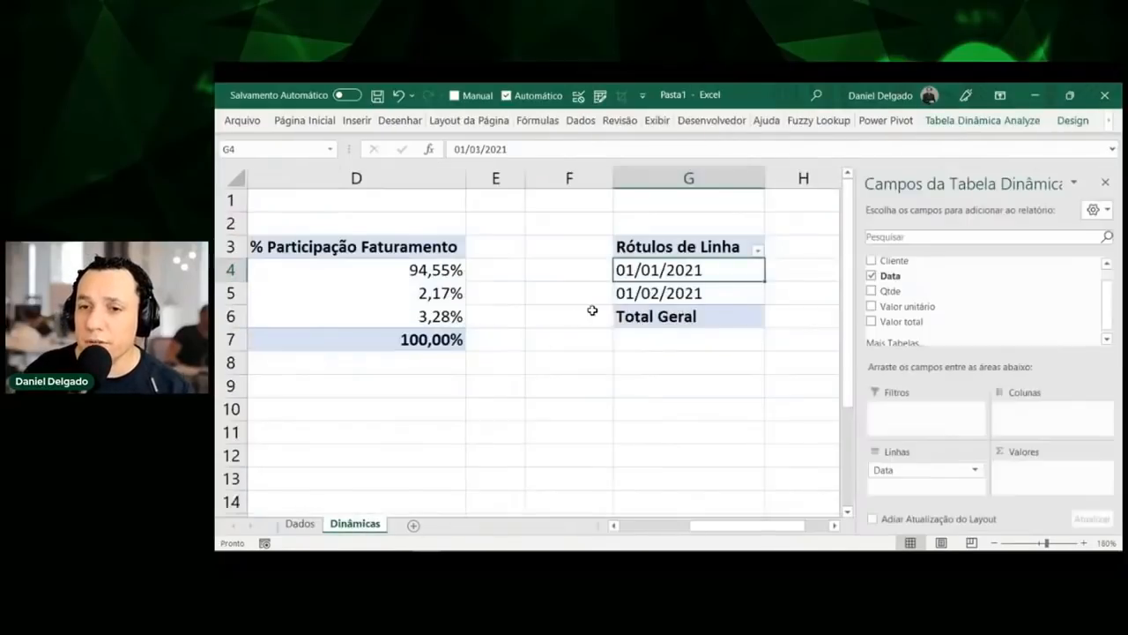
right_click(696, 274)
key("Escape")
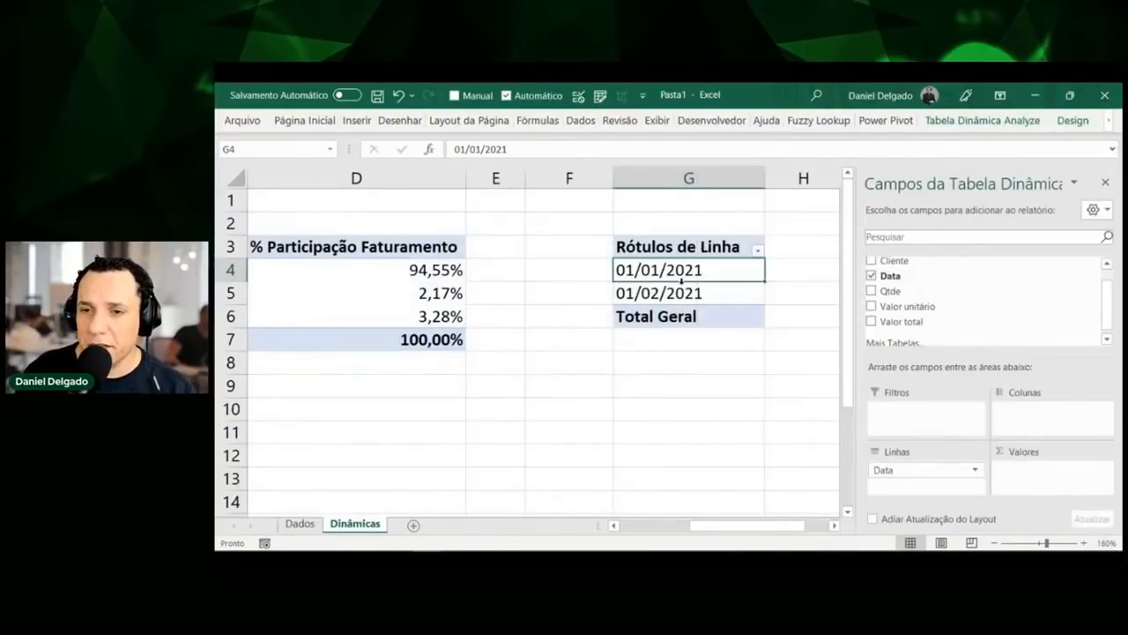
left_click_drag(912, 474, 661, 339)
right_click(665, 266)
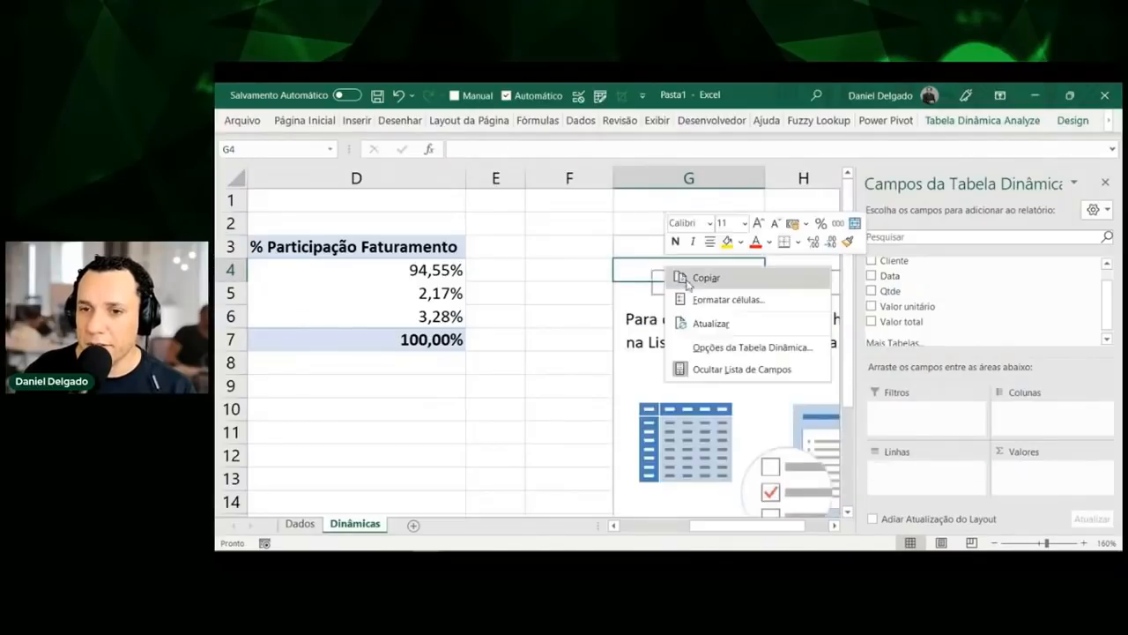
left_click(725, 324)
left_click_drag(886, 275, 892, 476)
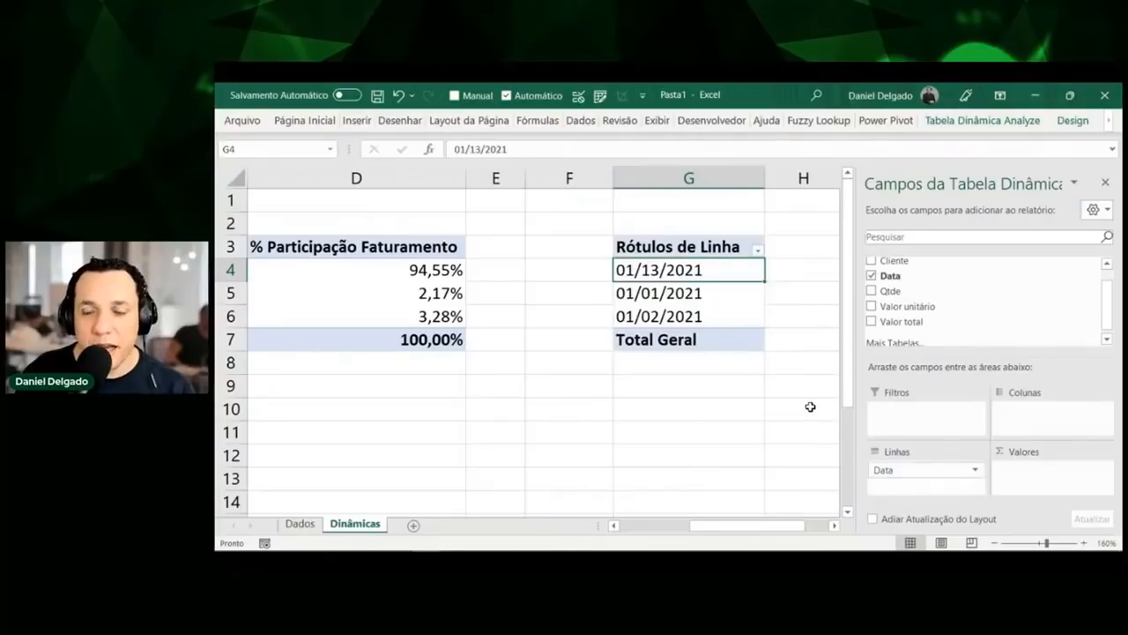
Try to group the pivot table's row labels from 01/13/2021, and check that date in the source table on the Dados sheet
right_click(679, 273)
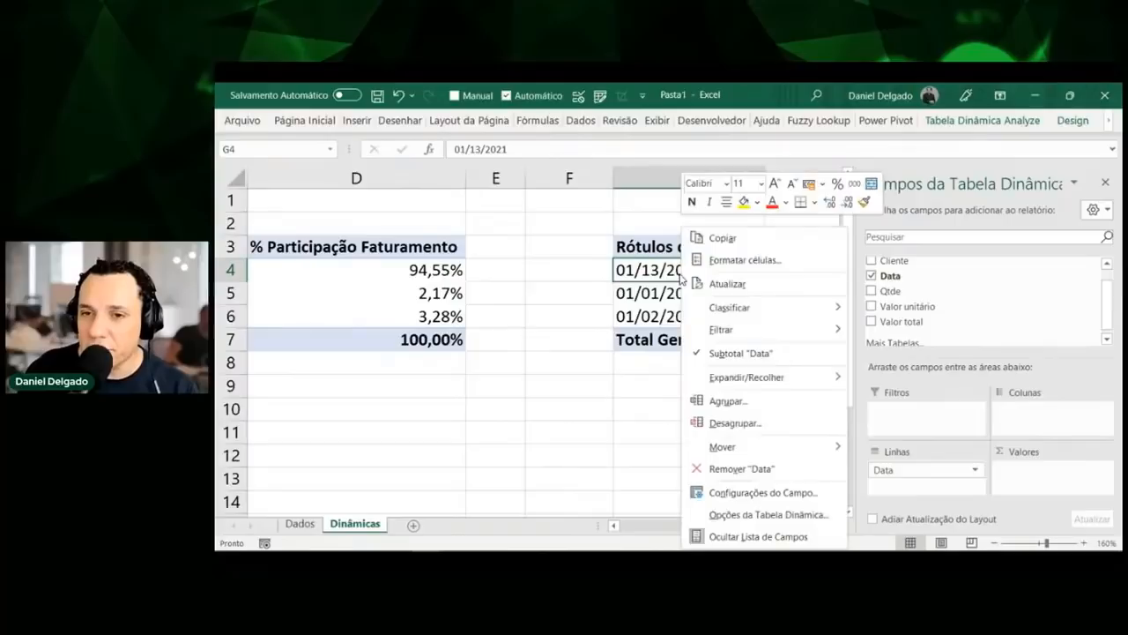
left_click(755, 404)
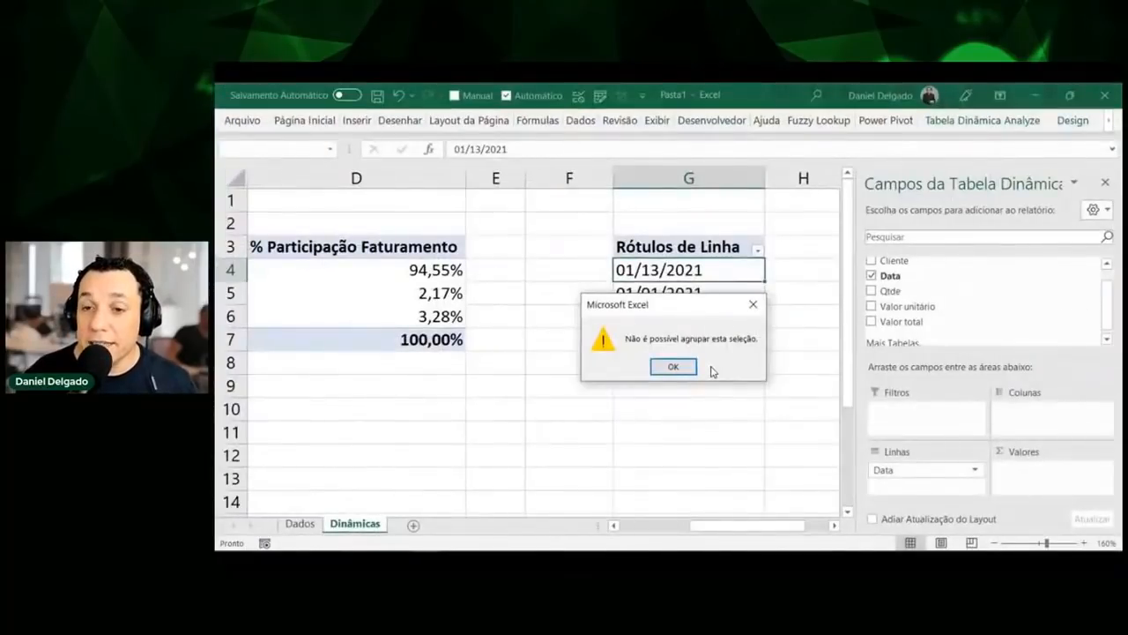
left_click(673, 369)
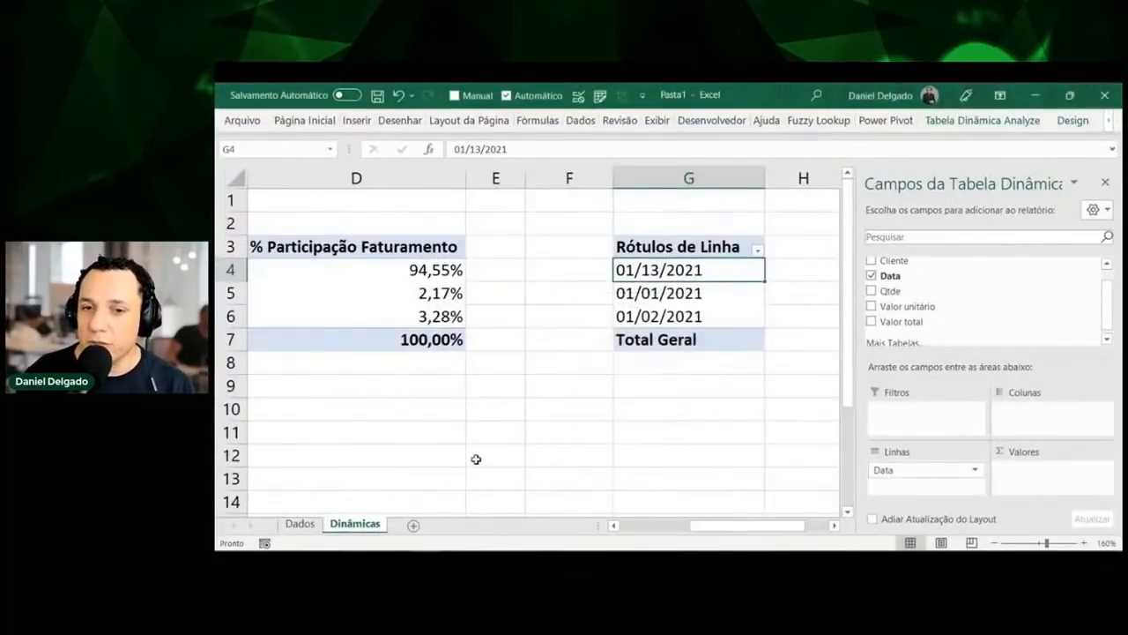
left_click(315, 525)
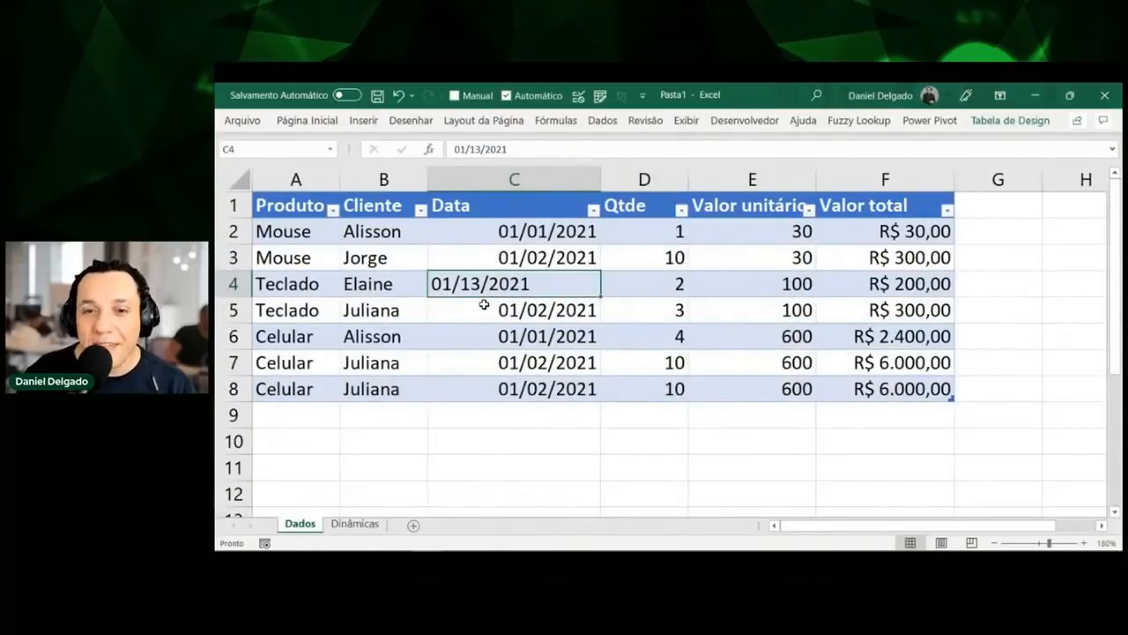
left_click(363, 525)
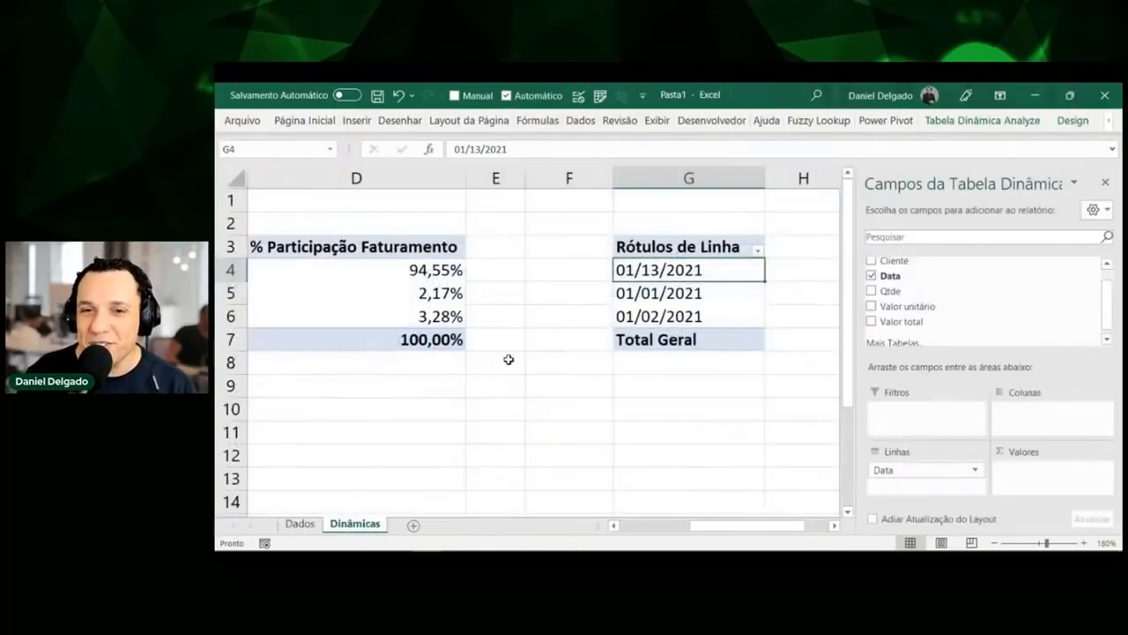
Correct the date in cell C4 of the Dados sheet to 01/02/2021
left_click(300, 524)
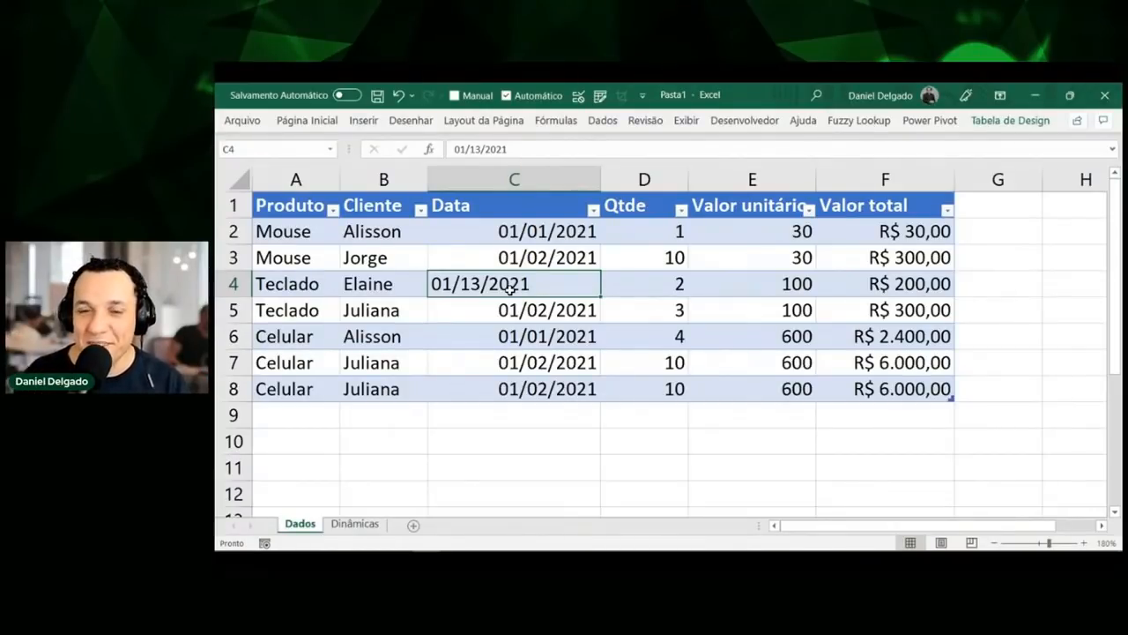
double_click(512, 288)
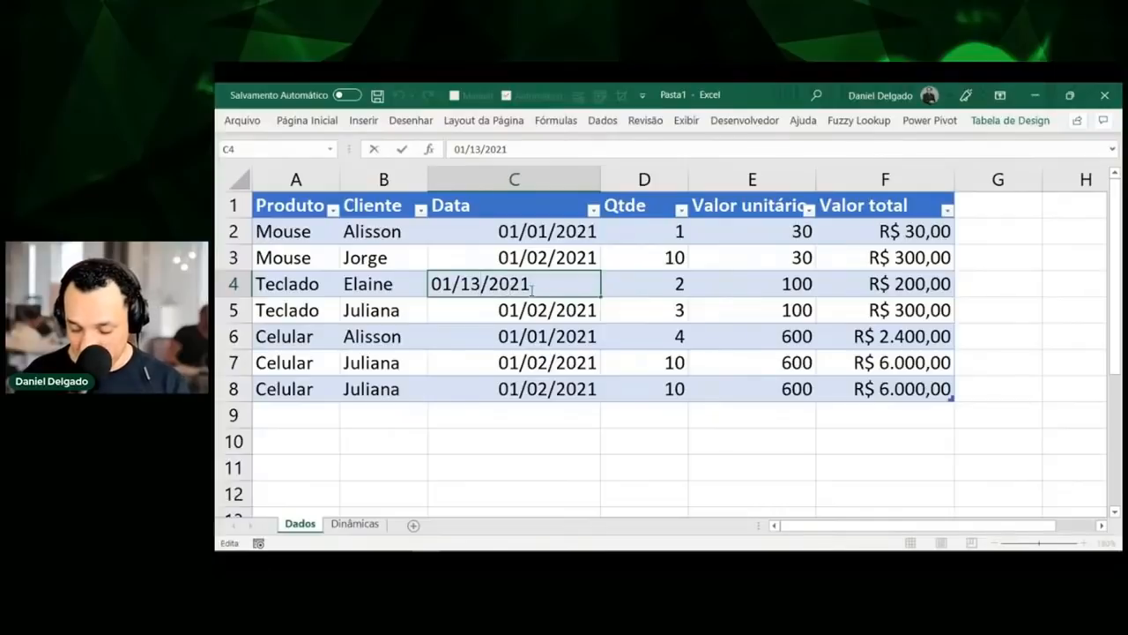
key("BackSpace")
key("BackSpace")
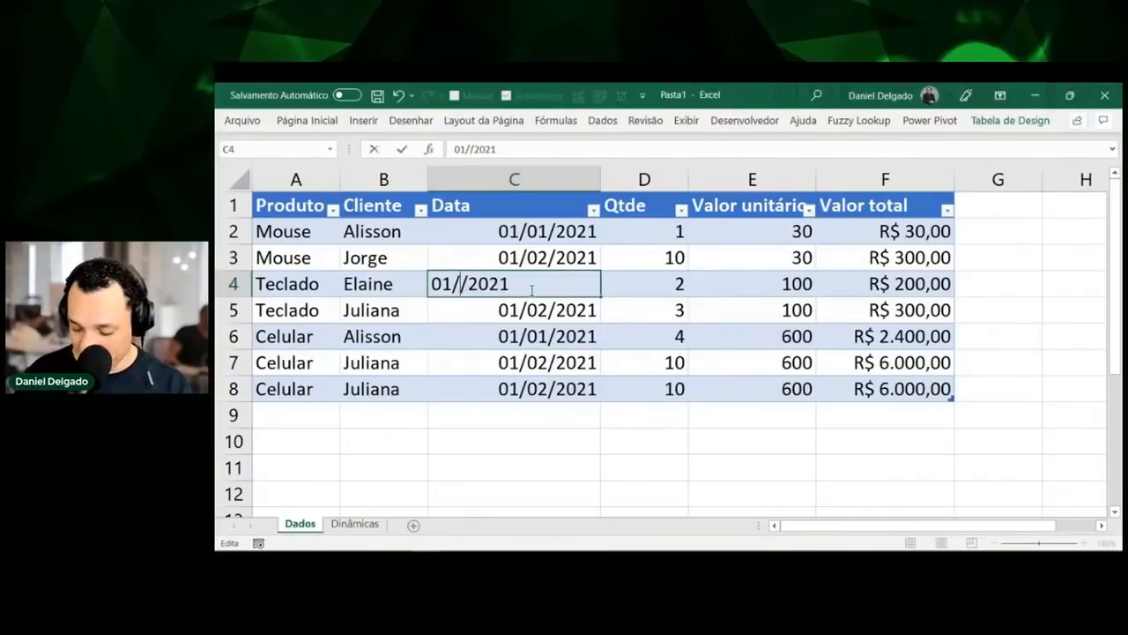
type("02")
key("Return")
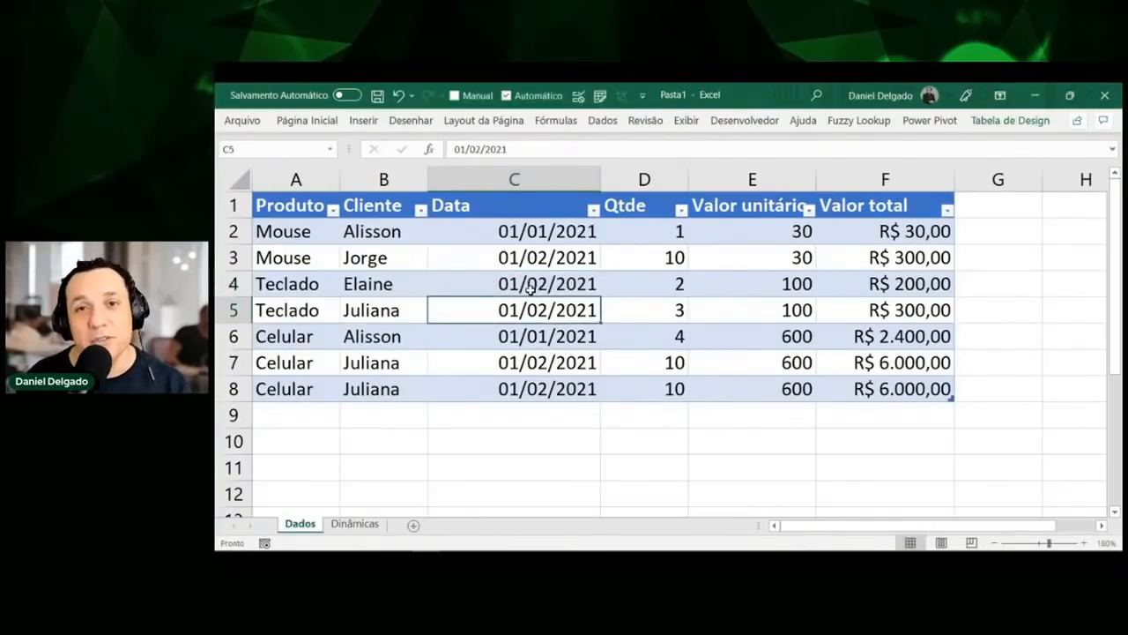
Refresh the pivot table at G3 with the corrected date, then take Data out of its rows and put it back
left_click(371, 526)
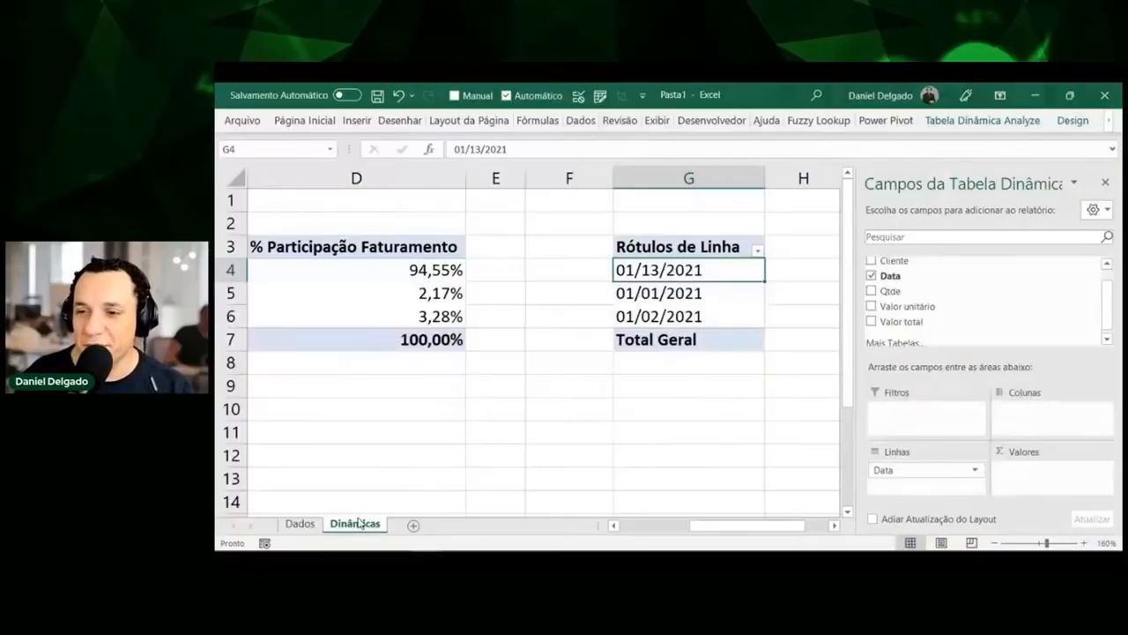
right_click(668, 270)
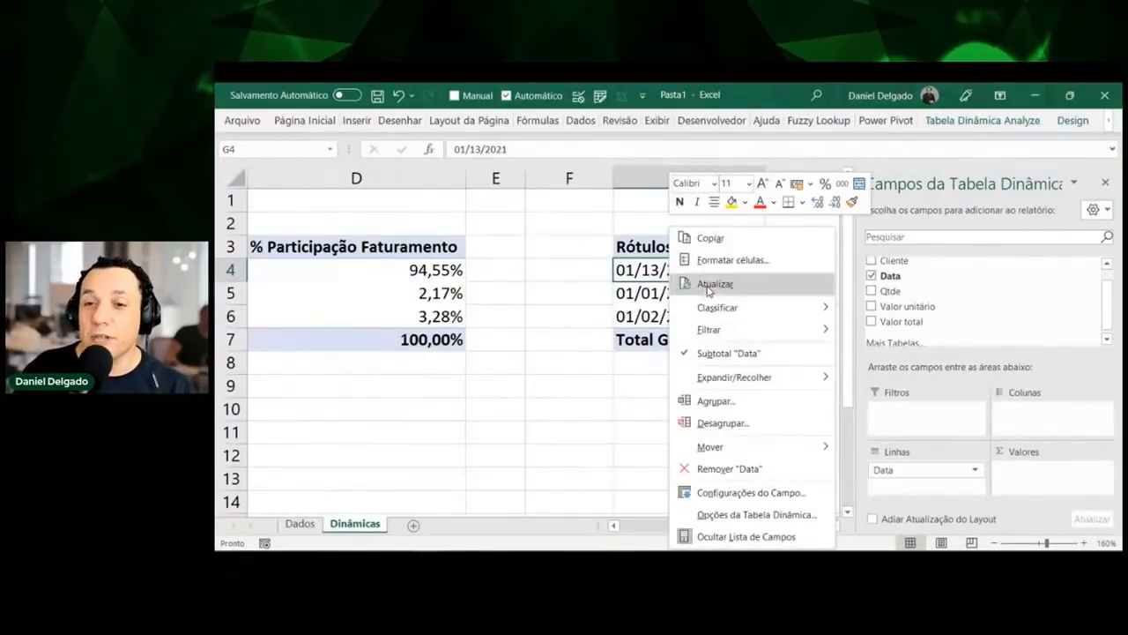
left_click(707, 282)
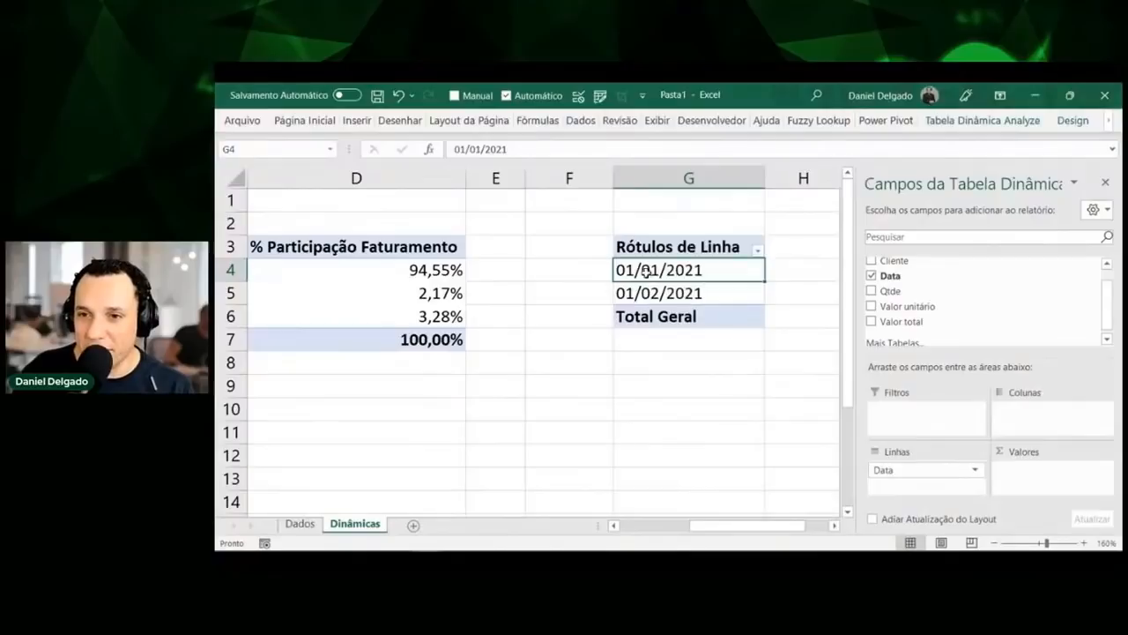
left_click_drag(916, 474, 803, 408)
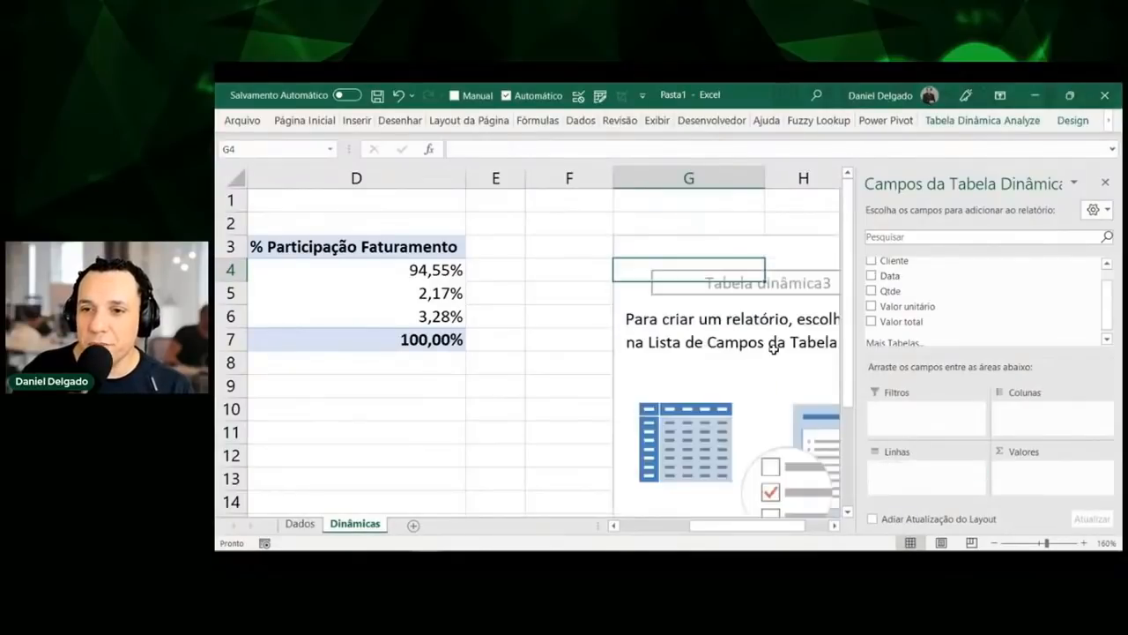
left_click_drag(885, 281, 891, 498)
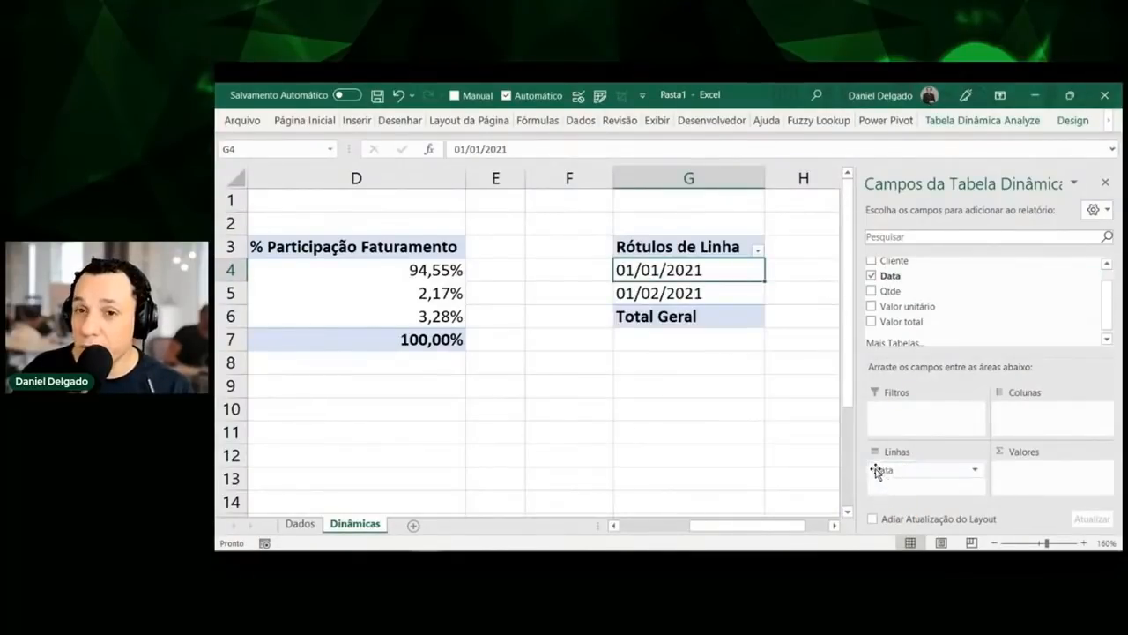
Try again to group the pivot table's dates, starting from the 01/01/2021 row label
right_click(667, 277)
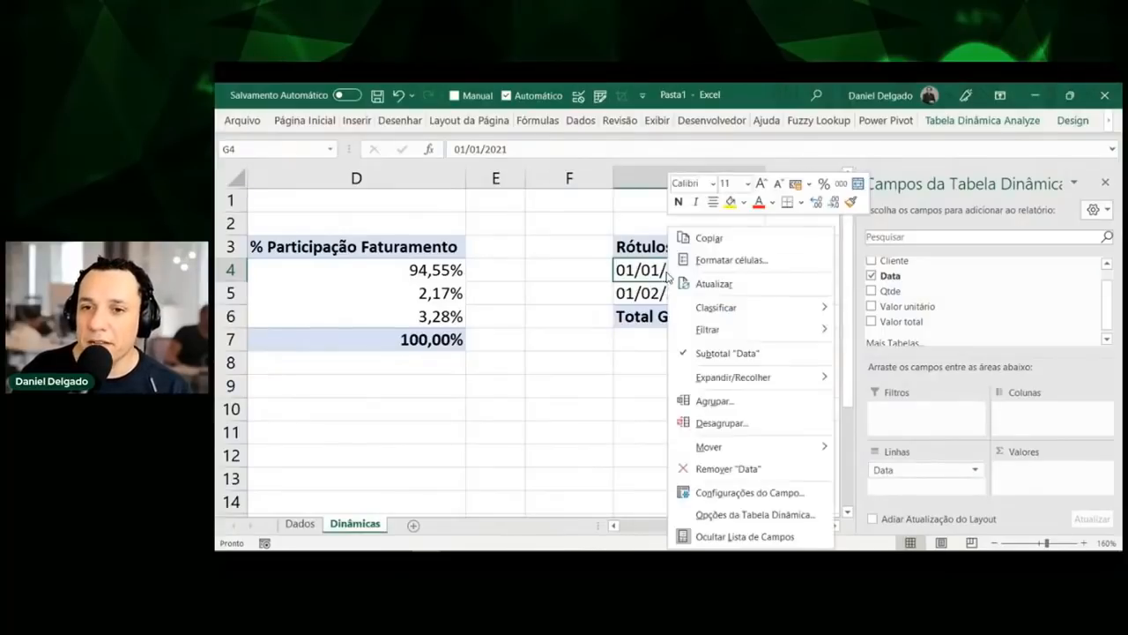
left_click(713, 403)
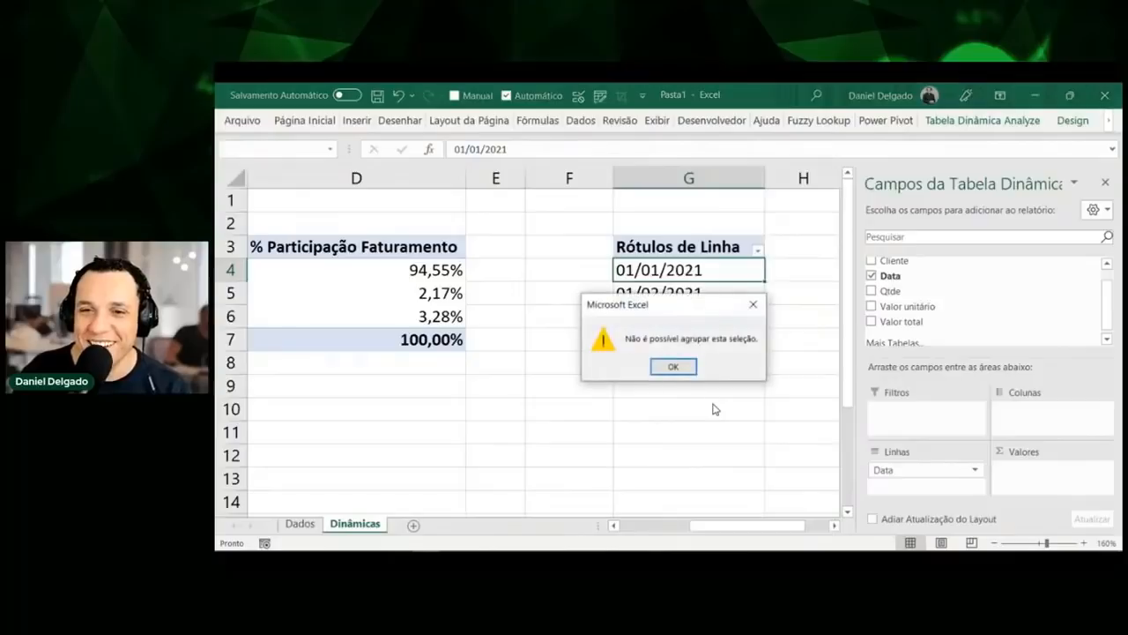
left_click(674, 368)
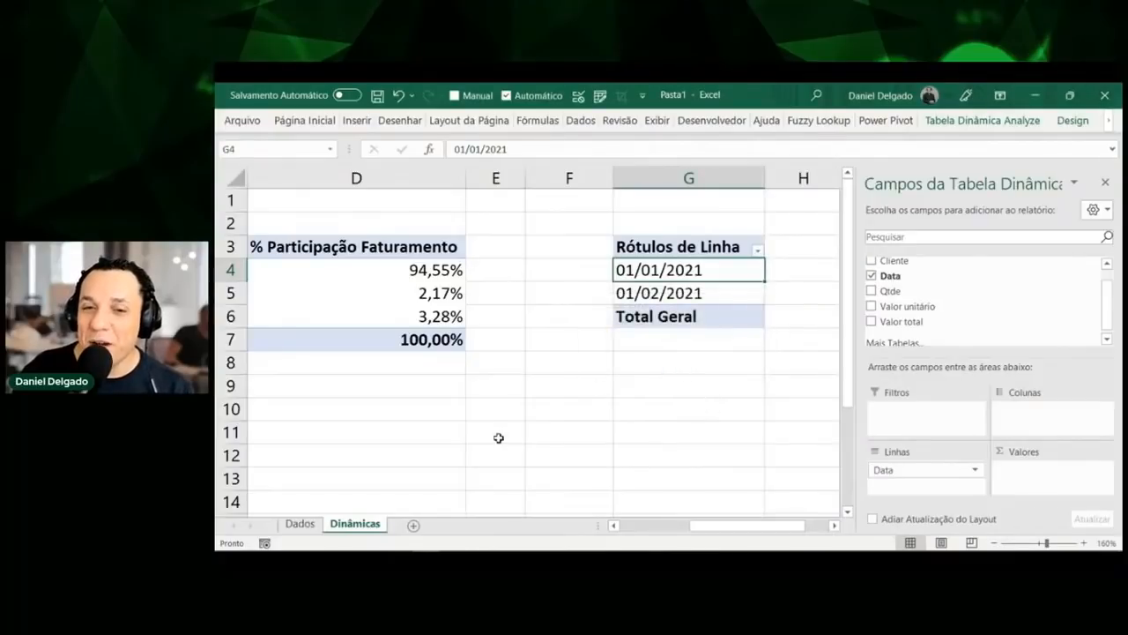
Check the source dates in C3:C6 of the Dados sheet and return to the 01/01/2021 row label on Dinâmicas
left_click(304, 525)
left_click_drag(525, 262, 528, 332)
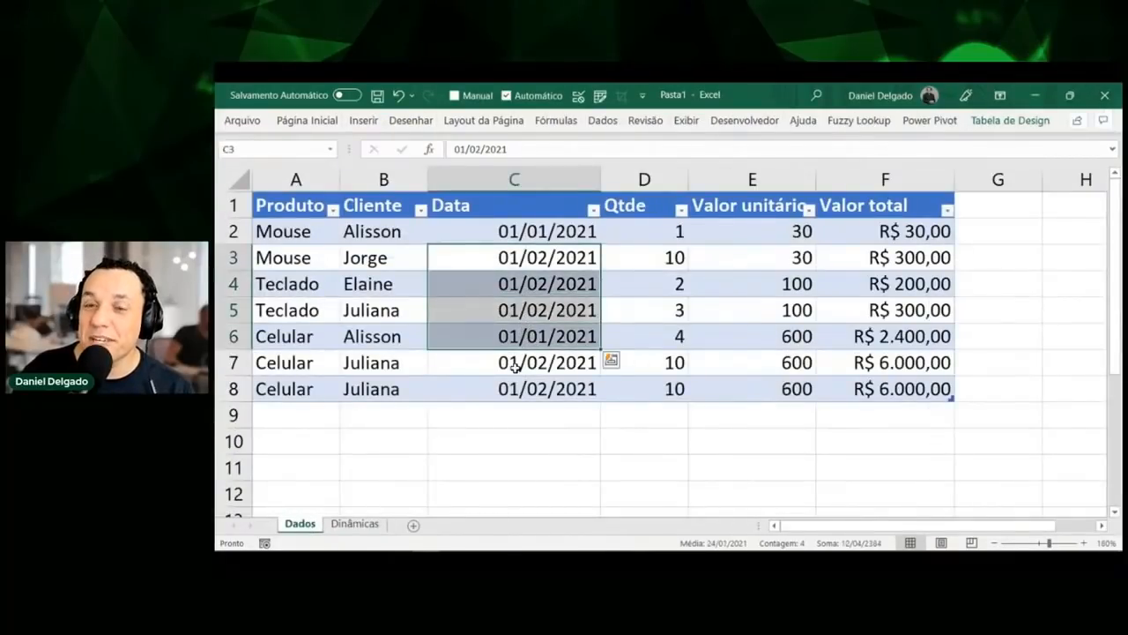
left_click(354, 524)
right_click(691, 271)
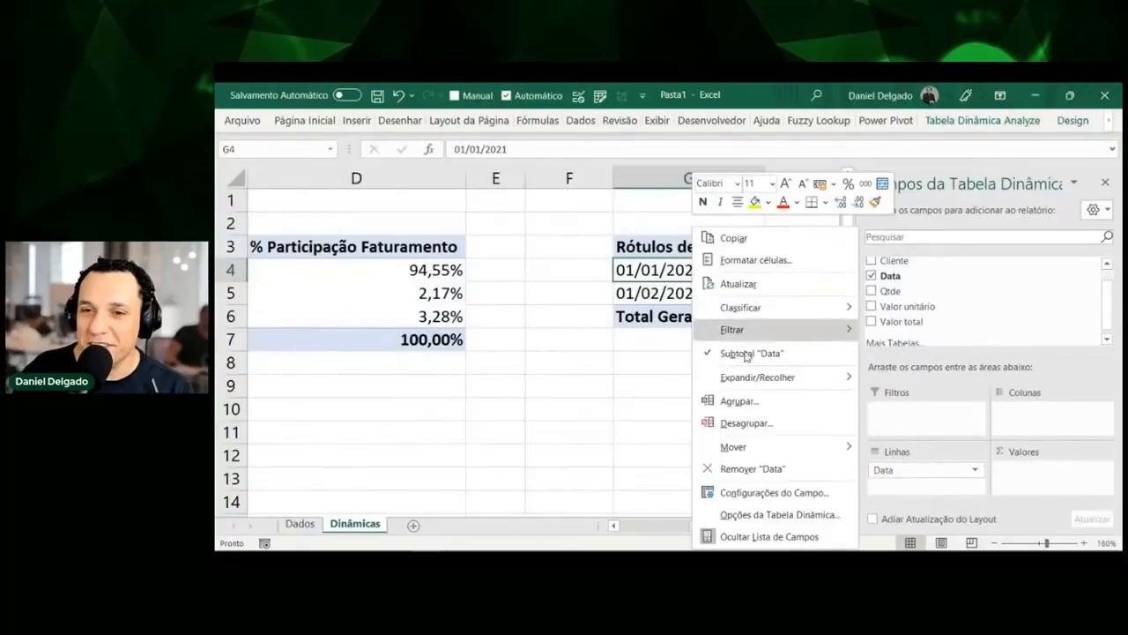
mouse_move(755, 377)
key("Escape")
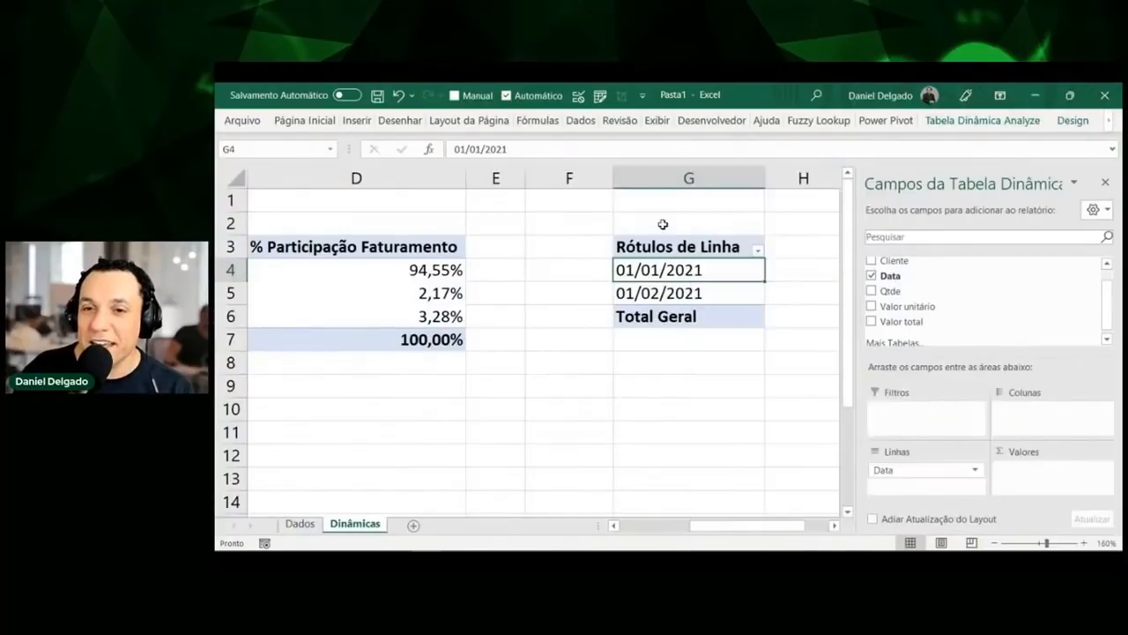
Delete the date pivot table in column G of the Dinâmicas sheet
left_click(680, 177)
key("Delete")
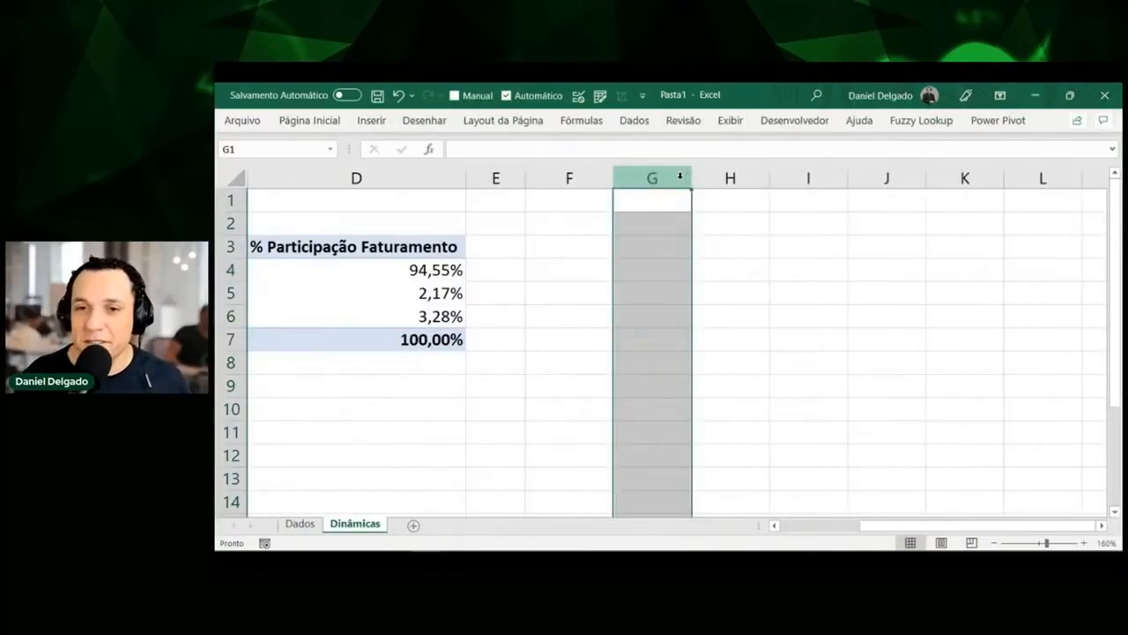
left_click(585, 308)
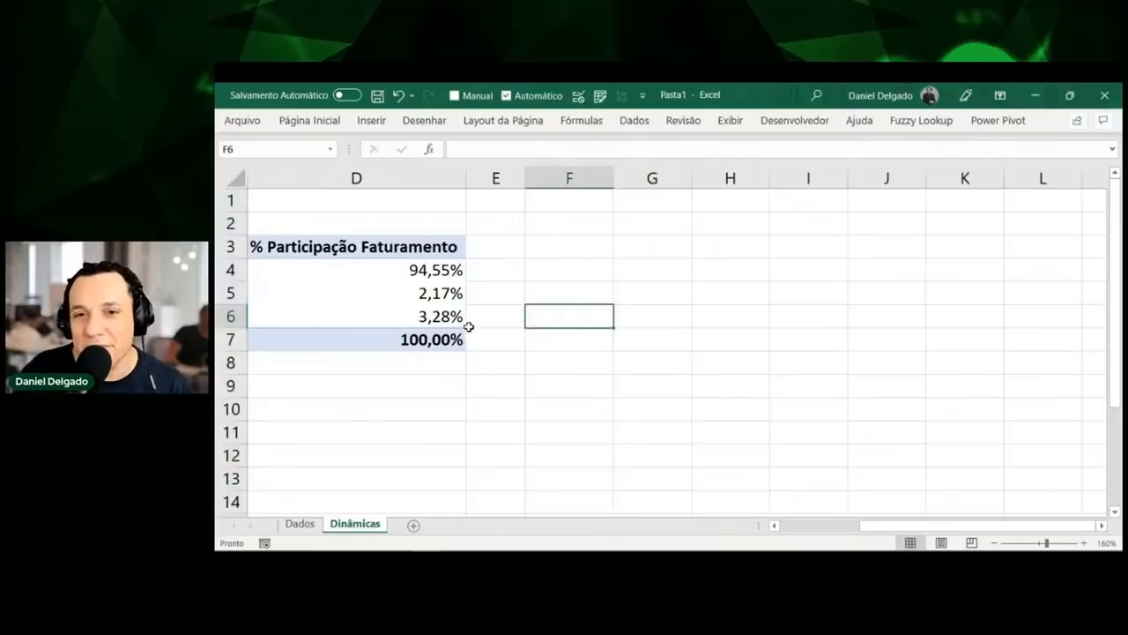
Copy the whole product pivot table with the % Participação Faturamento column and paste it at G3
left_click(455, 336)
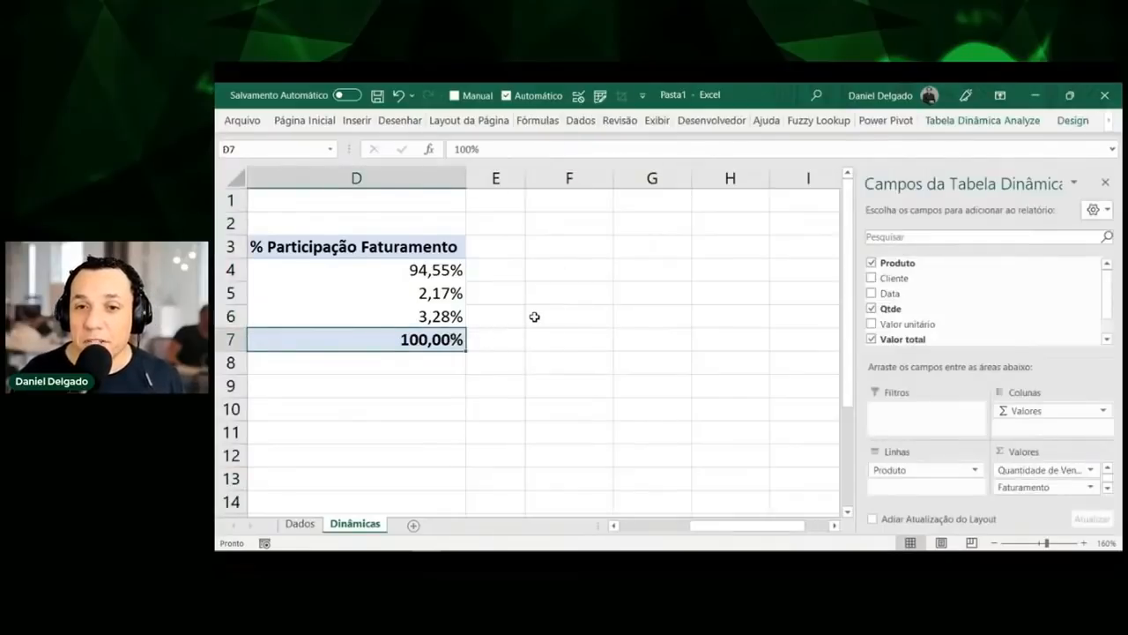
mouse_move(450, 340)
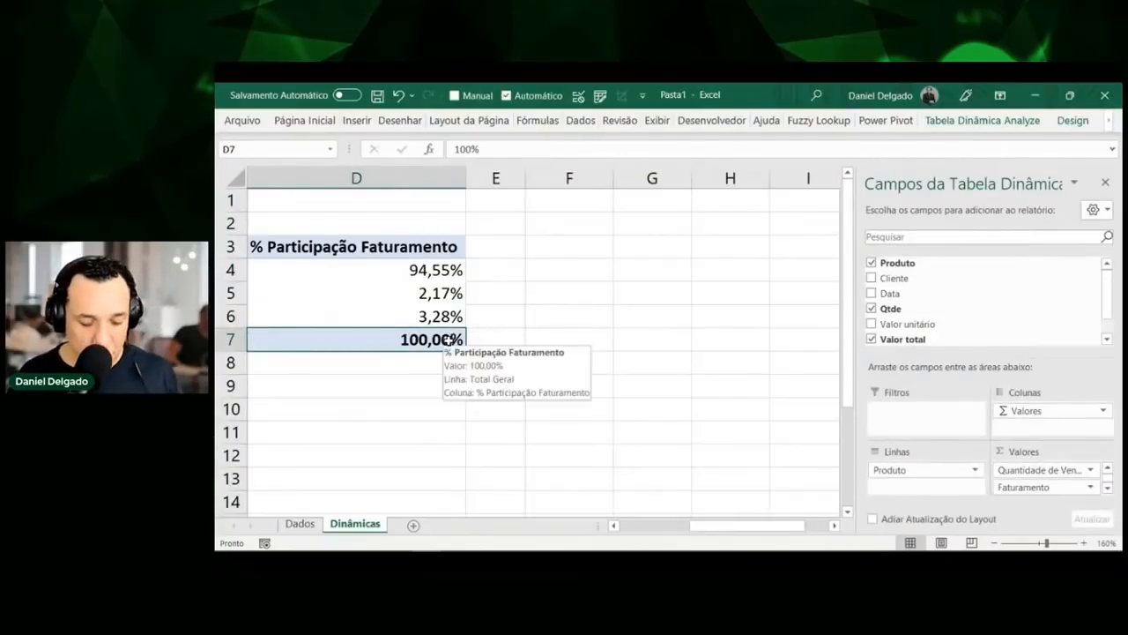
key("ctrl+a")
key("ctrl+c")
key("Right")
key("Right")
key("Right")
key("Left")
key("Up")
key("Up")
key("Up")
key("Right")
key("Up")
key("ctrl+v")
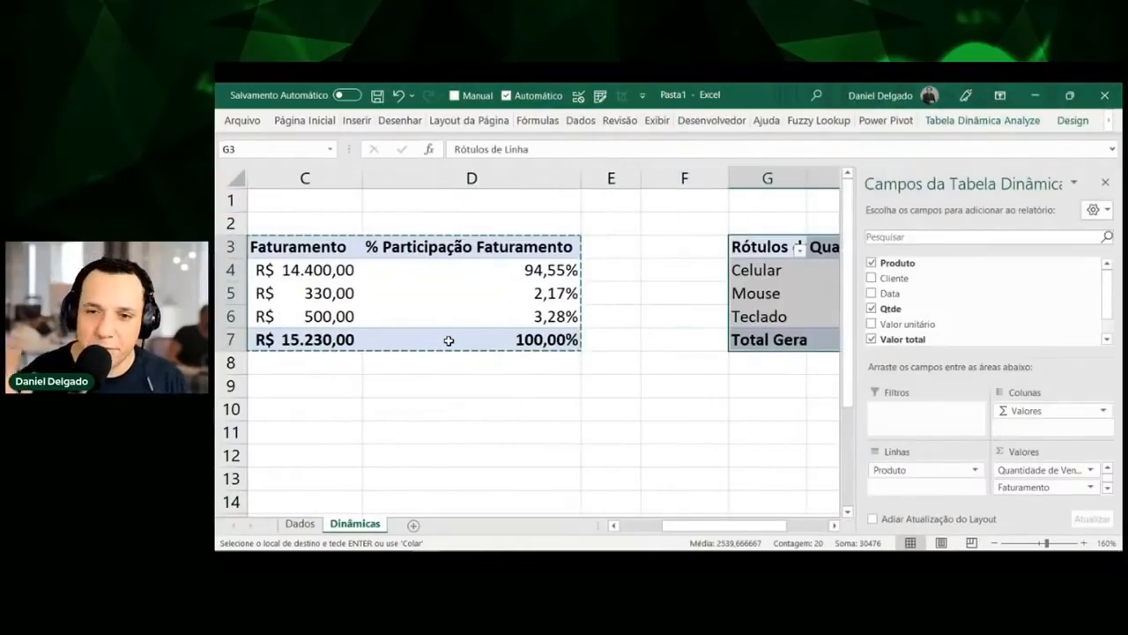
Review the original pivot table's columns and highlight its full range, A3:D7
key("Left")
key("Home")
key("Right")
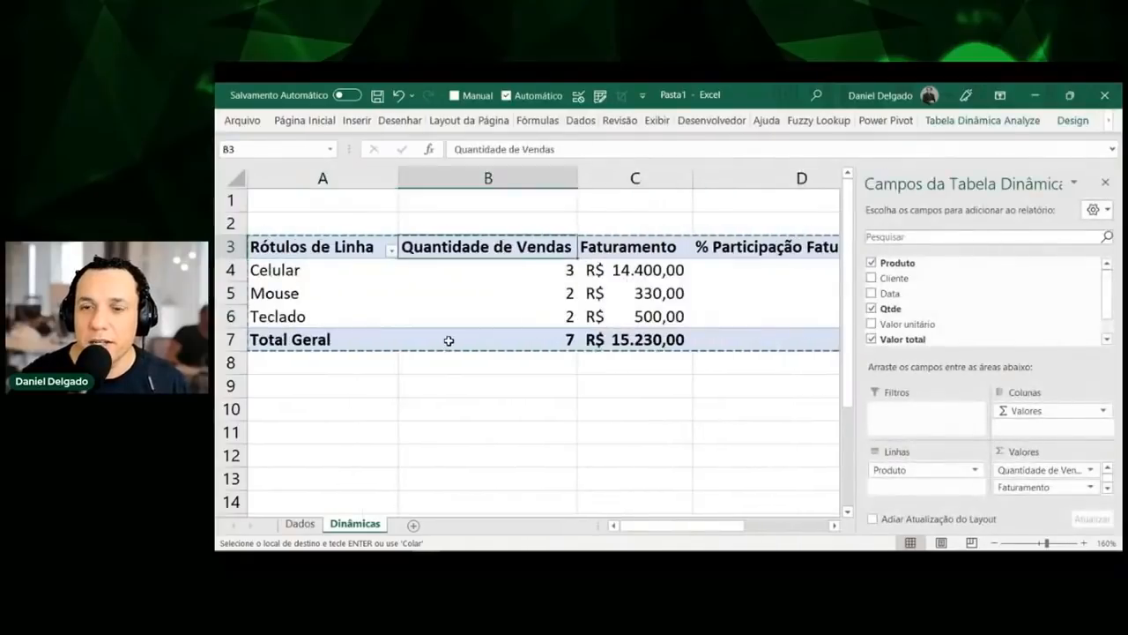
key("Right")
key("Right")
key("Right")
key("Right")
key("Left")
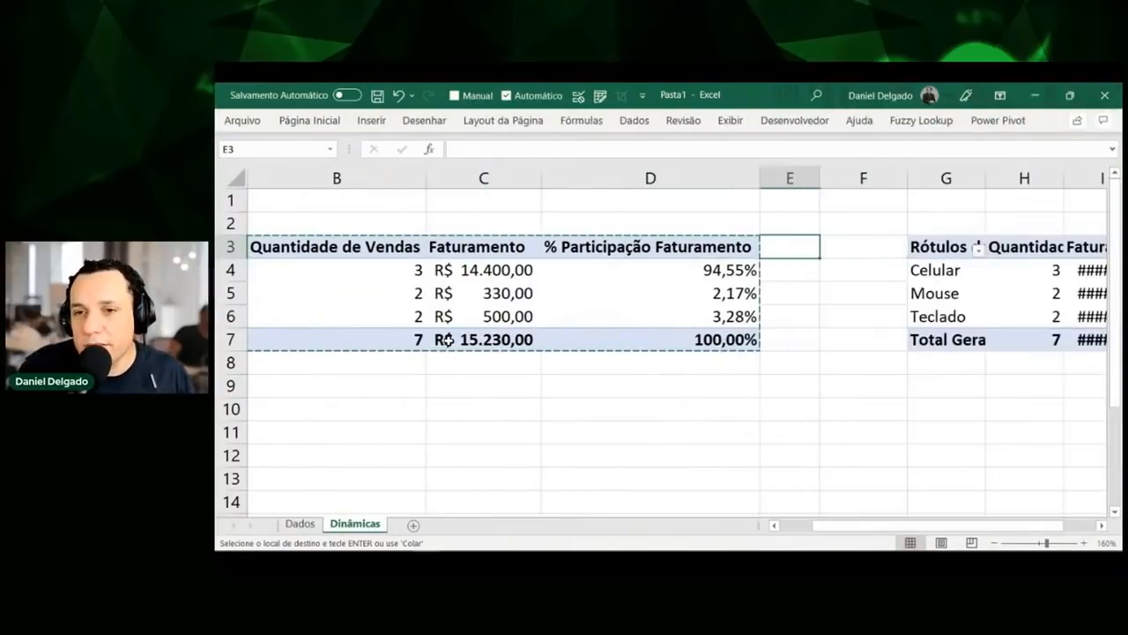
key("Left")
key("shift+Down")
key("shift+Down")
key("shift+Down")
key("shift+Down")
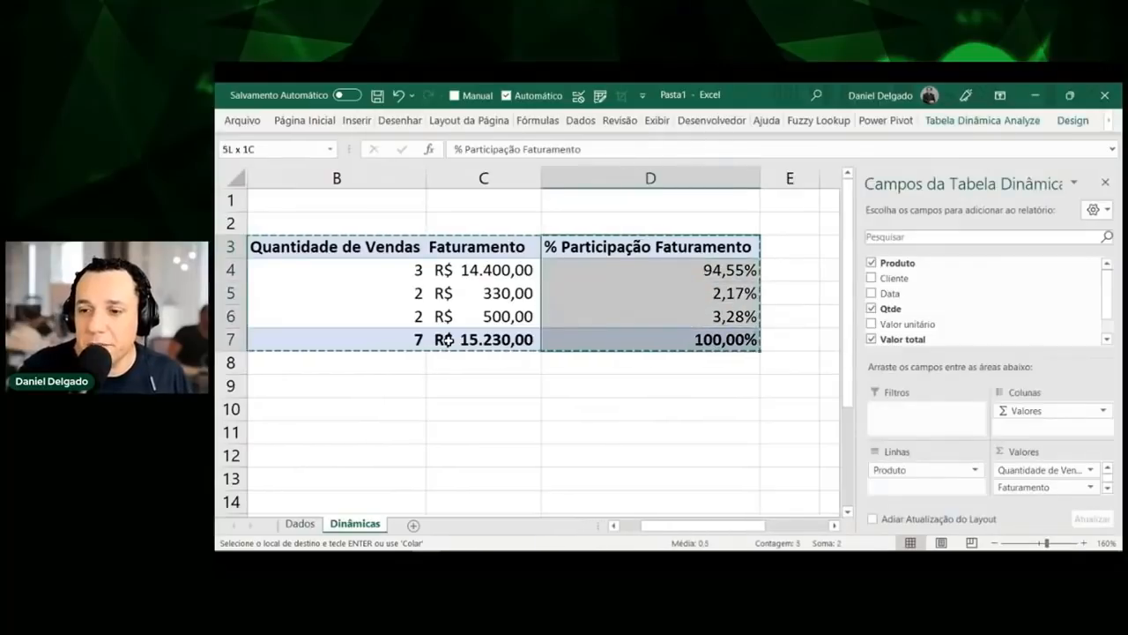
key("shift+Left")
key("shift+Left")
key("shift+Left")
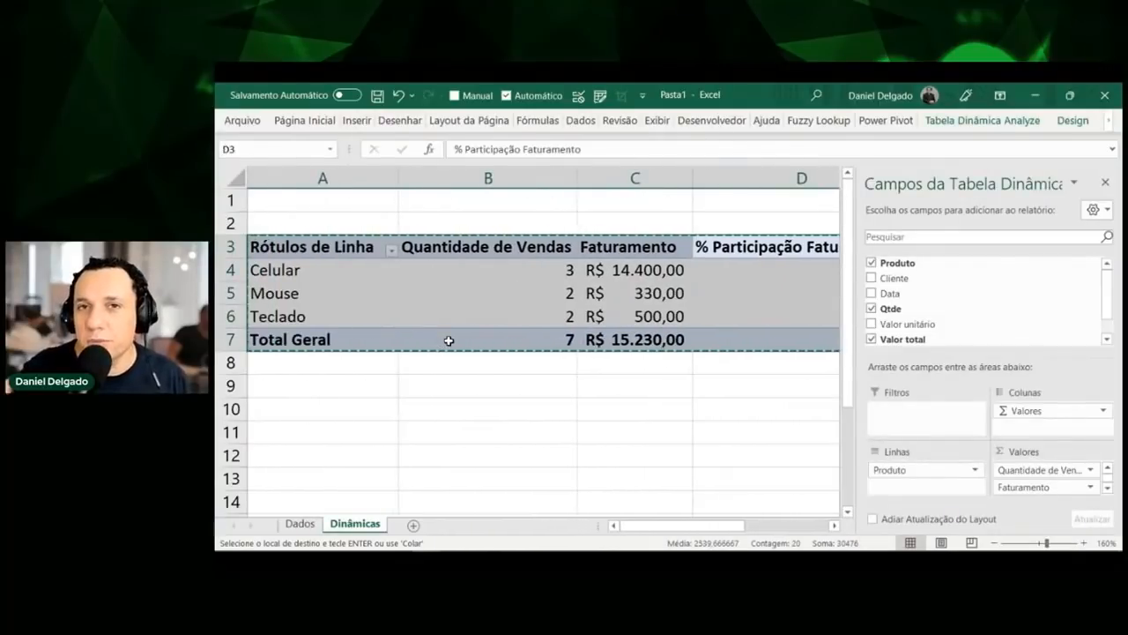
Remove Quantidade de Vendas, Faturamento and % Participação Faturamento from the values of the copied pivot table at G3
key("Right")
key("Right")
key("Right")
key("Right")
key("Right")
key("Left")
key("Right")
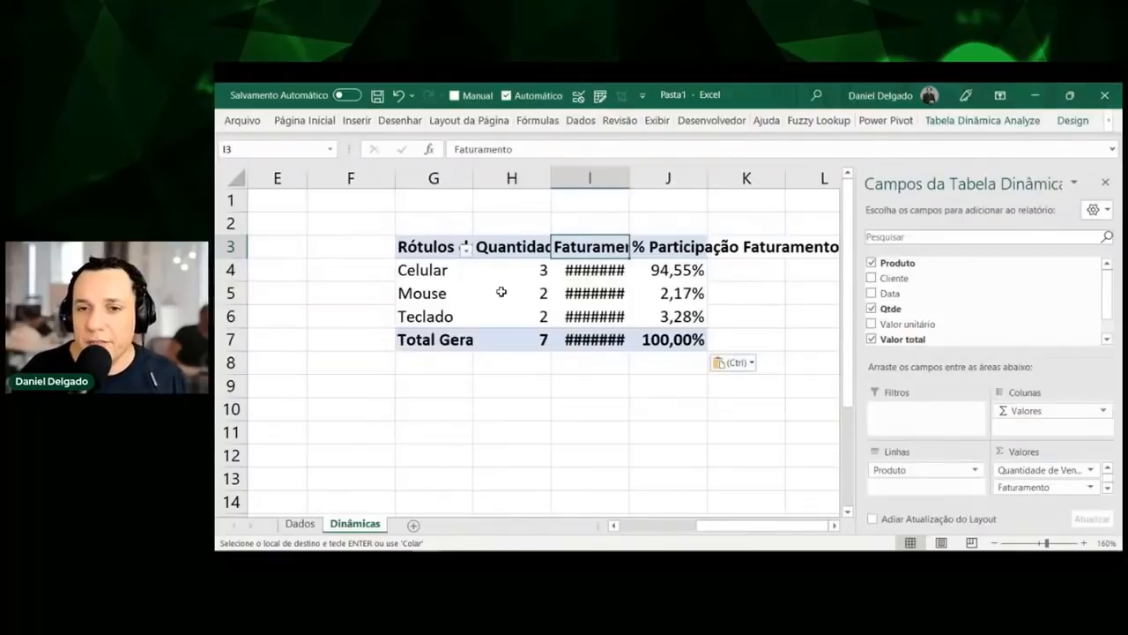
left_click_drag(1058, 469, 878, 432)
left_click_drag(1009, 474, 723, 432)
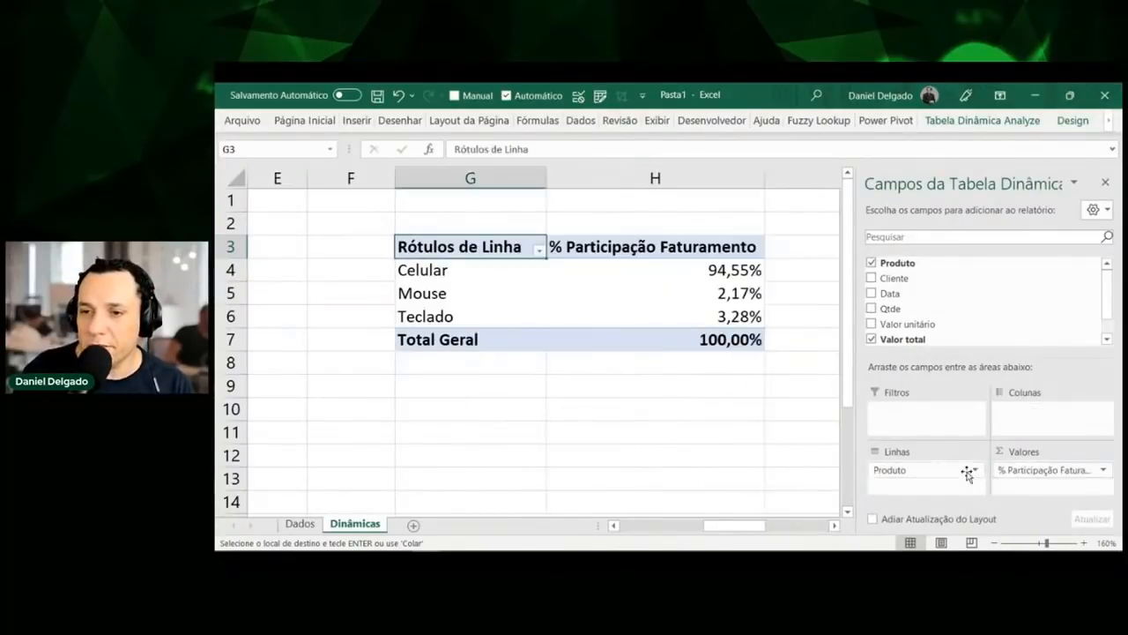
left_click_drag(1020, 479, 742, 417)
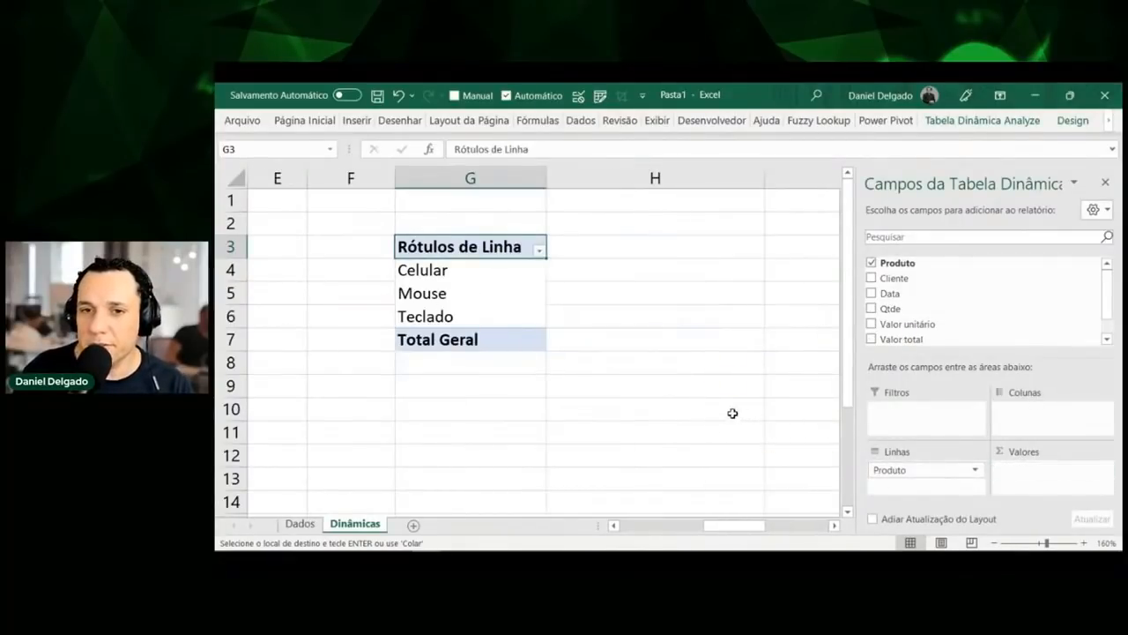
Replace Produto with Data as the pivot table's row field, refreshing the emptied table before adding Data
left_click_drag(936, 467, 776, 361)
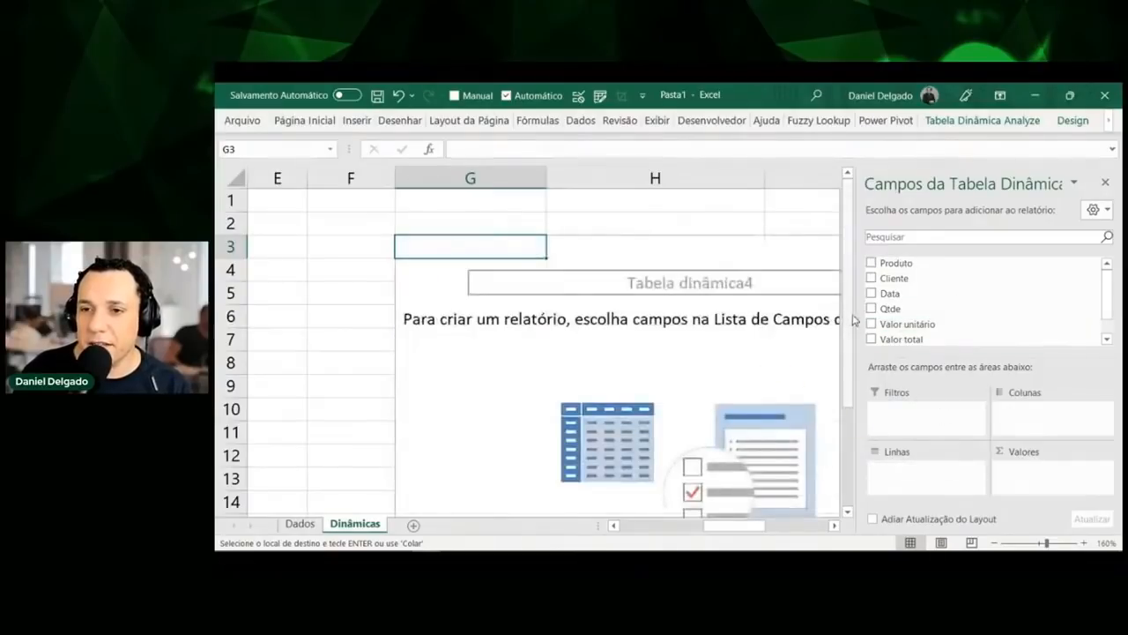
right_click(459, 245)
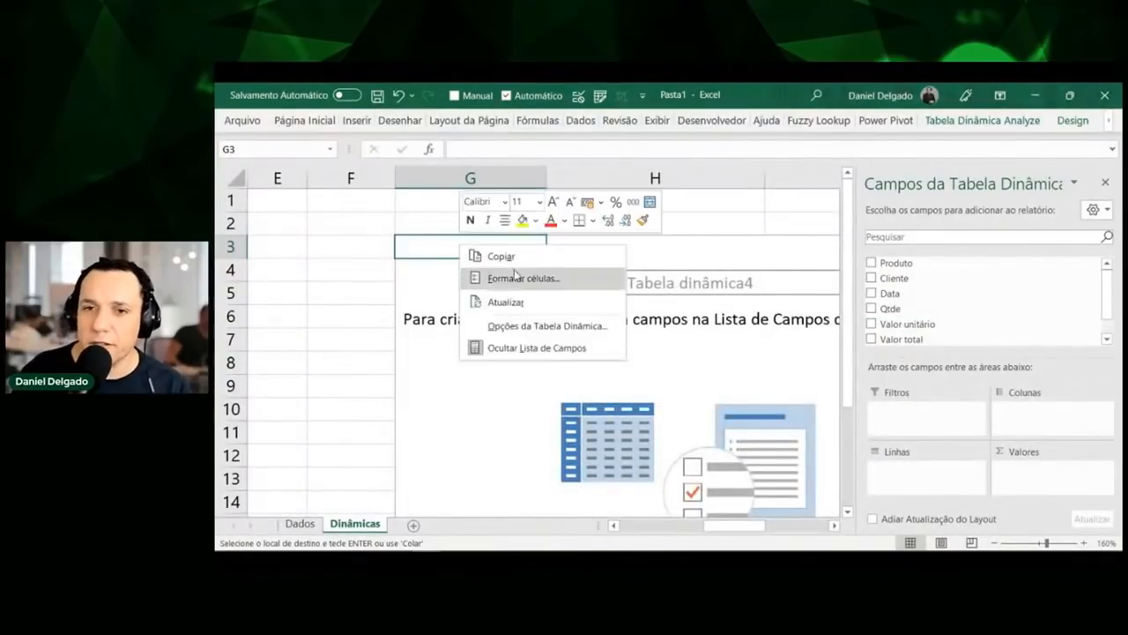
left_click(505, 301)
left_click_drag(890, 293, 899, 468)
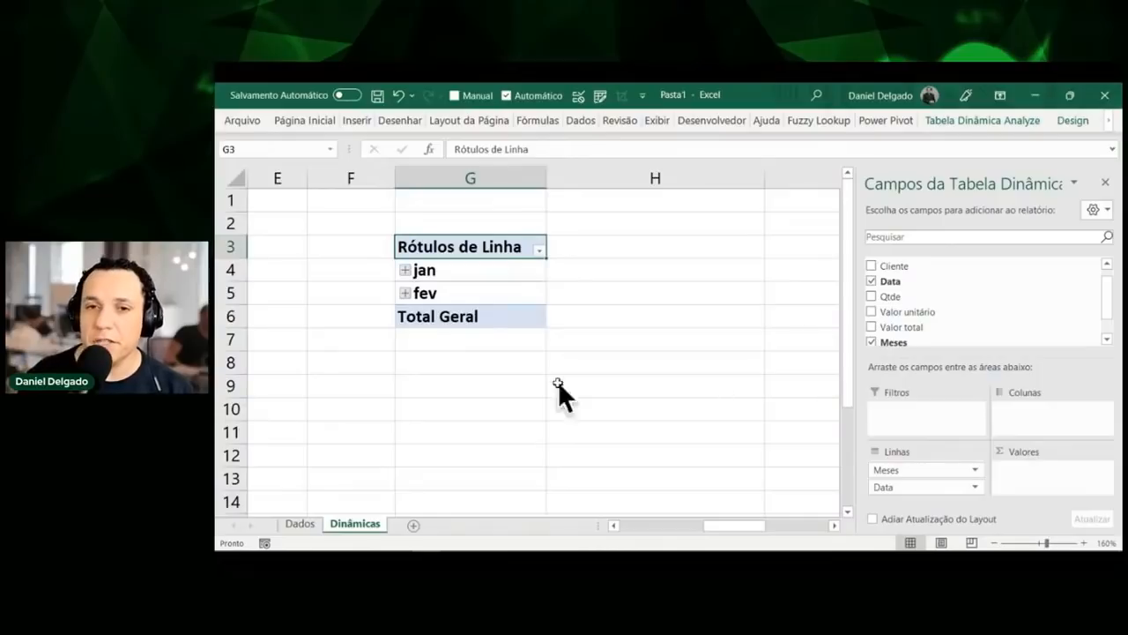
Open the date grouping for the jan label and add Trimestres and Anos to the selected Dias and Meses periods
right_click(433, 273)
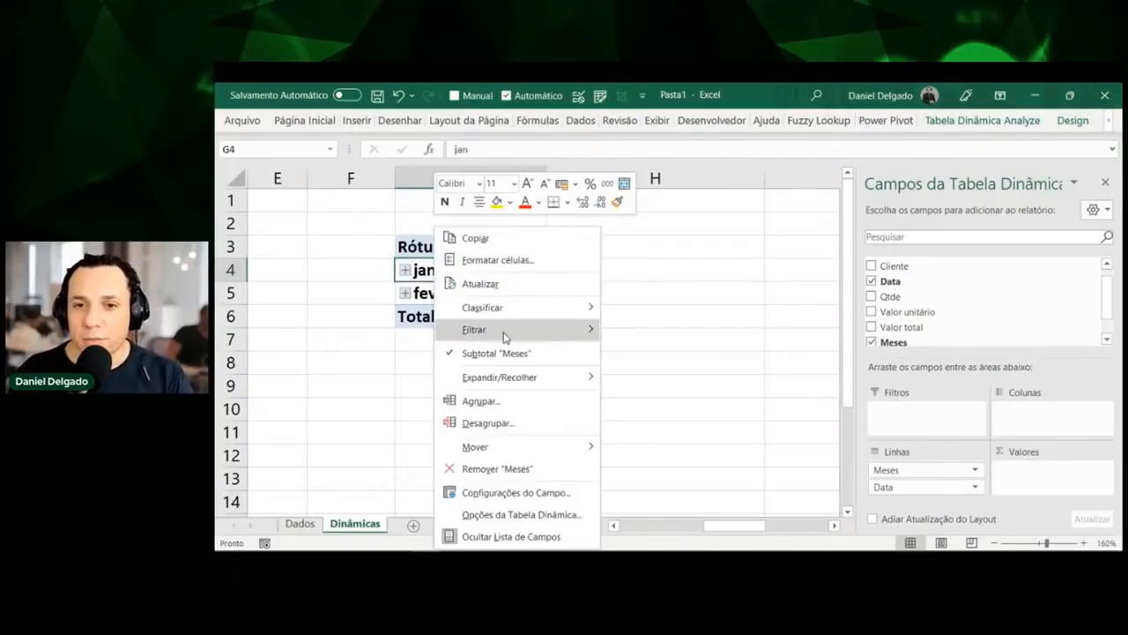
left_click(481, 401)
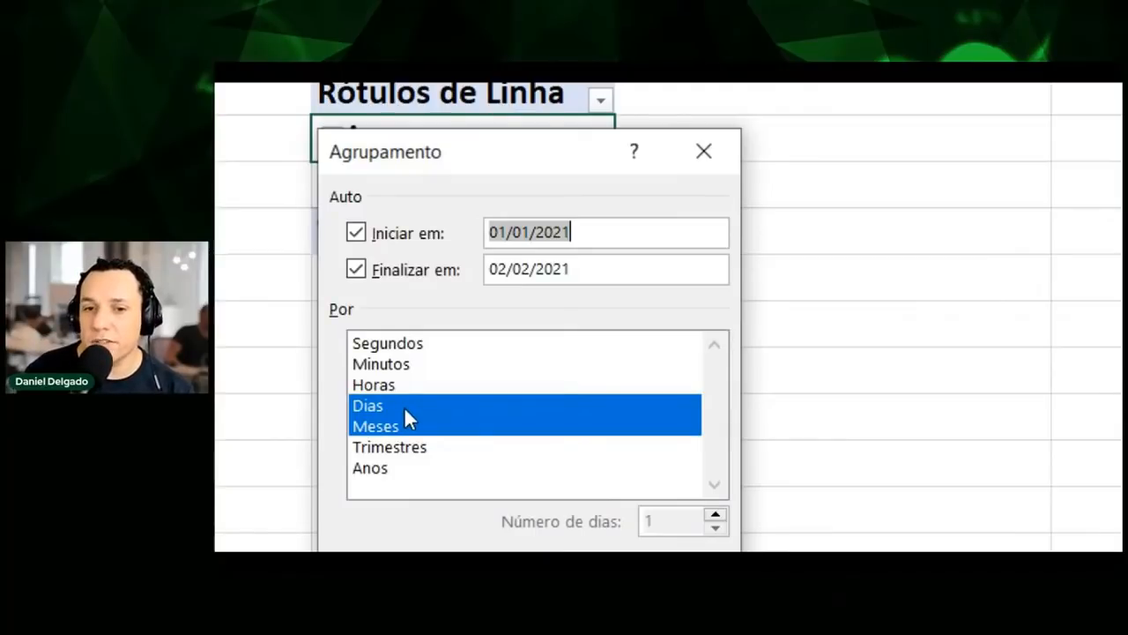
left_click(399, 450)
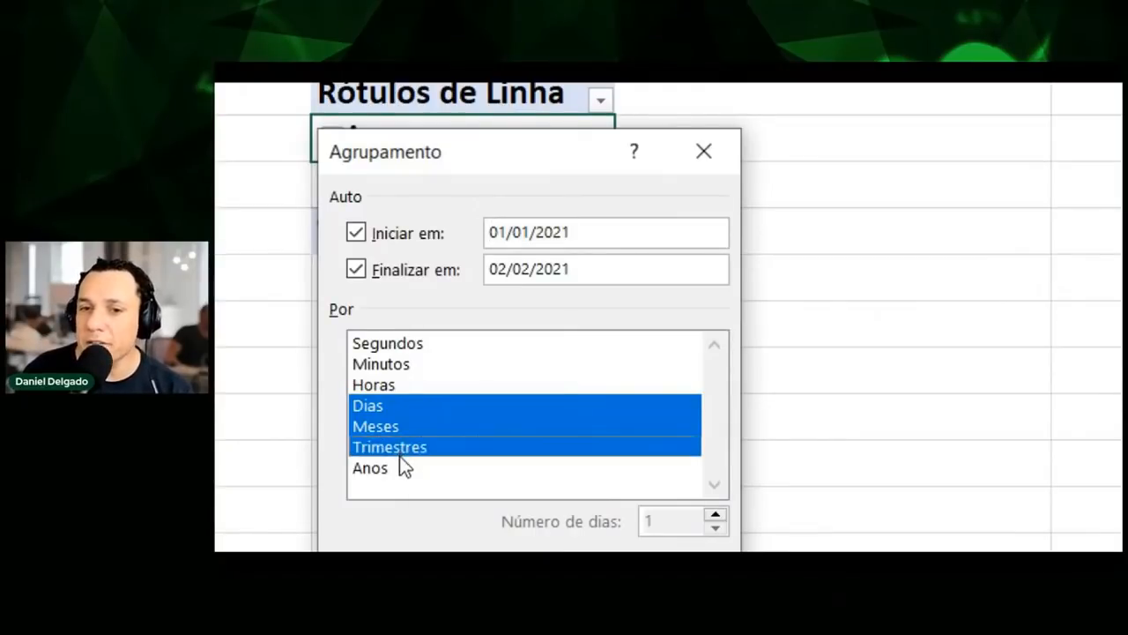
left_click(399, 472)
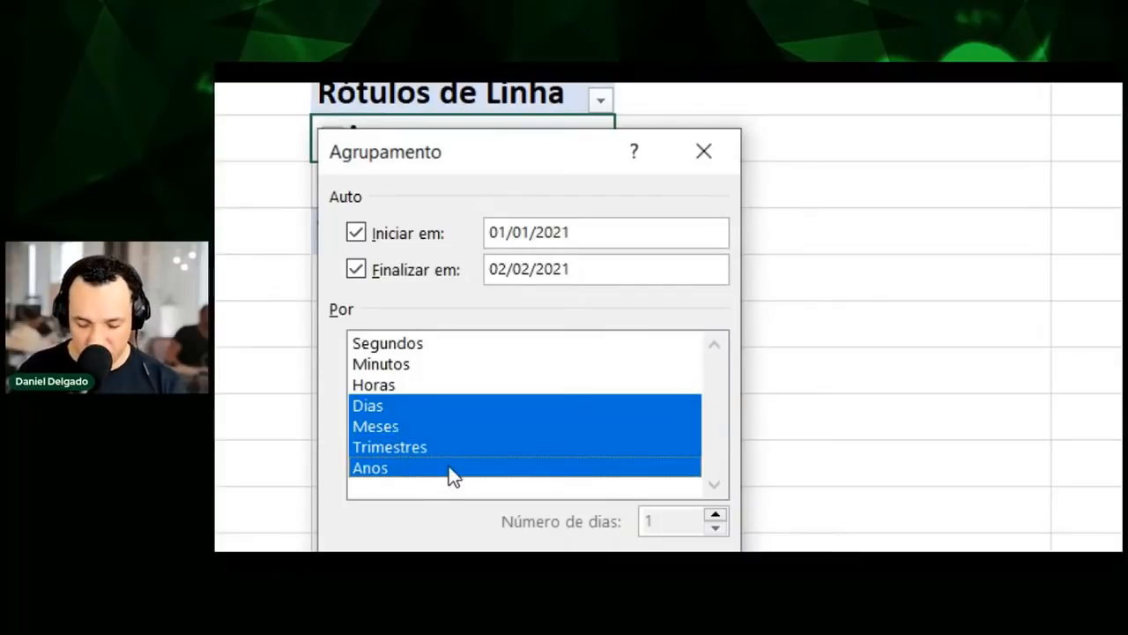
Annotate the Dias grouping option with "Nome do campo" and an arrow to the handwritten word "Data", and clear the drawing
key("ctrl+2")
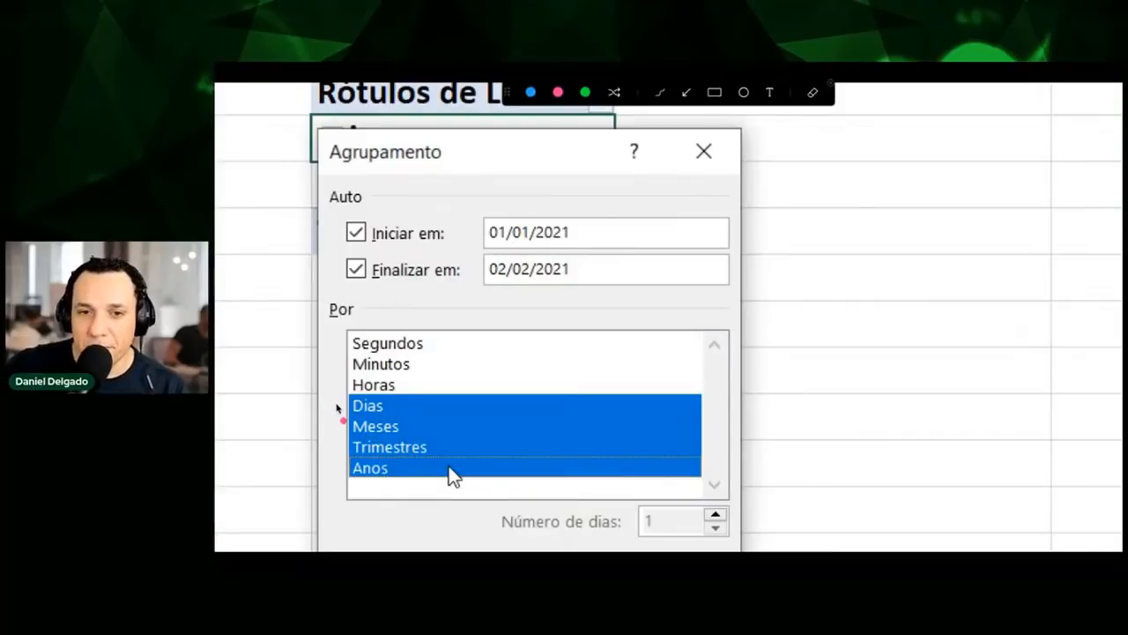
mouse_move(399, 406)
left_mouse_down()
mouse_move(410, 405)
mouse_move(419, 429)
left_mouse_up()
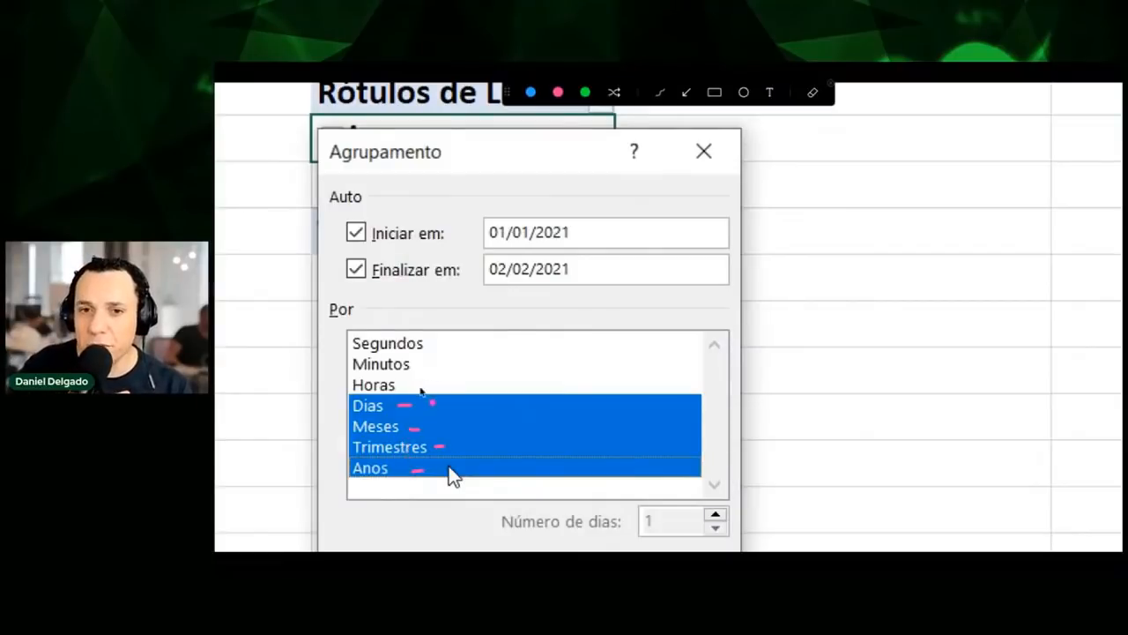
mouse_move(342, 395)
left_mouse_down()
mouse_move(369, 388)
mouse_move(357, 418)
mouse_move(347, 397)
left_mouse_up()
left_click(355, 441)
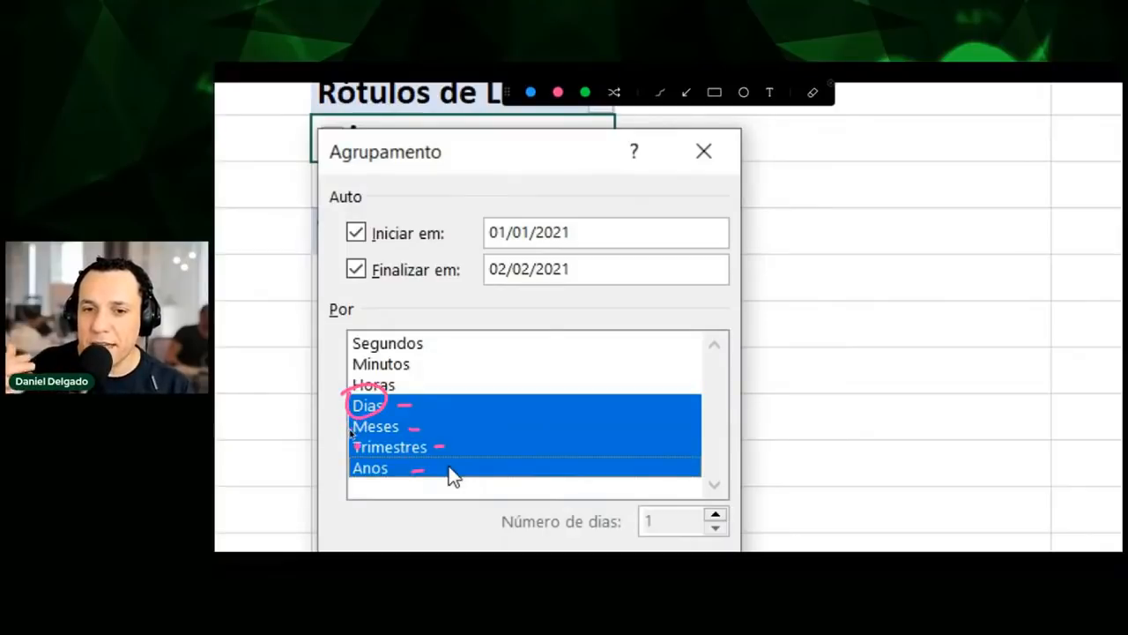
left_click(430, 410)
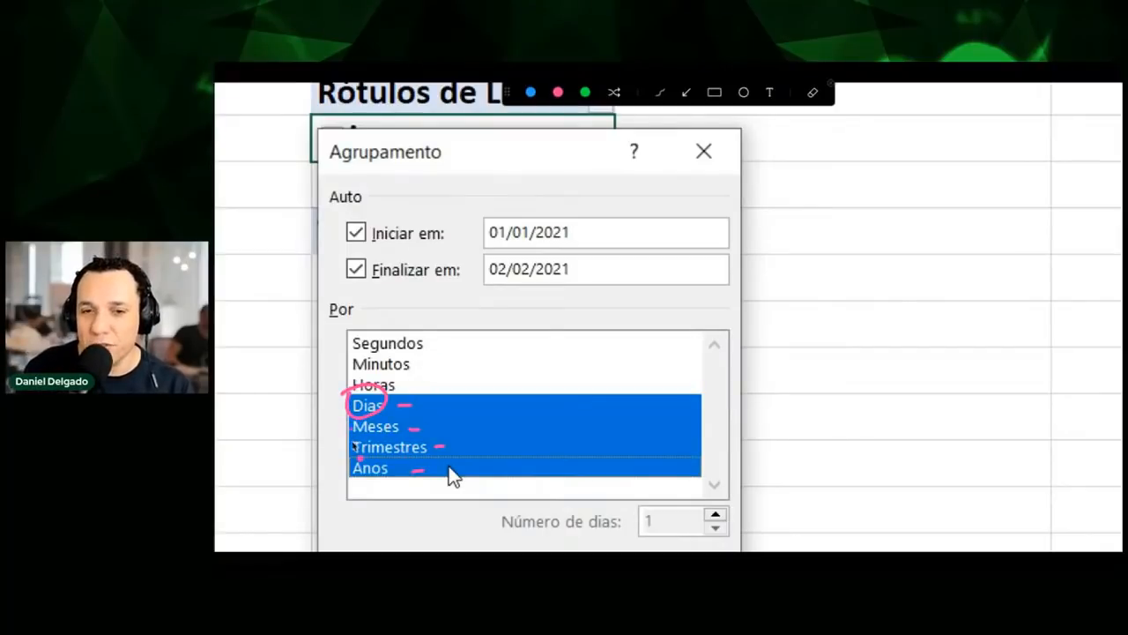
left_click(357, 477)
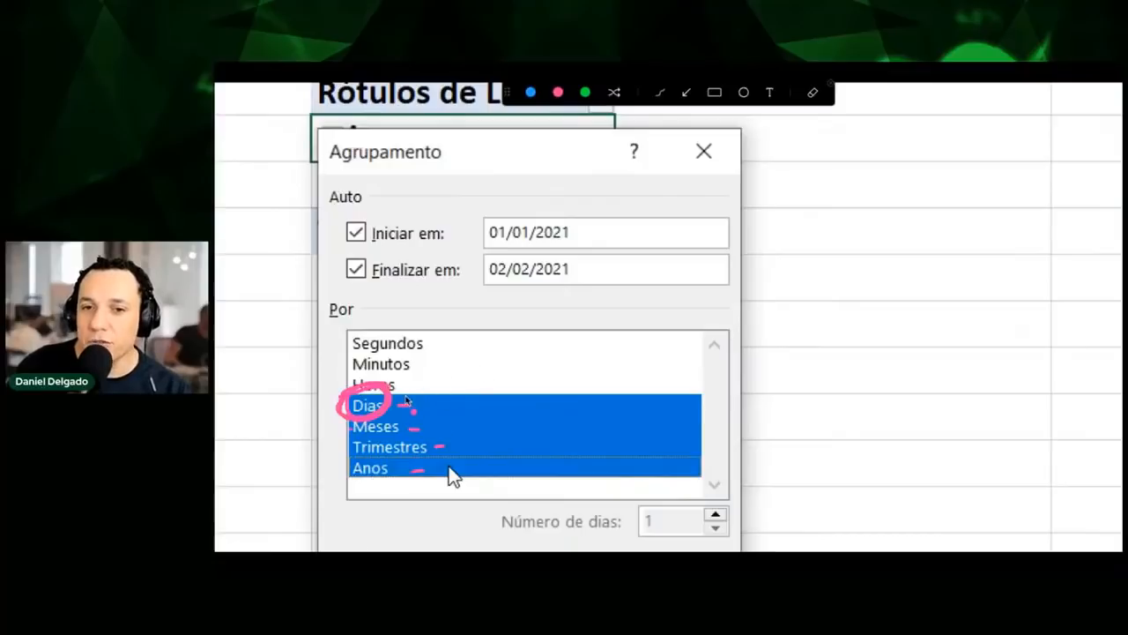
mouse_move(390, 393)
left_mouse_down()
mouse_move(450, 362)
mouse_move(487, 368)
mouse_move(519, 357)
mouse_move(520, 340)
mouse_move(549, 349)
mouse_move(596, 335)
left_mouse_up()
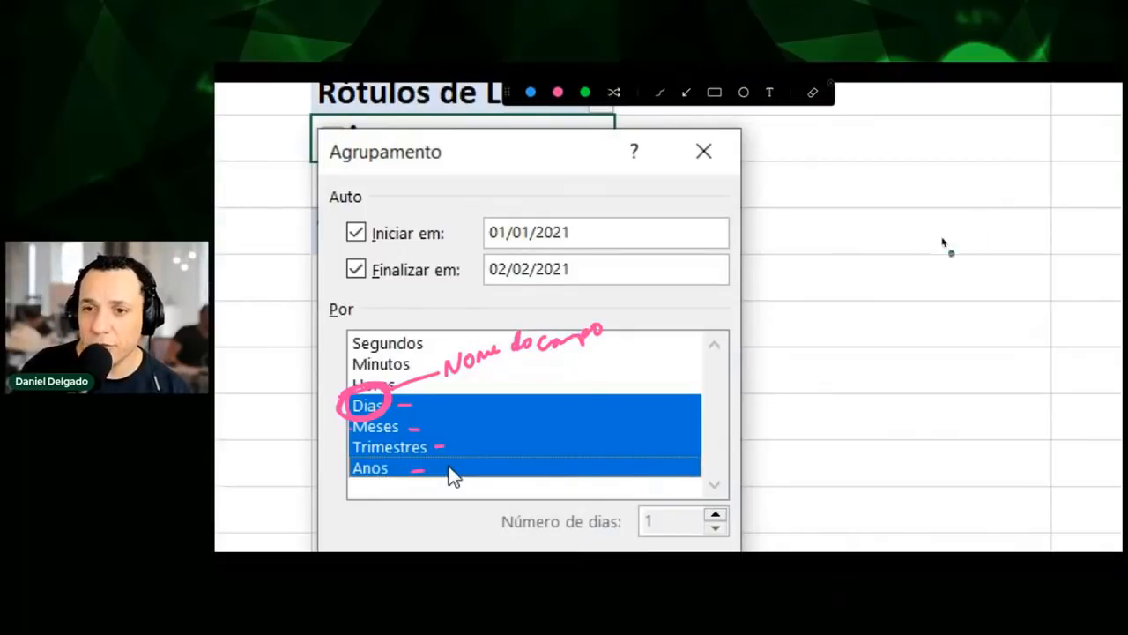
mouse_move(840, 268)
left_mouse_down()
mouse_move(852, 298)
mouse_move(842, 296)
left_mouse_up()
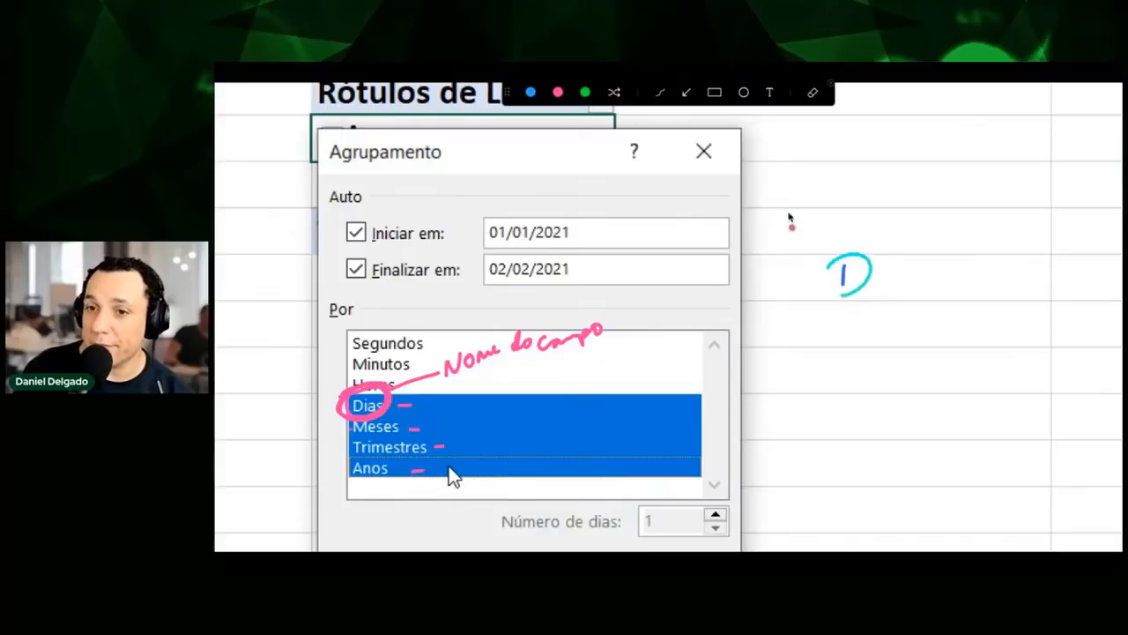
mouse_move(877, 287)
left_mouse_down()
mouse_move(910, 281)
mouse_move(911, 300)
left_mouse_up()
mouse_move(368, 421)
left_mouse_down()
mouse_move(340, 411)
mouse_move(392, 388)
mouse_move(352, 428)
mouse_move(454, 407)
mouse_move(785, 272)
mouse_move(786, 293)
left_mouse_up()
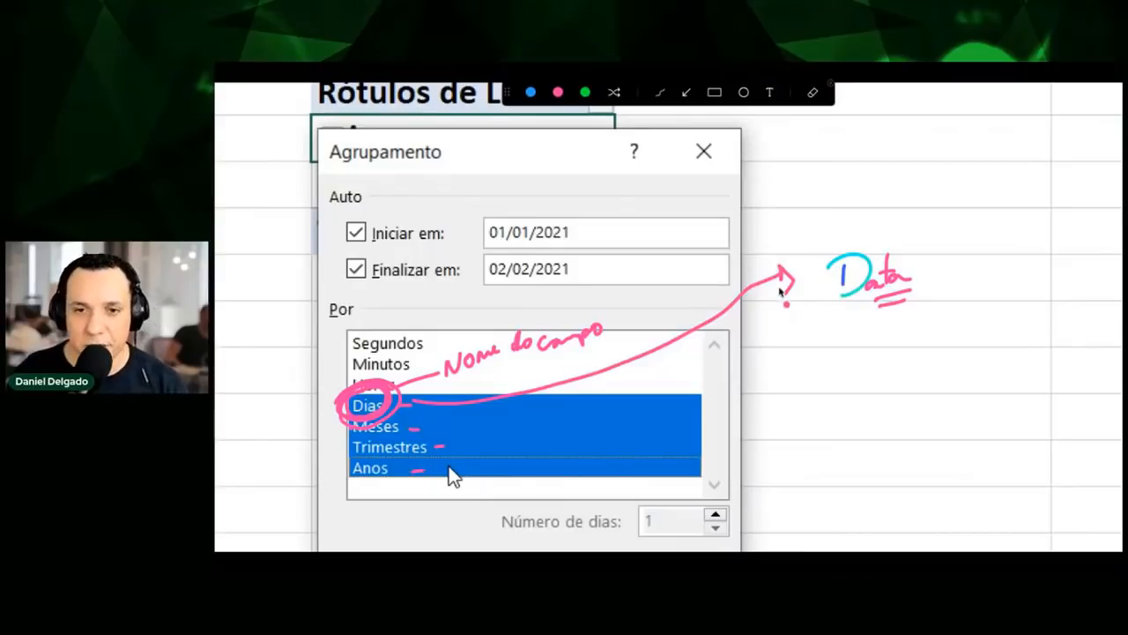
key("Escape")
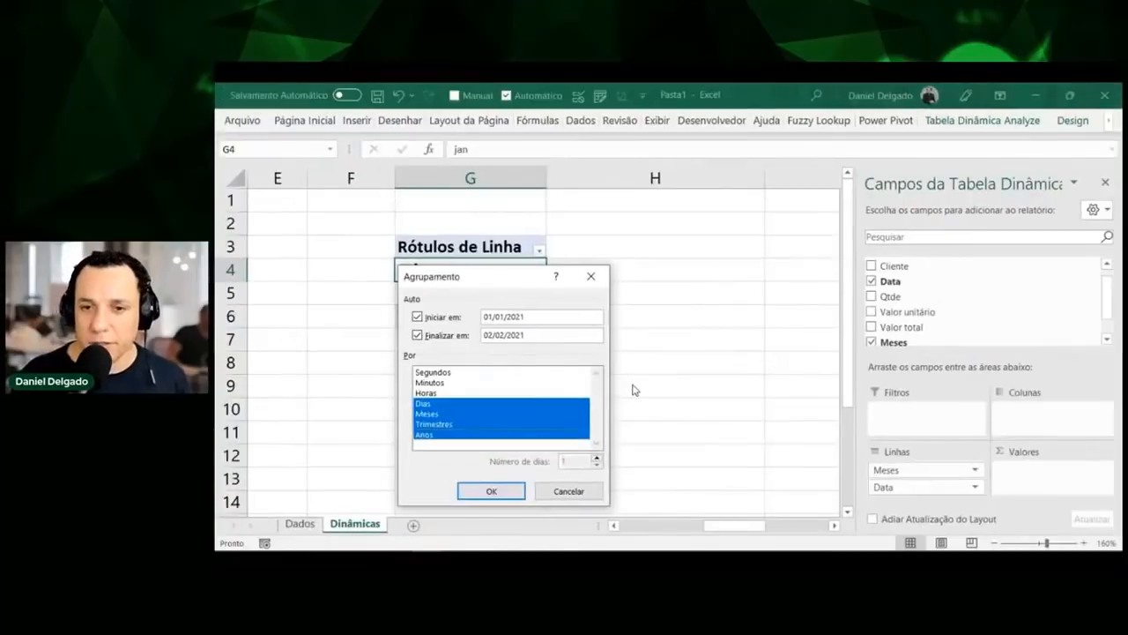
Apply the date grouping to the pivot table and enlarge the areas section of the field list
left_click(516, 492)
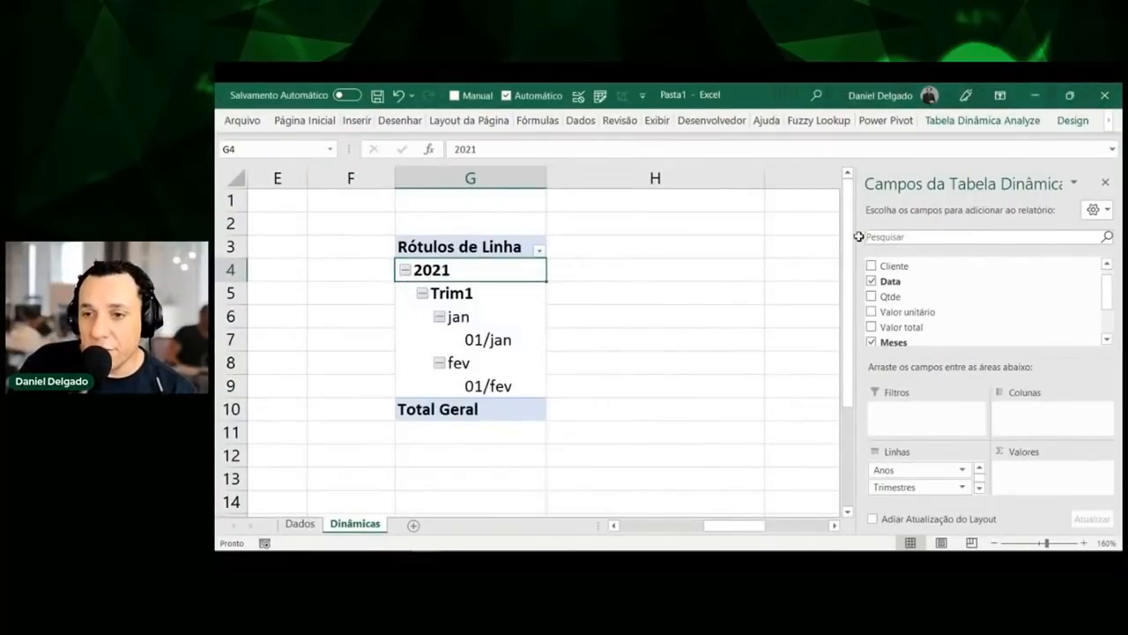
left_click_drag(961, 357, 970, 305)
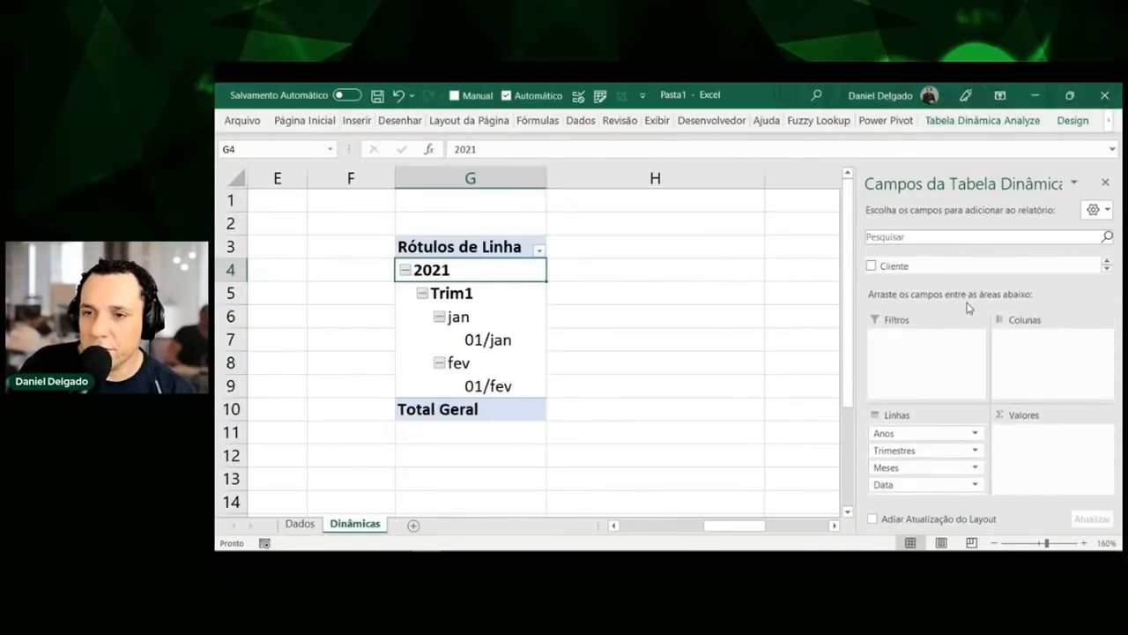
Mark the four row fields with arrows, link the circled 01/jan label to the Data field, and clear the drawing
key("ctrl+shift+a")
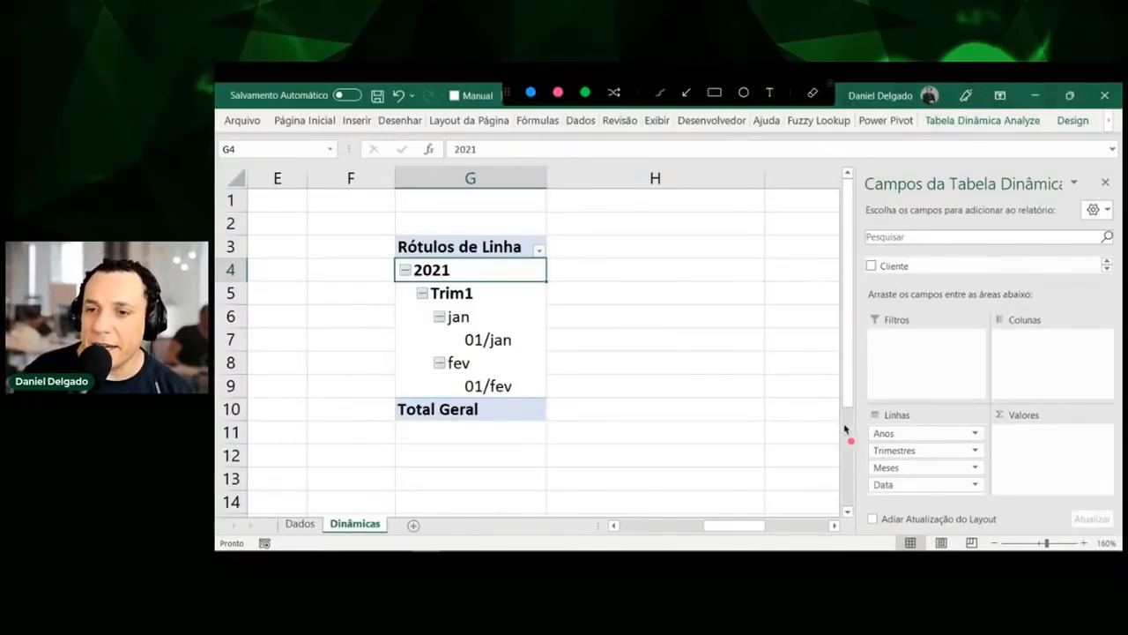
mouse_move(835, 432)
left_mouse_down()
mouse_move(860, 429)
mouse_move(857, 498)
left_mouse_up()
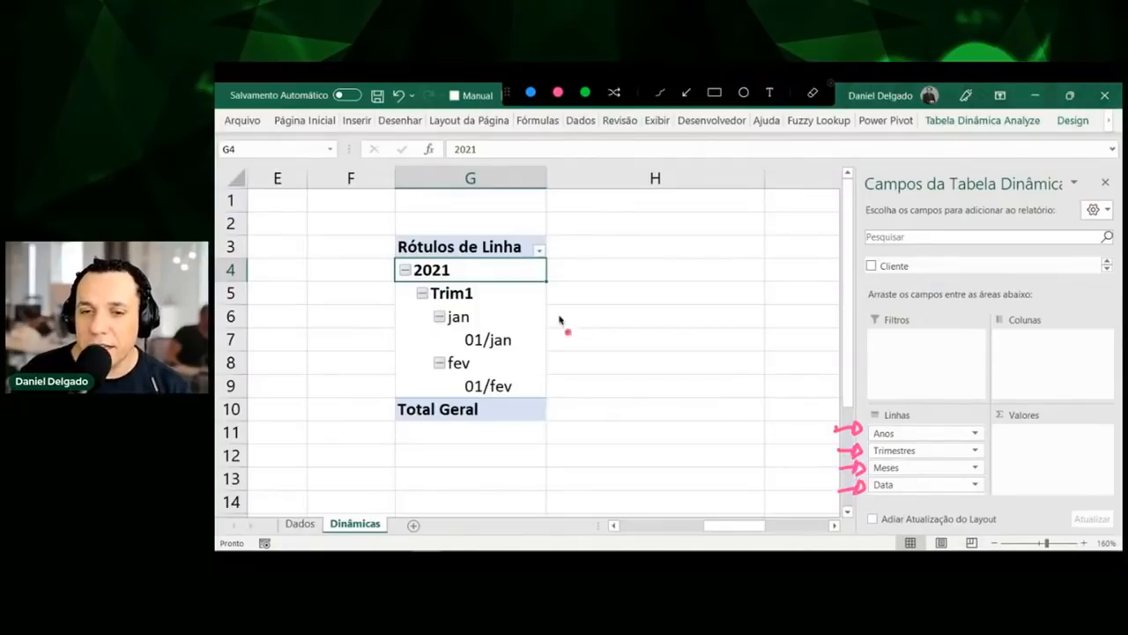
mouse_move(452, 339)
left_mouse_down()
mouse_move(494, 321)
mouse_move(518, 353)
mouse_move(462, 357)
mouse_move(474, 330)
left_mouse_up()
mouse_move(519, 339)
left_mouse_down()
mouse_move(594, 353)
mouse_move(767, 468)
mouse_move(852, 494)
left_mouse_up()
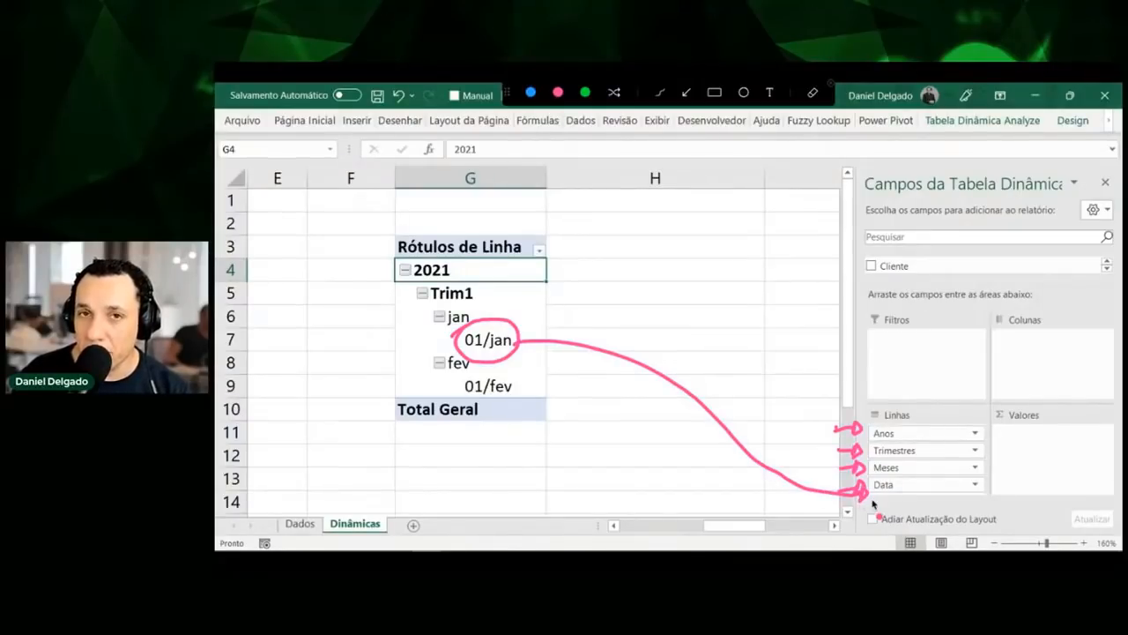
key("Escape")
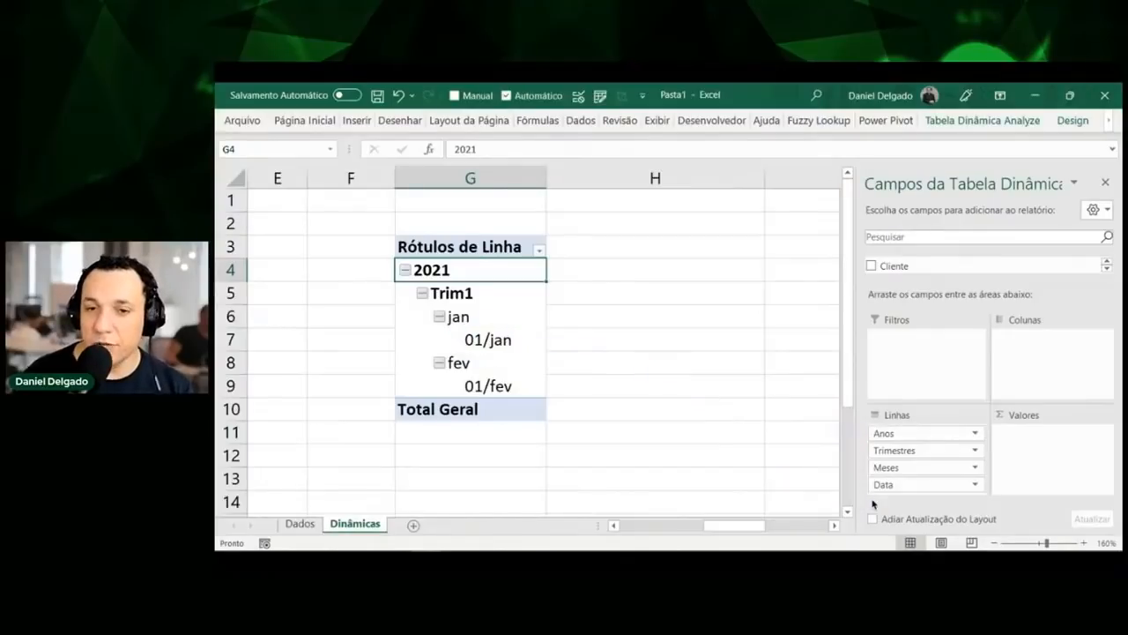
Regroup the pivot table dates without Dias, keeping only Meses, Trimestres and Anos
right_click(492, 347)
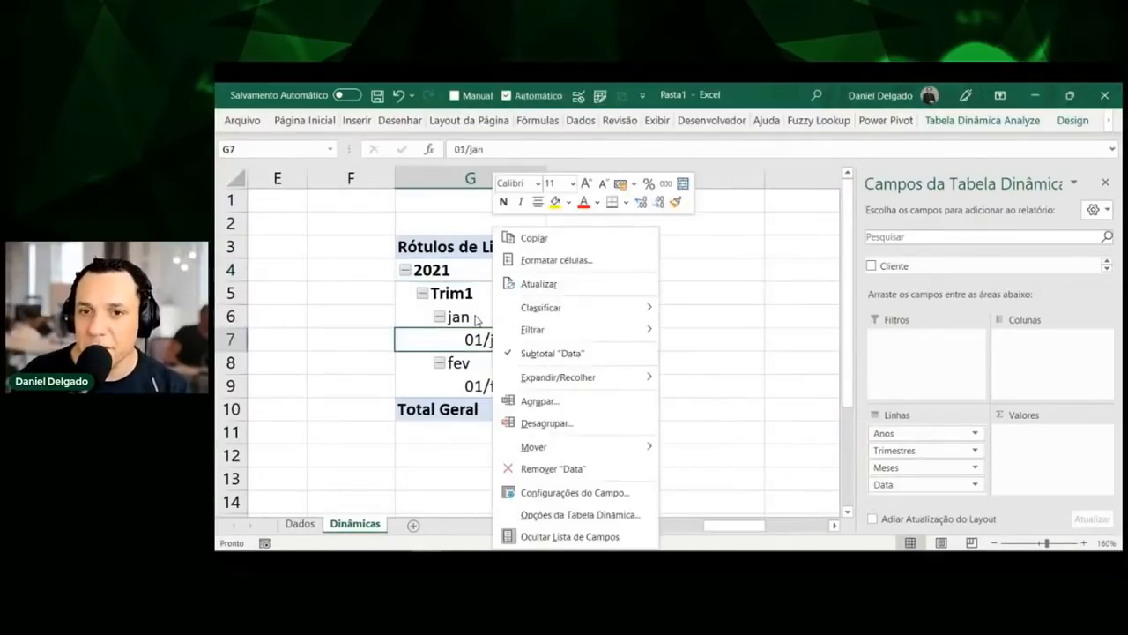
left_click(539, 400)
left_click(494, 403)
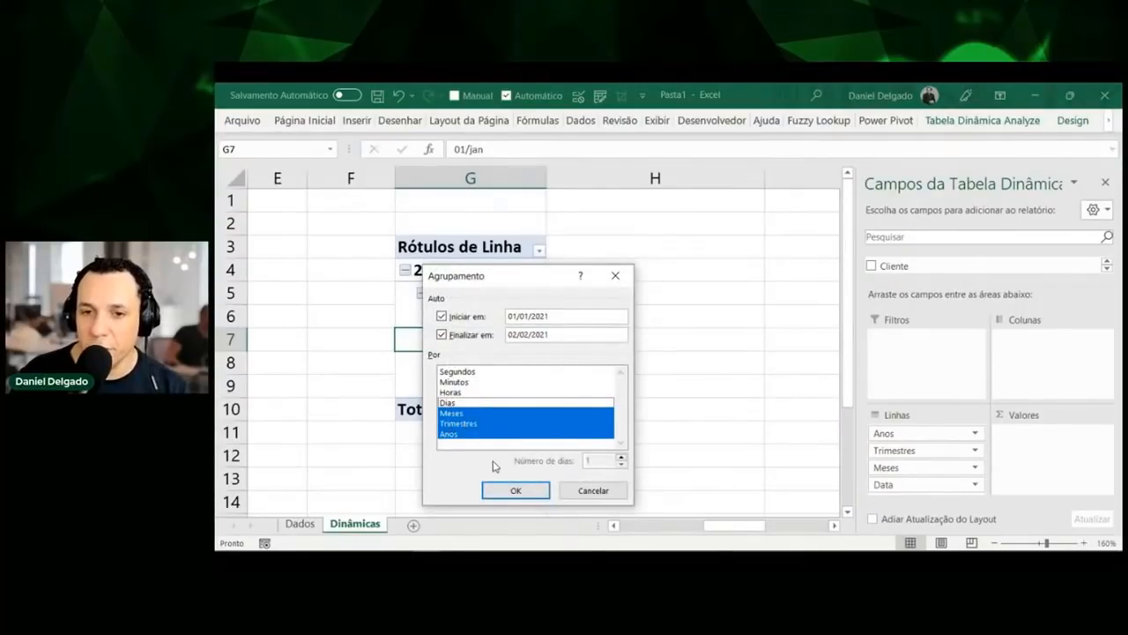
left_click(506, 490)
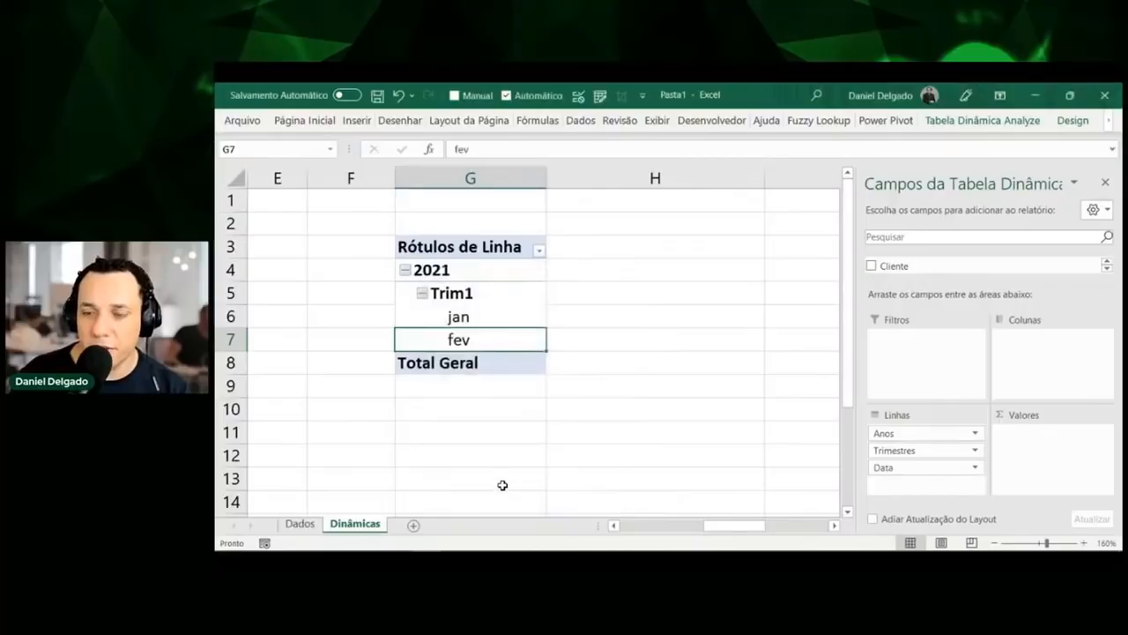
Bracket the row fields, link the fev label to the Data field with blue strokes, and clear the drawing
key("ctrl+shift+a")
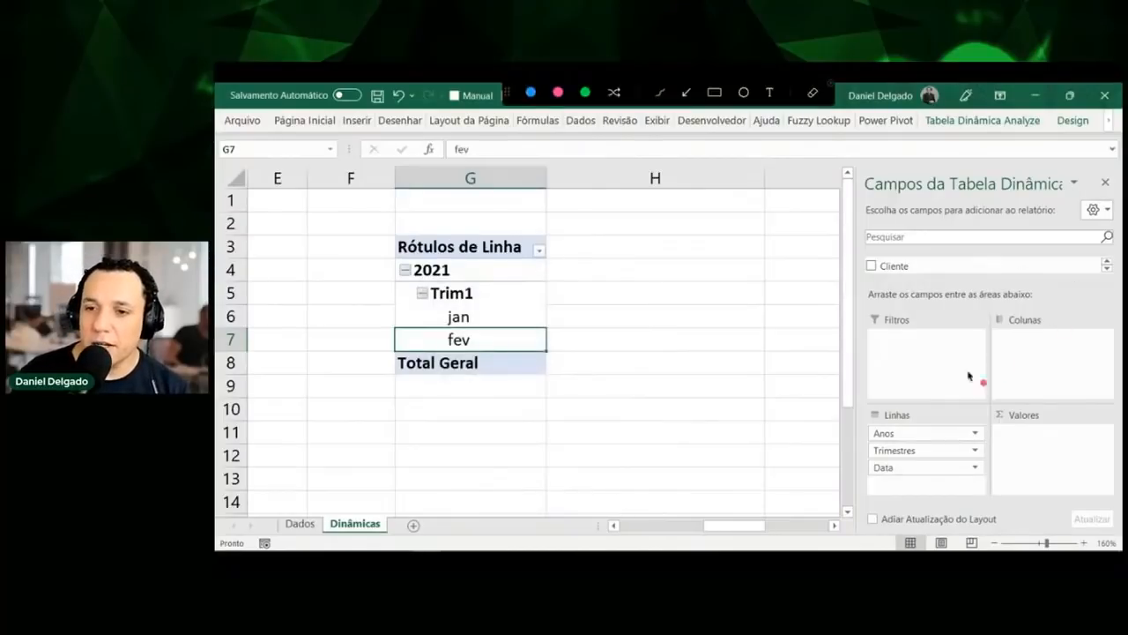
mouse_move(873, 424)
left_mouse_down()
mouse_move(855, 473)
mouse_move(871, 490)
left_mouse_up()
left_click(531, 93)
mouse_move(438, 342)
left_mouse_down()
mouse_move(473, 326)
mouse_move(446, 357)
mouse_move(481, 342)
mouse_move(643, 404)
mouse_move(862, 452)
mouse_move(861, 467)
mouse_move(908, 486)
mouse_move(890, 457)
mouse_move(859, 460)
mouse_move(862, 445)
mouse_move(839, 459)
mouse_move(867, 482)
mouse_move(859, 476)
left_mouse_up()
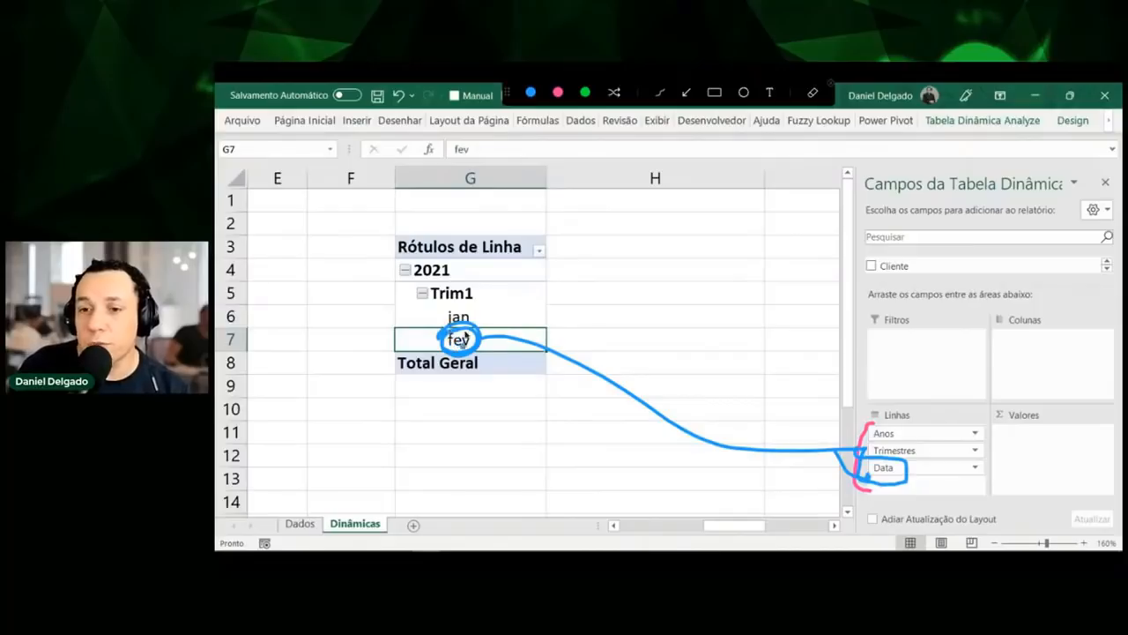
left_click_drag(654, 286, 657, 351)
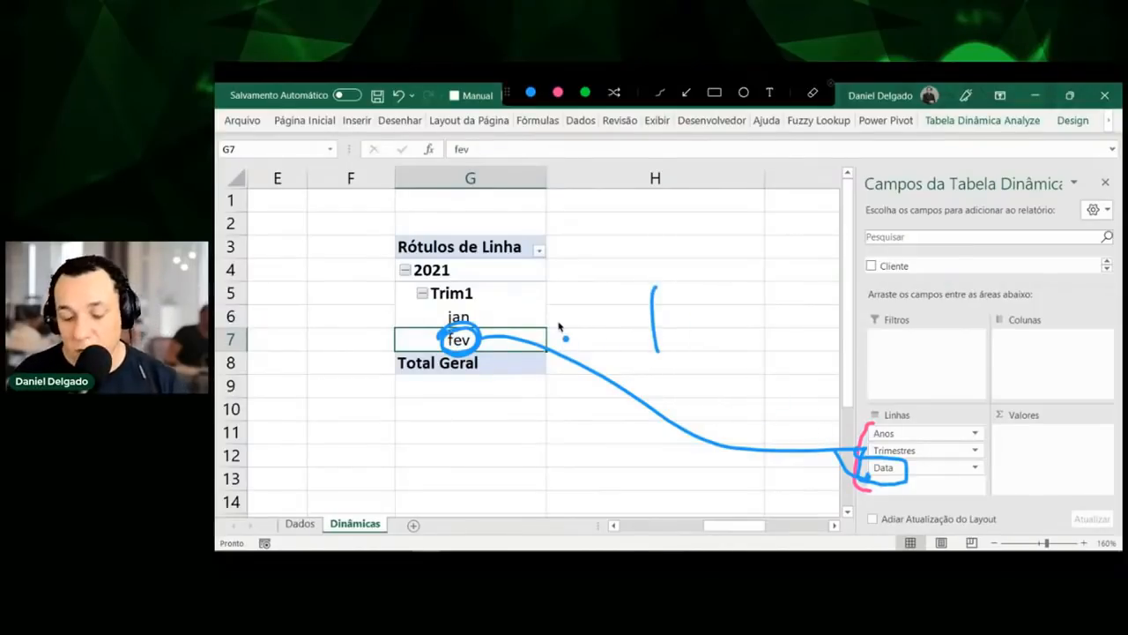
key("Escape")
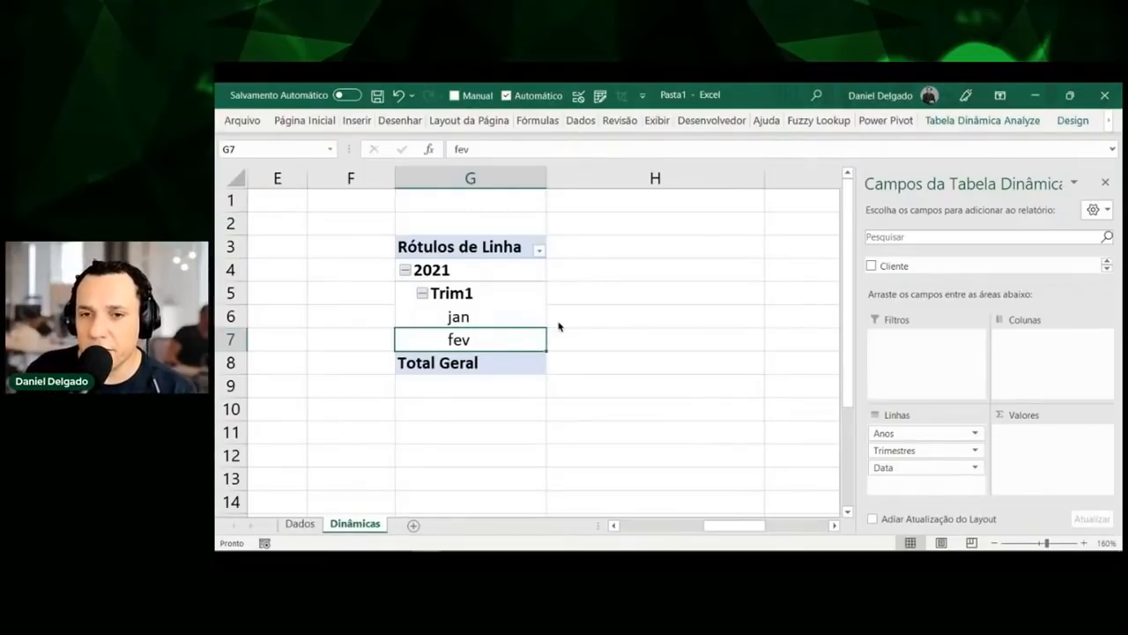
Enlarge the pivot table's field list and add the Qtde field to the values as a sum
left_click(655, 432)
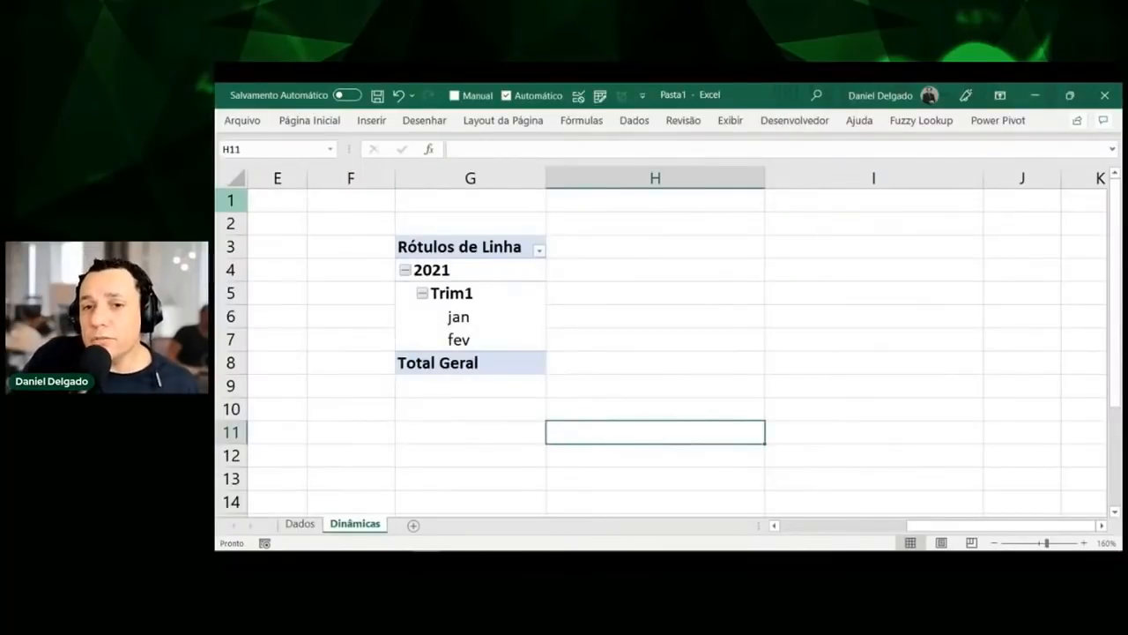
left_click(459, 325)
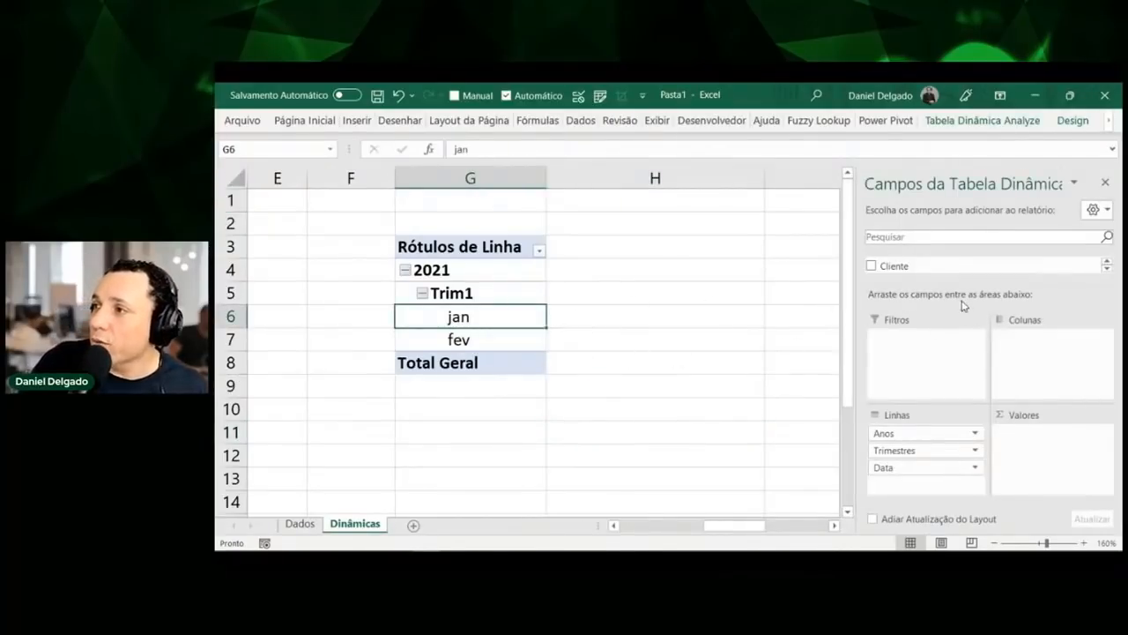
left_click_drag(981, 302, 979, 383)
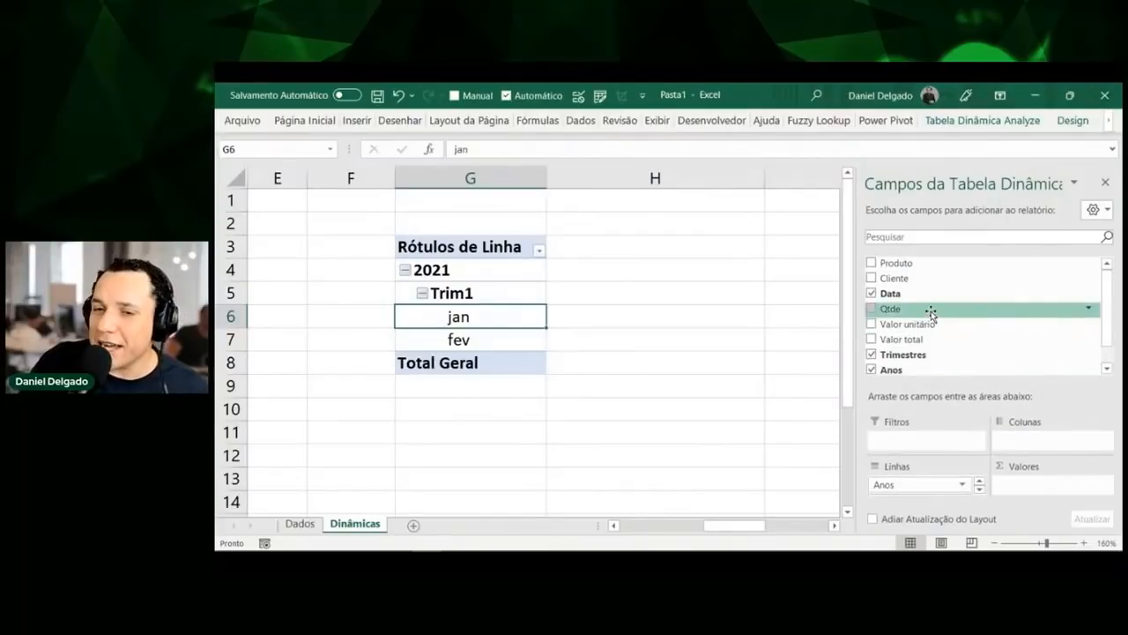
left_click_drag(934, 320, 1022, 483)
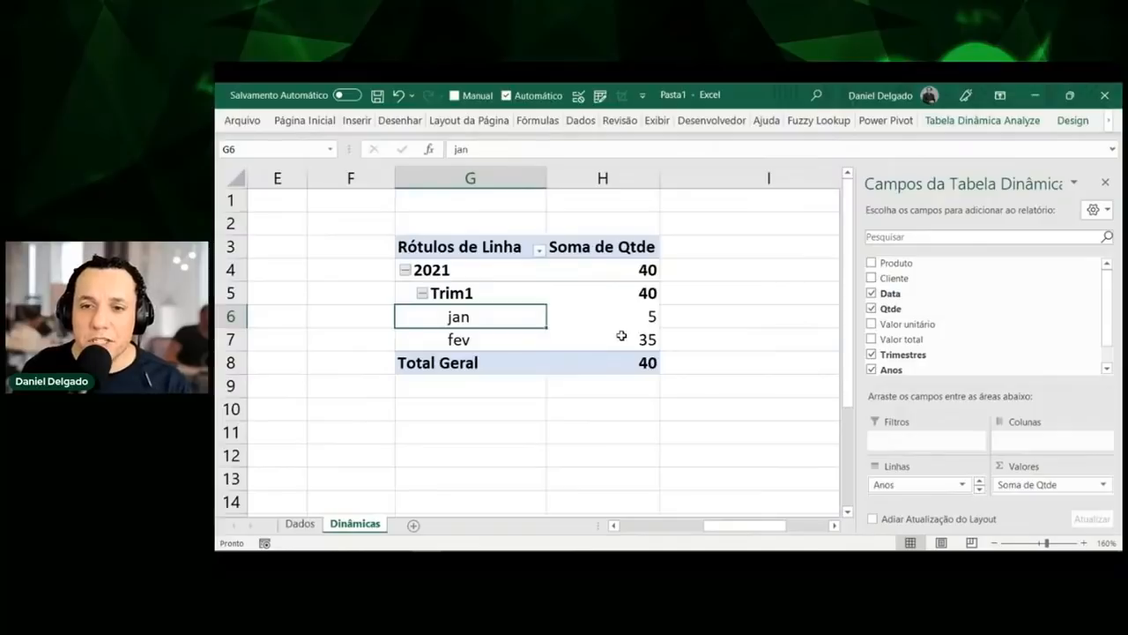
left_click(612, 289)
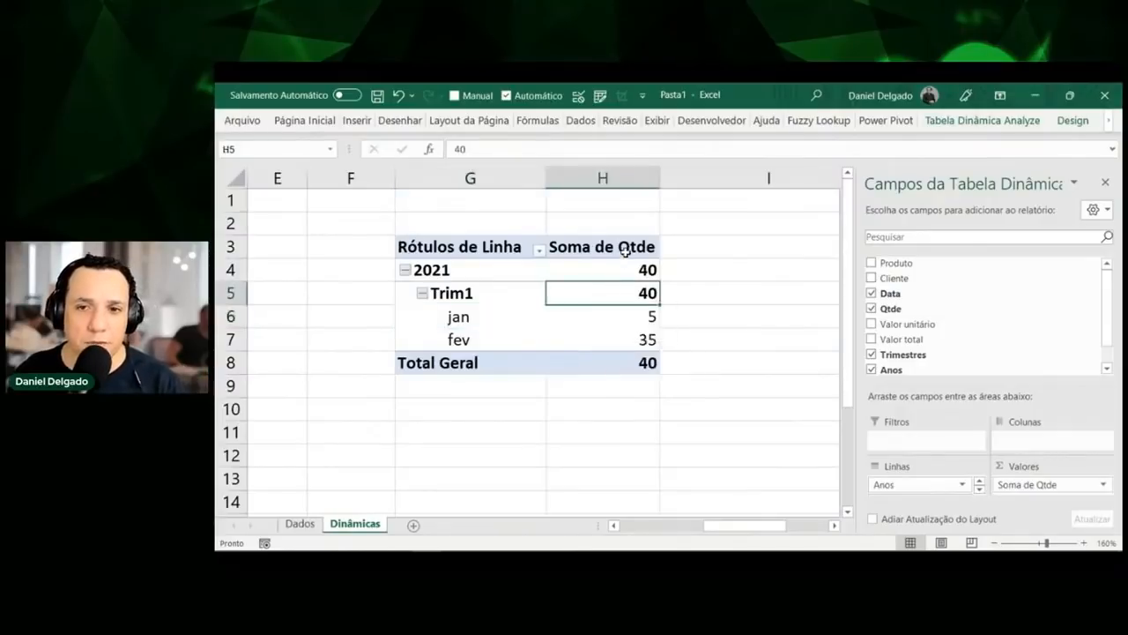
left_click(626, 269)
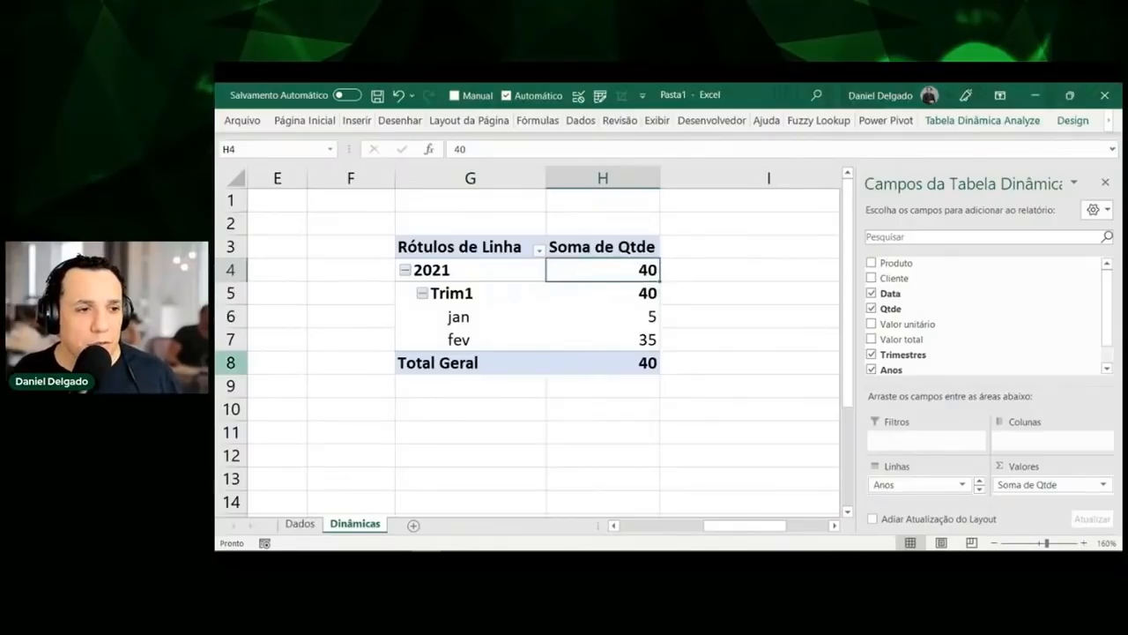
Remove the Trimestres field from the pivot table's rows and resize the field list to show more of the available fields
key("Down")
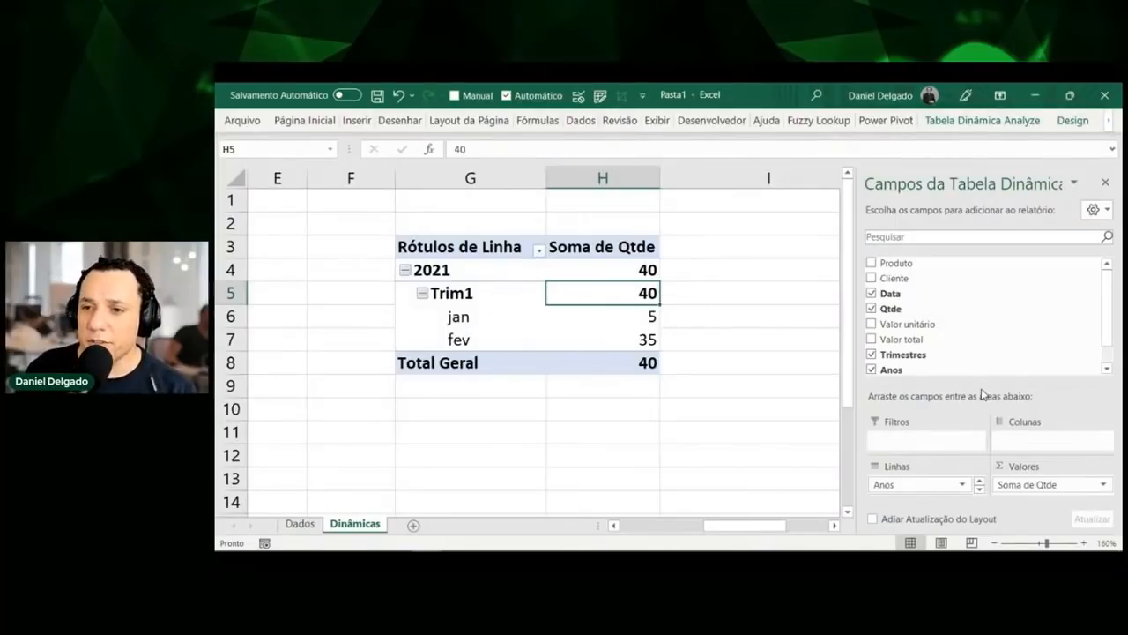
left_click_drag(984, 385, 989, 302)
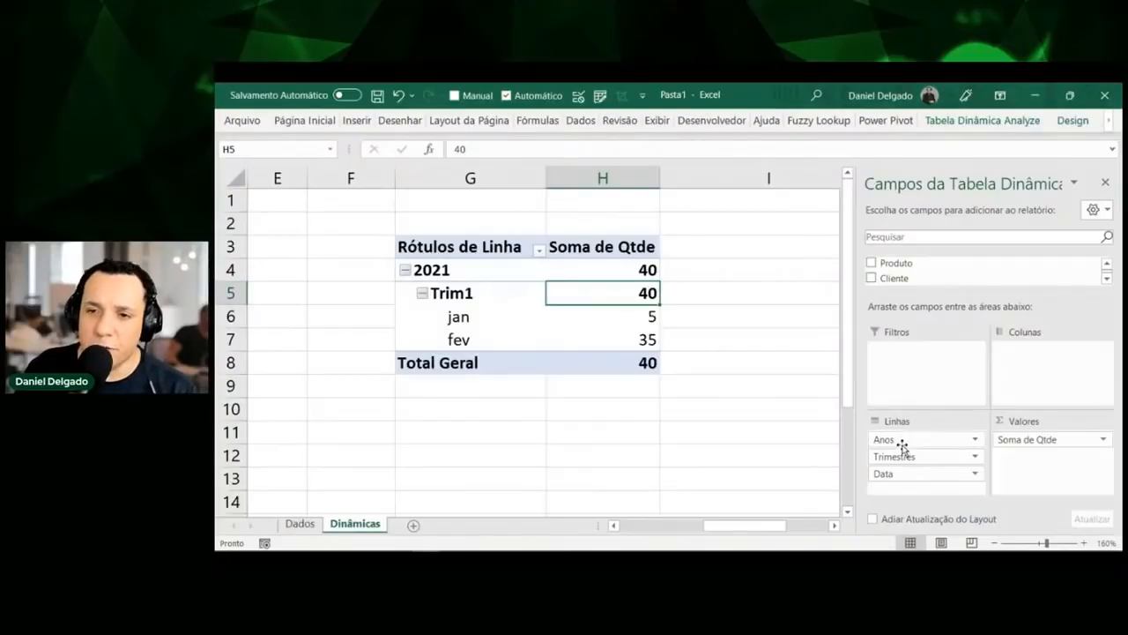
left_click_drag(898, 452, 784, 373)
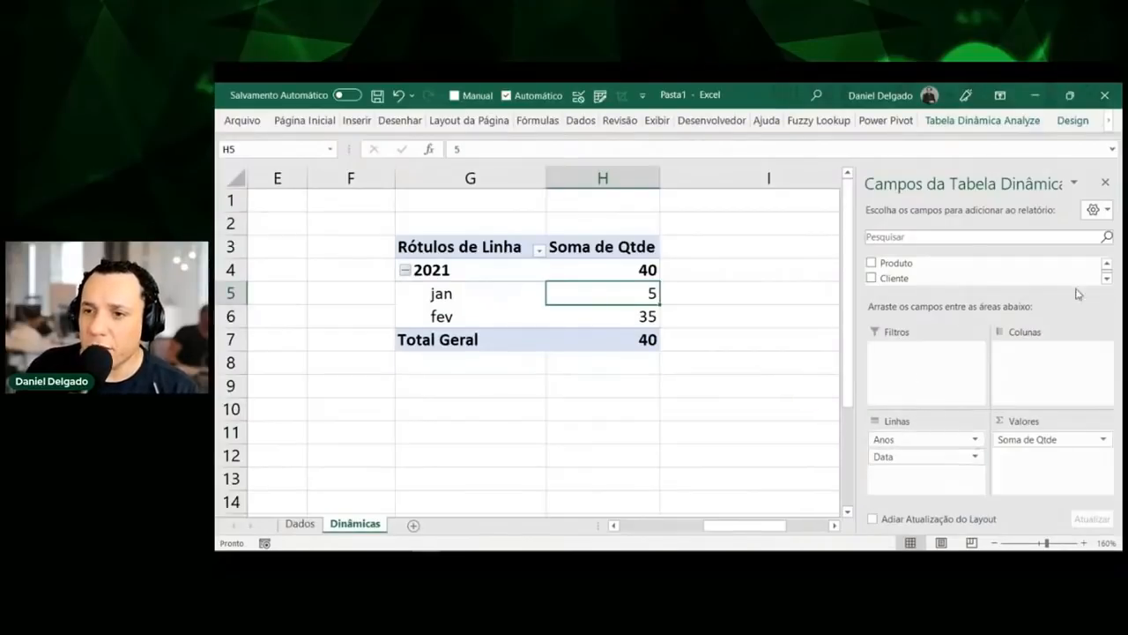
left_click(1107, 279)
left_click(1107, 279)
left_click(1107, 279)
left_click_drag(1038, 294, 1034, 395)
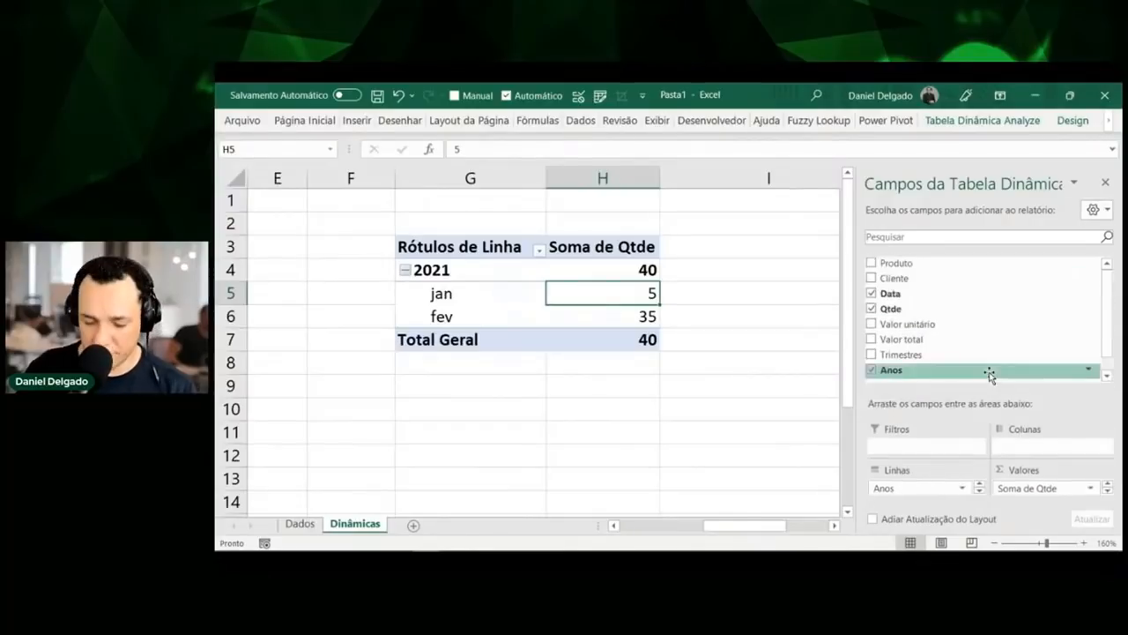
Circle Trimestres and Anos in blue, circle the 2021, jan and fev row labels in pink, and clear the drawing
key("ctrl+shift+d")
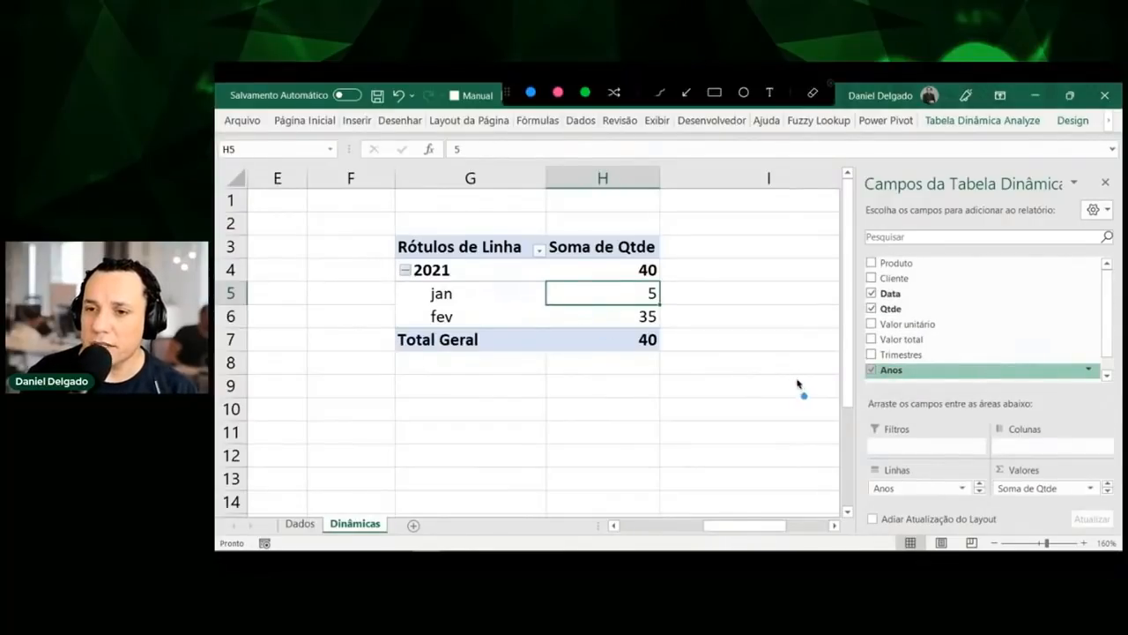
mouse_move(871, 340)
left_mouse_down()
mouse_move(857, 380)
mouse_move(931, 381)
mouse_move(937, 347)
mouse_move(869, 351)
left_mouse_up()
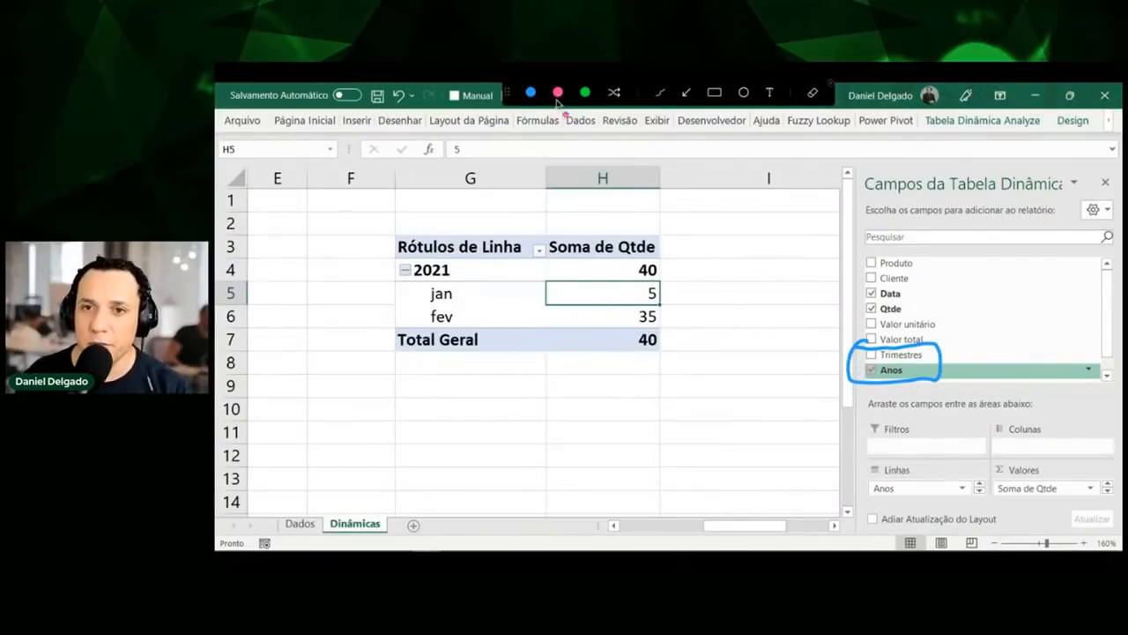
mouse_move(382, 264)
left_mouse_down()
mouse_move(392, 256)
mouse_move(427, 332)
mouse_move(426, 239)
left_mouse_up()
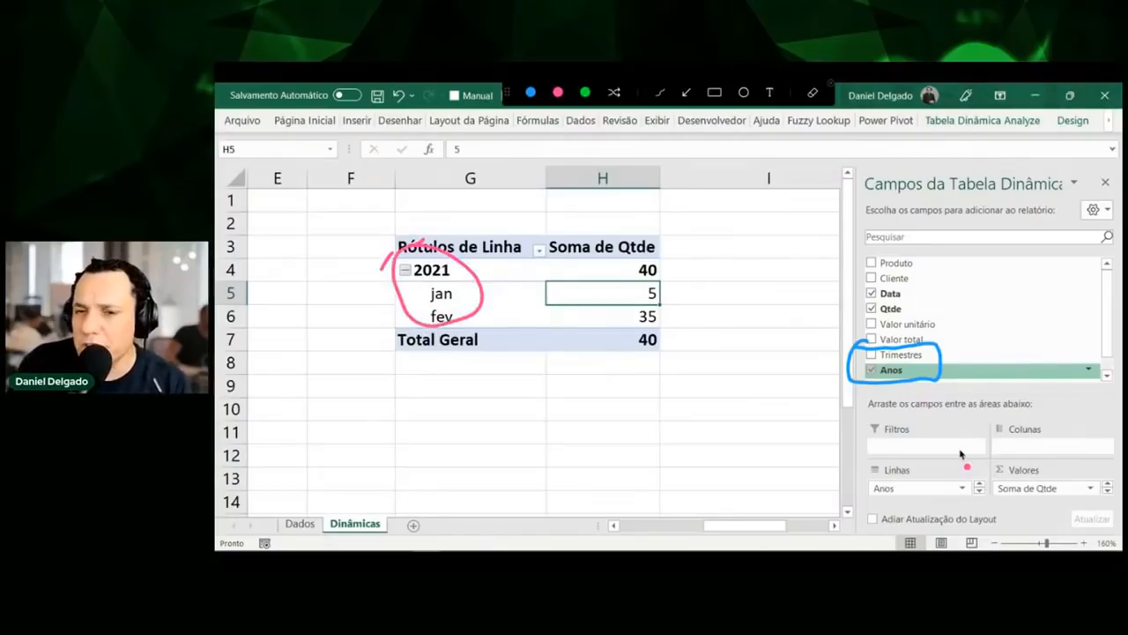
key("Escape")
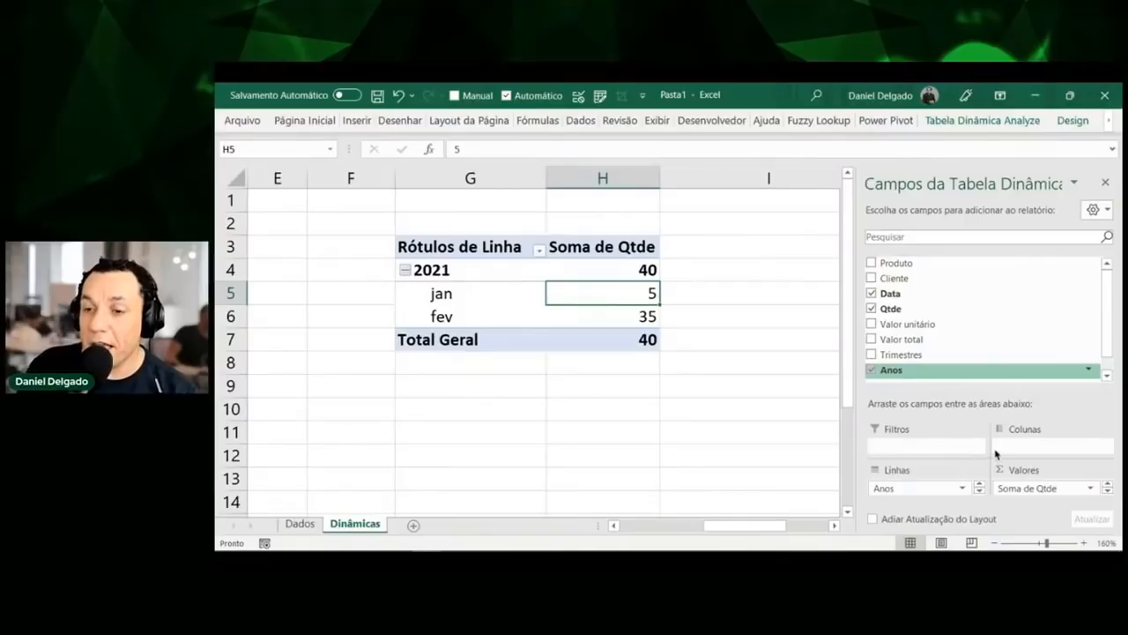
Put the Trimestres field back in the pivot table's rows between Anos and Data
left_click_drag(1022, 375, 869, 382)
left_click(739, 365)
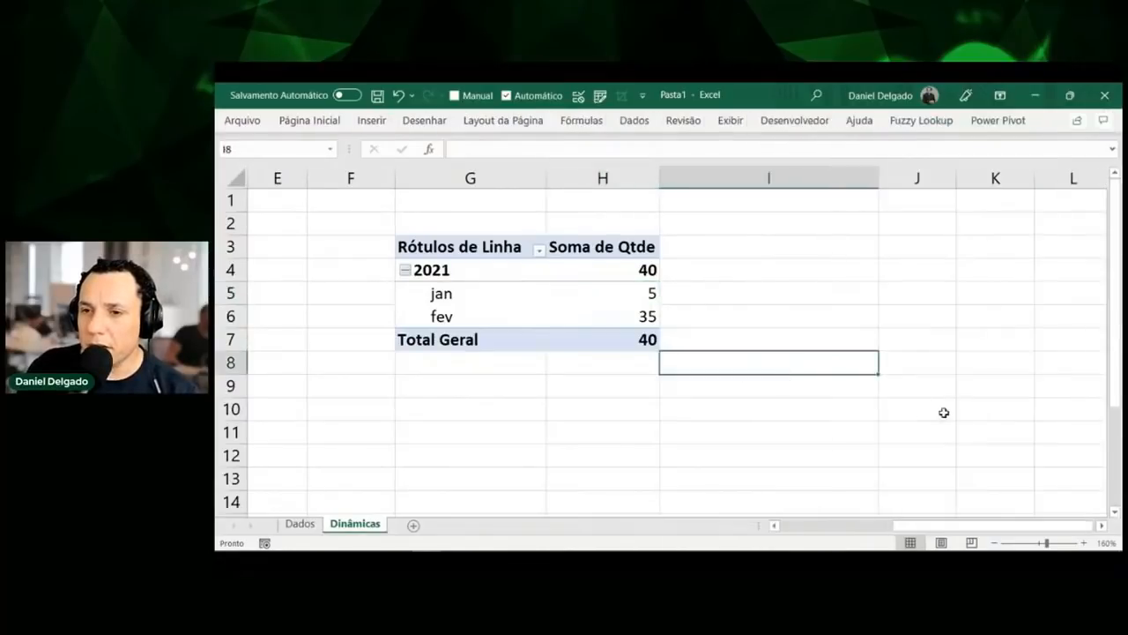
left_click(613, 316)
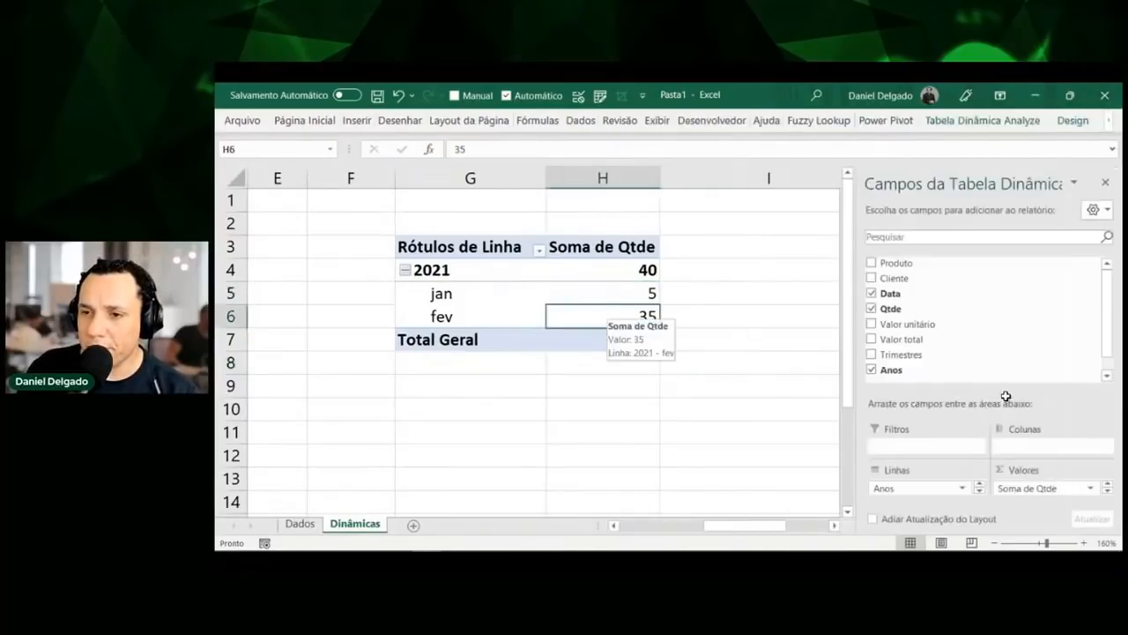
left_click_drag(1007, 396, 1006, 338)
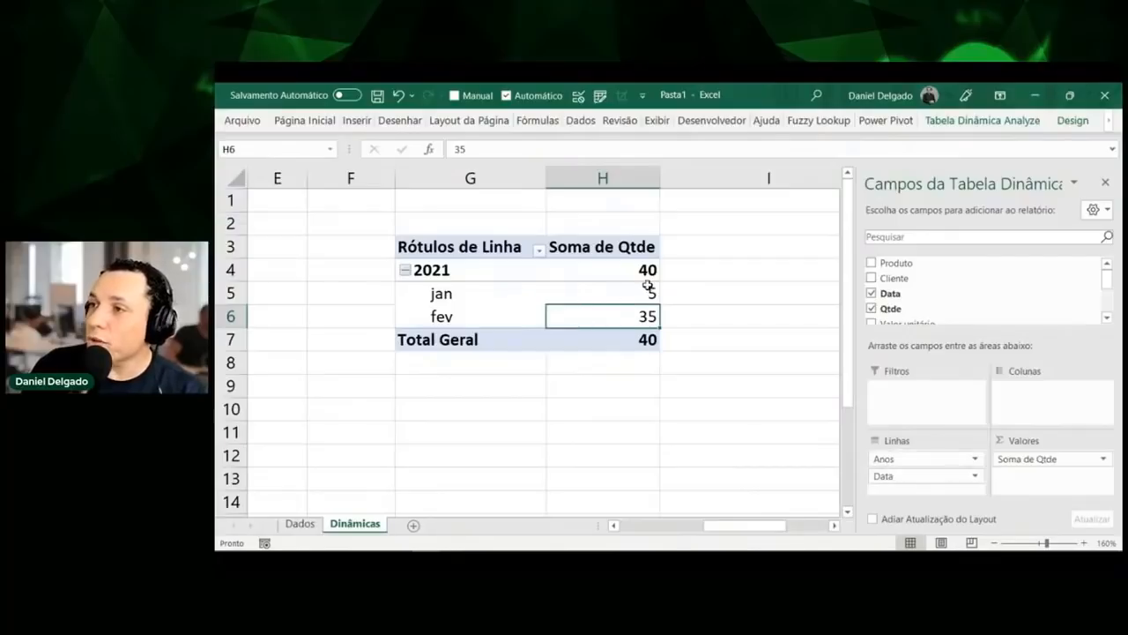
left_click_drag(1108, 279, 1108, 293)
left_click_drag(967, 315, 940, 467)
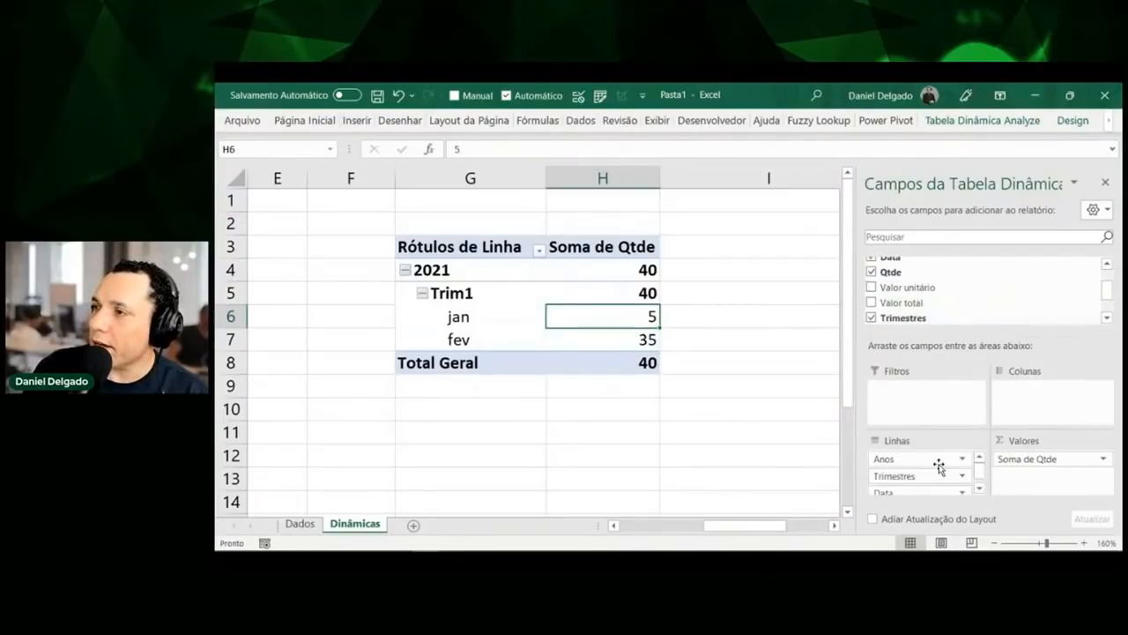
Examine the options for the year, quarter and grand total cells, including Resumir Valores por and Mostrar Valores como
right_click(644, 293)
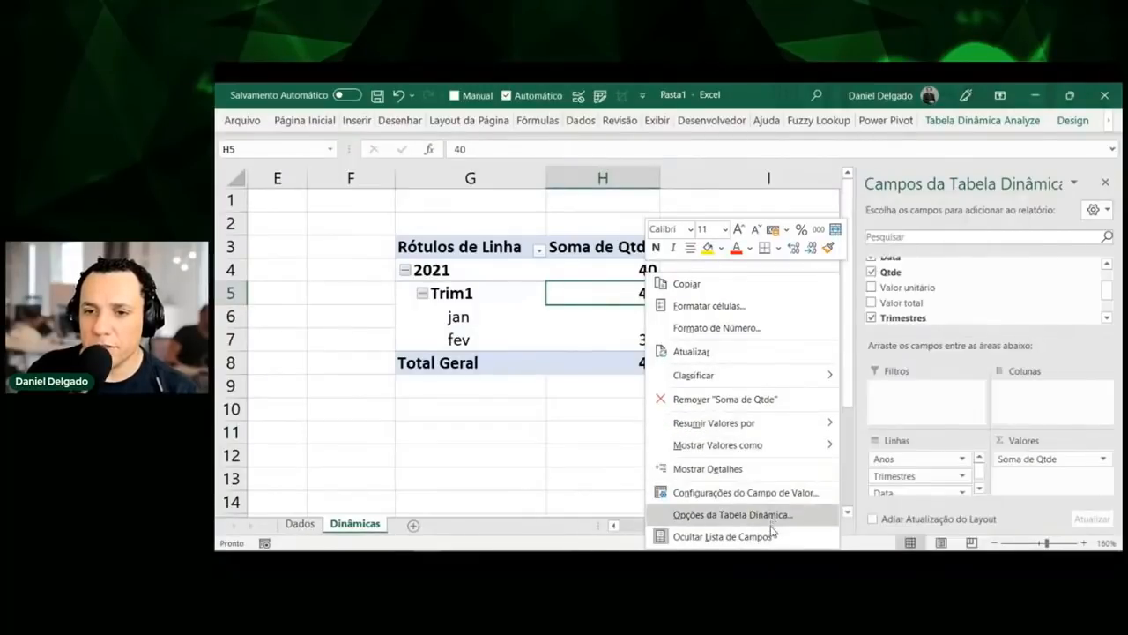
left_click(607, 257)
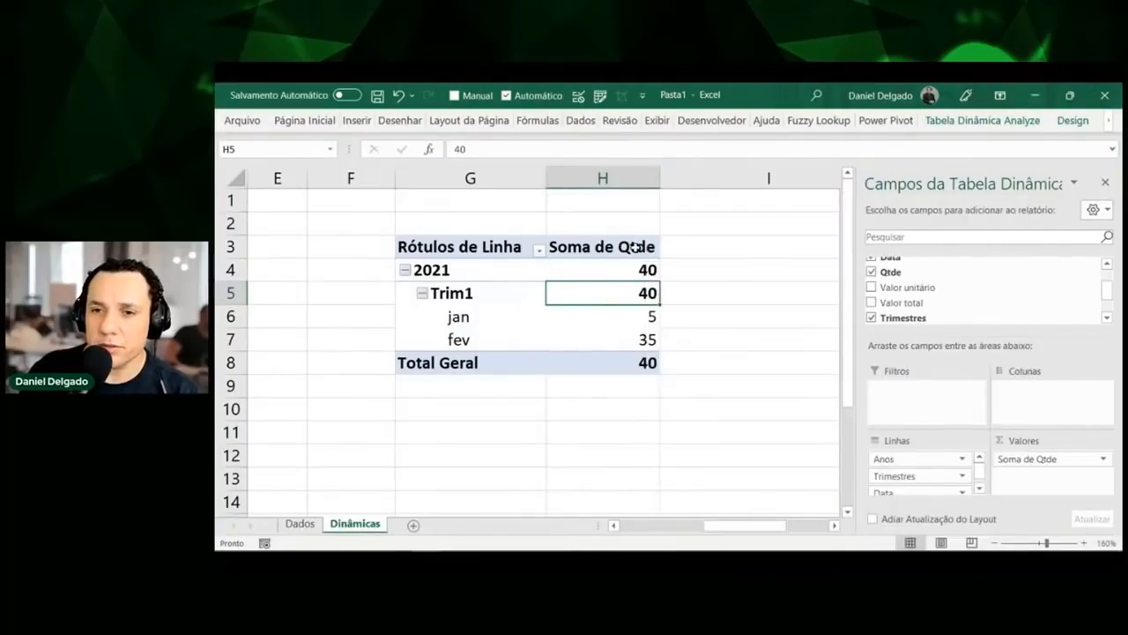
right_click(649, 271)
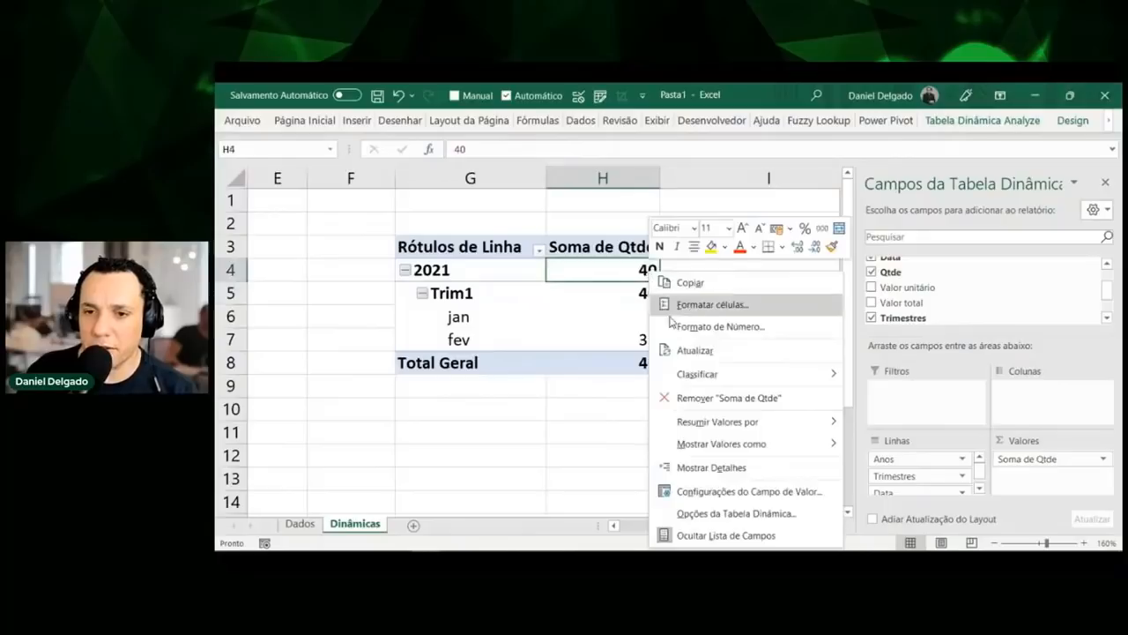
mouse_move(661, 411)
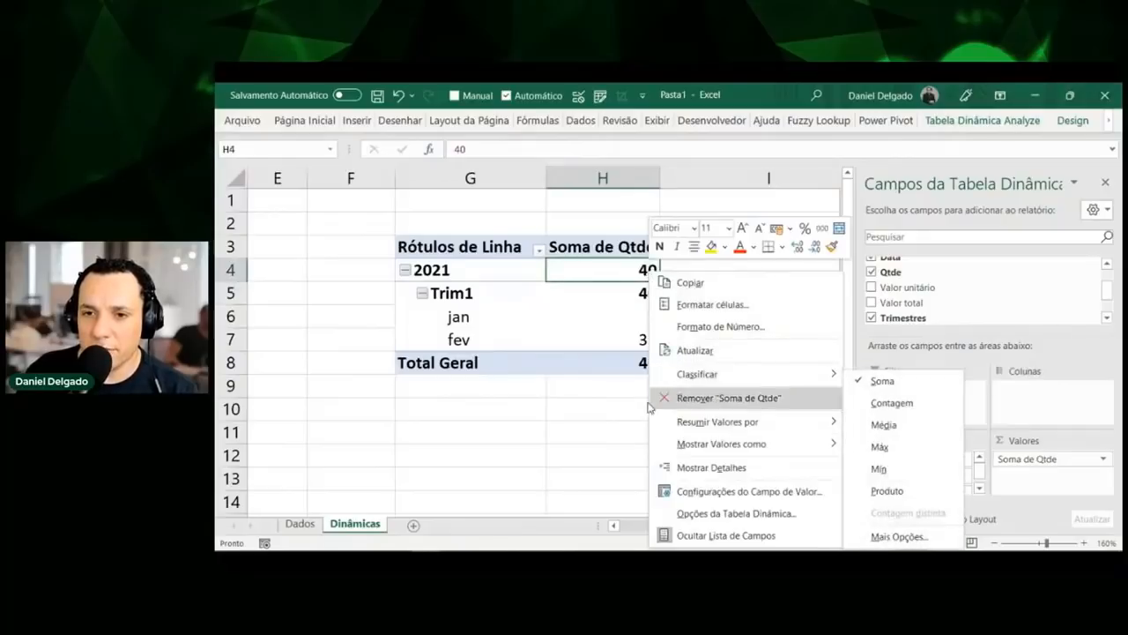
left_click(625, 364)
right_click(631, 370)
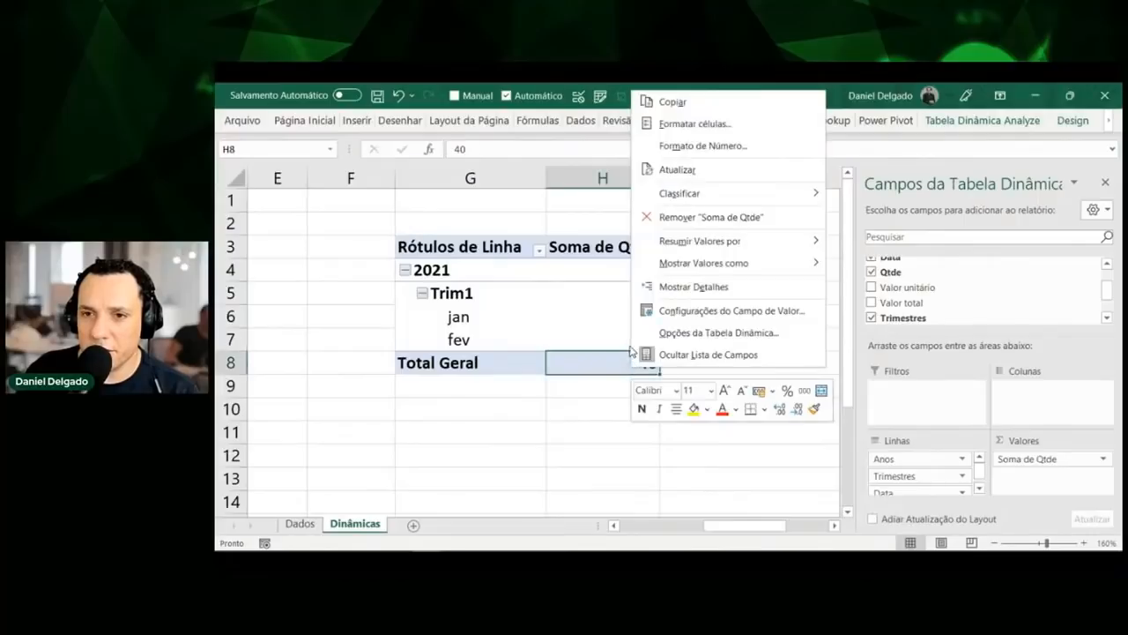
mouse_move(750, 262)
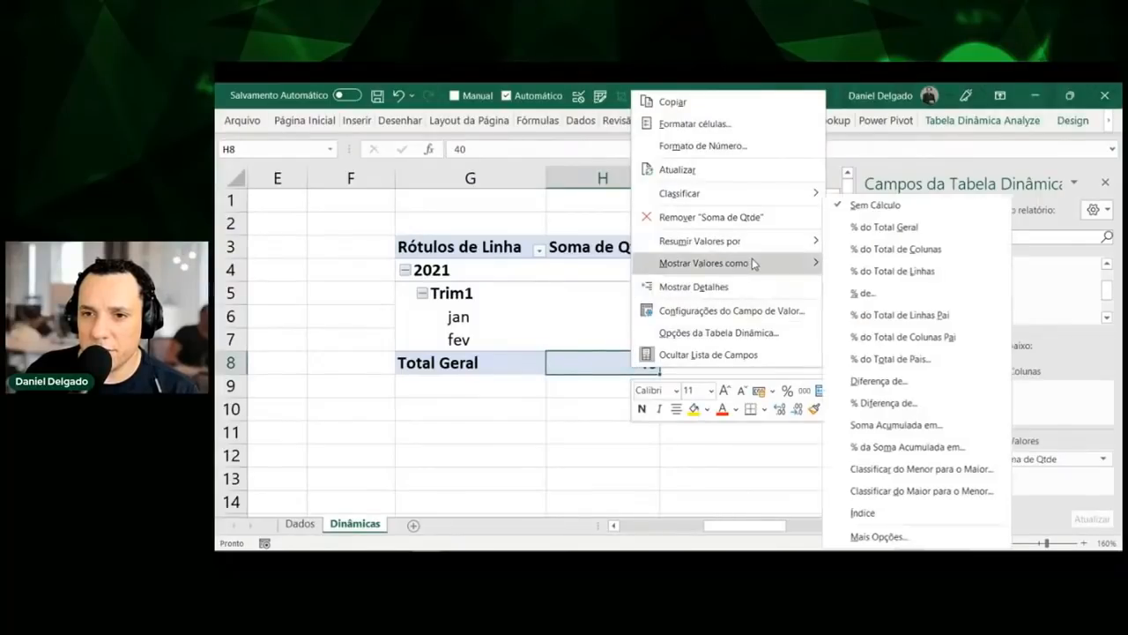
left_click(619, 292)
left_click(617, 293)
right_click(626, 296)
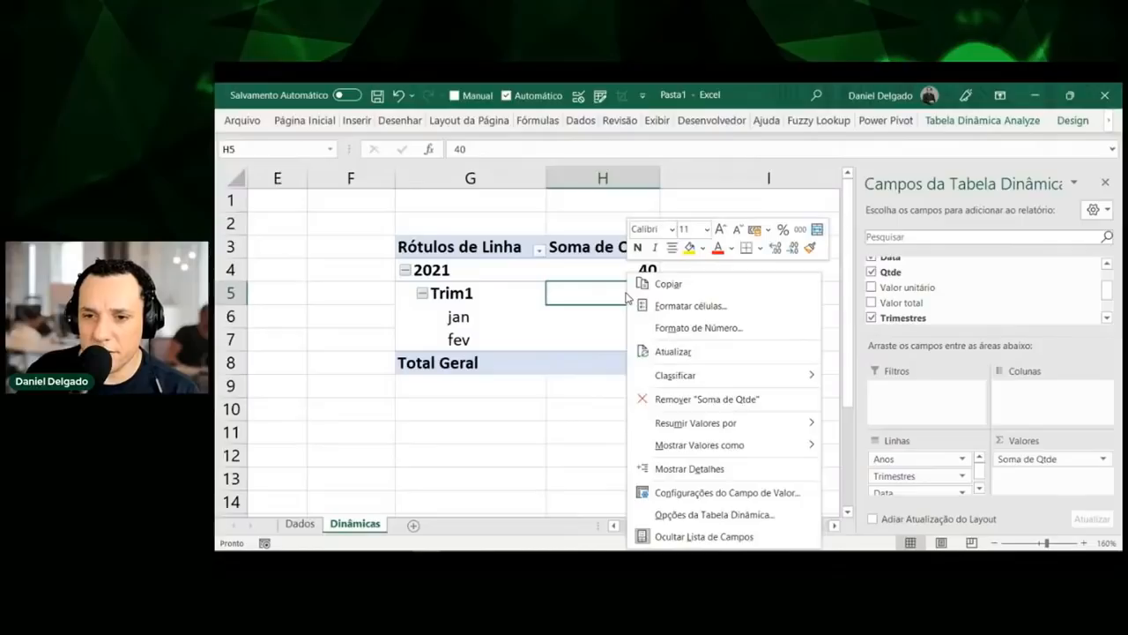
key("Escape")
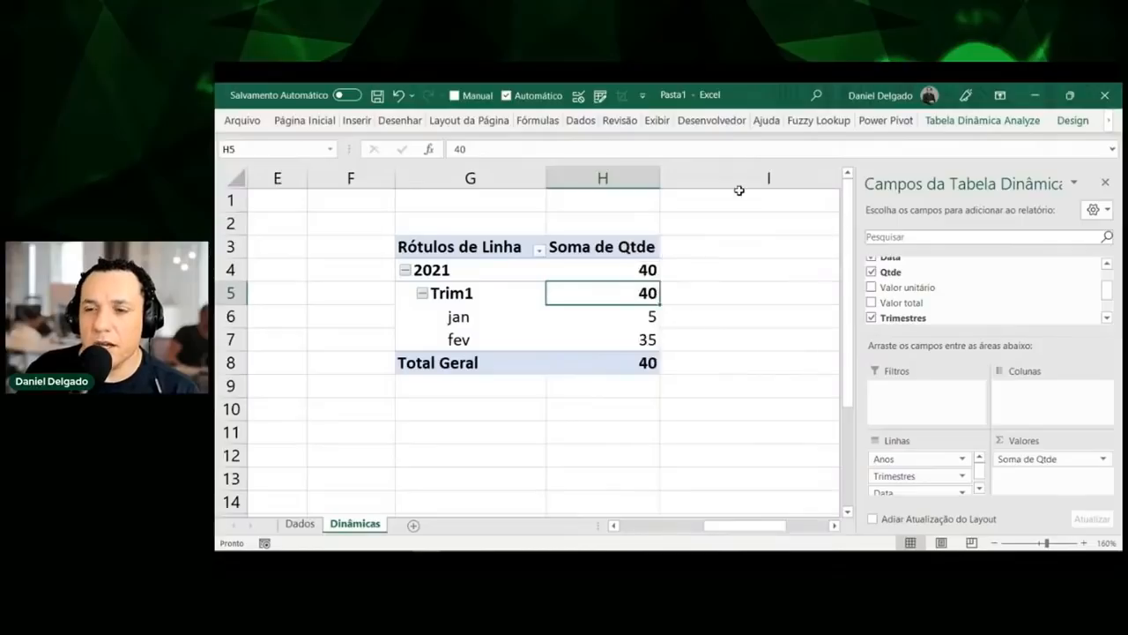
Set the pivot table to show no subtotals and check the options for the Trim1 value cell
left_click(951, 120)
left_click(1081, 120)
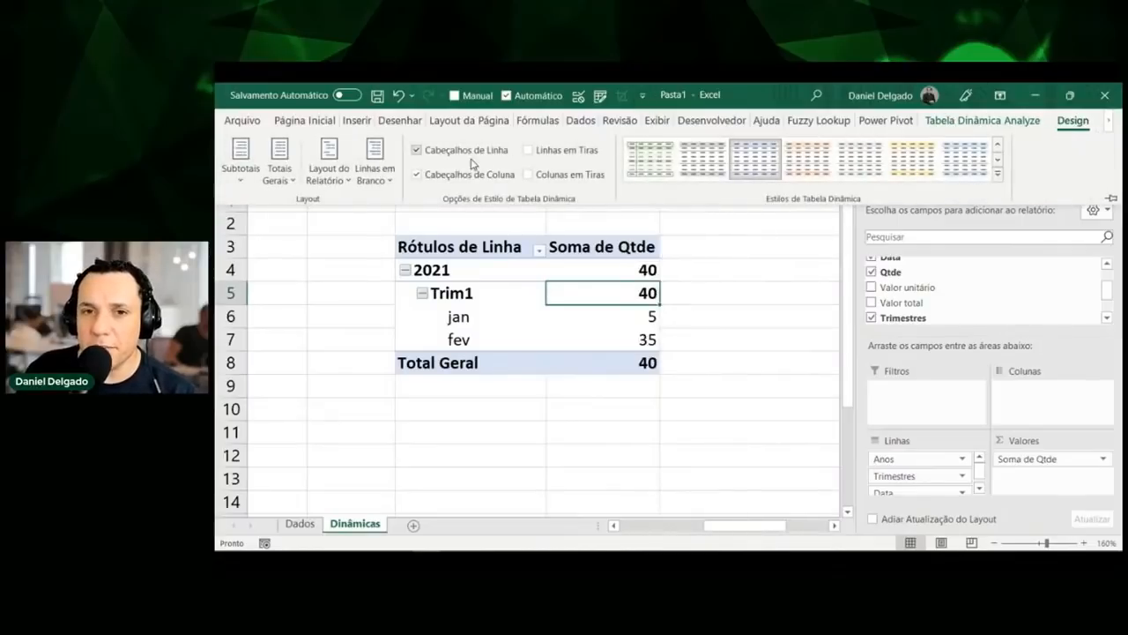
left_click(323, 177)
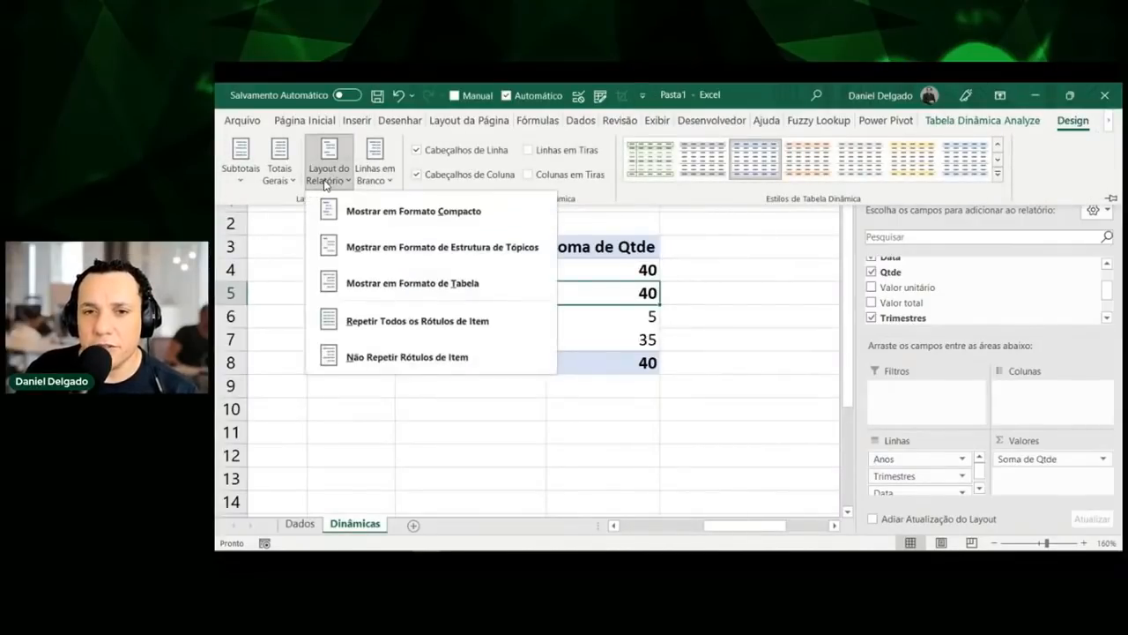
left_click(323, 177)
left_click(280, 177)
left_click(240, 163)
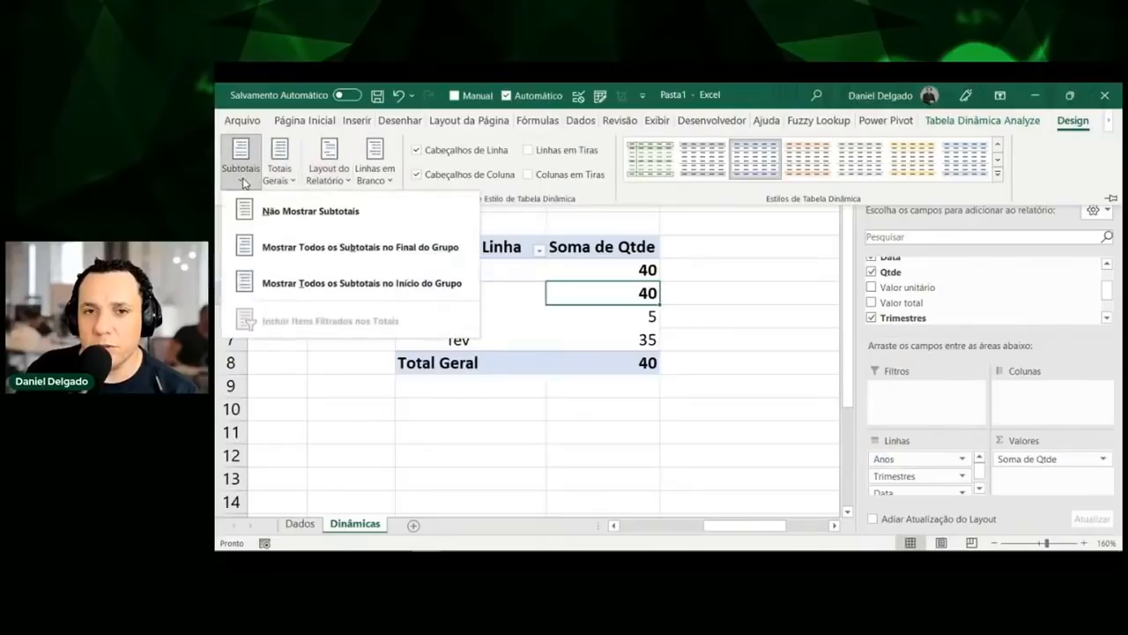
left_click(291, 209)
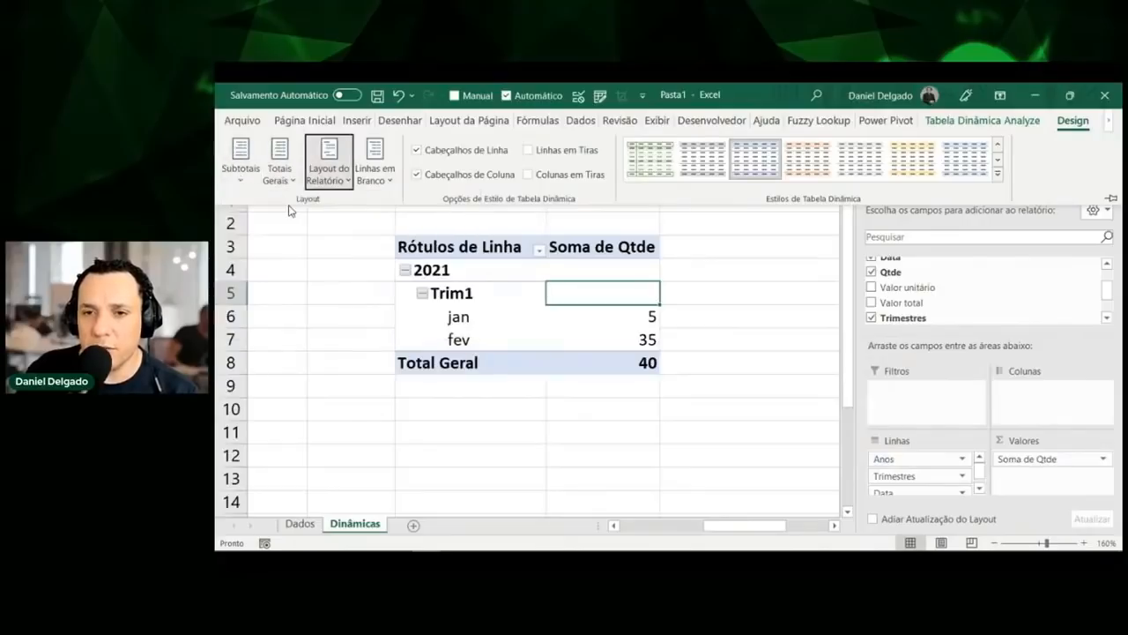
right_click(634, 295)
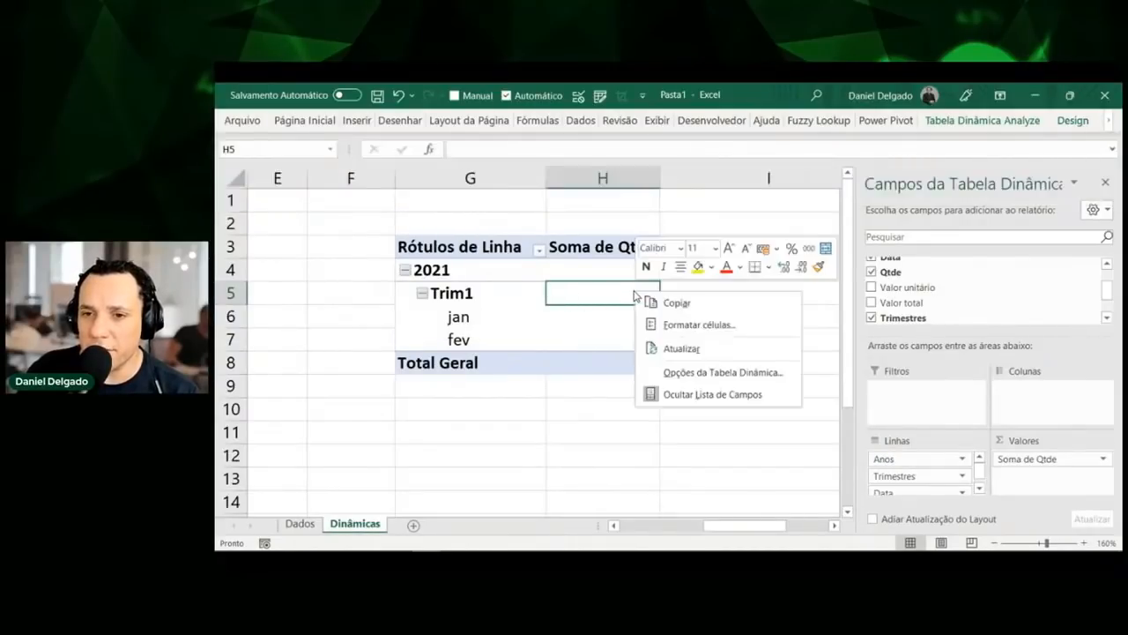
left_click(616, 293)
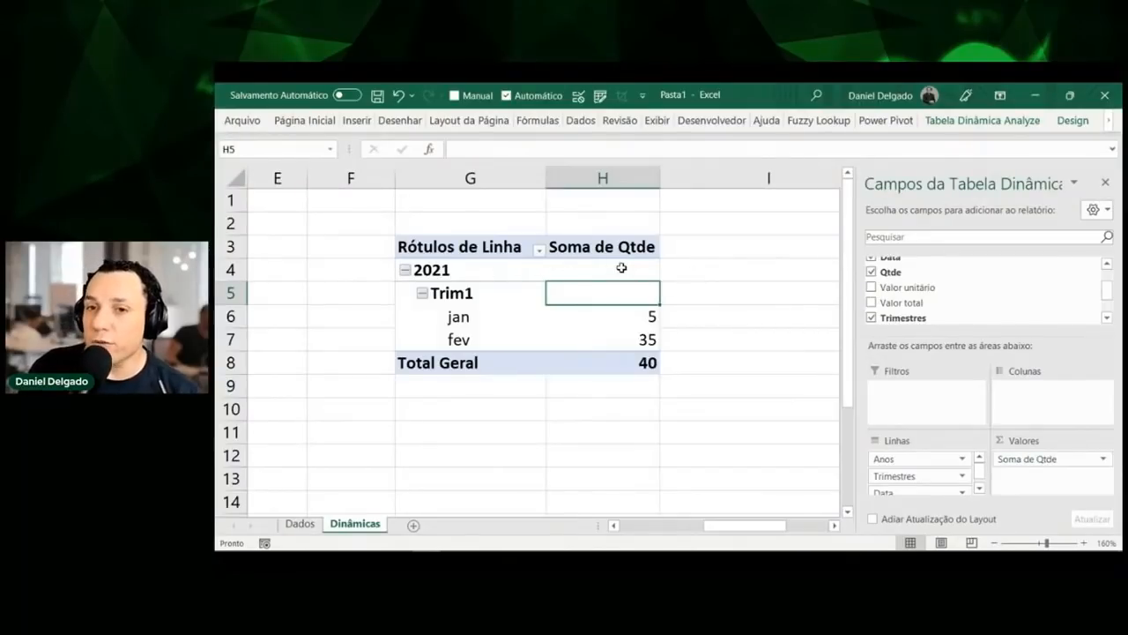
left_click(702, 268)
Show all pivot table subtotals at the end of each group and select the Trim1 Total row
left_click(650, 292)
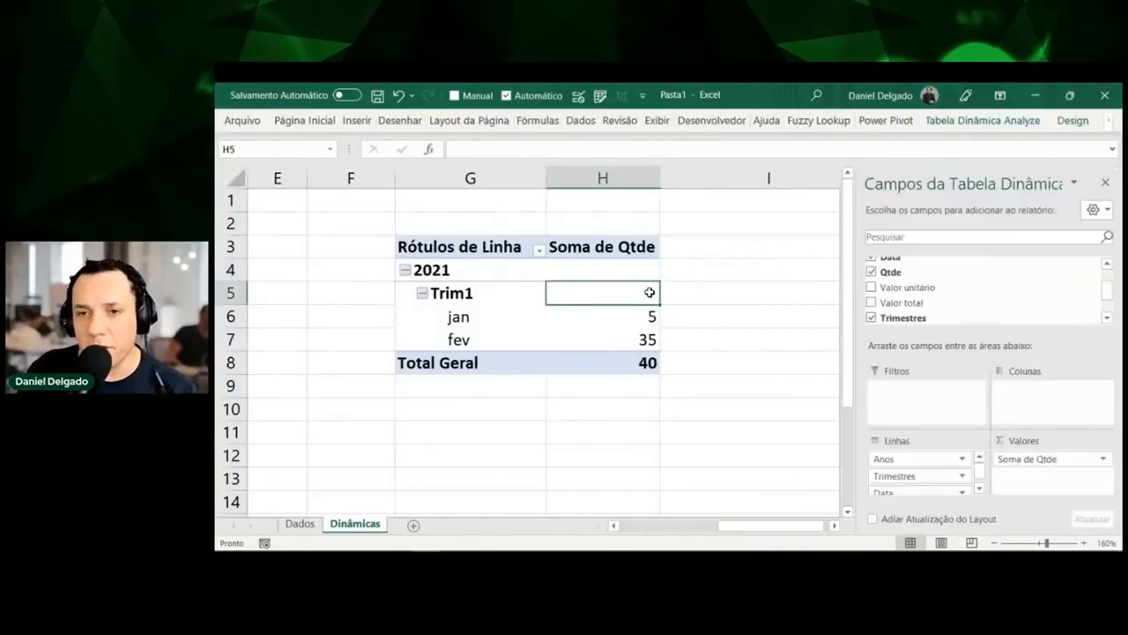
left_click(1074, 120)
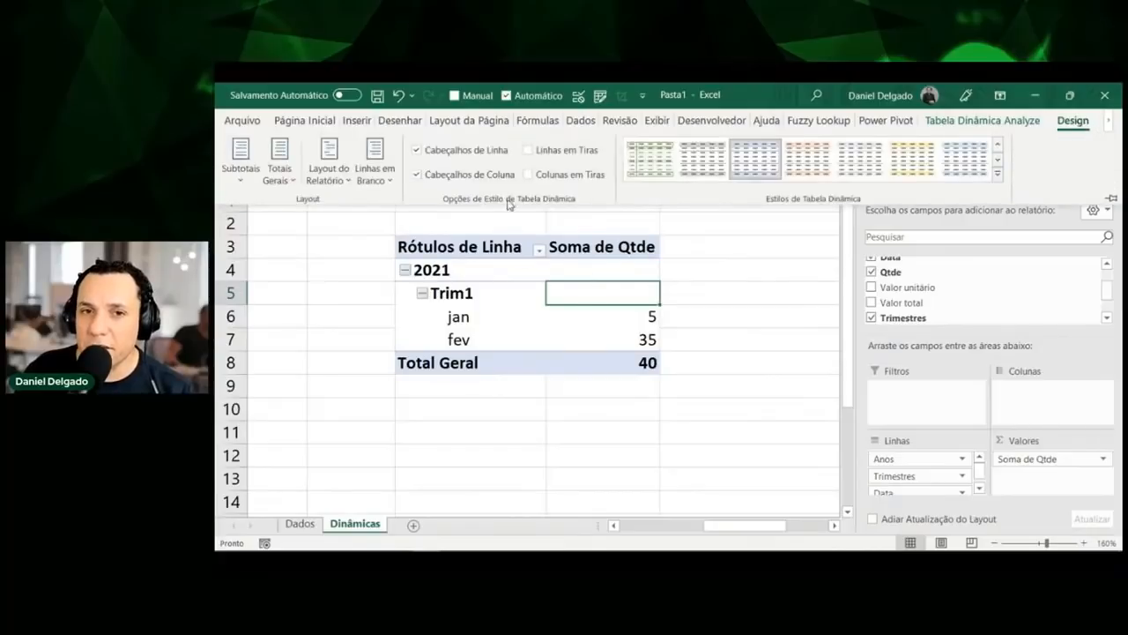
left_click(238, 175)
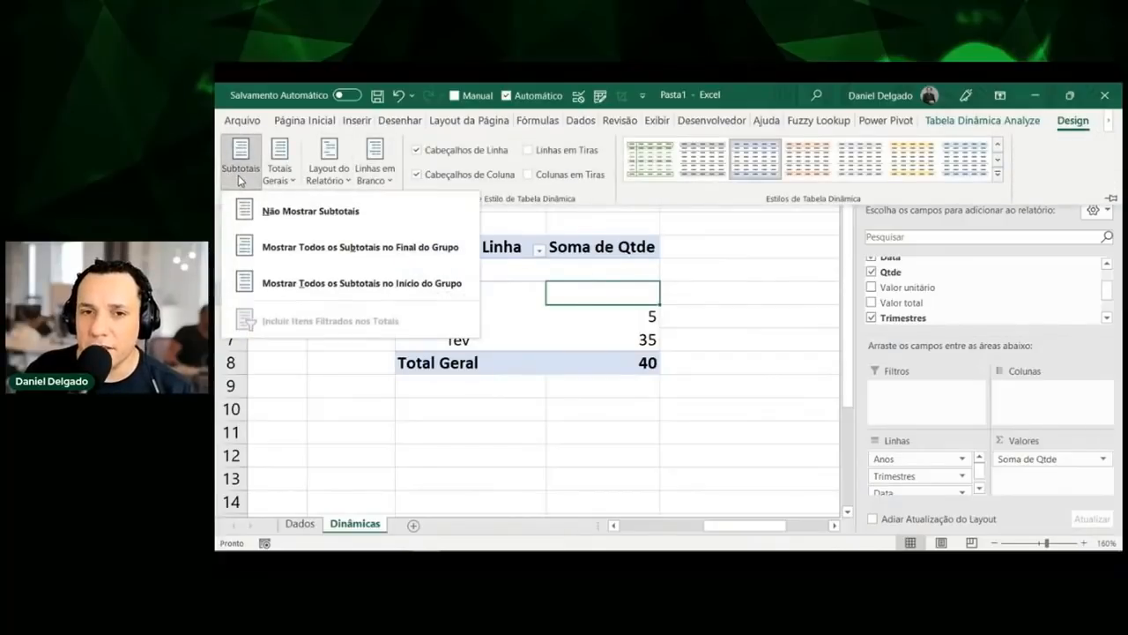
left_click(357, 249)
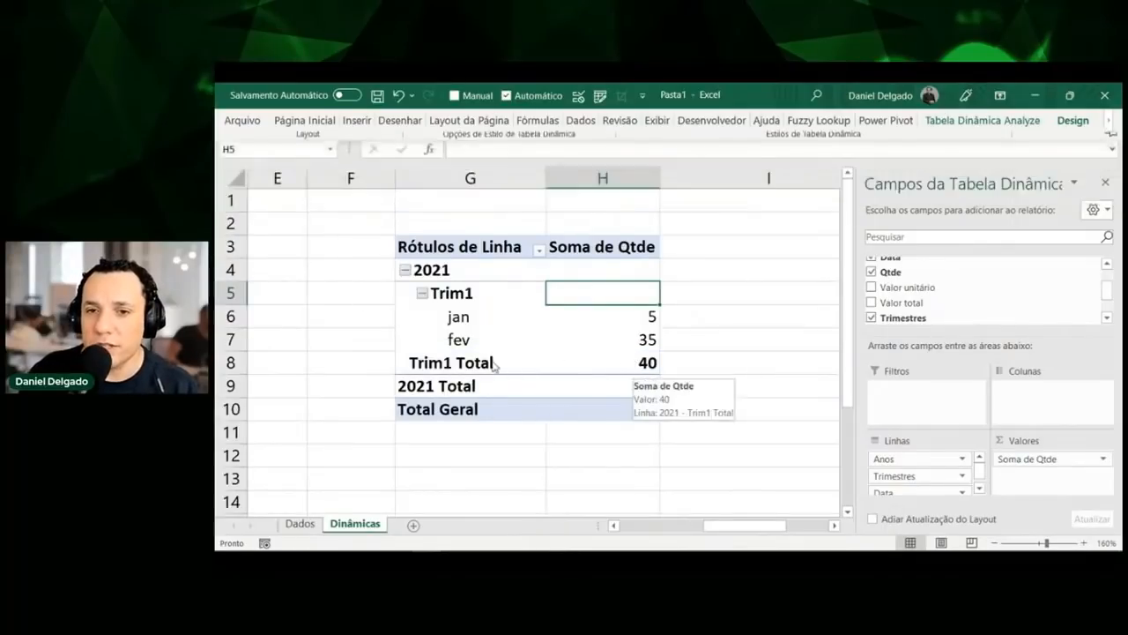
left_click_drag(459, 363, 624, 362)
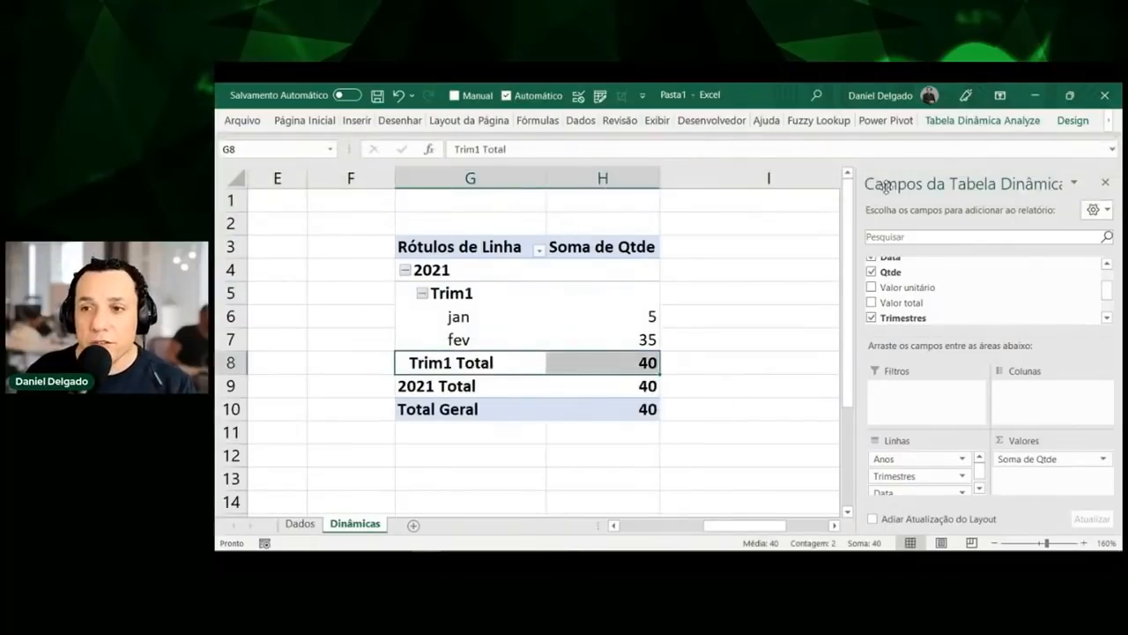
Show all pivot table subtotals at the start of each group
left_click(1089, 121)
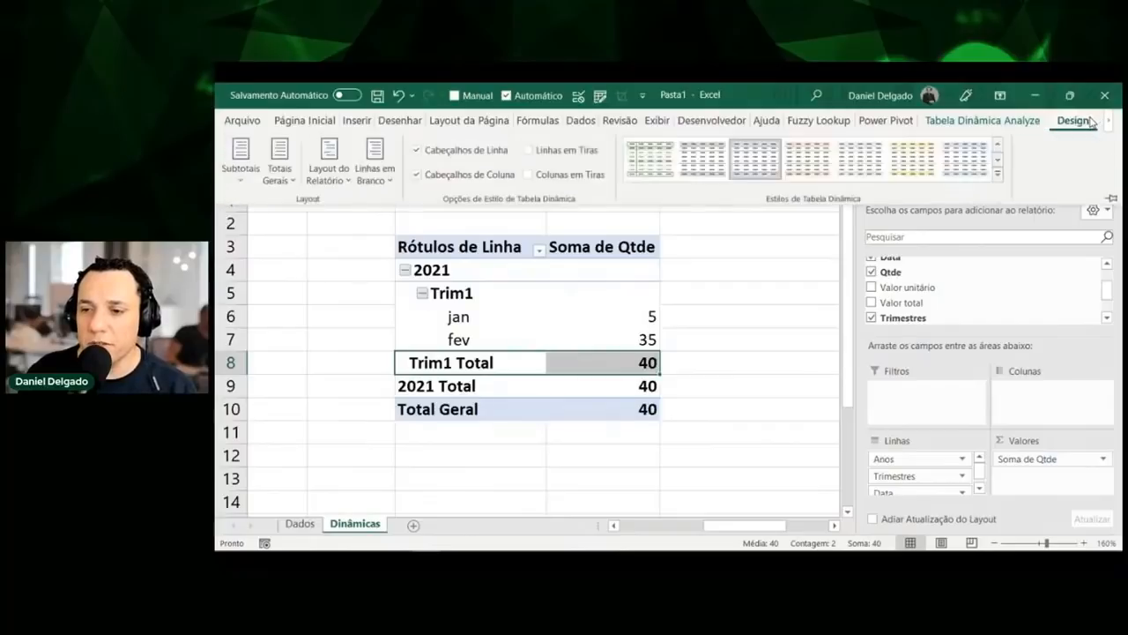
left_click(1081, 124)
left_click(1081, 123)
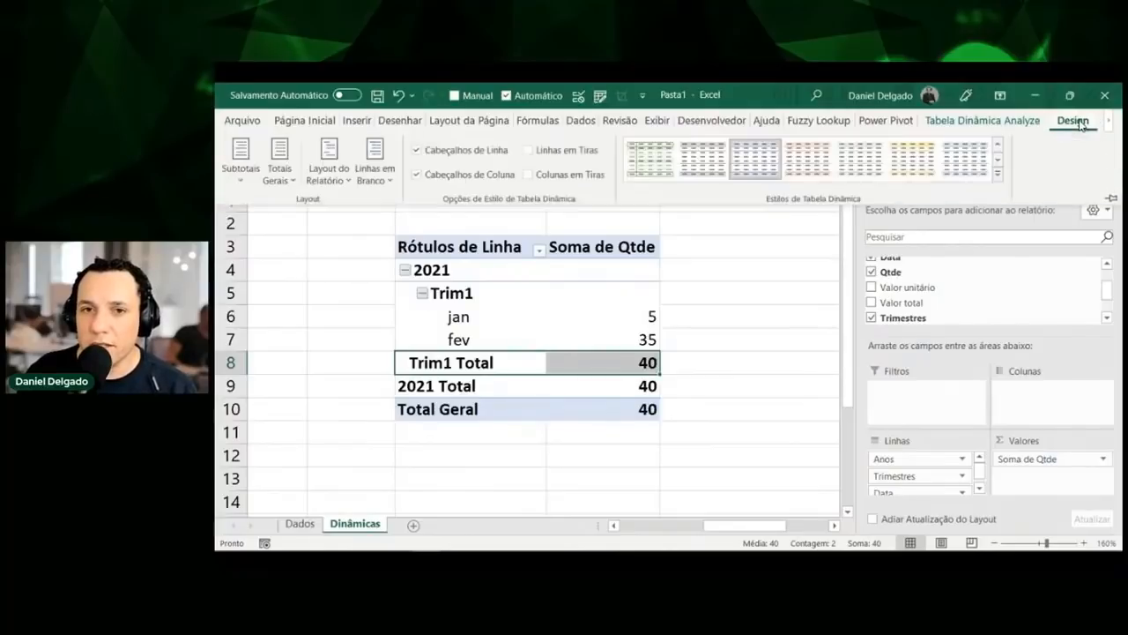
left_click(241, 167)
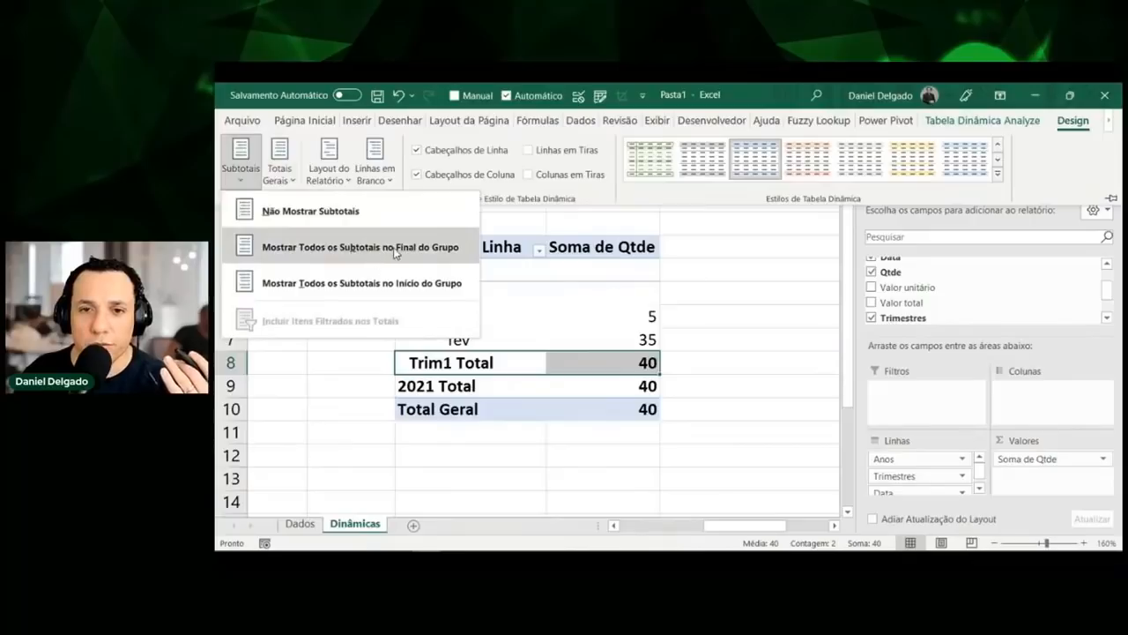
left_click(408, 284)
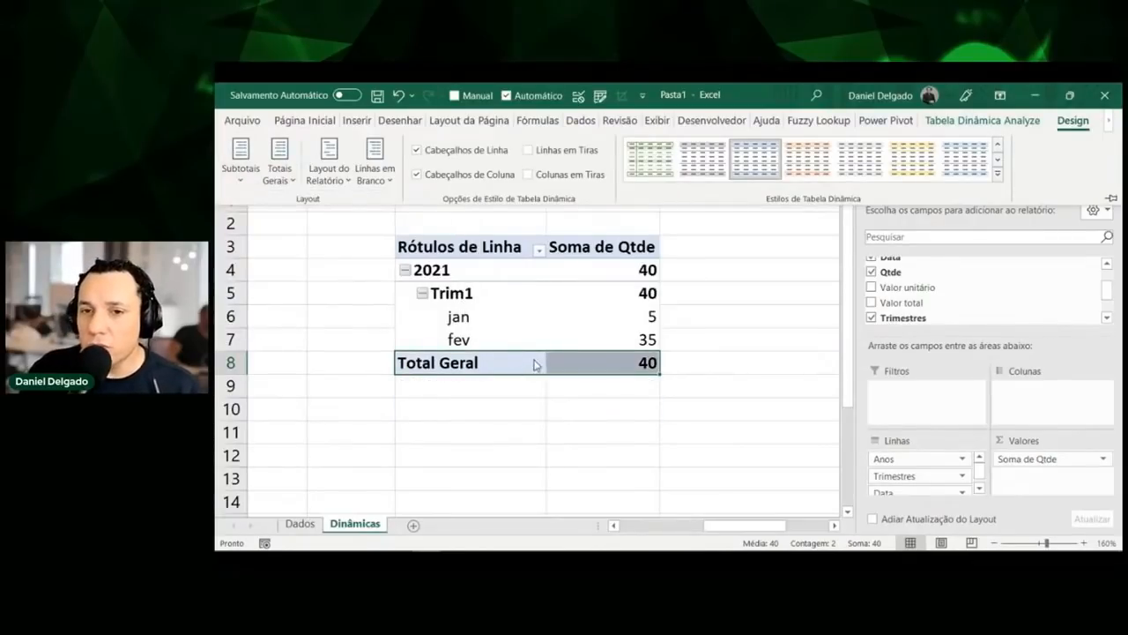
Examine how the year, quarter and month labels share one pivot table column, beside the quantity column
left_click(615, 320)
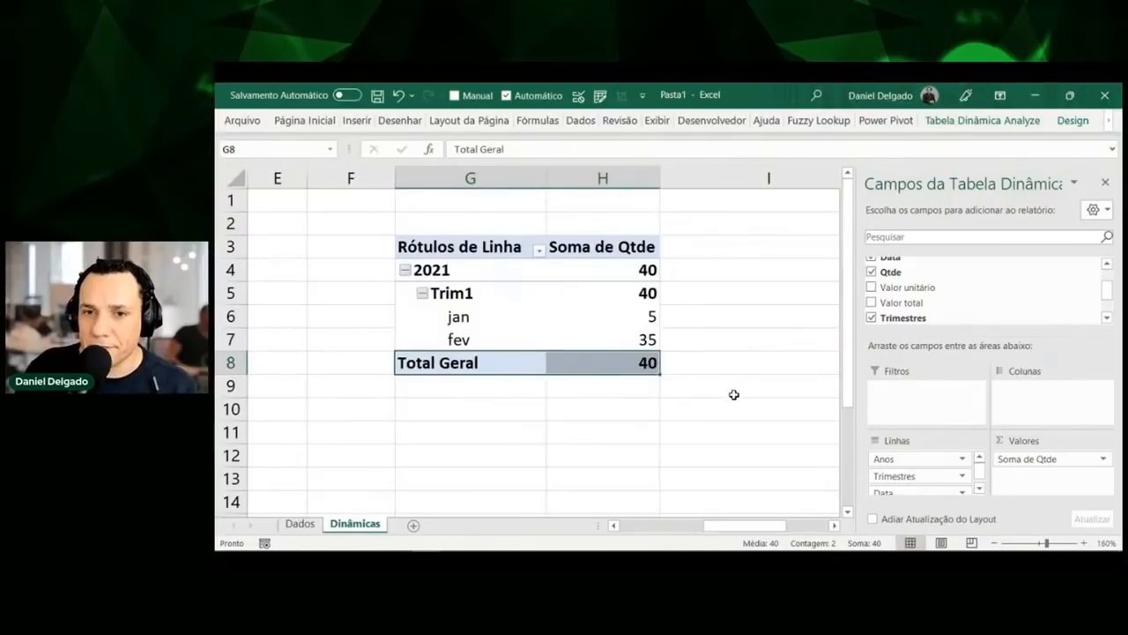
left_click(644, 310)
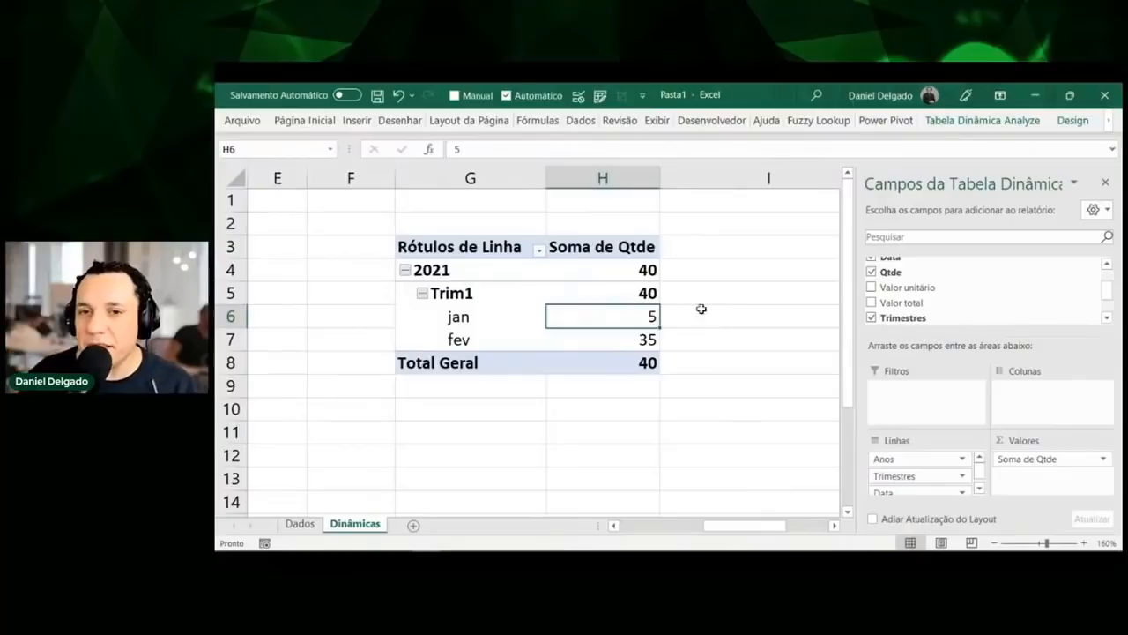
left_click(482, 332)
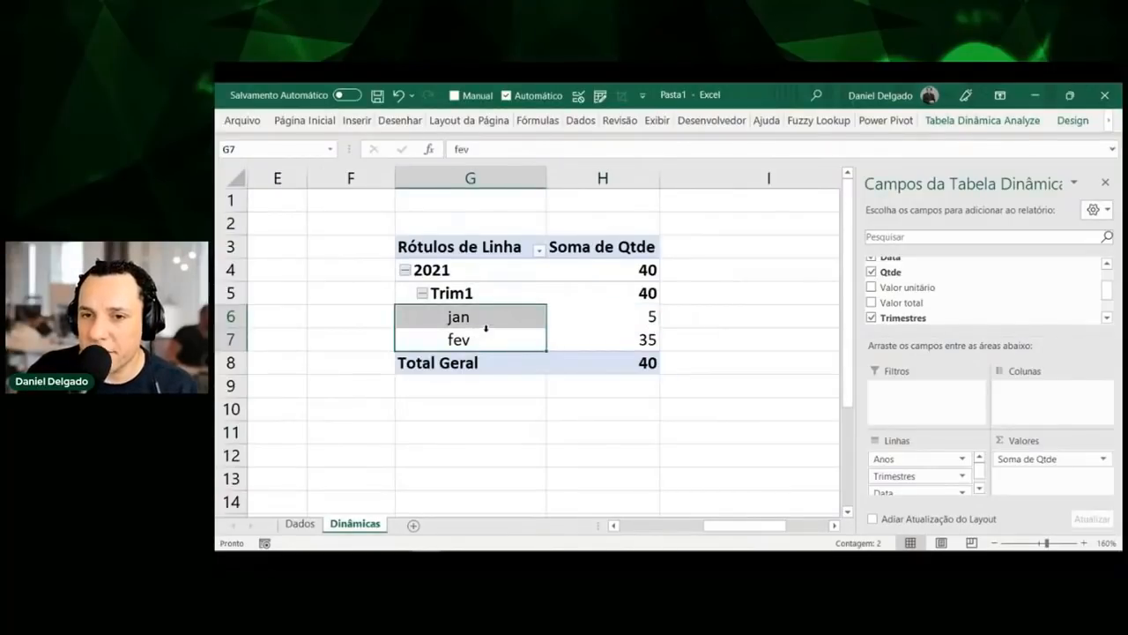
left_click(485, 306)
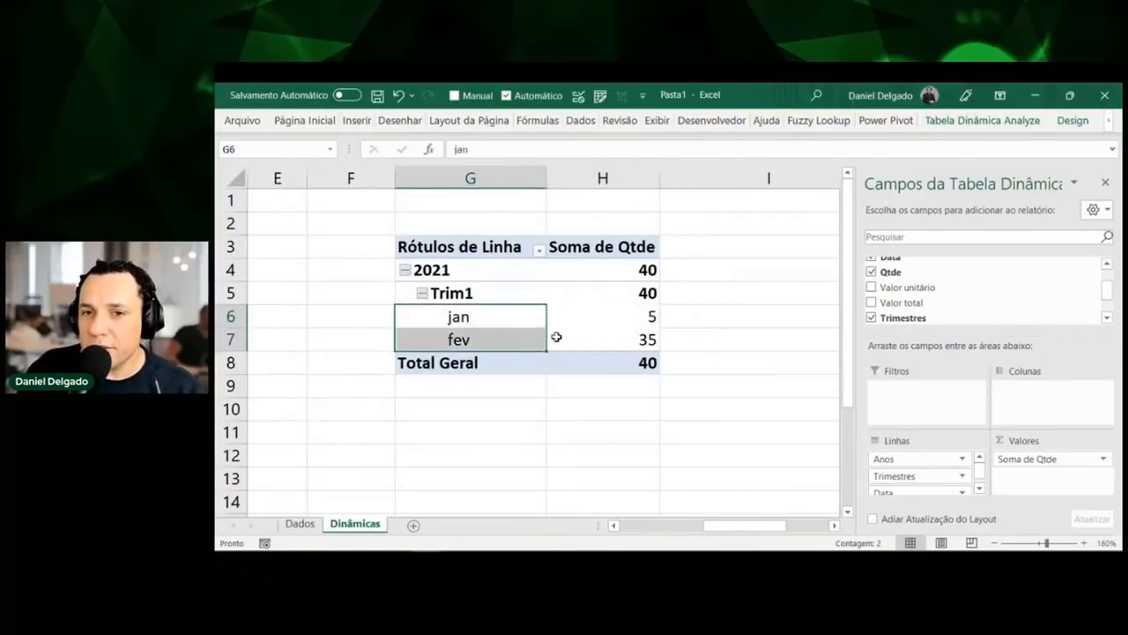
left_click(472, 174)
left_click(574, 177)
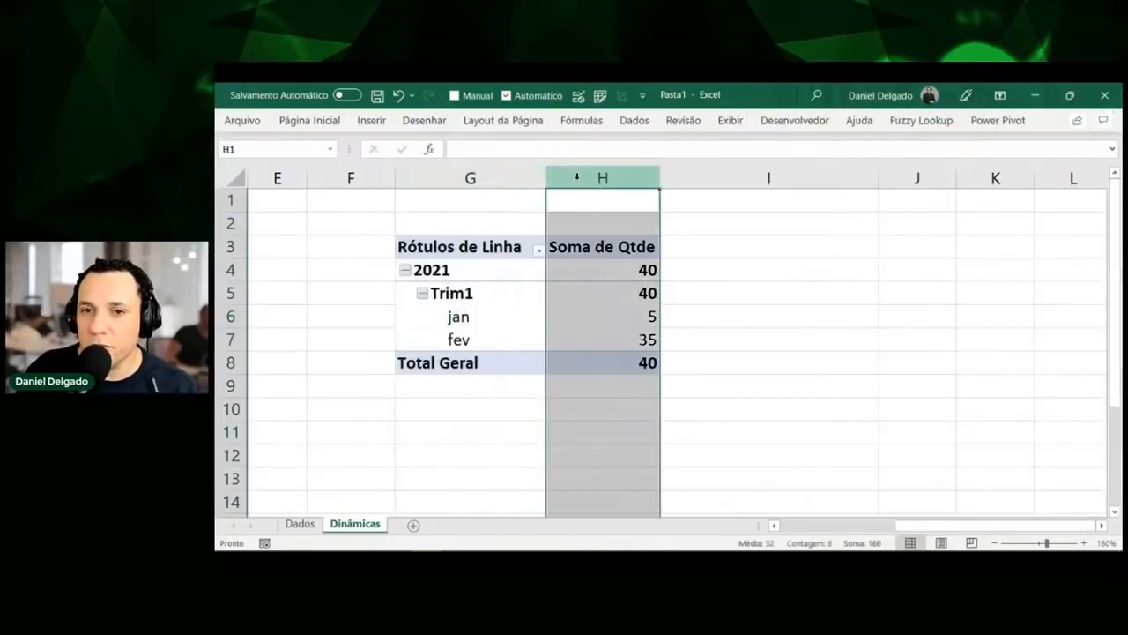
left_click(722, 175)
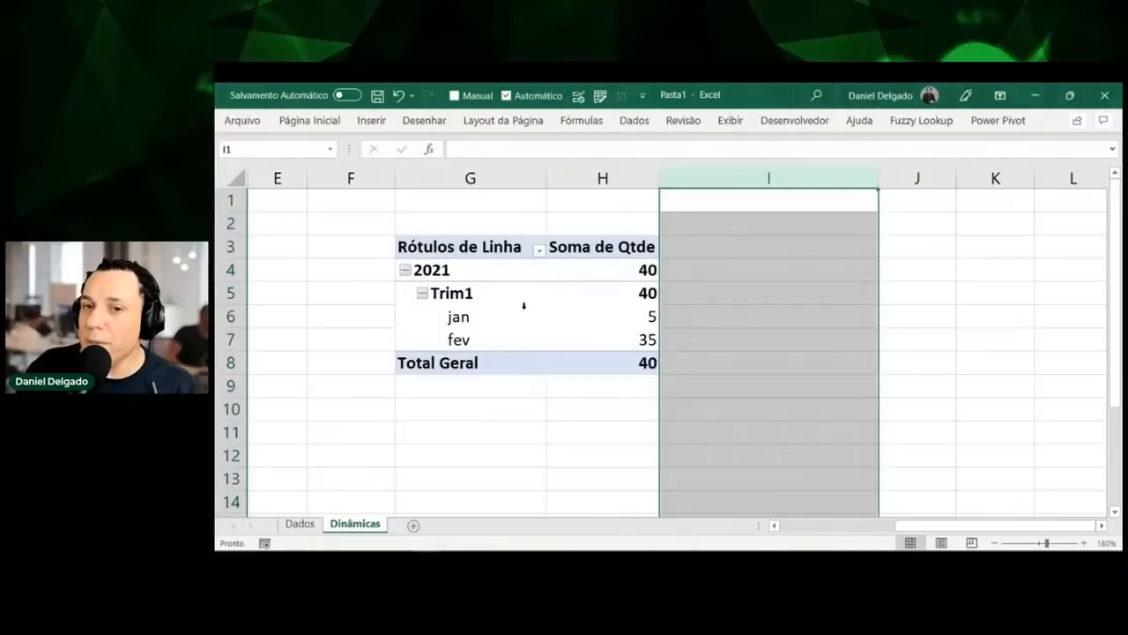
left_click_drag(511, 313, 509, 340)
left_click_drag(464, 272, 464, 340)
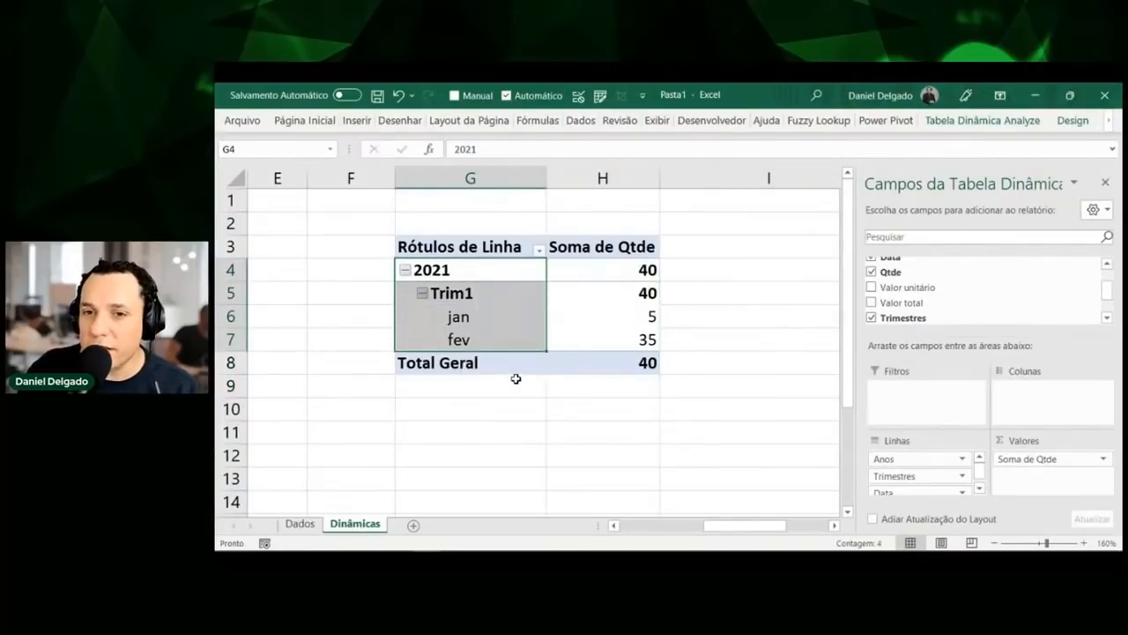
left_click(494, 270)
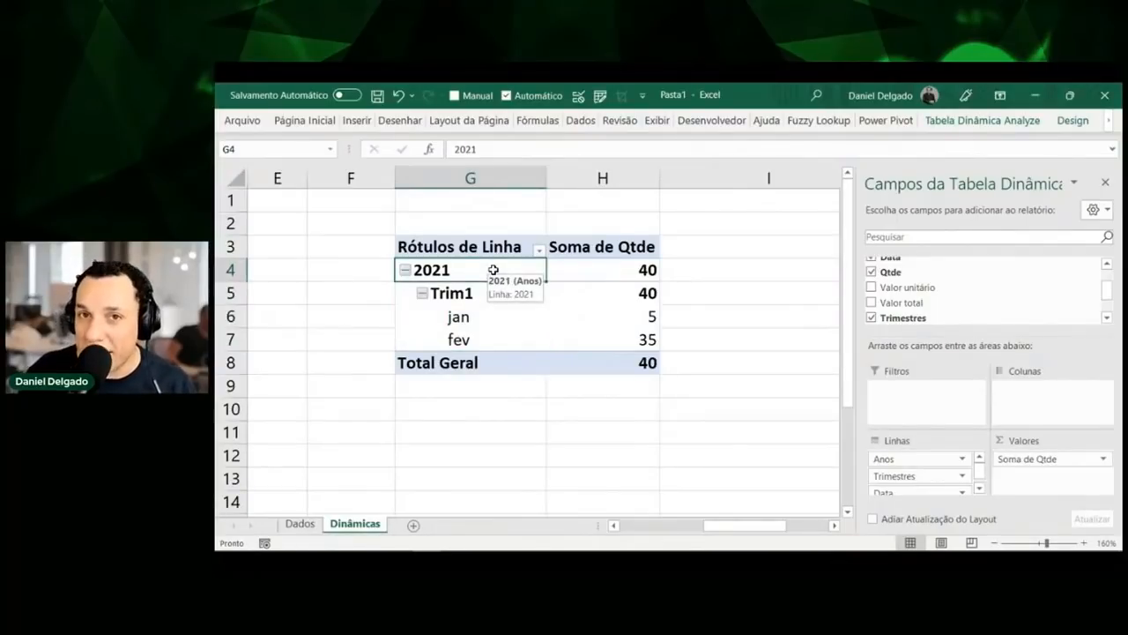
Show the Dados sheet and circle the Produto, Cliente and Data headers with the on-screen pen
left_click(298, 526)
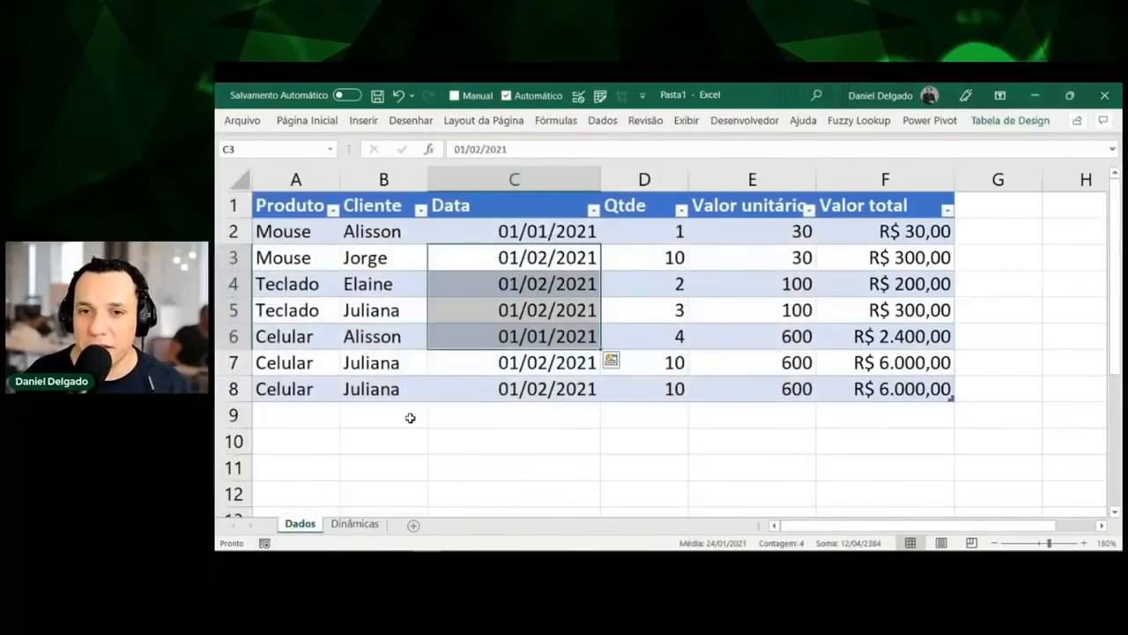
left_click(421, 392)
key("ctrl+shift+d")
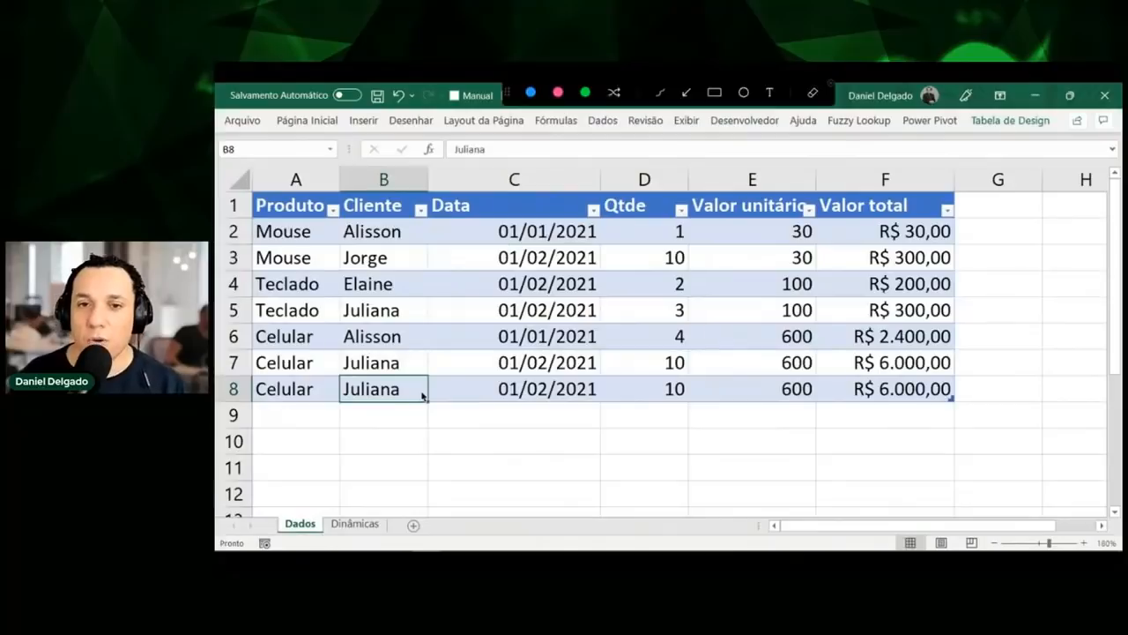
mouse_move(250, 206)
left_mouse_down()
mouse_move(324, 181)
mouse_move(298, 230)
mouse_move(267, 187)
left_mouse_up()
mouse_move(346, 188)
left_mouse_down()
mouse_move(428, 203)
mouse_move(347, 190)
left_mouse_up()
mouse_move(416, 189)
left_mouse_down()
mouse_move(484, 205)
mouse_move(423, 209)
left_mouse_up()
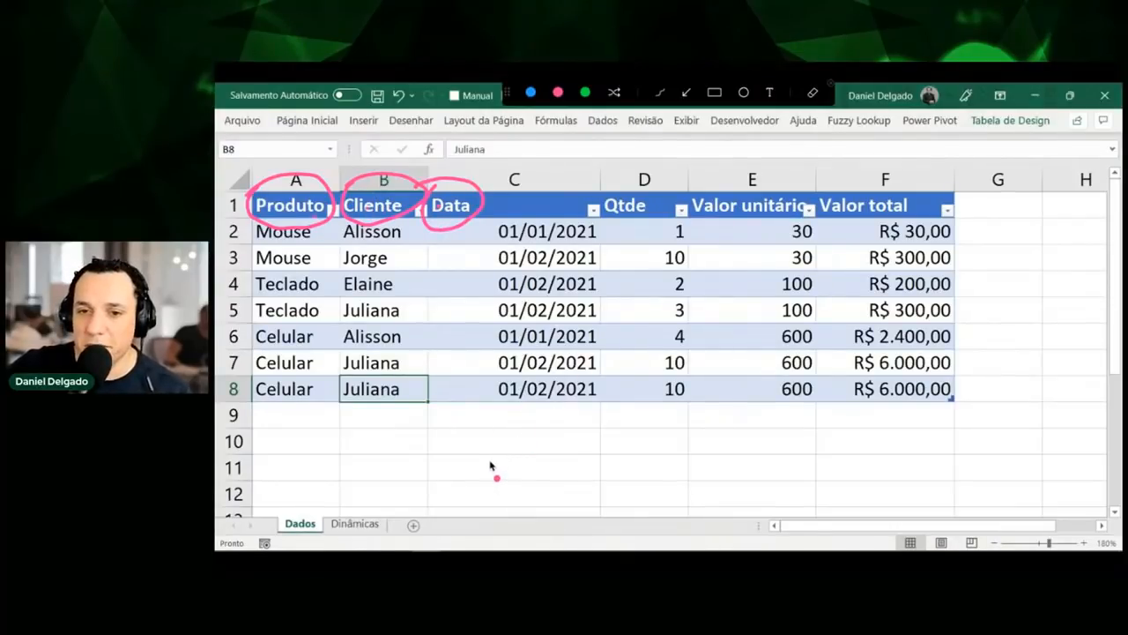
Handwrite separate labels for date, quarter and year below the data table, link them with a line, and clear all annotations
left_click_drag(490, 467, 526, 469)
left_click(655, 482)
mouse_move(640, 465)
left_mouse_down()
mouse_move(640, 481)
mouse_move(649, 465)
left_mouse_up()
left_click_drag(648, 473, 774, 468)
left_click(672, 475)
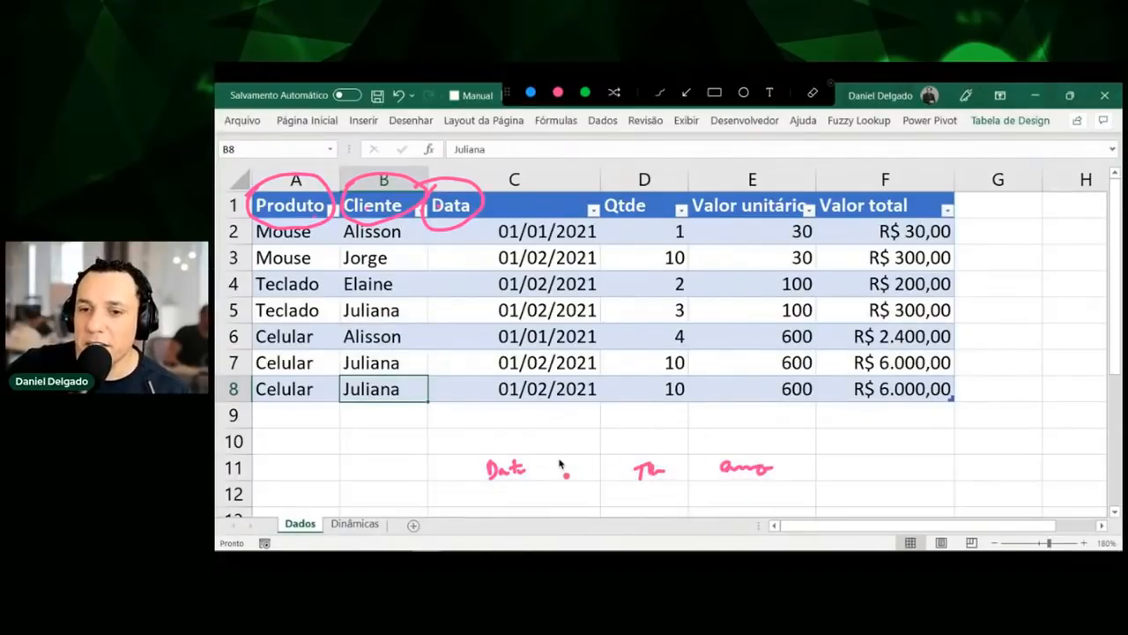
left_click_drag(547, 453, 718, 447)
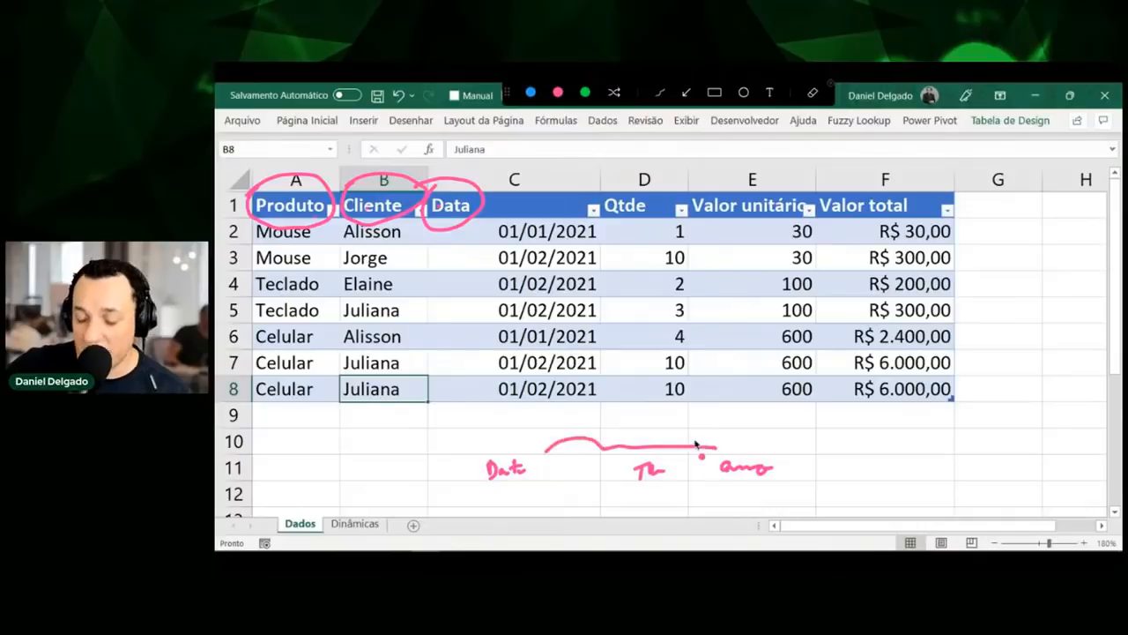
key("Escape")
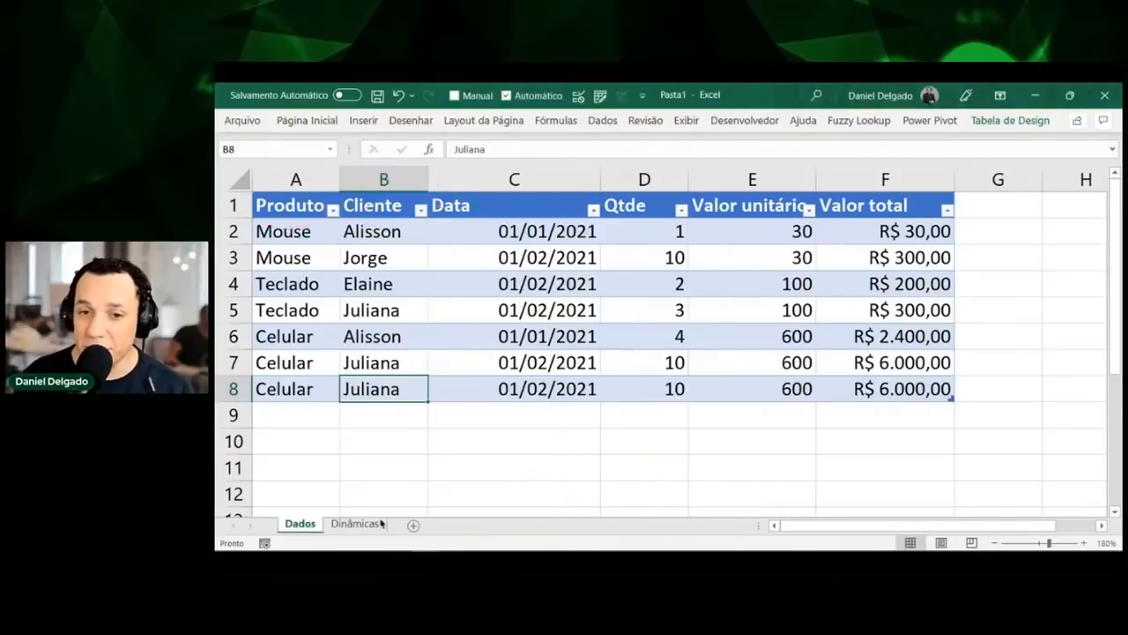
On the Dinâmicas sheet, move the Anos field from rows to columns and back into rows beneath Trimestres
left_click(354, 523)
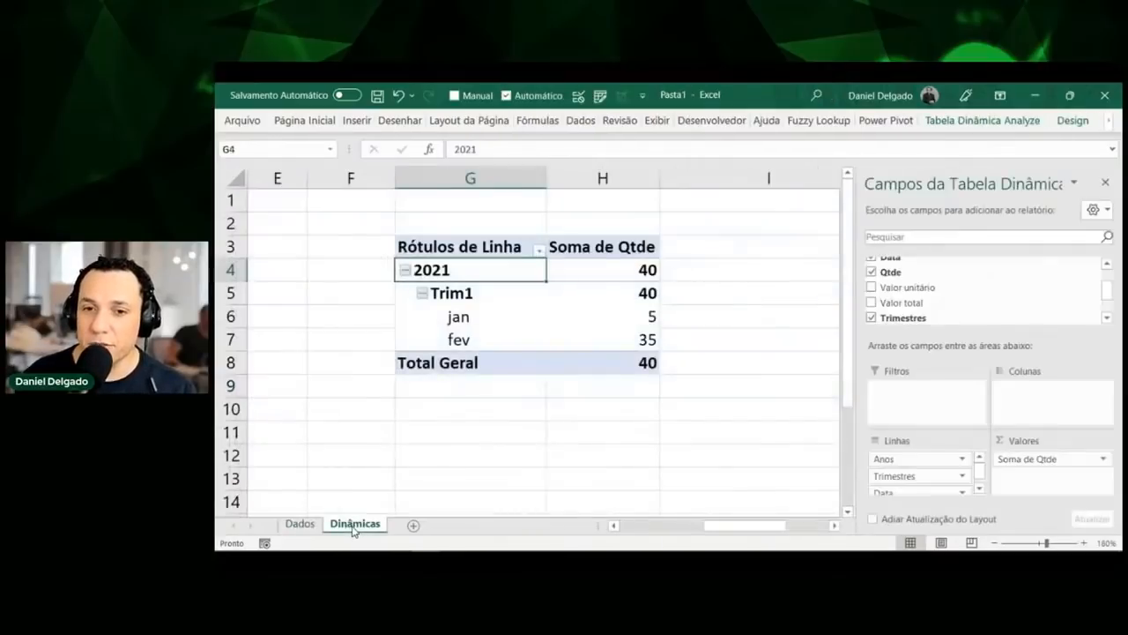
left_click(473, 178)
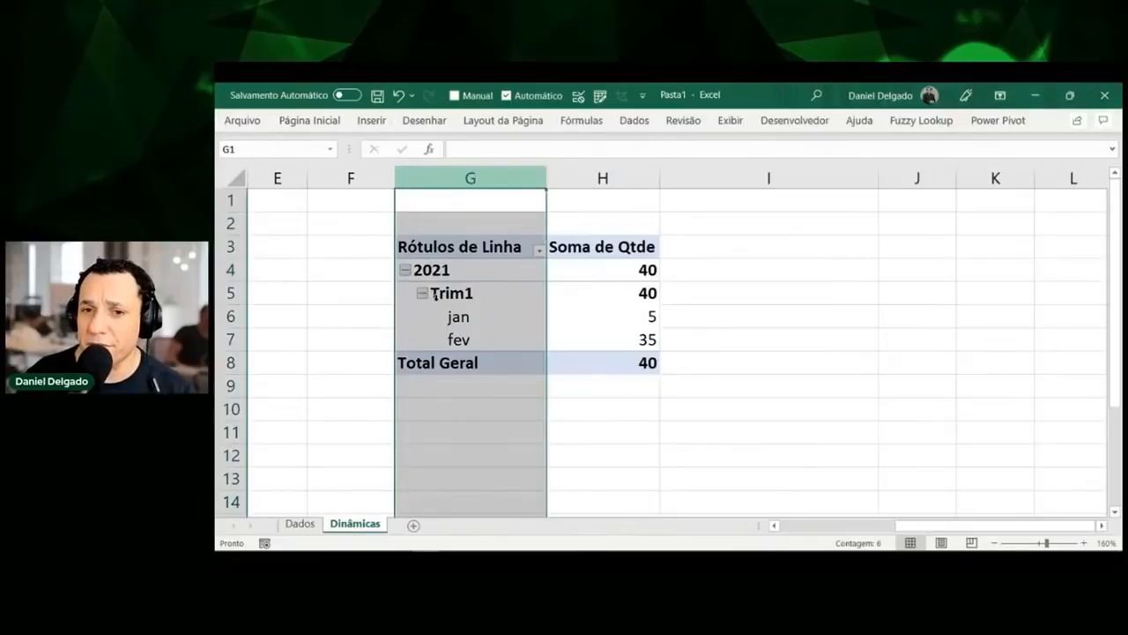
left_click(487, 271)
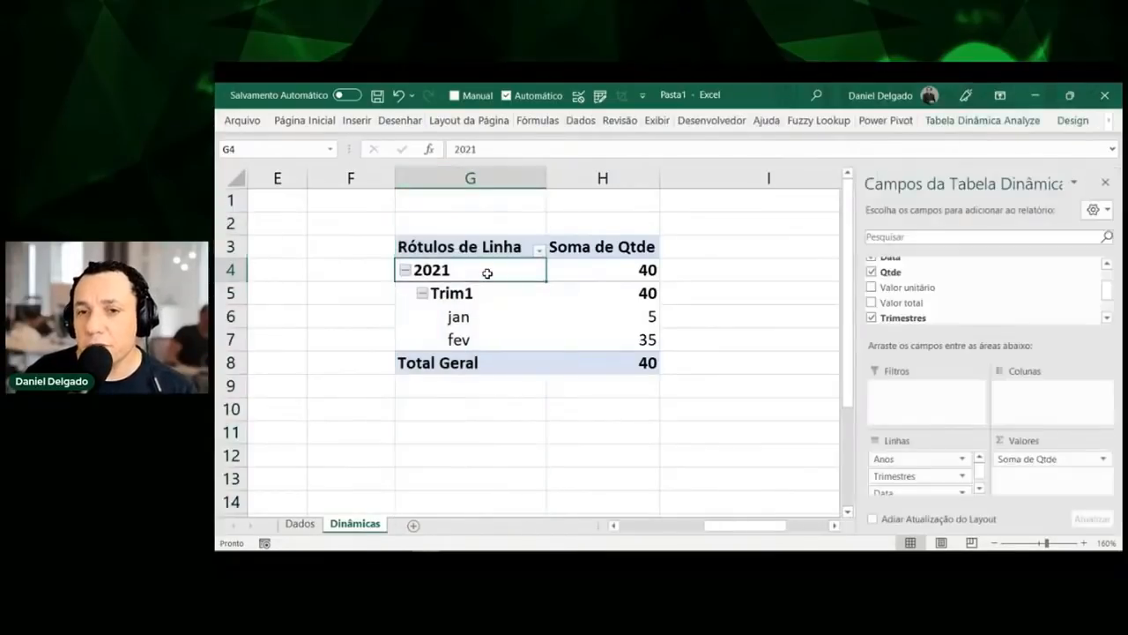
left_click_drag(884, 454, 1020, 398)
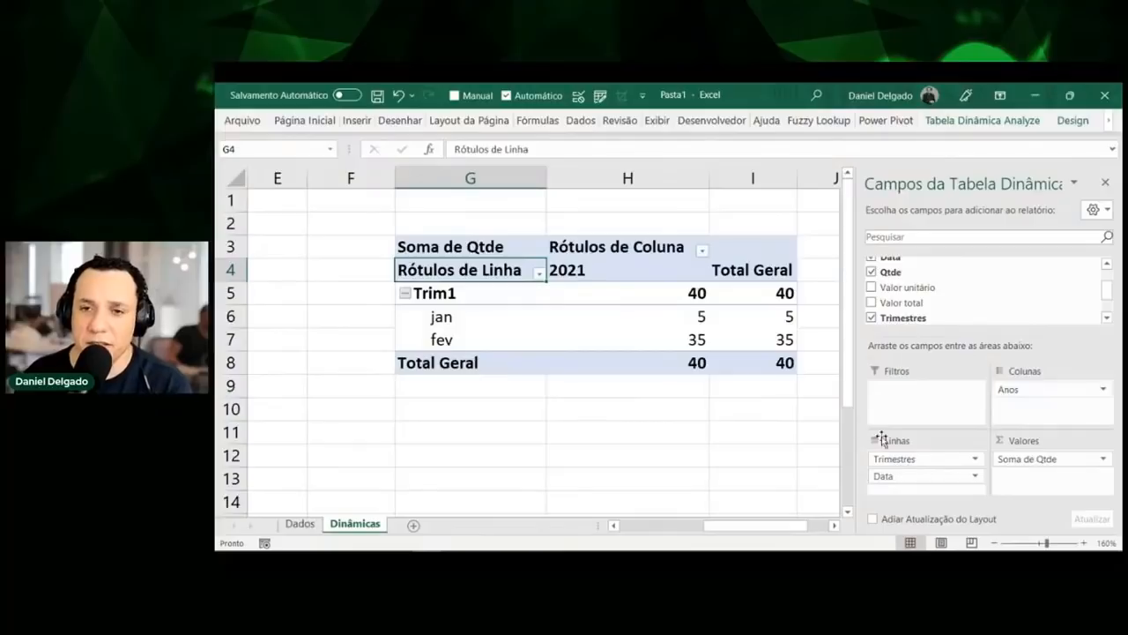
left_click(656, 272)
left_click_drag(656, 272, 919, 470)
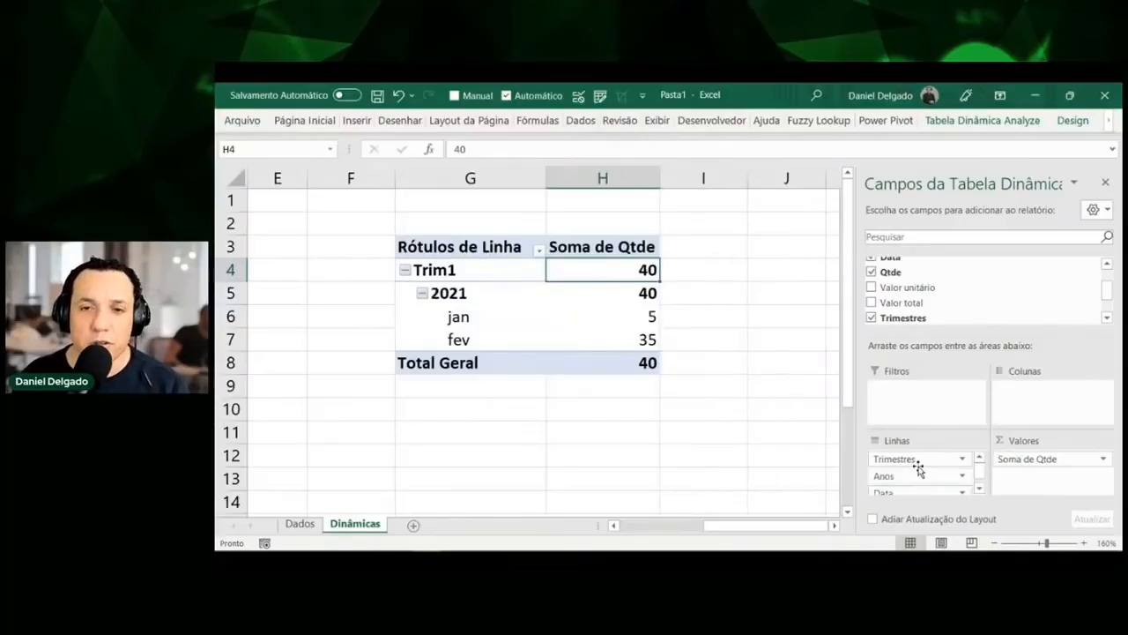
Mark the report layout option Mostrar em Formato de Tabela with the on-screen pen, clear the marks, and apply that layout
left_click(1072, 120)
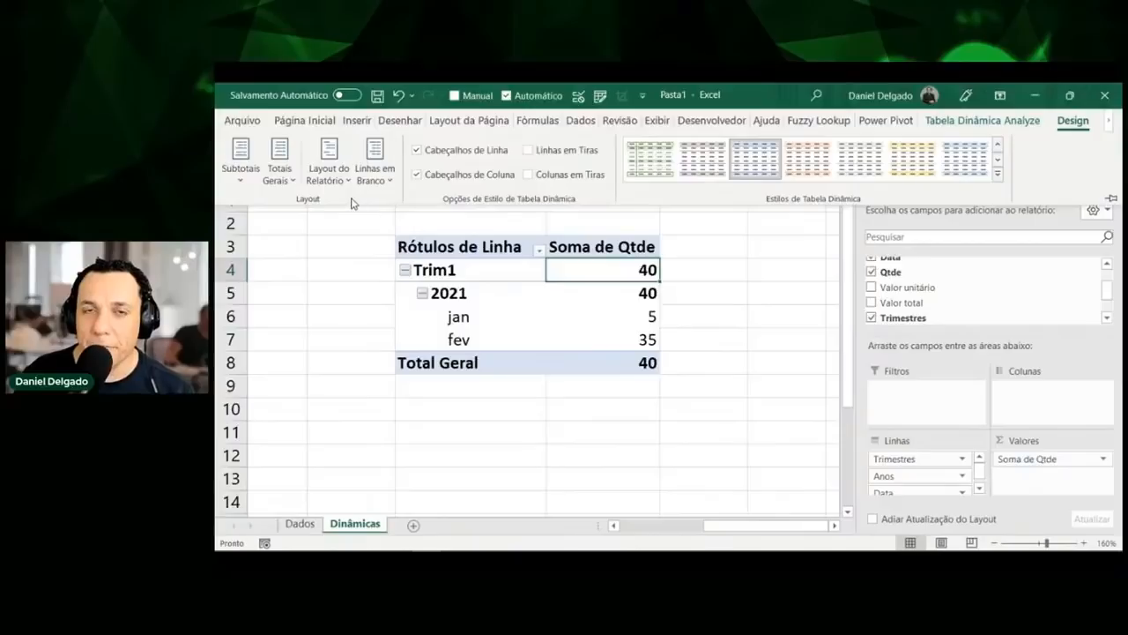
left_click(335, 183)
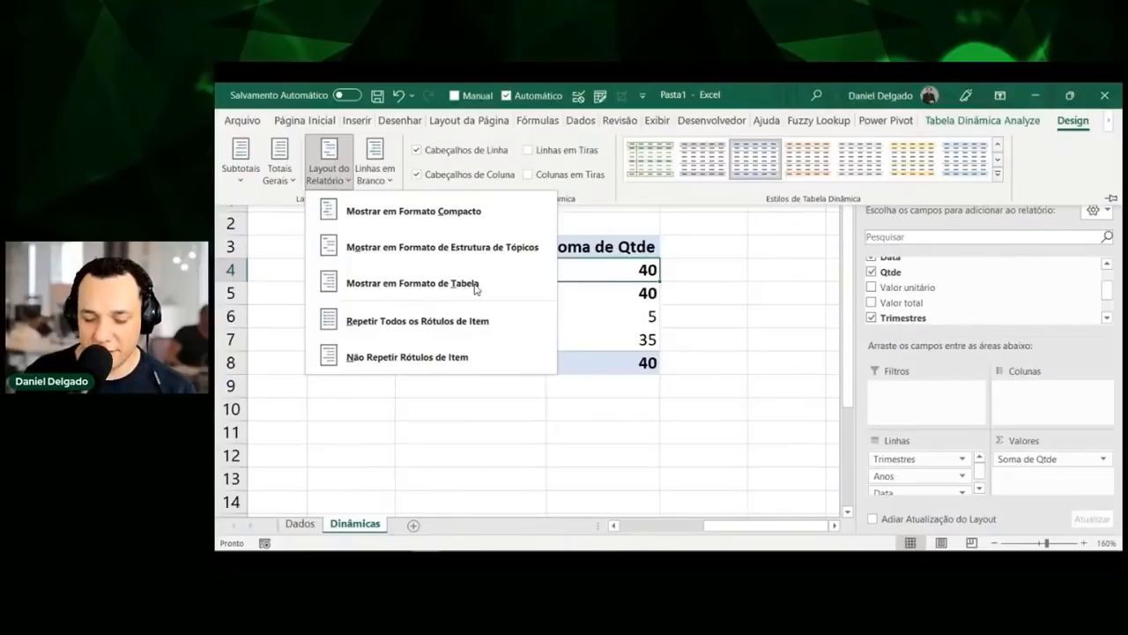
key("ctrl+a")
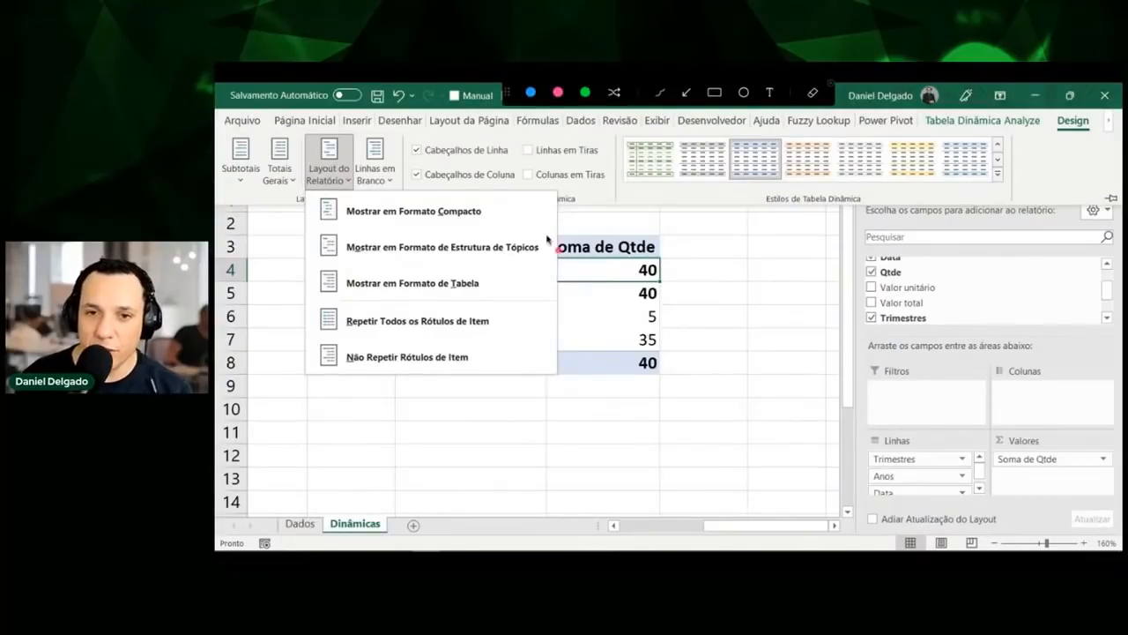
mouse_move(334, 262)
left_mouse_down()
mouse_move(311, 282)
mouse_move(351, 305)
left_mouse_up()
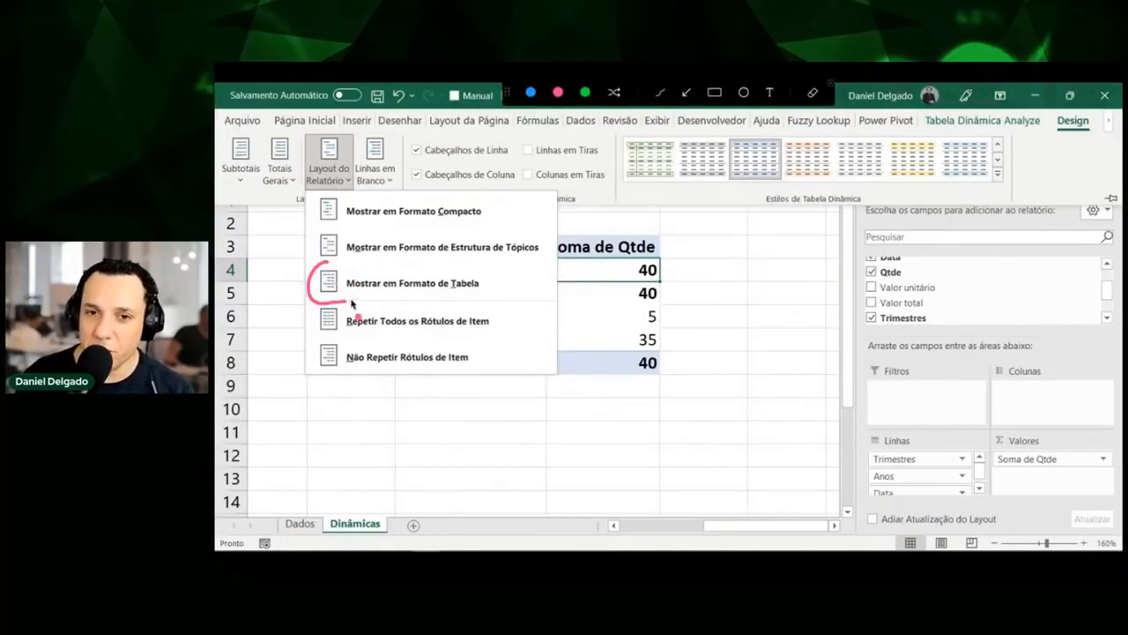
mouse_move(451, 261)
left_mouse_down()
mouse_move(490, 267)
mouse_move(485, 305)
left_mouse_up()
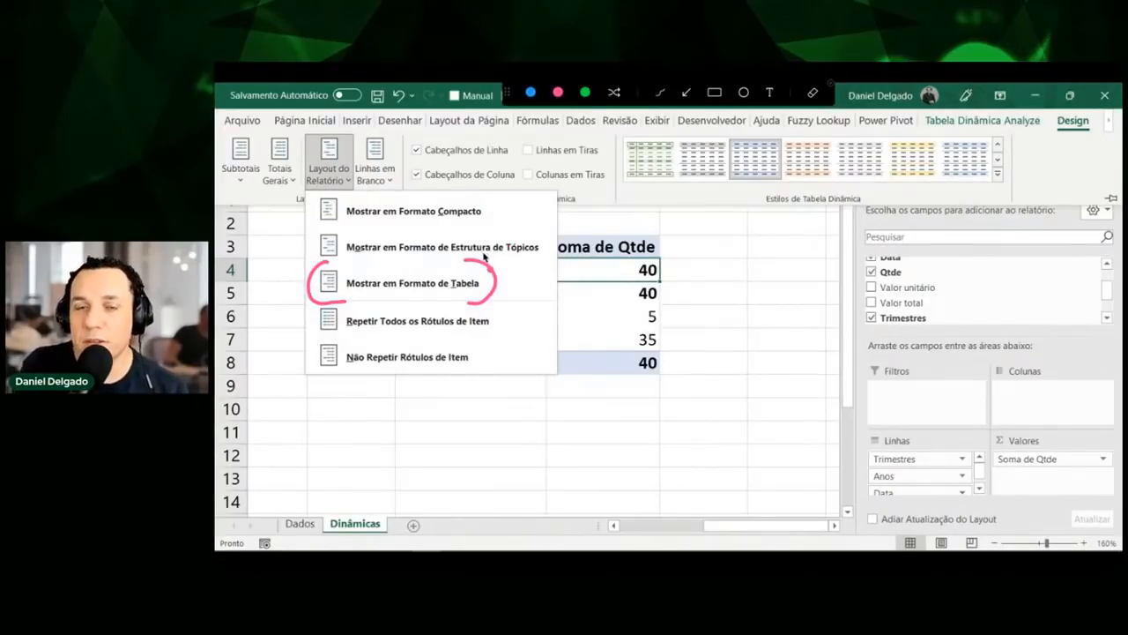
left_click_drag(468, 263, 342, 265)
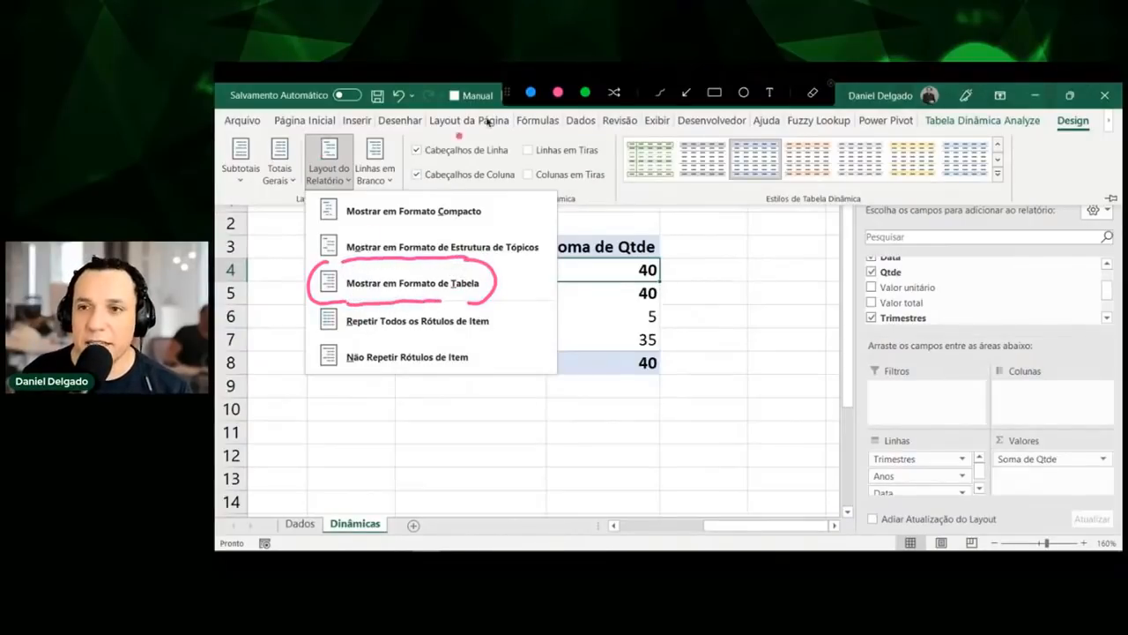
mouse_move(1062, 141)
left_mouse_down()
mouse_move(1086, 109)
mouse_move(1069, 150)
mouse_move(1058, 113)
left_mouse_up()
mouse_move(298, 168)
left_mouse_down()
mouse_move(332, 159)
mouse_move(368, 189)
mouse_move(317, 169)
mouse_move(325, 160)
left_mouse_up()
mouse_move(615, 262)
left_mouse_down()
mouse_move(632, 255)
mouse_move(622, 255)
left_mouse_up()
key("Escape")
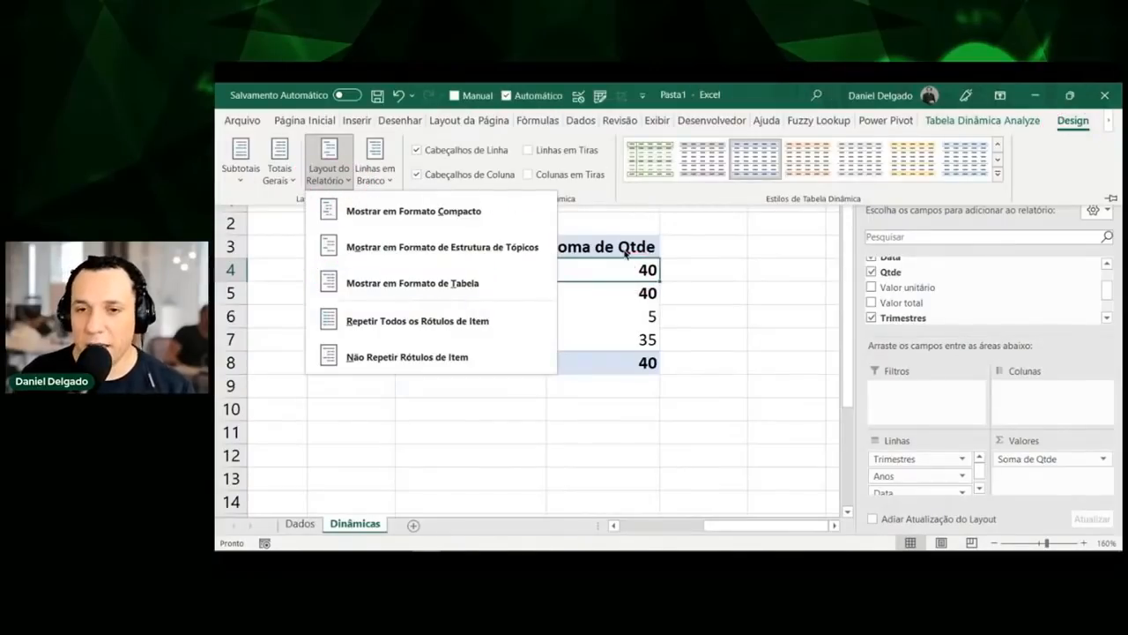
left_click(437, 283)
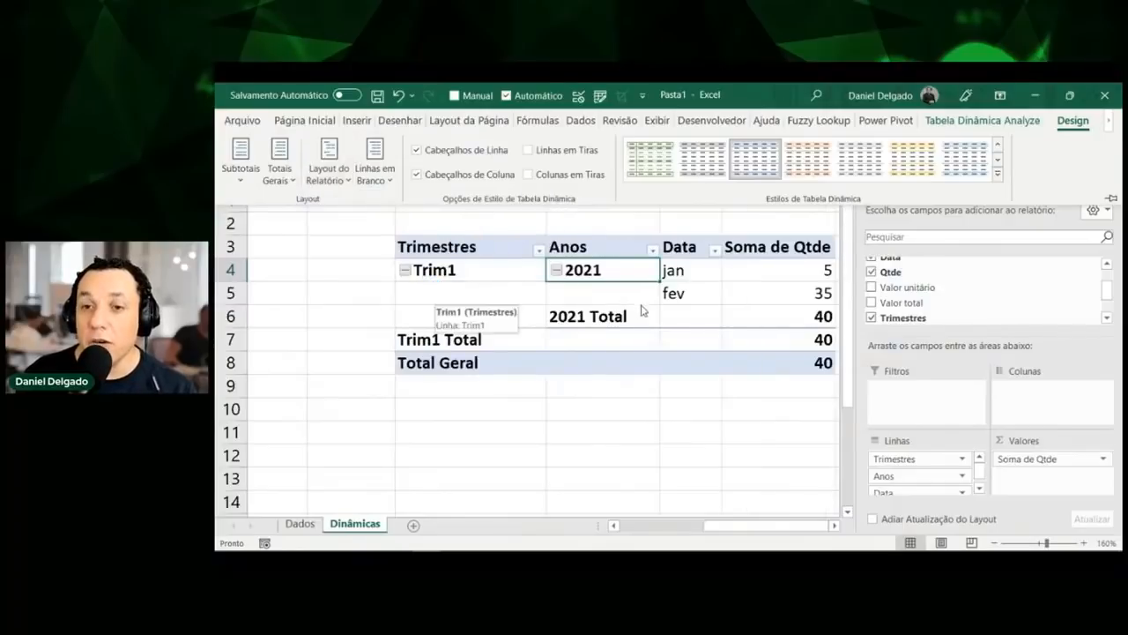
Examine the separate Trimestres, Anos and Data columns and the 2021 Total row in the tabular pivot table
left_click(836, 527)
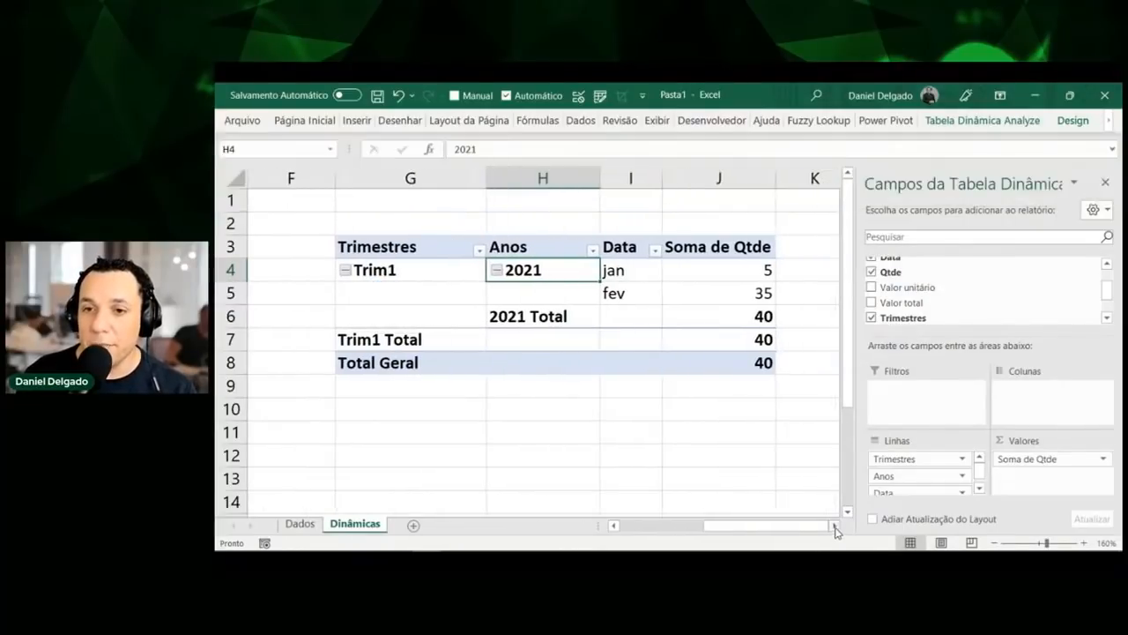
left_click(442, 264)
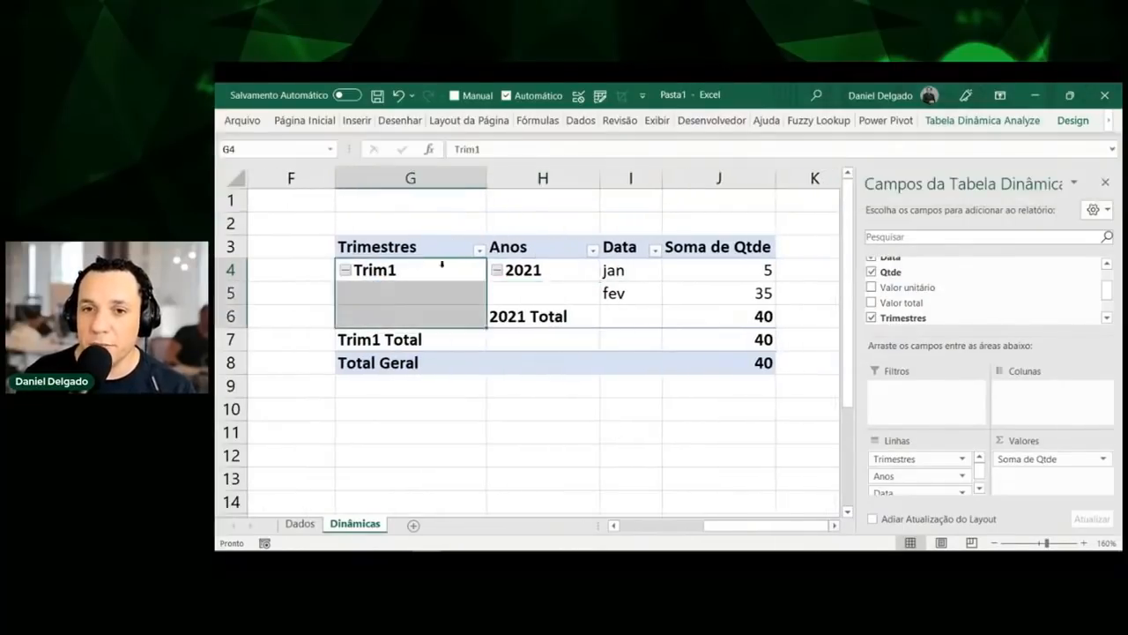
left_click(556, 269)
left_click(618, 275)
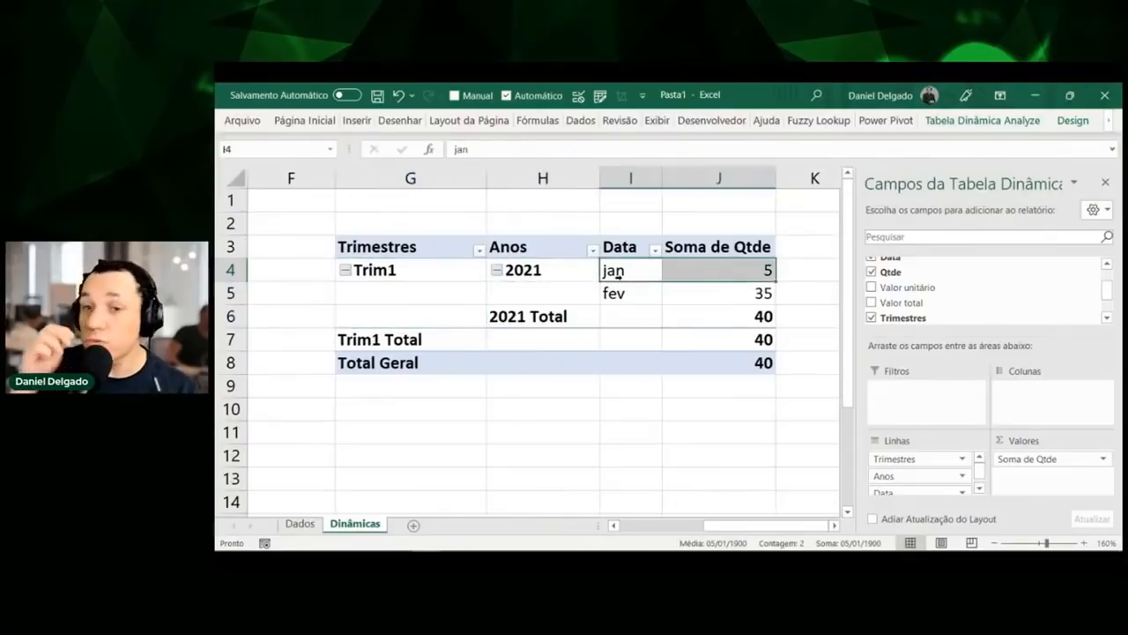
left_click(547, 321)
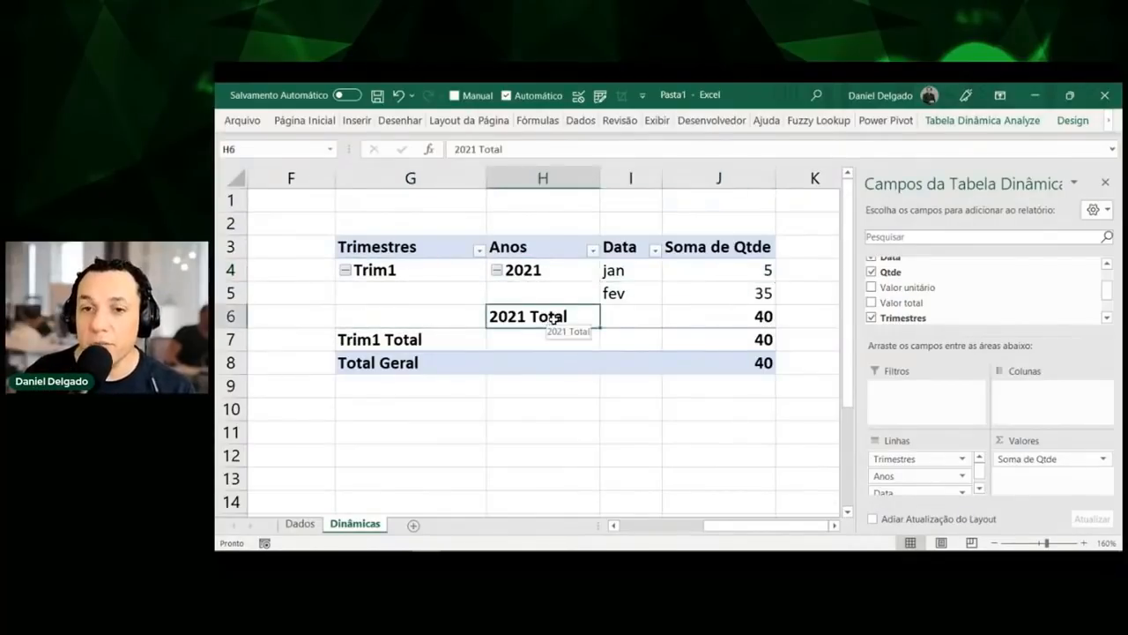
Circle the Subtotal "Anos" option for the 2021 Total row with the on-screen pen and clear the mark
right_click(551, 318)
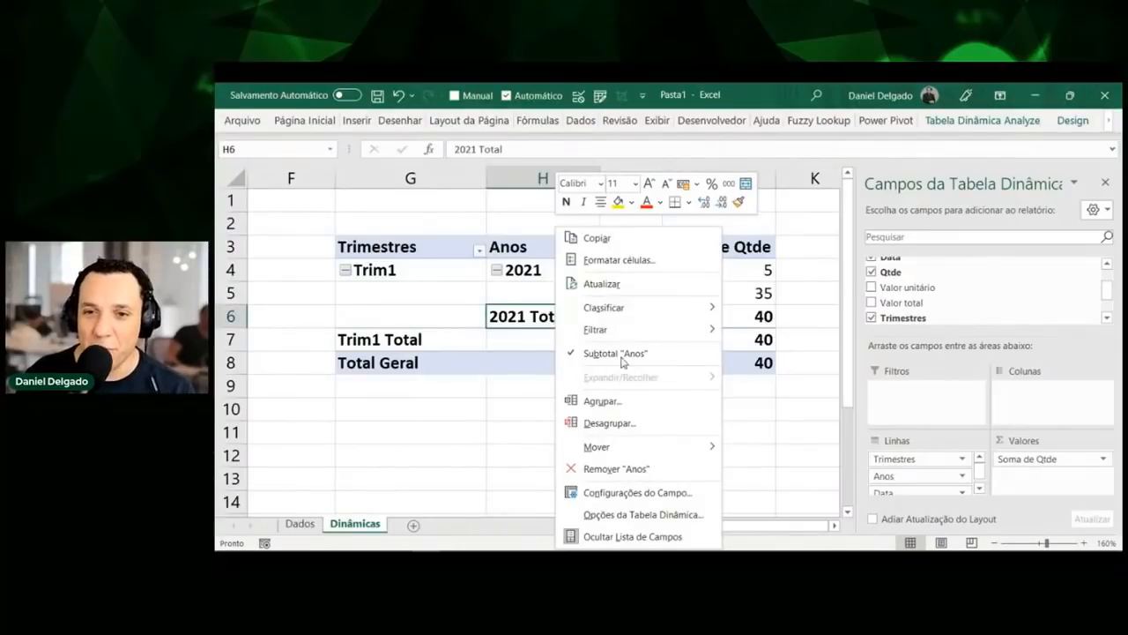
key("ctrl+shift+d")
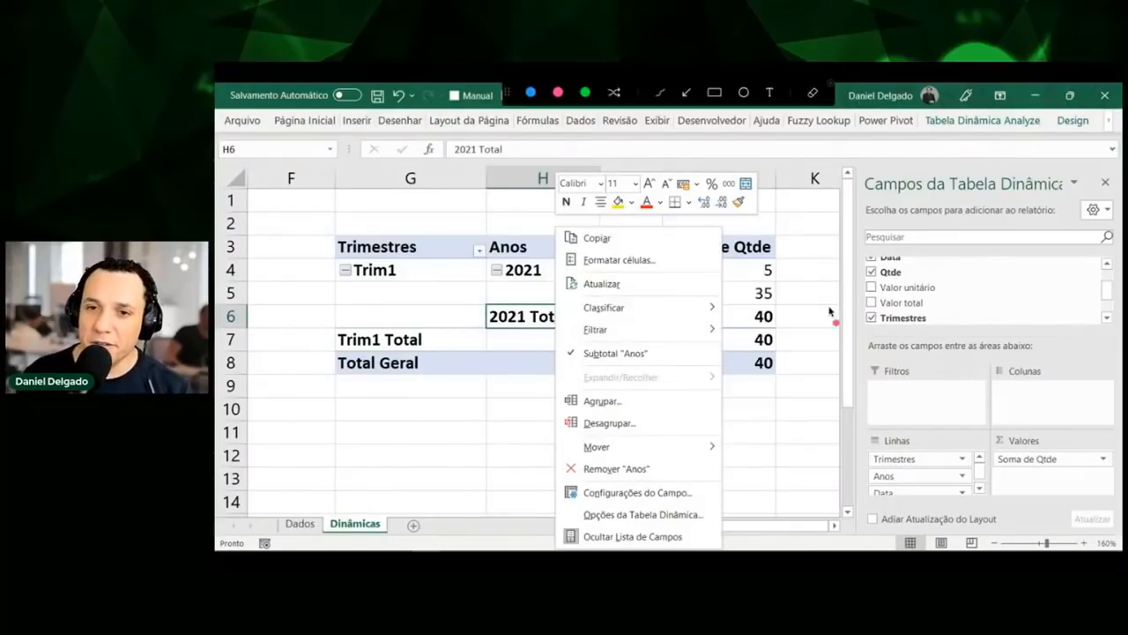
mouse_move(589, 335)
left_mouse_down()
mouse_move(560, 368)
mouse_move(652, 370)
mouse_move(643, 335)
mouse_move(630, 344)
left_mouse_up()
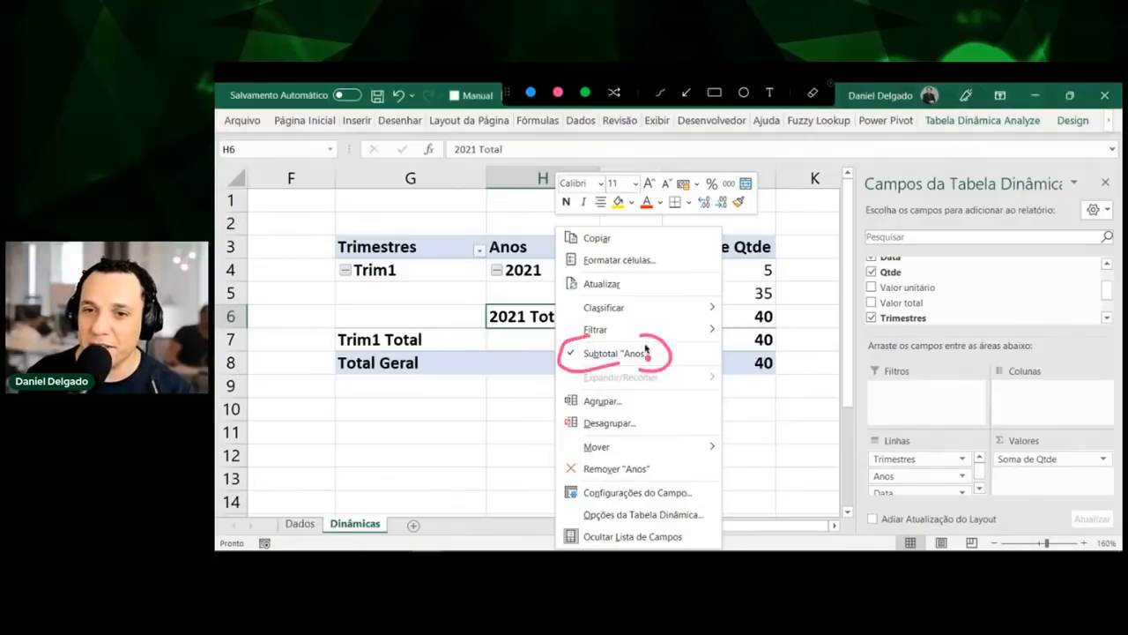
key("Escape")
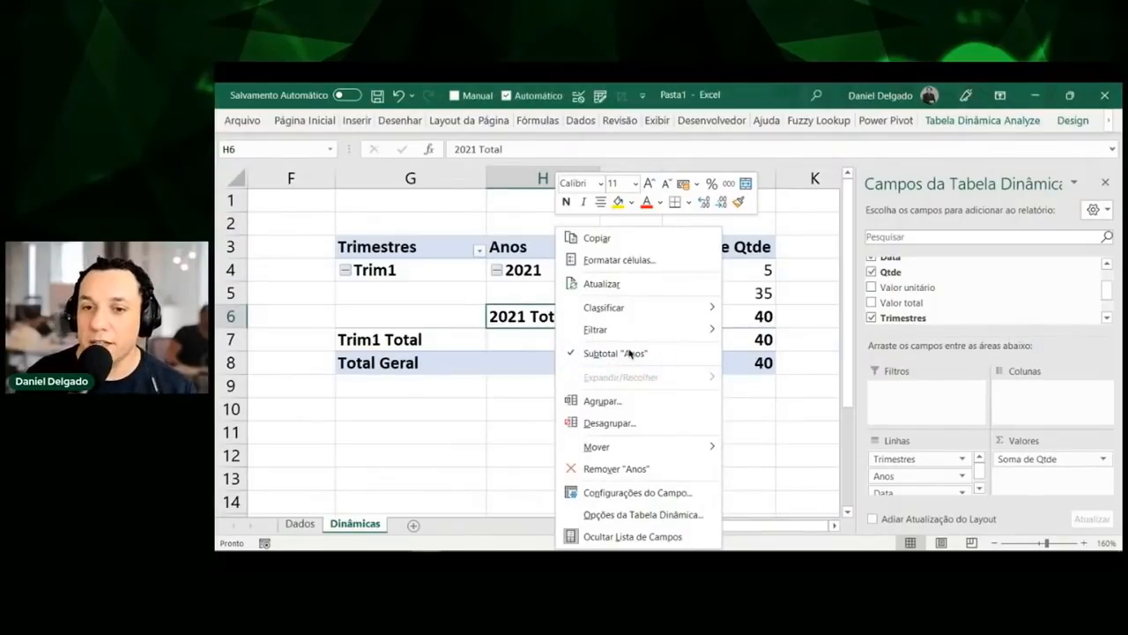
Turn off the subtotals for the Anos and Trimestres fields in the tabular pivot table
left_click(531, 319)
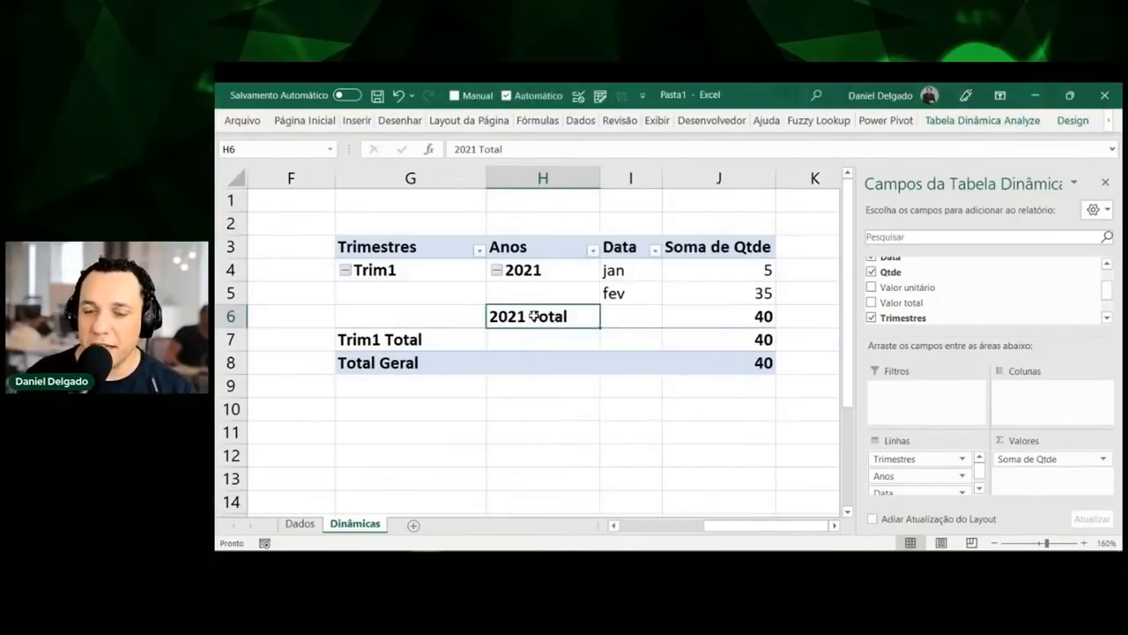
right_click(534, 317)
left_click(577, 353)
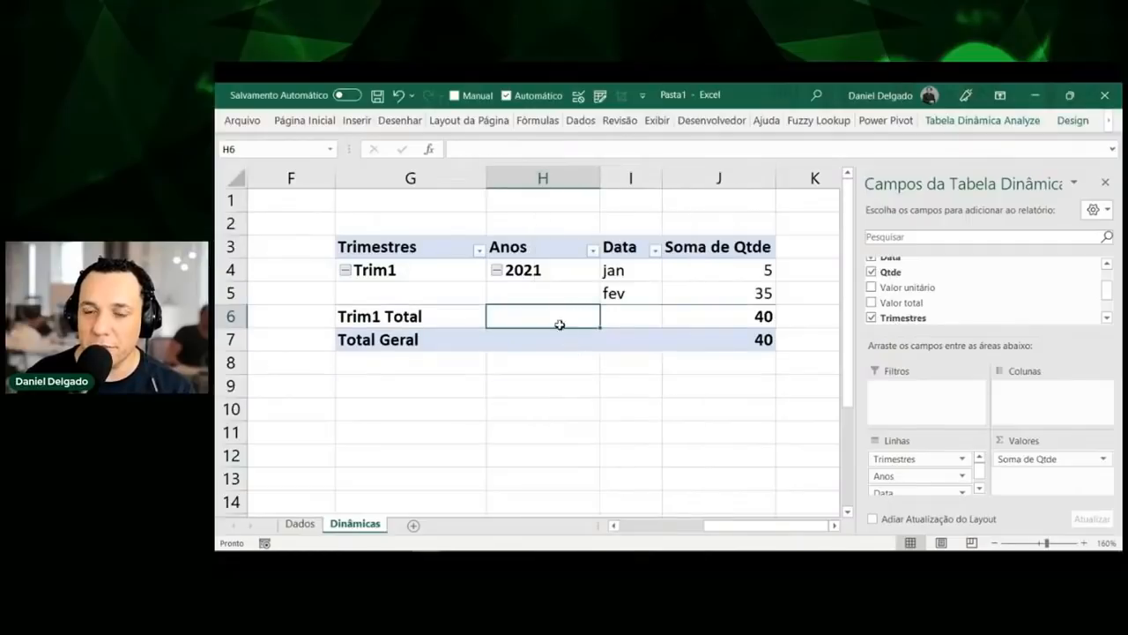
right_click(381, 318)
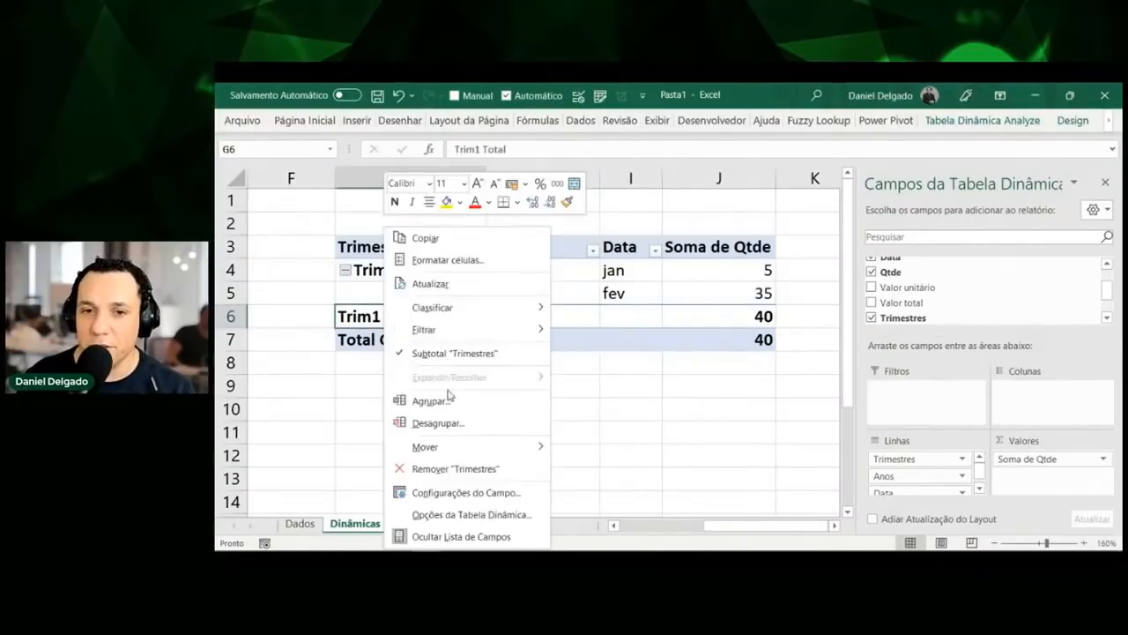
left_click(453, 352)
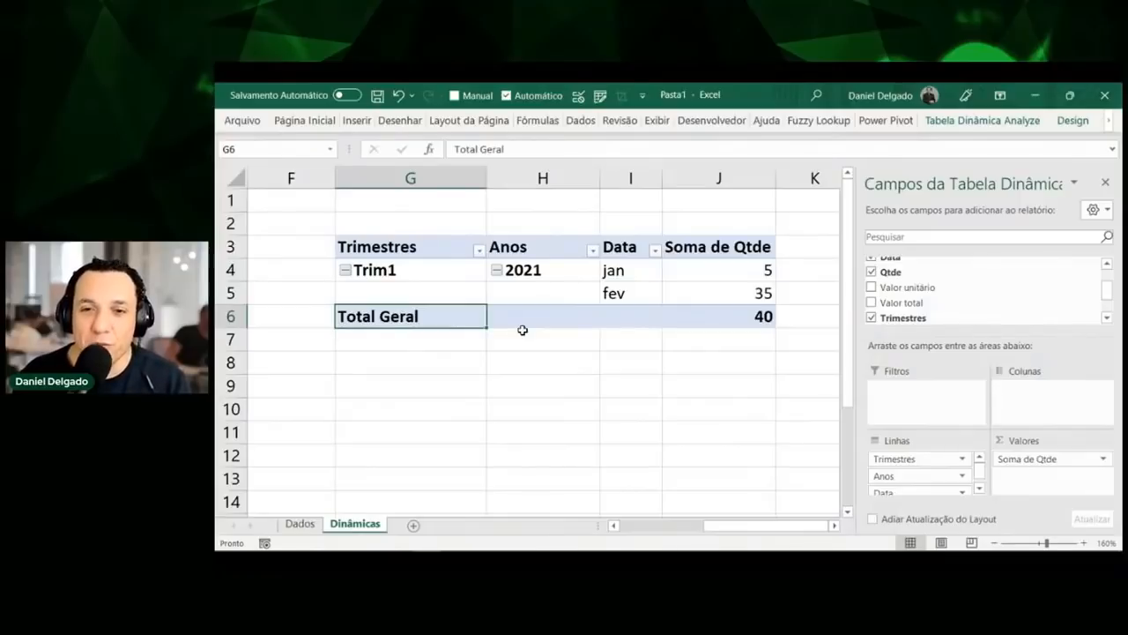
Fill the blank Trimestres and Anos cells in the fev row by applying the layout option Repetir Todos os Rótulos de Item
left_click_drag(549, 293, 414, 292)
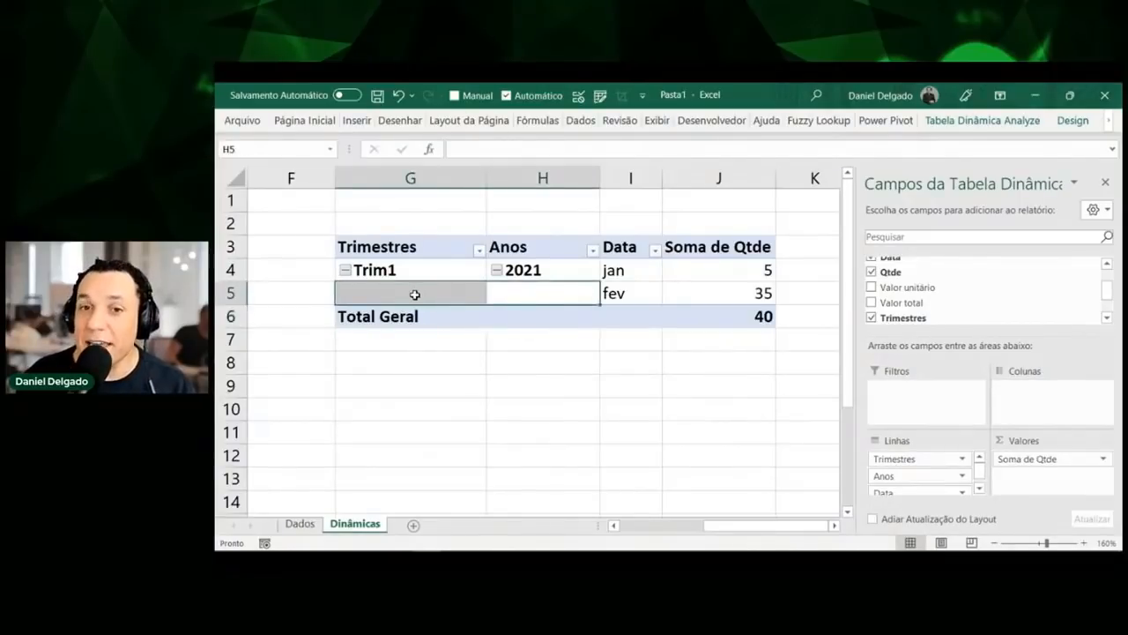
left_click(470, 297)
left_click(531, 294)
left_click(450, 293)
left_click(543, 292)
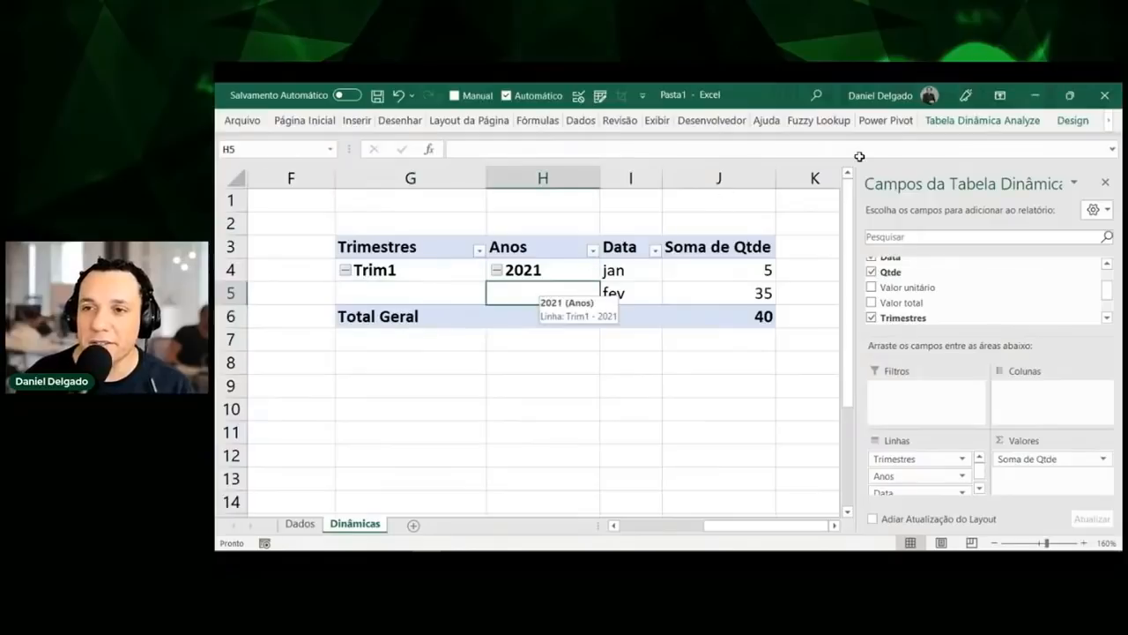
left_click(1070, 120)
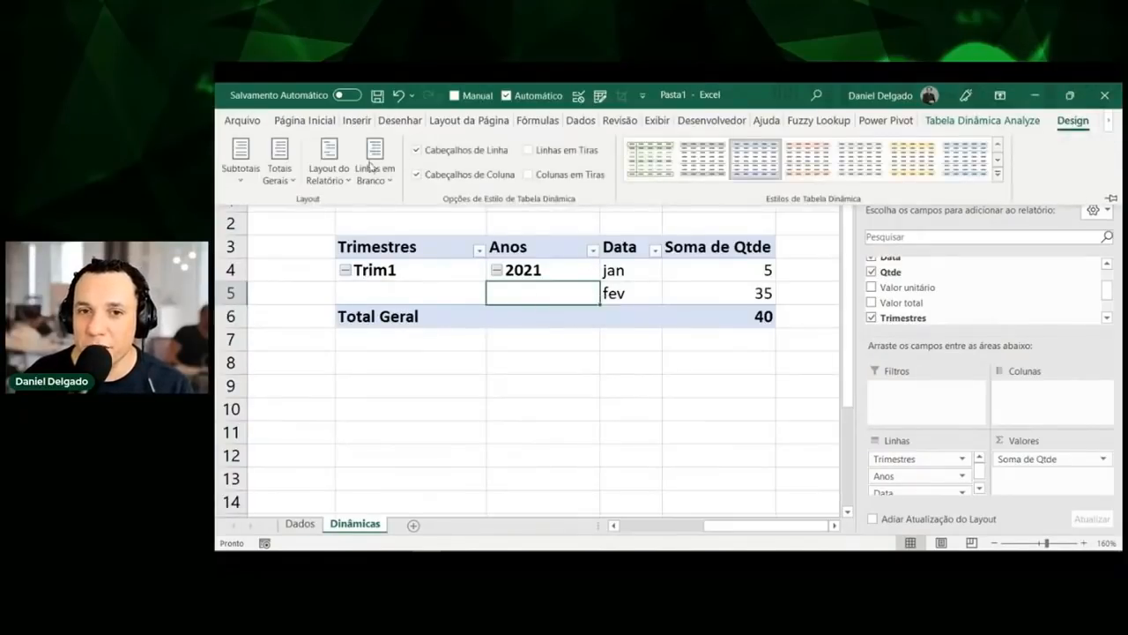
left_click(342, 181)
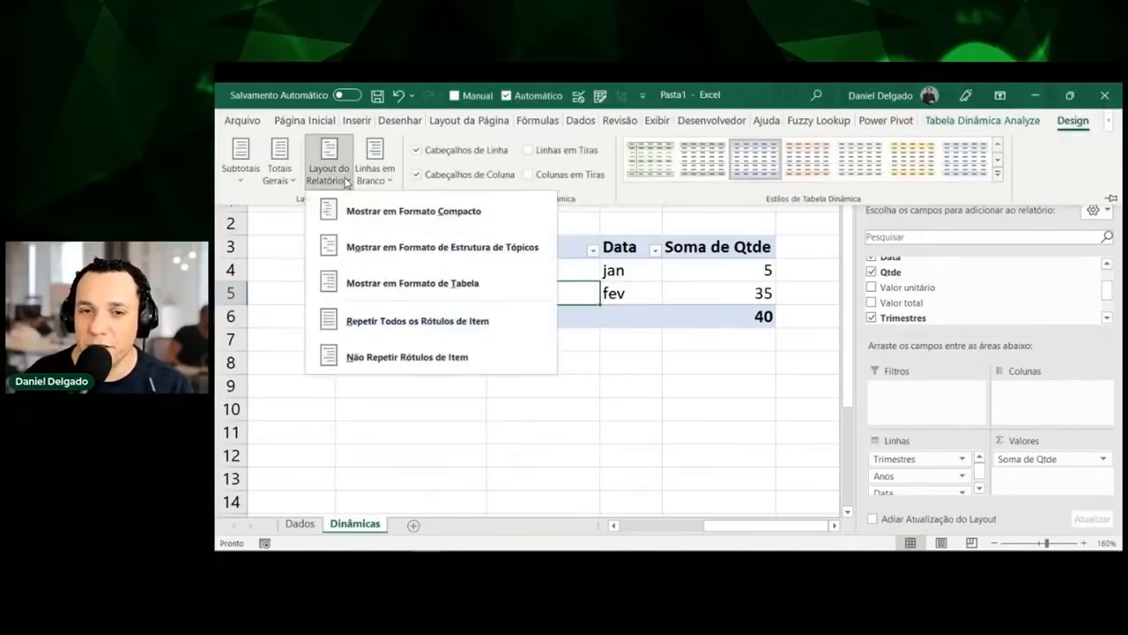
left_click(420, 323)
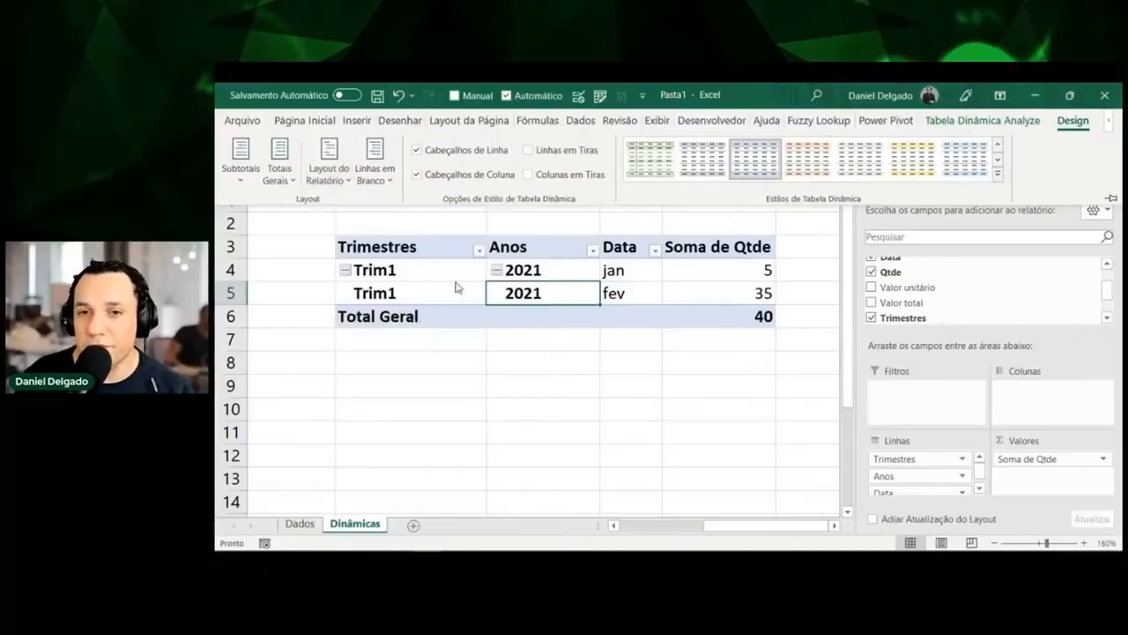
Circle the Trimestres, Anos and Data entries with the on-screen pen, draw an arrow to Total Geral, and clear all marks
key("ctrl+shift+d")
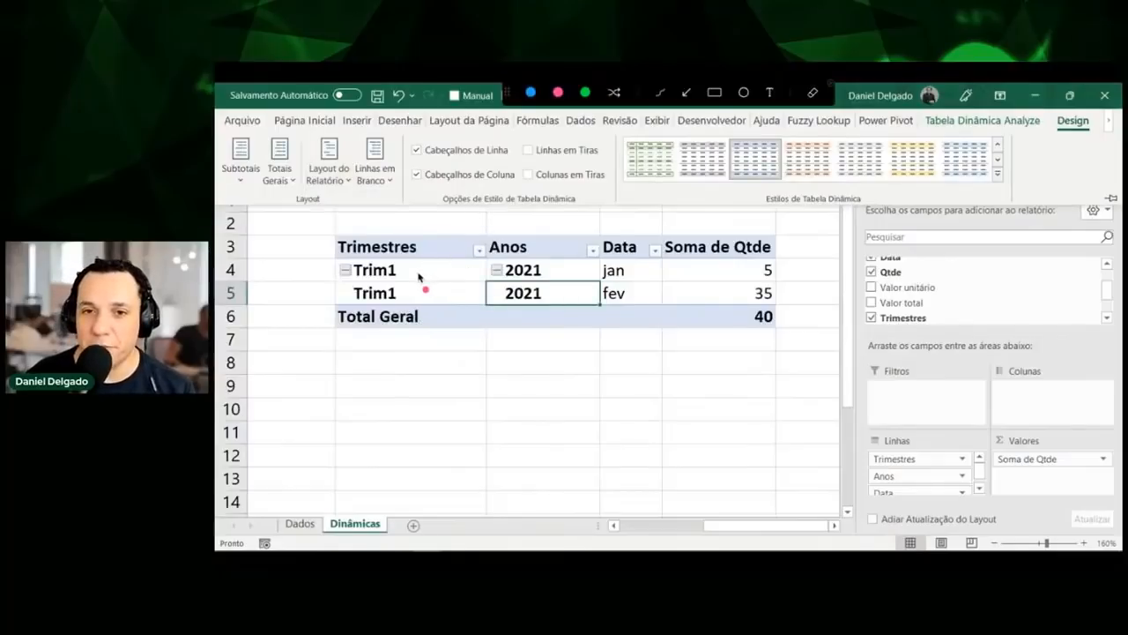
mouse_move(356, 271)
left_mouse_down()
mouse_move(351, 257)
mouse_move(403, 293)
mouse_move(356, 267)
left_mouse_up()
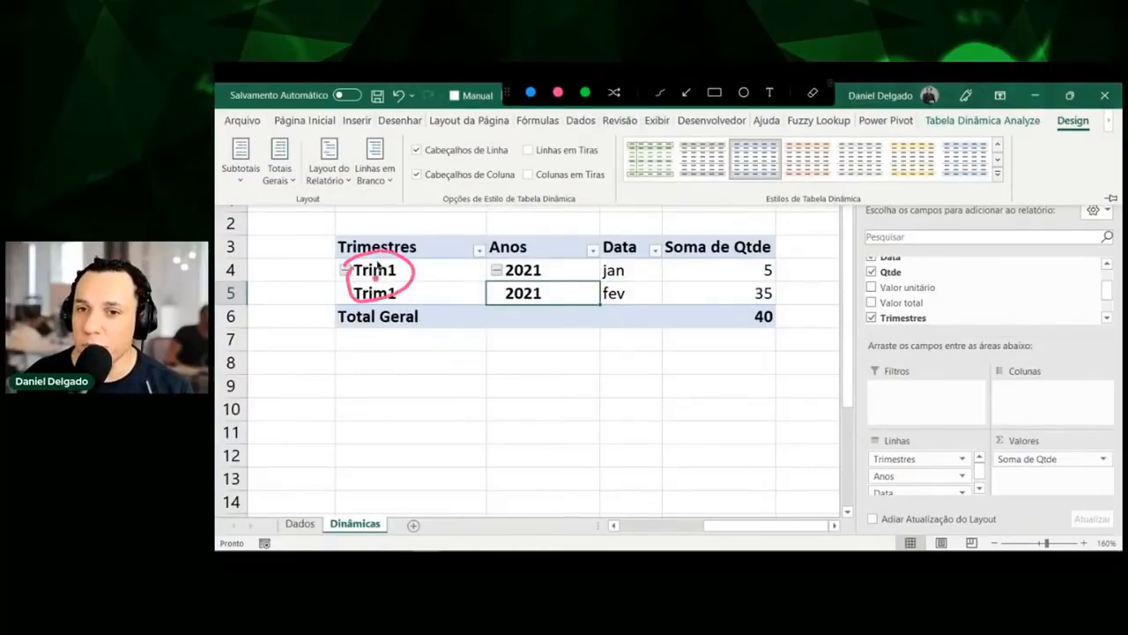
mouse_move(485, 271)
left_mouse_down()
mouse_move(564, 294)
mouse_move(511, 258)
left_mouse_up()
mouse_move(603, 275)
left_mouse_down()
mouse_move(646, 276)
mouse_move(596, 287)
mouse_move(614, 256)
left_mouse_up()
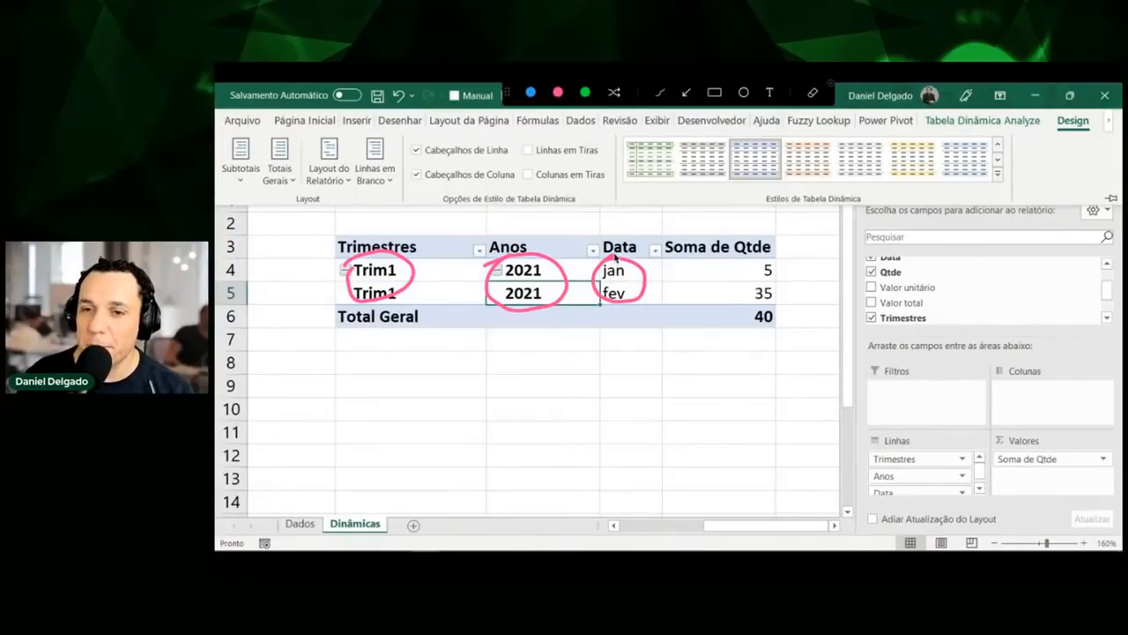
mouse_move(305, 324)
left_mouse_down()
mouse_move(338, 314)
mouse_move(331, 328)
left_mouse_up()
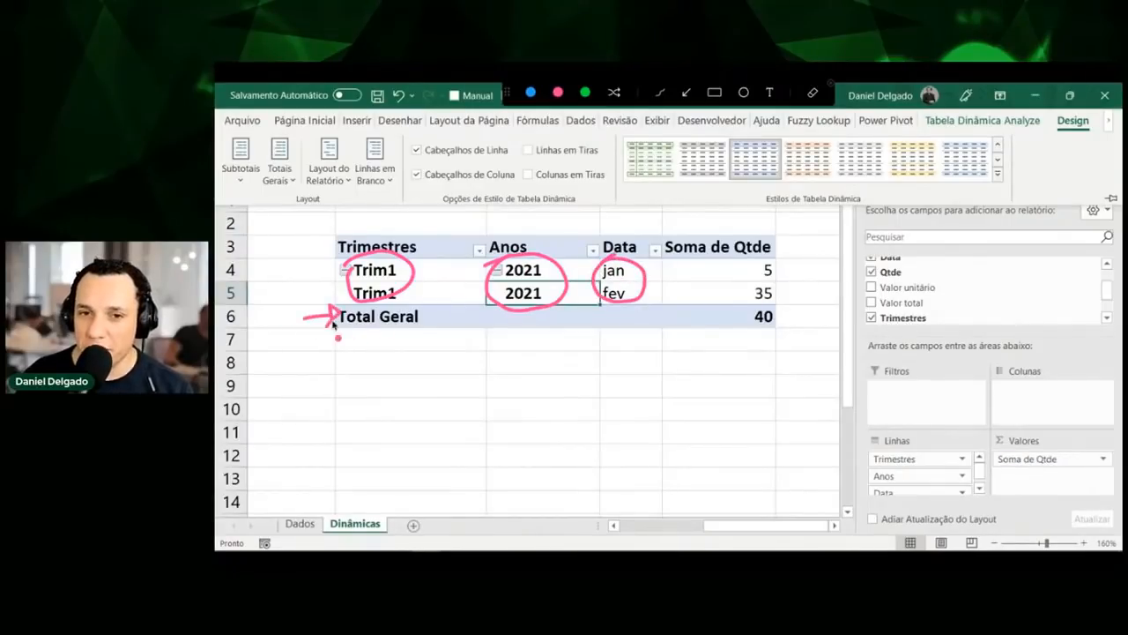
key("Escape")
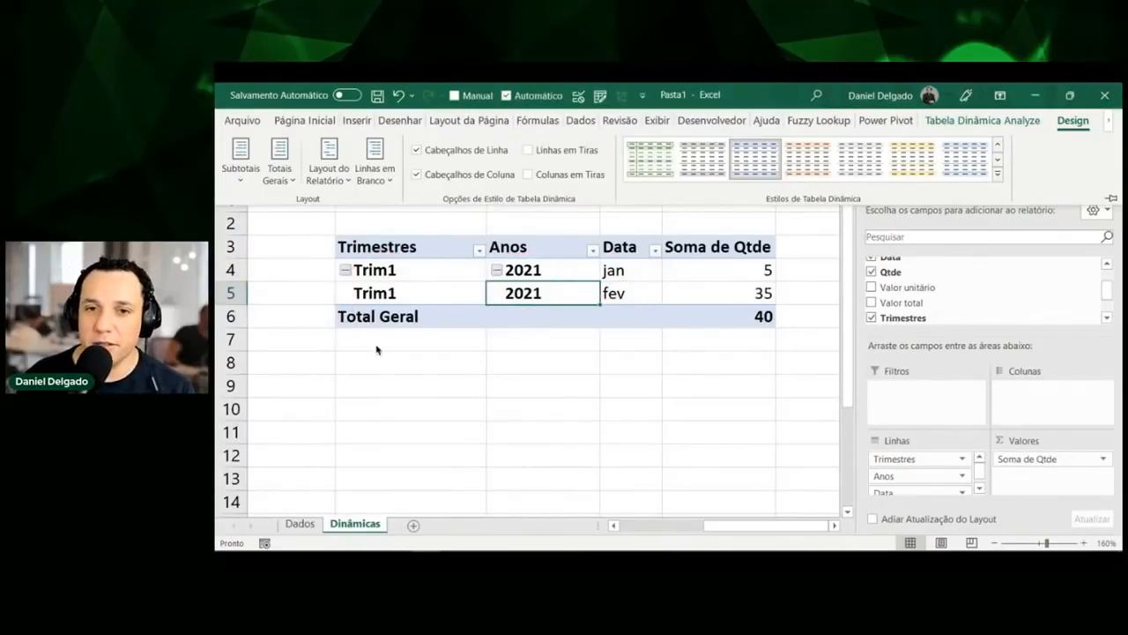
Remove the Total Geral row from the tabular date pivot table
right_click(386, 321)
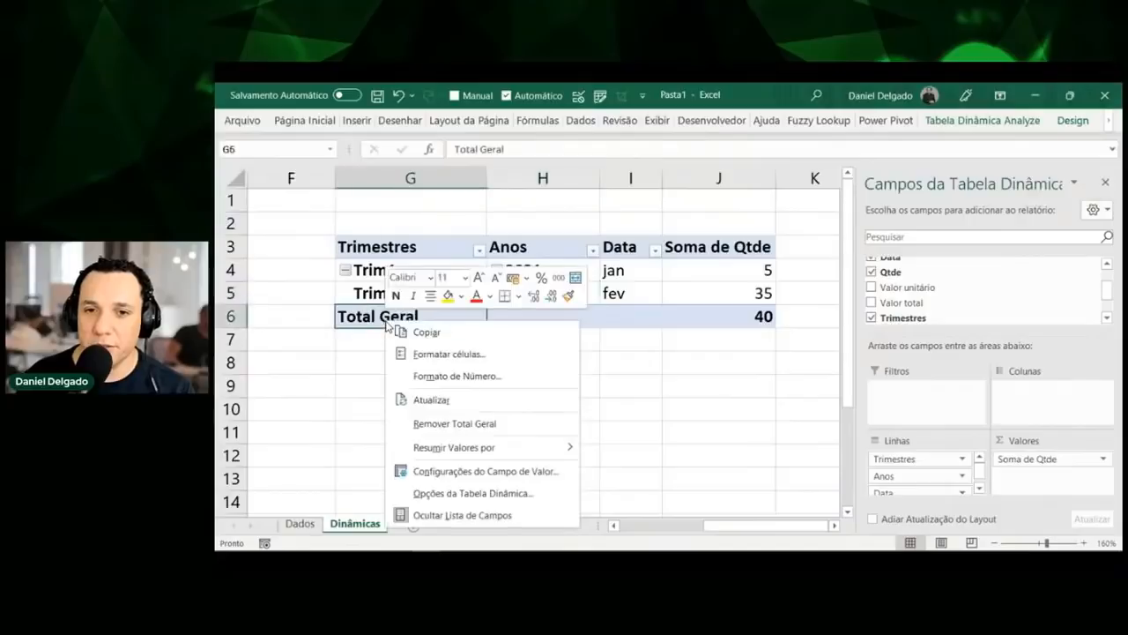
left_click(498, 424)
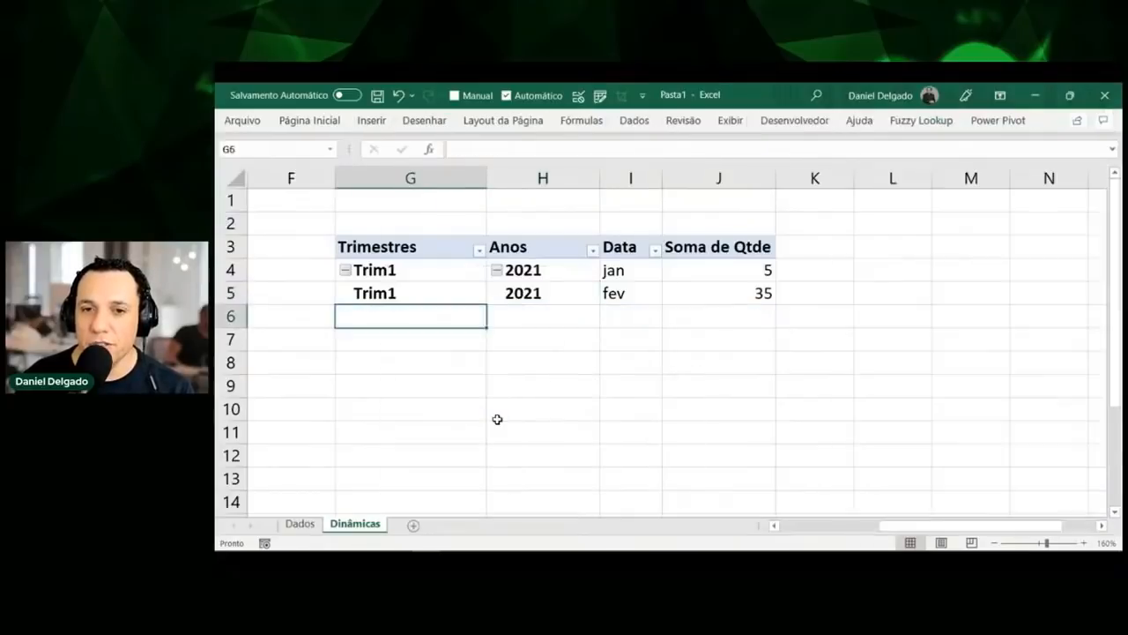
left_click(627, 327)
Review the date pivot table's headers and repeated labels in G3:J5, and compare them with the source table on the Dados sheet
left_click(502, 271)
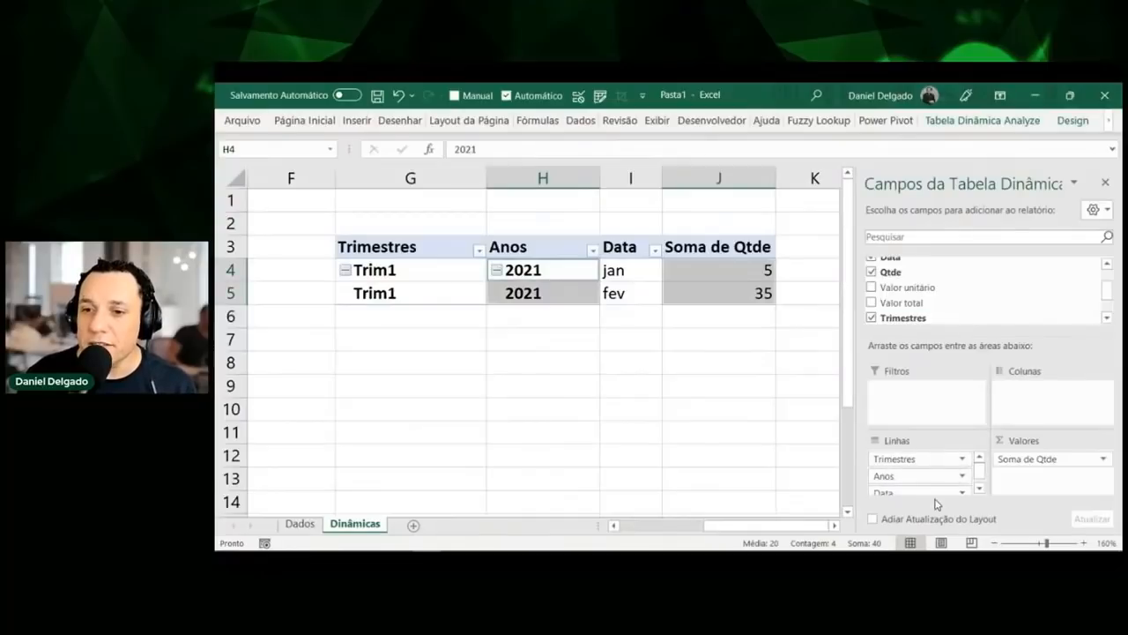
left_click_drag(410, 247, 629, 250)
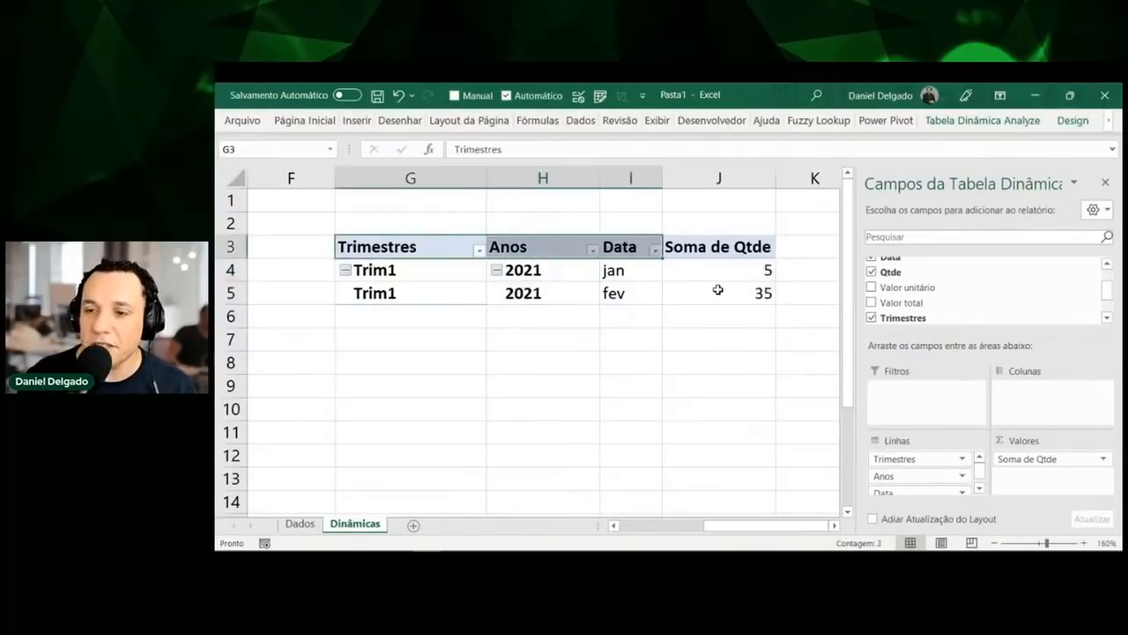
left_click(429, 295)
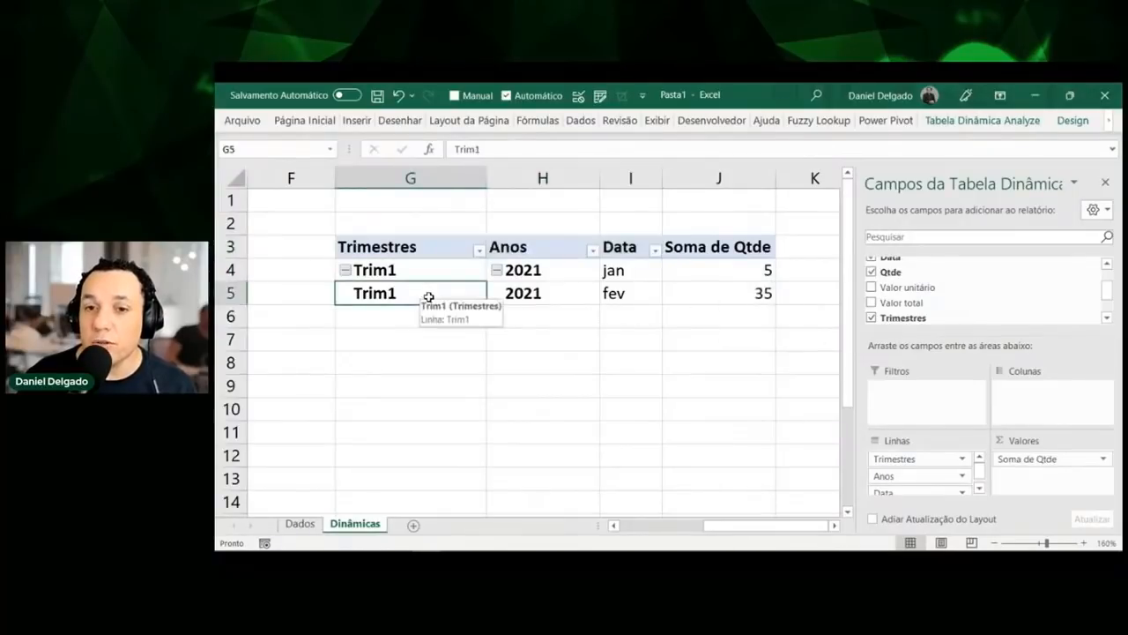
left_click(300, 527)
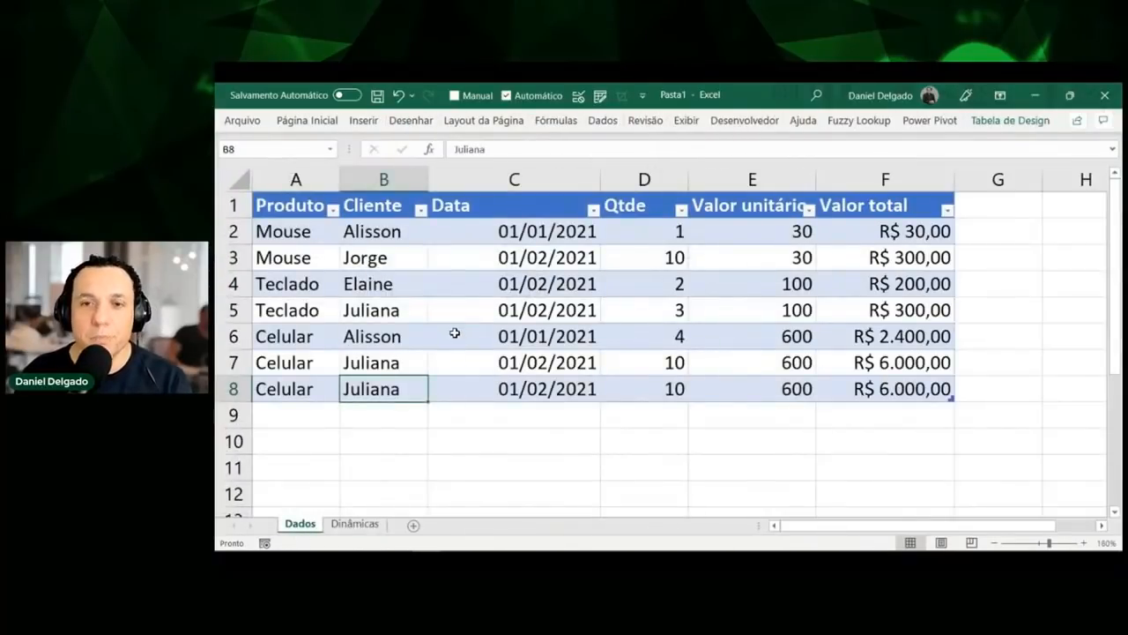
left_click(354, 524)
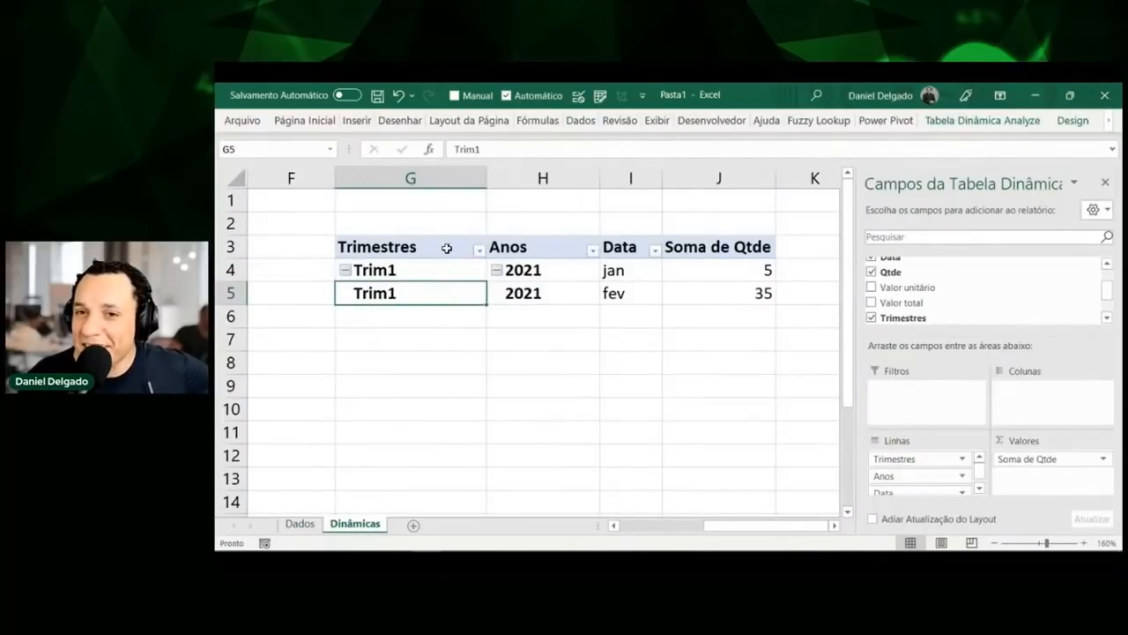
left_click_drag(449, 251, 743, 282)
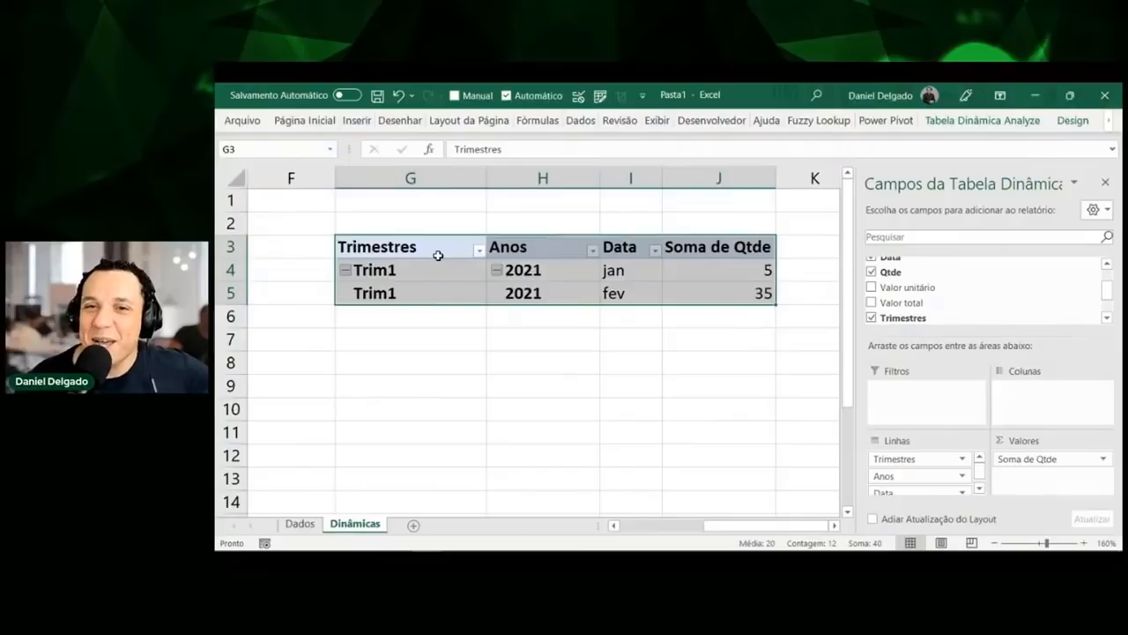
left_click_drag(438, 255, 756, 293)
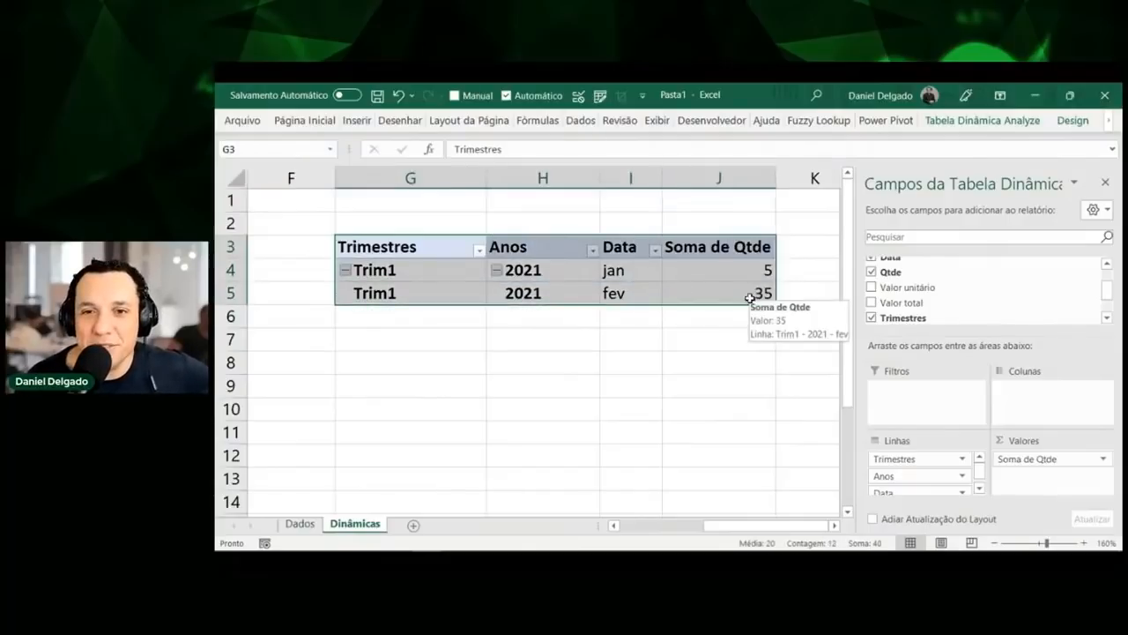
left_click(655, 294)
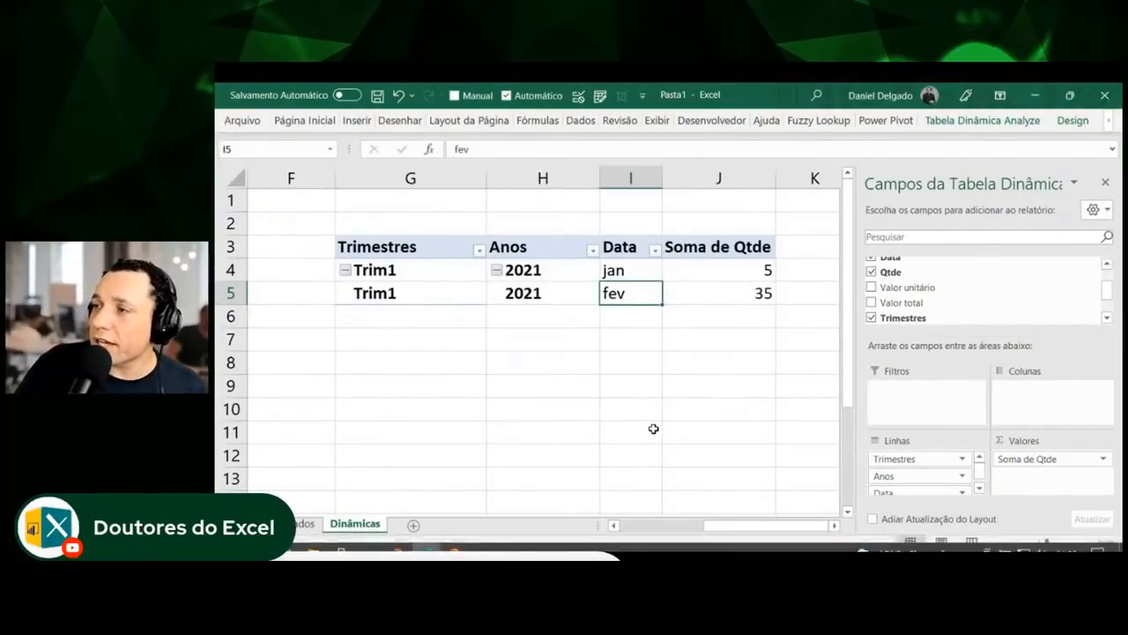
Examine the Celular row's Quantidade de Vendas and Faturamento values in the product pivot table
left_click_drag(713, 528, 625, 542)
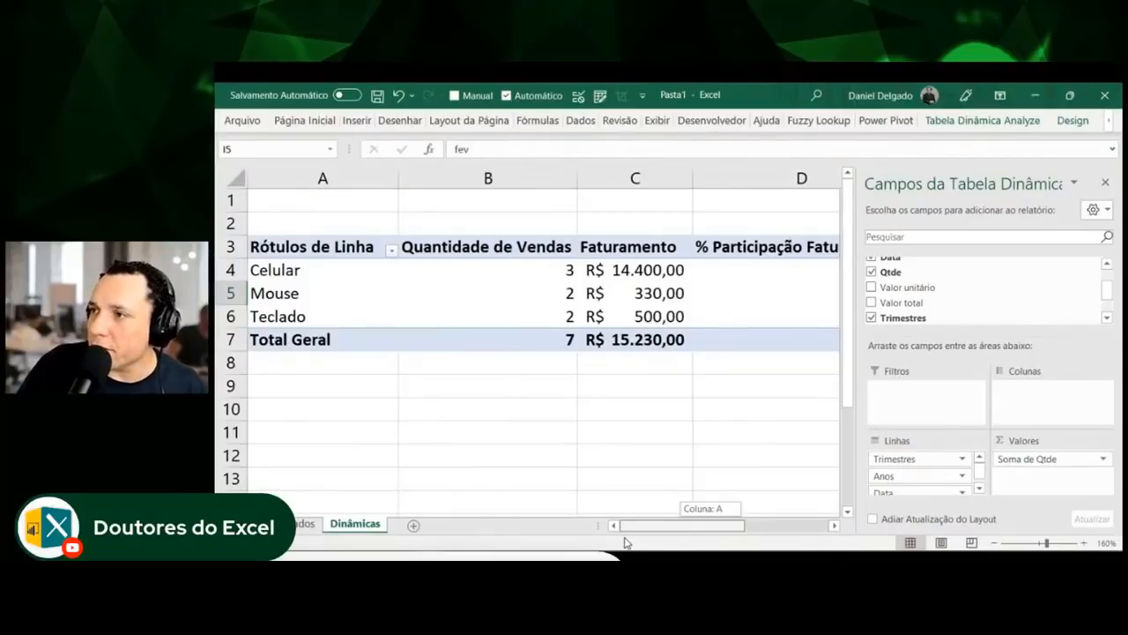
left_click_drag(625, 542, 623, 540)
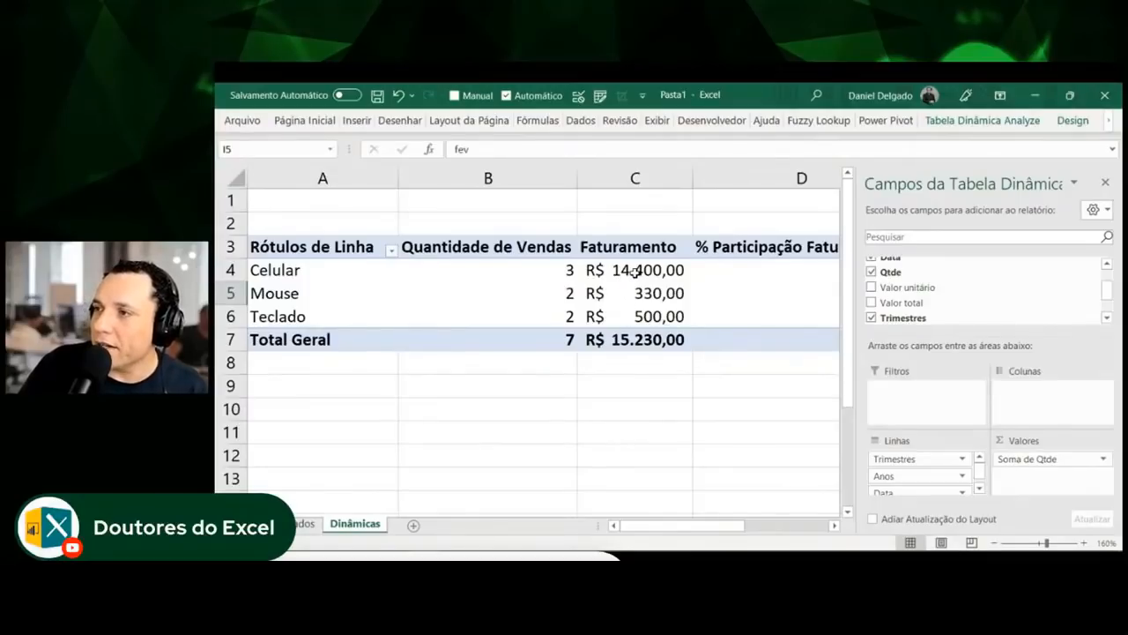
left_click(569, 271)
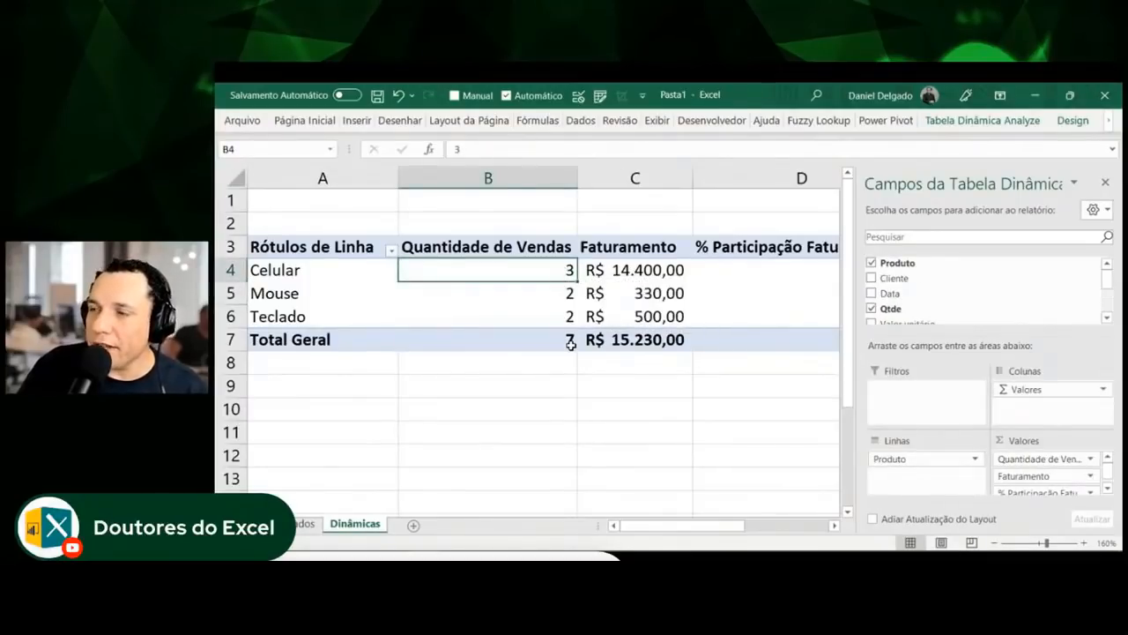
left_click(634, 268)
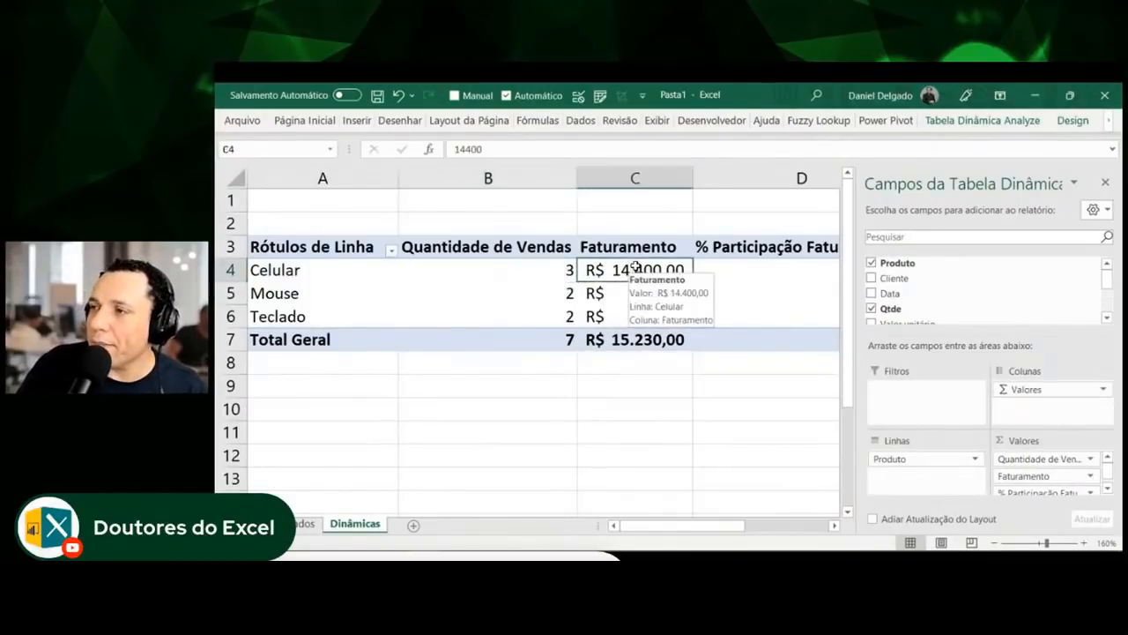
left_click(547, 269)
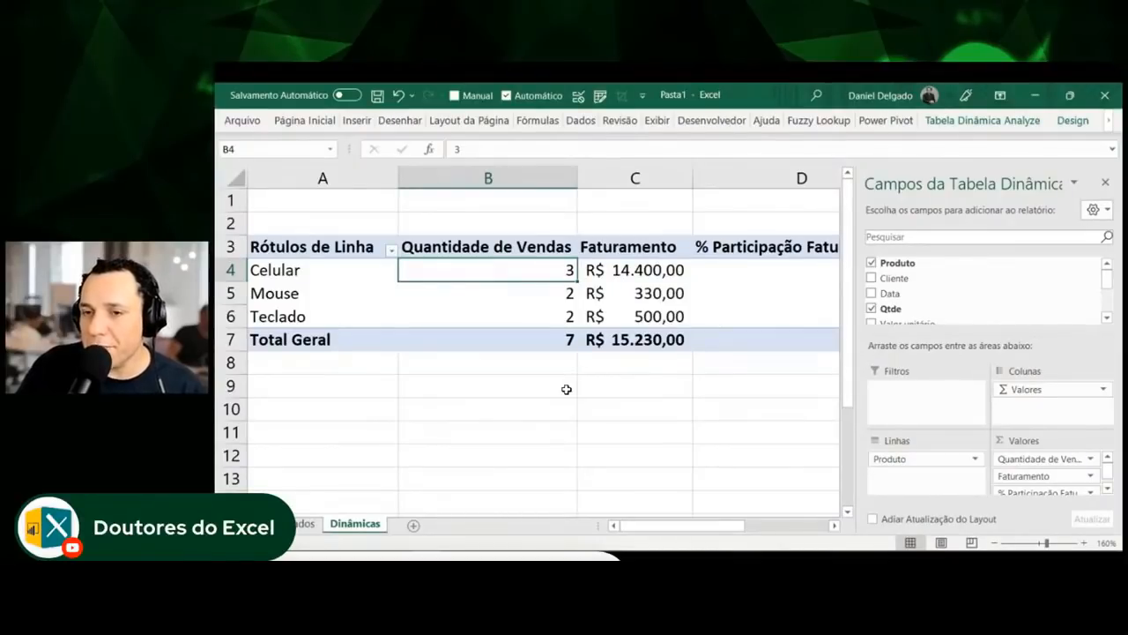
left_click(1009, 120)
left_click(890, 187)
left_click(901, 235)
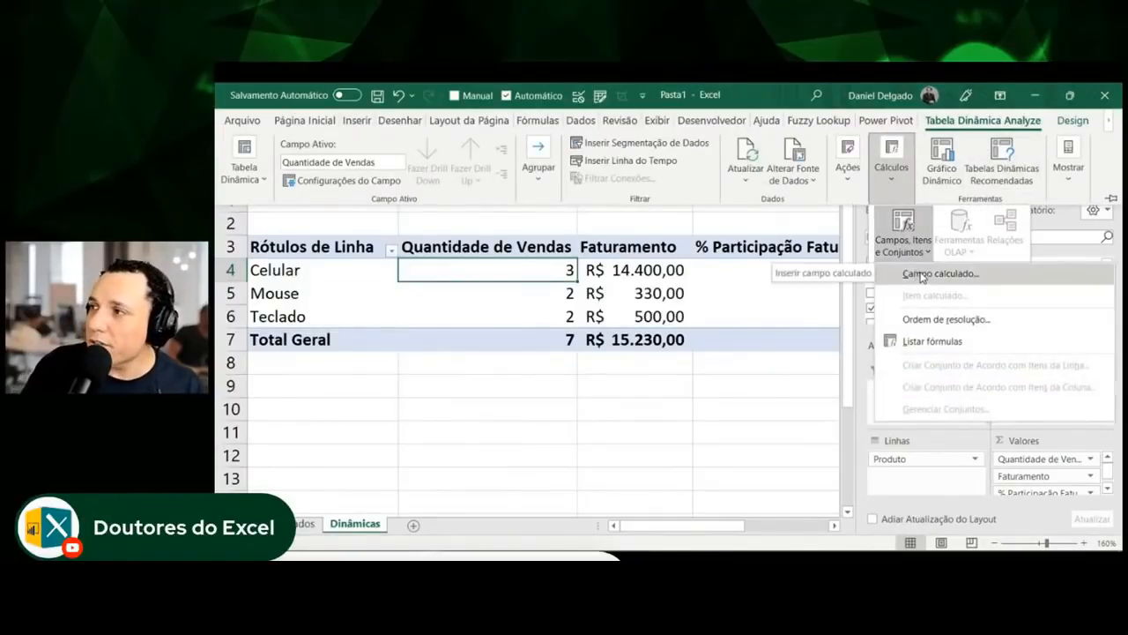
left_click(922, 274)
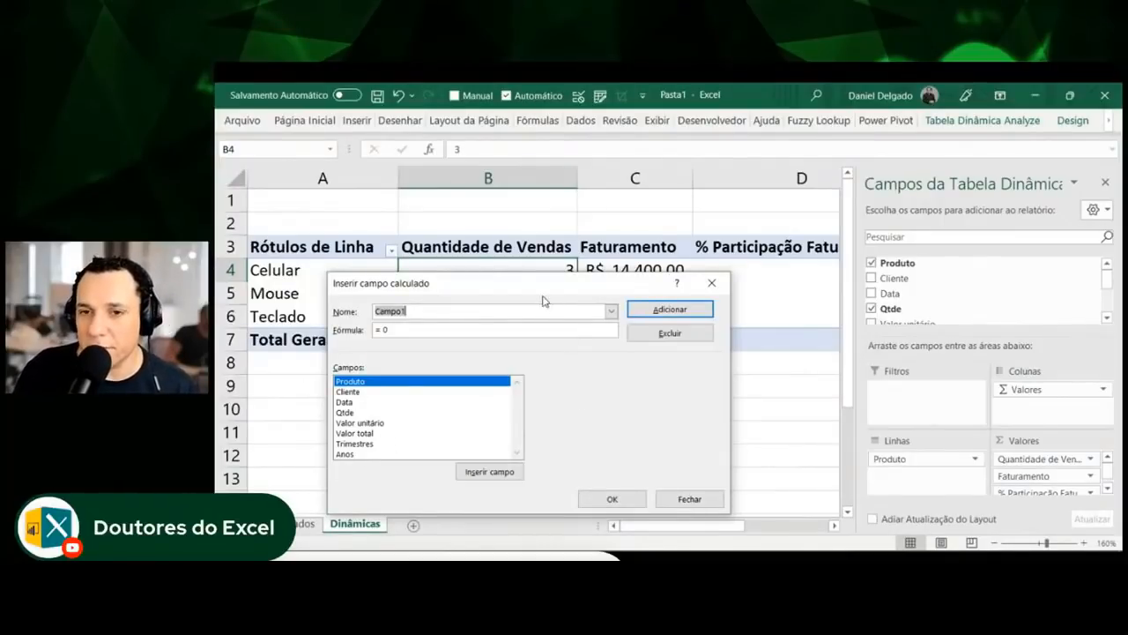
left_click_drag(544, 292, 570, 350)
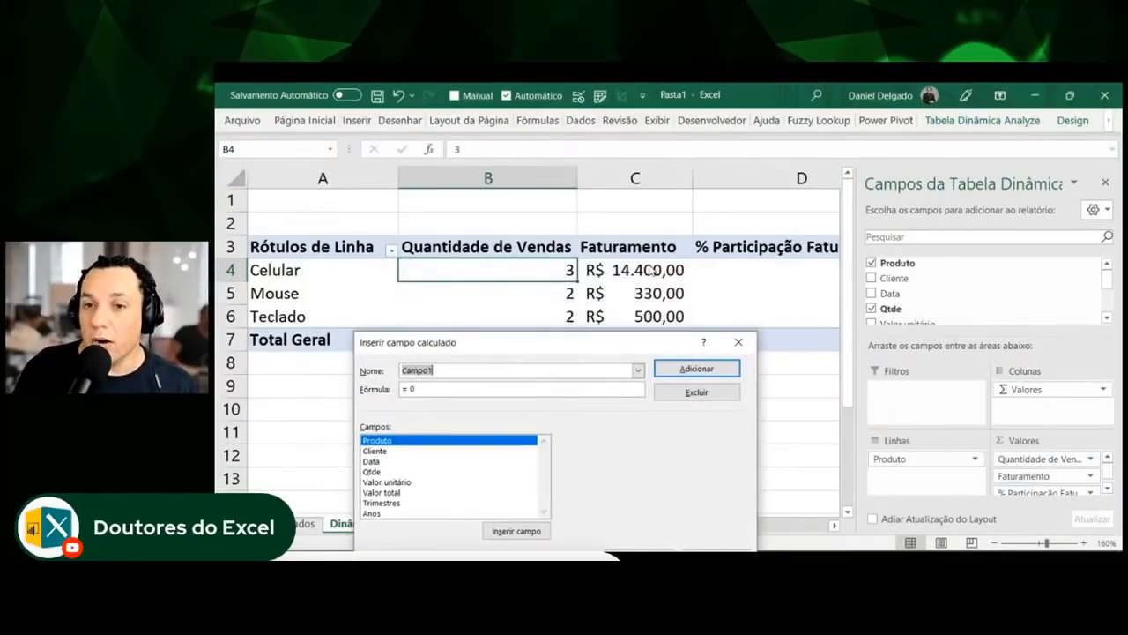
left_click(402, 492)
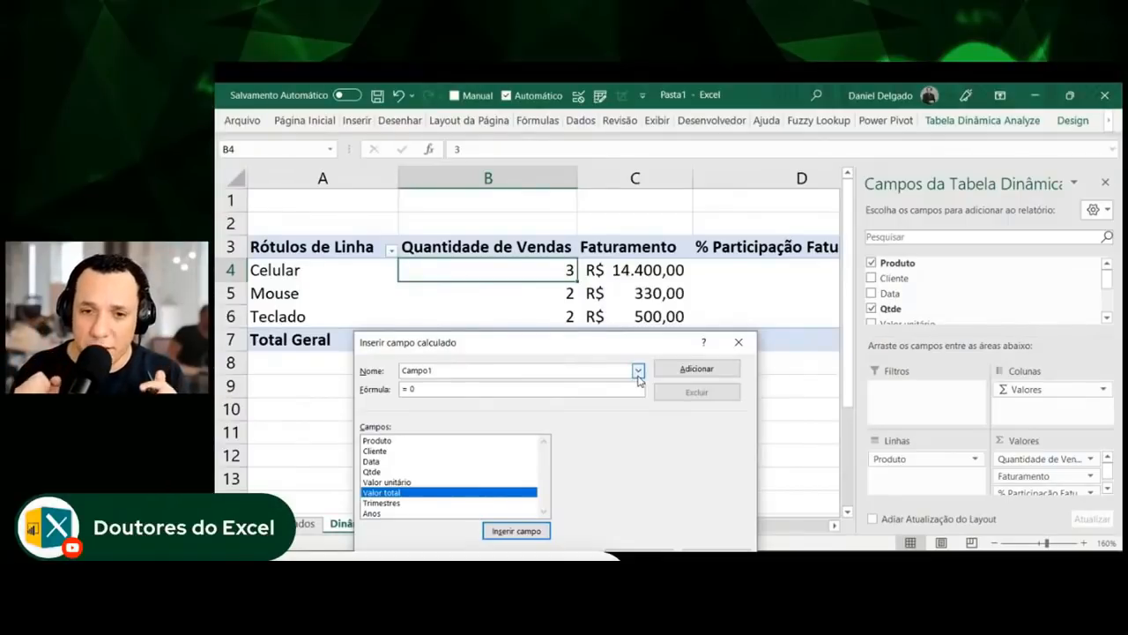
key("Escape")
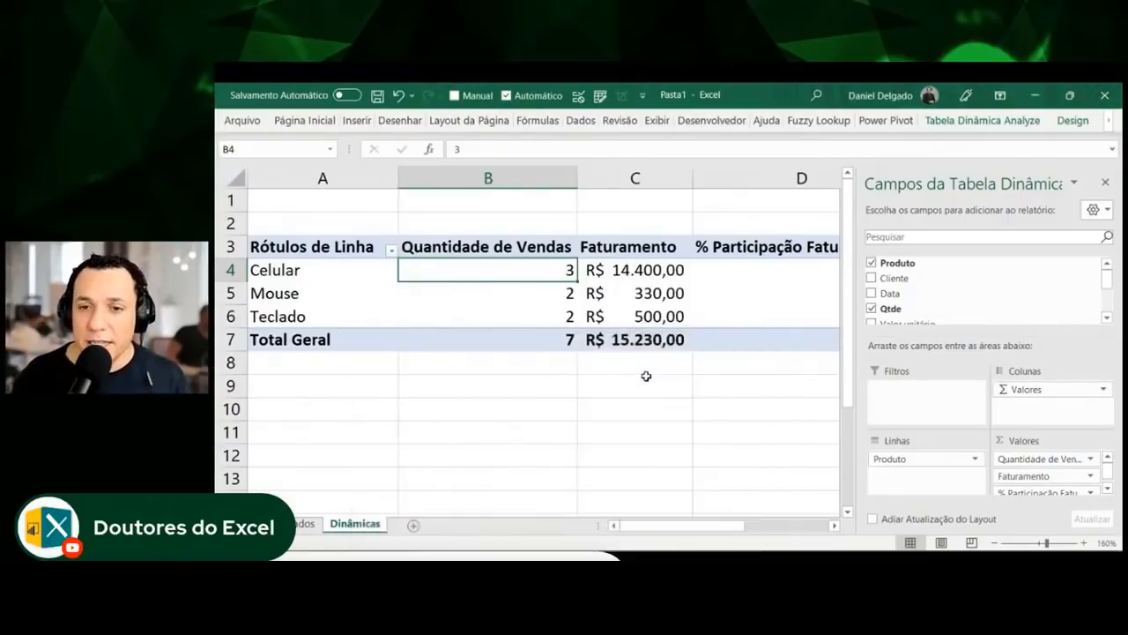
Review the individual Mouse, Teclado and Celular sales records in the source table on the Dados sheet
left_click(326, 504)
left_click(316, 525)
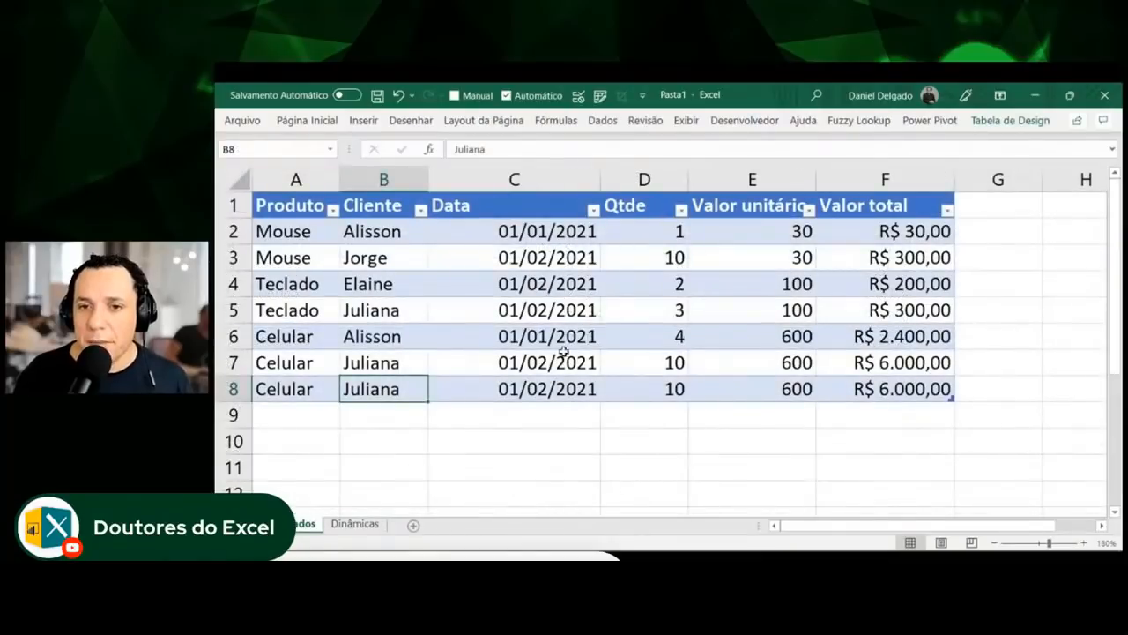
left_click(652, 261)
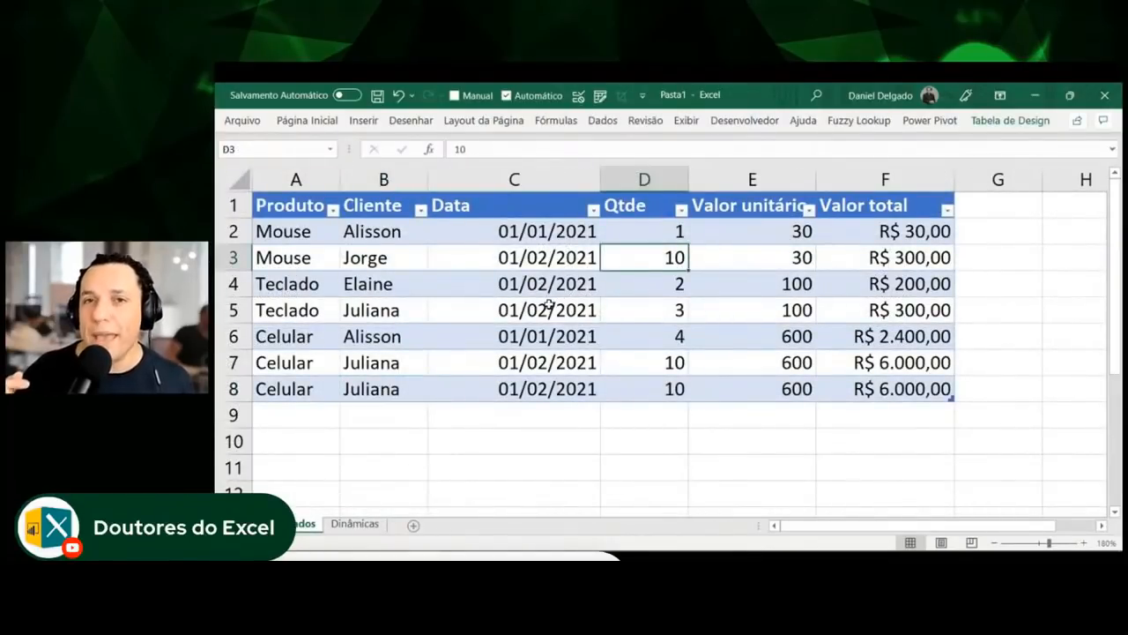
left_click_drag(880, 233, 291, 233)
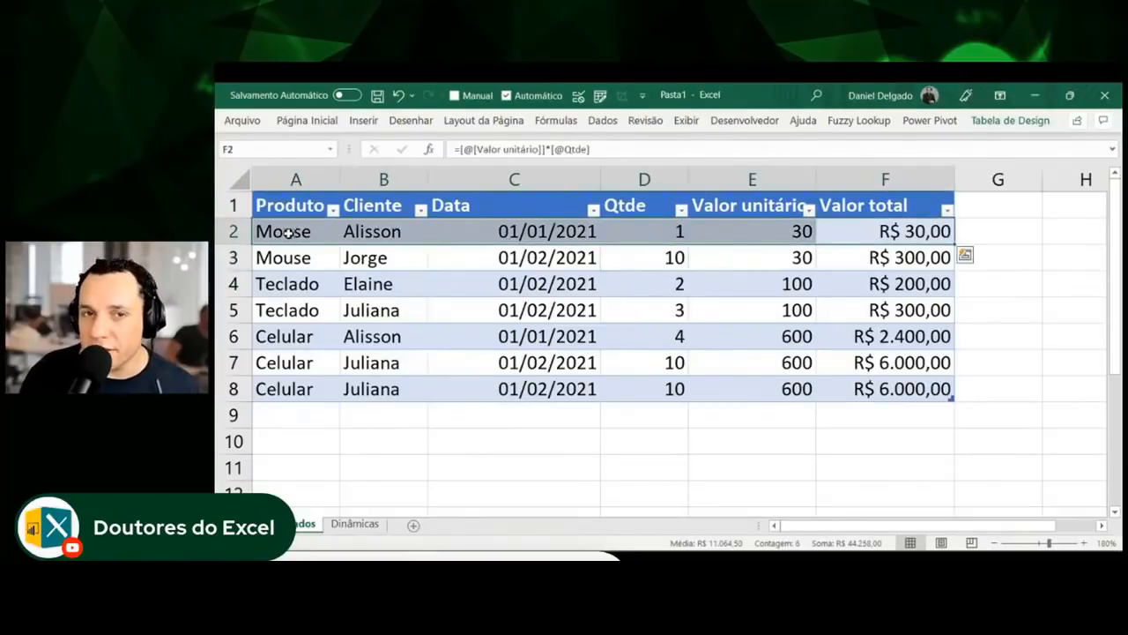
left_click_drag(887, 266, 304, 291)
left_click(295, 285)
left_click(329, 311)
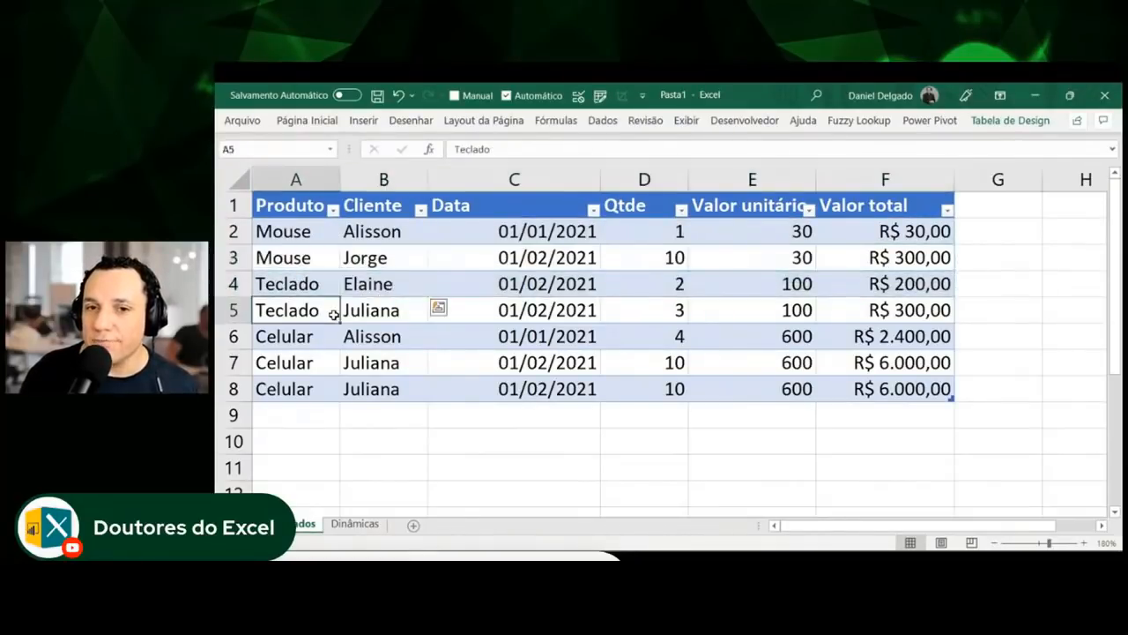
left_click(326, 339)
left_click(319, 361)
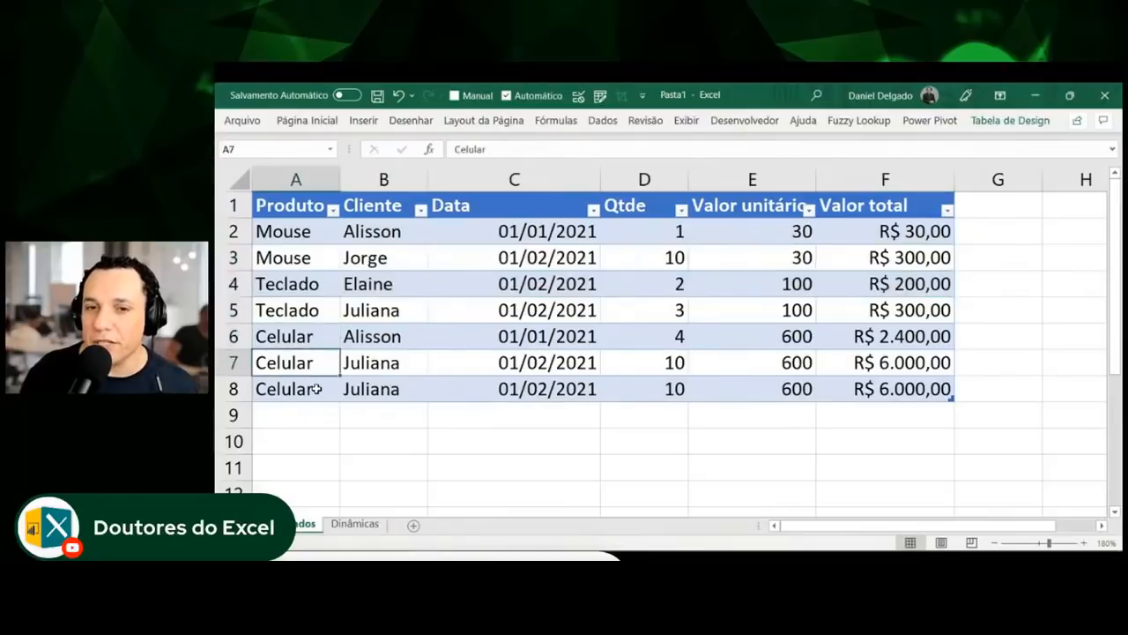
left_click(315, 388)
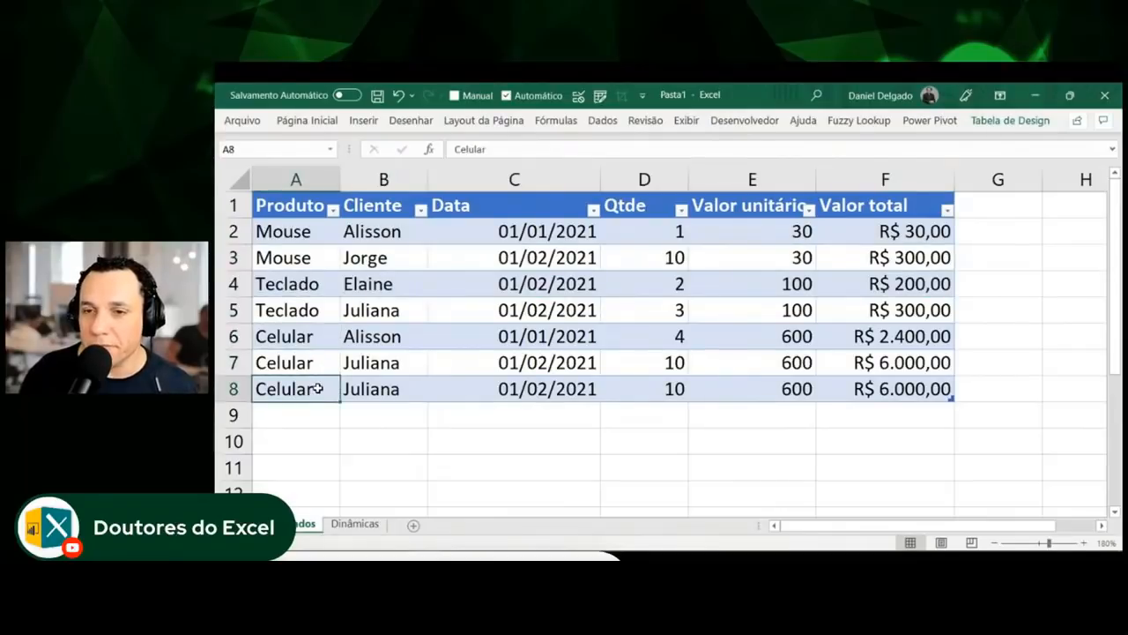
Add a column headed Qtde de Vendas in G1 beside Valor total and fit the column width to the header
left_click(977, 202)
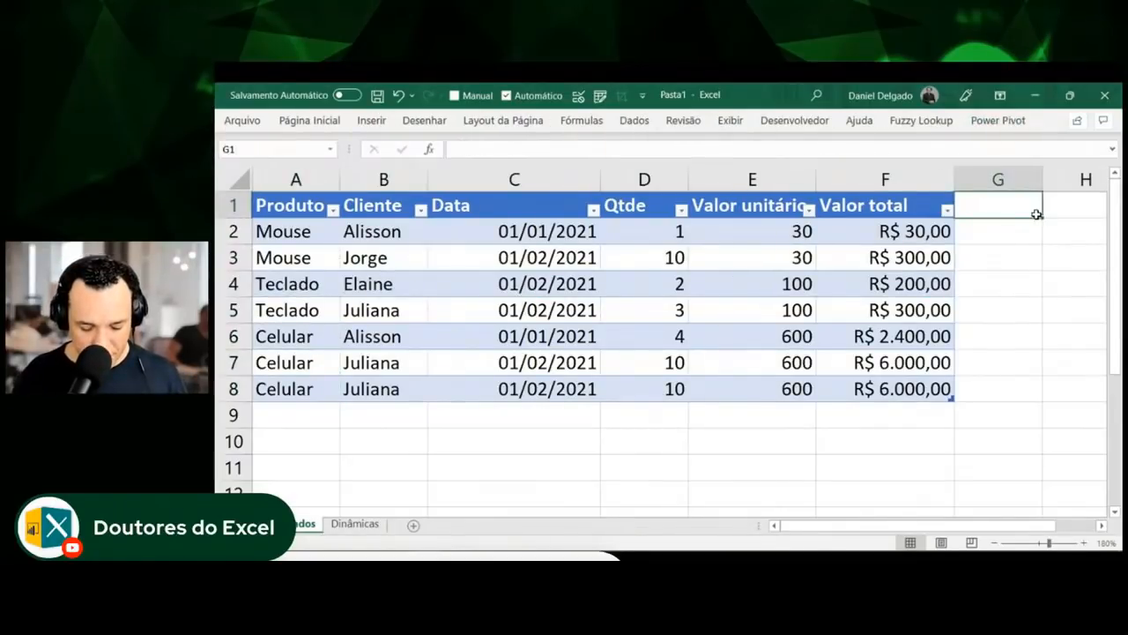
type("qtde")
key("BackSpace")
key("BackSpace")
key("BackSpace")
key("BackSpace")
type("Qtde de Vendas")
key("Return")
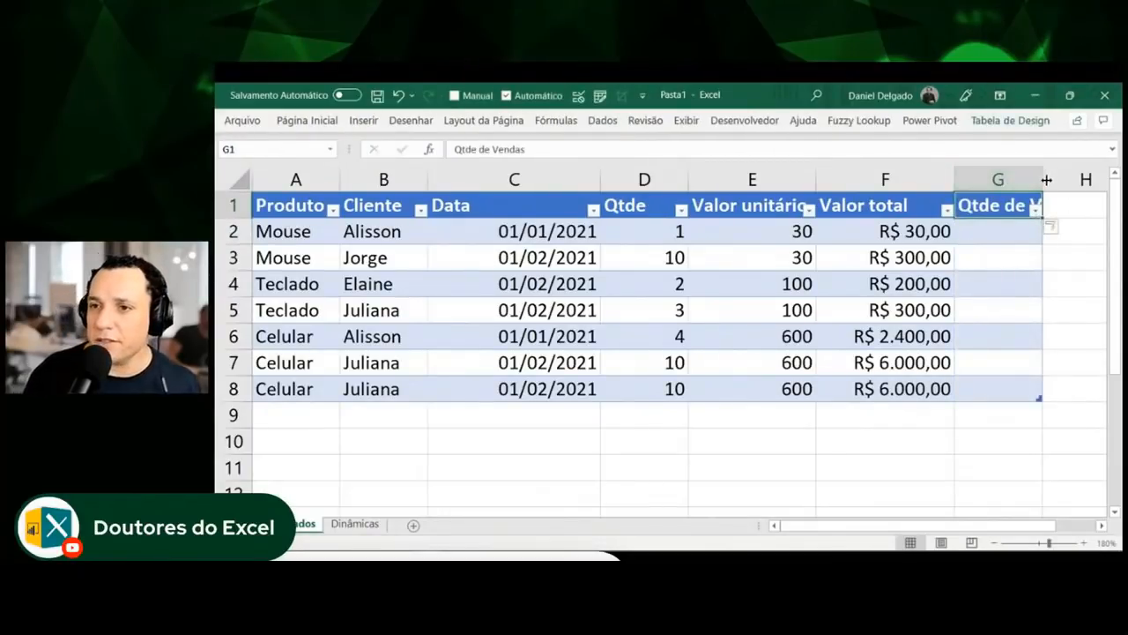
double_click(1043, 179)
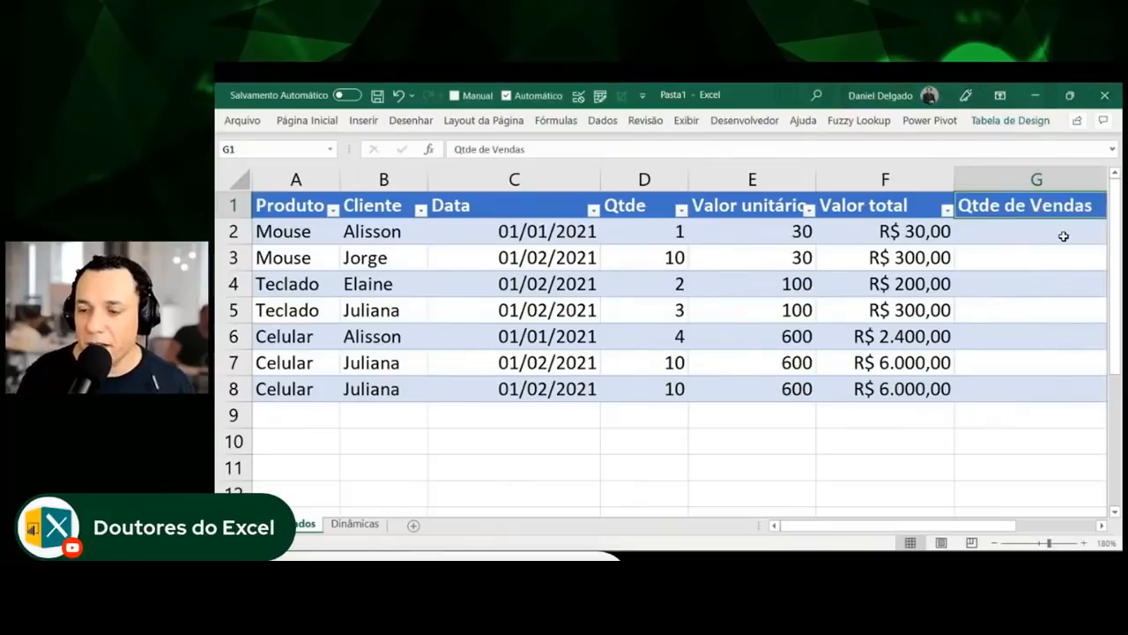
Fill the Qtde de Vendas column with the formula =1, starting in G2
key("Tab")
key("Return")
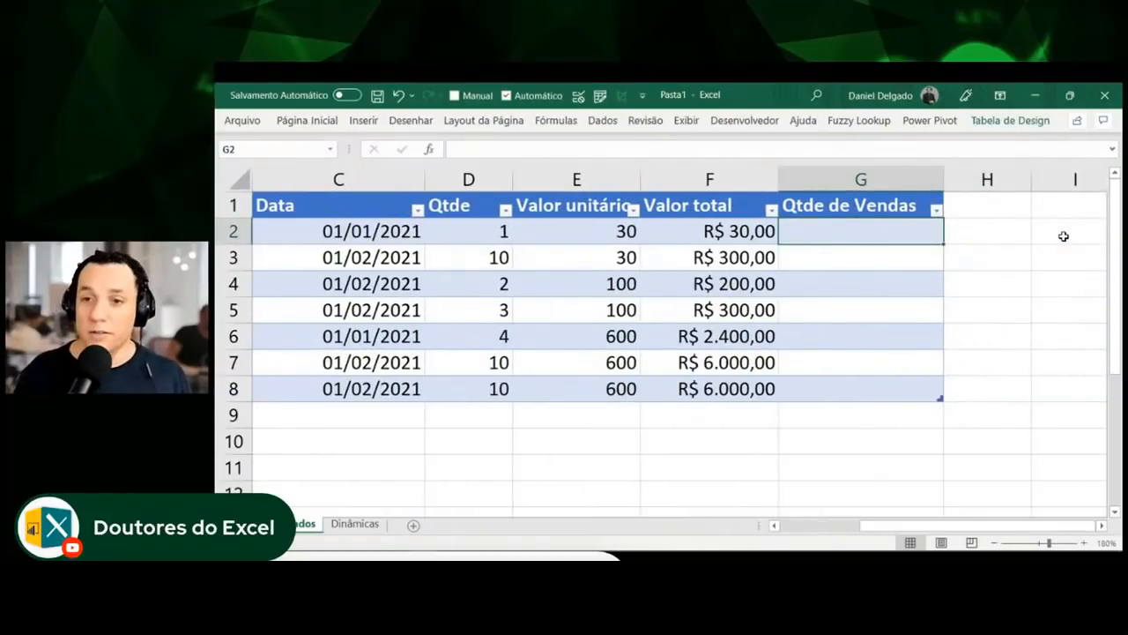
type("=1")
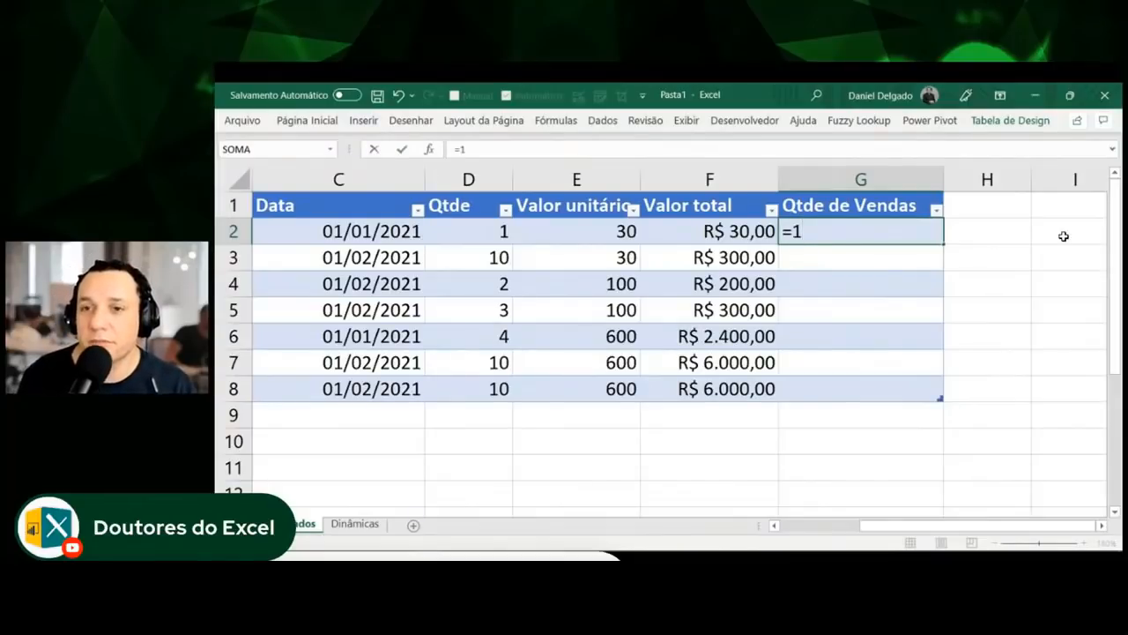
key("Return")
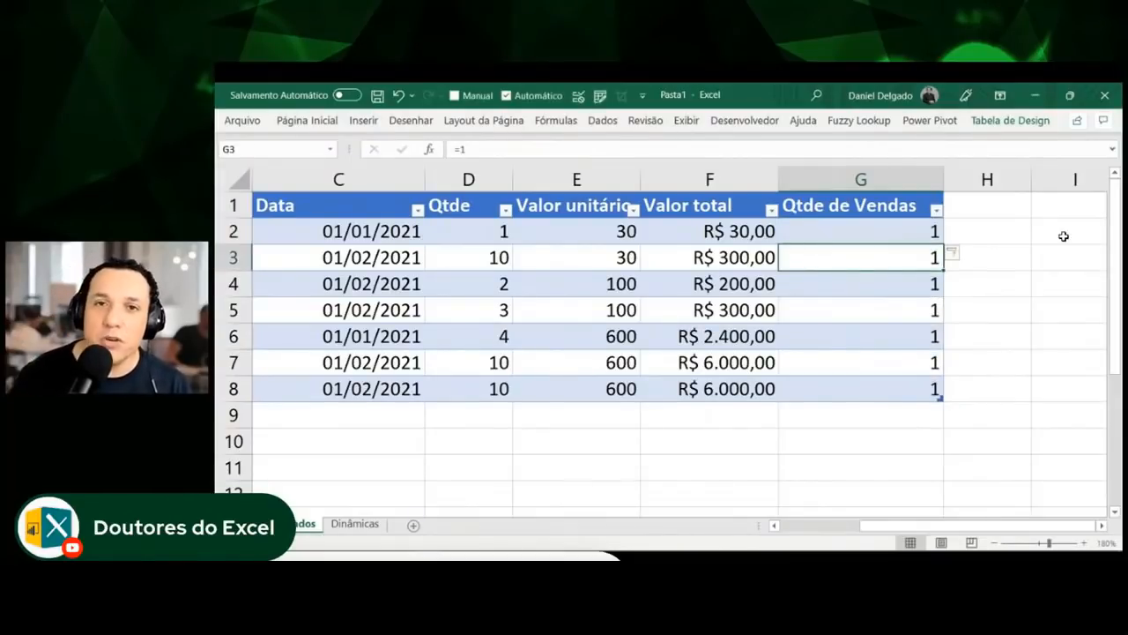
Check the filled Qtde de Vendas column over G1:G8, including its sum and the formula in each row
key("Up")
key("shift+Down")
key("shift+Down")
key("shift+Down")
key("shift+Down")
key("shift+Down")
key("shift+Down")
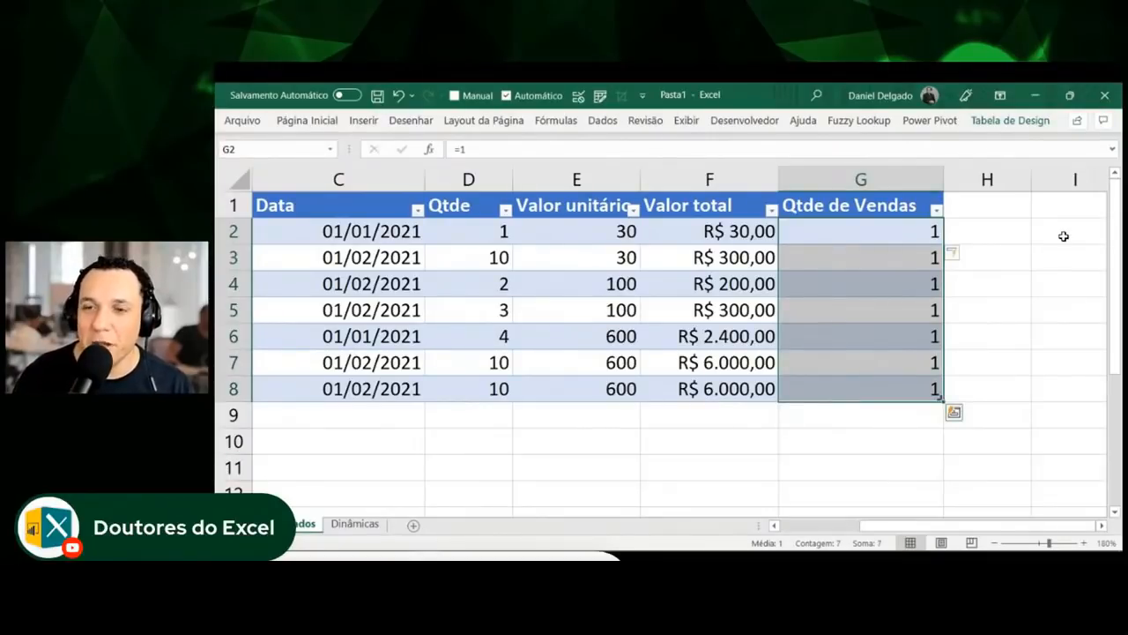
key("Up")
key("shift+Down")
key("shift+Down")
key("shift+Down")
key("shift+Down")
key("shift+Down")
key("shift+Down")
key("shift+Down")
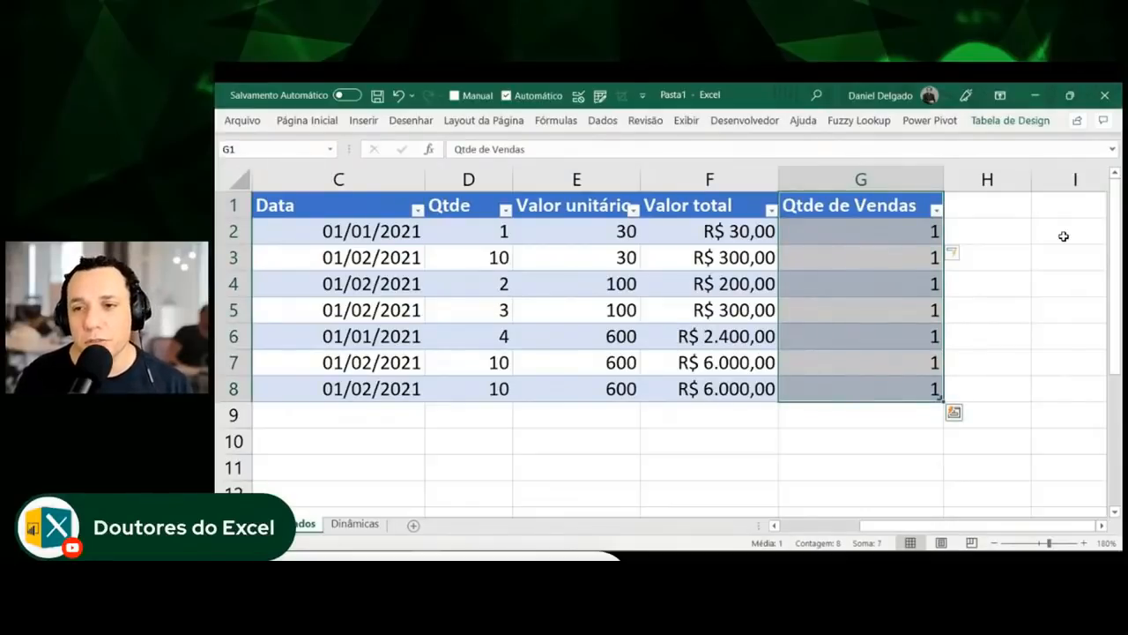
key("Down")
key("Down")
key("Up")
key("Up")
key("Down")
key("Down")
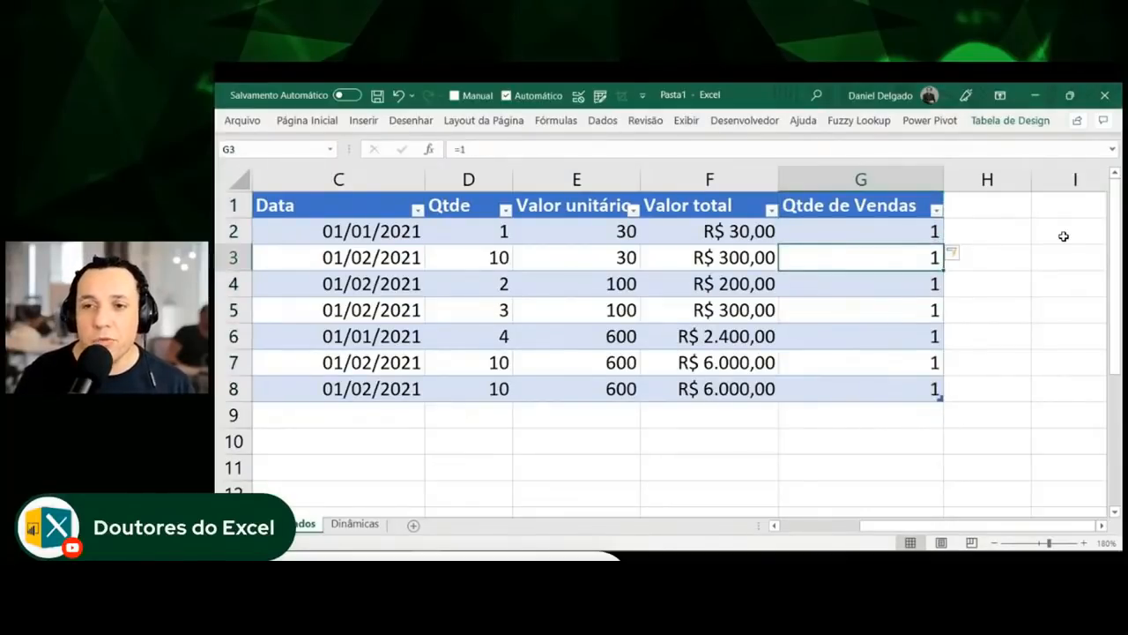
key("Up")
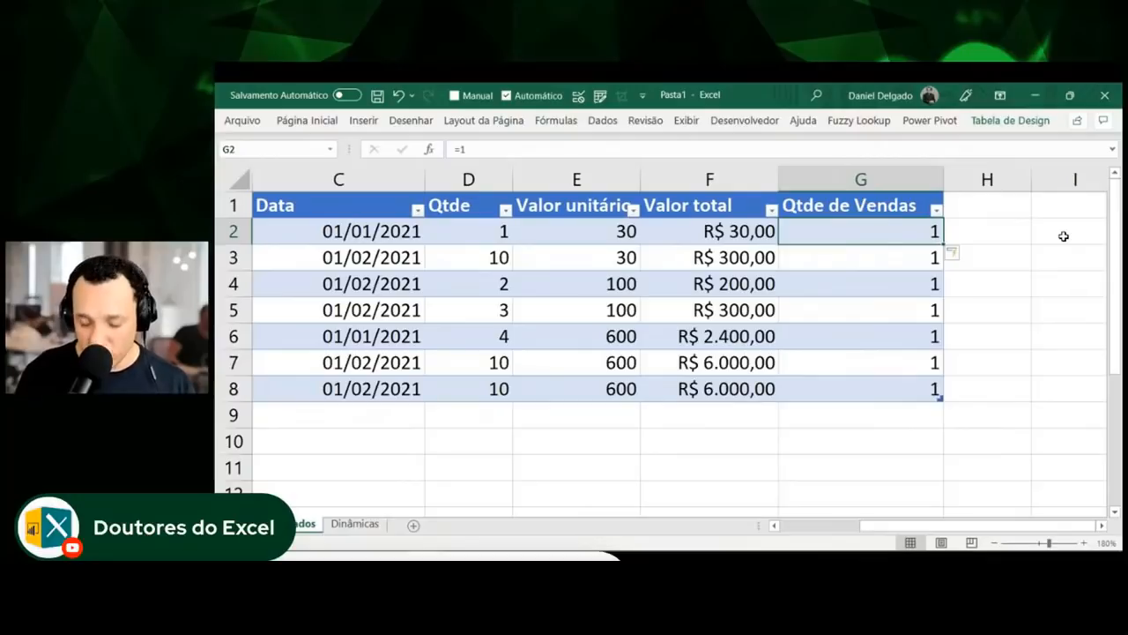
Re-enter the formula =1 in G2 and check the cells below it
type("=1")
key("ctrl+Return")
key("Down")
key("Down")
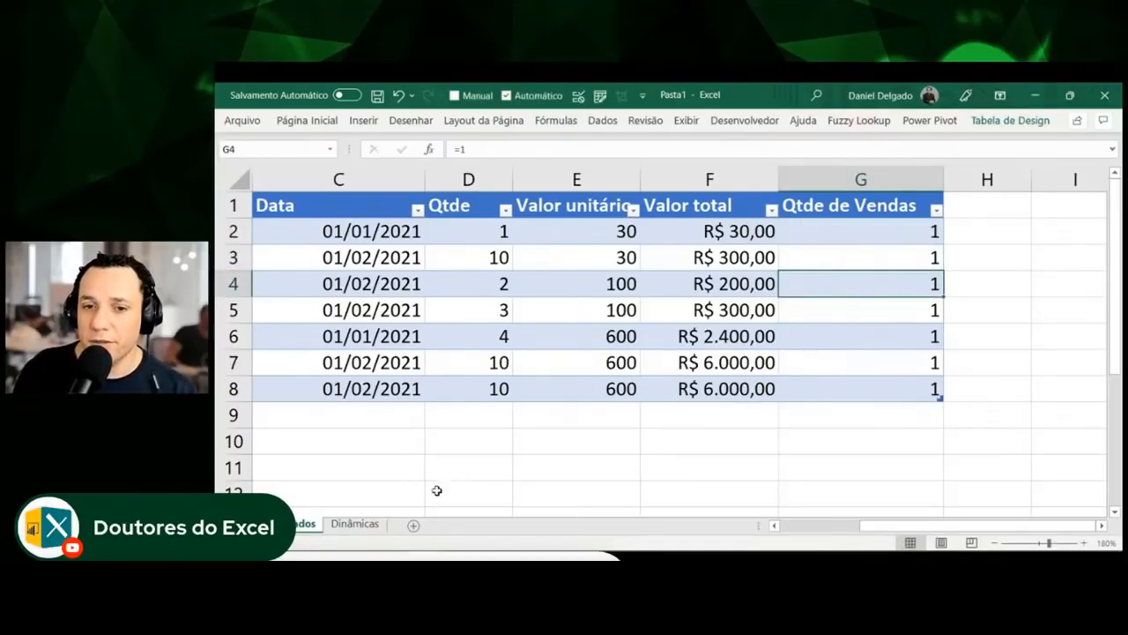
On the Dinâmicas sheet, view the calculated field and item options for Celular's % Participação Faturamento value in the product pivot table
left_click(355, 524)
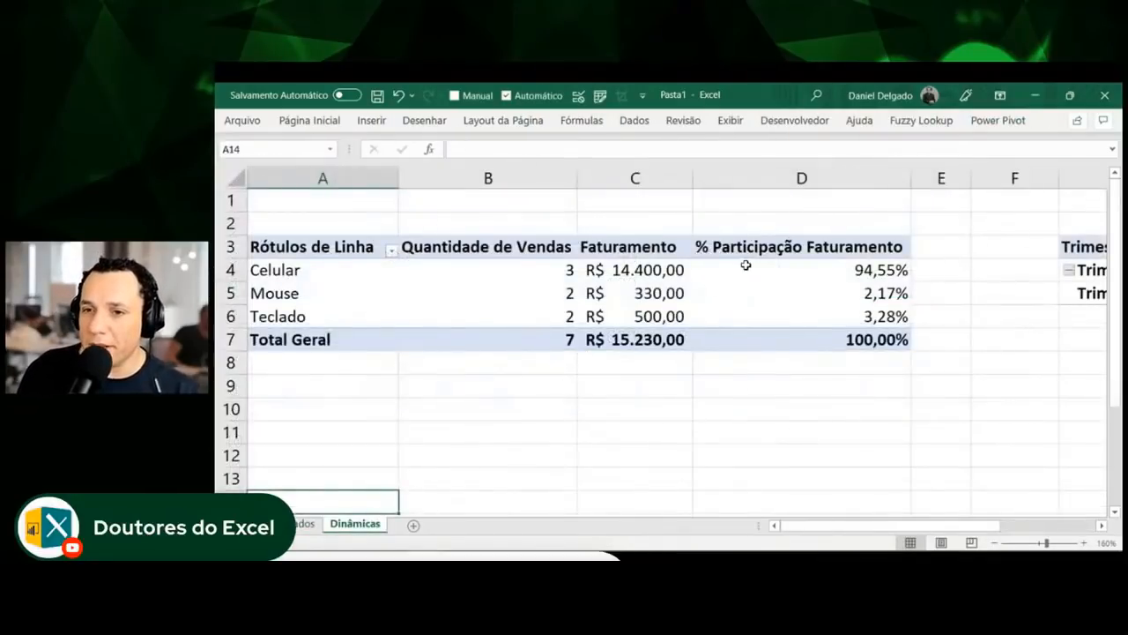
left_click(751, 271)
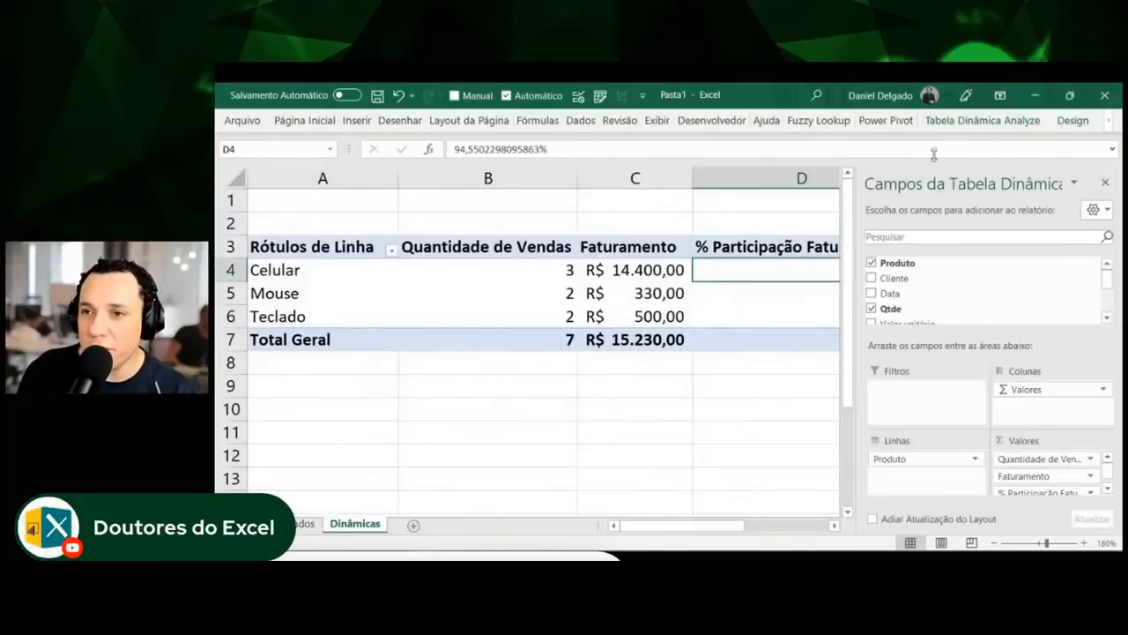
left_click(1038, 127)
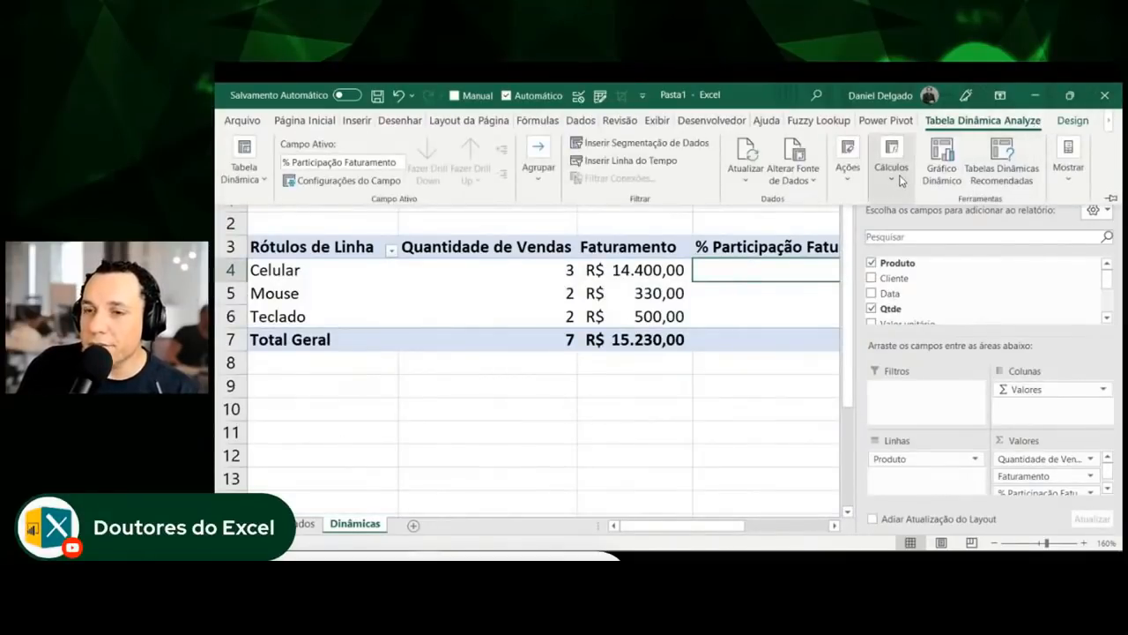
left_click(745, 231)
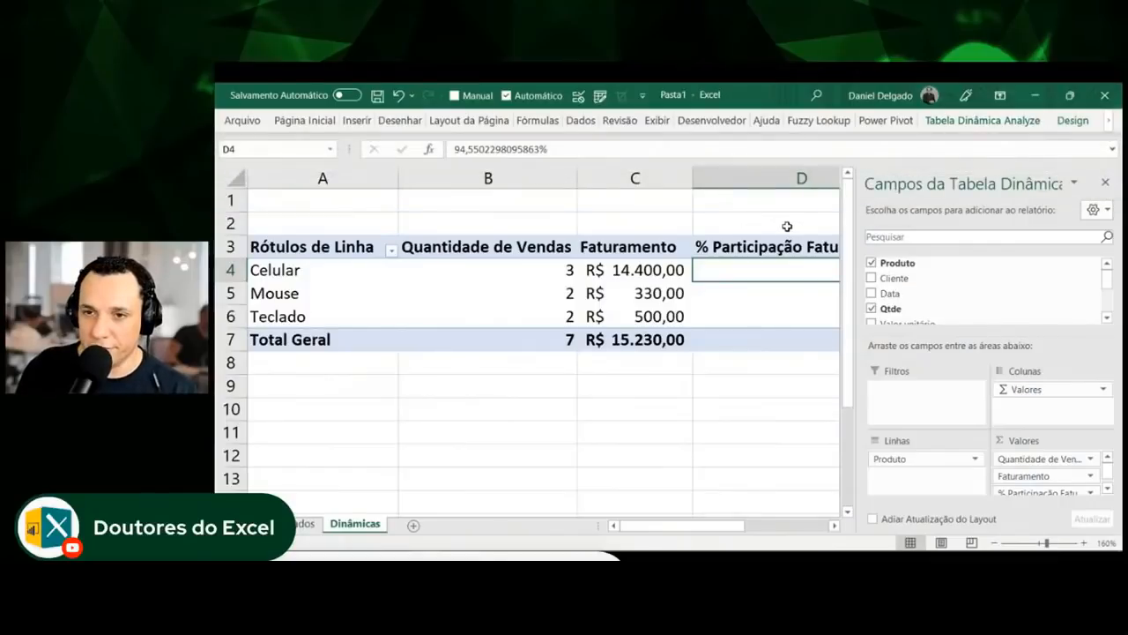
left_click(773, 227)
left_click(770, 275)
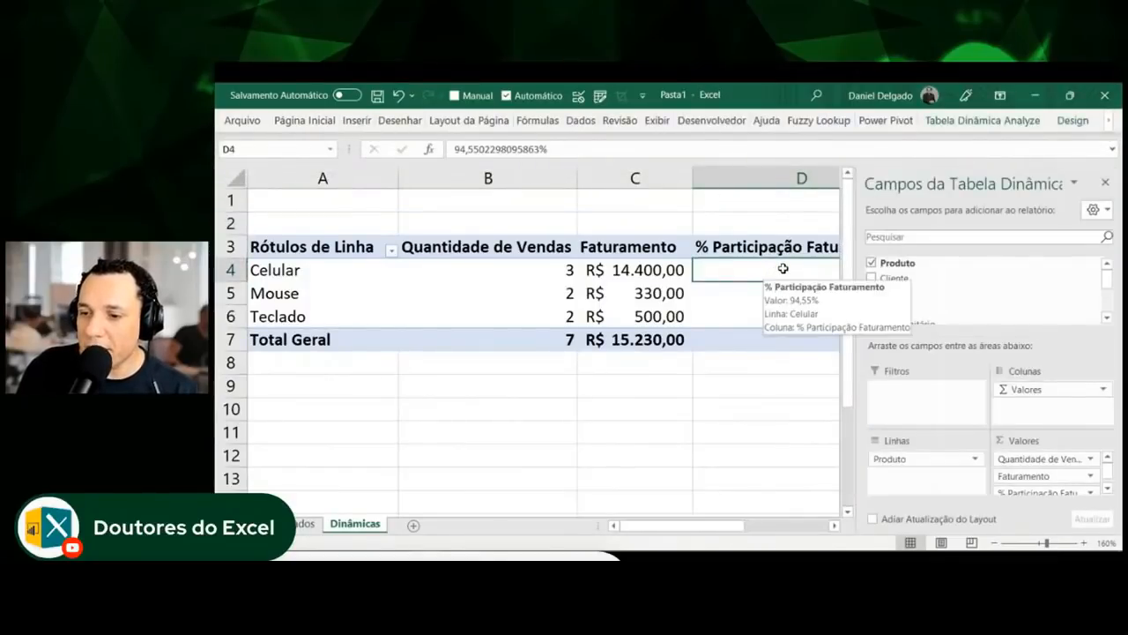
left_click(969, 126)
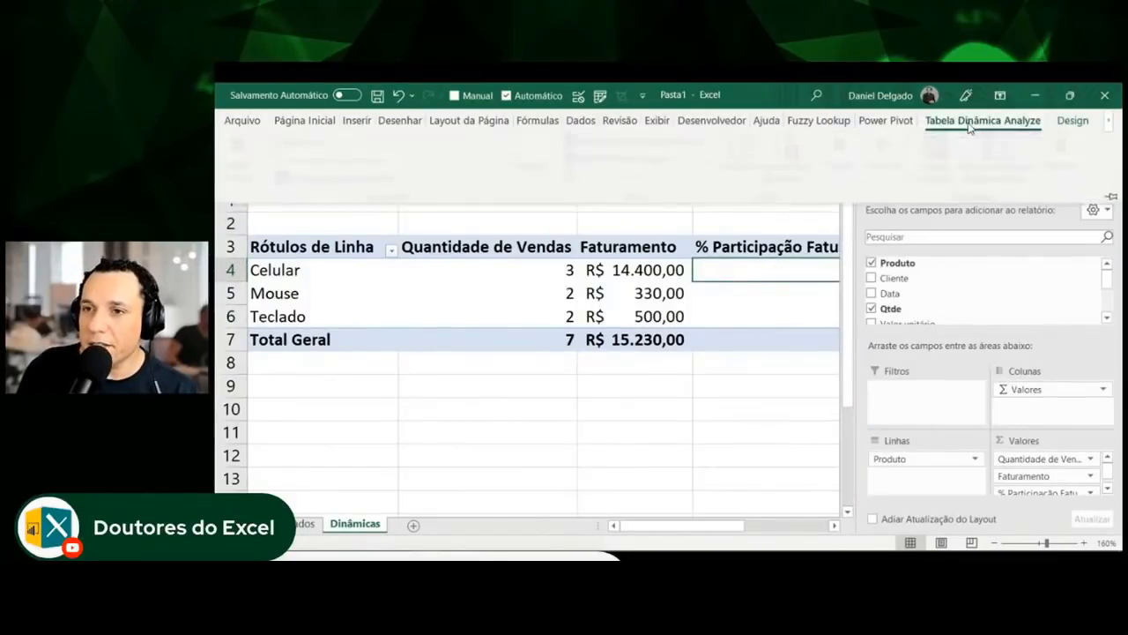
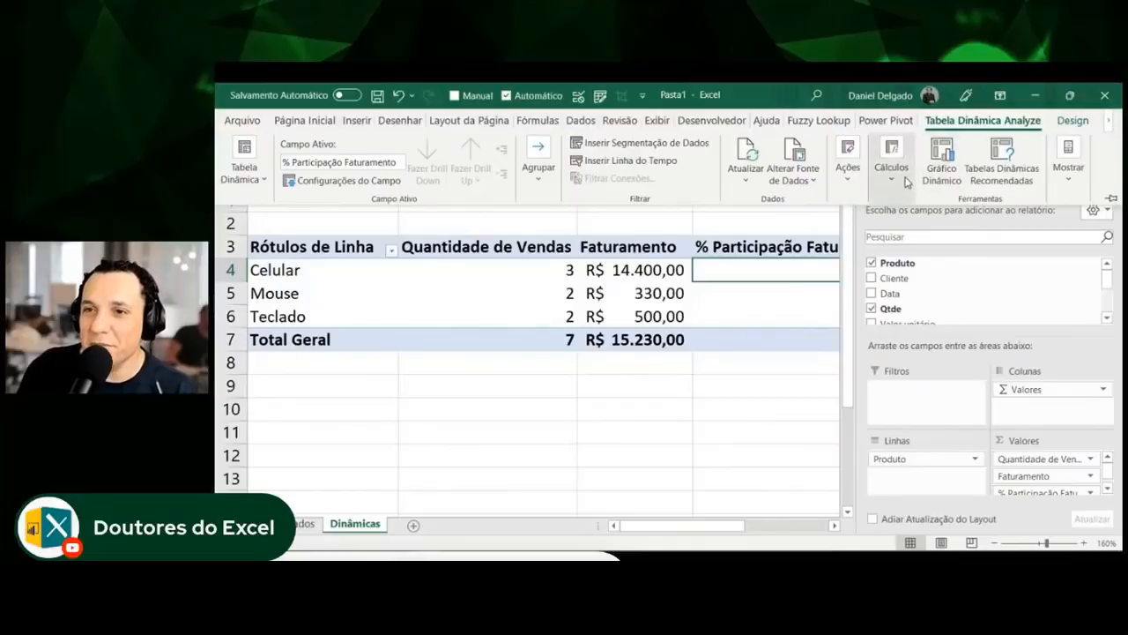
left_click(903, 183)
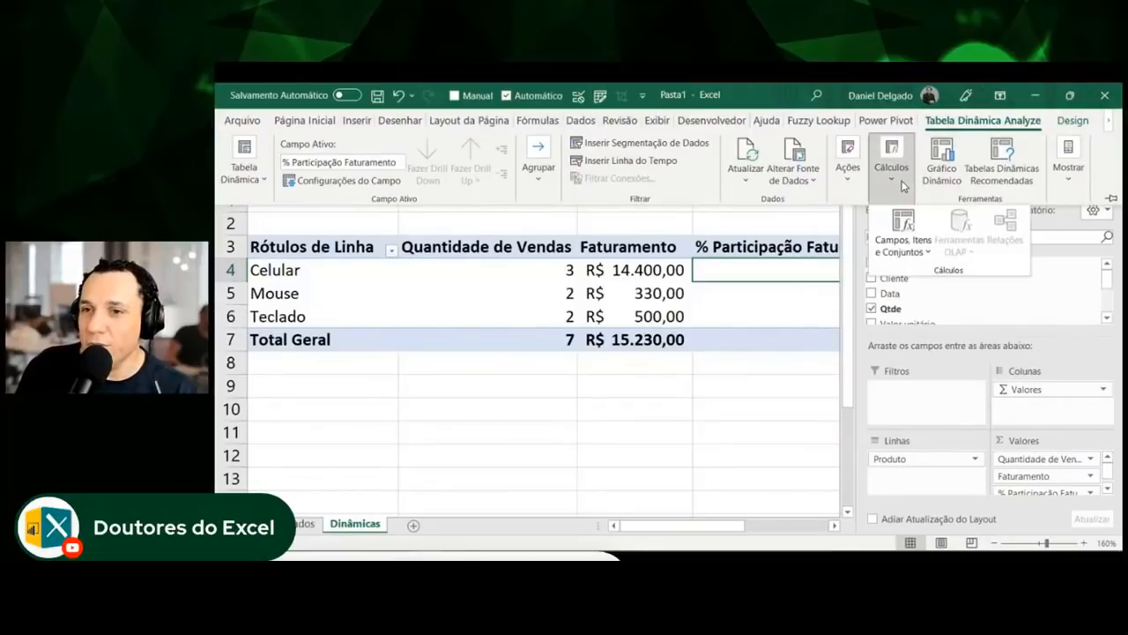
left_click(902, 235)
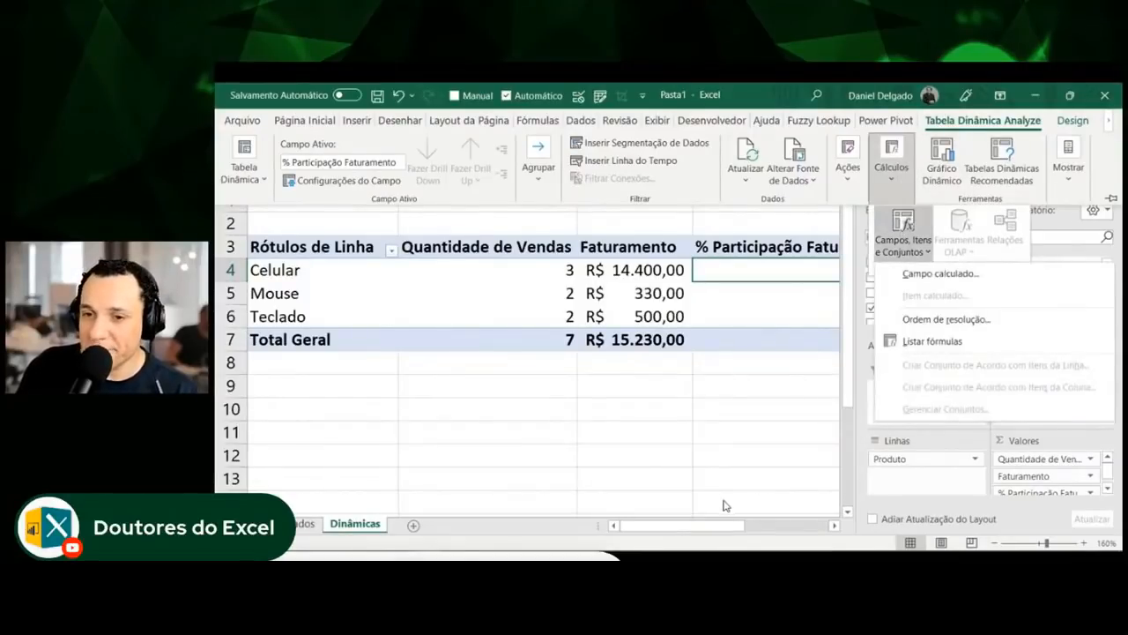
key("Escape")
key("Escape")
key("Escape")
View the calculated field and item options for the Celular row label in A4
left_click(345, 272)
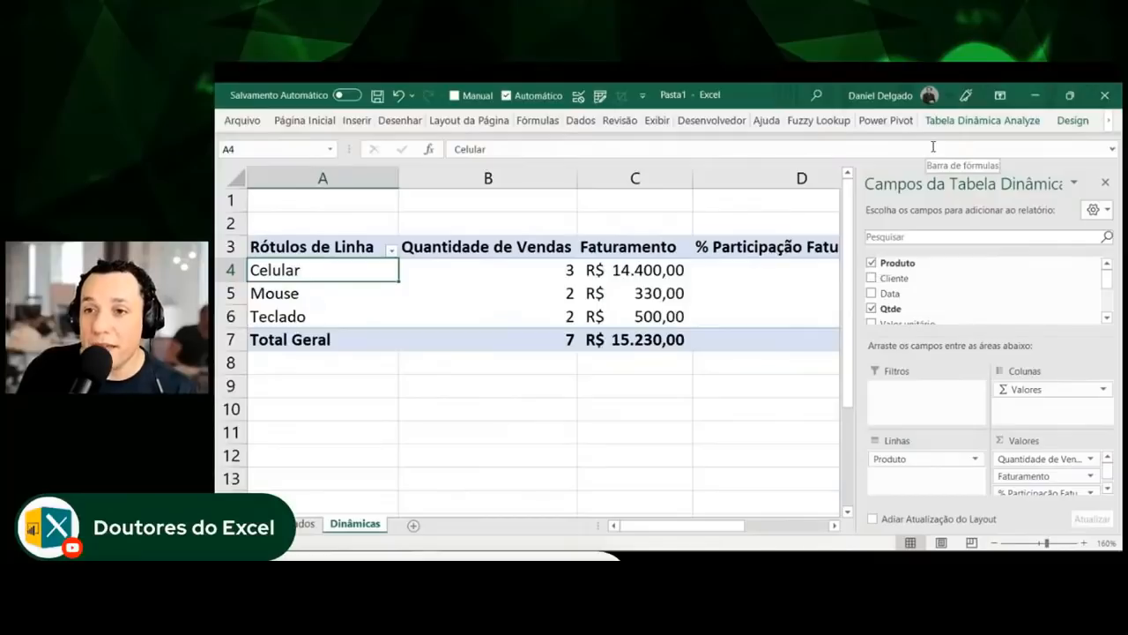
left_click(970, 124)
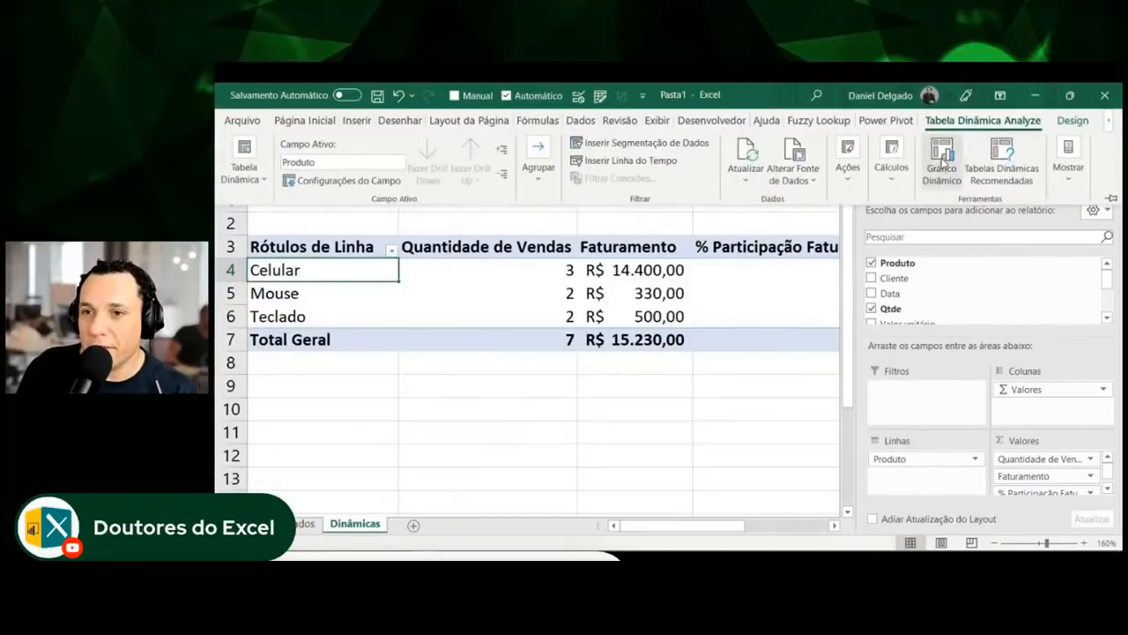
left_click(890, 172)
left_click(903, 234)
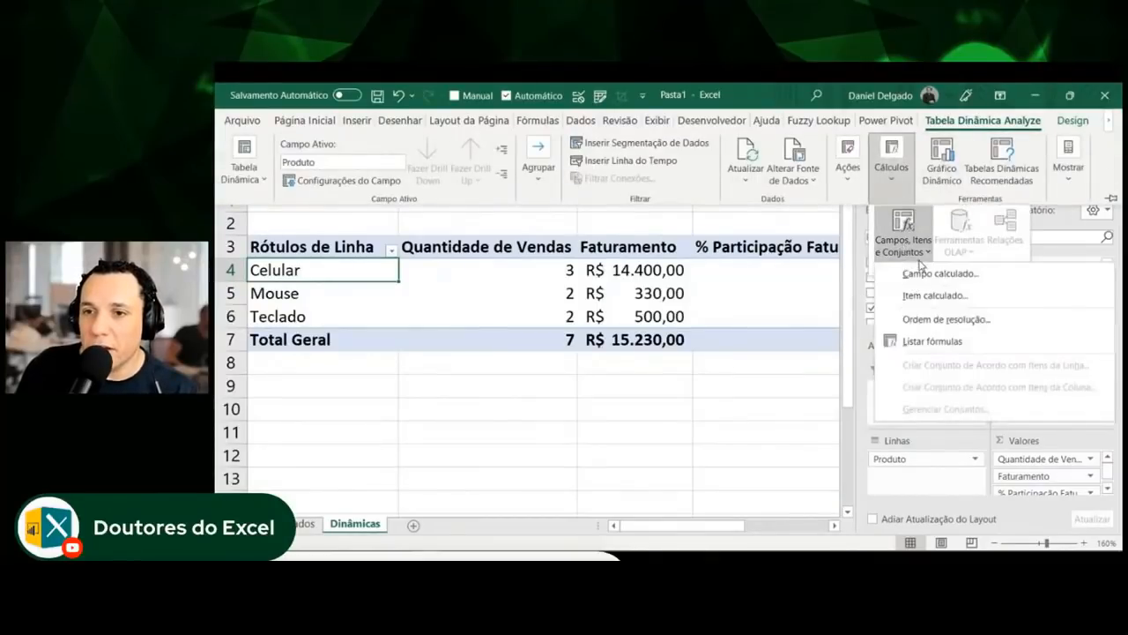
left_click(357, 302)
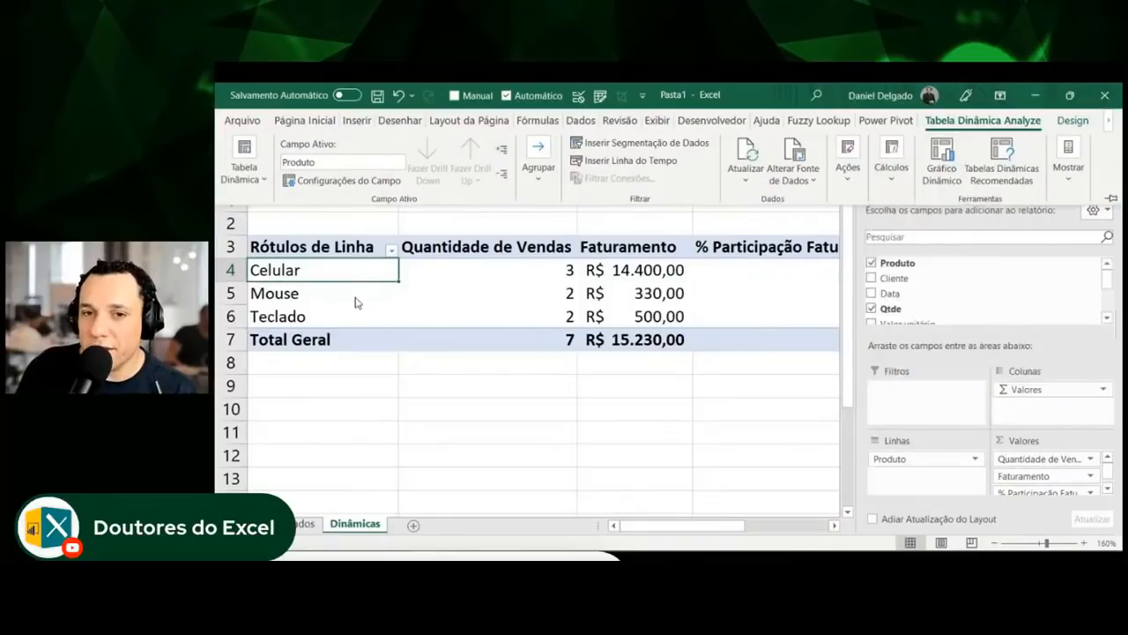
Open the Inserir campo calculado dialog from the Celular row label and dismiss it without adding a field
left_click(356, 280)
left_click(441, 416)
left_click(326, 274)
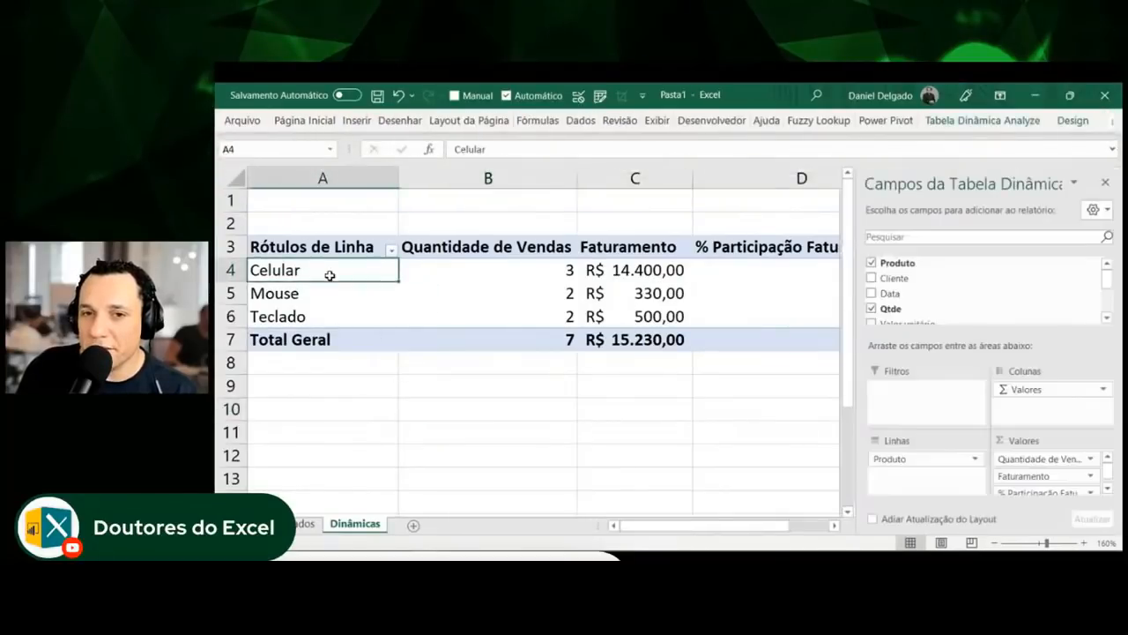
left_click(982, 120)
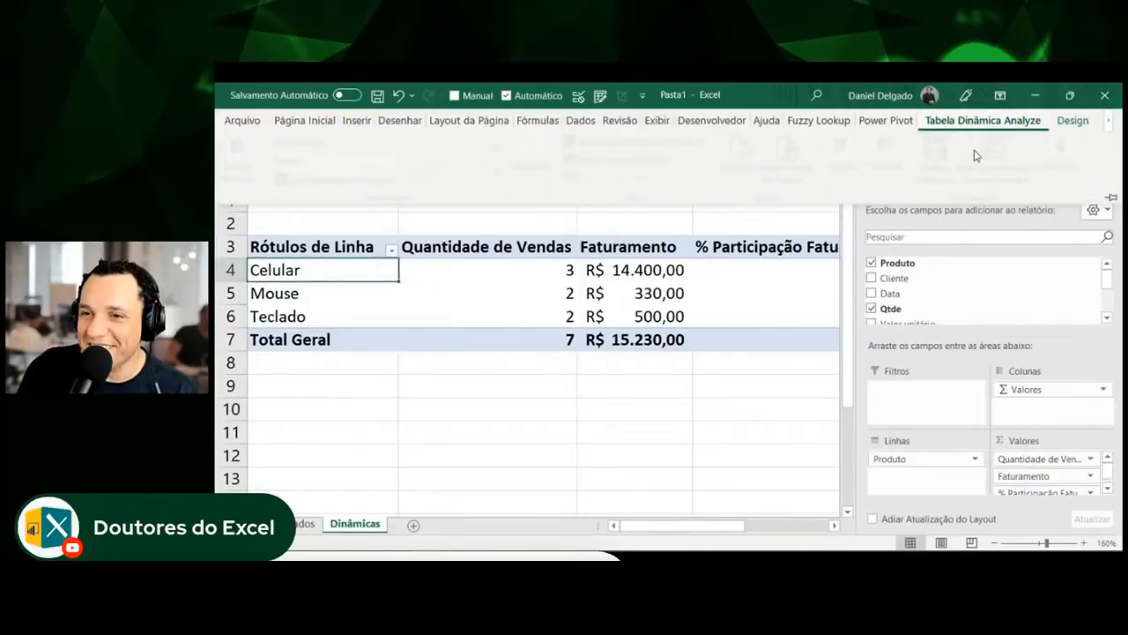
left_click(886, 172)
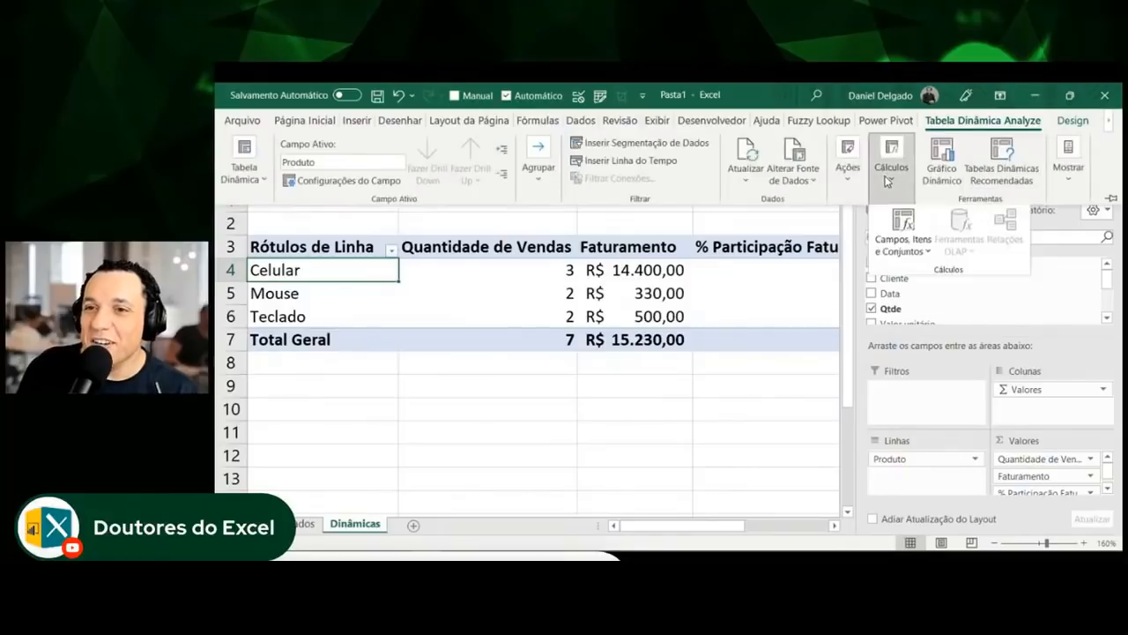
left_click(904, 228)
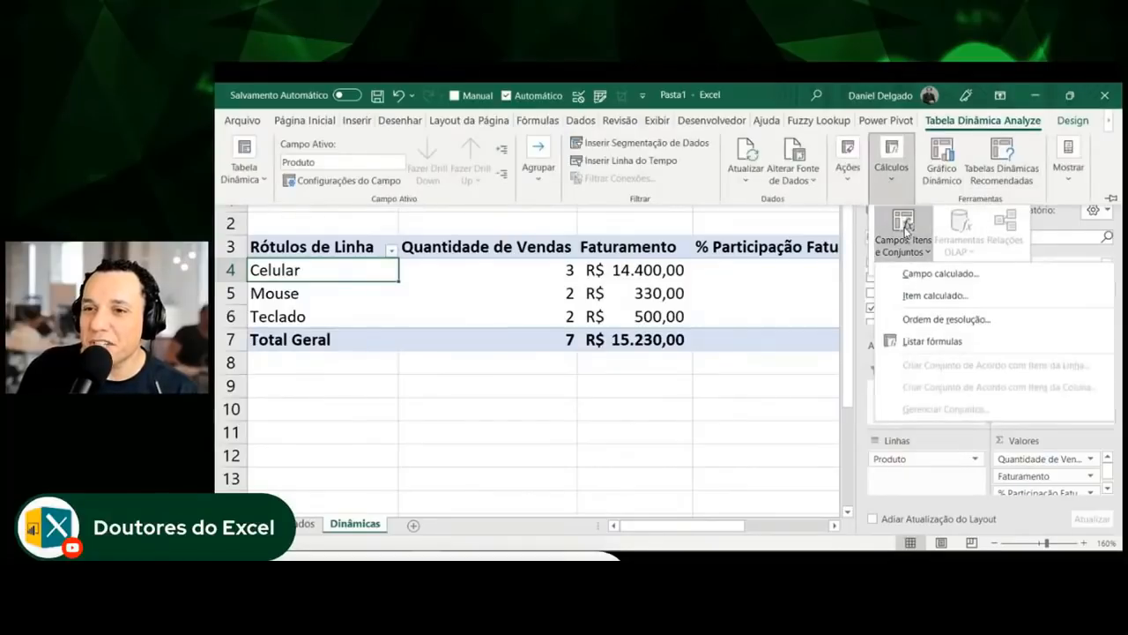
left_click(917, 276)
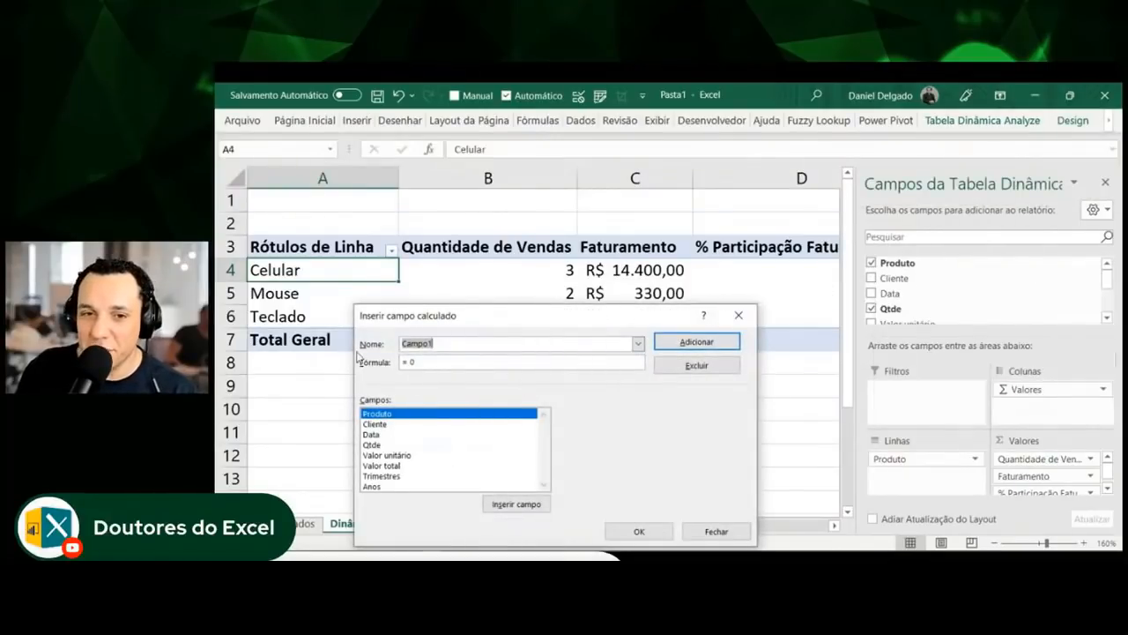
key("Escape")
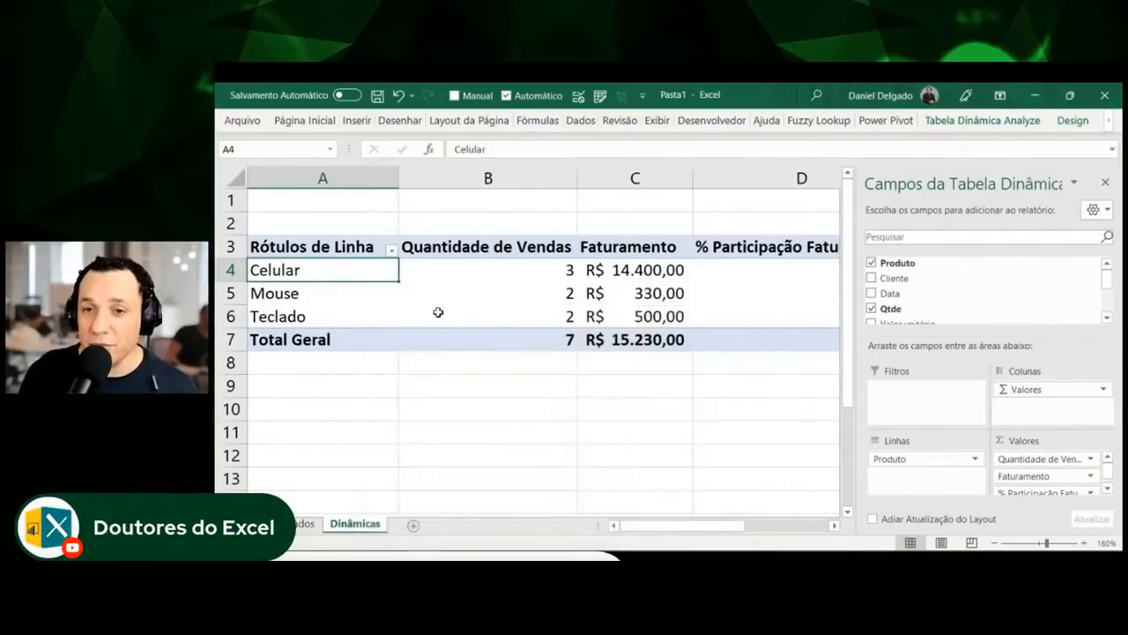
Check which calculated field and item options are available for Celular's Quantidade de Vendas value in B4
left_click(482, 269)
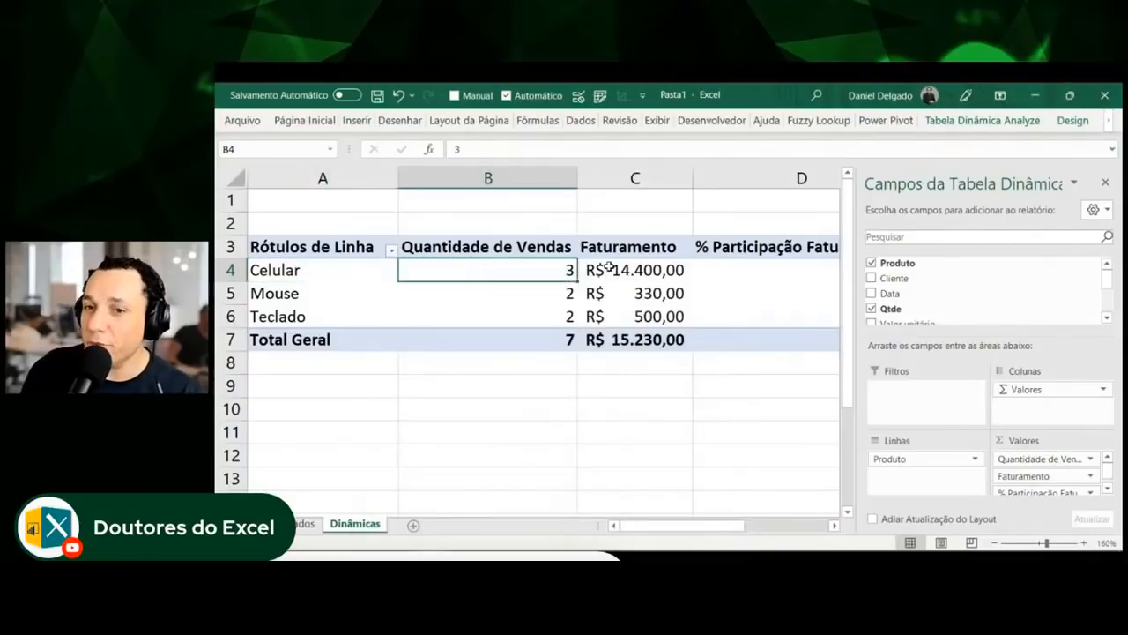
left_click(973, 121)
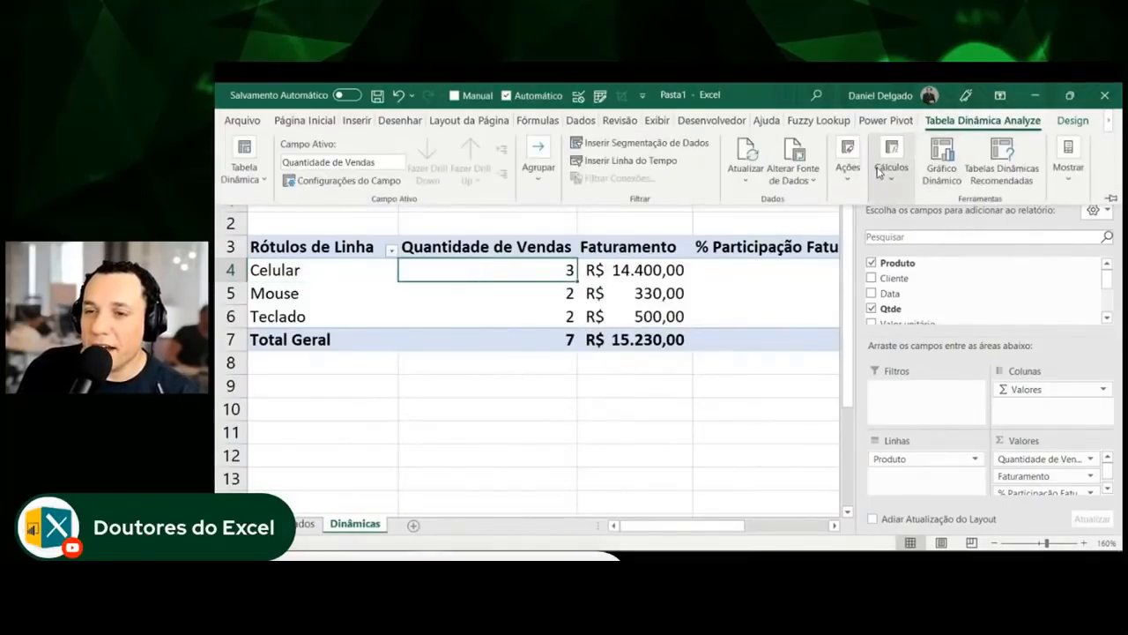
left_click(892, 163)
left_click(894, 247)
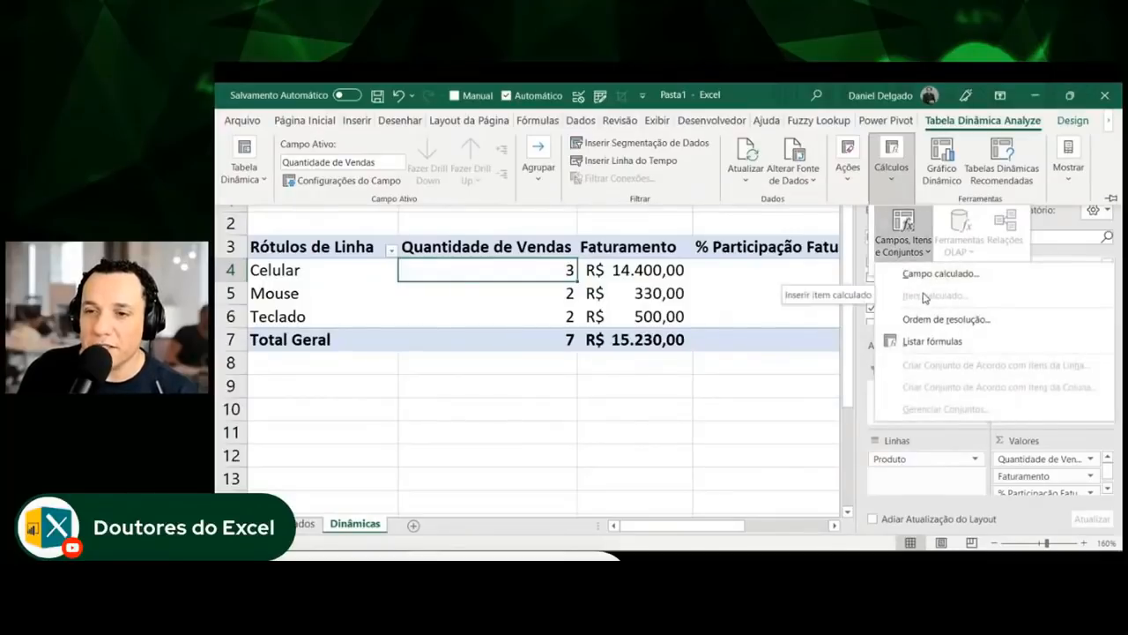
left_click(276, 294)
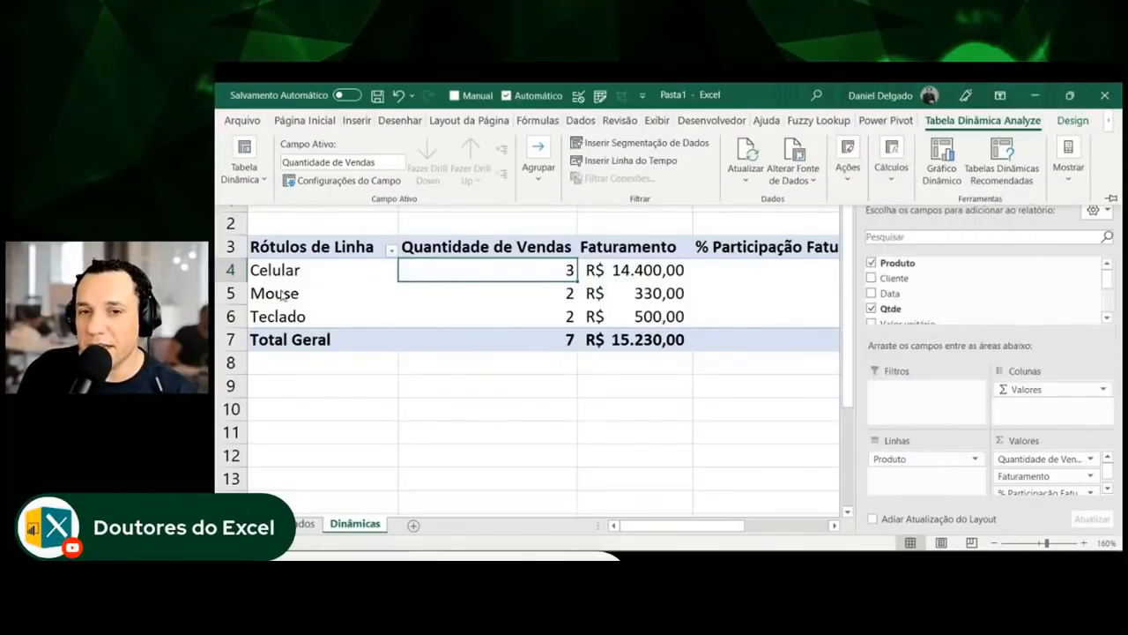
Reselect the Celular row label and display its Campo calculado and Item calculado options for comparison
left_click(318, 284)
left_click(327, 279)
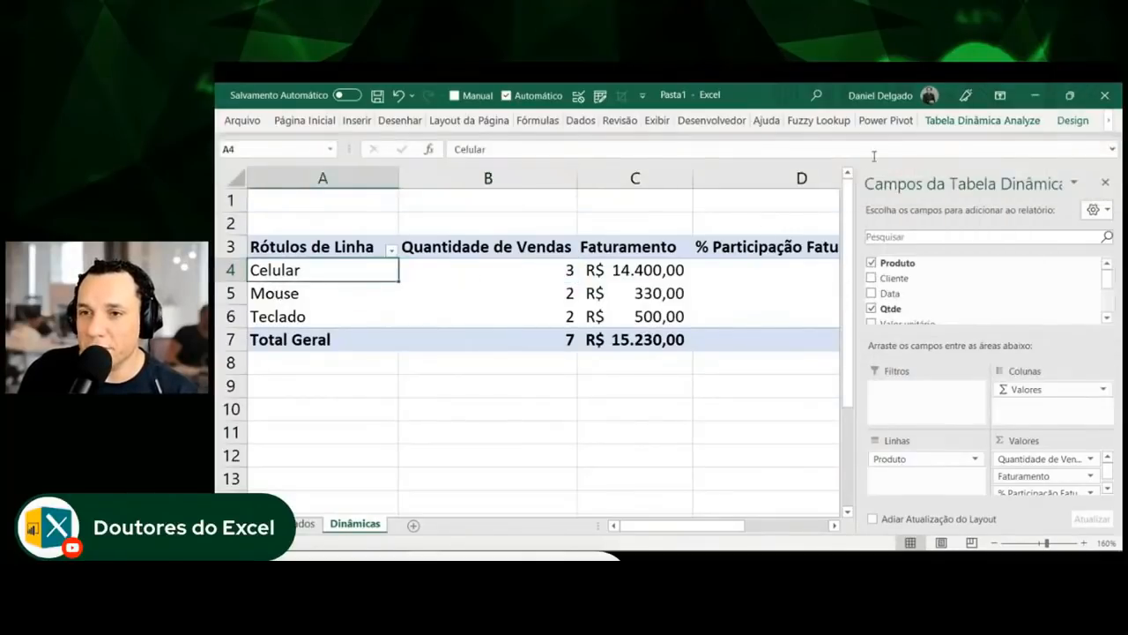
left_click(970, 121)
left_click(890, 168)
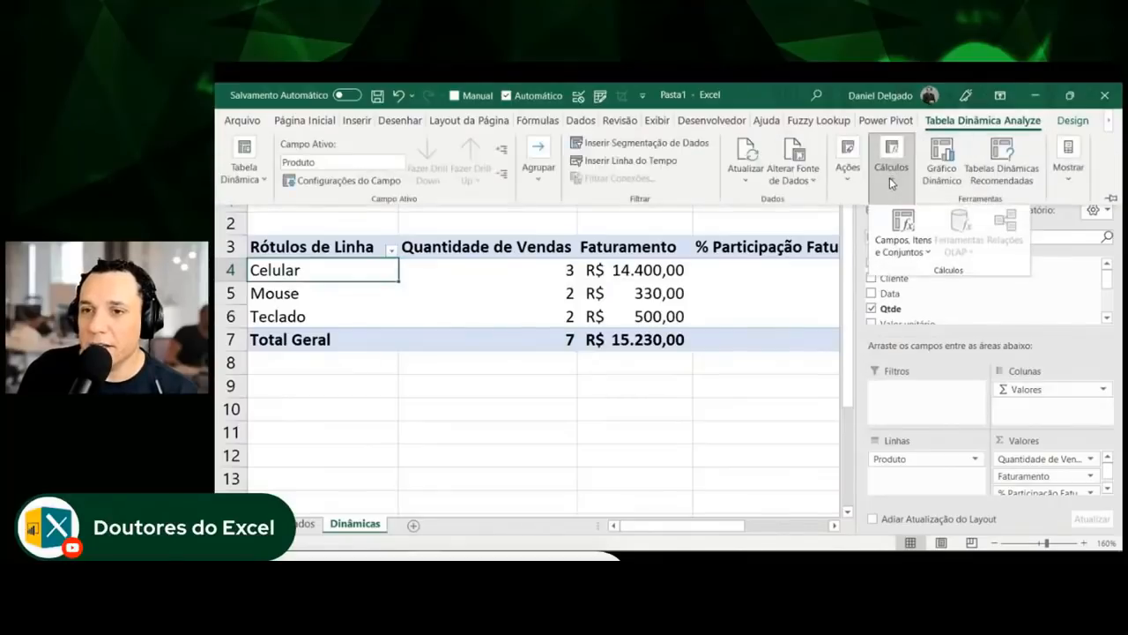
left_click(897, 228)
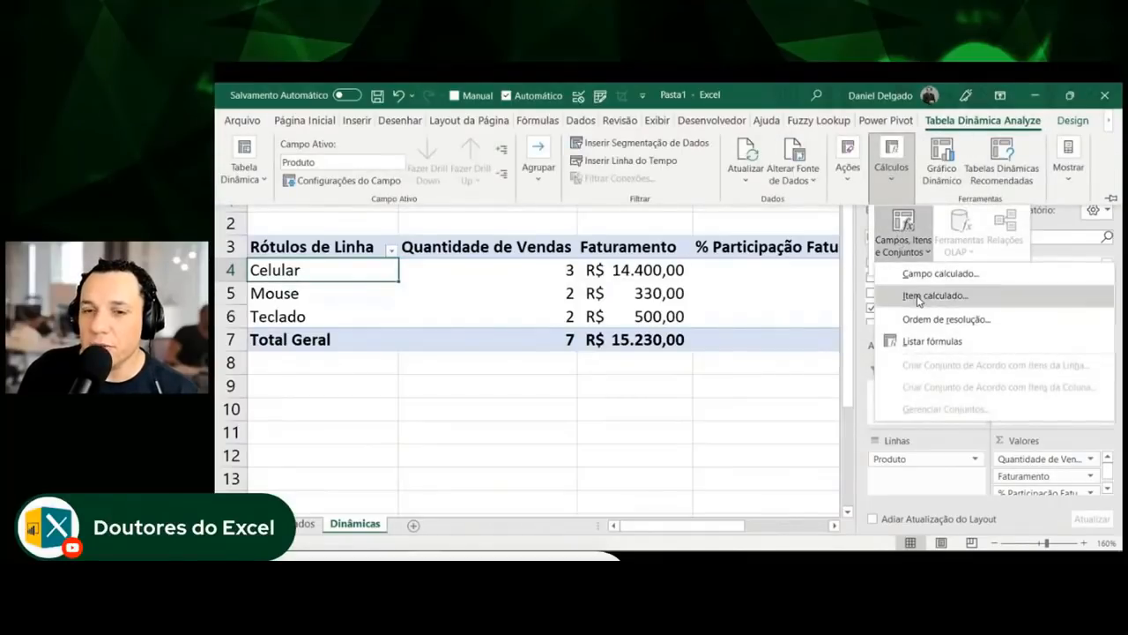
Annotate the screen by circling Item calculado, the Celular, Mouse and Teclado row labels, and Produto in the Linhas area
key("ctrl+2")
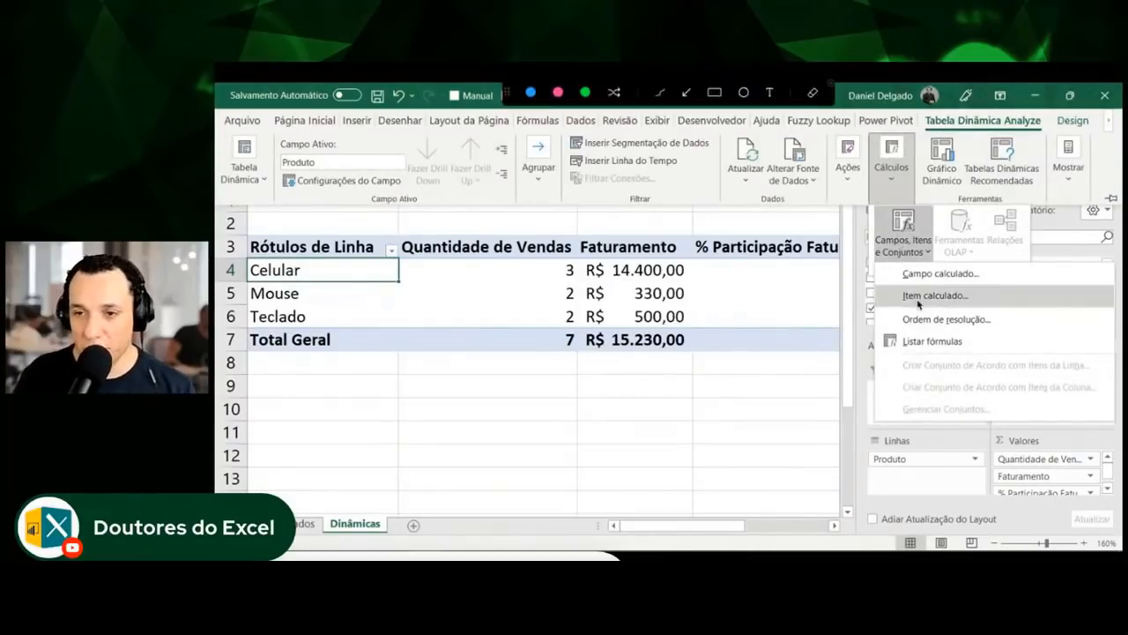
left_click_drag(913, 294, 881, 320)
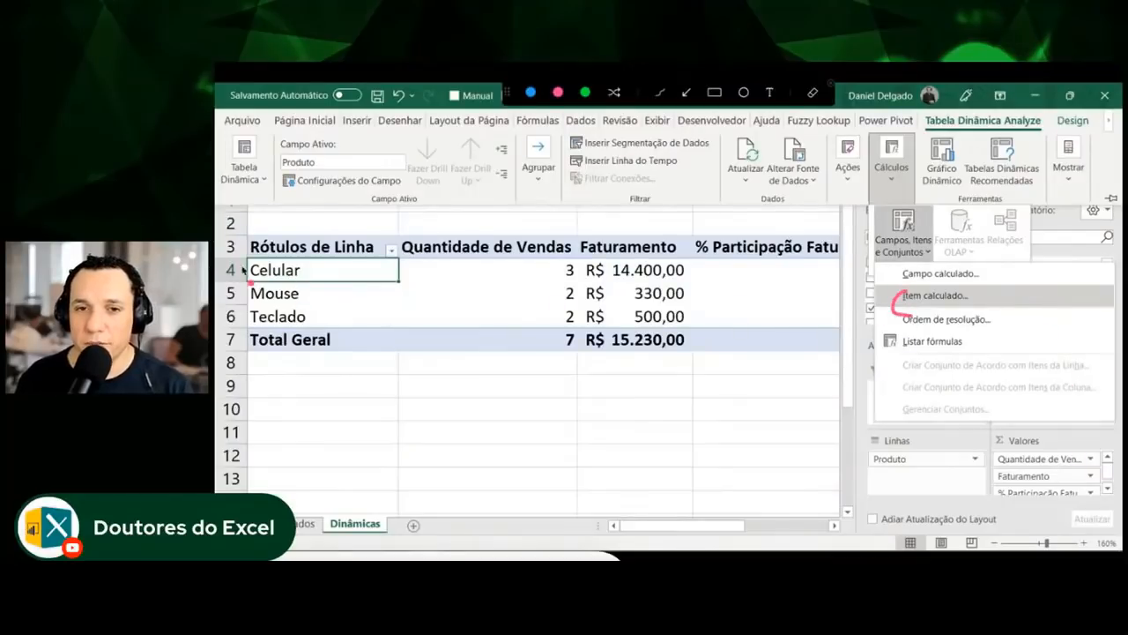
mouse_move(239, 259)
left_mouse_down()
mouse_move(335, 300)
mouse_move(264, 335)
mouse_move(229, 268)
left_mouse_up()
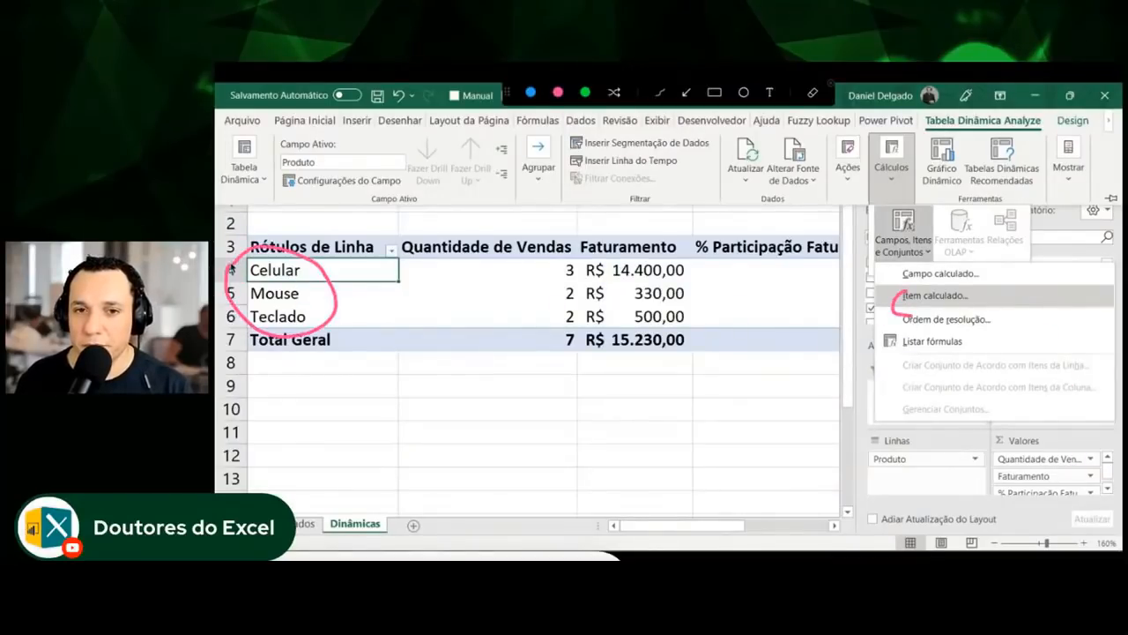
left_click_drag(961, 288, 969, 307)
mouse_move(884, 441)
left_mouse_down()
mouse_move(859, 472)
mouse_move(910, 465)
mouse_move(877, 429)
mouse_move(849, 451)
left_mouse_up()
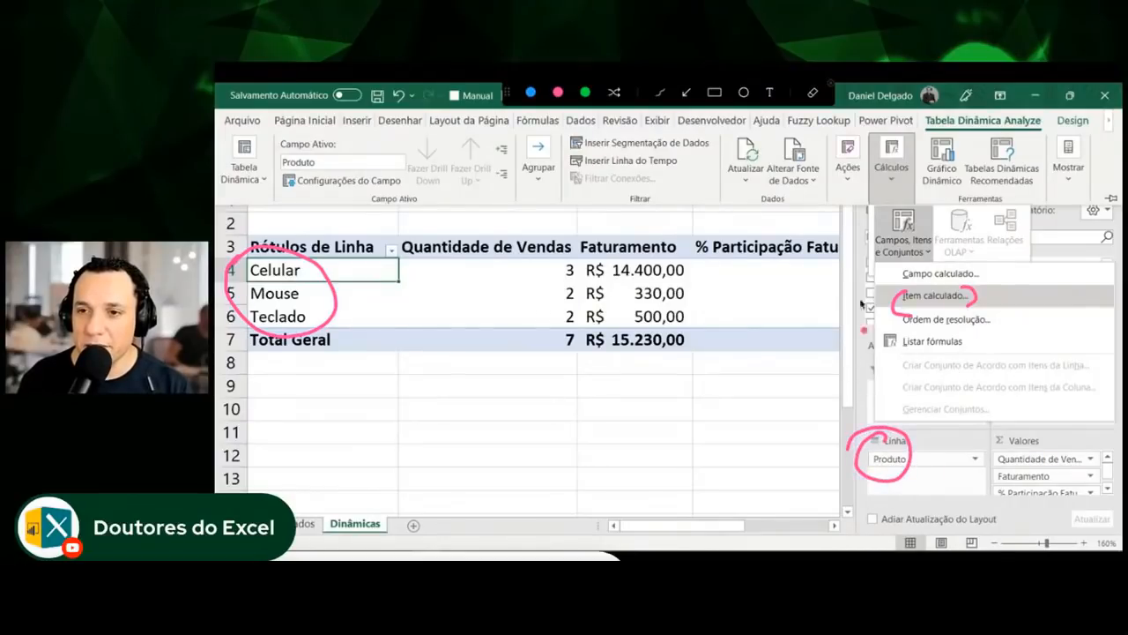
Mark Campo calculado, the Valores area and Celular's sales quantity with on-screen annotations, and clear all the drawings
mouse_move(868, 280)
left_mouse_down()
mouse_move(888, 279)
mouse_move(881, 284)
left_mouse_up()
mouse_move(1023, 438)
left_mouse_down()
mouse_move(1001, 450)
mouse_move(996, 498)
mouse_move(1060, 508)
left_mouse_up()
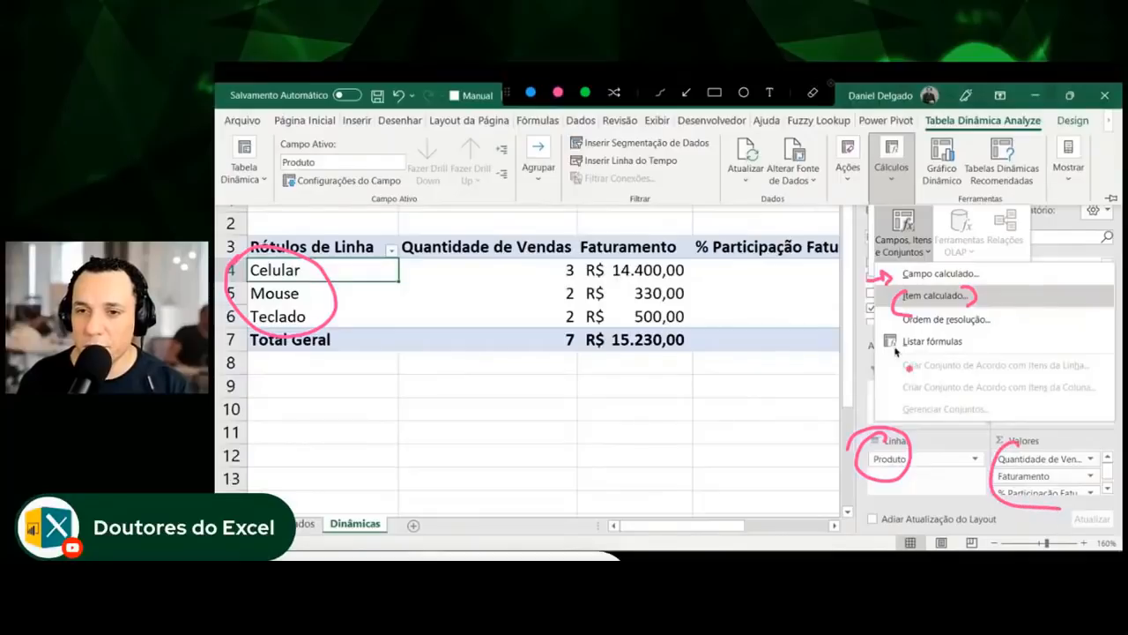
mouse_move(556, 272)
left_mouse_down()
mouse_move(575, 282)
mouse_move(578, 269)
left_mouse_up()
left_click_drag(978, 277, 985, 281)
mouse_move(1030, 395)
left_mouse_down()
mouse_move(1031, 435)
mouse_move(1043, 421)
left_mouse_up()
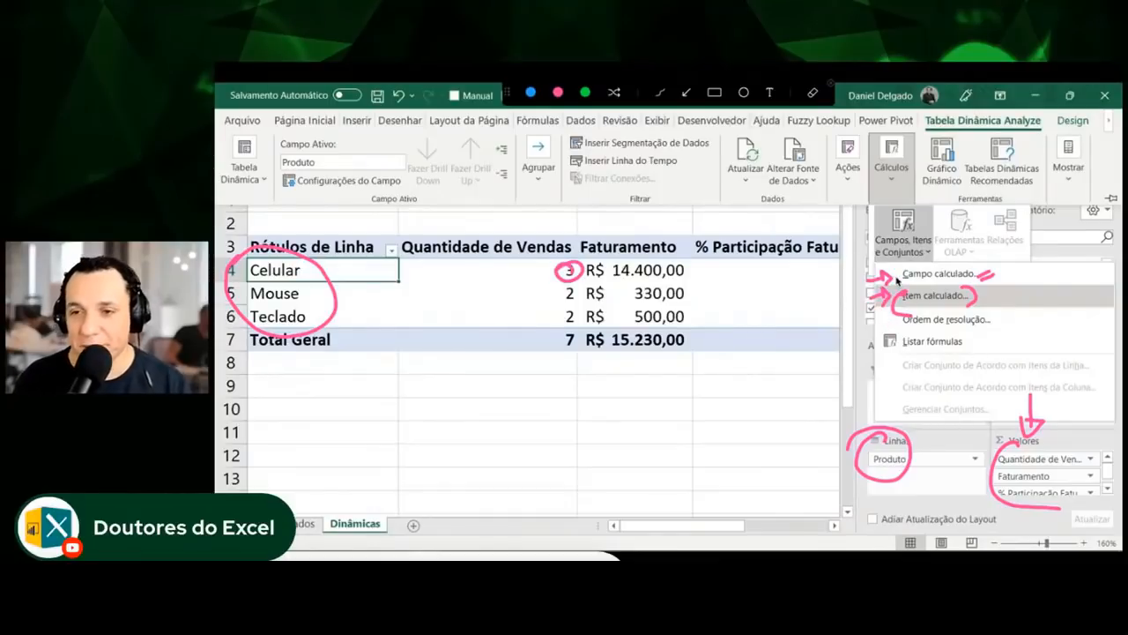
key("Escape")
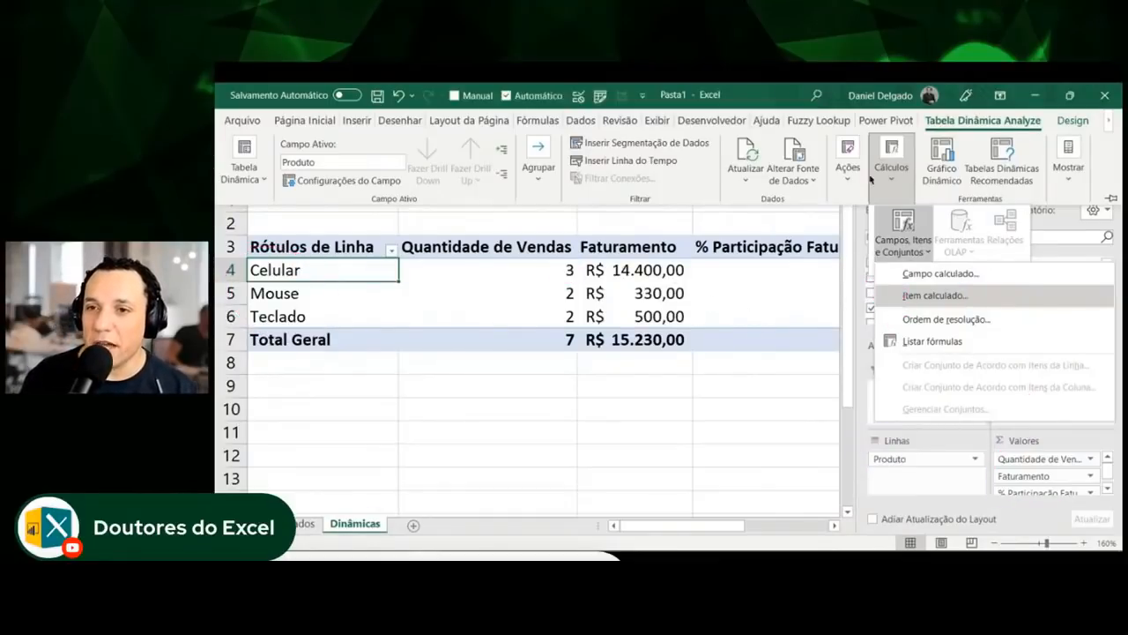
left_click(906, 170)
left_click(630, 270)
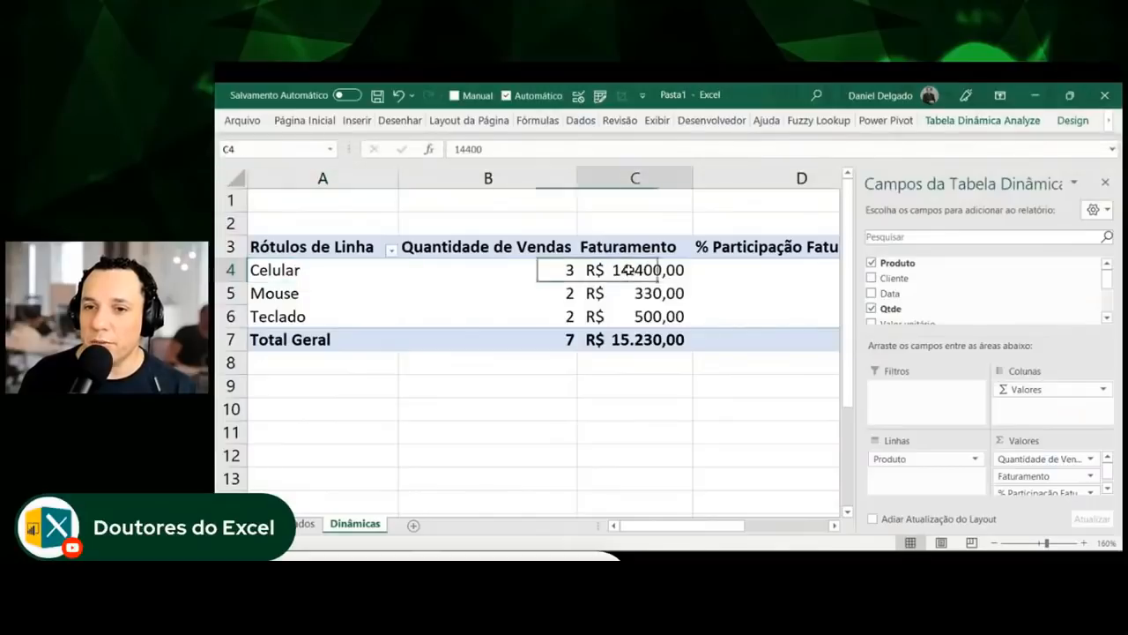
left_click(969, 121)
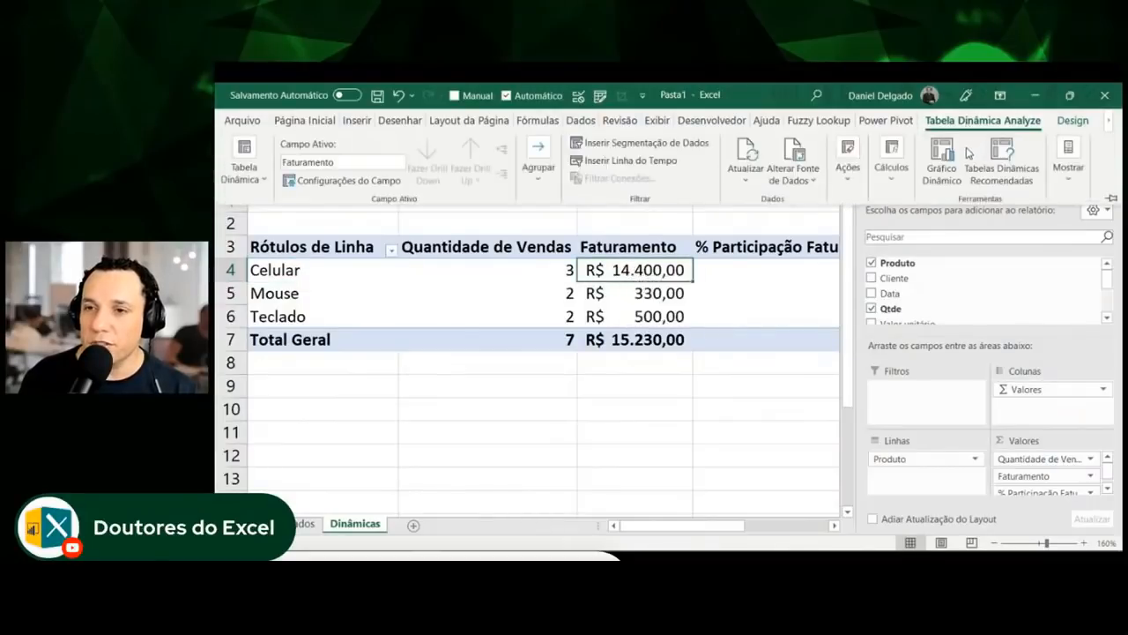
left_click(890, 176)
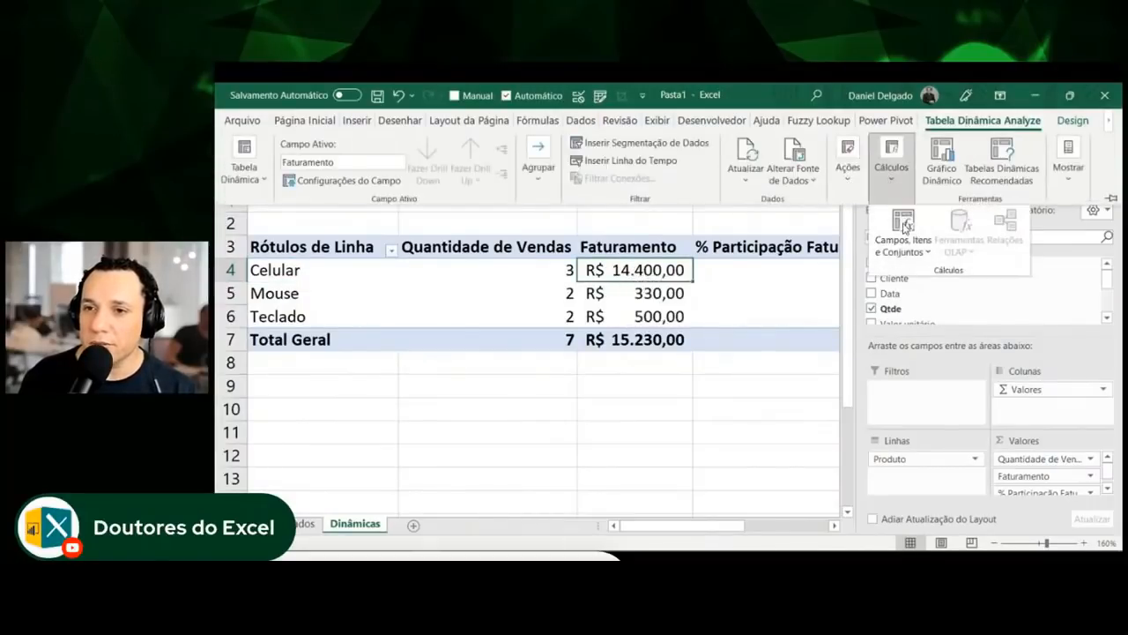
left_click(903, 231)
left_click(921, 275)
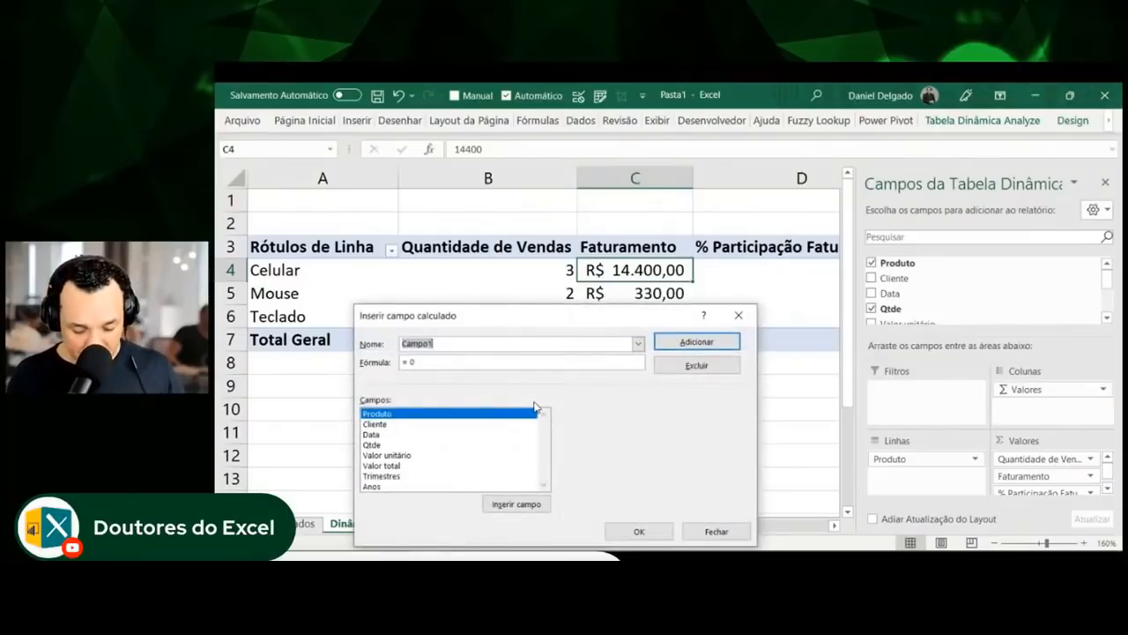
type("%")
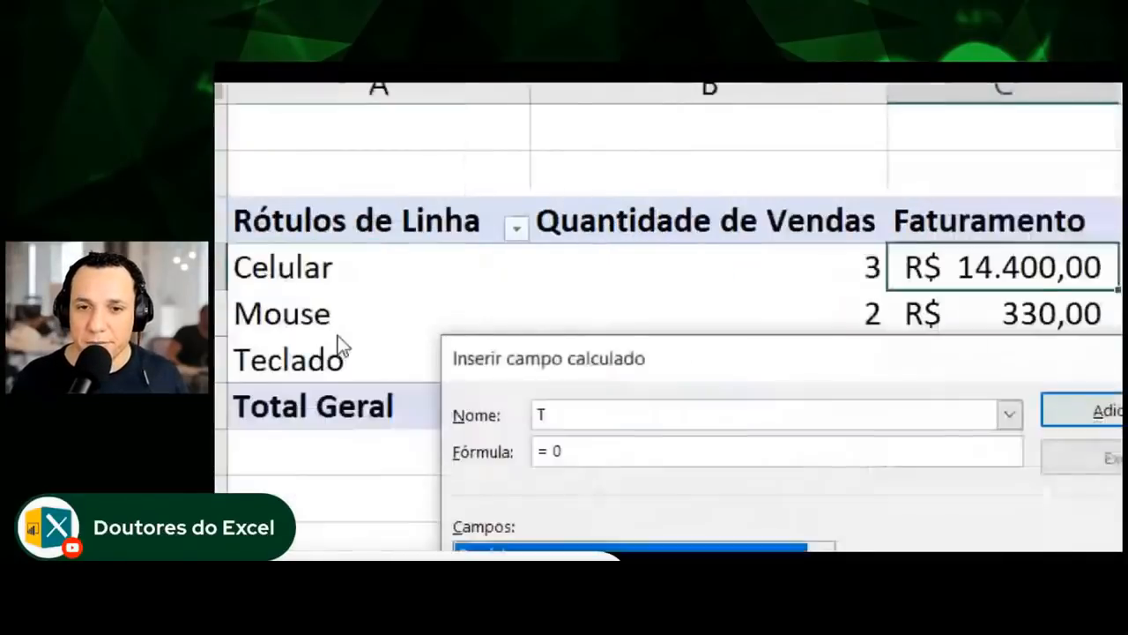
type("ick")
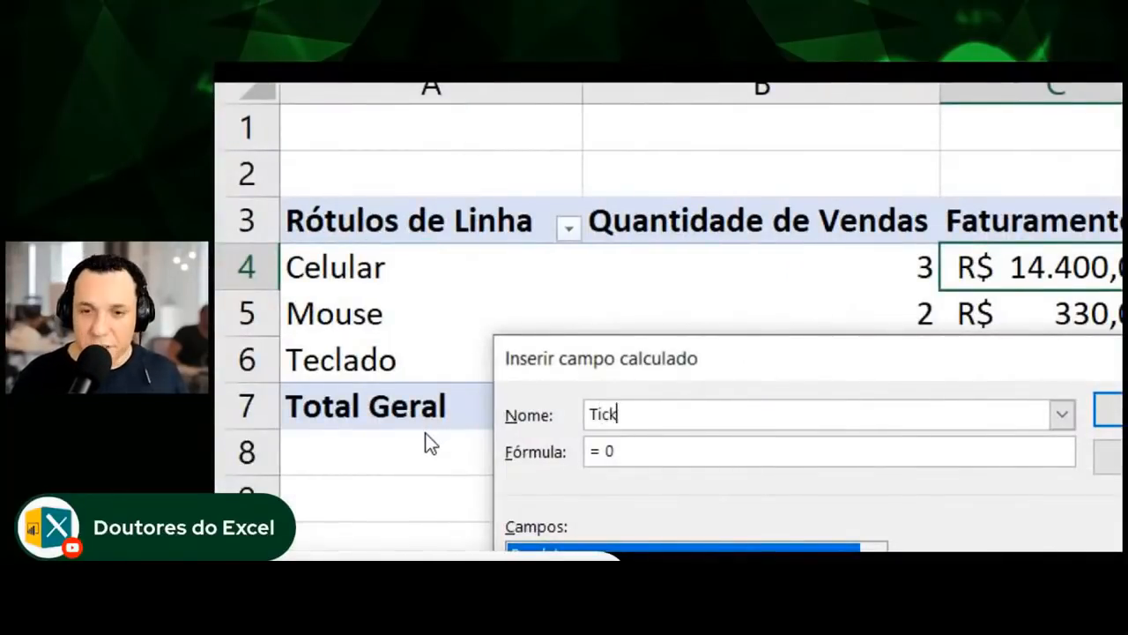
type("et Médi")
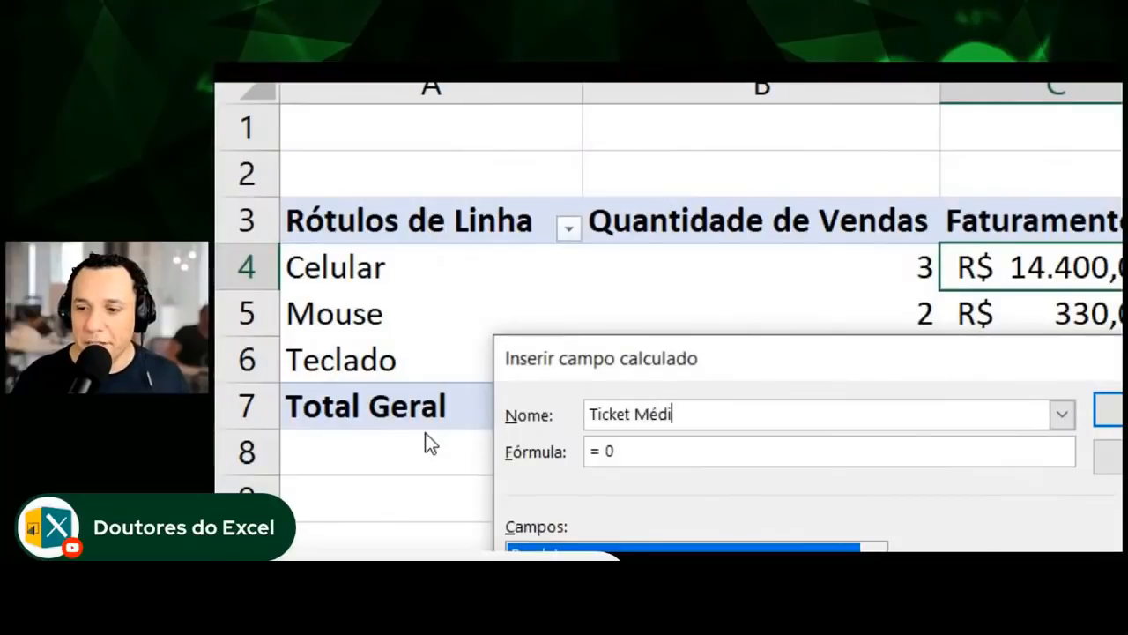
type("o")
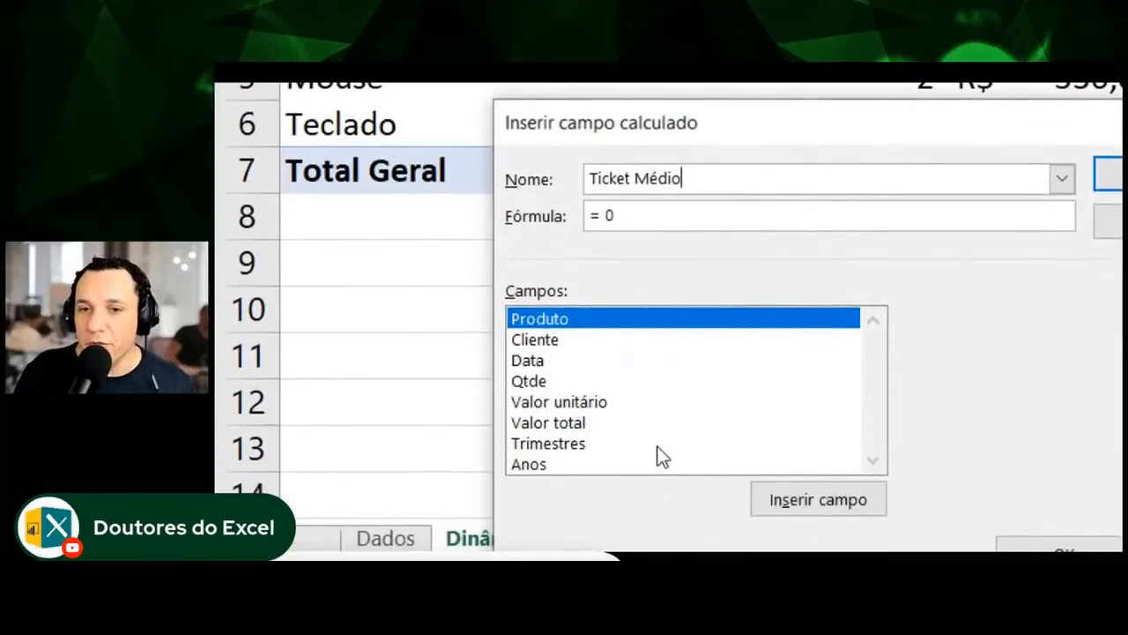
double_click(567, 421)
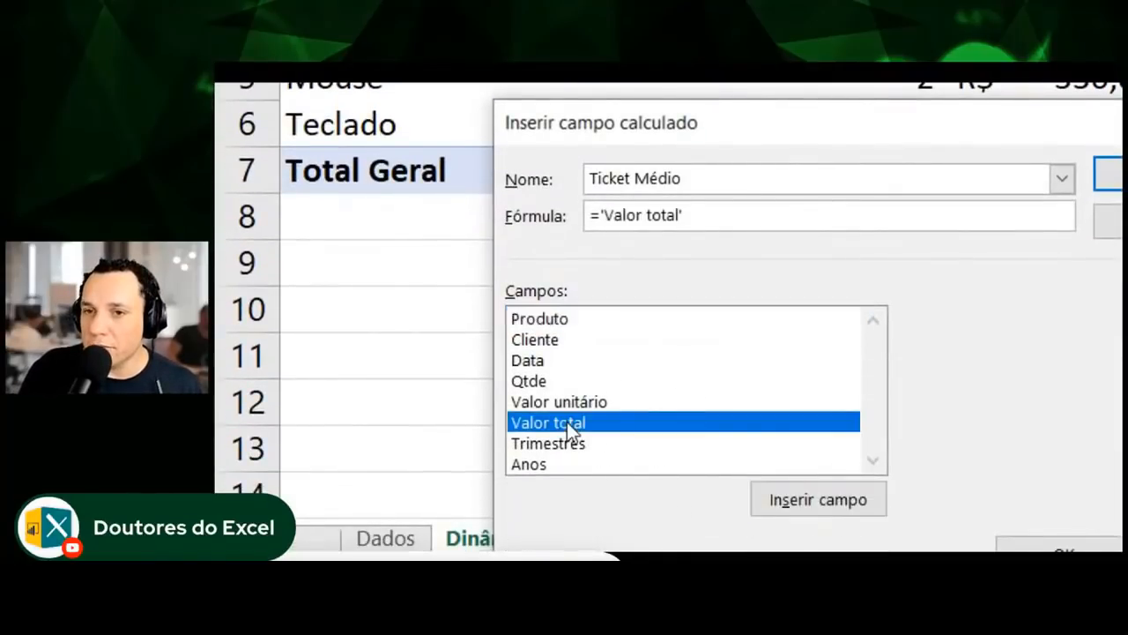
type("/")
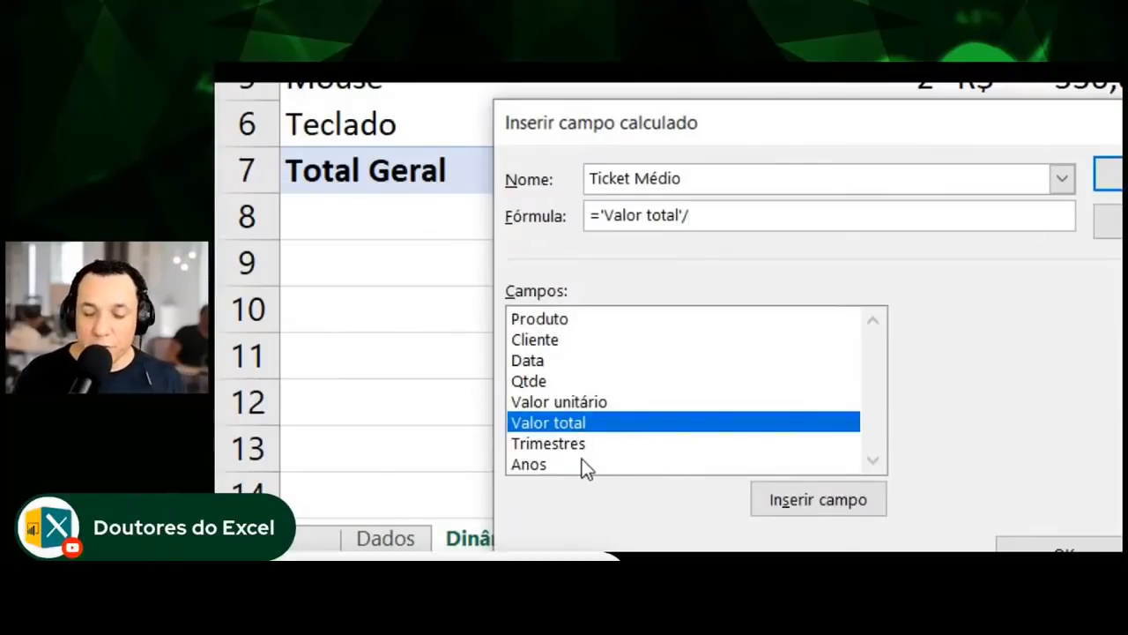
Mark the available Campos list with on-screen annotations, clear the drawings, and close the calculated field dialog without adding the field
key("ctrl+2")
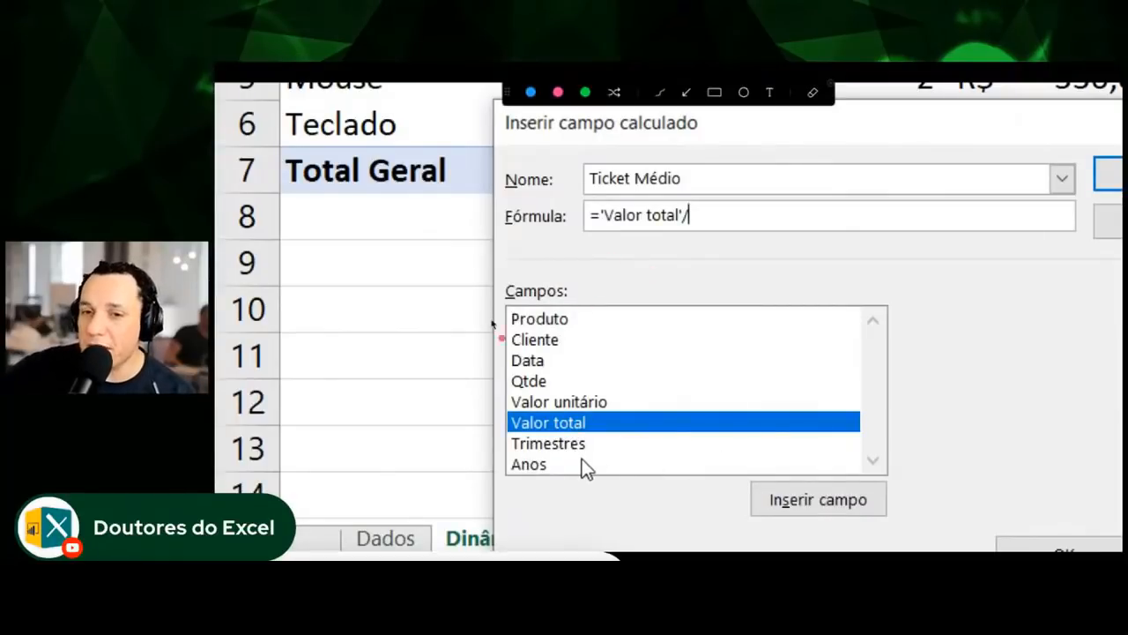
mouse_move(511, 282)
left_mouse_down()
mouse_move(501, 436)
mouse_move(527, 487)
left_mouse_up()
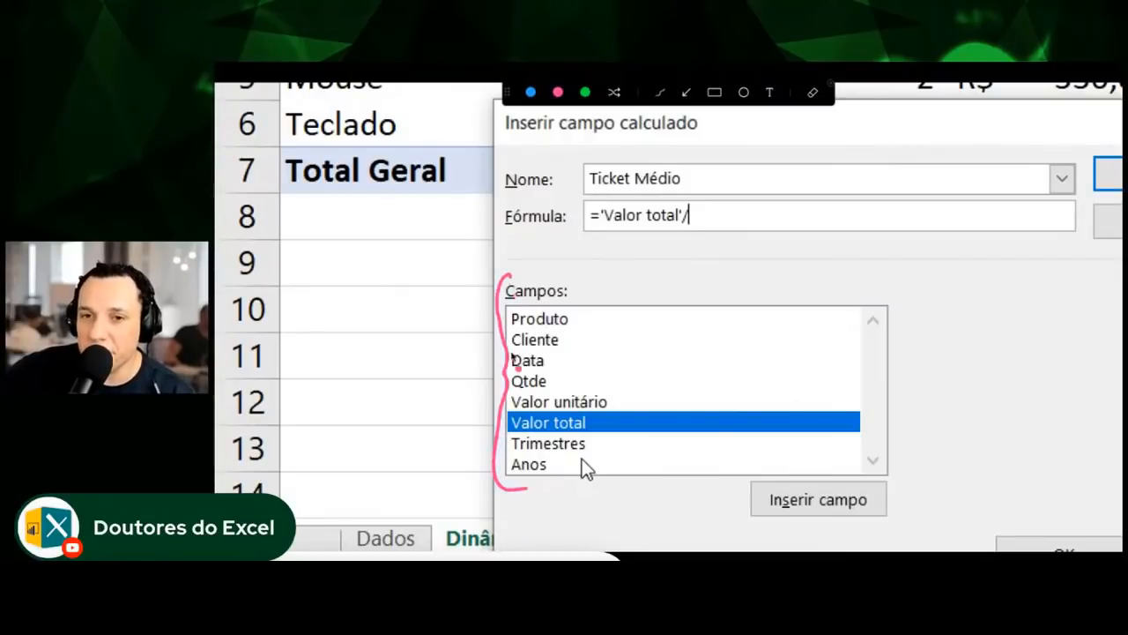
left_click_drag(323, 281, 438, 248)
mouse_move(298, 223)
left_mouse_down()
mouse_move(326, 199)
mouse_move(324, 214)
left_mouse_up()
key("Escape")
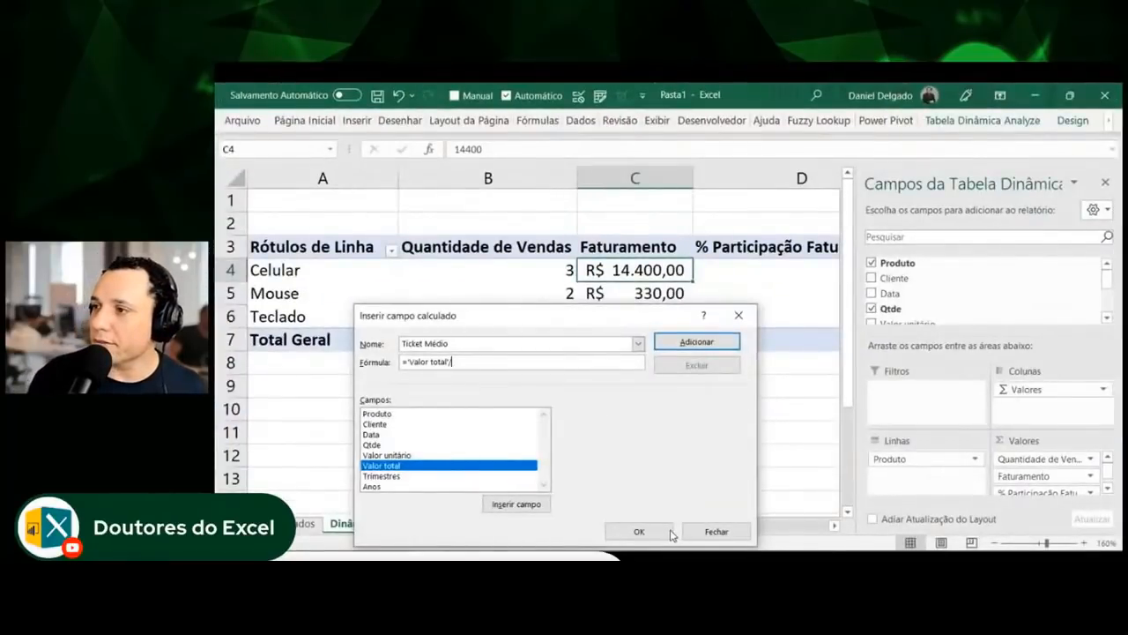
left_click(716, 532)
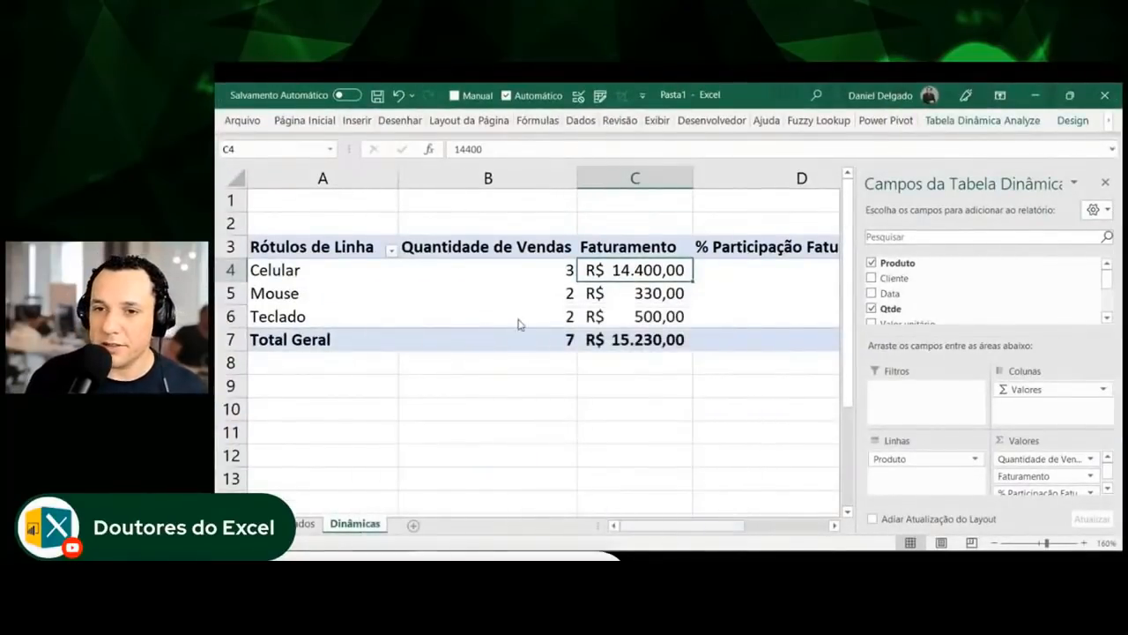
Refresh the product pivot table and check its field list for the Qtde de Vendas column
right_click(589, 300)
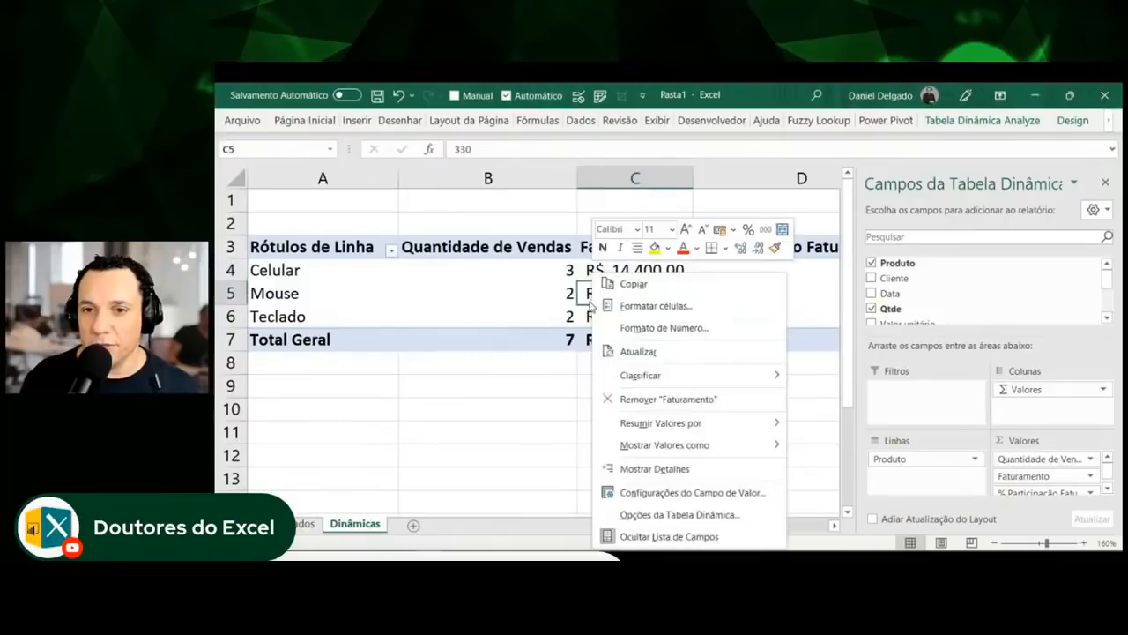
left_click(627, 351)
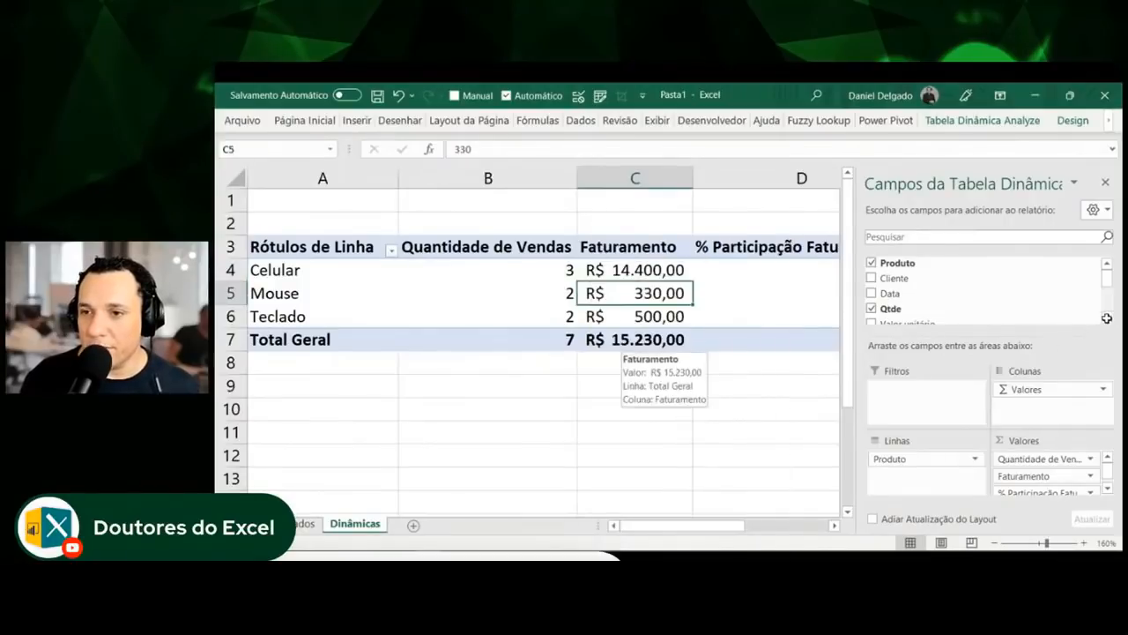
scroll(1105, 318, "down", 3)
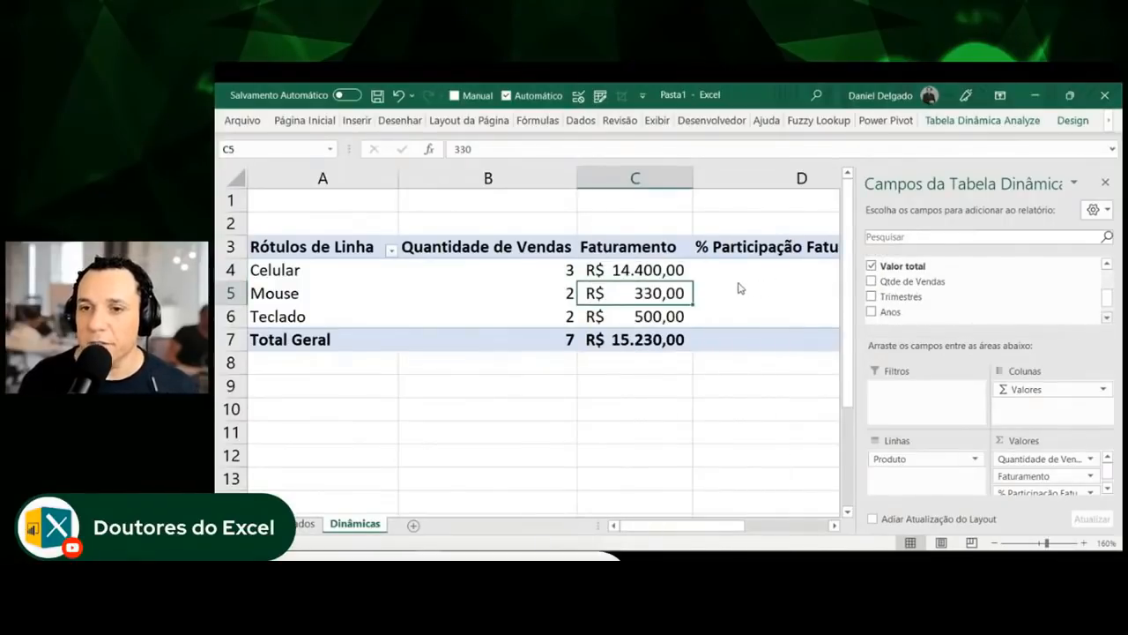
Start a new calculated field for the pivot table, name it Ticket Médio, and remove the default 0 from its formula
left_click(944, 126)
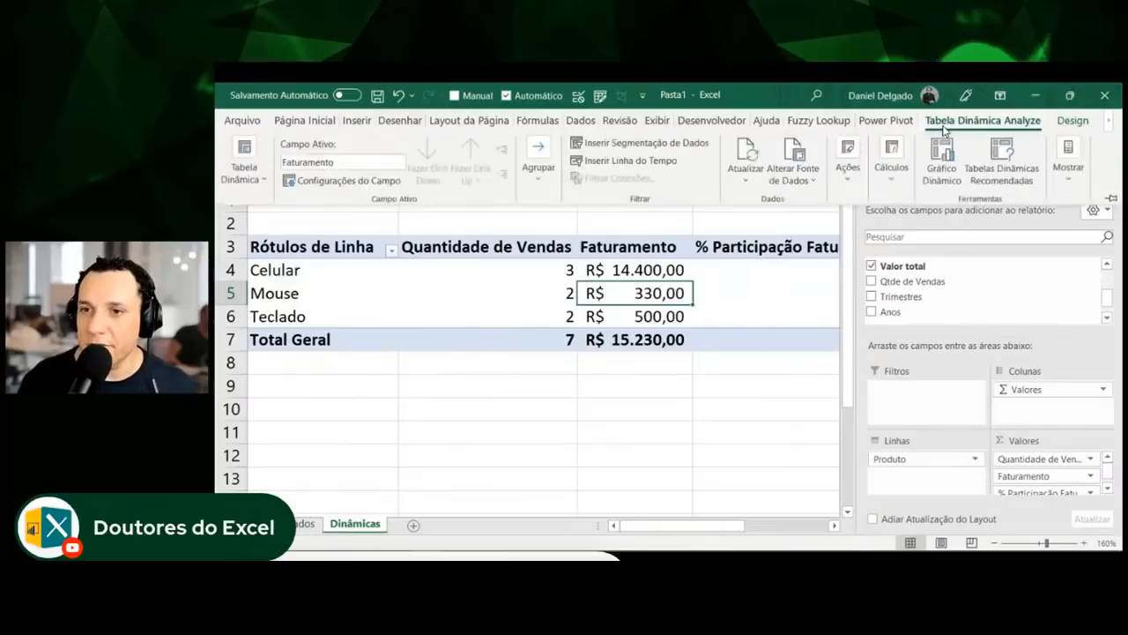
left_click(907, 170)
left_click(901, 238)
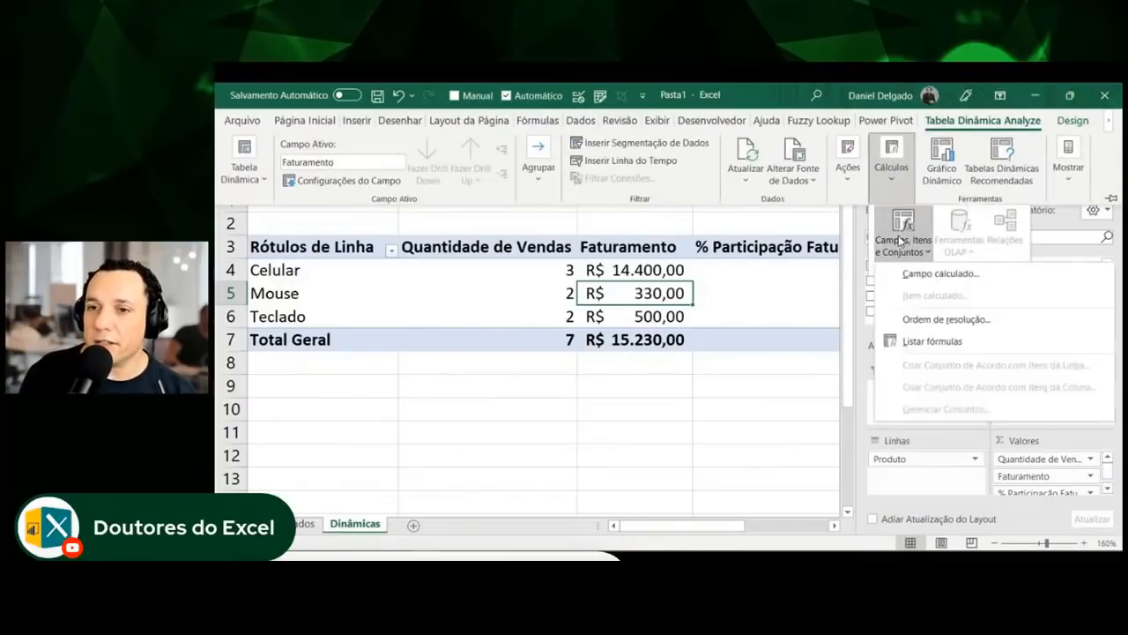
left_click(917, 279)
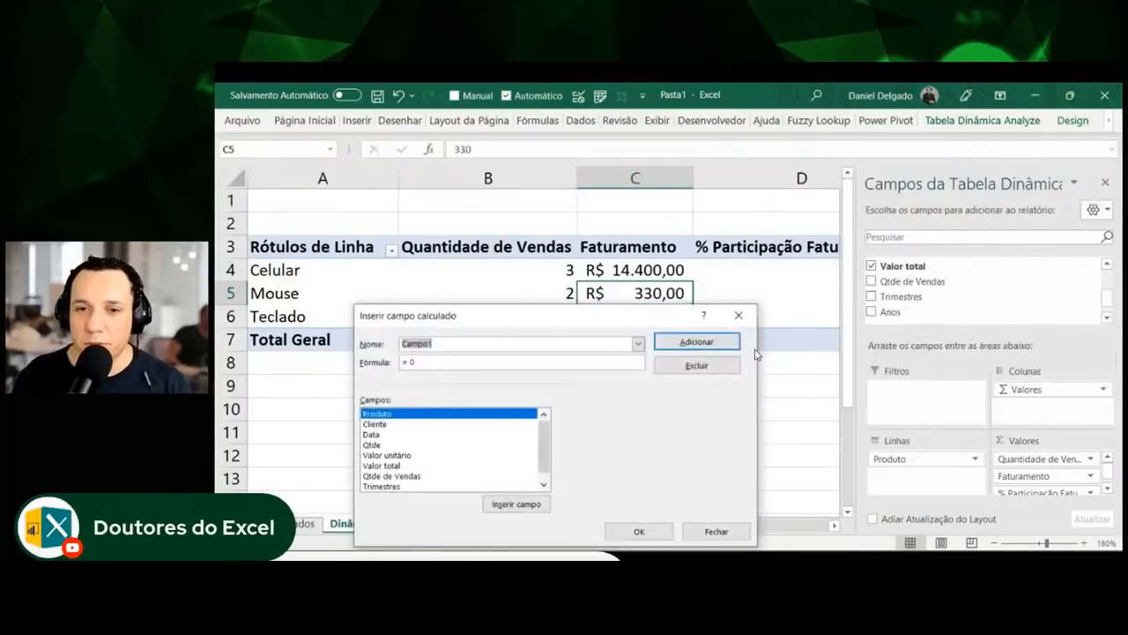
type("Ticket")
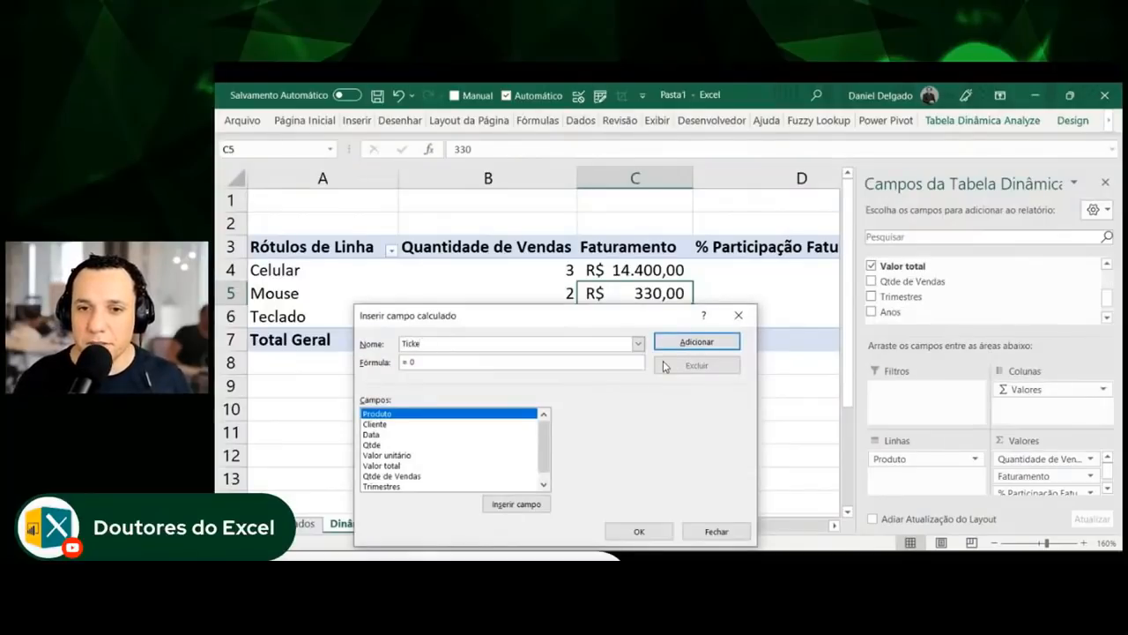
type(" Médio")
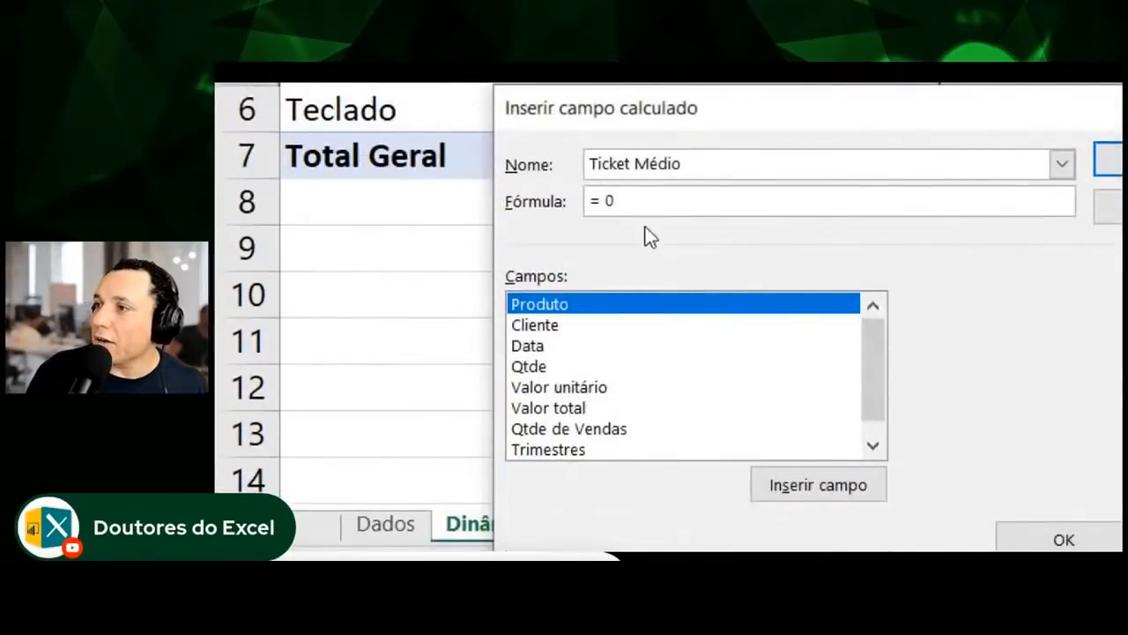
left_click(647, 208)
key("BackSpace")
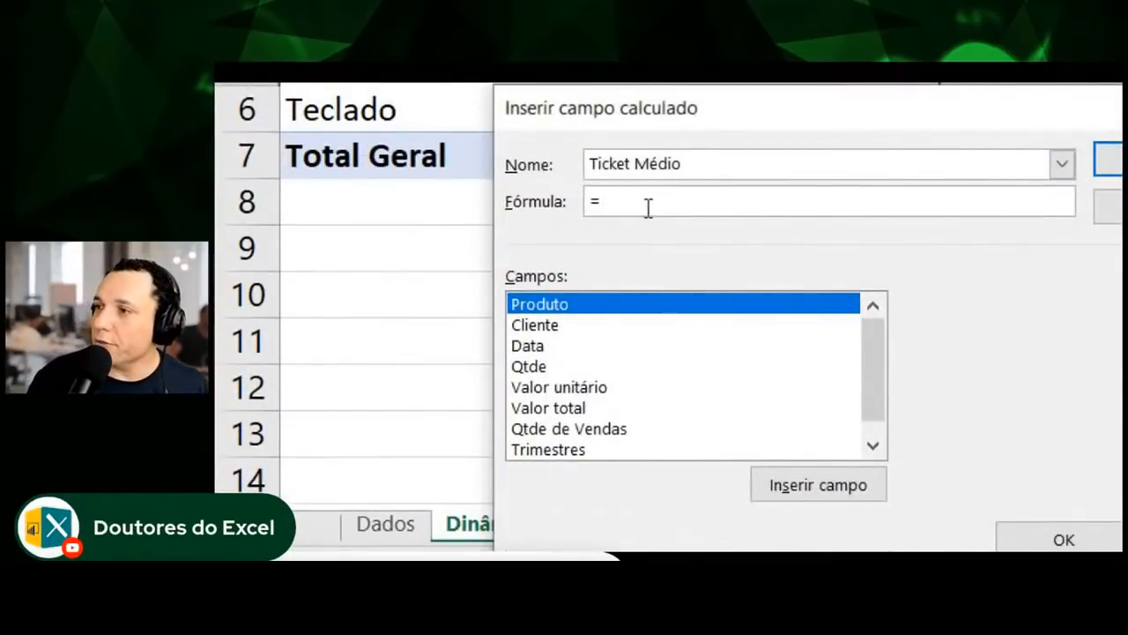
double_click(567, 408)
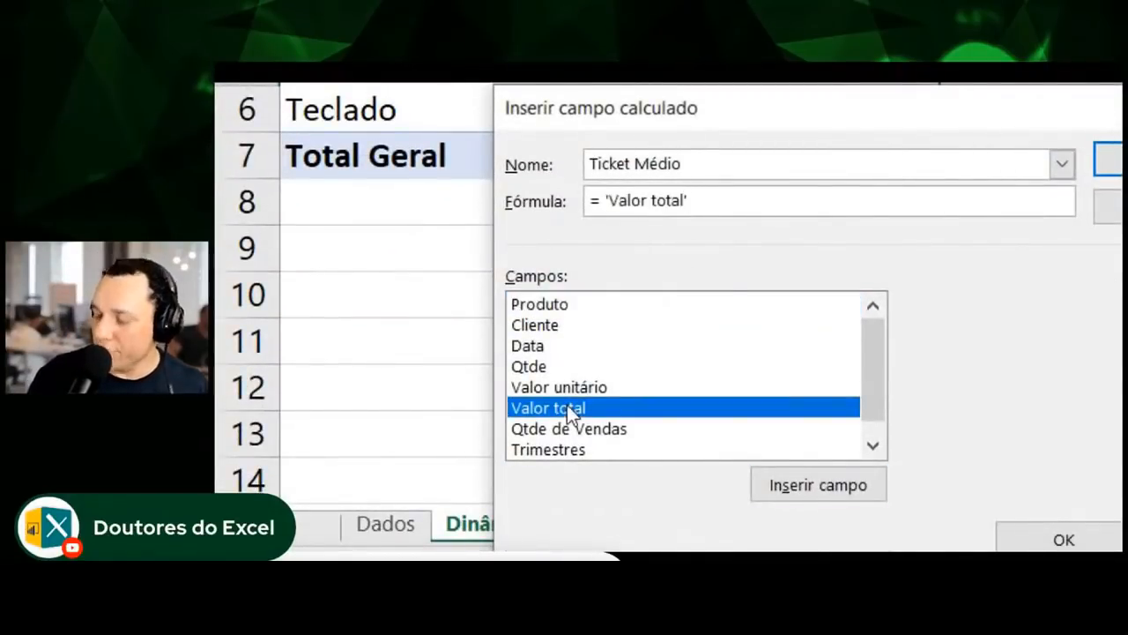
type("/")
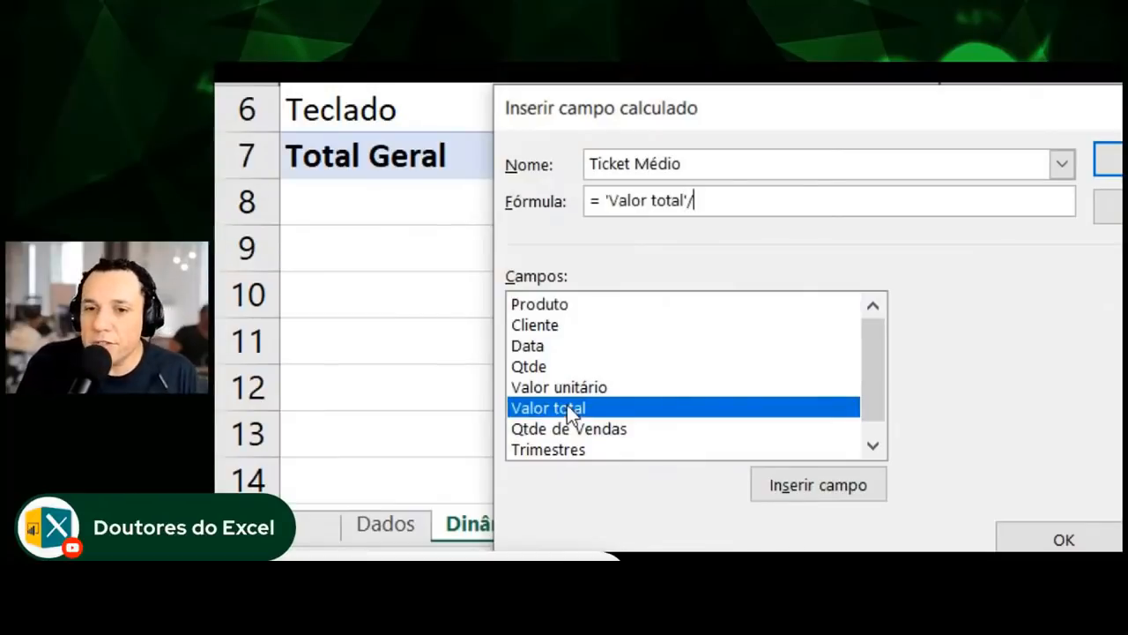
key("BackSpace")
key("BackSpace")
key("BackSpace")
key("BackSpace")
key("BackSpace")
key("BackSpace")
key("BackSpace")
key("BackSpace")
key("BackSpace")
key("BackSpace")
key("BackSpace")
key("BackSpace")
key("BackSpace")
key("BackSpace")
key("BackSpace")
key("BackSpace")
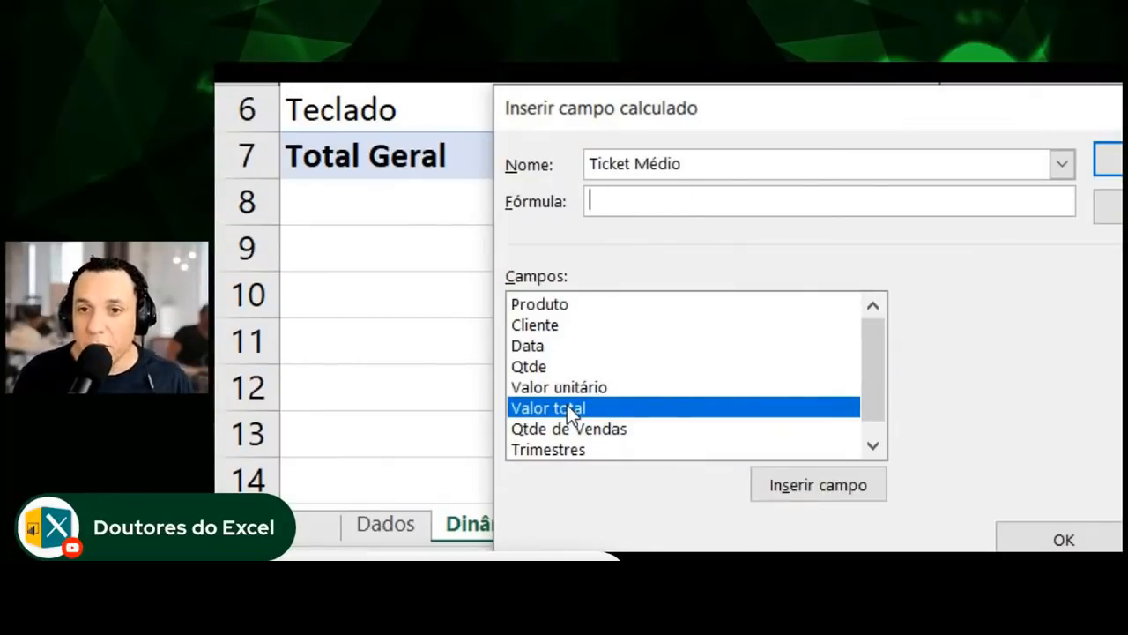
type("=")
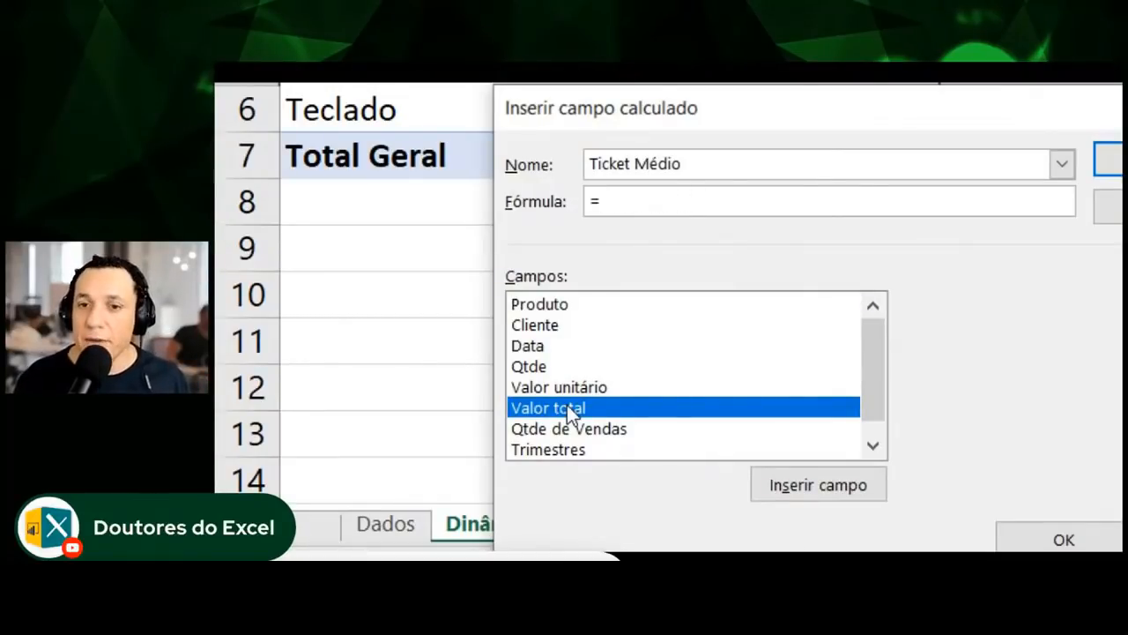
Set the Ticket Médio formula to = 'Valor total'/ 'Qtde de Vendas' and add the calculated field
double_click(567, 404)
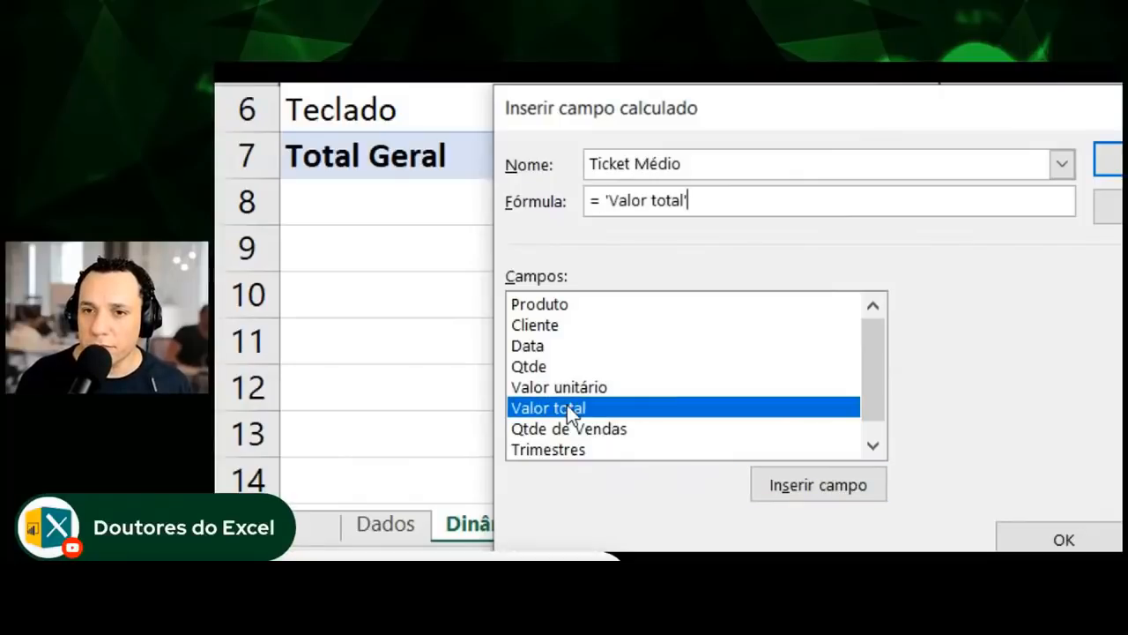
type("/")
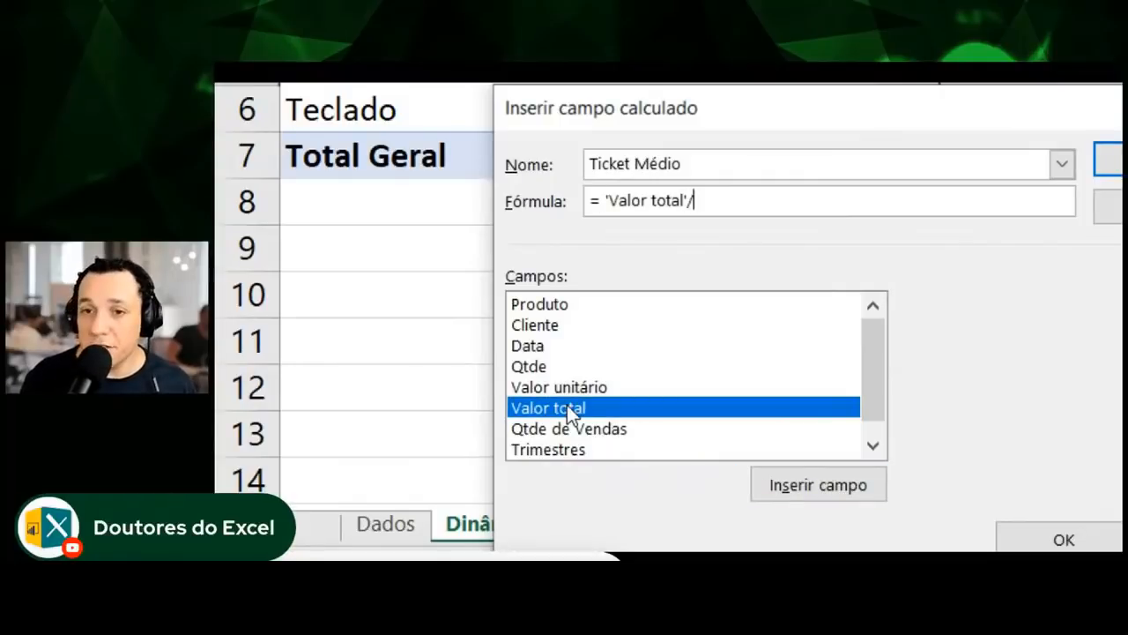
double_click(577, 433)
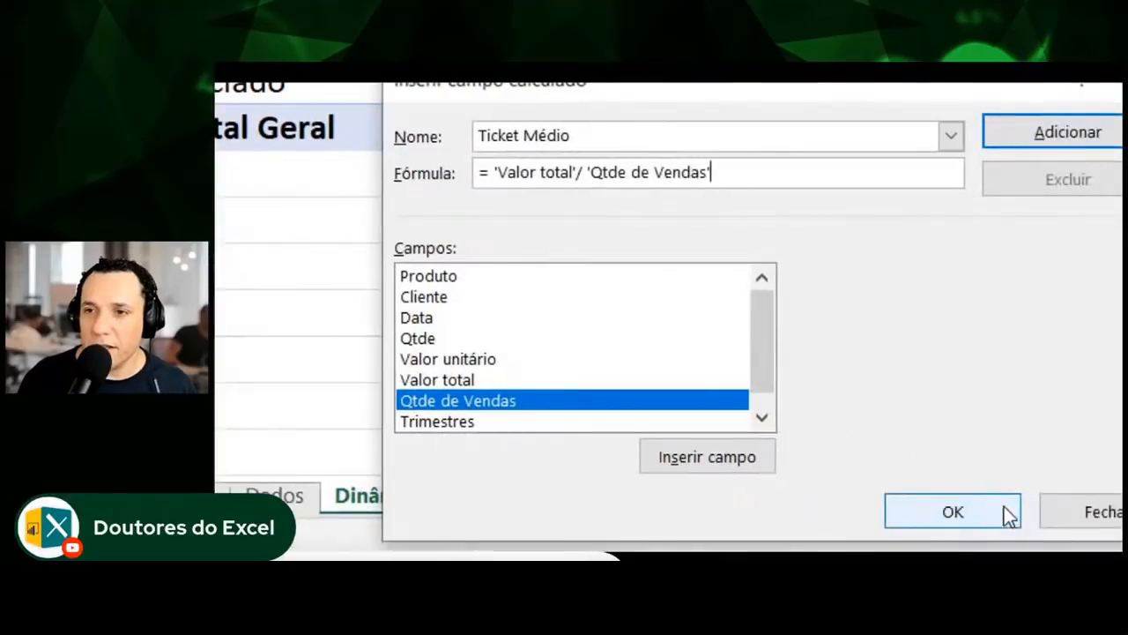
left_click(1046, 132)
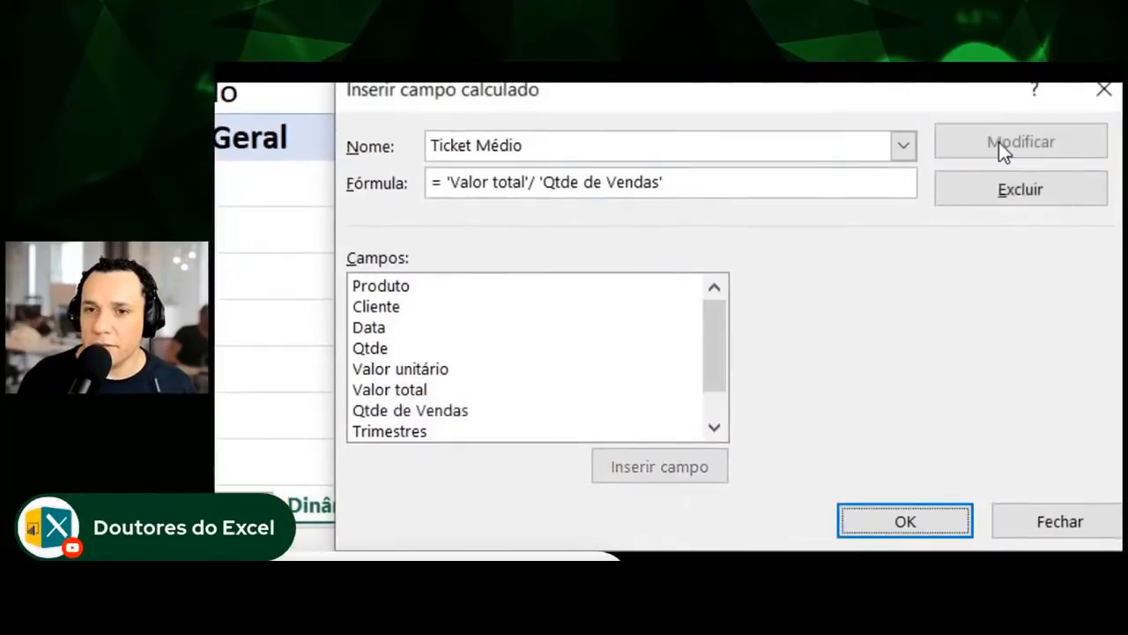
Check the list of existing calculated fields for Ticket Médio, and confirm the dialog to insert it into the pivot table
left_click(904, 145)
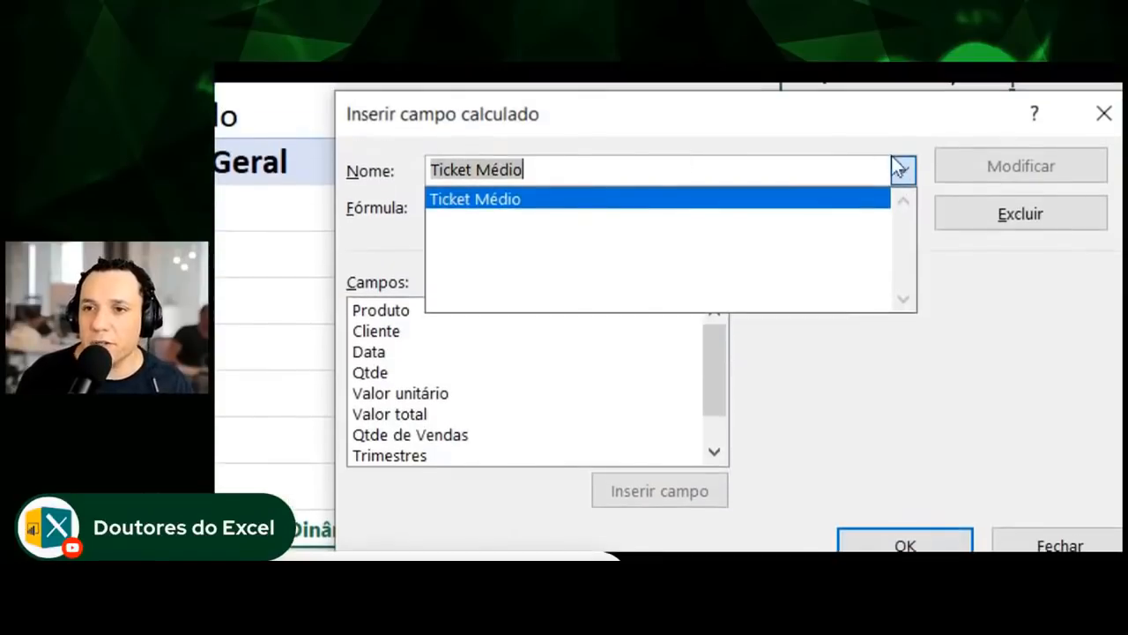
left_click(909, 169)
left_click(909, 169)
left_click(909, 169)
left_click(948, 518)
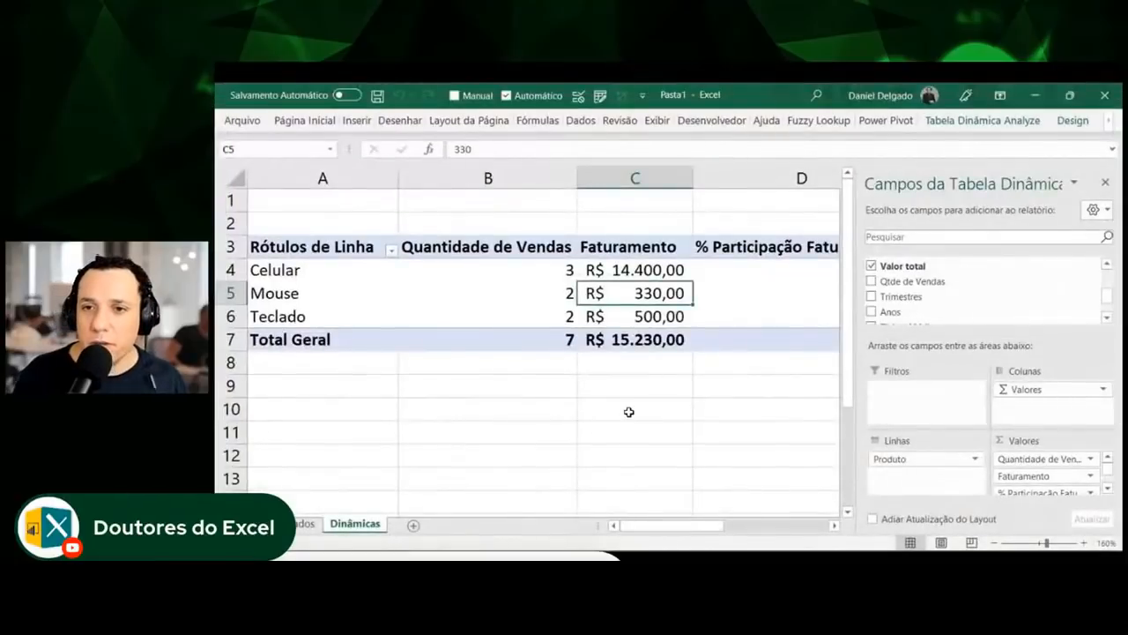
Go to E4 and examine the Soma de Ticket Médio column for each product
key("Right")
key("Right")
key("Up")
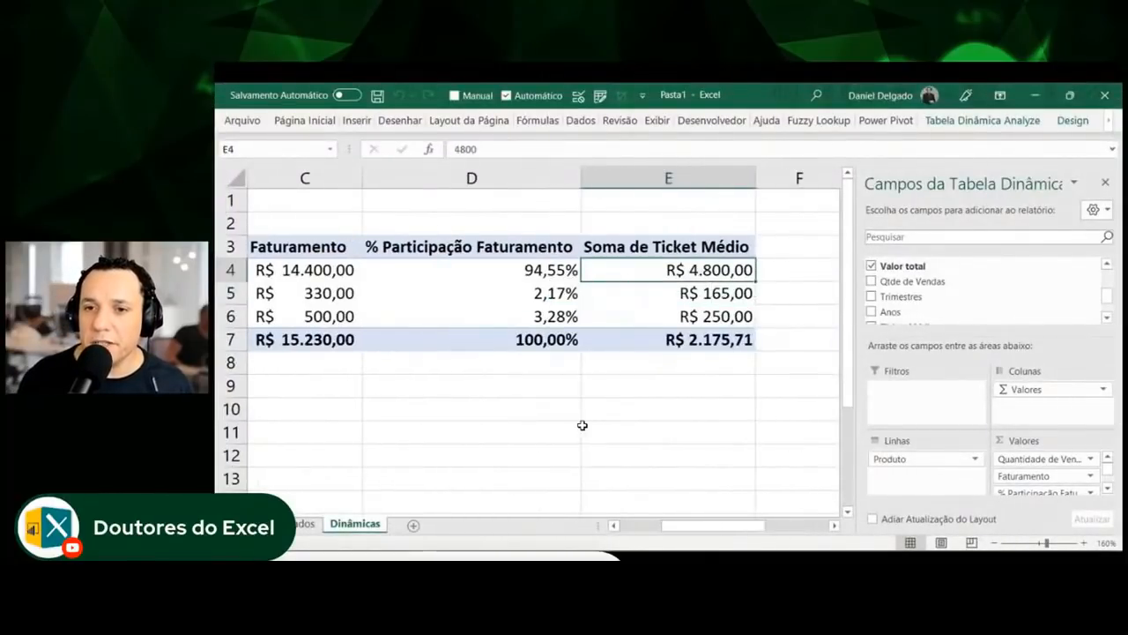
mouse_move(730, 527)
left_mouse_down()
mouse_move(718, 529)
mouse_move(728, 526)
left_mouse_up()
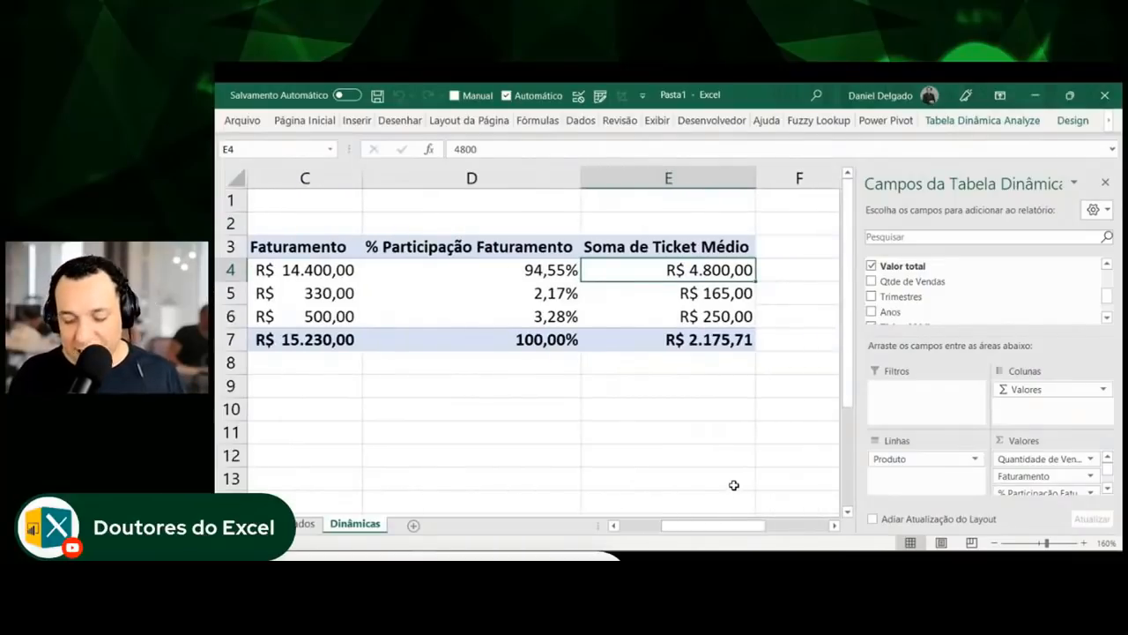
Mark the pivot table's Valores area with pink brackets and circle its heading, and clear the annotations
key("ctrl+2")
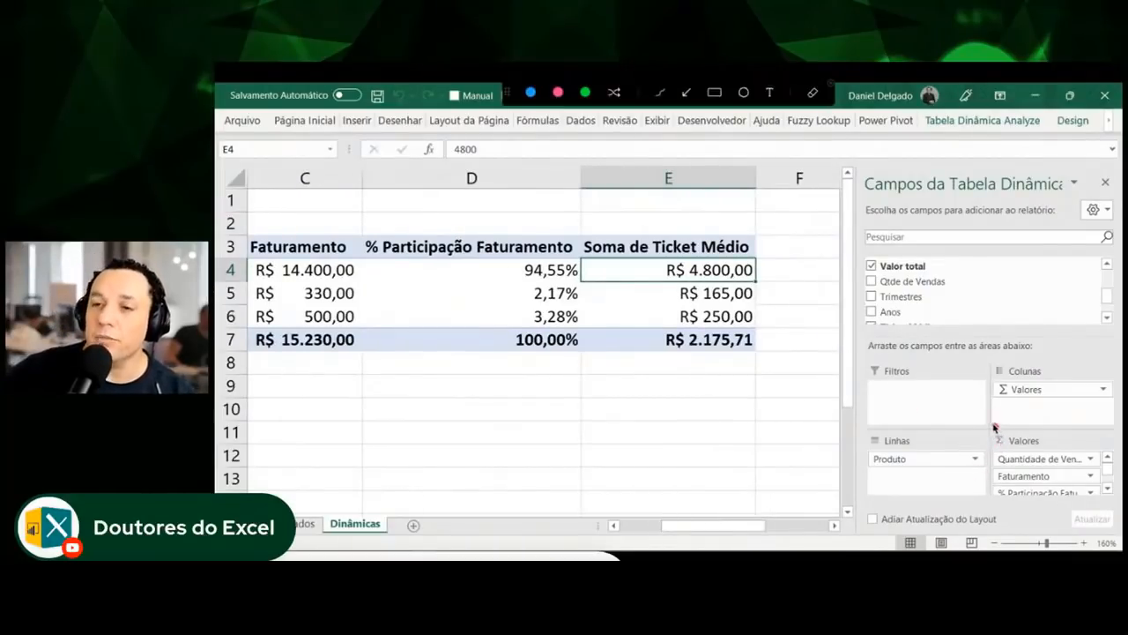
mouse_move(994, 427)
left_mouse_down()
mouse_move(985, 494)
mouse_move(1003, 506)
left_mouse_up()
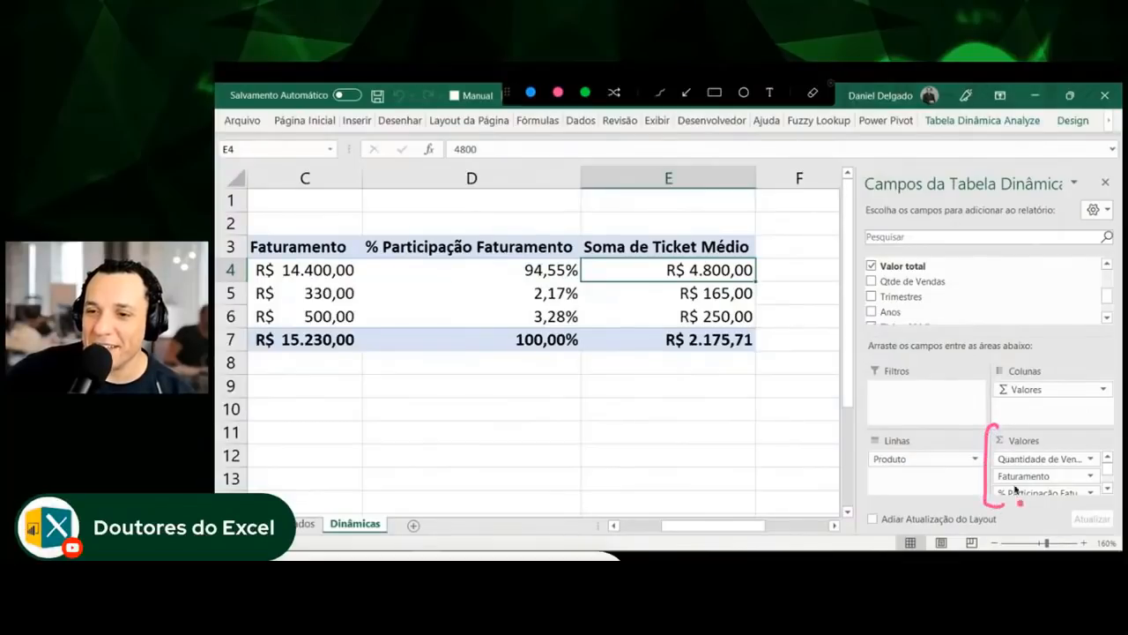
mouse_move(1092, 433)
left_mouse_down()
mouse_move(1109, 449)
mouse_move(1110, 516)
mouse_move(1088, 520)
left_mouse_up()
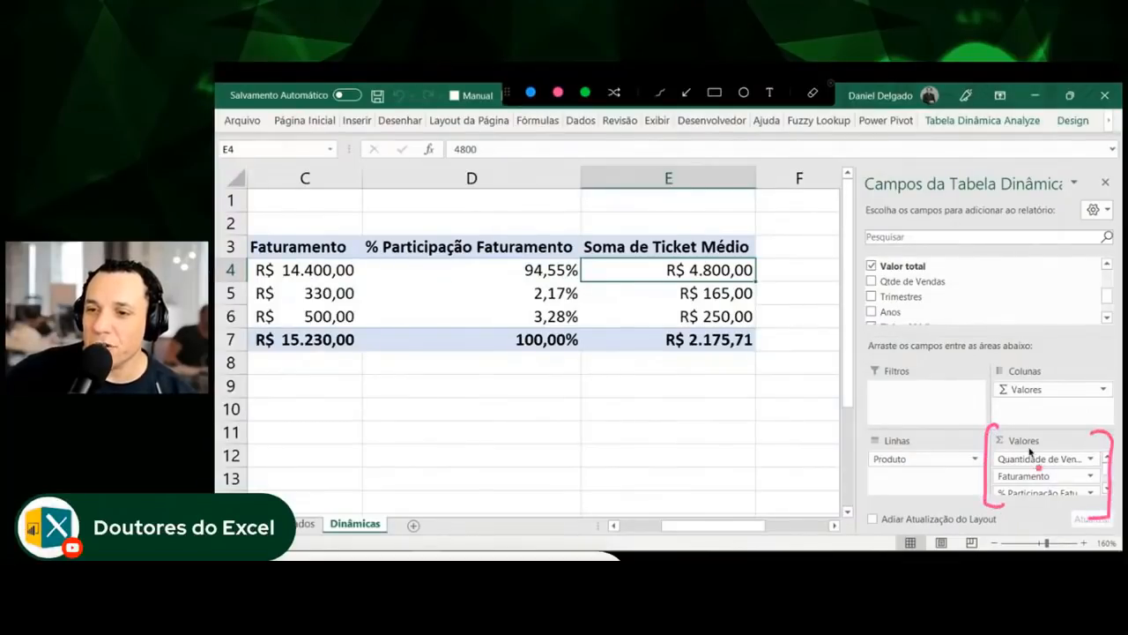
mouse_move(991, 430)
left_mouse_down()
mouse_move(1041, 432)
mouse_move(1000, 457)
mouse_move(993, 428)
mouse_move(1036, 429)
left_mouse_up()
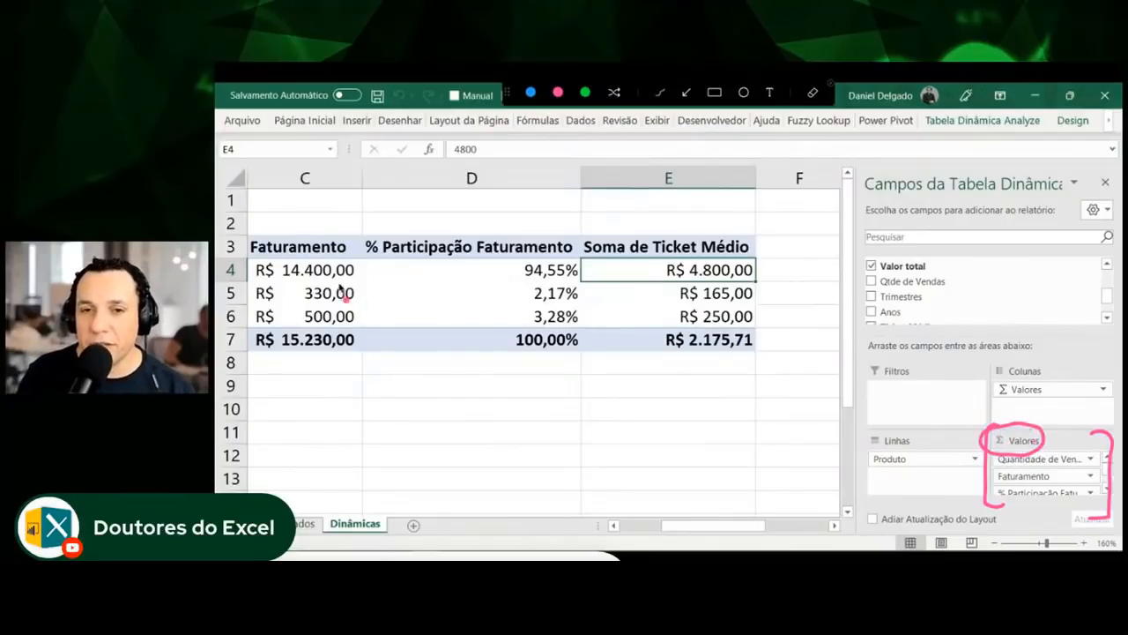
key("Escape")
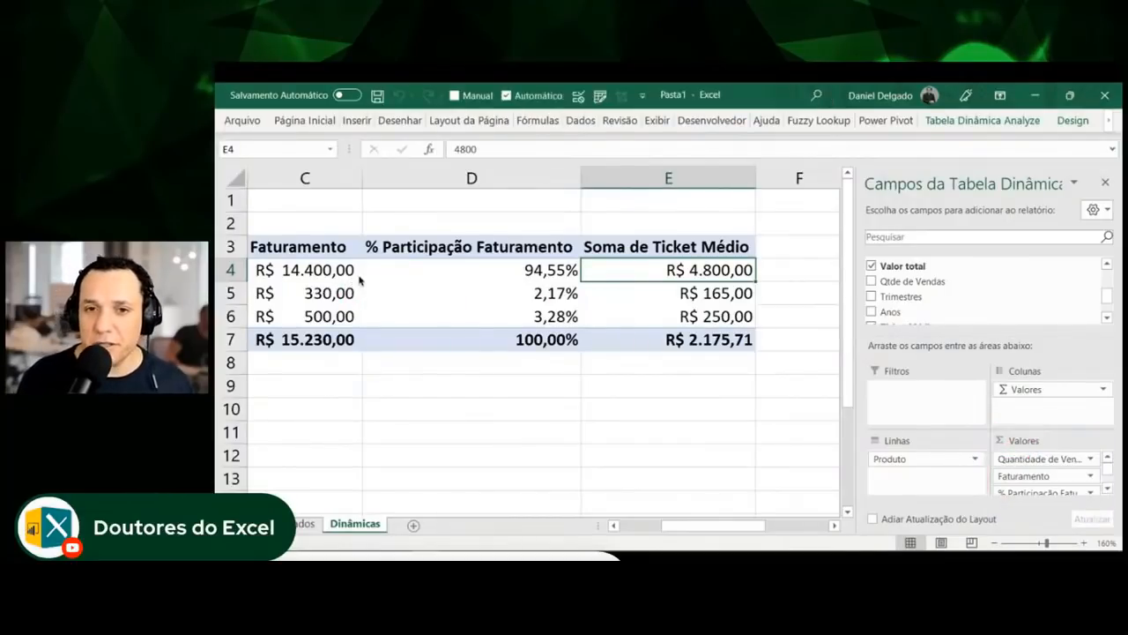
Examine the Celular row from its product label across quantity, revenue and participation to Soma de Ticket Médio
left_click(356, 275)
key("Left")
key("Left")
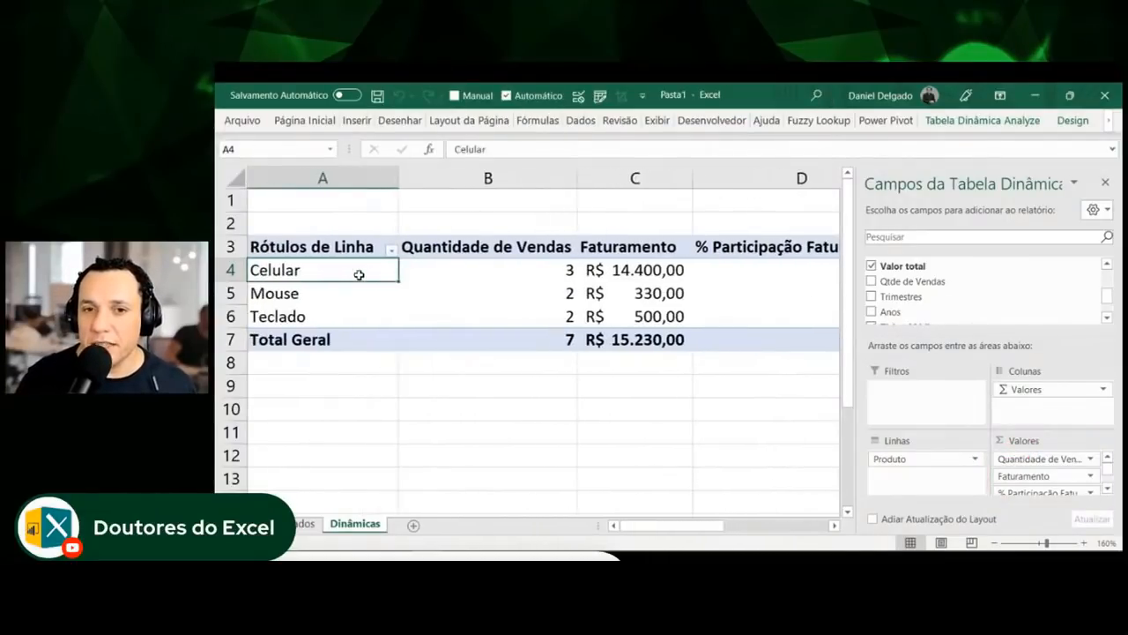
key("Right")
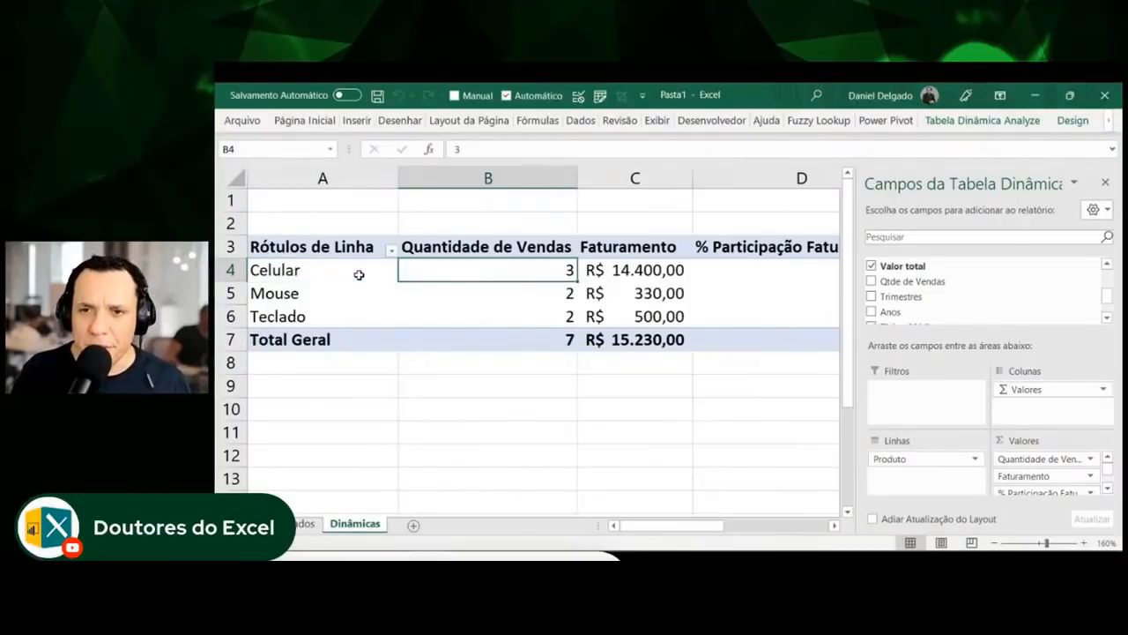
key("Right")
key("Right")
key("Right")
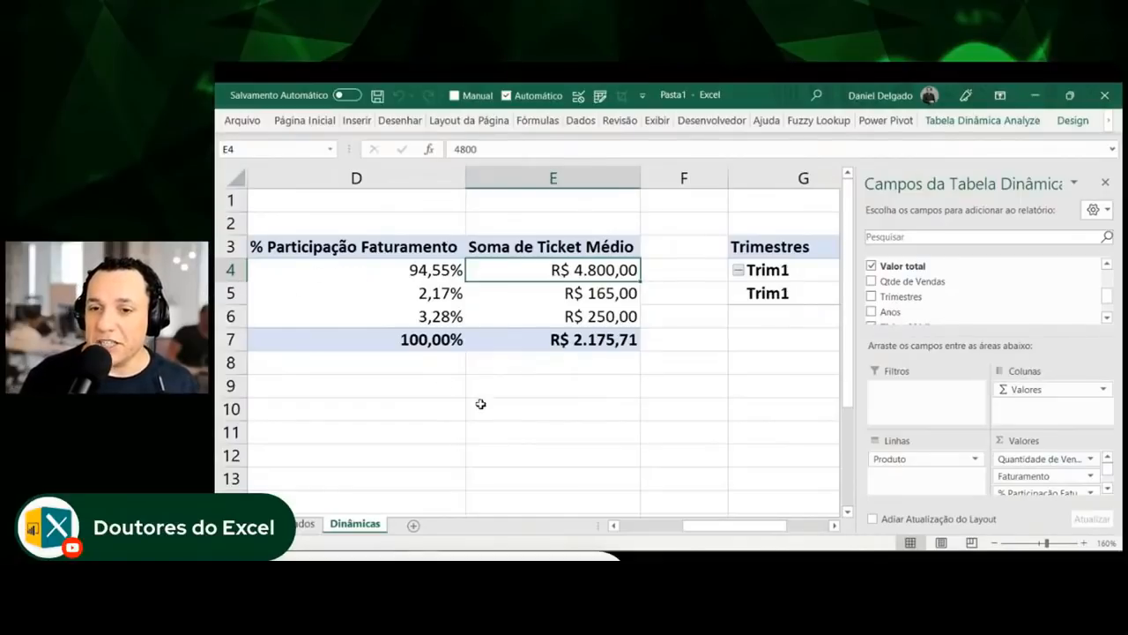
Calculate Celular's average ticket manually below the pivot table by entering =14400/3 in C9
left_click(992, 543)
left_click(993, 543)
left_click(993, 543)
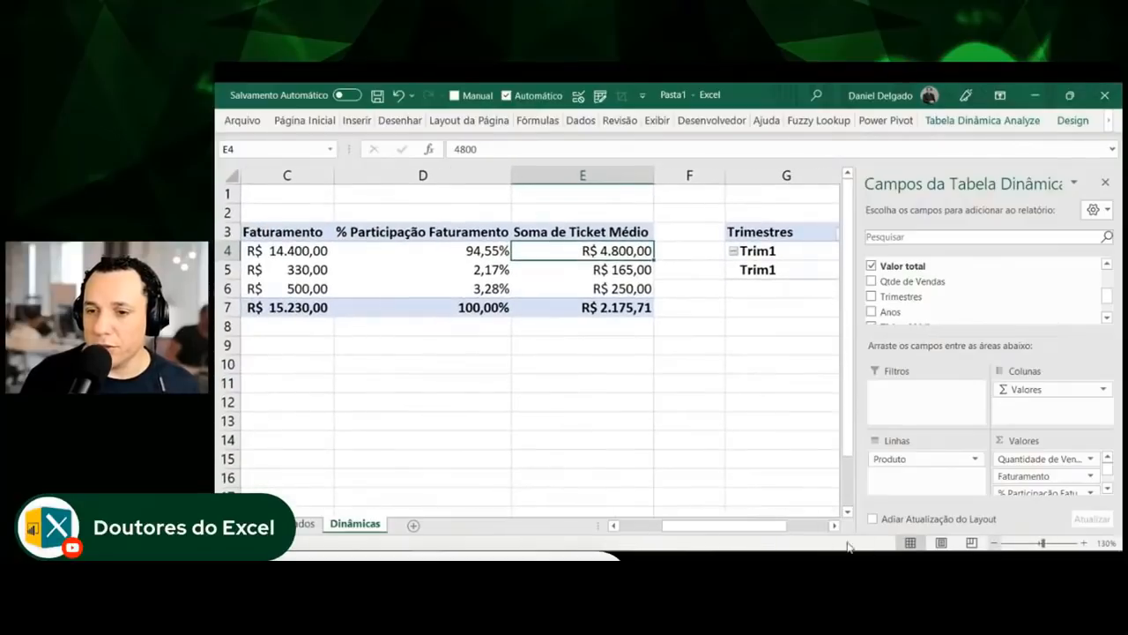
left_click_drag(731, 529, 758, 527)
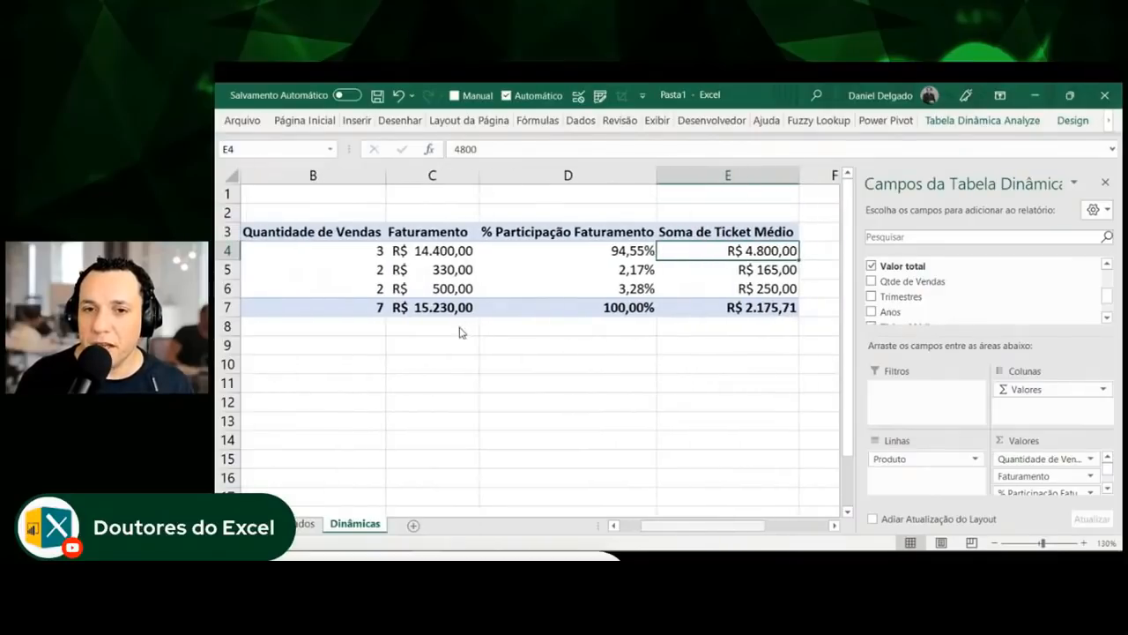
left_click(460, 328)
key("Down")
type("=140")
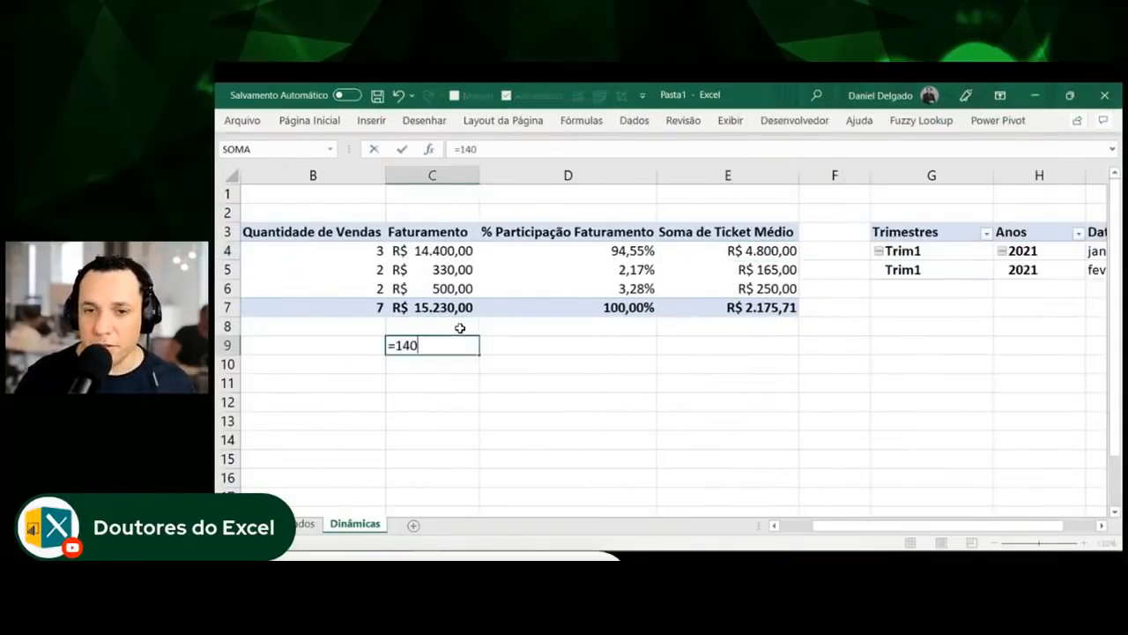
key("BackSpace")
type("40")
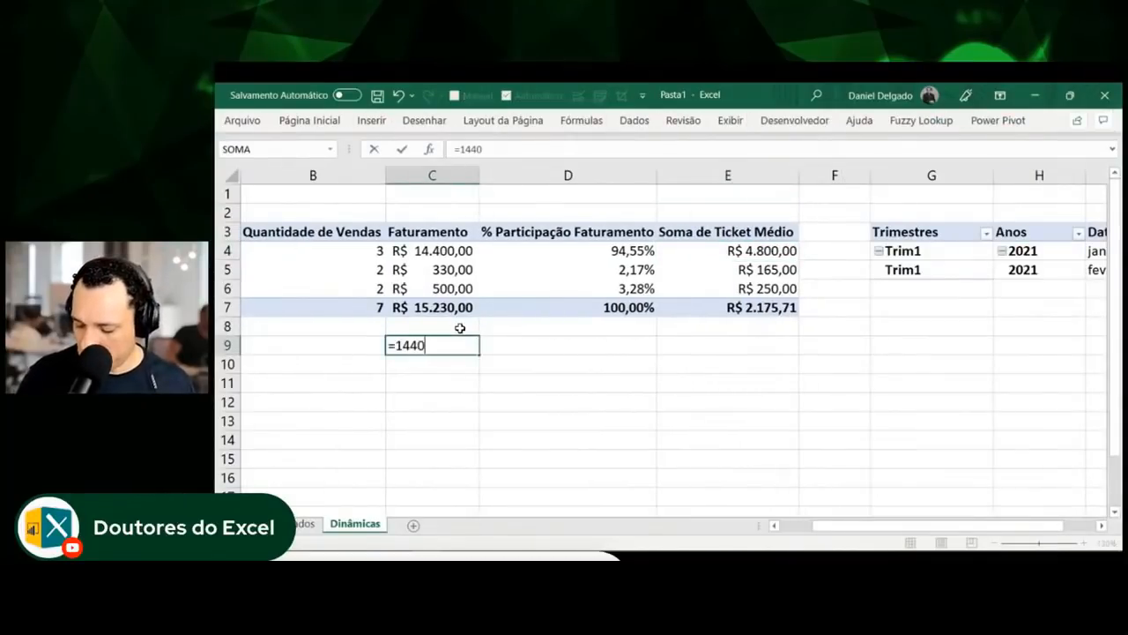
type("0/3")
key("Return")
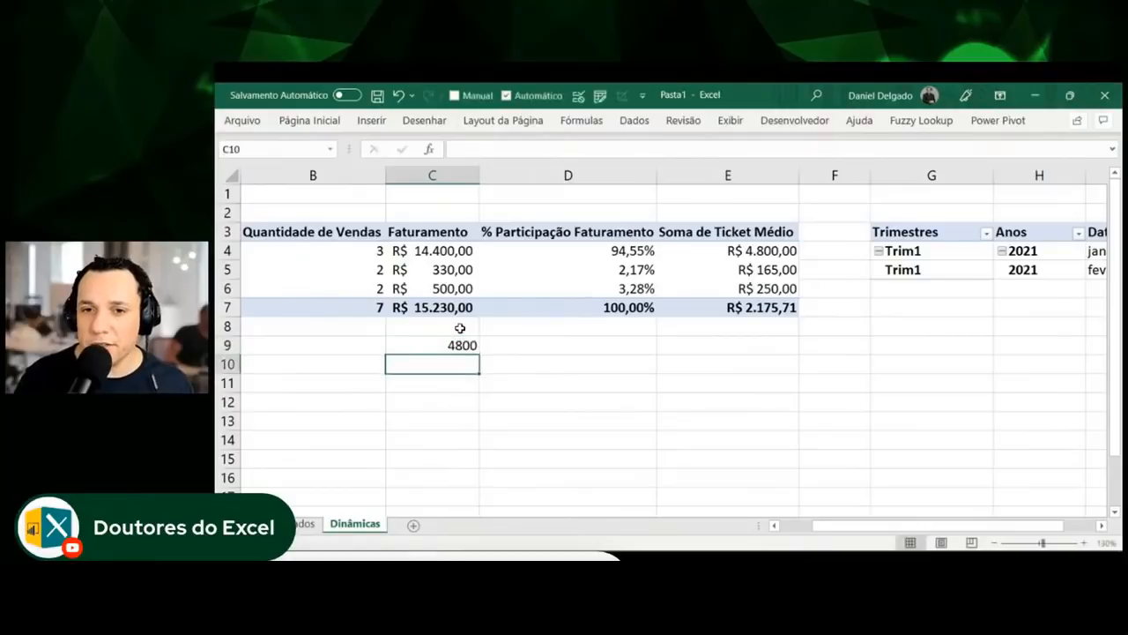
Compare the manual calculation in C9 with Celular's Ticket Médio in E4, and delete the formula from C9
key("Up")
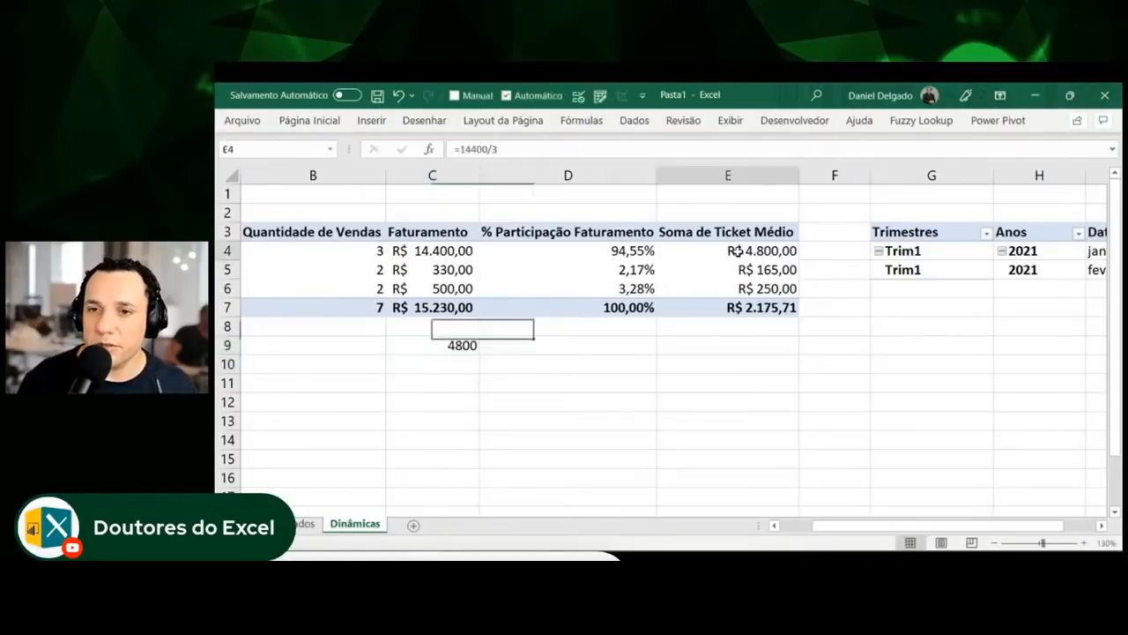
left_click(739, 254)
left_click(465, 345)
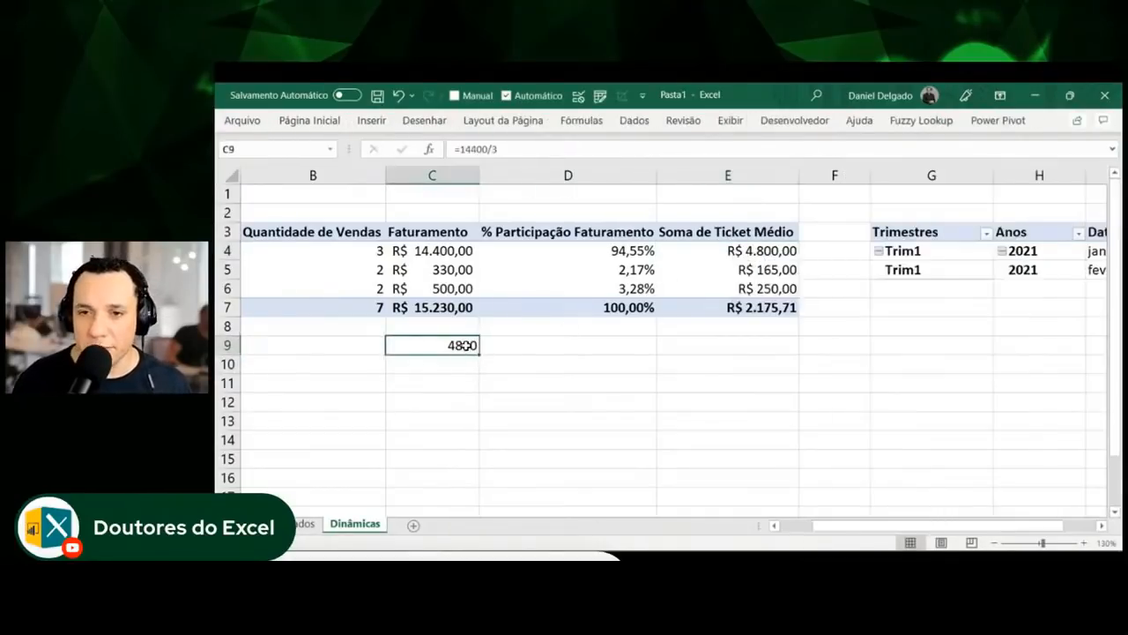
key("Delete")
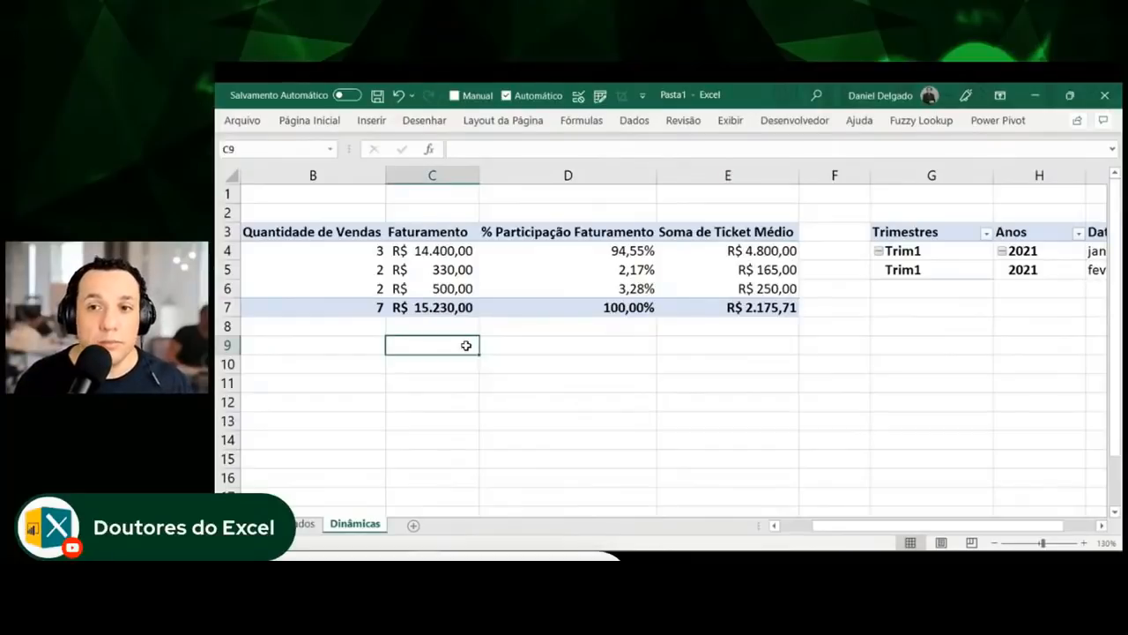
Go to the source table on the Dados sheet and open the Power Pivot data model window
left_click(632, 130)
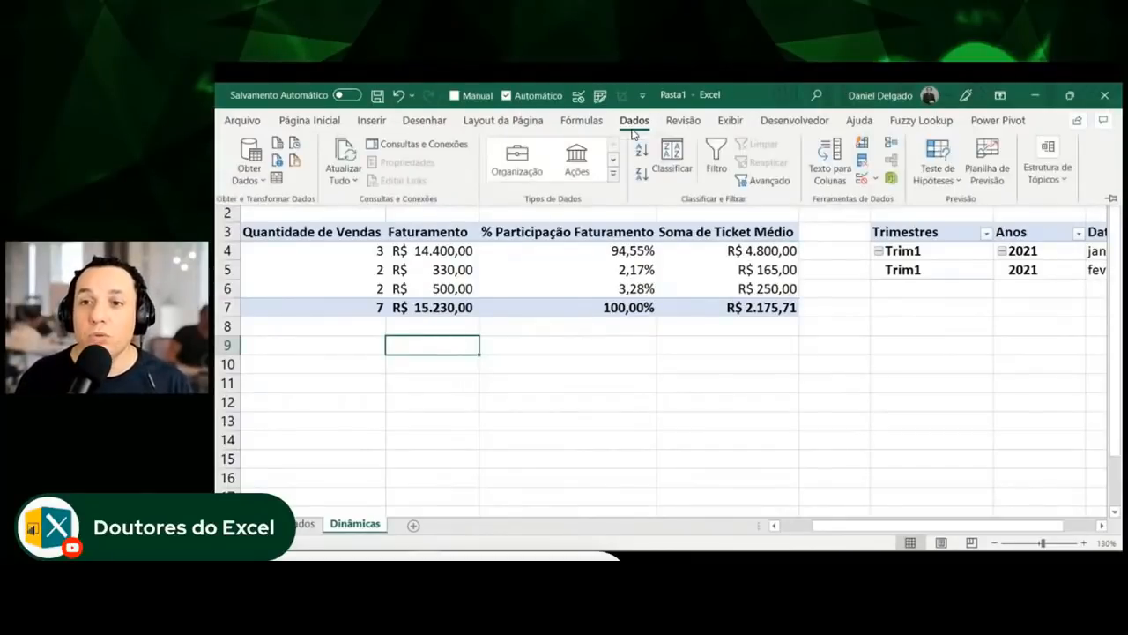
left_click(980, 121)
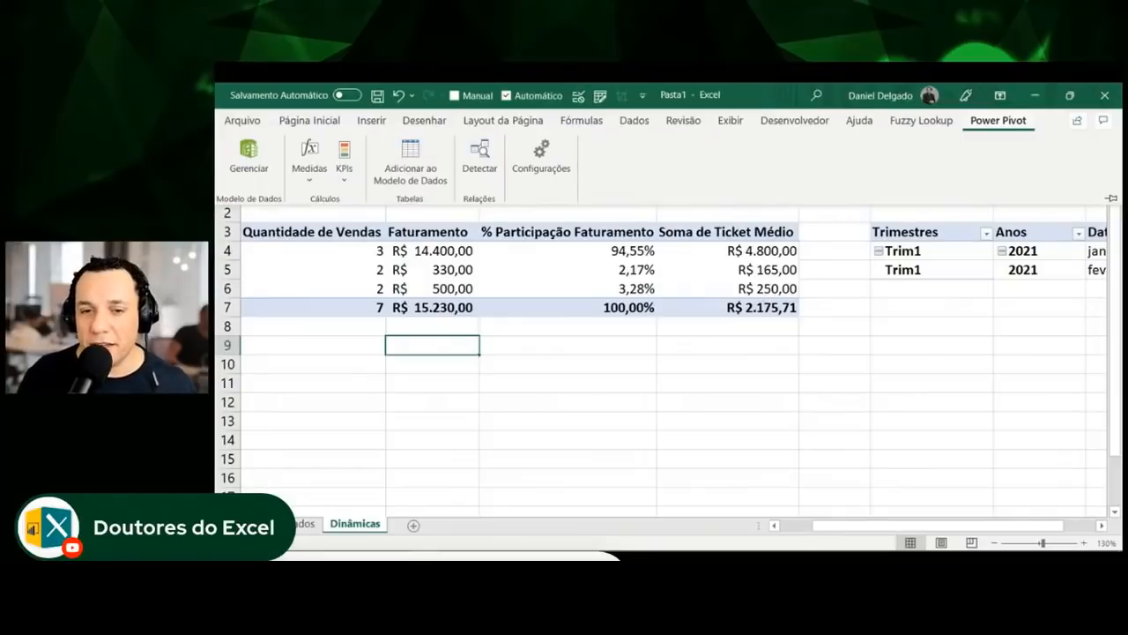
left_click(299, 525)
left_click(372, 335)
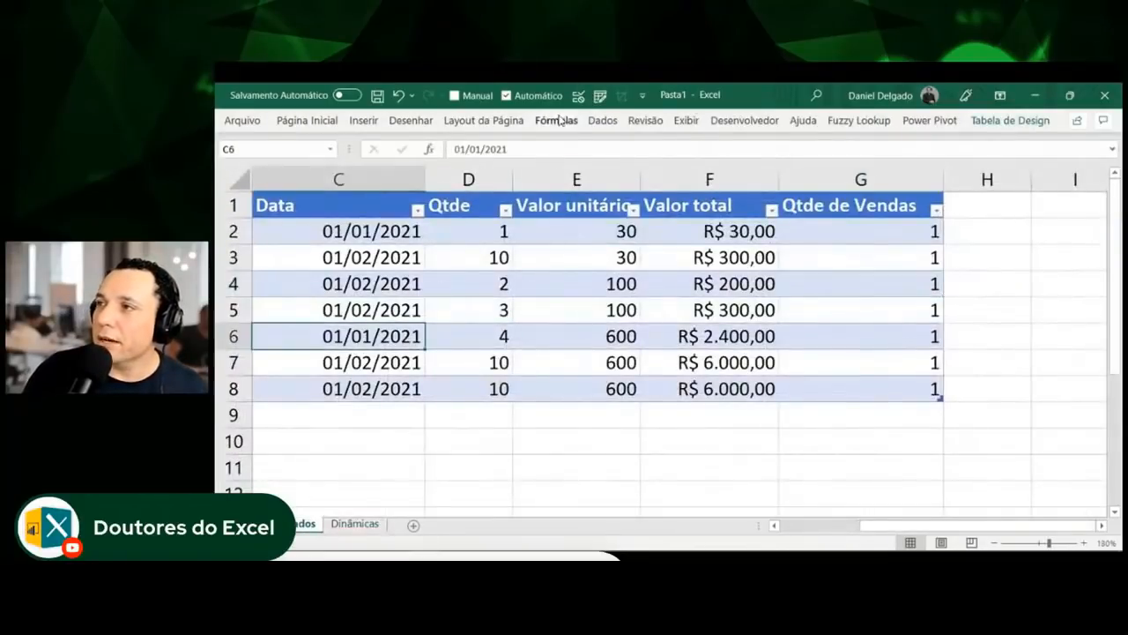
left_click(930, 120)
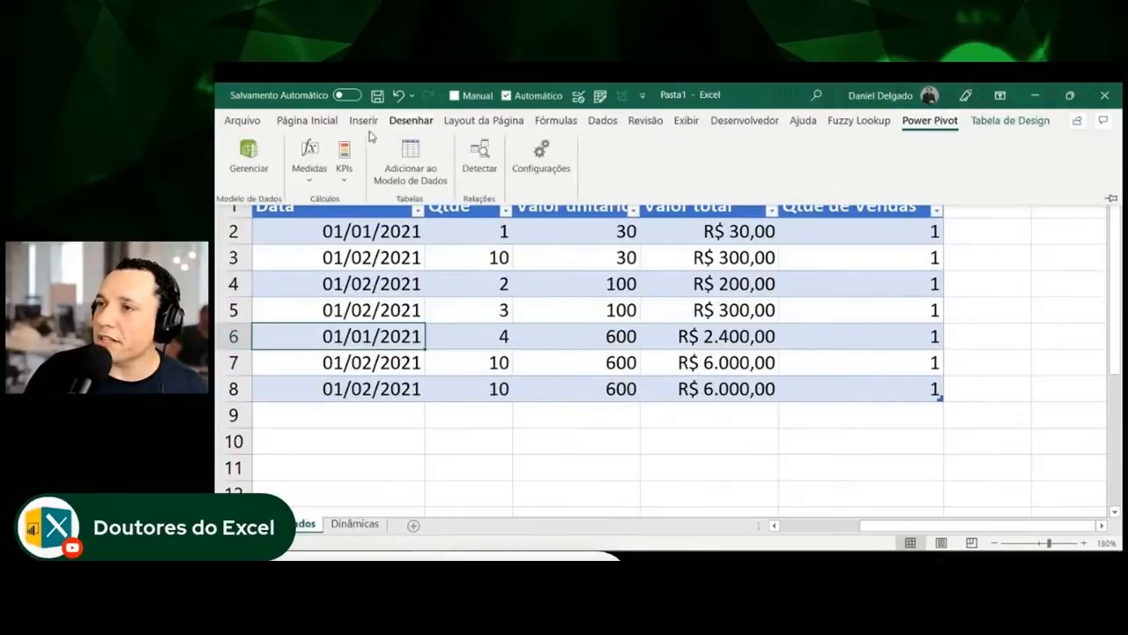
left_click(264, 161)
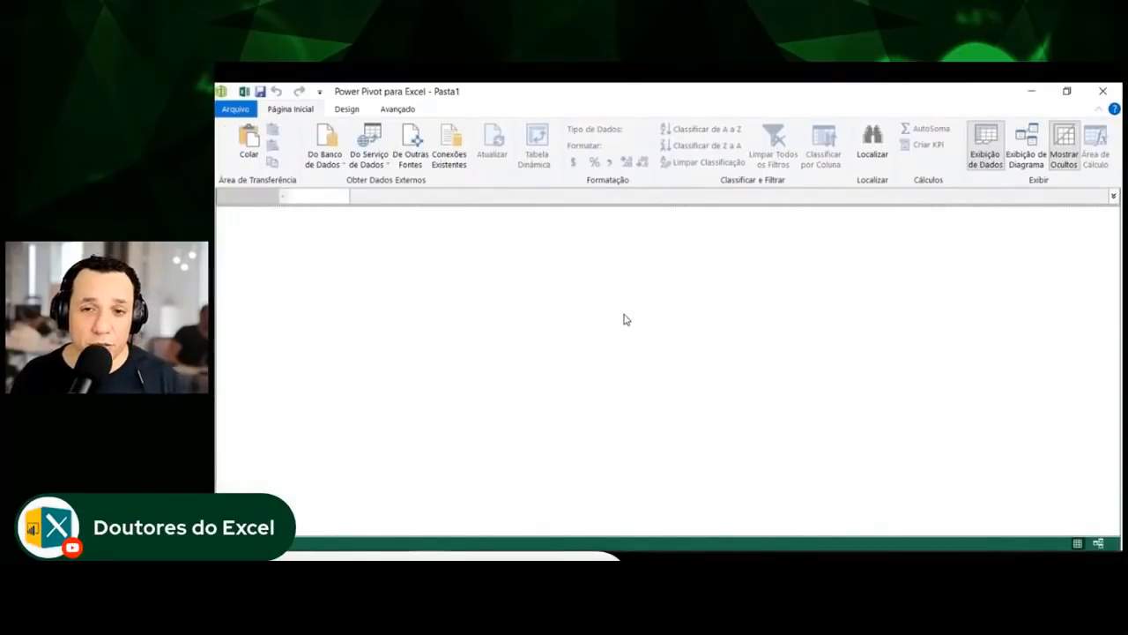
Switch to Chrome and browse forward and back through the MÉTODO 3D NO EXCEL courses on cursoexcelonline.com.br
key("alt+Tab")
key("alt+Tab")
key("alt+Tab")
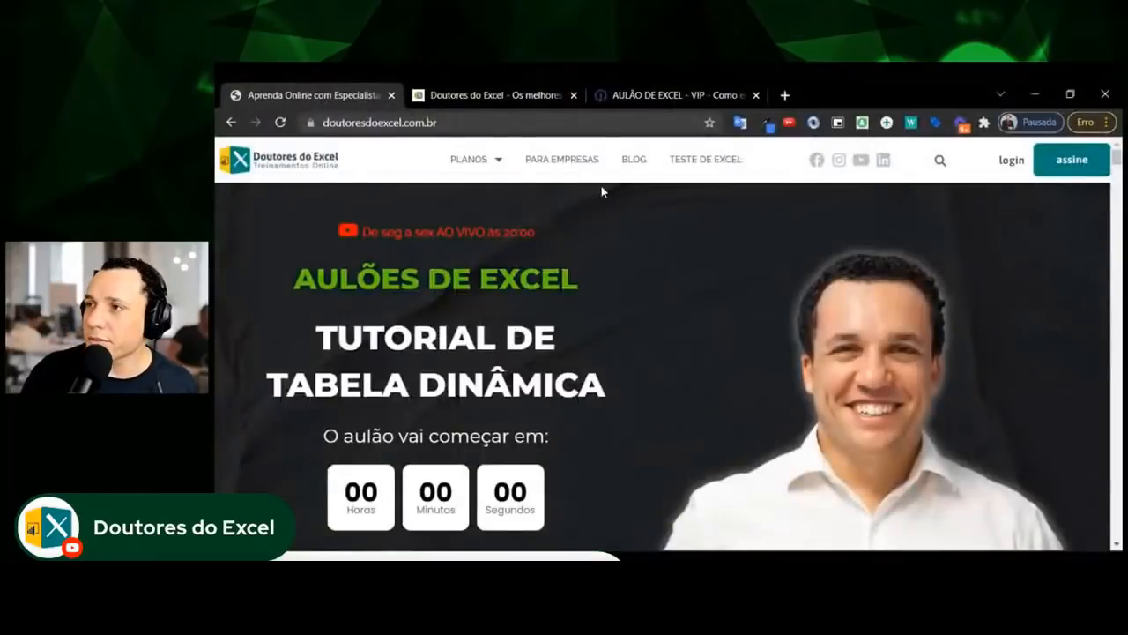
left_click(538, 95)
left_click(1069, 432)
left_click(1069, 432)
left_click(1069, 432)
left_click(1070, 432)
left_click(1069, 432)
left_click(1069, 432)
left_click(1069, 432)
left_click(1069, 432)
left_click(1069, 432)
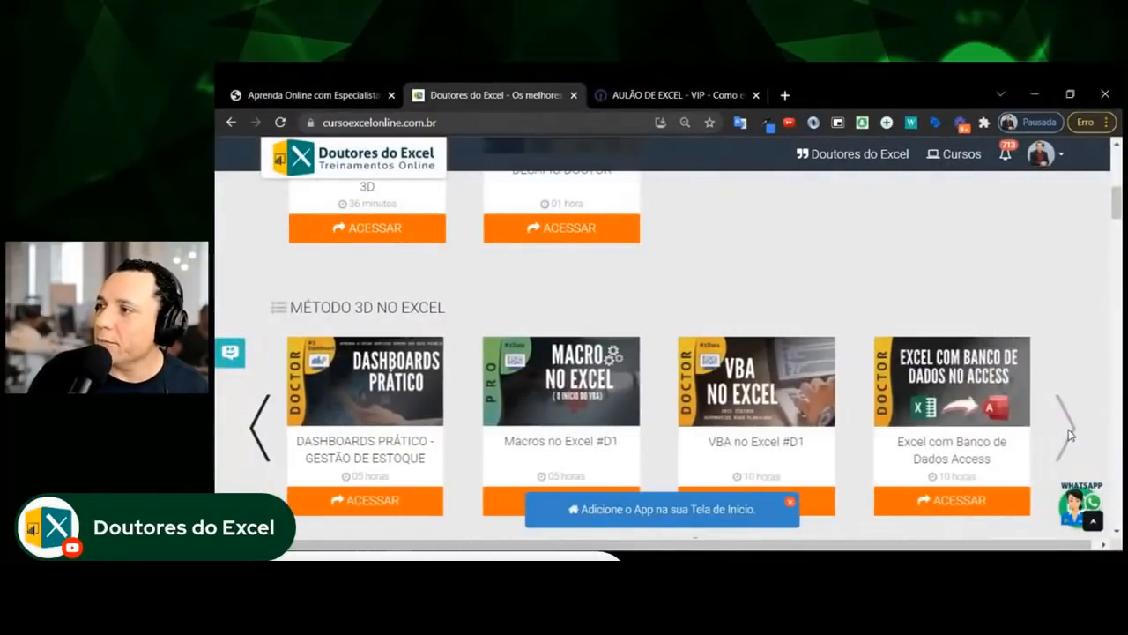
left_click(269, 438)
left_click(267, 438)
left_click(267, 438)
left_click(265, 438)
left_click(266, 438)
left_click(264, 438)
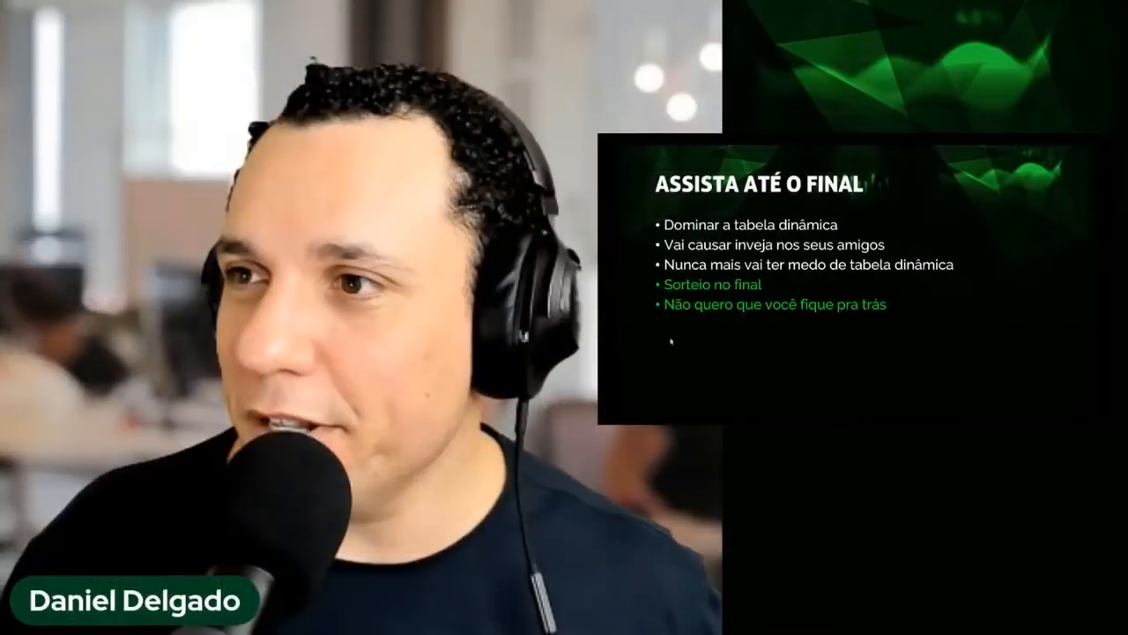
Leave the PowerPoint slide show and switch back to the Pasta1 workbook in Excel
left_click(756, 350)
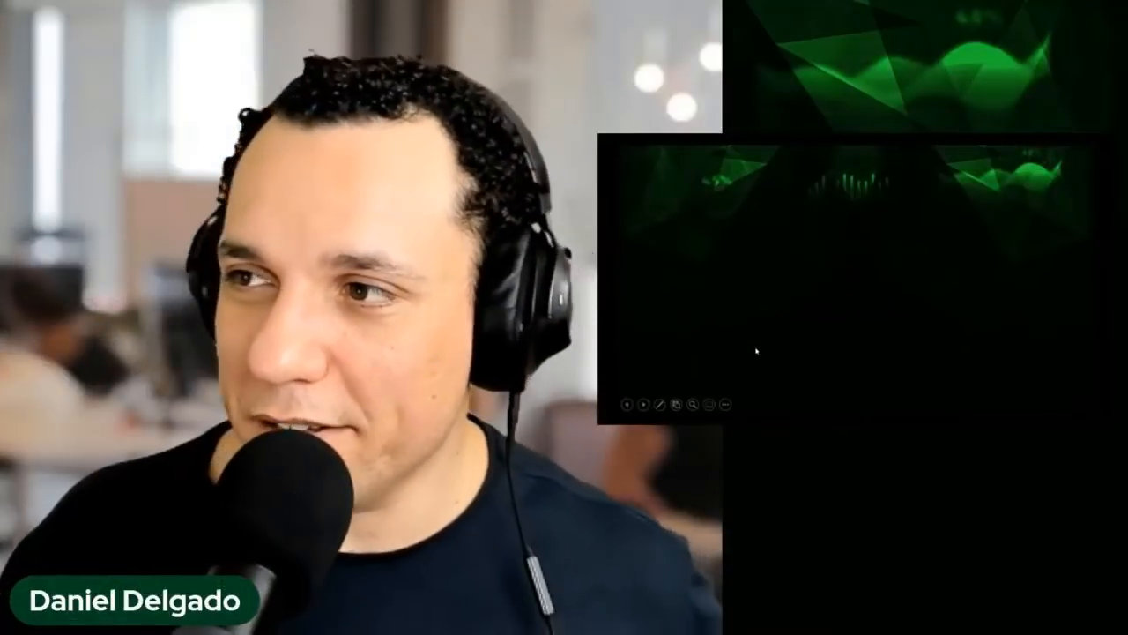
key("alt+Tab")
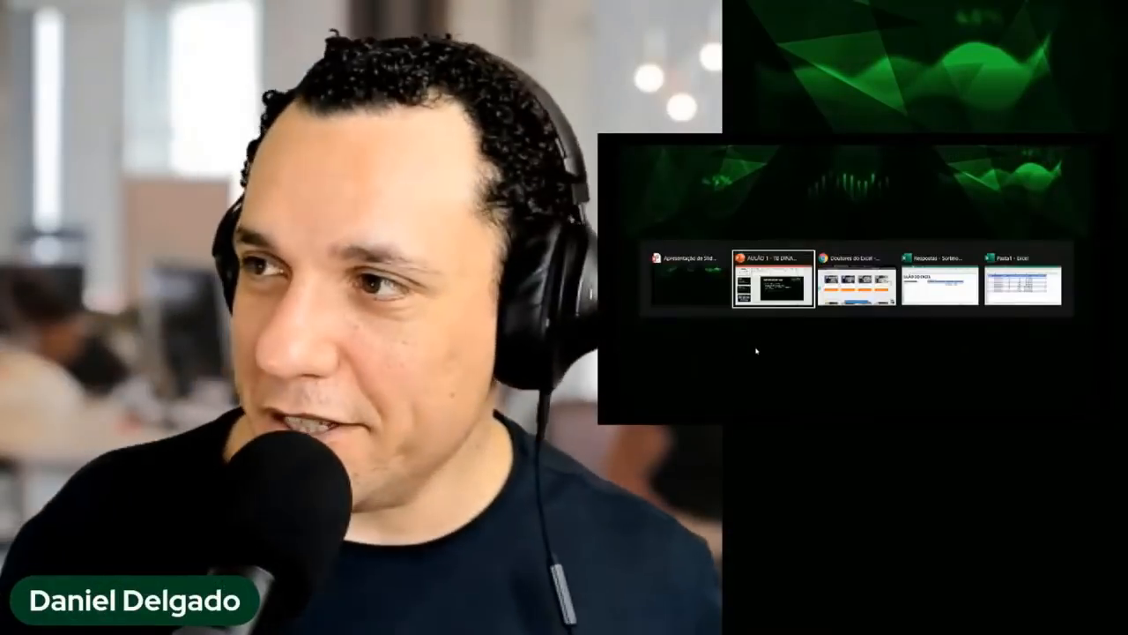
key("alt+Tab")
key("Tab")
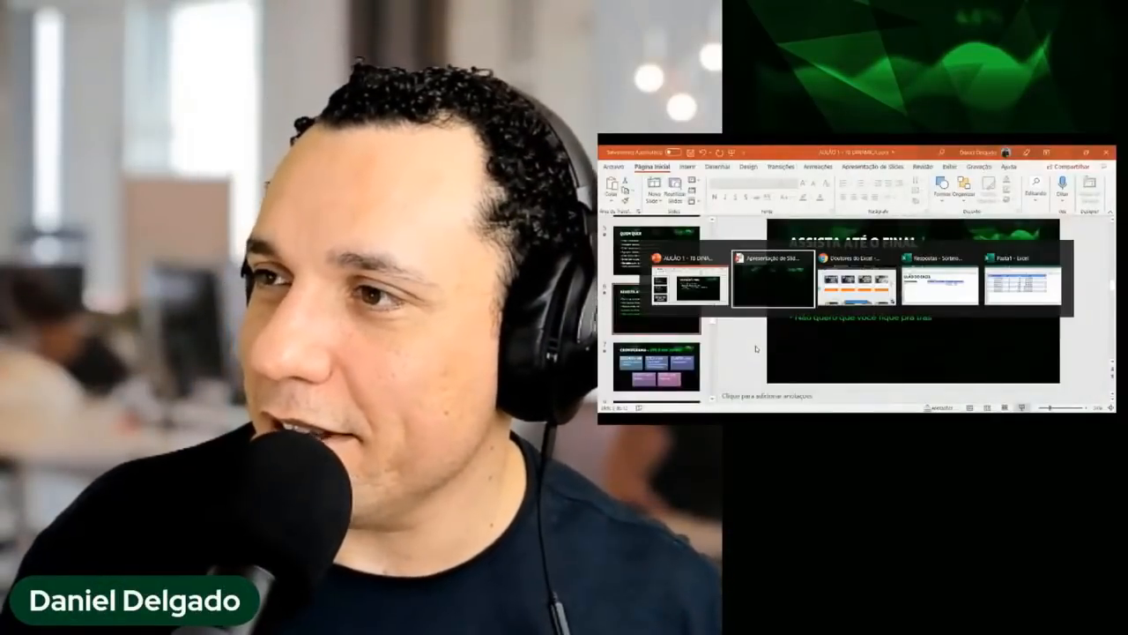
key("alt+Tab")
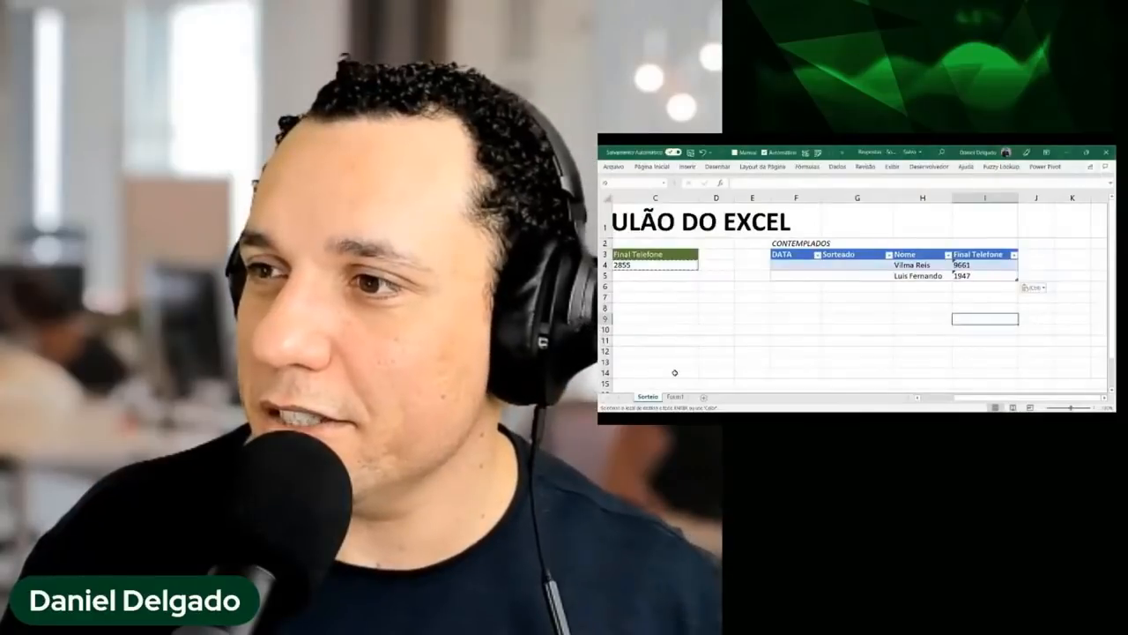
key("alt+Tab")
key("Tab")
key("Tab")
key("Tab")
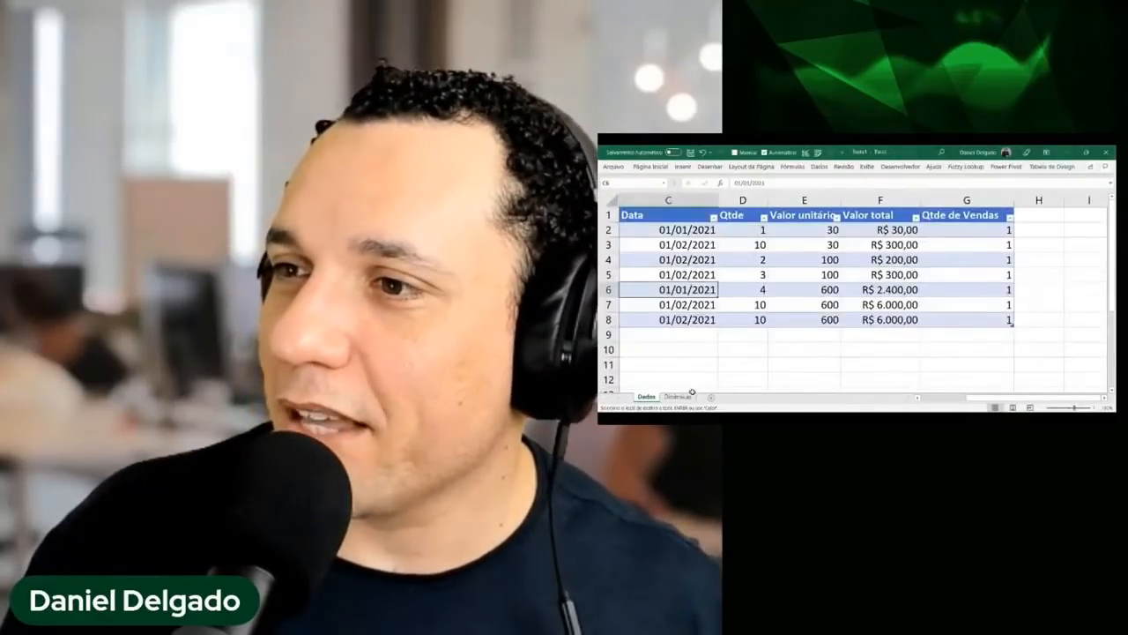
Go to the Dinâmicas sheet and select the Total Geral label of the product pivot table
left_click(678, 396)
left_click(706, 273)
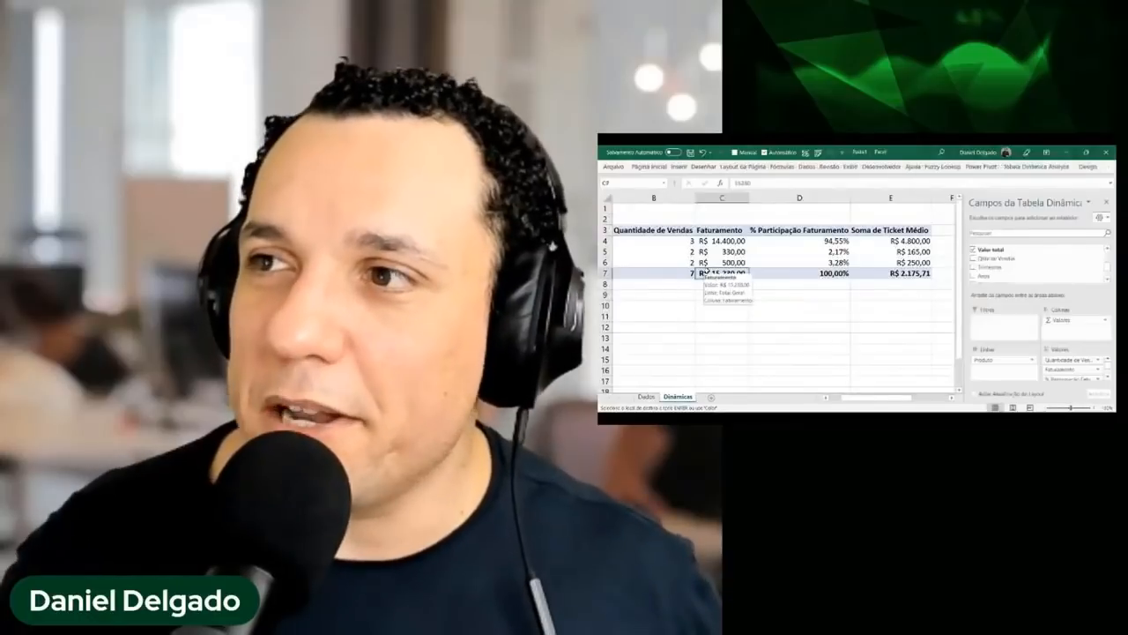
key("Left")
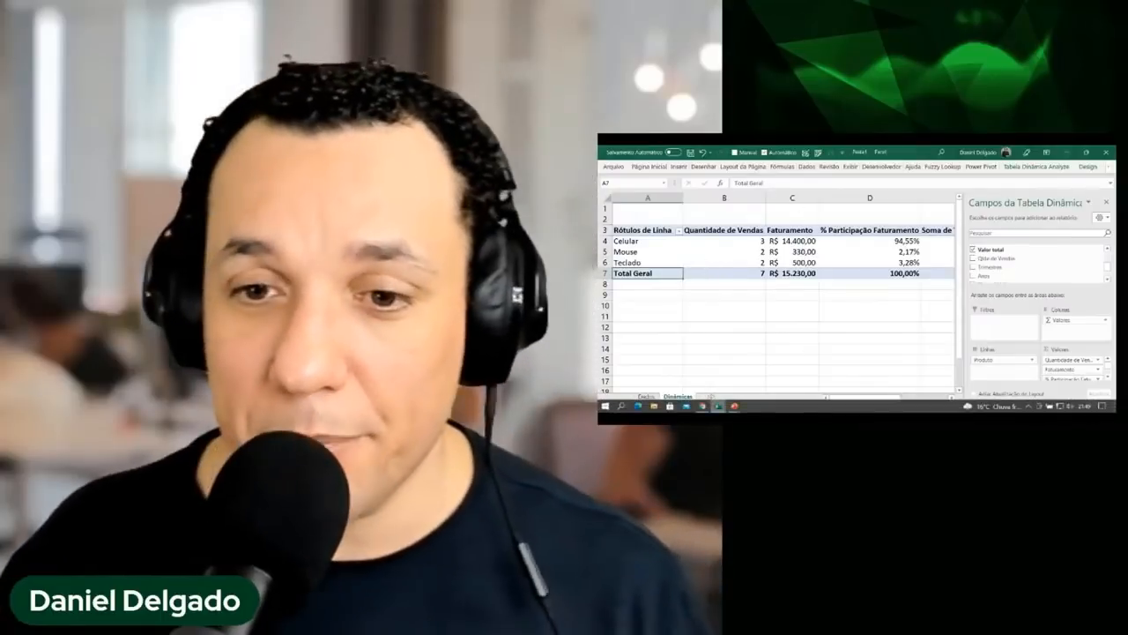
Outline the pivot table's Filtros area in pink, clear the annotation, and return to the start of the field list
mouse_move(719, 405)
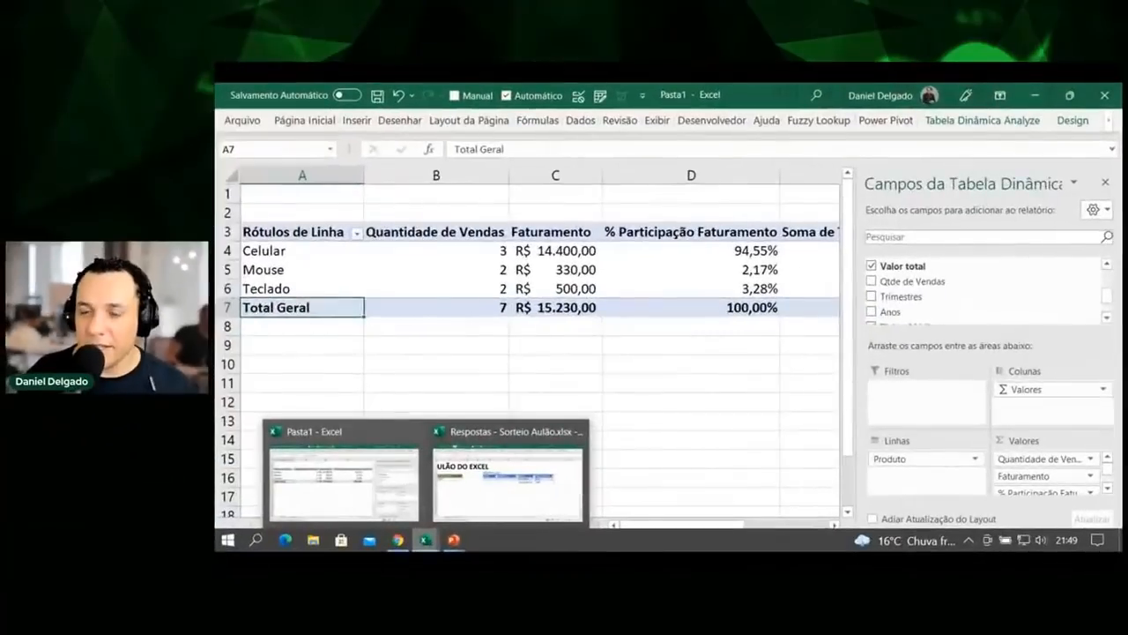
key("ctrl+2")
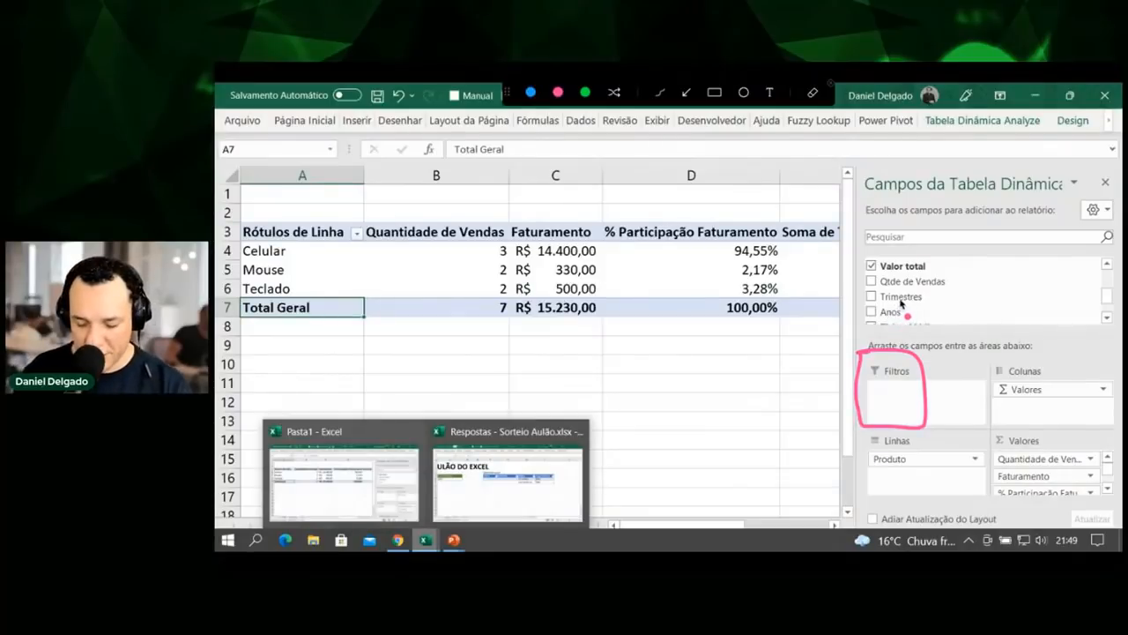
key("Escape")
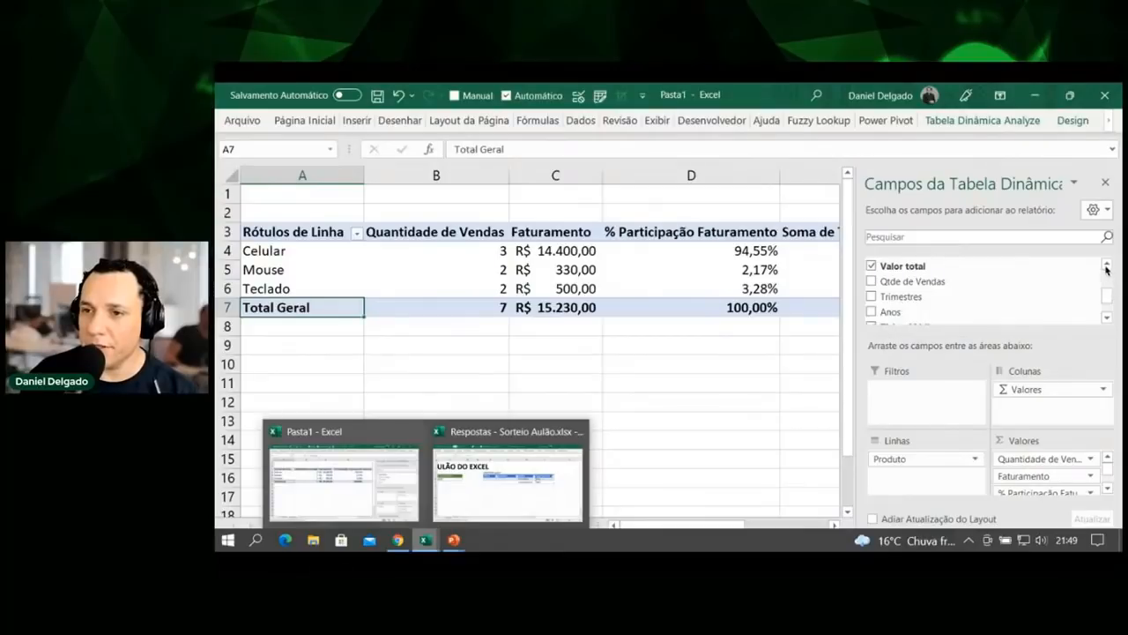
scroll(1107, 269, "up", 5)
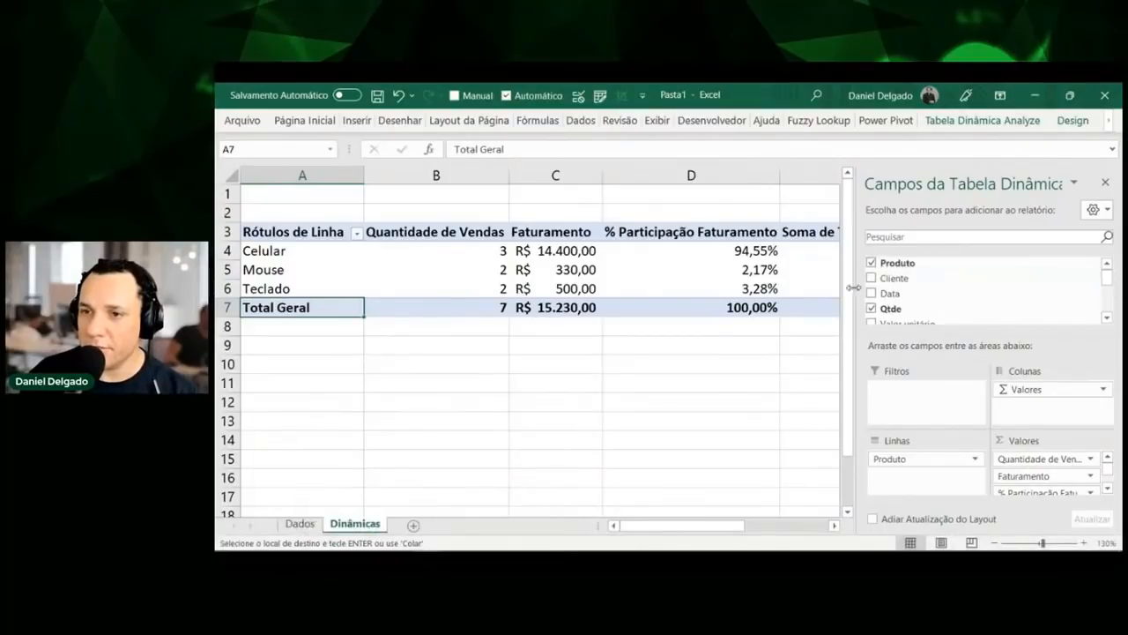
Add the Cliente field to the pivot table's Filtros area and filter the report to the first client listed
left_click_drag(895, 281, 905, 390)
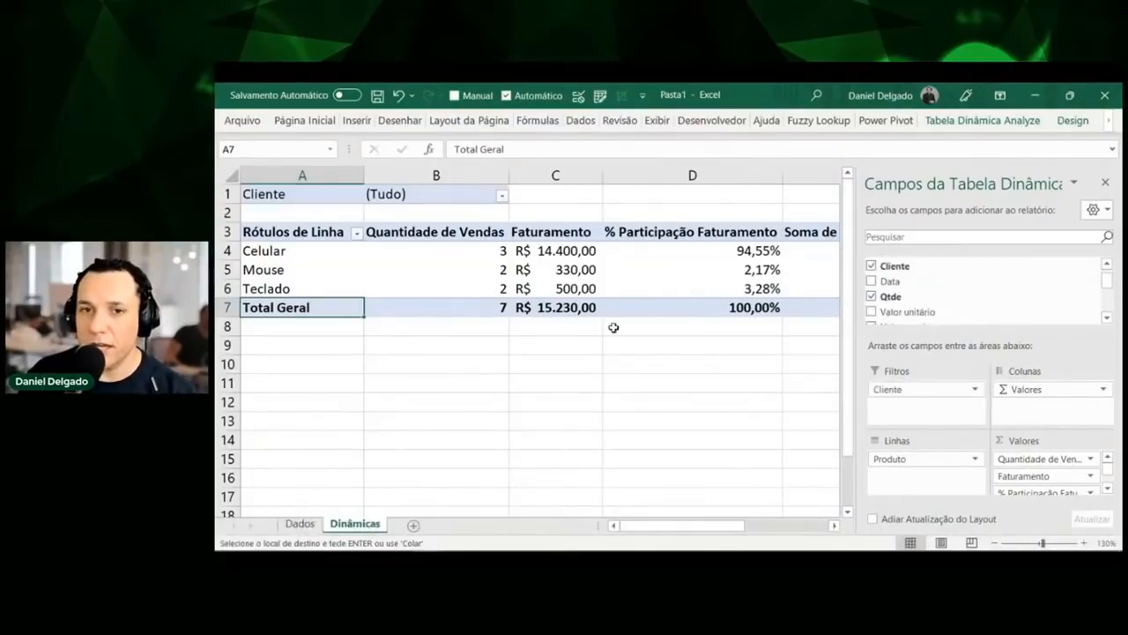
left_click(501, 197)
left_click(363, 249)
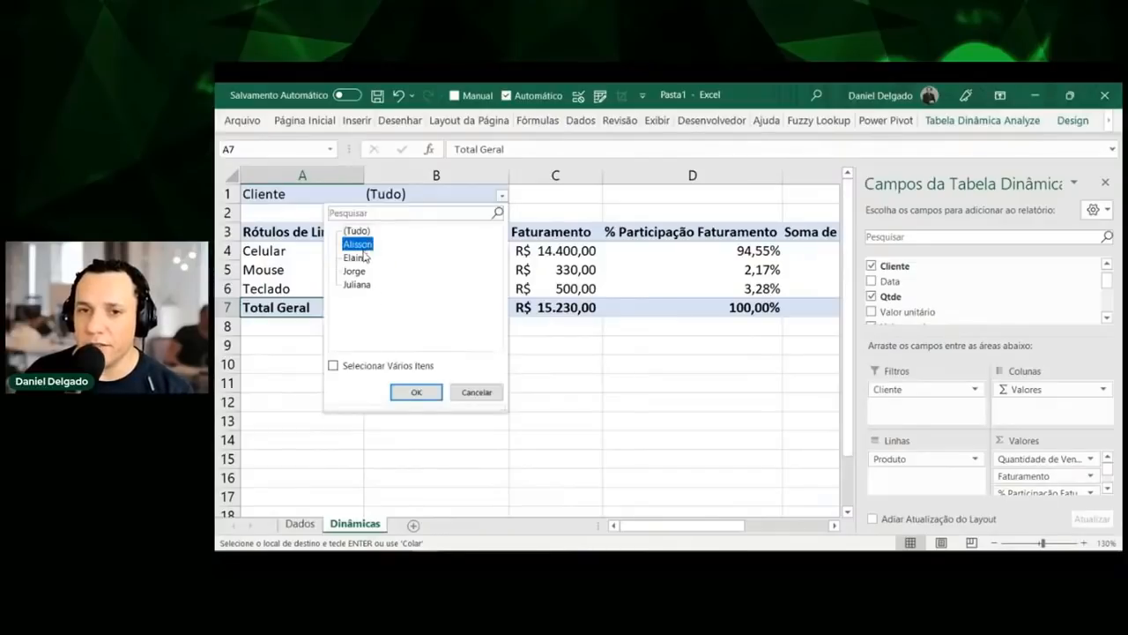
left_click(403, 393)
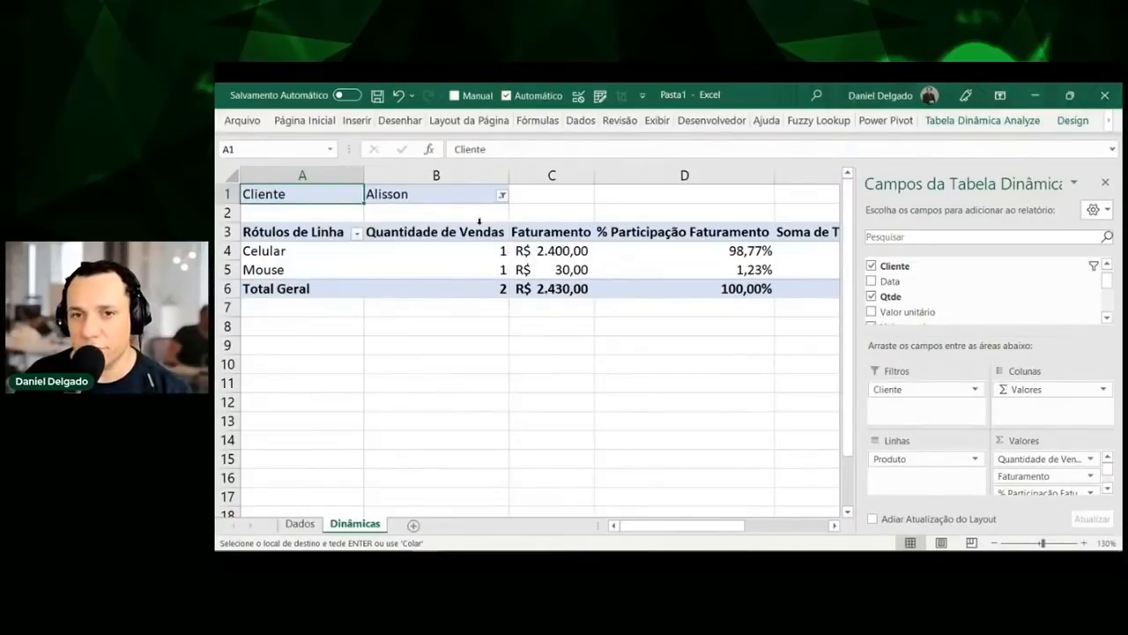
Allow multiple items in the Cliente filter, include the second client as well, and select cell E4
left_click(503, 197)
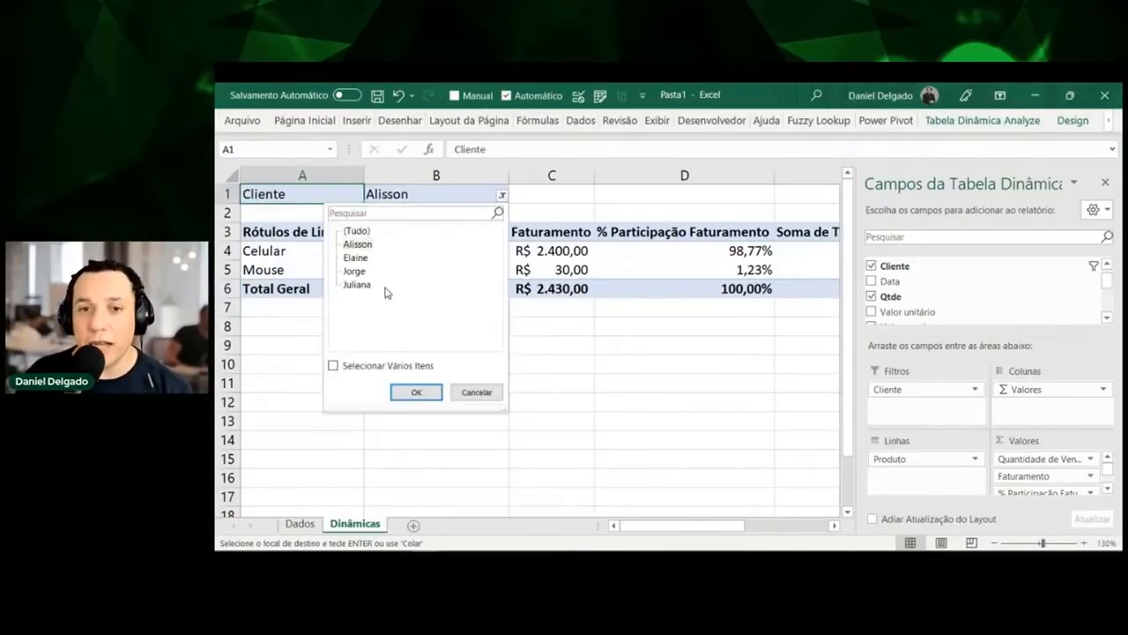
left_click(334, 366)
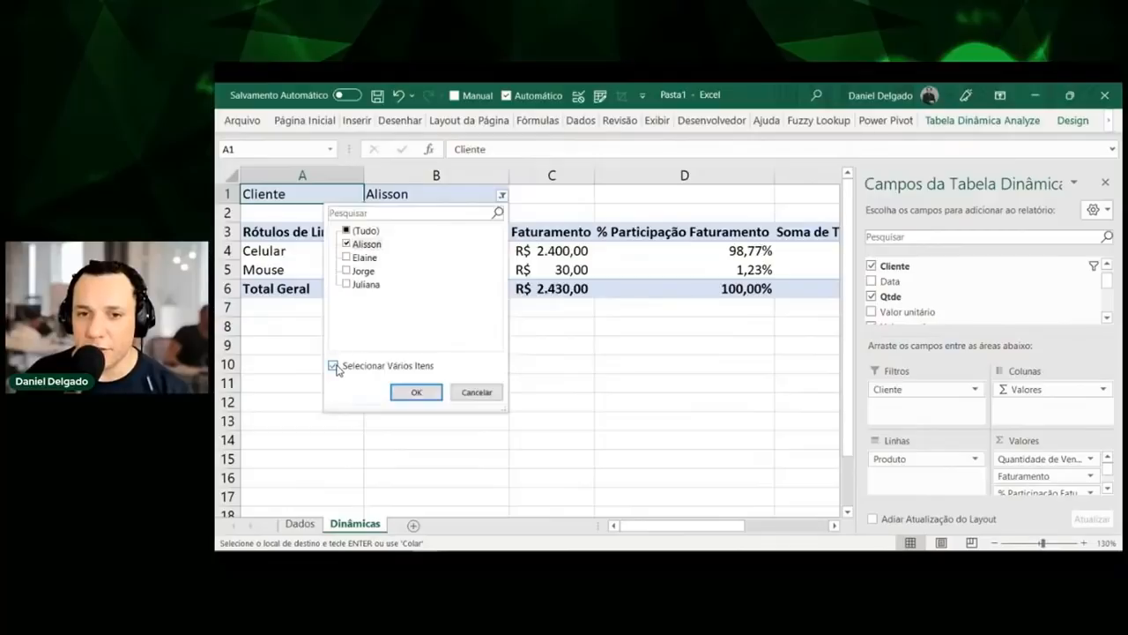
left_click(346, 258)
left_click(407, 393)
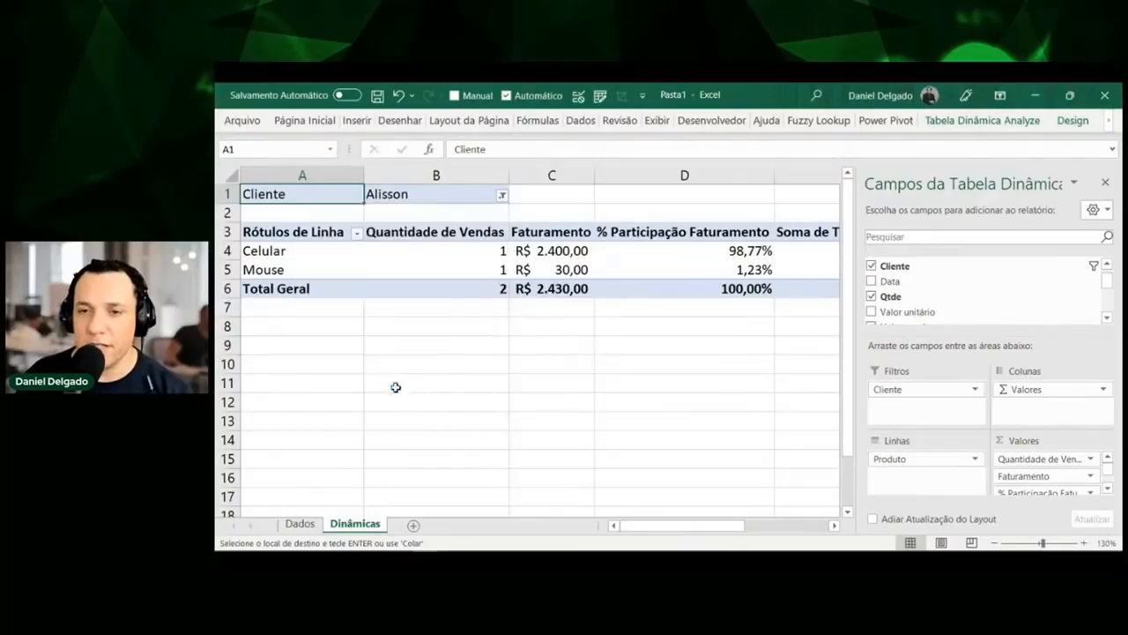
mouse_move(637, 534)
left_click_drag(640, 529, 580, 527)
left_click(610, 251)
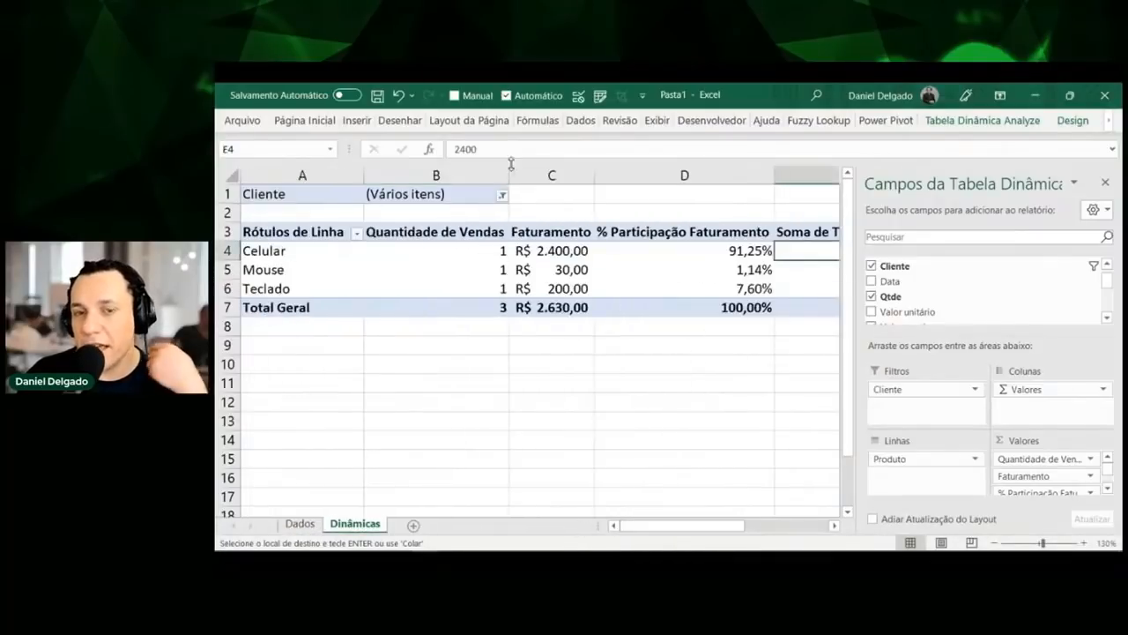
Set the Cliente report filter back to (Tudo), then reopen its item list and close it without changes
left_click(501, 196)
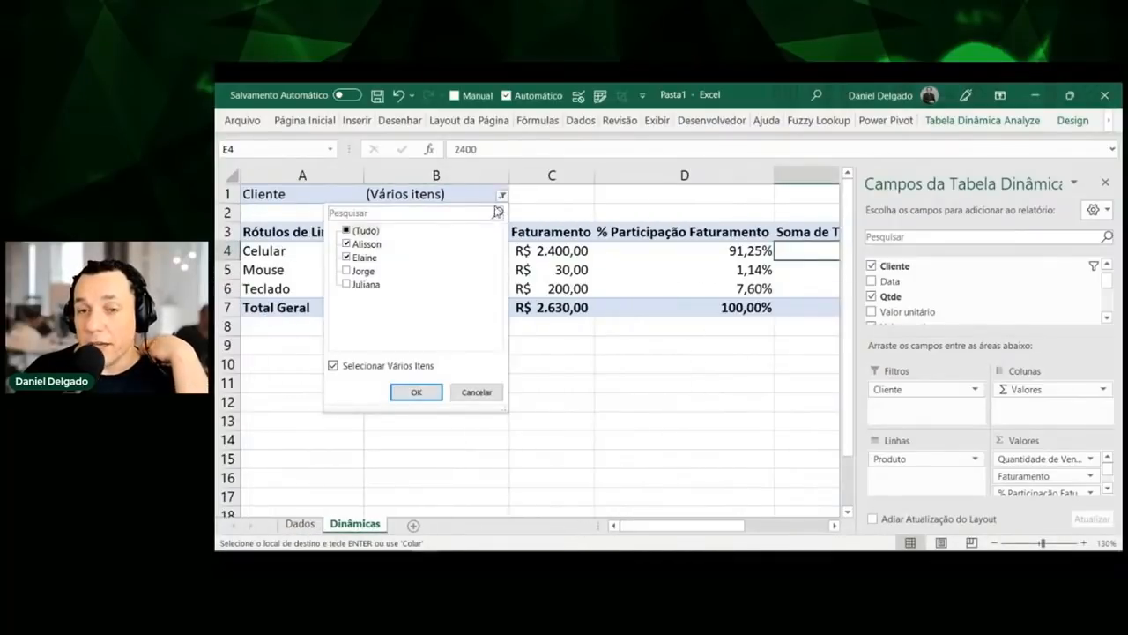
left_click(346, 231)
left_click(399, 391)
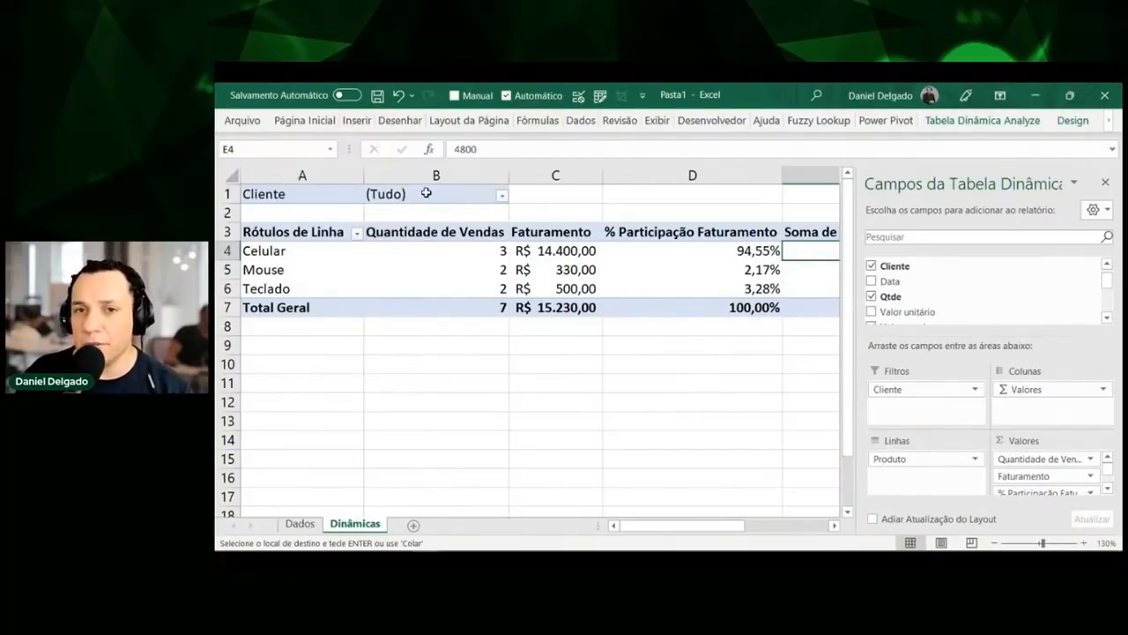
left_click(457, 198)
left_click(500, 197)
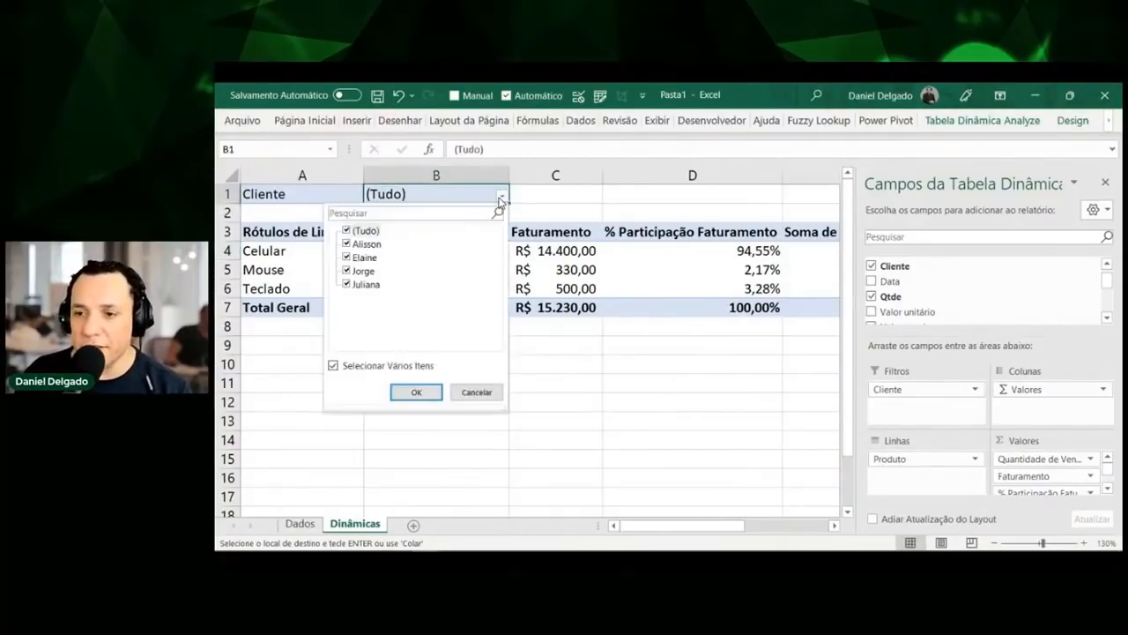
left_click(500, 200)
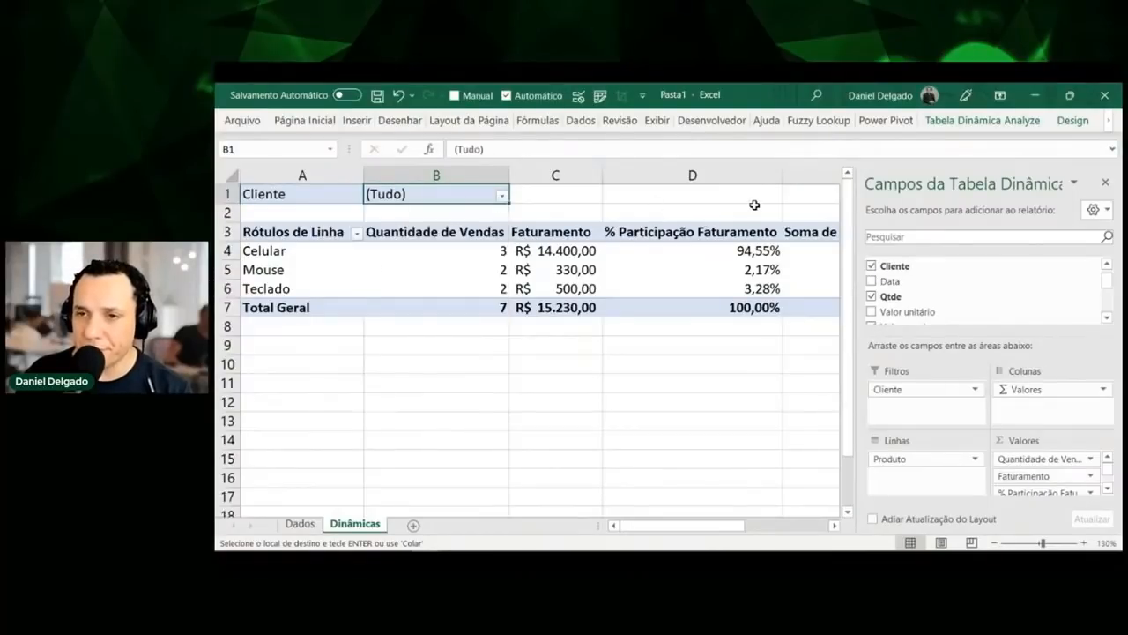
Insert a slicer for the Cliente field and move it over columns A and B below the first product row
left_click(1053, 121)
left_click(1019, 123)
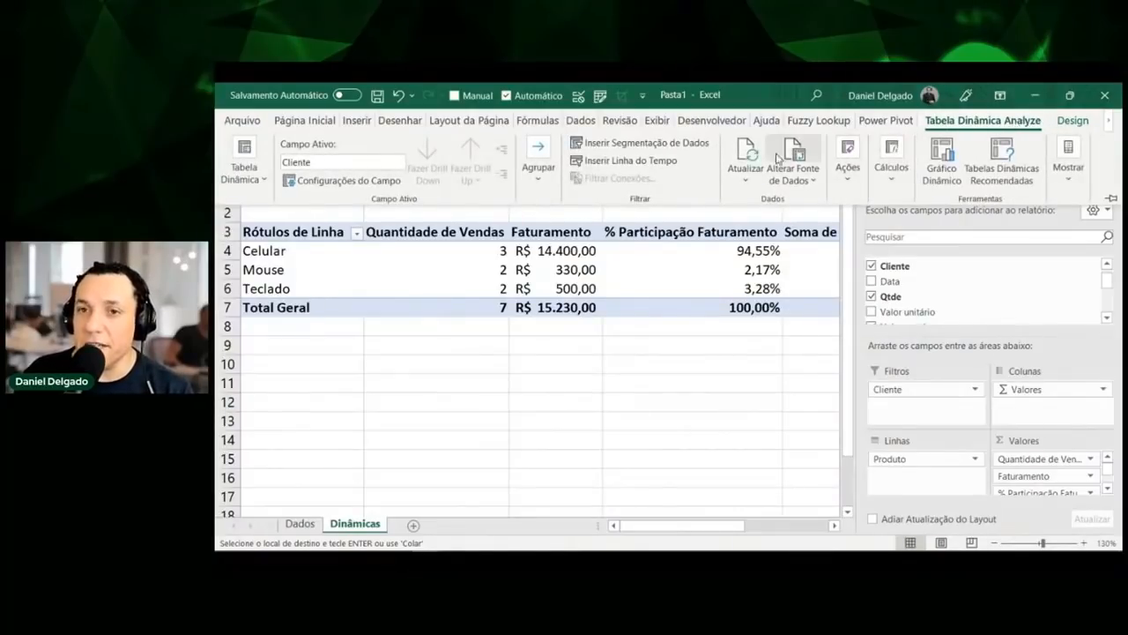
left_click(646, 142)
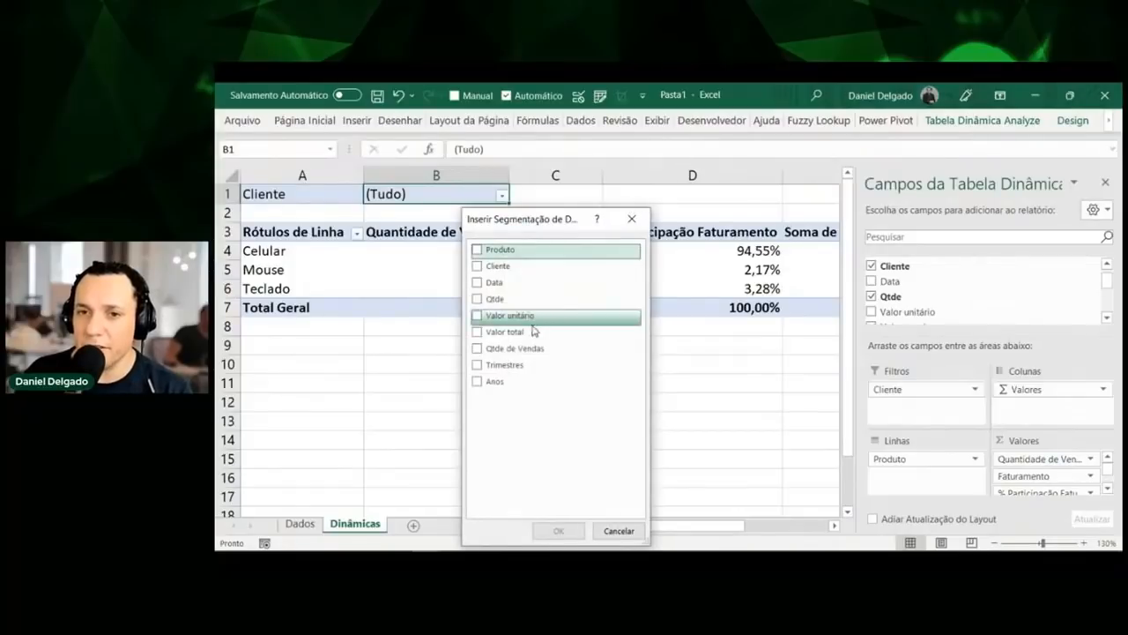
left_click(478, 266)
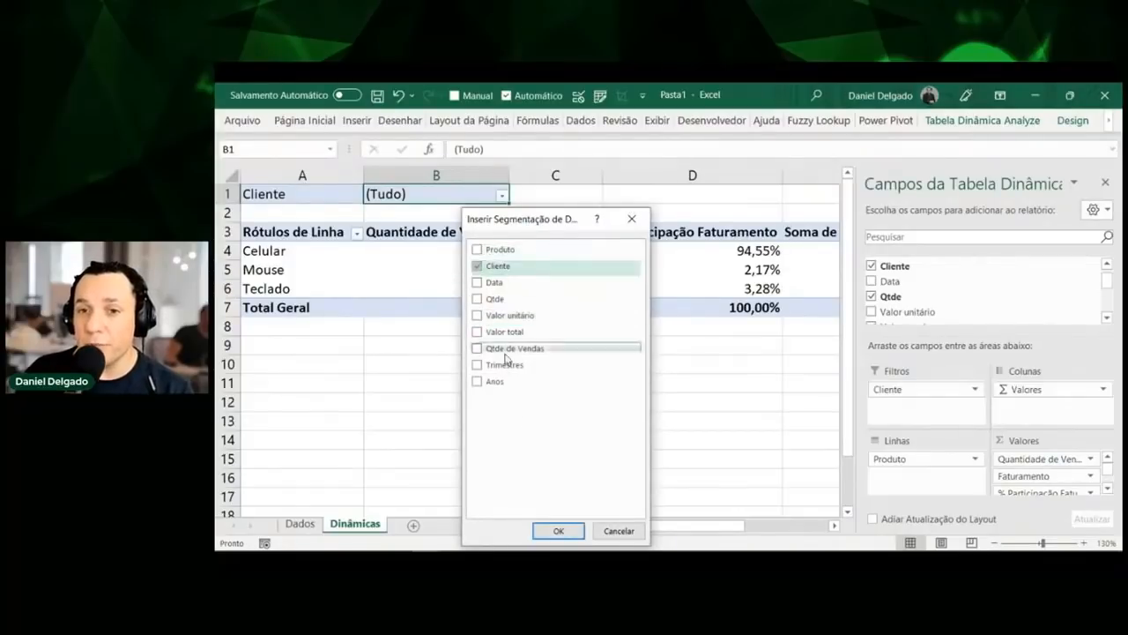
left_click(558, 531)
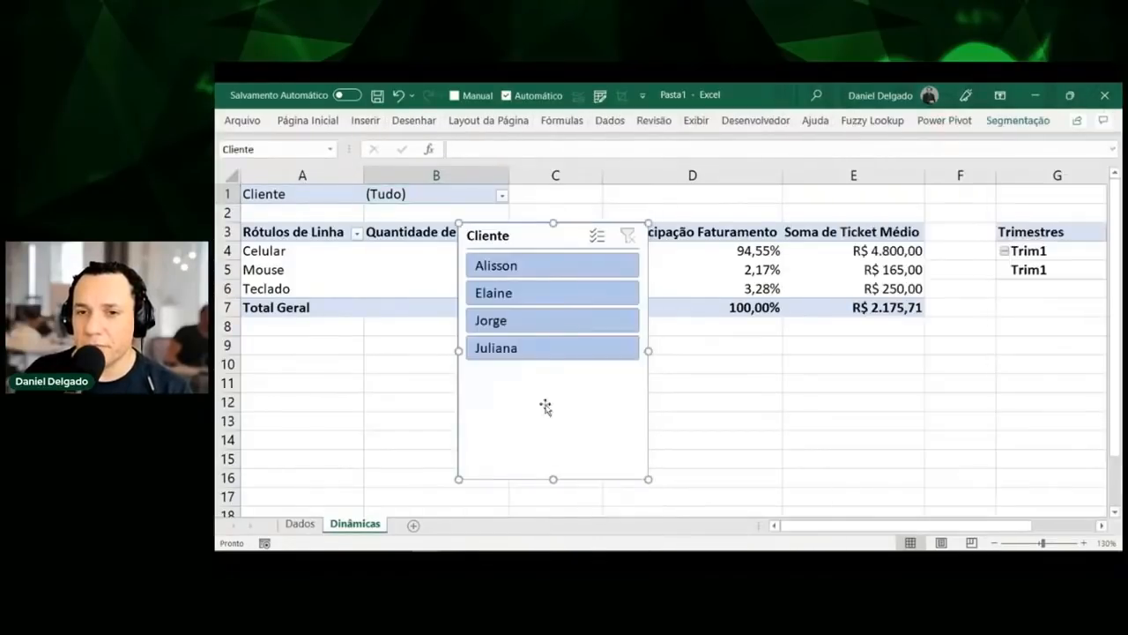
left_click_drag(549, 383, 404, 417)
left_click_drag(622, 292, 626, 276)
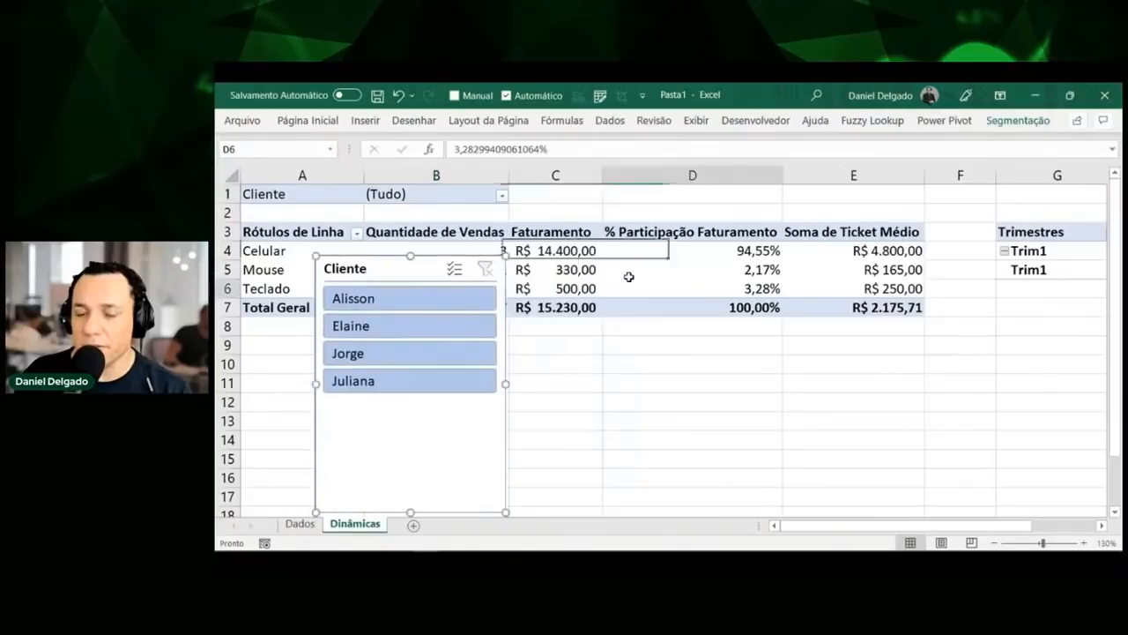
left_click(967, 128)
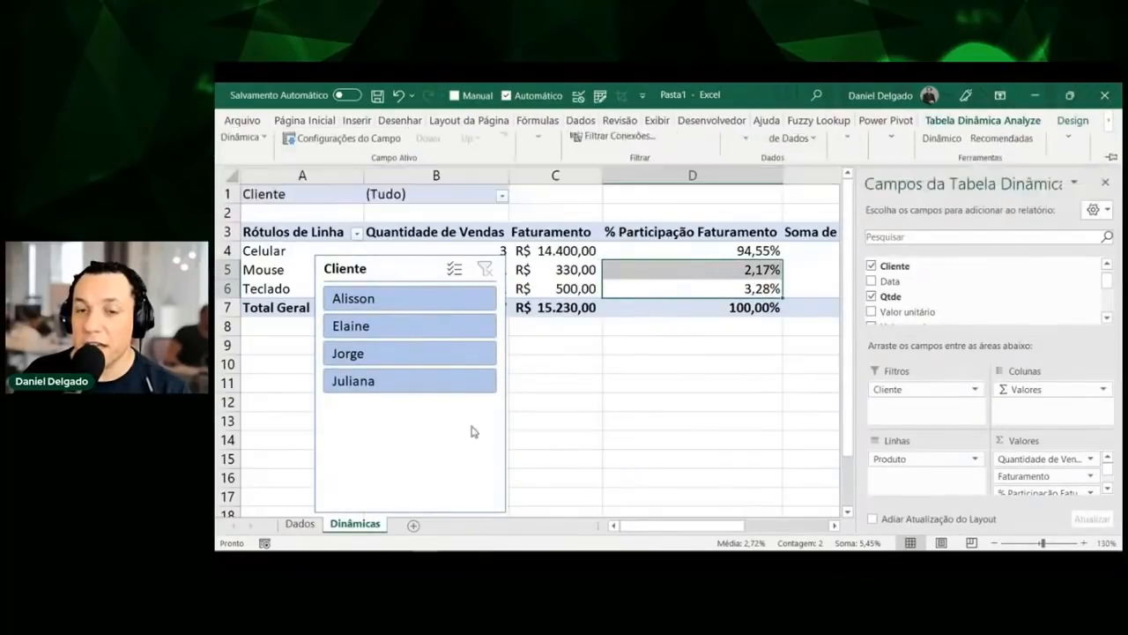
Use the Cliente slicer to filter the report by its first three clients in turn, and select filter cell B1
left_click(468, 305)
left_click(459, 327)
left_click(453, 353)
left_click(439, 195)
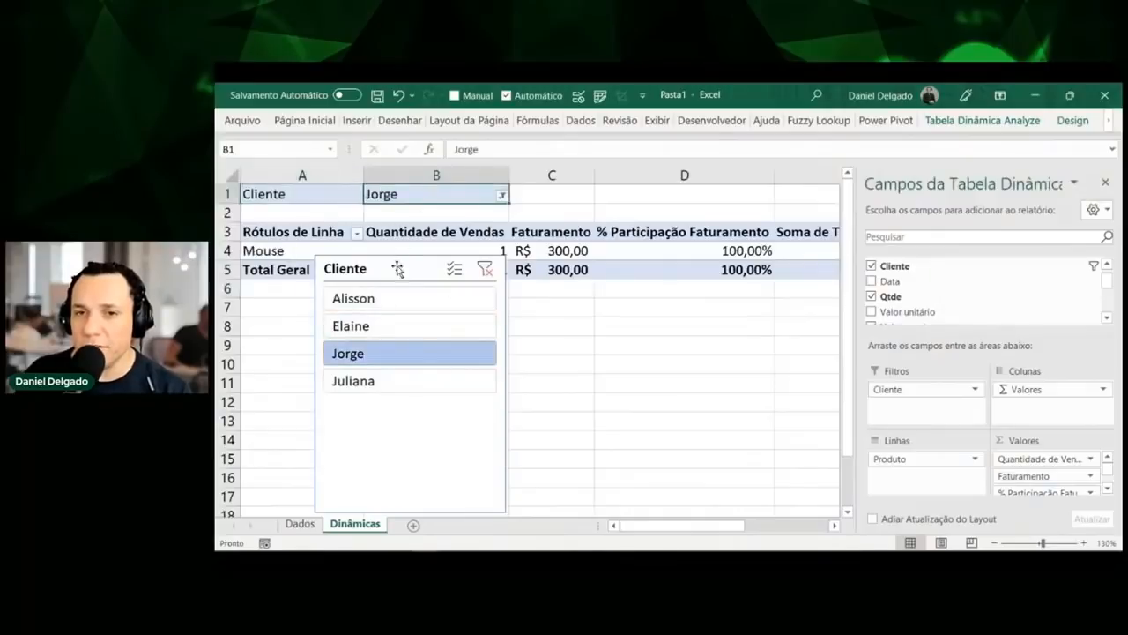
Filter the slicer to the first client, shrink the slicer to fit its items, and place it just below the pivot table
left_click(379, 298)
left_click_drag(387, 261, 336, 271)
left_click_drag(435, 280, 424, 420)
left_click_drag(337, 438, 342, 321)
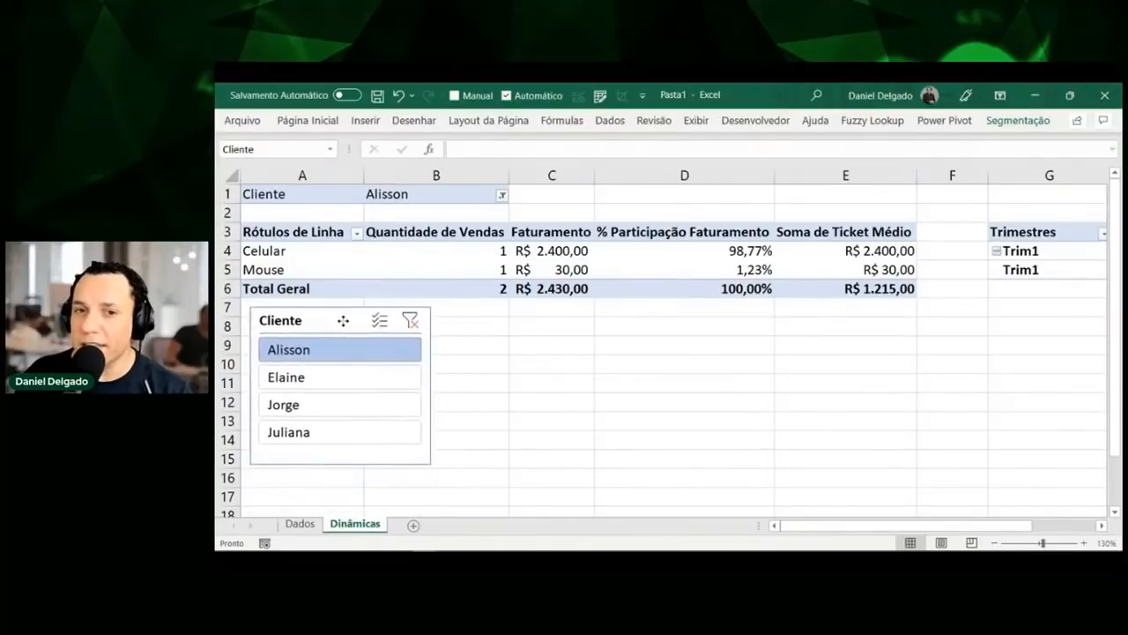
Filter the report by each remaining client in the slicer, reselect all four clients together, and select cell C4
left_click(342, 379)
left_click(339, 407)
left_click(339, 433)
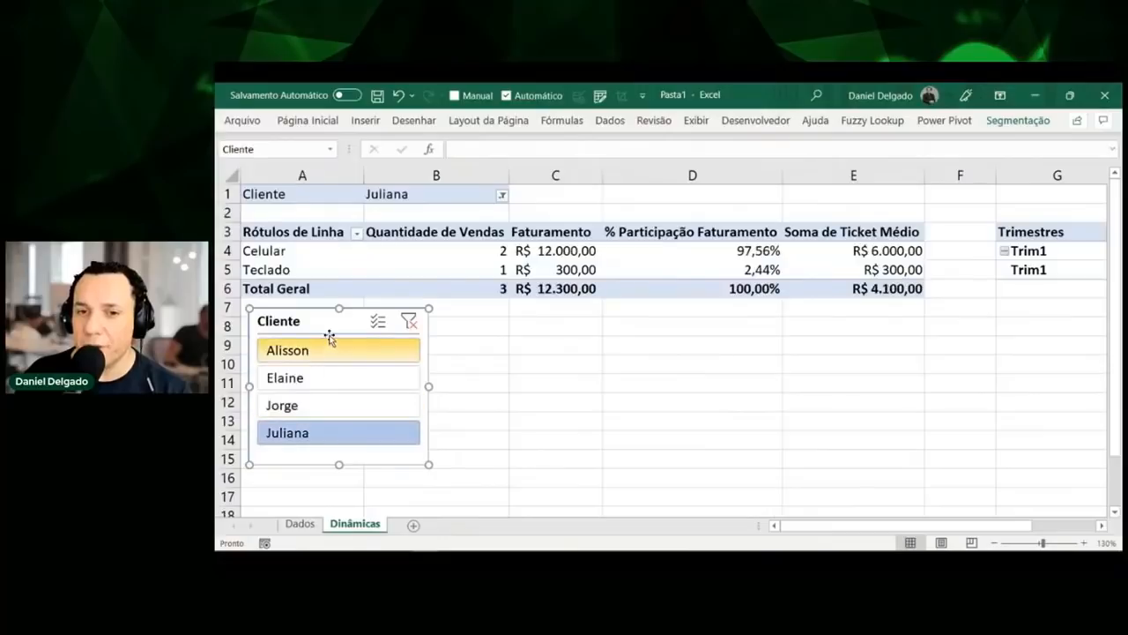
left_click_drag(330, 355, 337, 432)
left_click(551, 251)
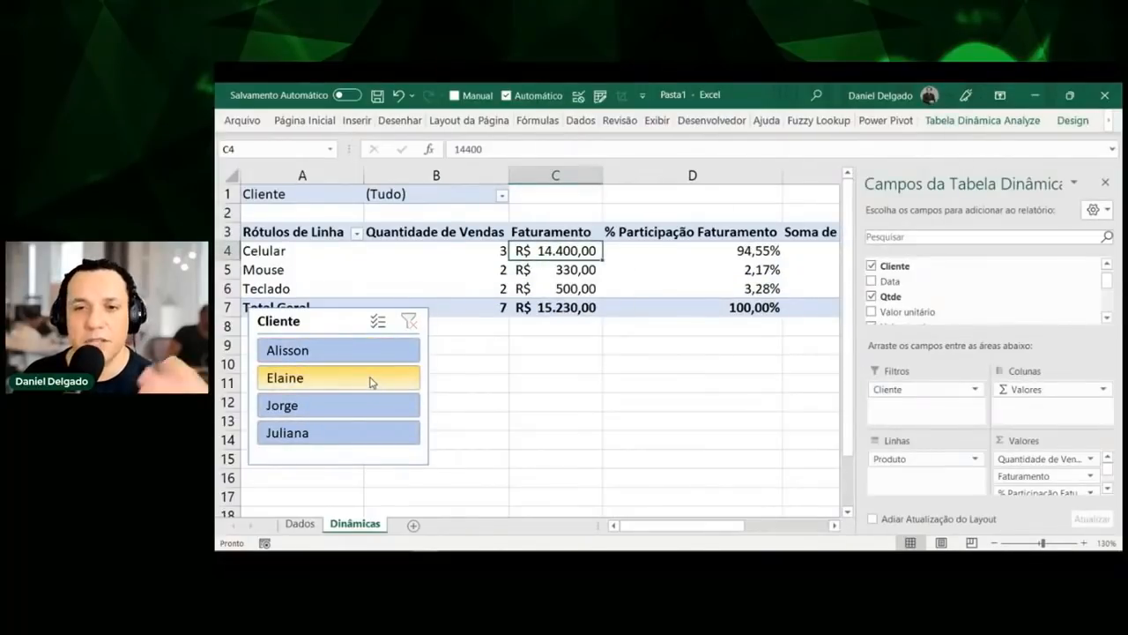
Filter the slicer to the first client, clear its filter, and nudge the slicer slightly down
left_click(359, 354)
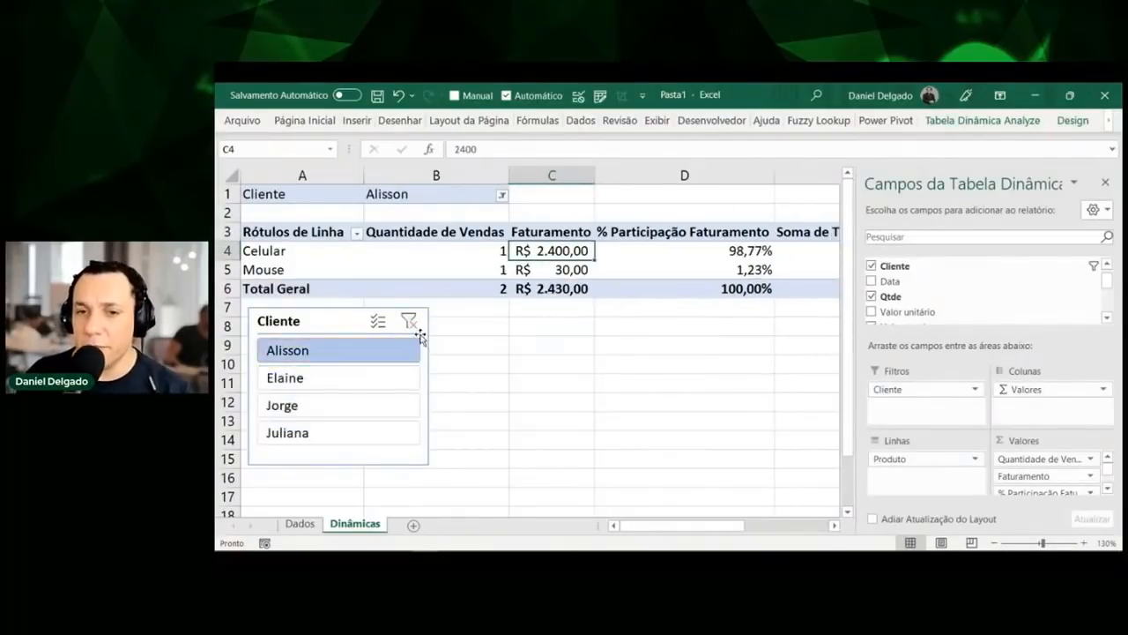
left_click(411, 322)
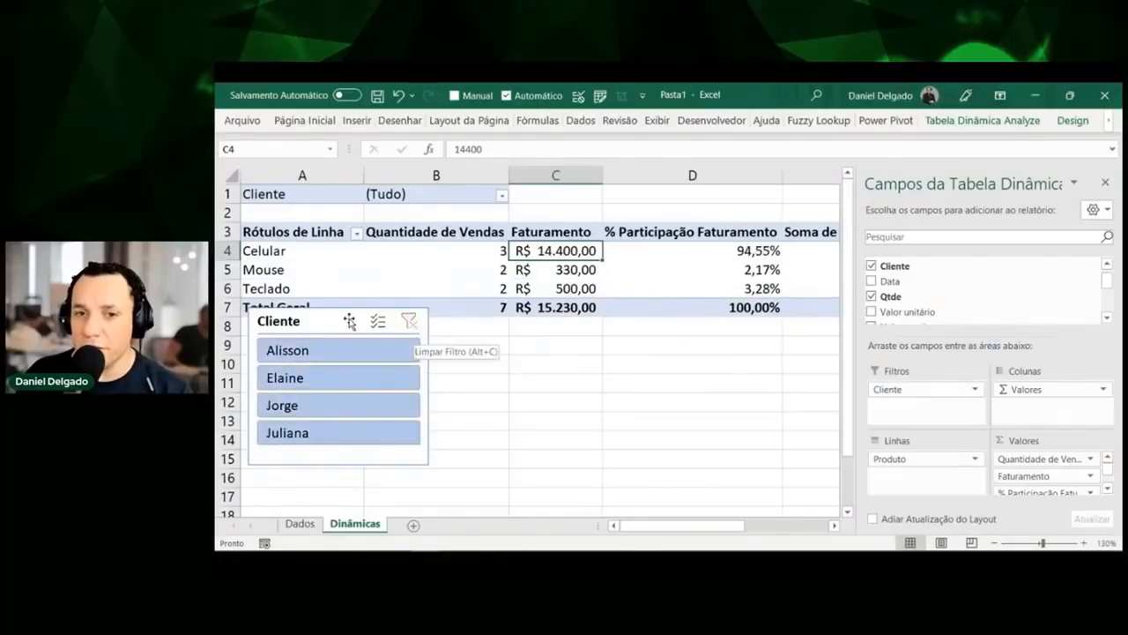
left_click(333, 325)
left_click_drag(333, 325, 334, 340)
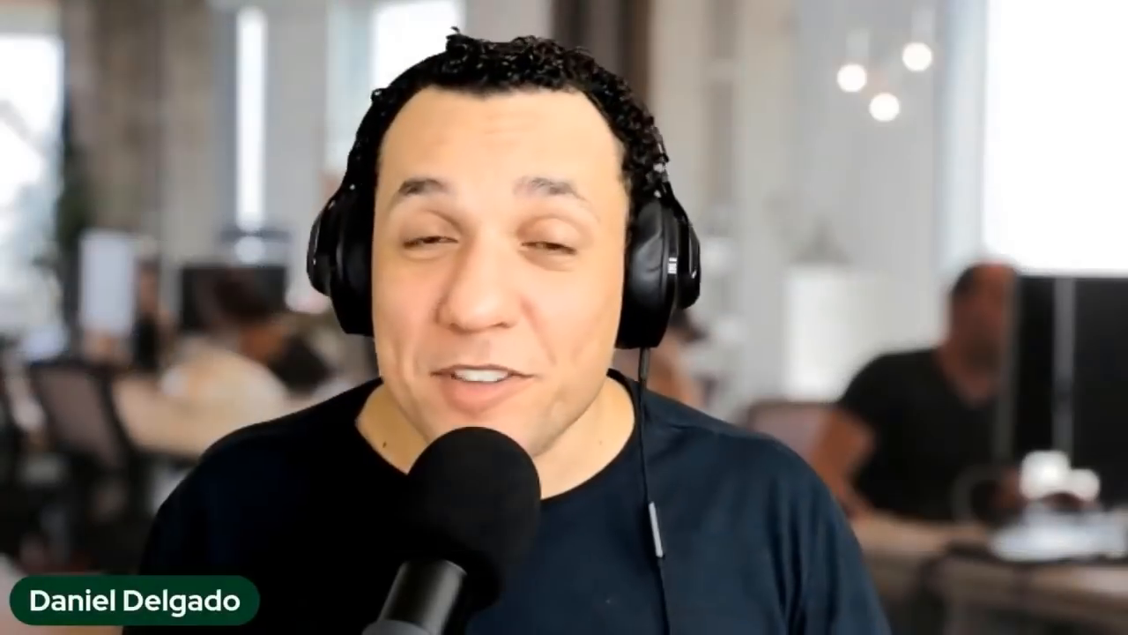